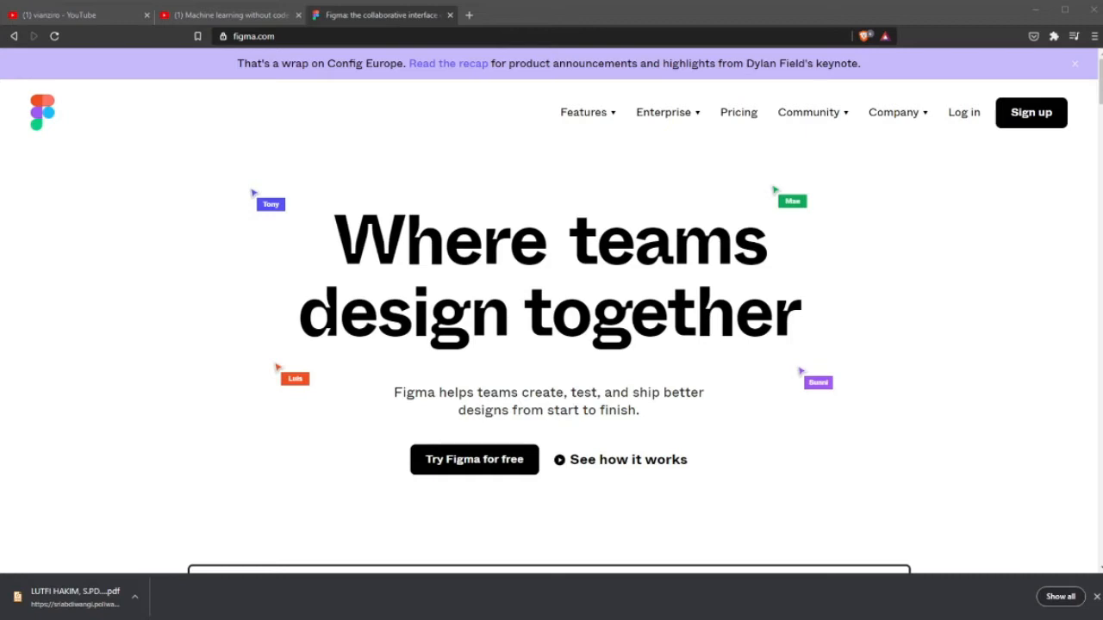
- View the sign-up form on the Figma website and switch to the Figma desktop app
{"action": "left_click", "coordinate": [1030, 125]}
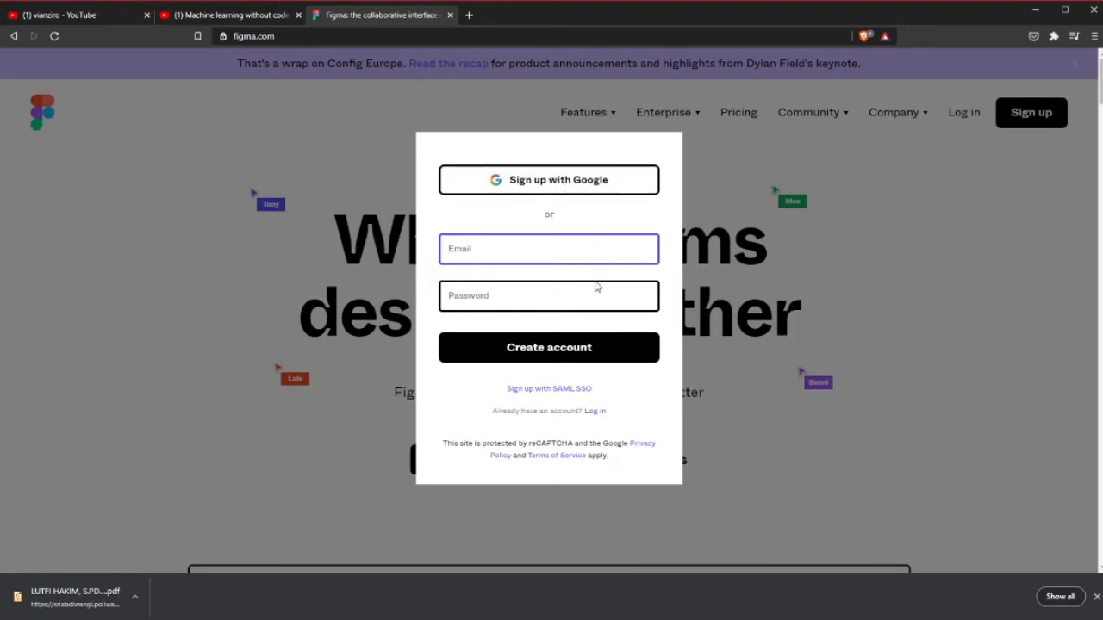
{"action": "key", "text": "alt+Tab"}
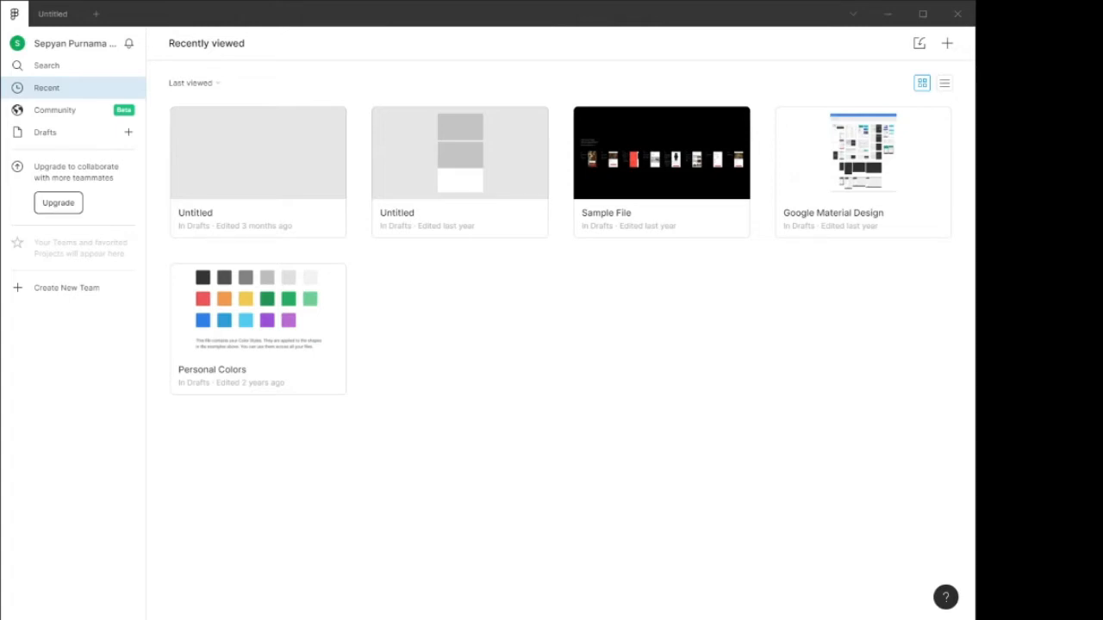
- Look through the file browser's Search, Recent and Community sections and the account page
{"action": "left_click", "coordinate": [87, 66]}
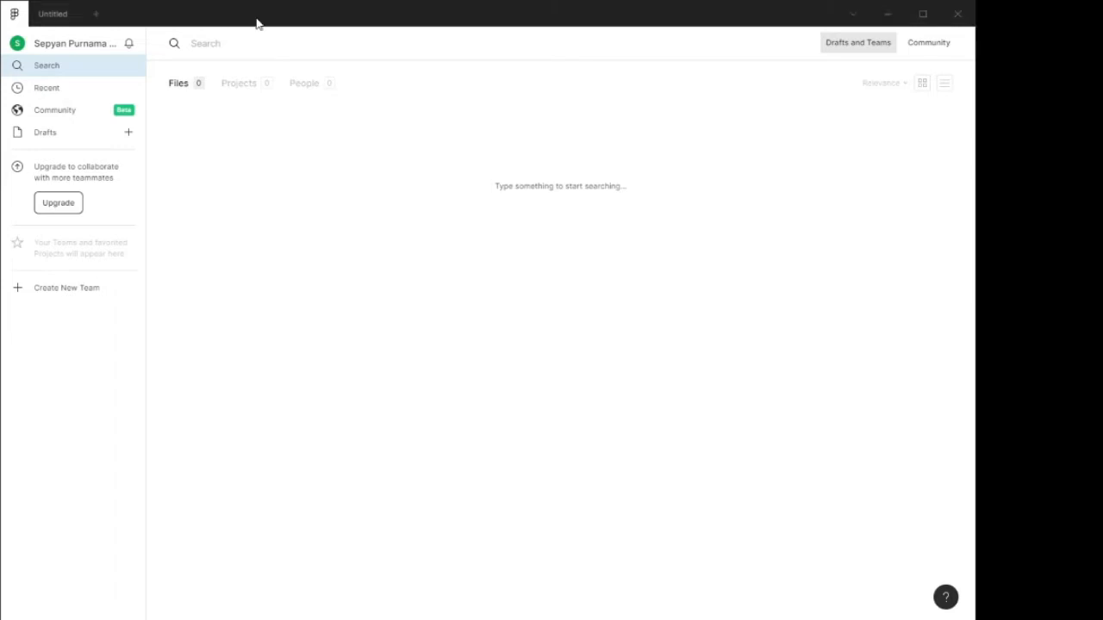
{"action": "left_click", "coordinate": [62, 86]}
{"action": "left_click", "coordinate": [81, 52]}
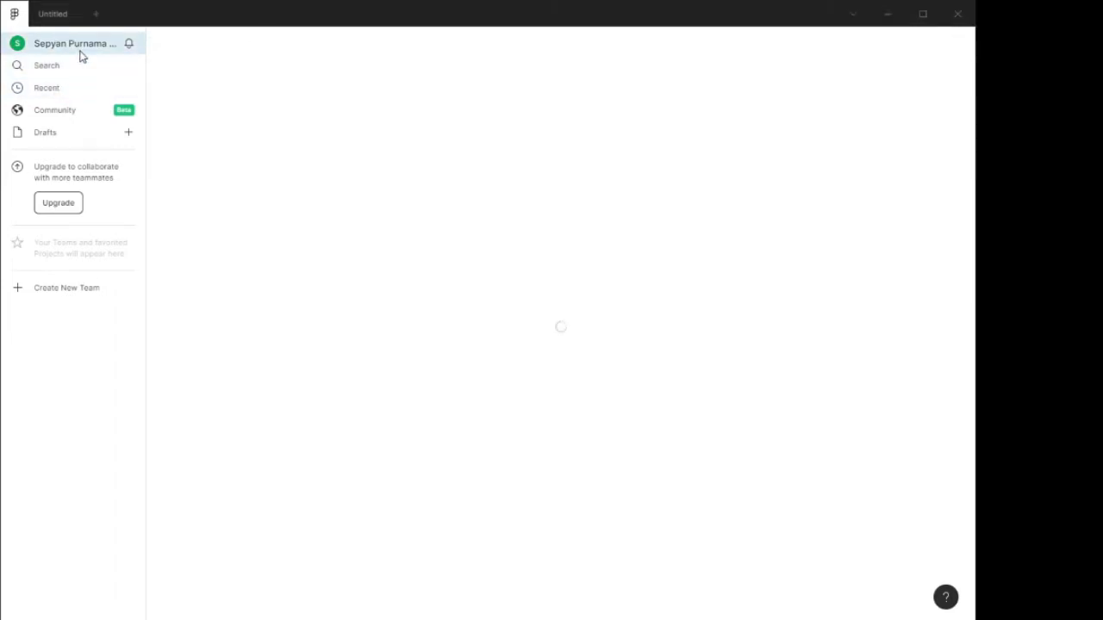
{"action": "left_click", "coordinate": [79, 91]}
{"action": "left_click", "coordinate": [74, 113]}
{"action": "left_click", "coordinate": [64, 90]}
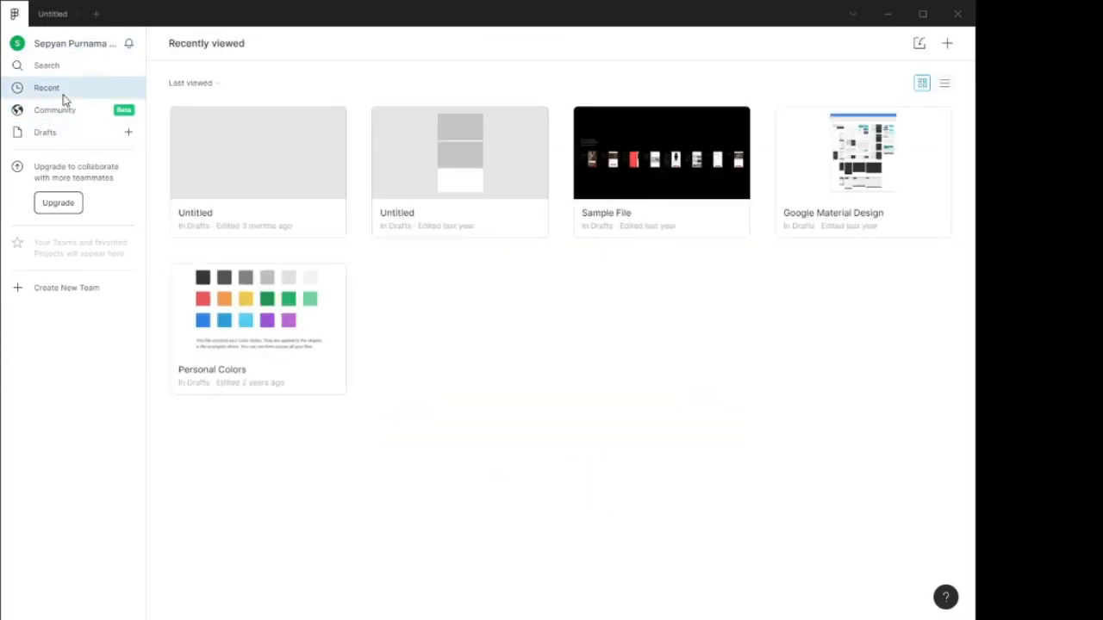
{"action": "left_click", "coordinate": [66, 71]}
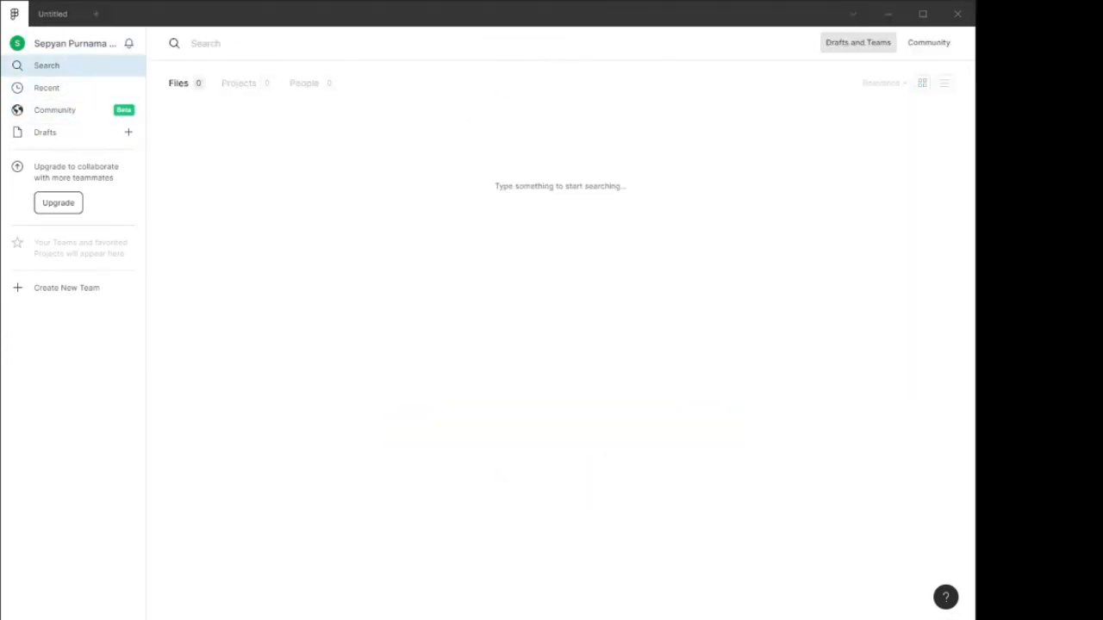
- Review the account's settings and its plugin overview, and close the open Untitled file
{"action": "left_click", "coordinate": [81, 54]}
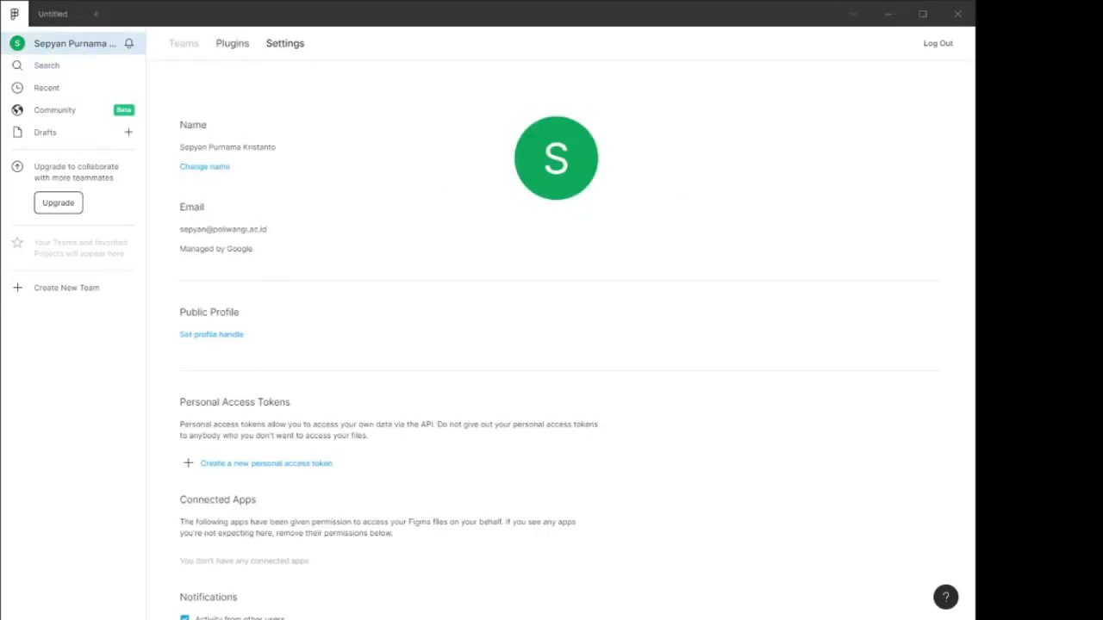
{"action": "left_click", "coordinate": [233, 44]}
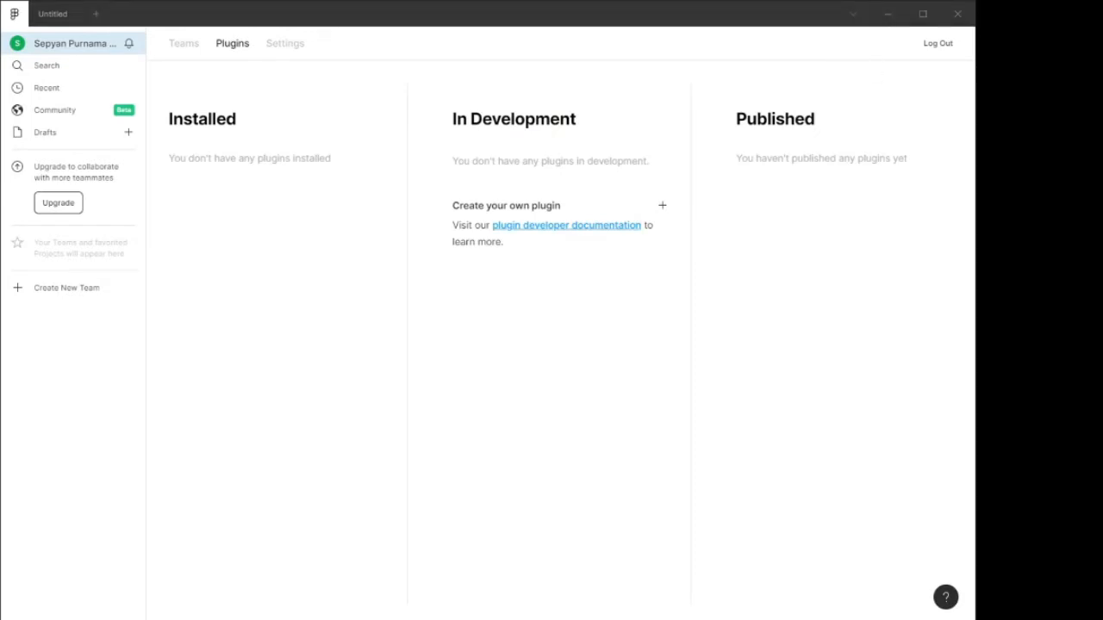
{"action": "left_click", "coordinate": [546, 226]}
{"action": "left_click", "coordinate": [57, 17]}
- Compare the two search scopes, Drafts and Teams versus Community
{"action": "left_click", "coordinate": [46, 67]}
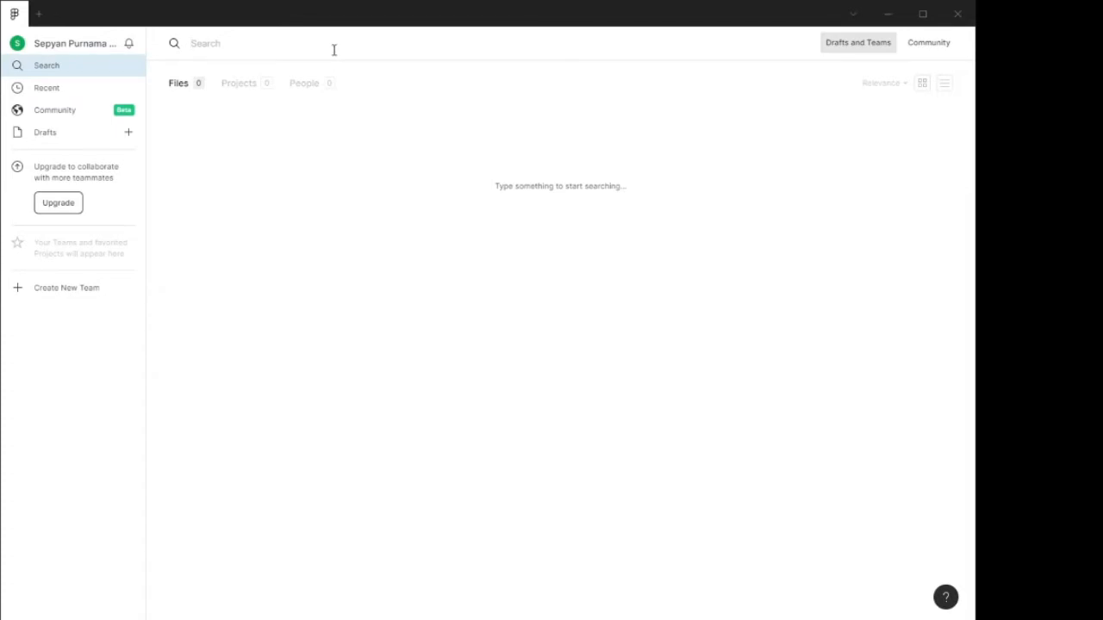
{"action": "key", "text": "alt+Tab"}
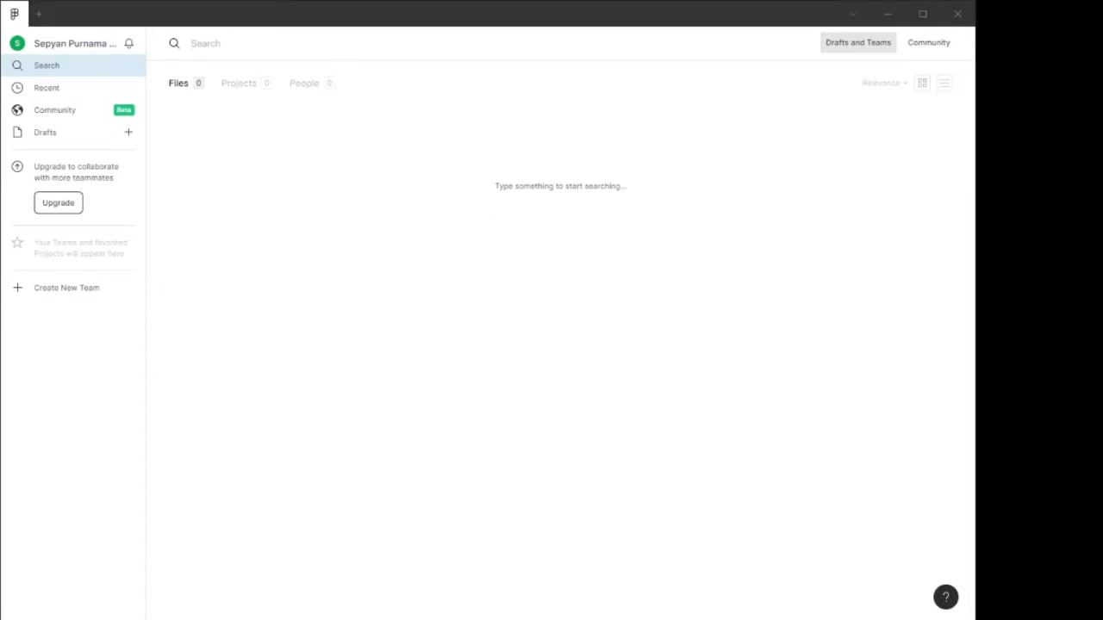
{"action": "left_click", "coordinate": [929, 42]}
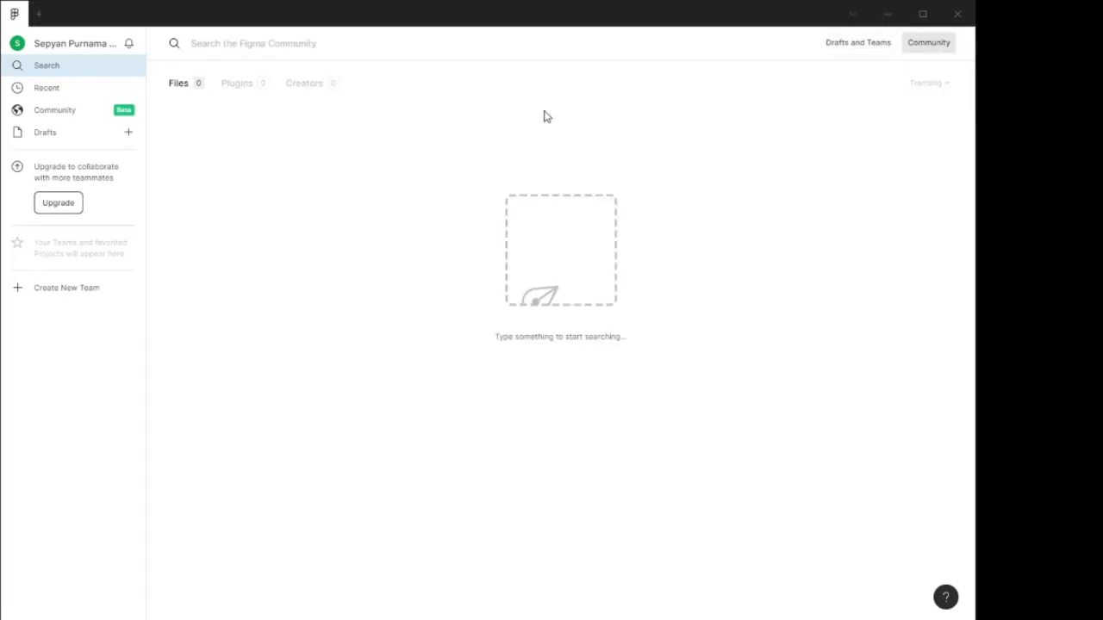
{"action": "left_click", "coordinate": [839, 47]}
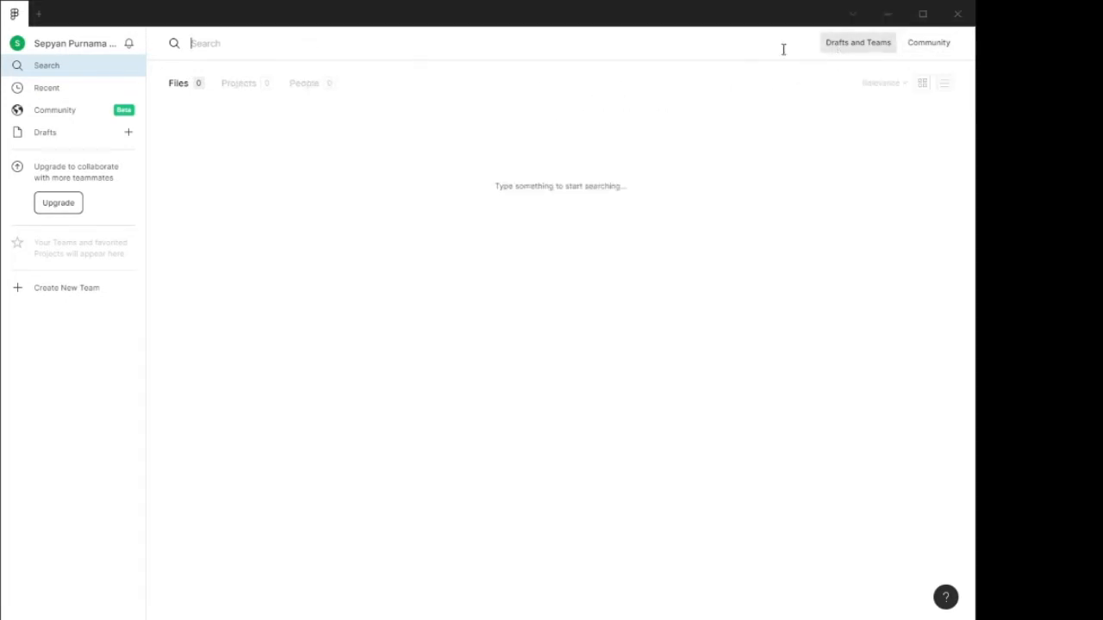
{"action": "key", "text": "alt+Tab"}
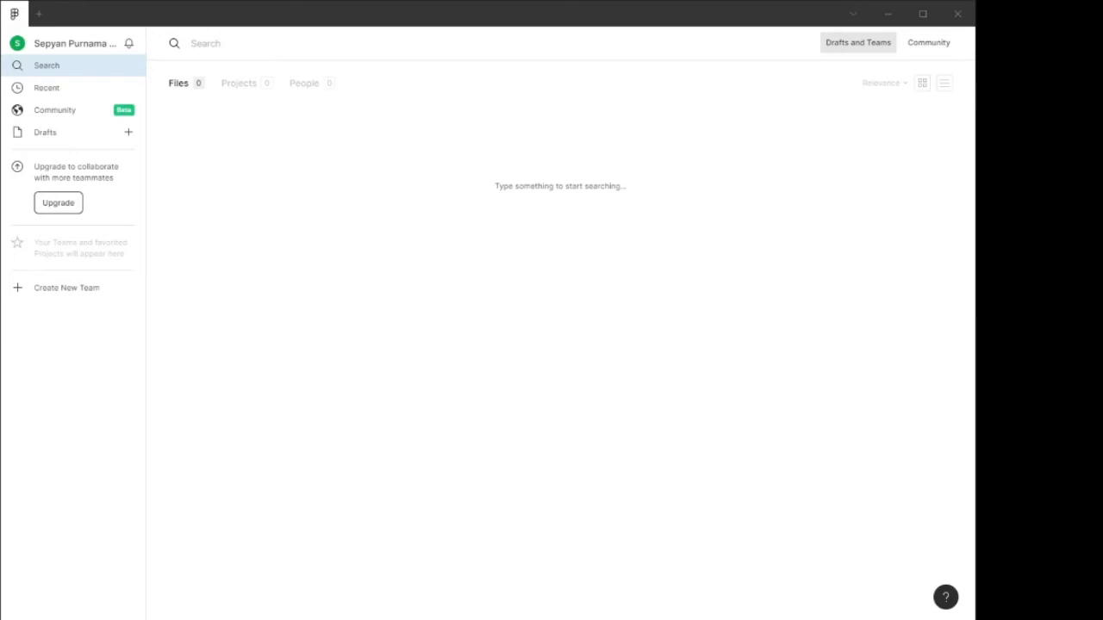
- Browse the trending files and UI kits shared in the Figma Community
{"action": "left_click", "coordinate": [72, 109]}
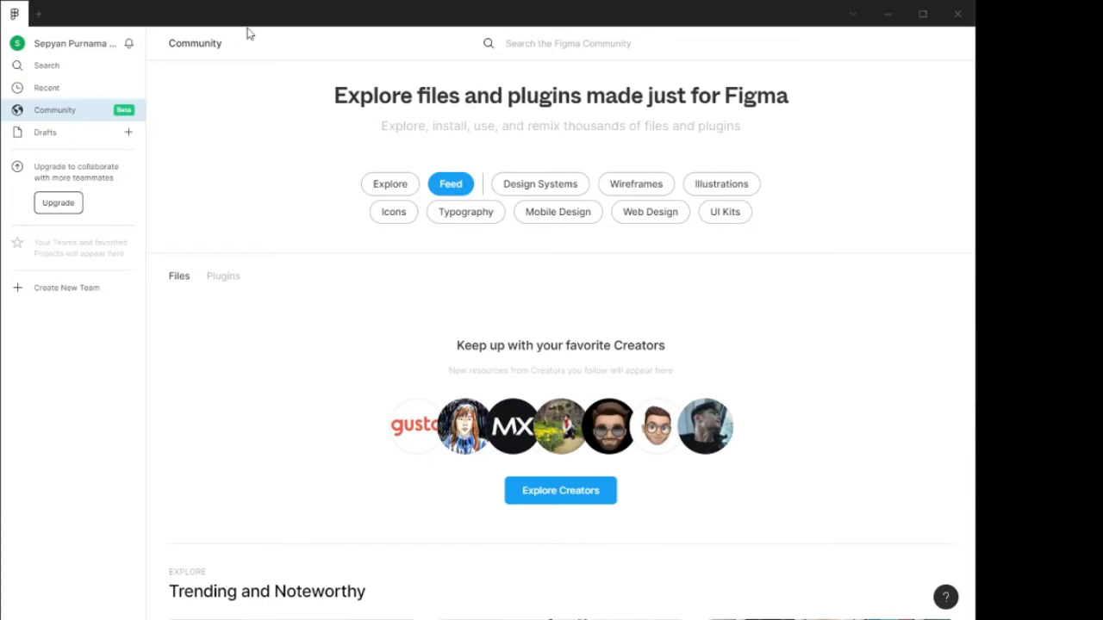
{"action": "scroll", "coordinate": [468, 212], "scroll_direction": "down", "scroll_amount": 2}
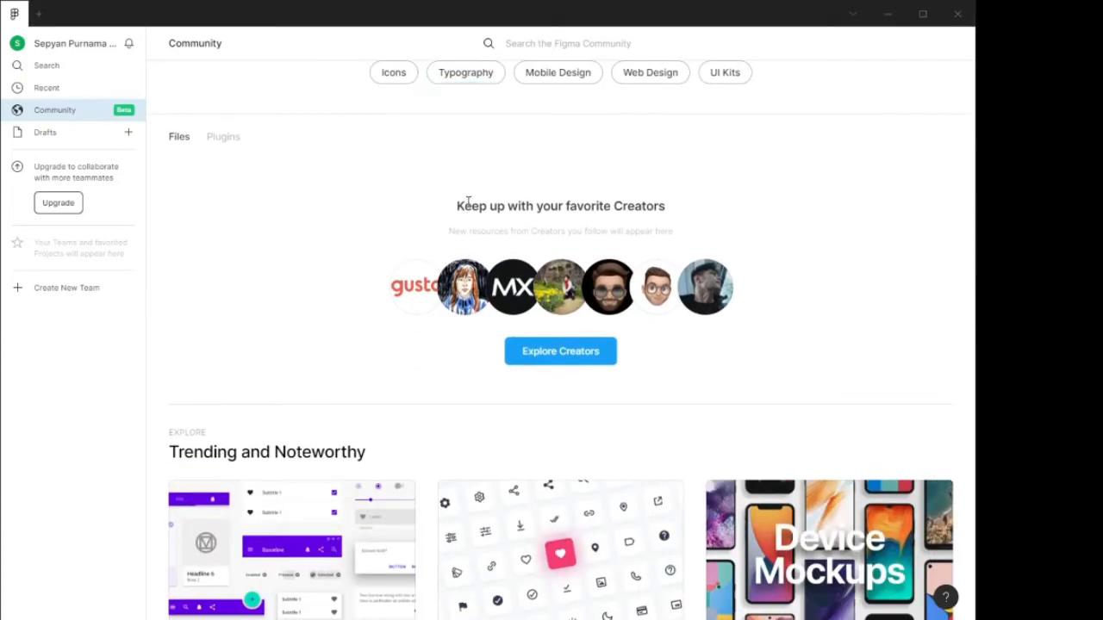
{"action": "scroll", "coordinate": [459, 207], "scroll_direction": "down", "scroll_amount": 5}
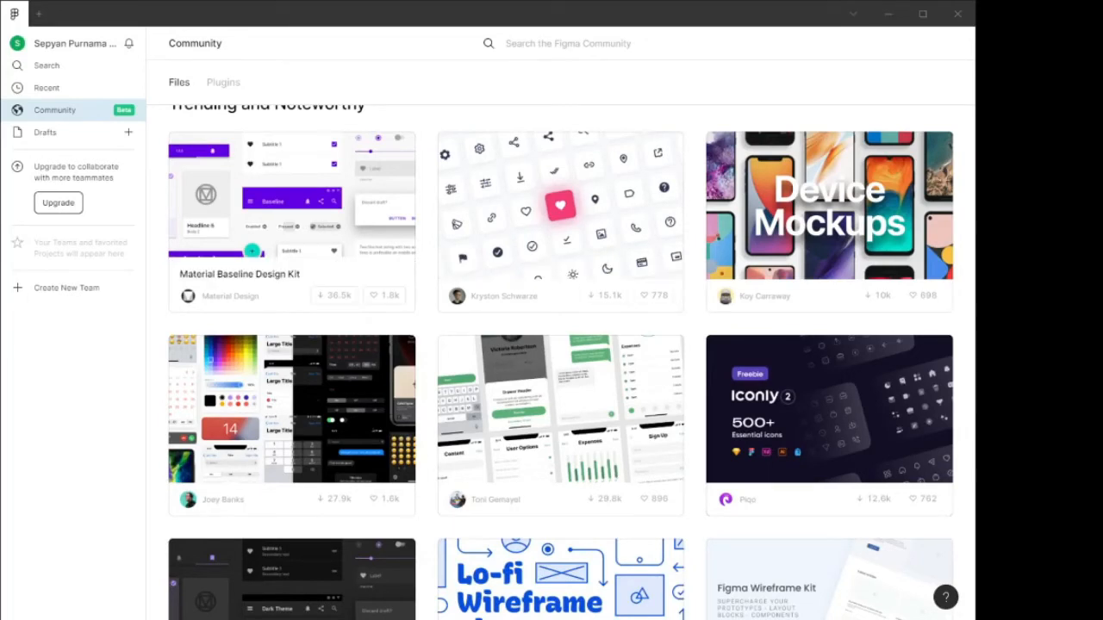
{"action": "scroll", "coordinate": [561, 364], "scroll_direction": "up", "scroll_amount": 2}
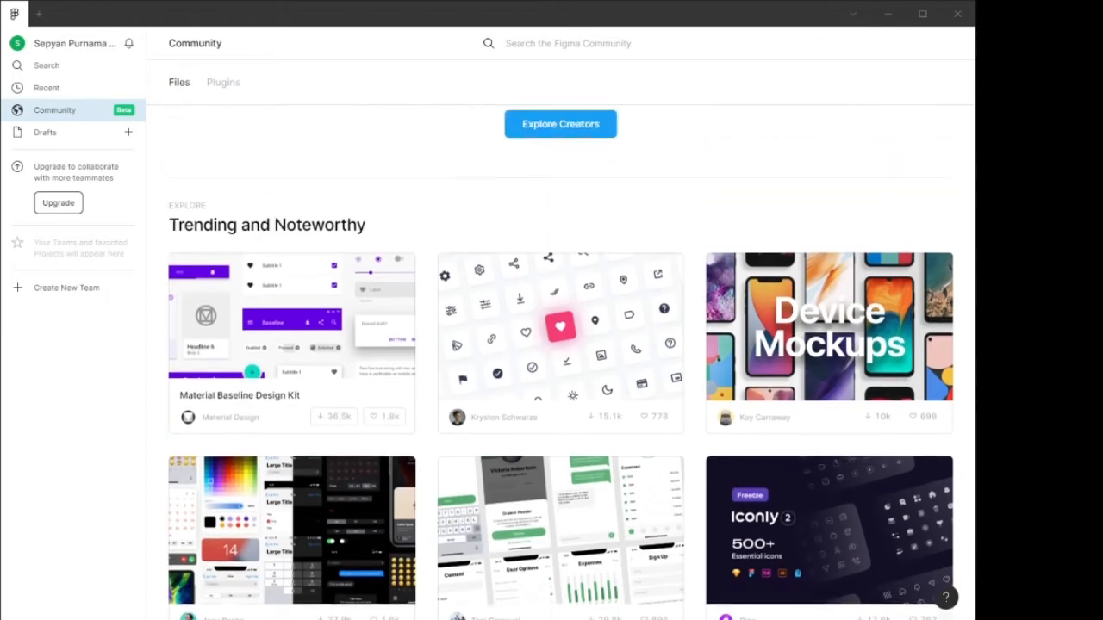
{"action": "scroll", "coordinate": [561, 365], "scroll_direction": "down", "scroll_amount": 4}
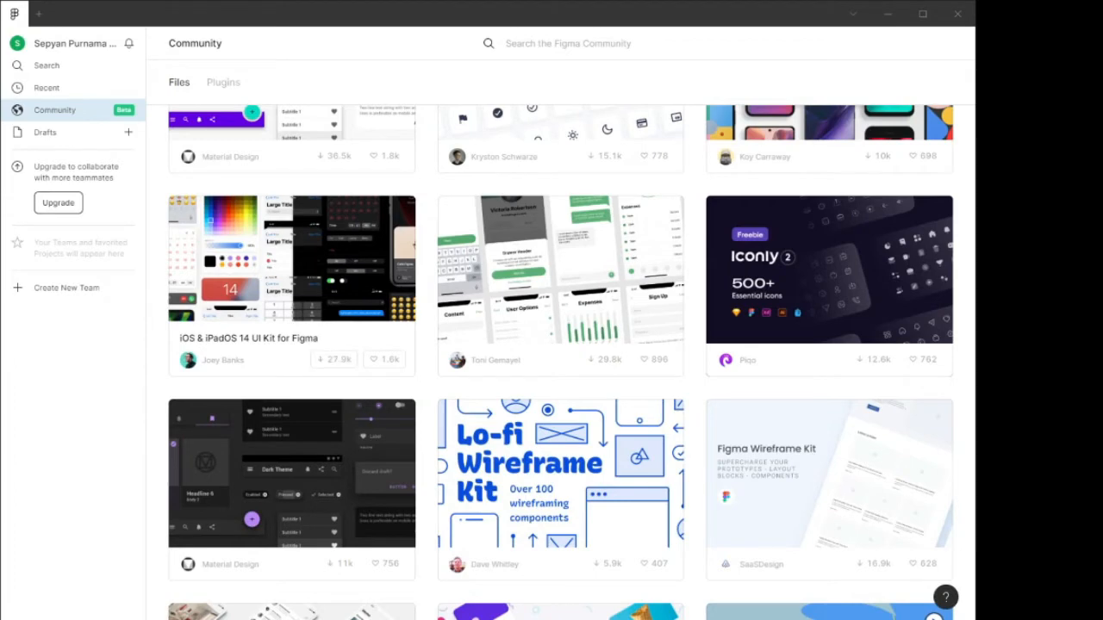
{"action": "scroll", "coordinate": [345, 353], "scroll_direction": "down", "scroll_amount": 3}
{"action": "scroll", "coordinate": [561, 361], "scroll_direction": "down", "scroll_amount": 3}
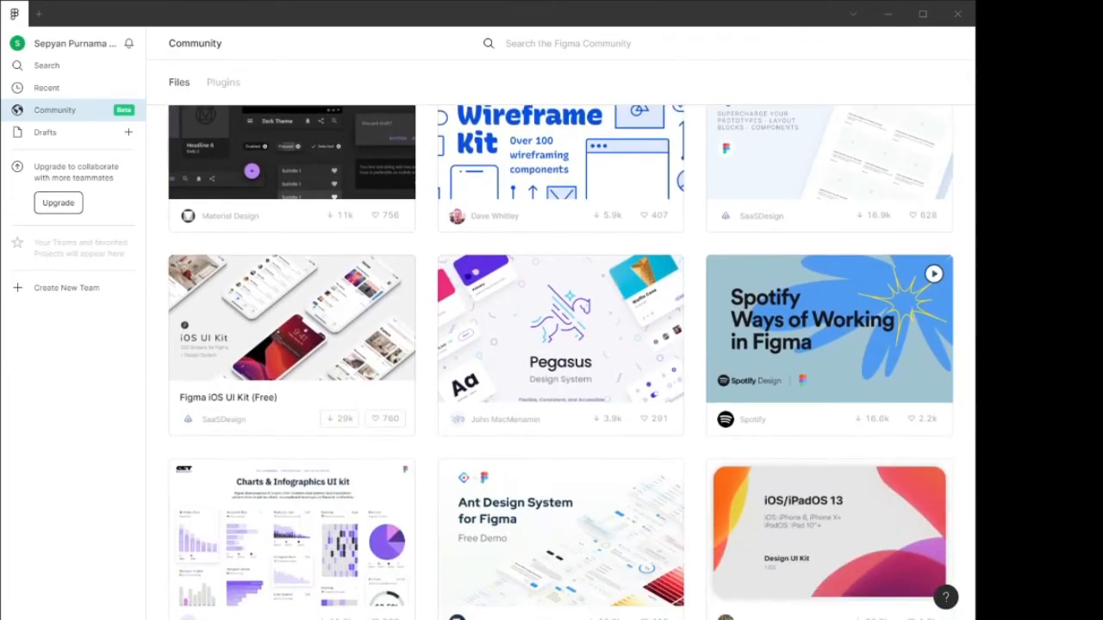
{"action": "scroll", "coordinate": [561, 345], "scroll_direction": "down", "scroll_amount": 5}
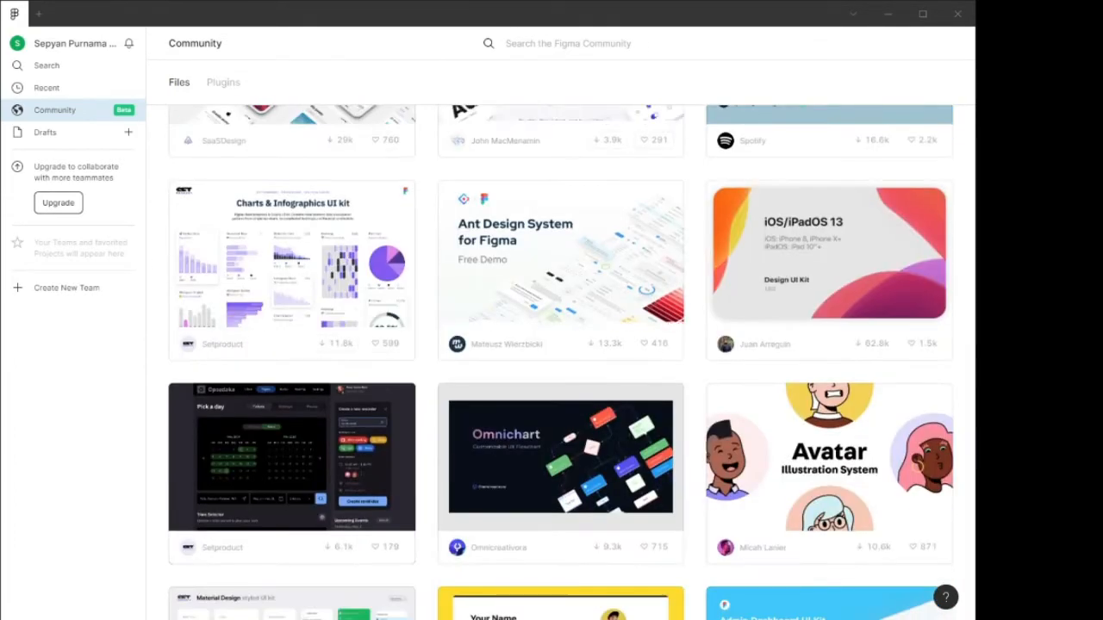
{"action": "scroll", "coordinate": [561, 345], "scroll_direction": "down", "scroll_amount": 5}
{"action": "scroll", "coordinate": [561, 345], "scroll_direction": "up", "scroll_amount": 3}
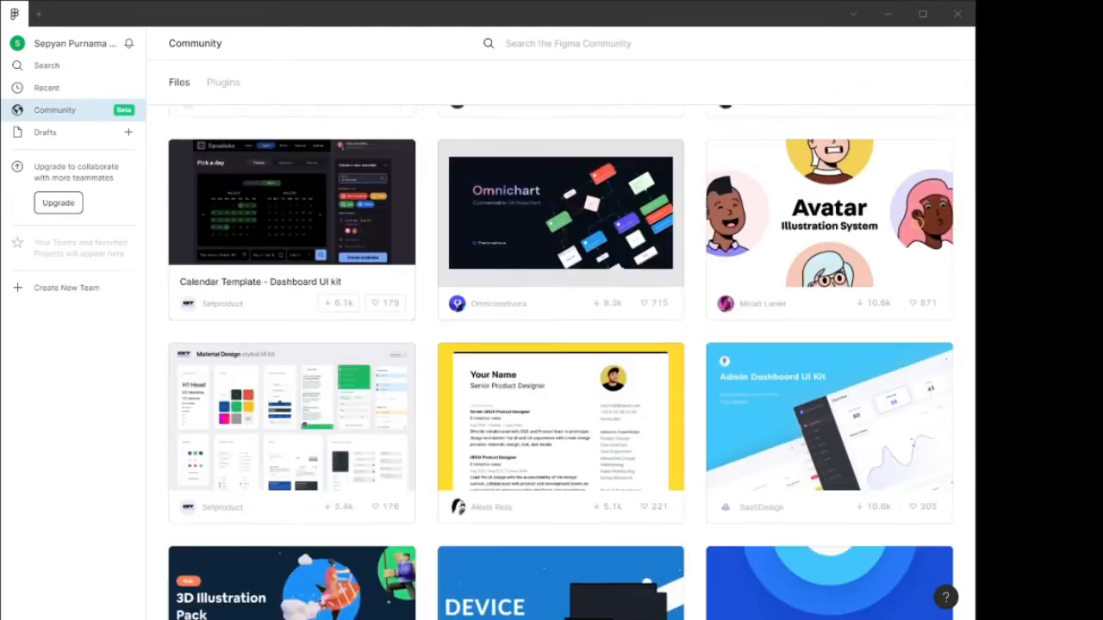
- Duplicate the community file "Calendar Template - Dashboard UI kit" into the drafts, close the opened copy and show the Drafts list
{"action": "left_click", "coordinate": [315, 323]}
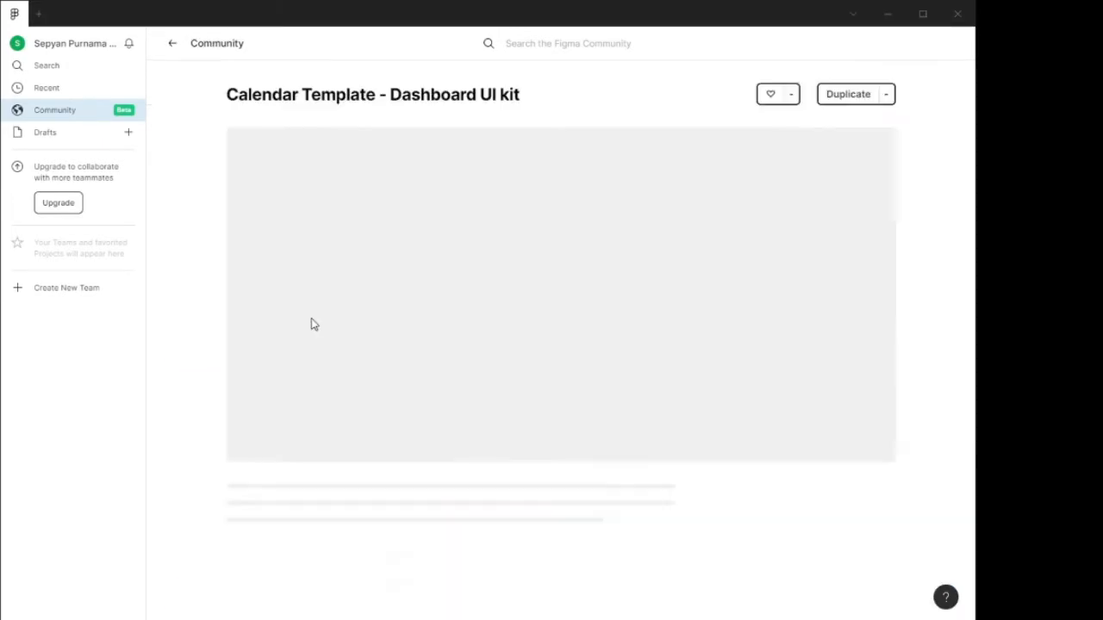
{"action": "scroll", "coordinate": [379, 259], "scroll_direction": "down", "scroll_amount": 3}
{"action": "scroll", "coordinate": [414, 249], "scroll_direction": "down", "scroll_amount": 1}
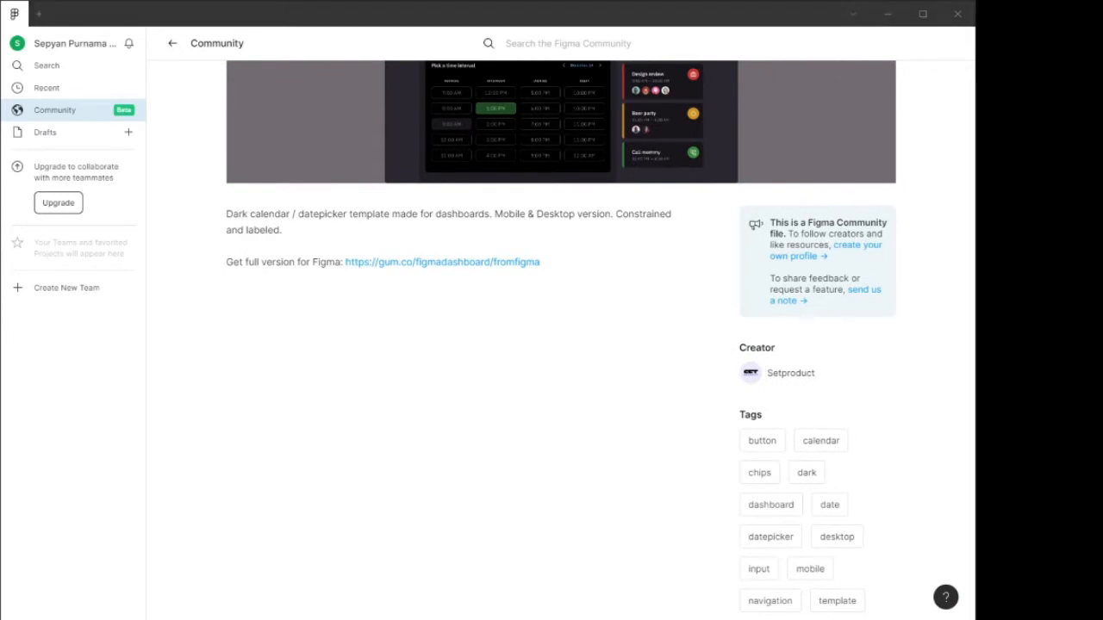
{"action": "scroll", "coordinate": [561, 336], "scroll_direction": "up", "scroll_amount": 3}
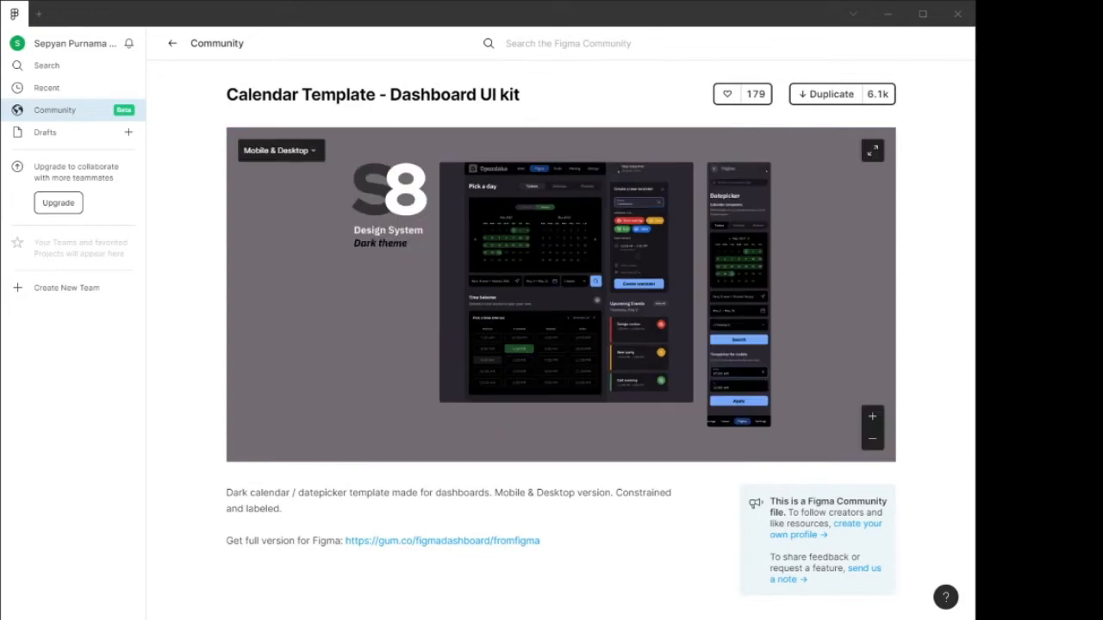
{"action": "left_click", "coordinate": [822, 95]}
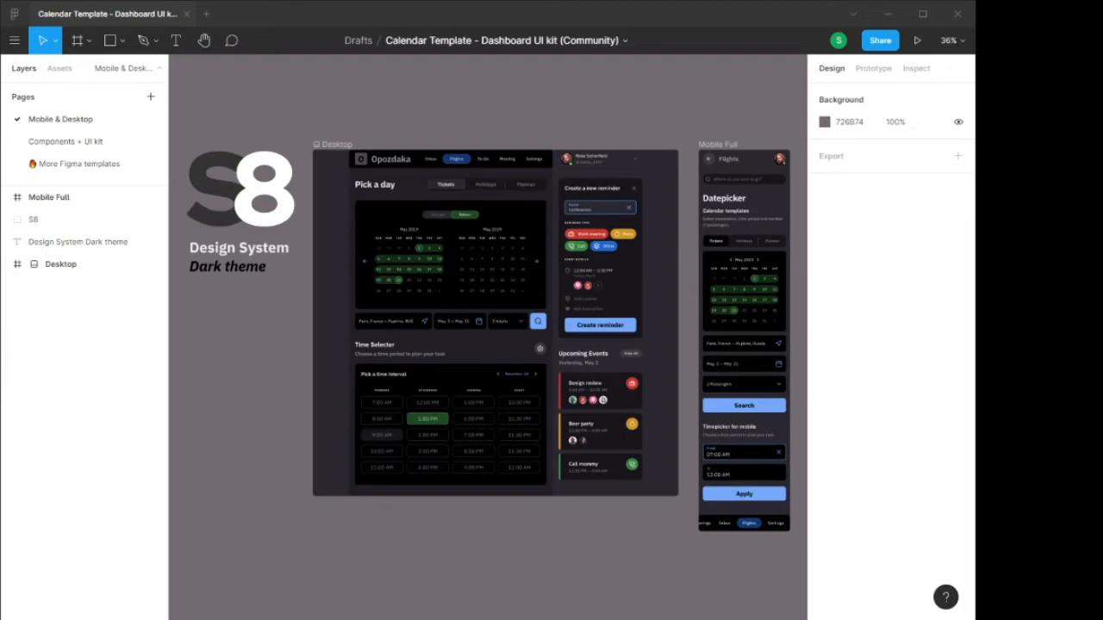
{"action": "left_click", "coordinate": [186, 14]}
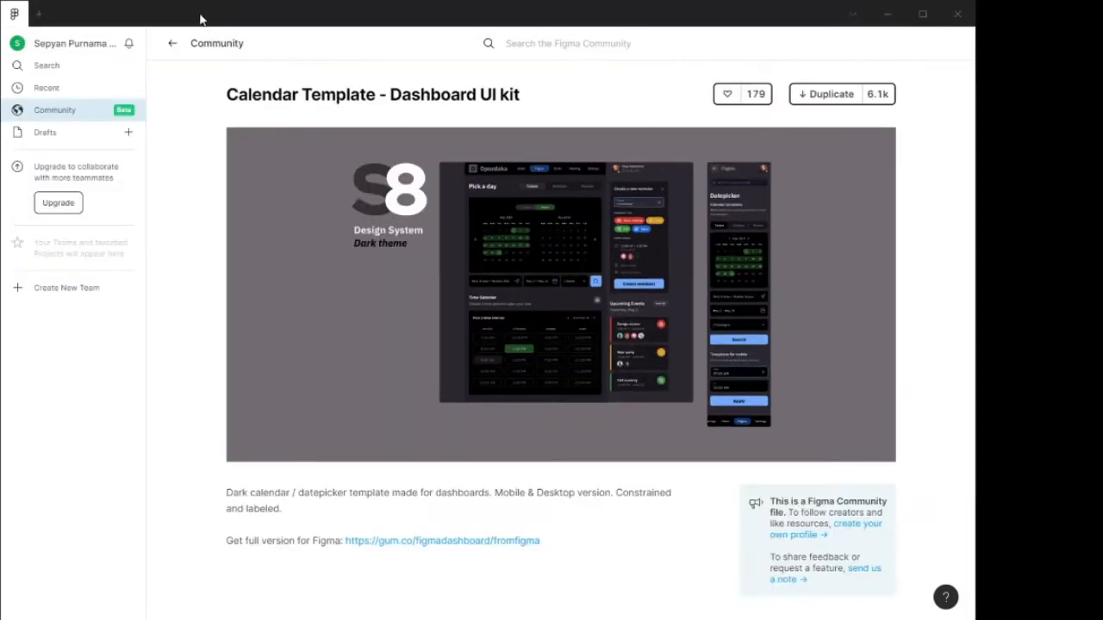
{"action": "left_click", "coordinate": [64, 136]}
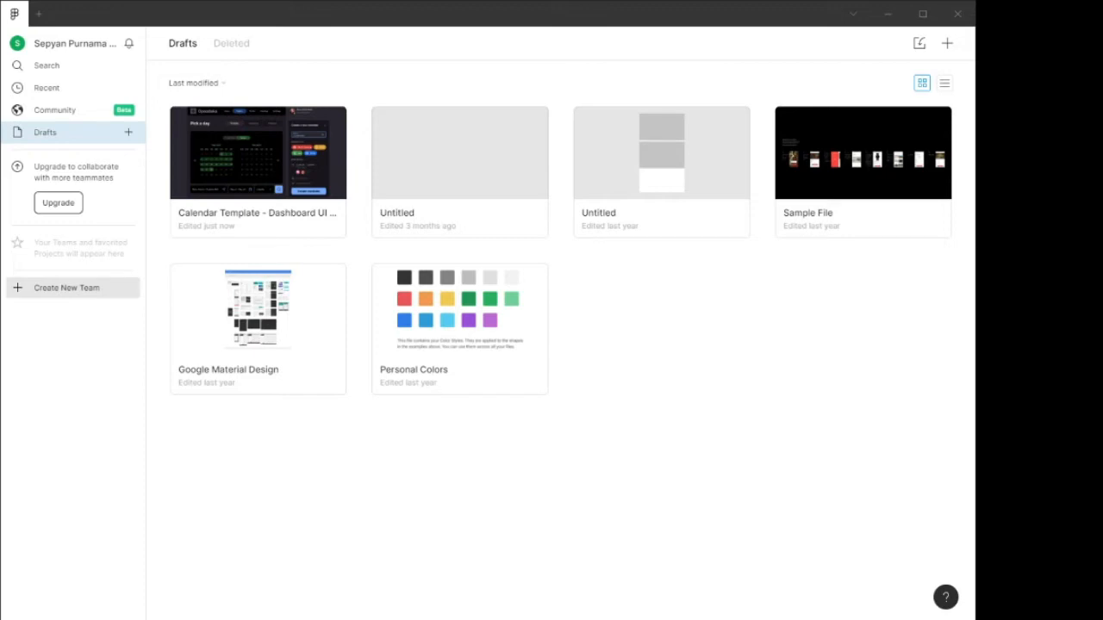
{"action": "left_click", "coordinate": [60, 289]}
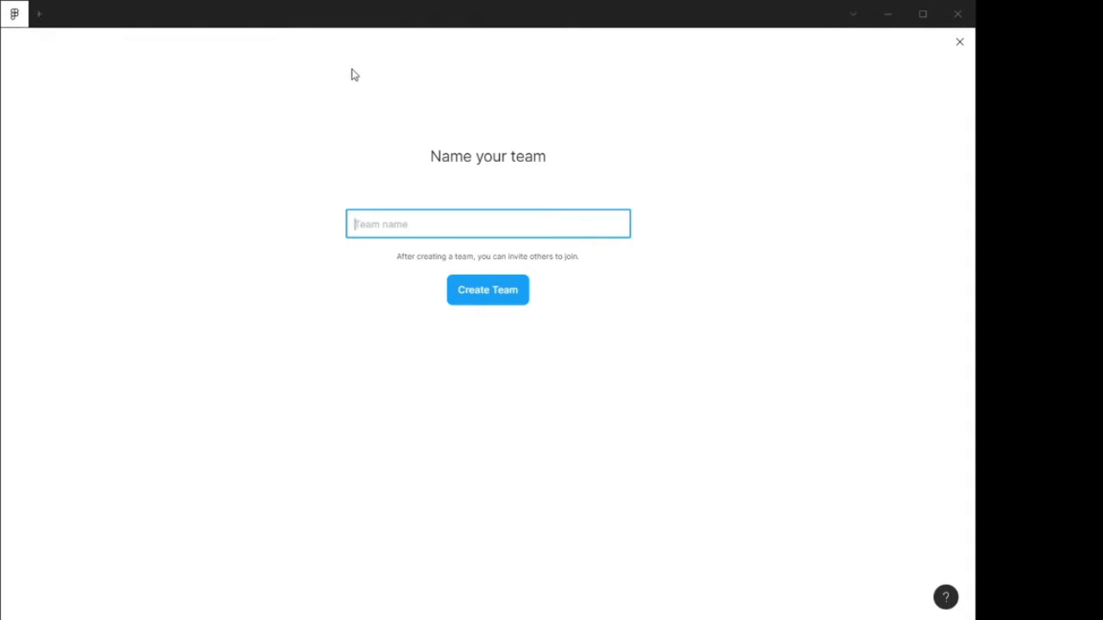
{"action": "key", "text": "alt+Tab"}
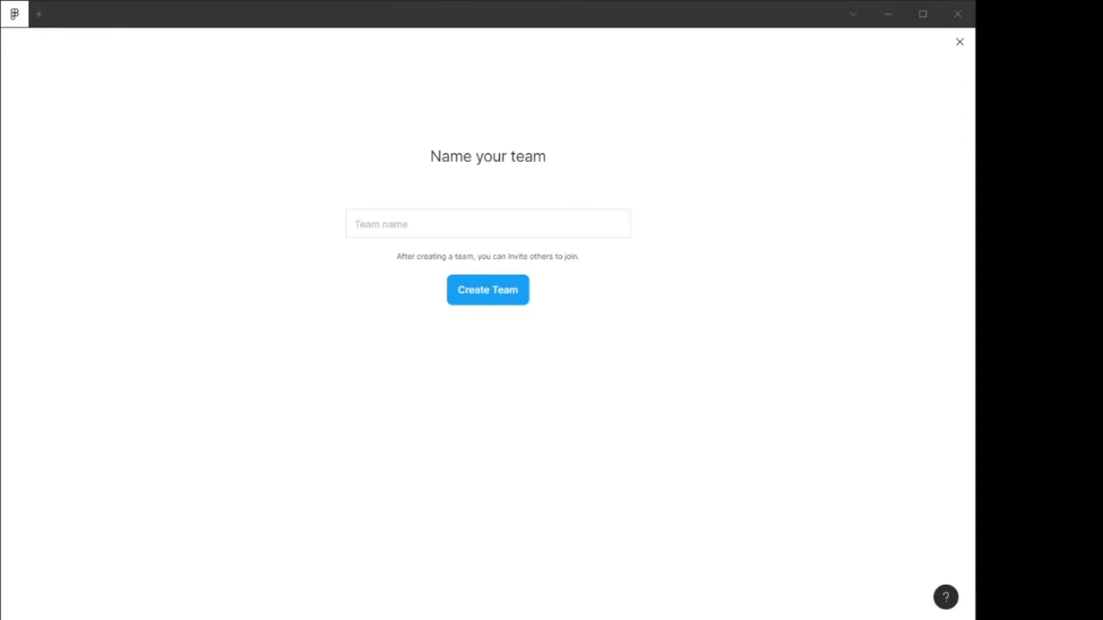
{"action": "key", "text": "alt+Tab"}
{"action": "left_click", "coordinate": [440, 226]}
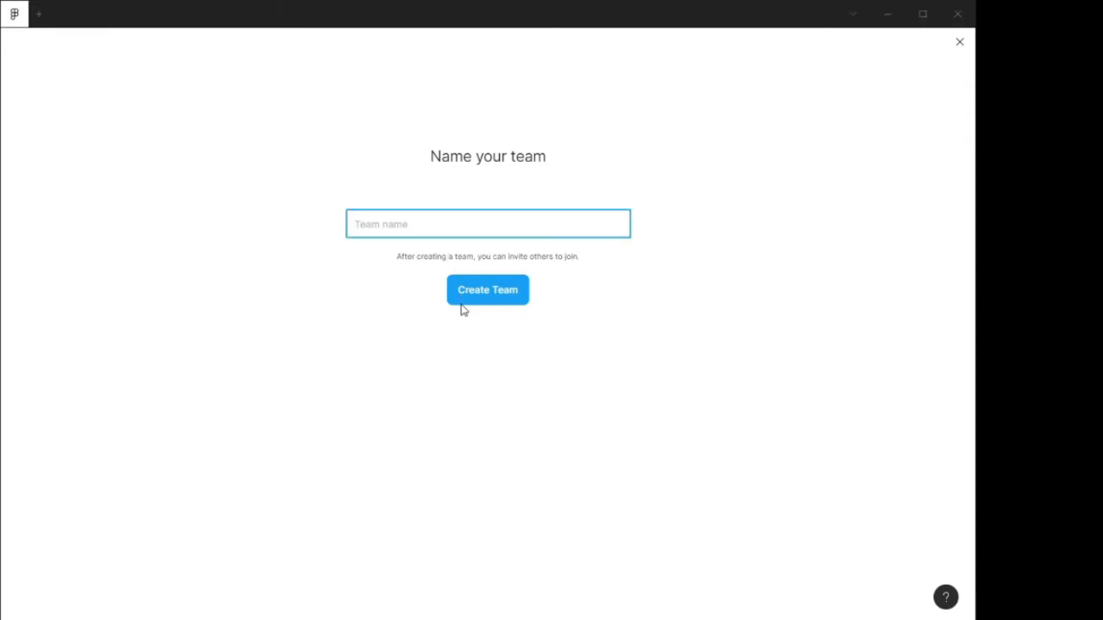
{"action": "key", "text": "alt+Tab"}
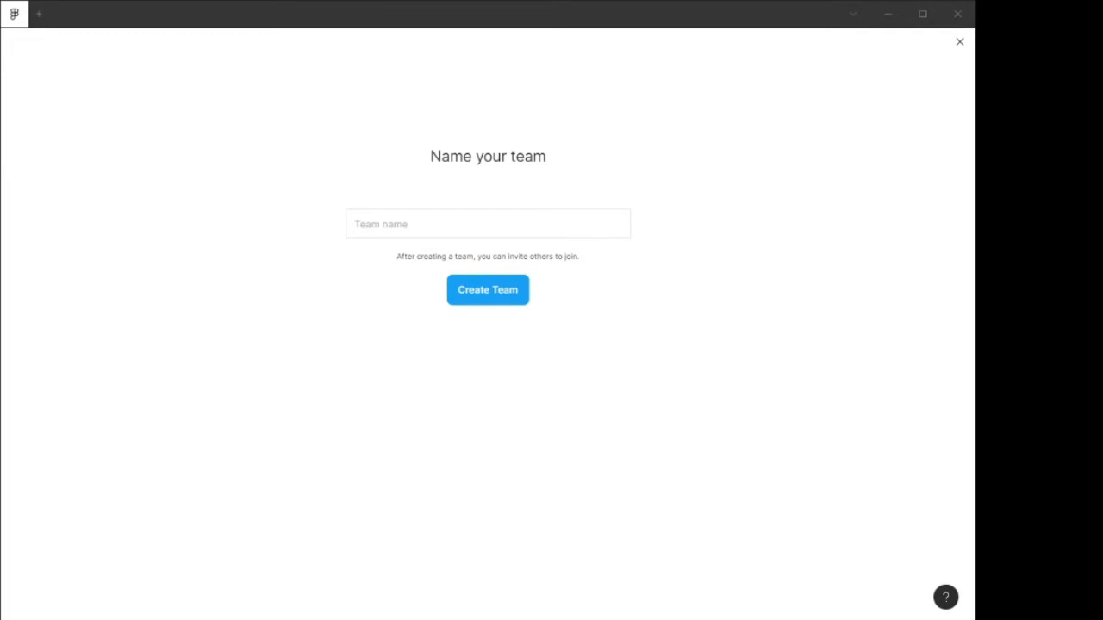
{"action": "key", "text": "alt+Tab"}
{"action": "left_click", "coordinate": [960, 41]}
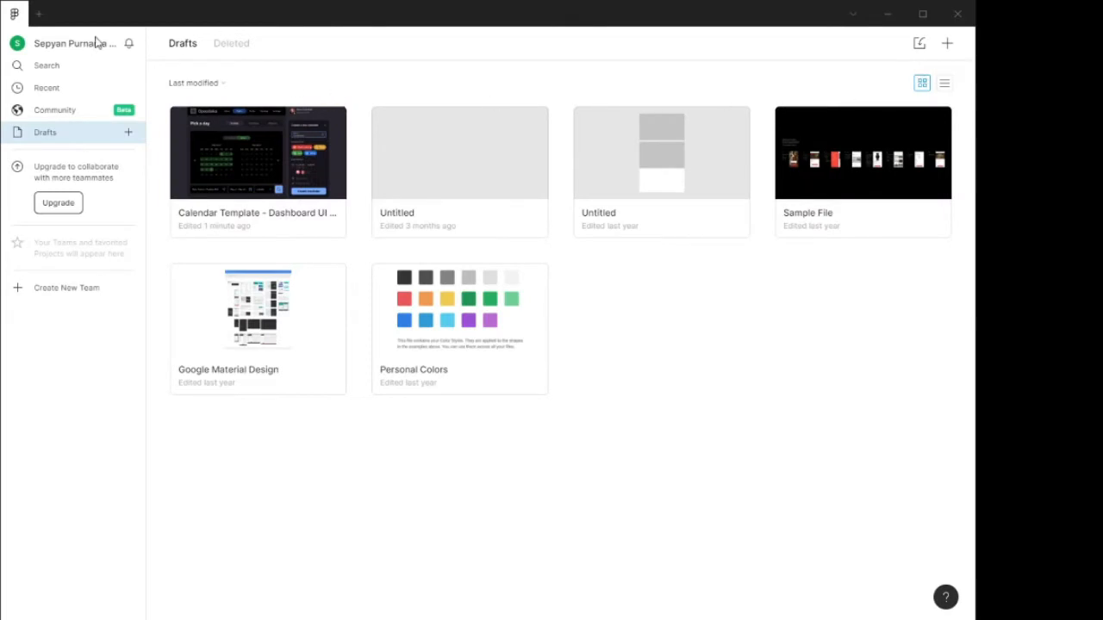
- Create a new blank design file, view its assets and return to its layers
{"action": "left_click", "coordinate": [39, 17]}
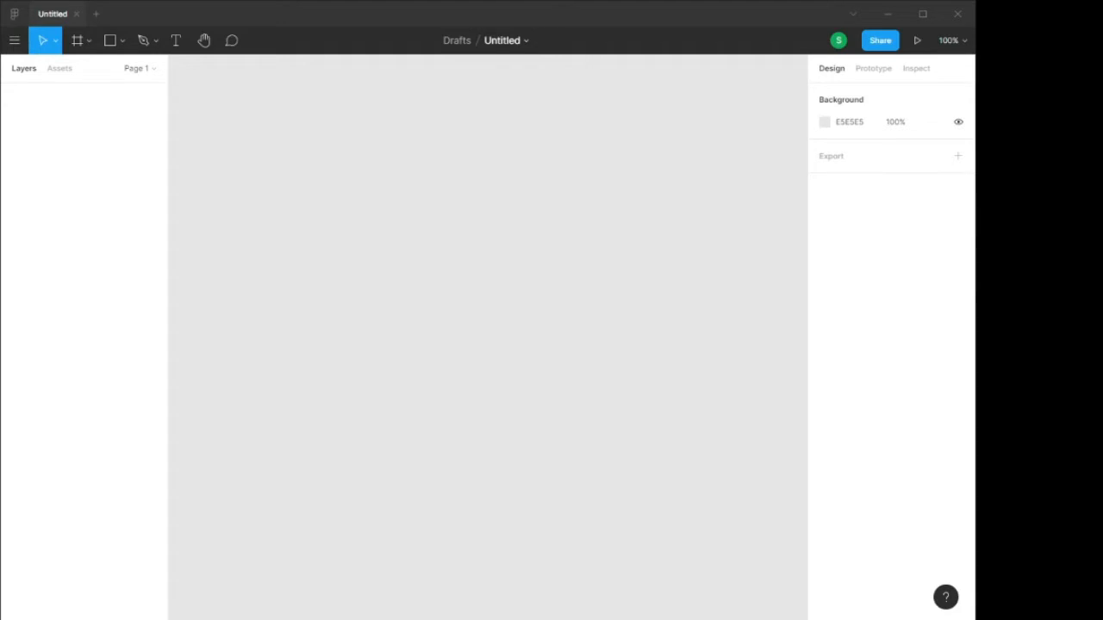
{"action": "left_click", "coordinate": [49, 72]}
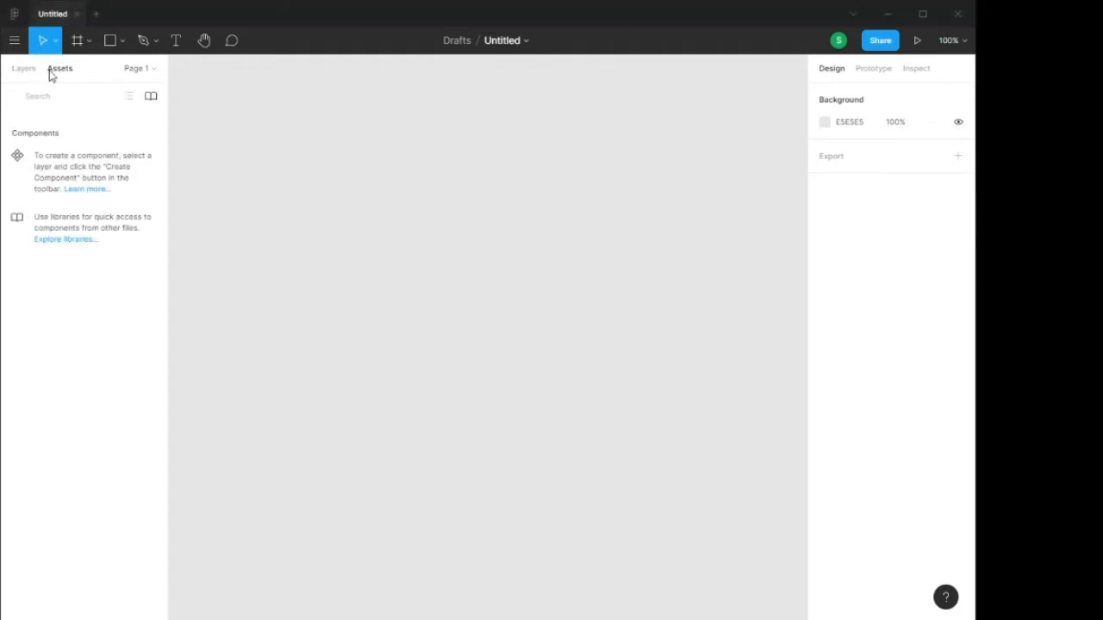
{"action": "left_click", "coordinate": [24, 74]}
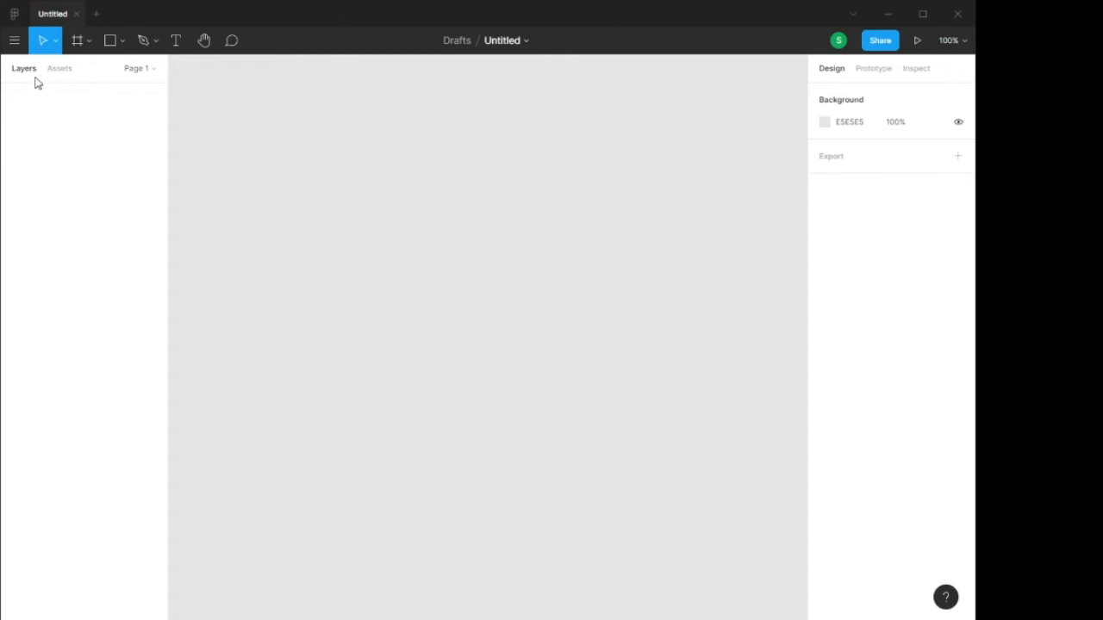
- Show the file's page list and rename Page 1 to "halaman 1"
{"action": "left_click", "coordinate": [153, 69]}
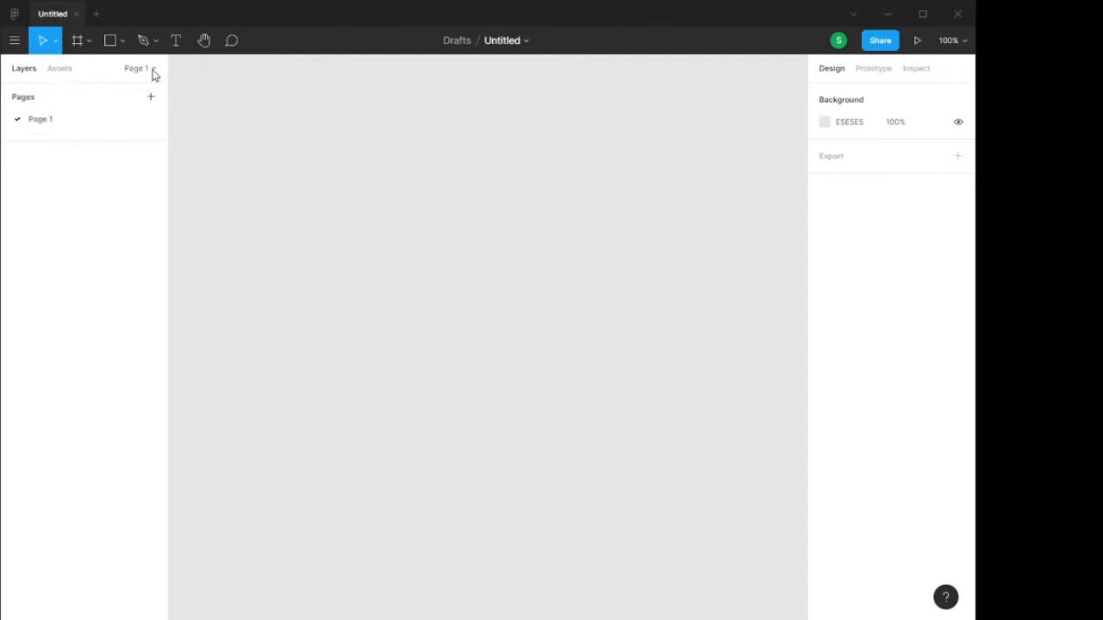
{"action": "right_click", "coordinate": [65, 119]}
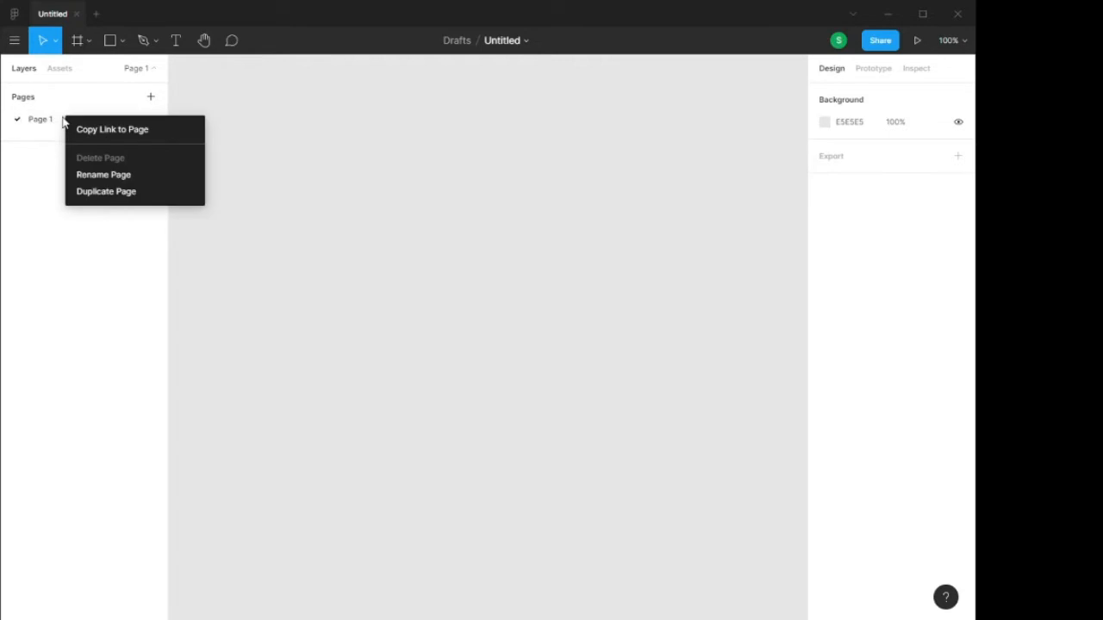
{"action": "left_click", "coordinate": [105, 175]}
{"action": "type", "text": "halaman 1"}
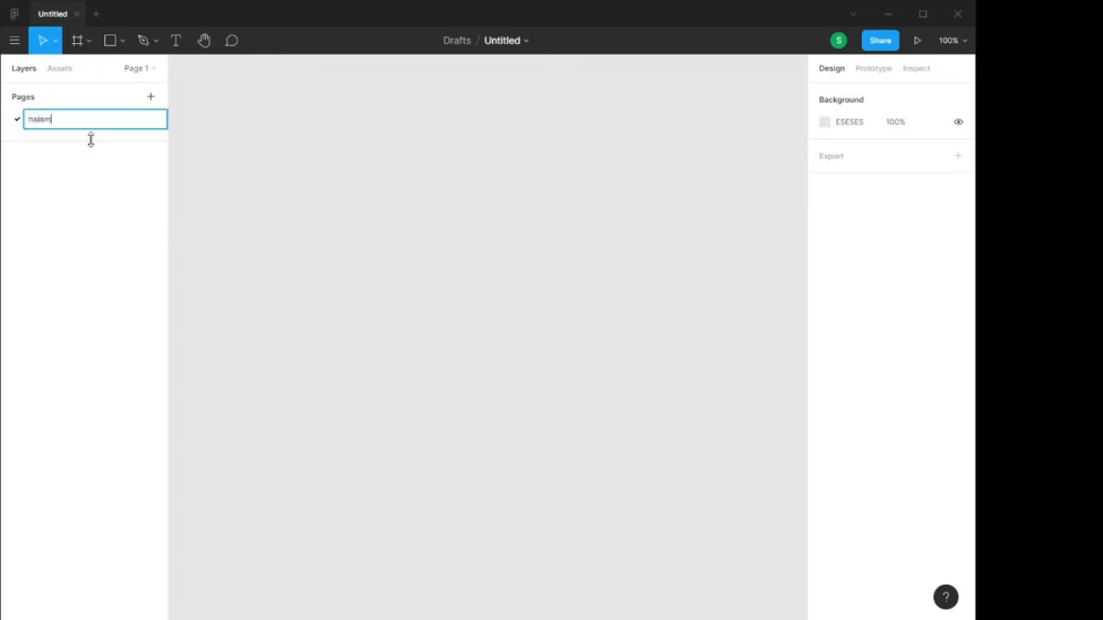
{"action": "key", "text": "Return"}
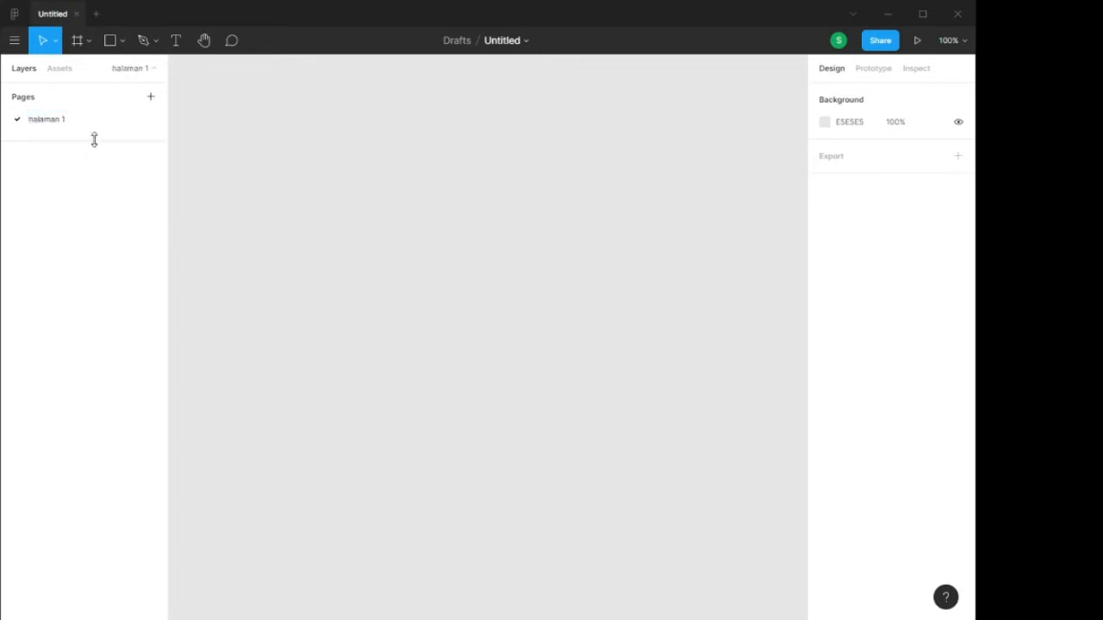
- Add two more pages to the file, named "halaman 2" and "halaman 3"
{"action": "left_click", "coordinate": [151, 97]}
{"action": "type", "text": "halaman 2"}
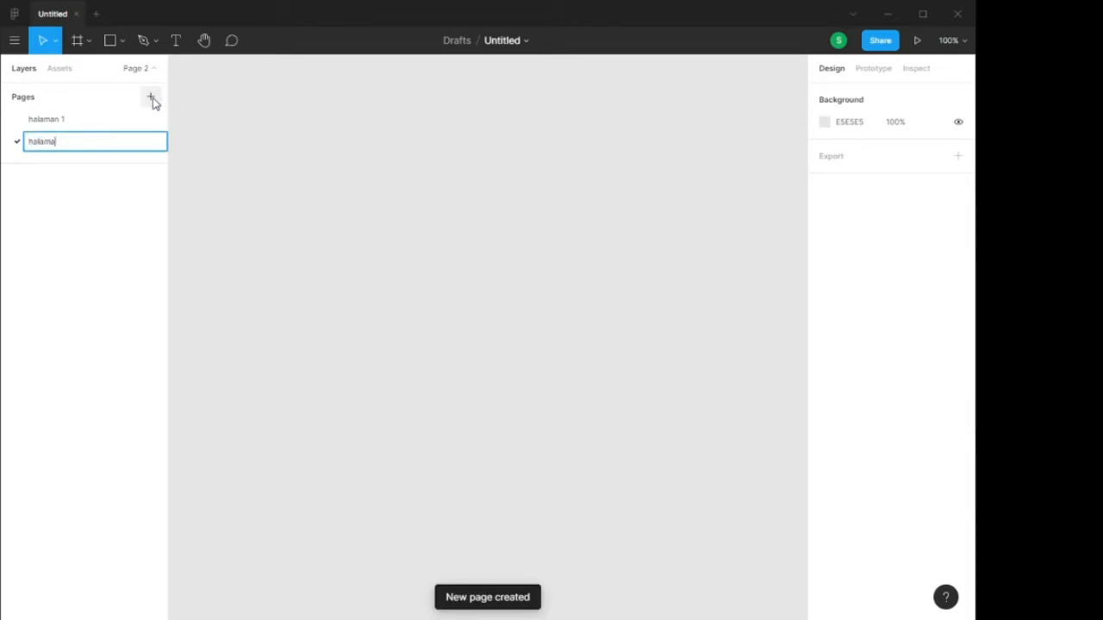
{"action": "key", "text": "Return"}
{"action": "left_click", "coordinate": [151, 98]}
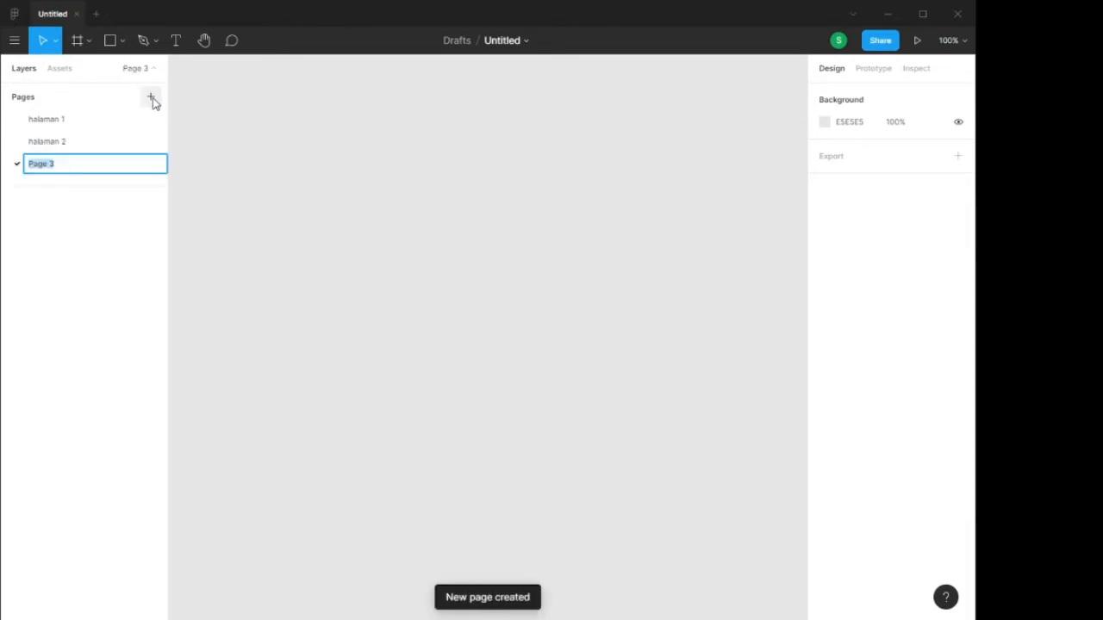
{"action": "type", "text": "halaman 3"}
{"action": "key", "text": "Return"}
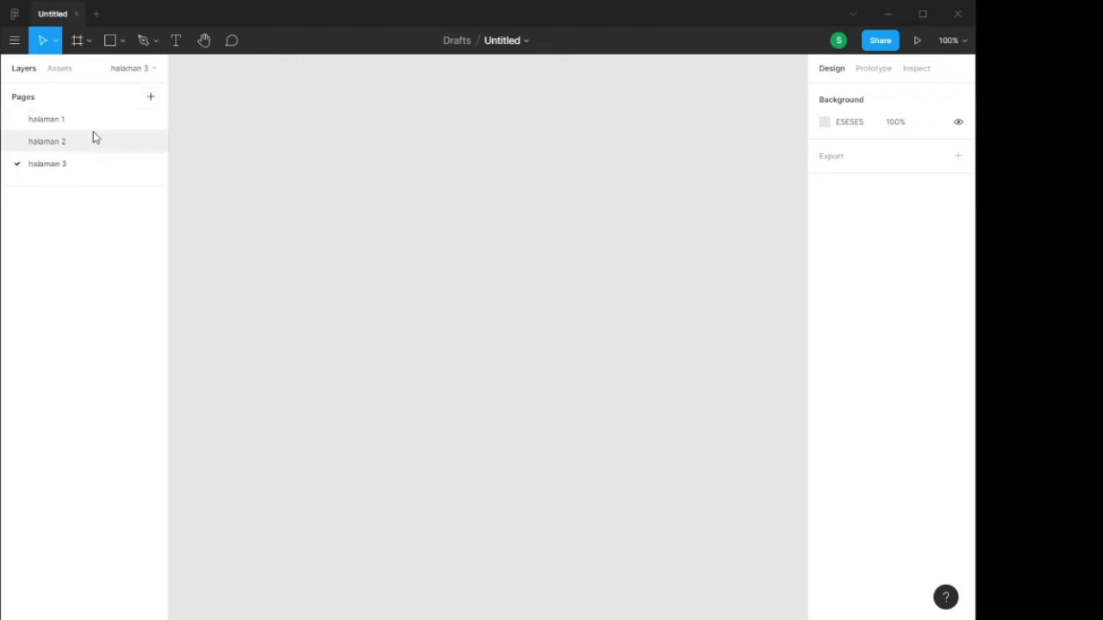
- Check the assets, return to the page list and make "halaman 1" the current page
{"action": "left_click", "coordinate": [61, 74]}
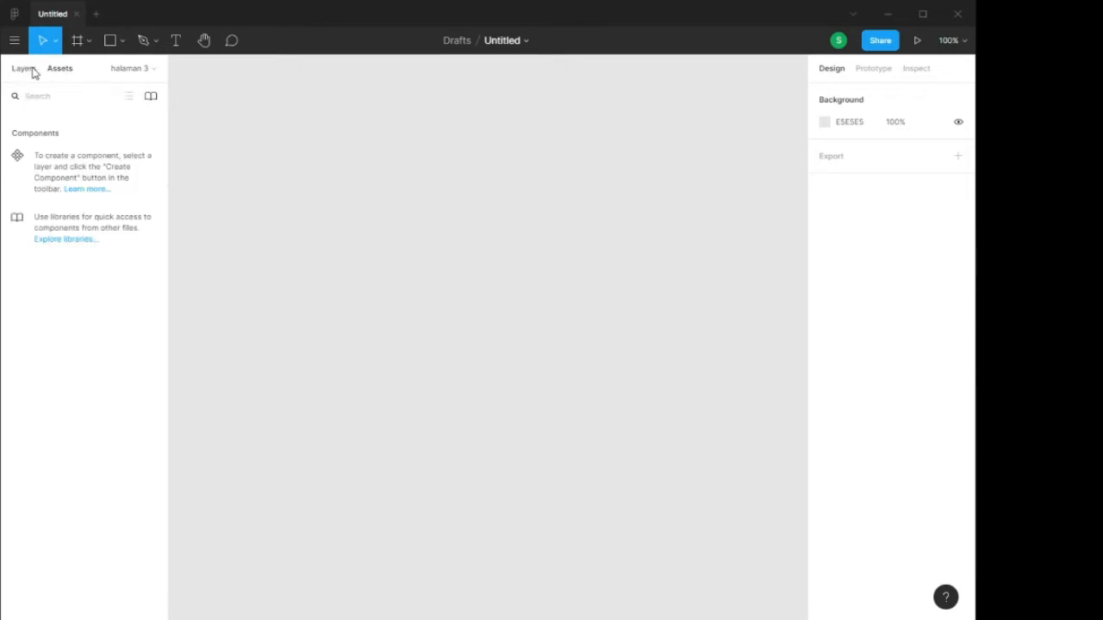
{"action": "left_click", "coordinate": [32, 73]}
{"action": "left_click", "coordinate": [144, 75]}
{"action": "left_click", "coordinate": [148, 75]}
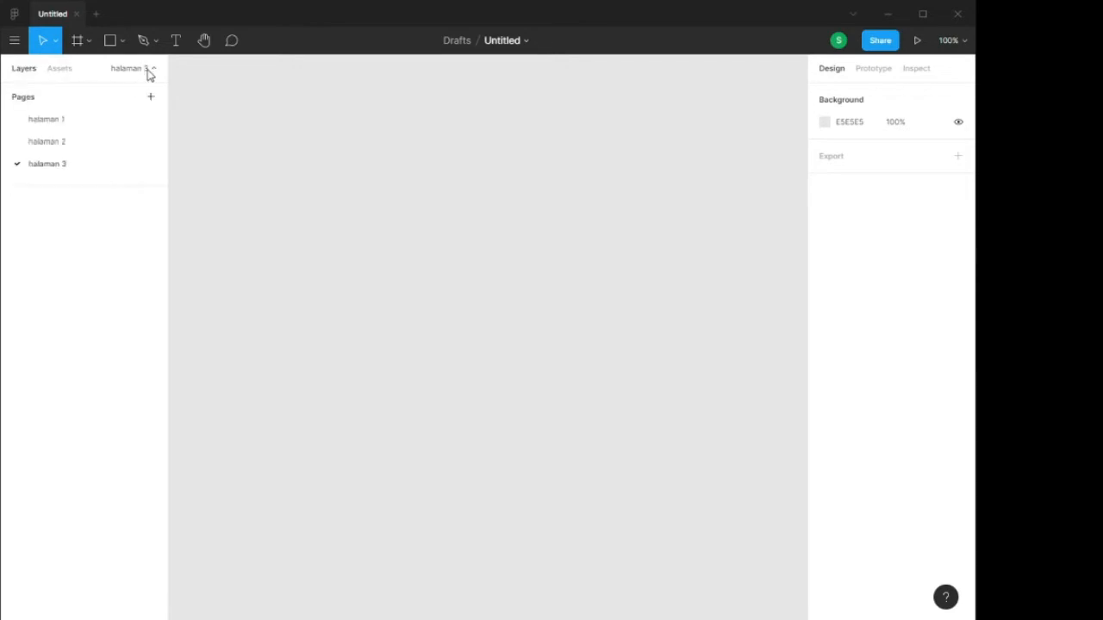
{"action": "left_click", "coordinate": [47, 120]}
- Compare the Layers and Assets views of page "halaman 1", ending on the assets
{"action": "left_click", "coordinate": [60, 73]}
{"action": "left_click", "coordinate": [26, 72]}
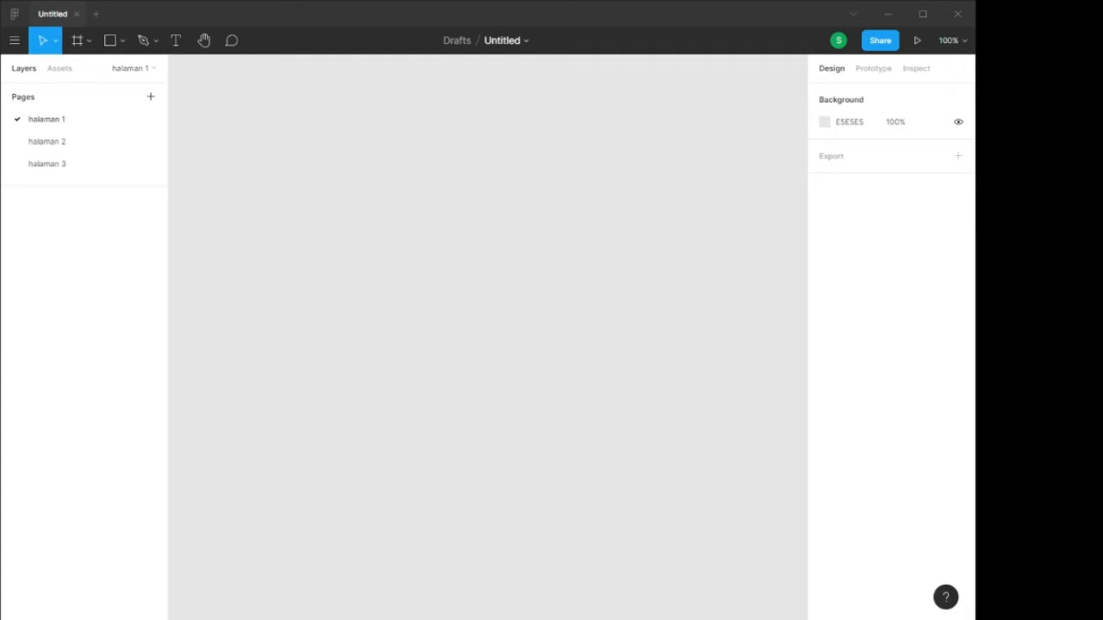
{"action": "left_click", "coordinate": [58, 71]}
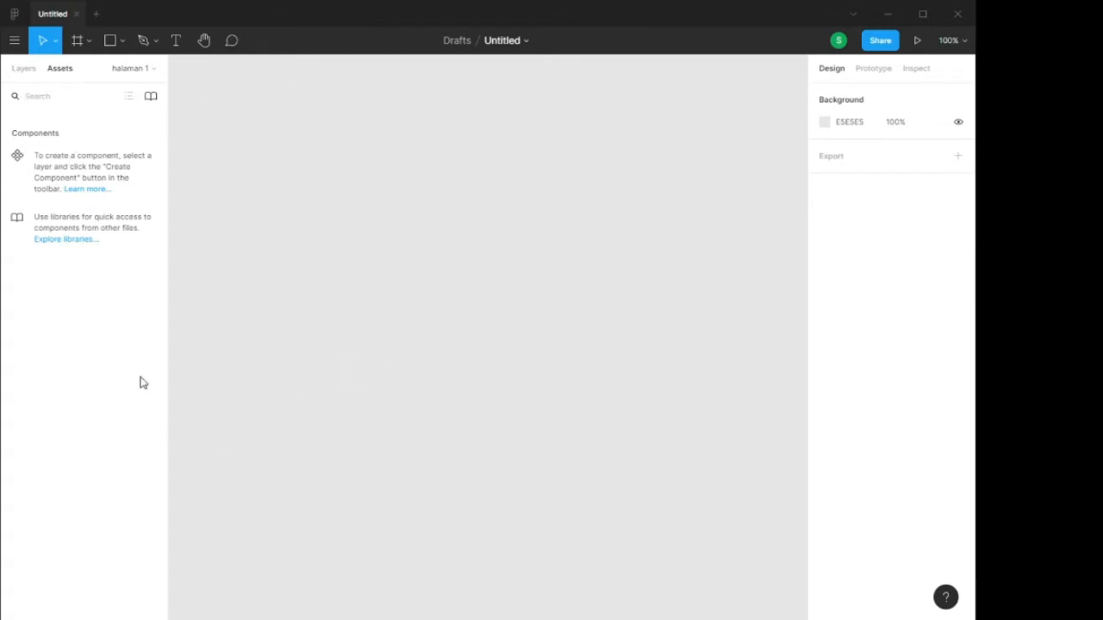
{"action": "left_click", "coordinate": [15, 67]}
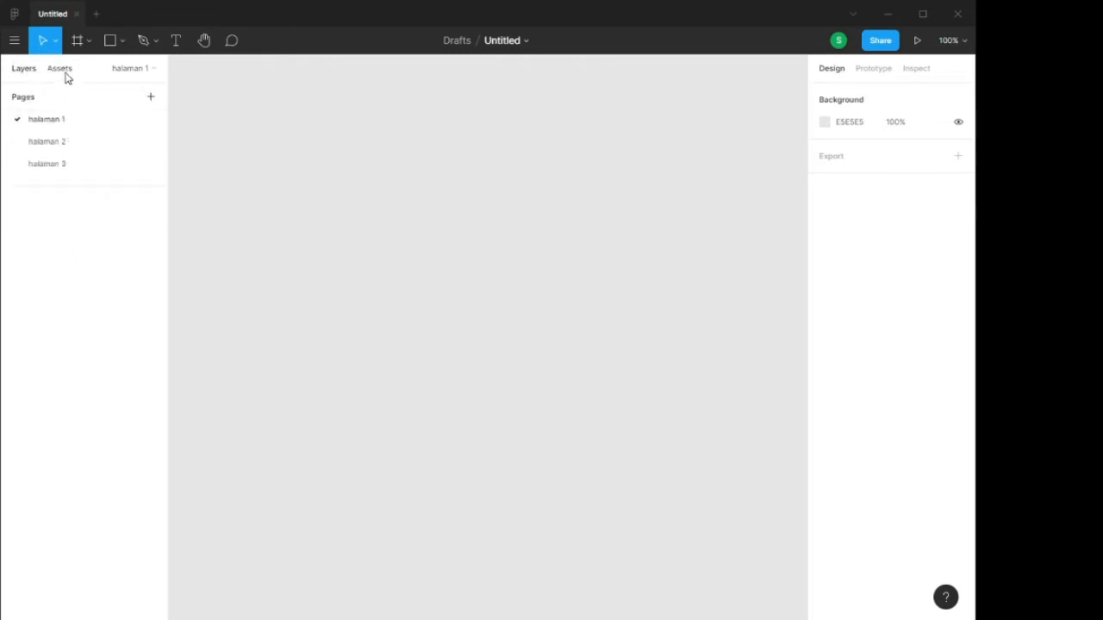
{"action": "left_click", "coordinate": [62, 70]}
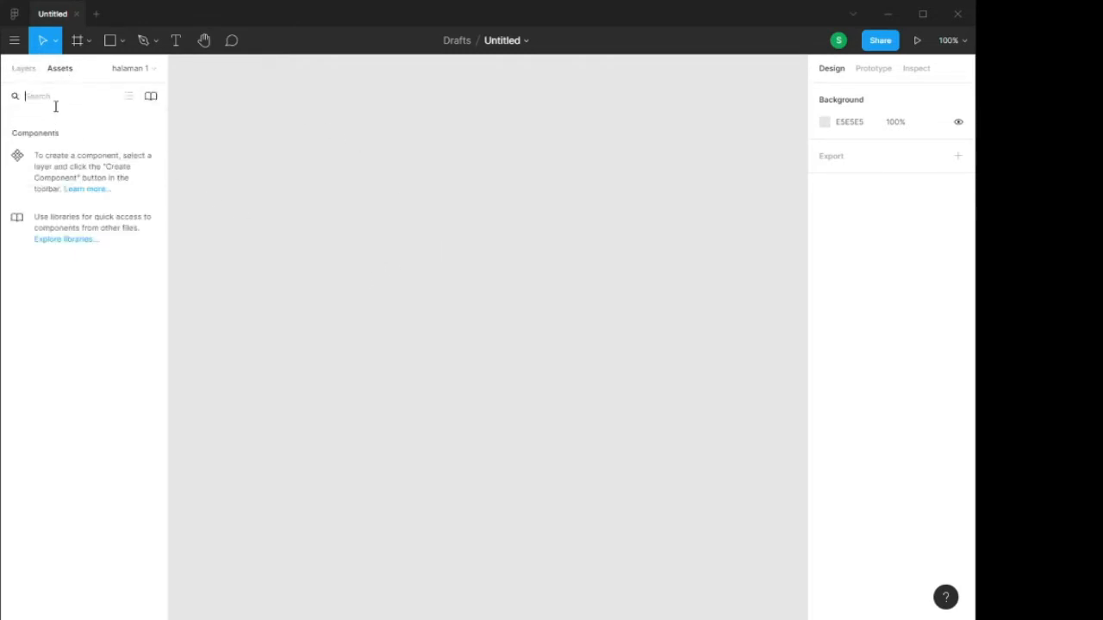
- Look through the editor's main menu commands, including the Plugins options, and close it again
{"action": "left_click", "coordinate": [14, 45]}
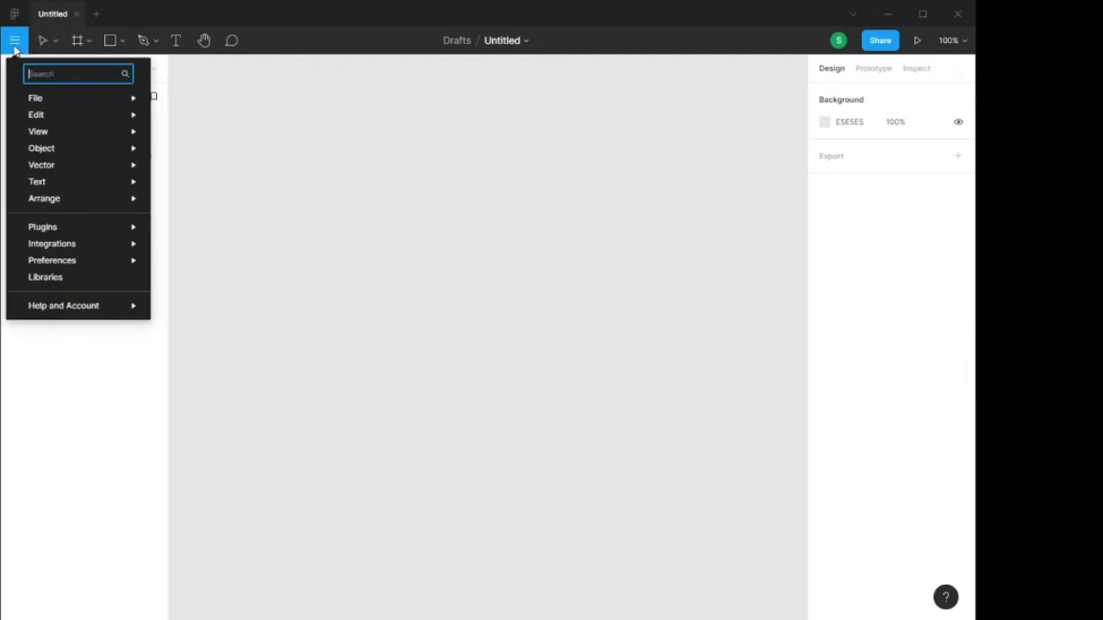
{"action": "left_click", "coordinate": [14, 43]}
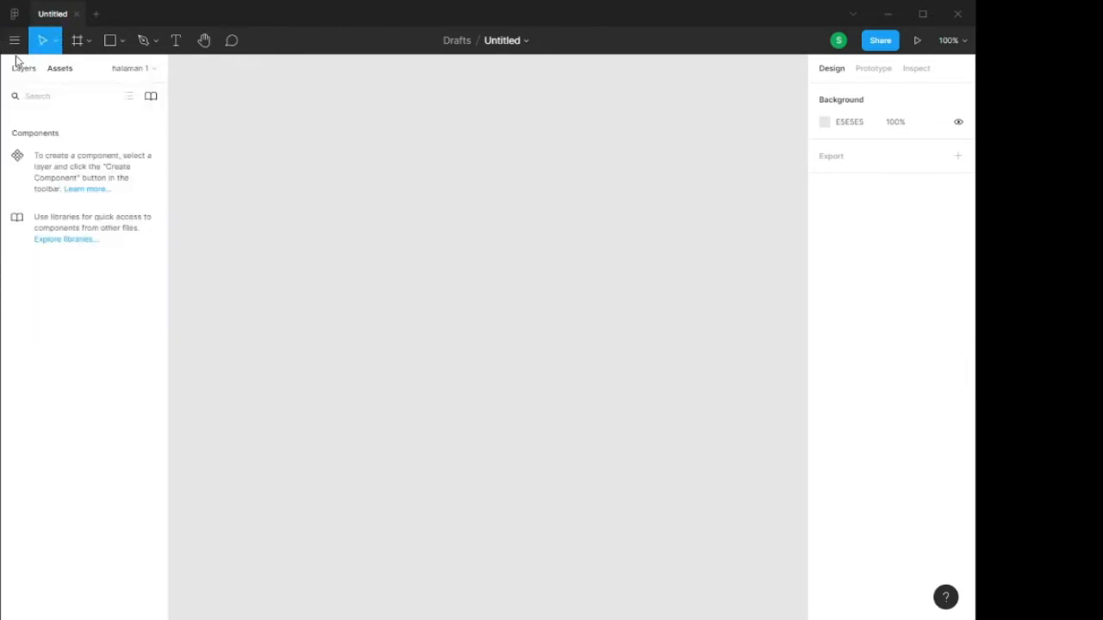
{"action": "left_click", "coordinate": [15, 43]}
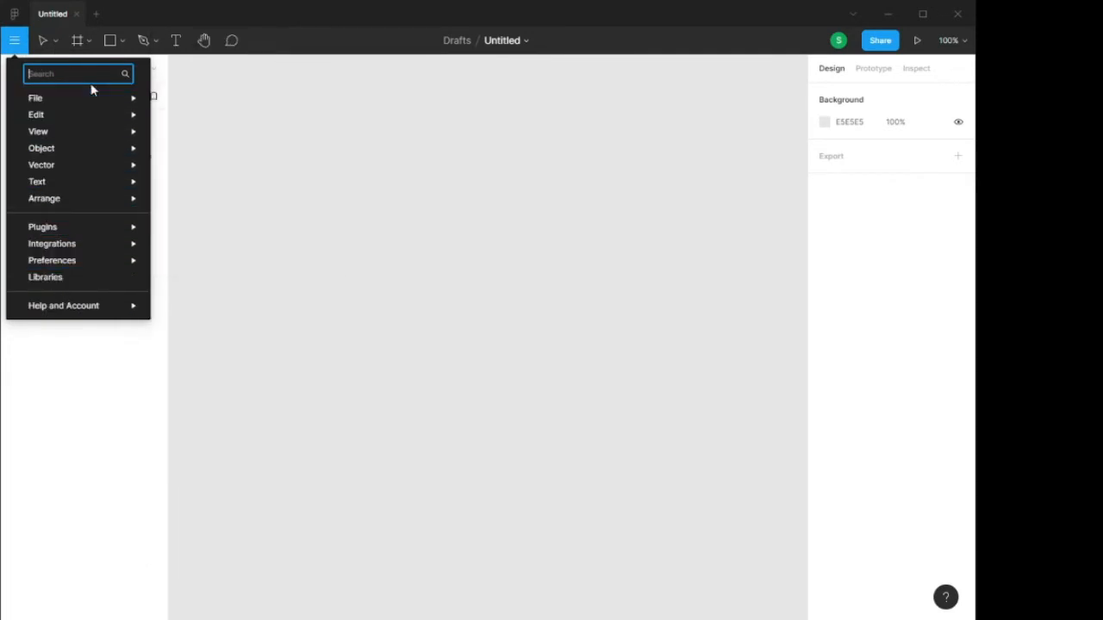
{"action": "mouse_move", "coordinate": [87, 98]}
{"action": "mouse_move", "coordinate": [91, 233]}
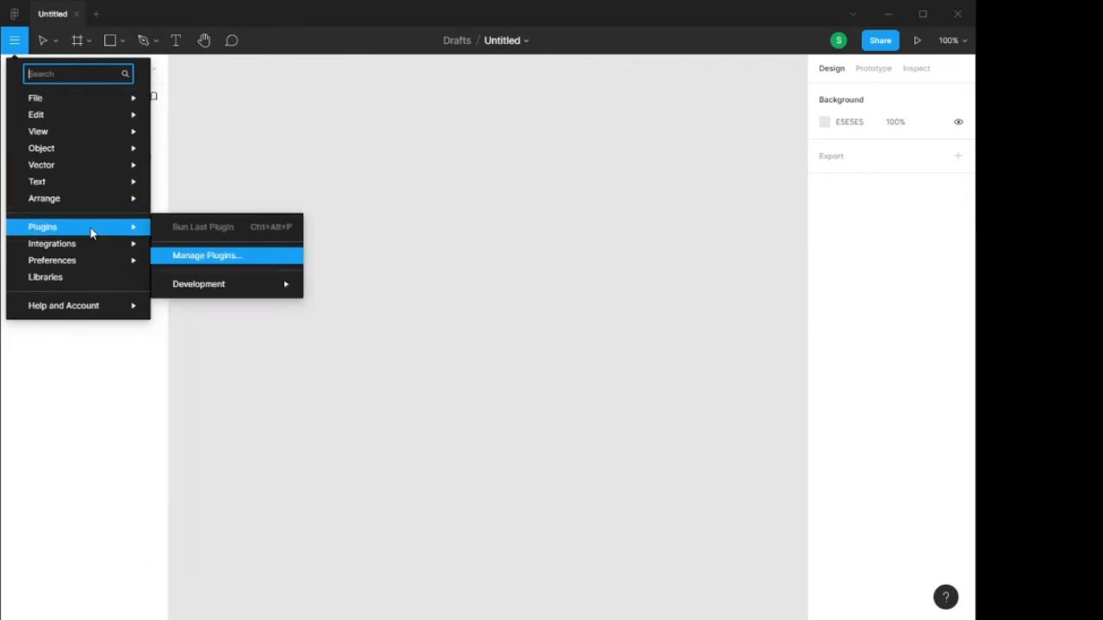
{"action": "left_click", "coordinate": [490, 59]}
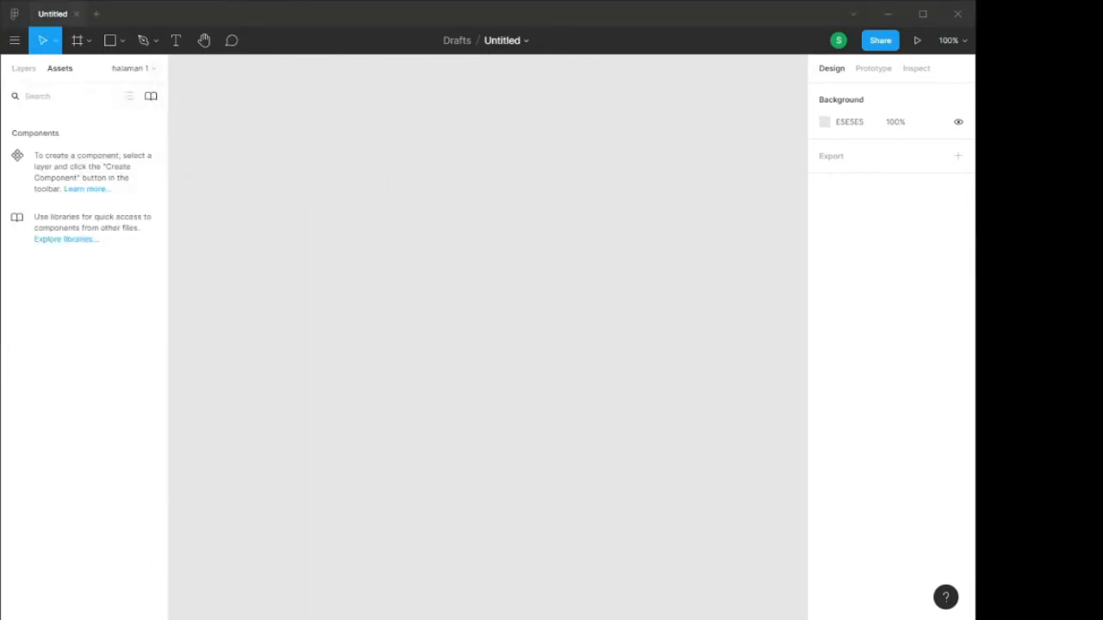
- Review the Manage Plugins page together with the account's Settings and Teams pages, and return to the Untitled file
{"action": "left_click", "coordinate": [13, 43]}
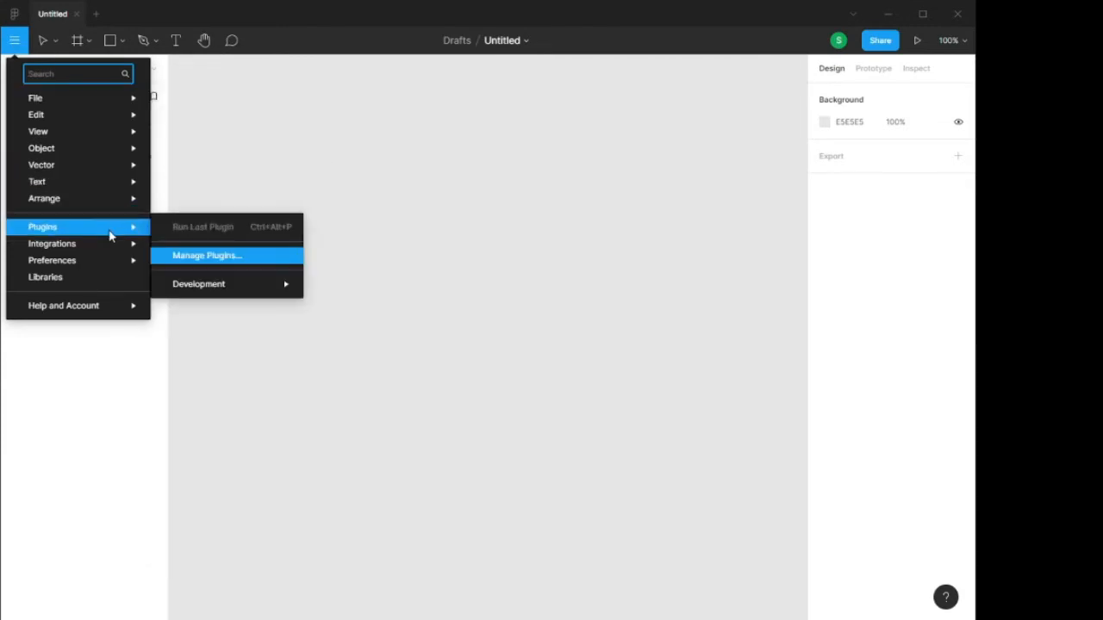
{"action": "mouse_move", "coordinate": [133, 251]}
{"action": "mouse_move", "coordinate": [118, 233]}
{"action": "mouse_move", "coordinate": [222, 291]}
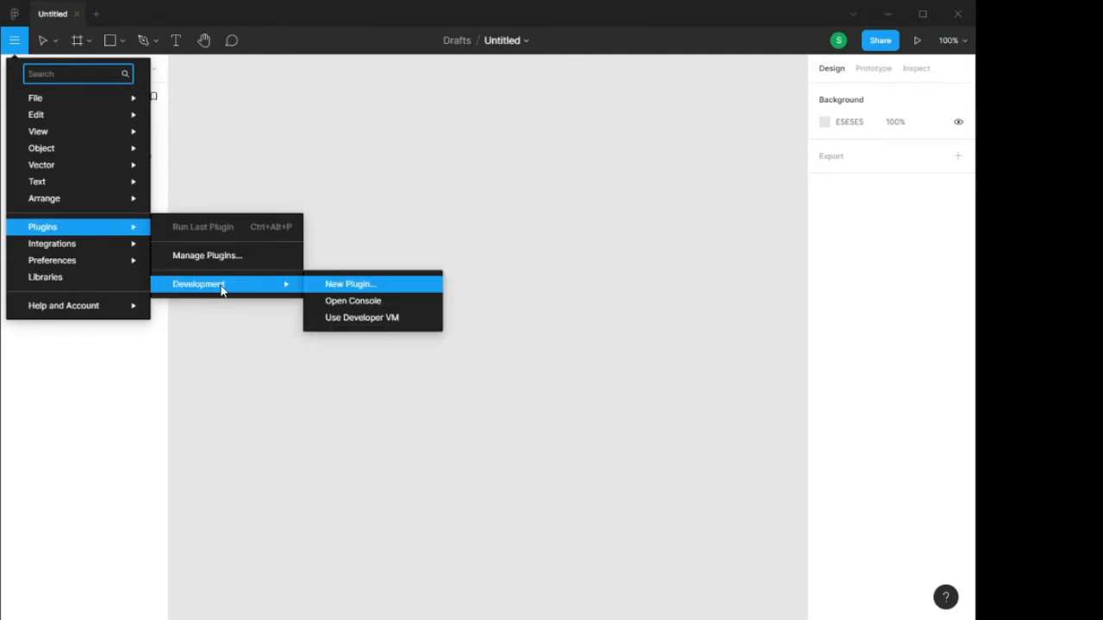
{"action": "left_click", "coordinate": [238, 256]}
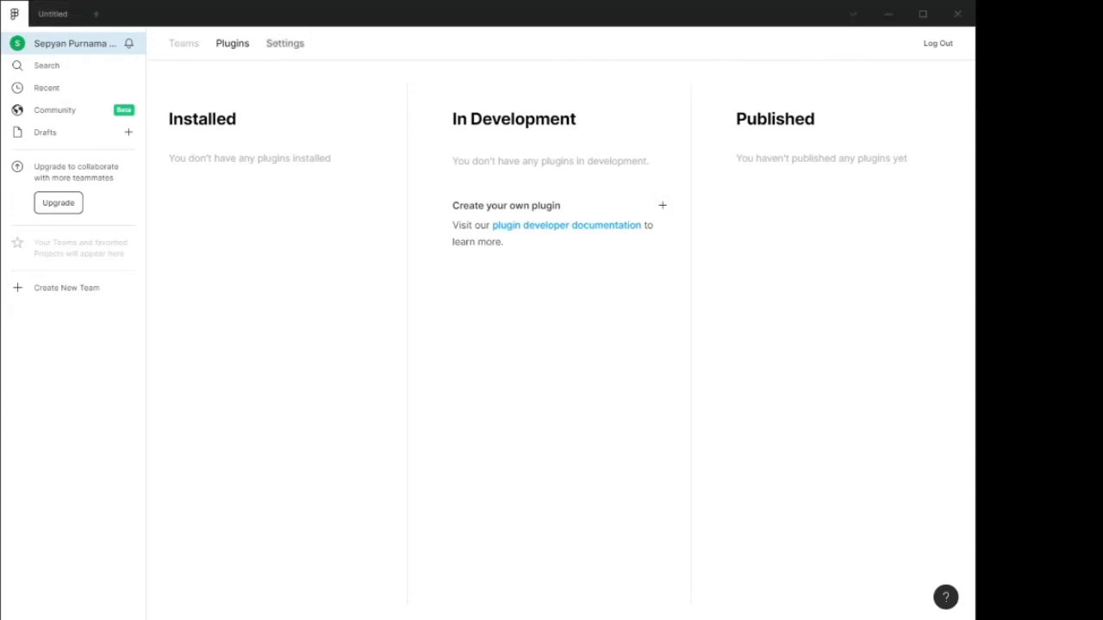
{"action": "left_click", "coordinate": [284, 43]}
{"action": "left_click", "coordinate": [186, 45]}
{"action": "left_click", "coordinate": [43, 18]}
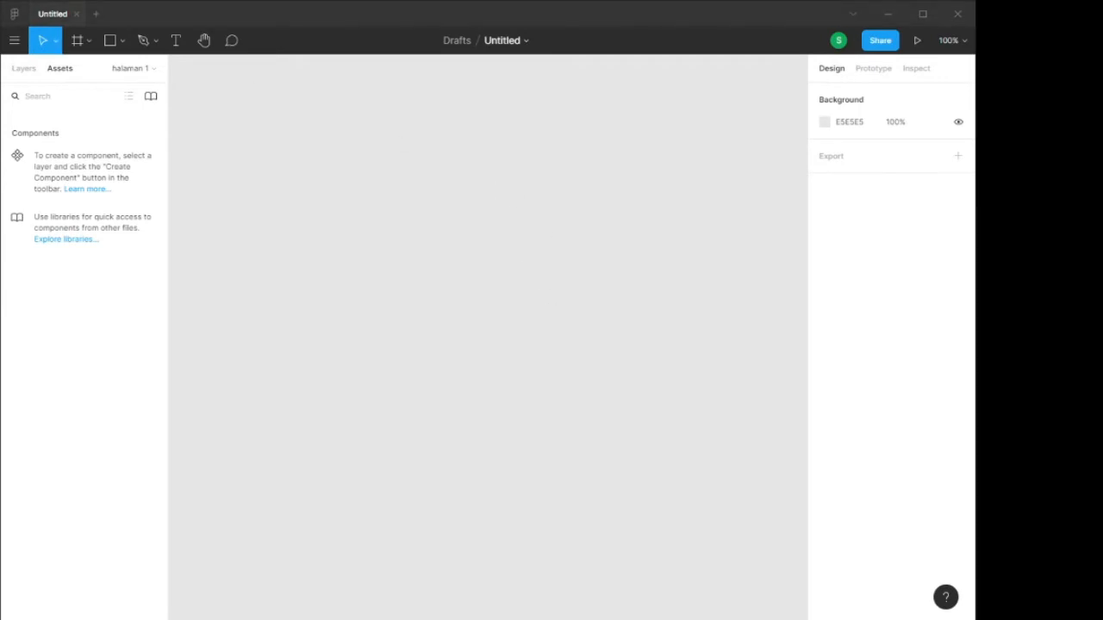
- Examine the Move and Scale tool choices and the Frame and Slice tool choices
{"action": "left_click", "coordinate": [55, 41]}
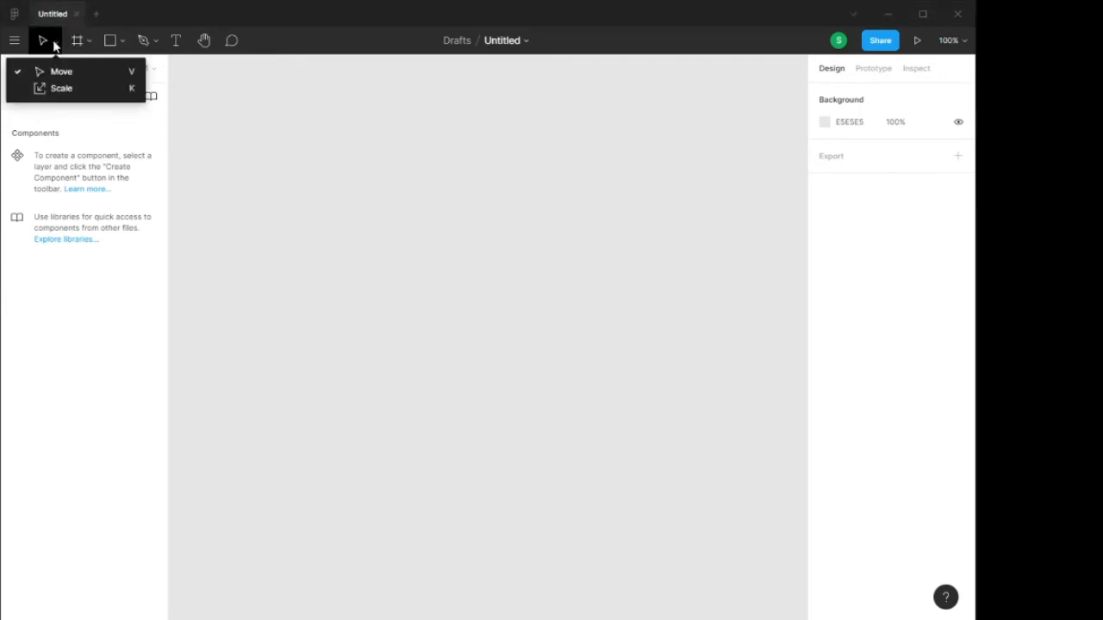
{"action": "left_click", "coordinate": [53, 45]}
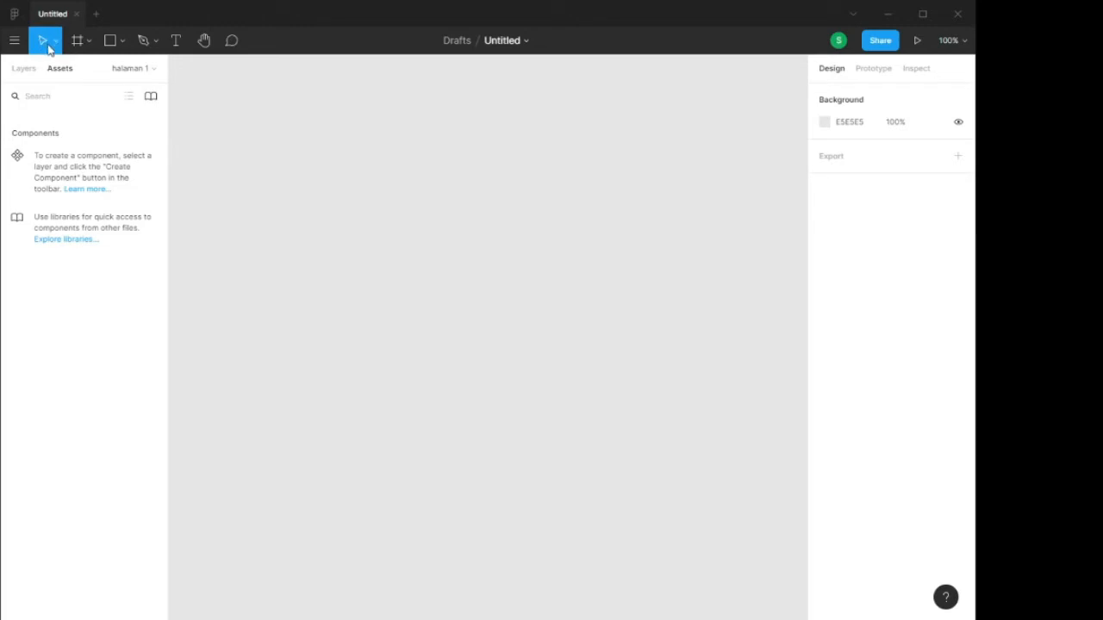
{"action": "left_click", "coordinate": [88, 47]}
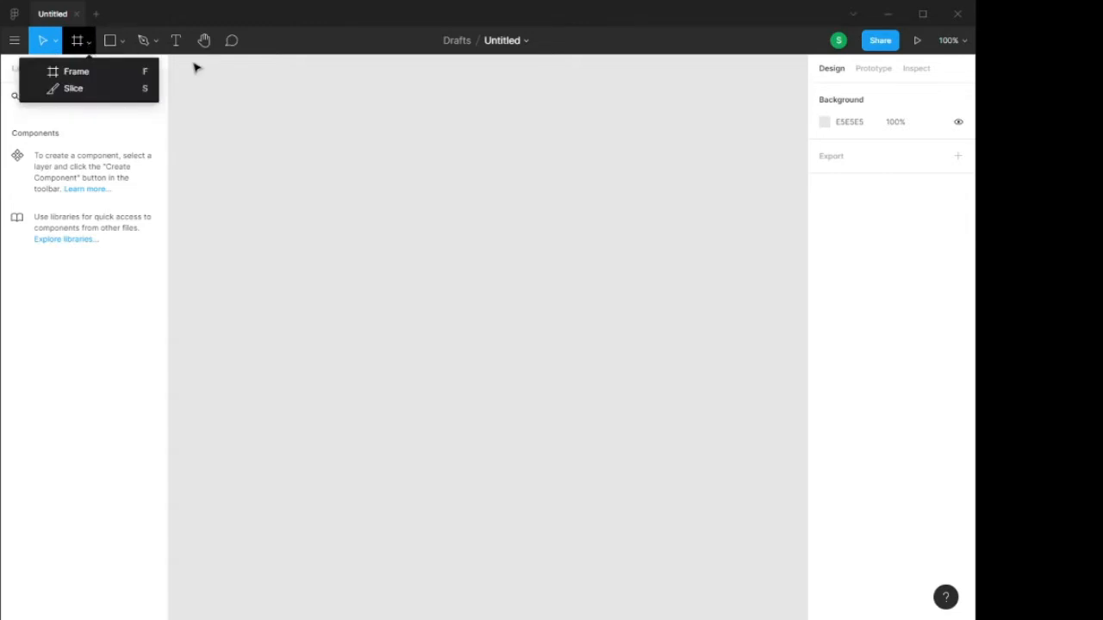
{"action": "left_click", "coordinate": [244, 130]}
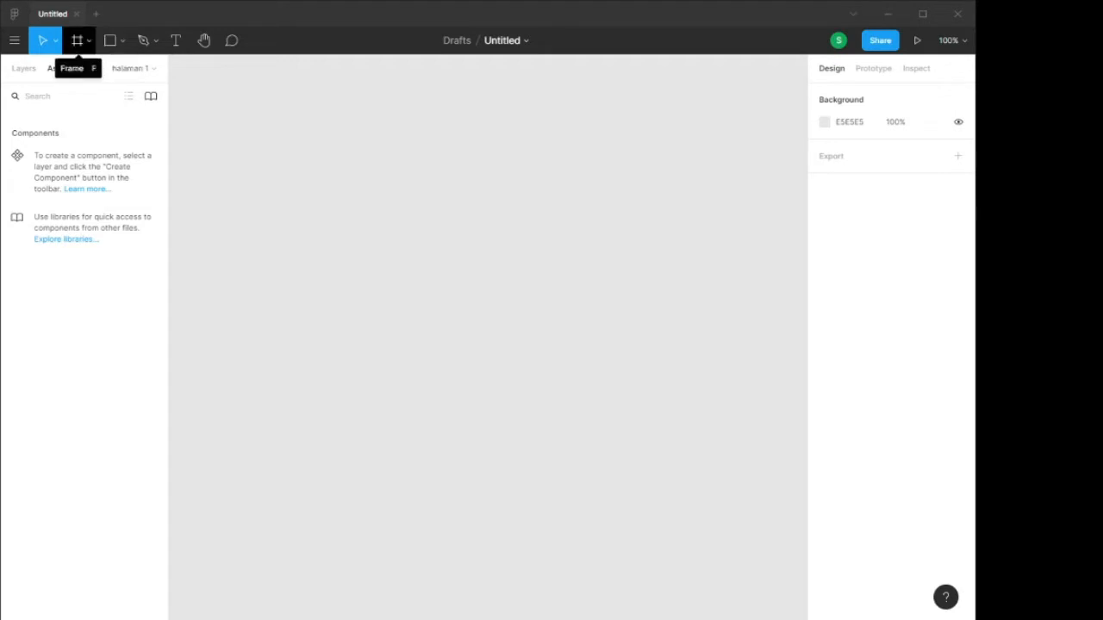
- Draw a frame about 613 × 370 on the canvas and resize it to a 440 × 440 square
{"action": "left_click", "coordinate": [76, 40]}
{"action": "left_click_drag", "start_coordinate": [248, 93], "coordinate": [676, 353]}
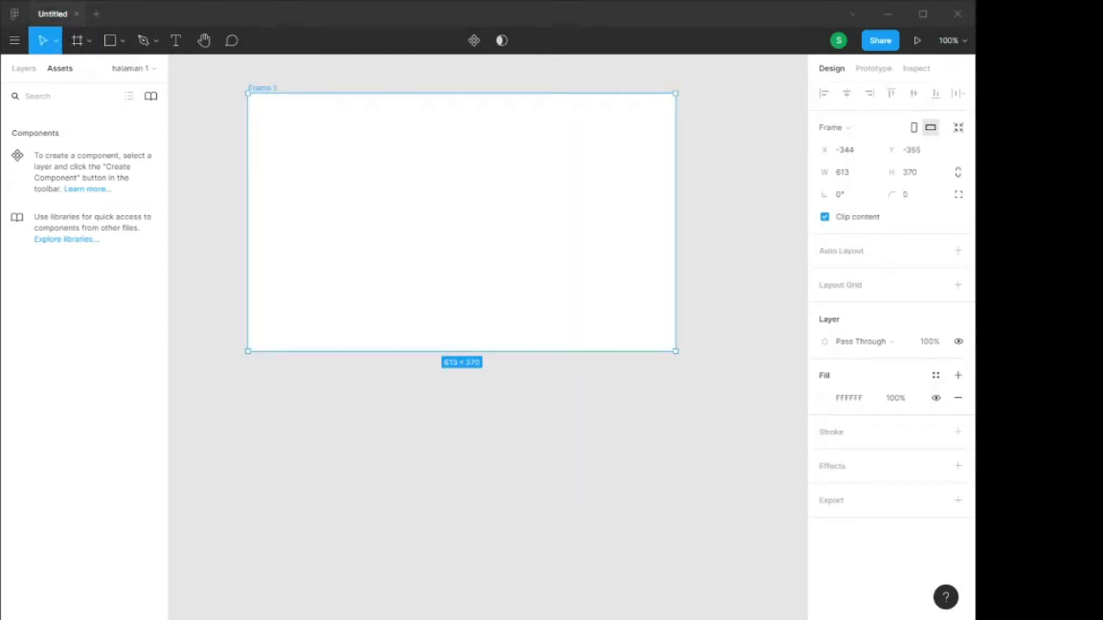
{"action": "left_click_drag", "start_coordinate": [676, 352], "coordinate": [555, 400]}
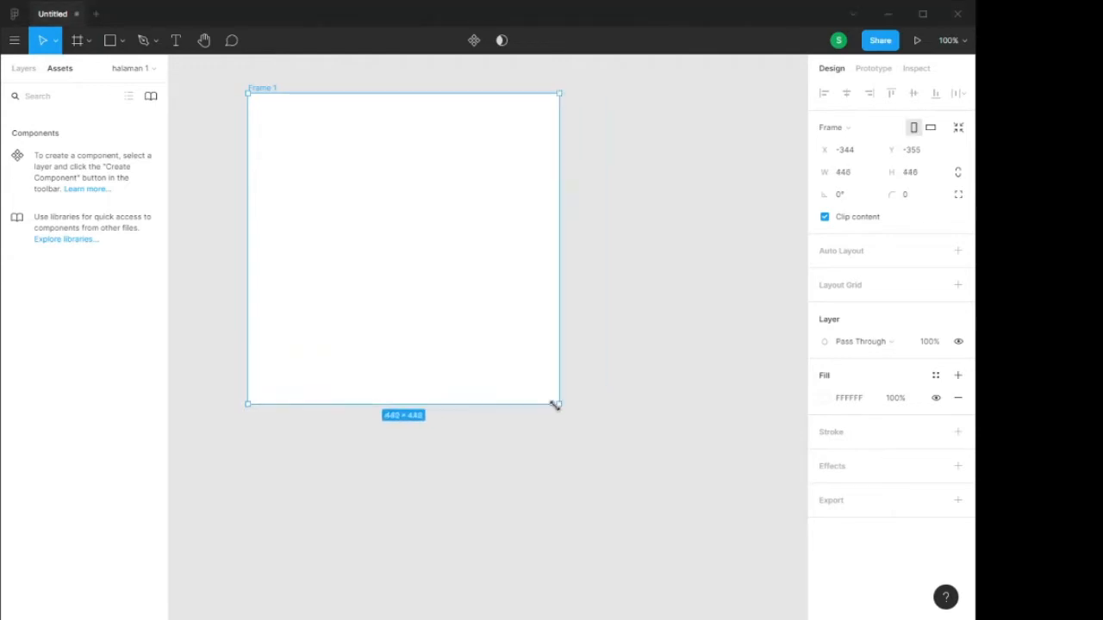
{"action": "left_click", "coordinate": [303, 89]}
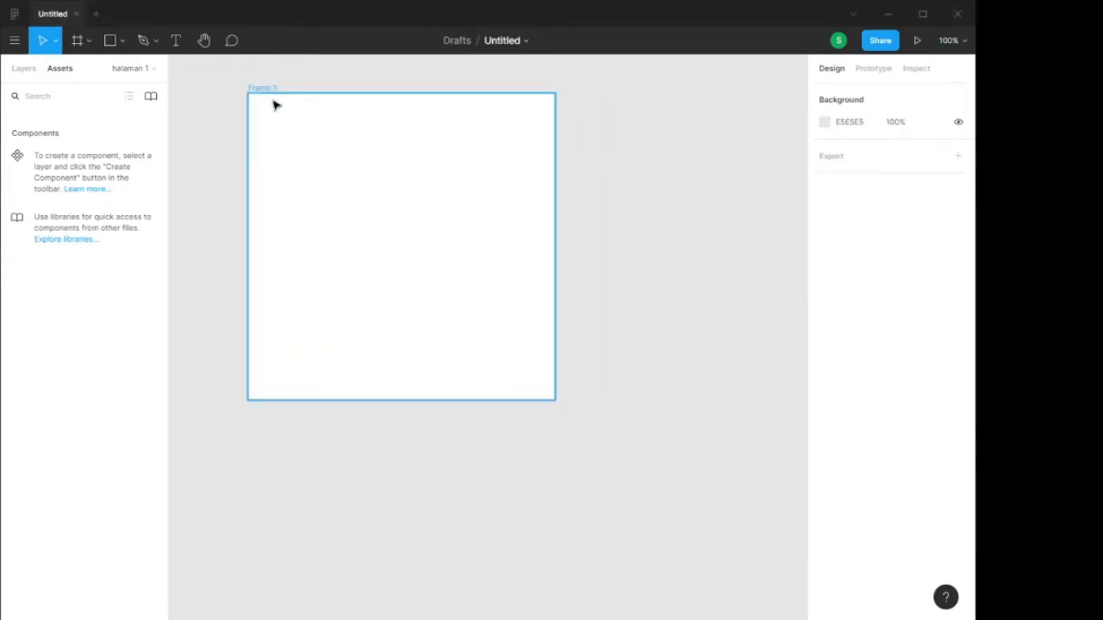
- Paste a copy of the 440 × 440 frame beside the original and delete the copy
{"action": "left_click", "coordinate": [277, 105]}
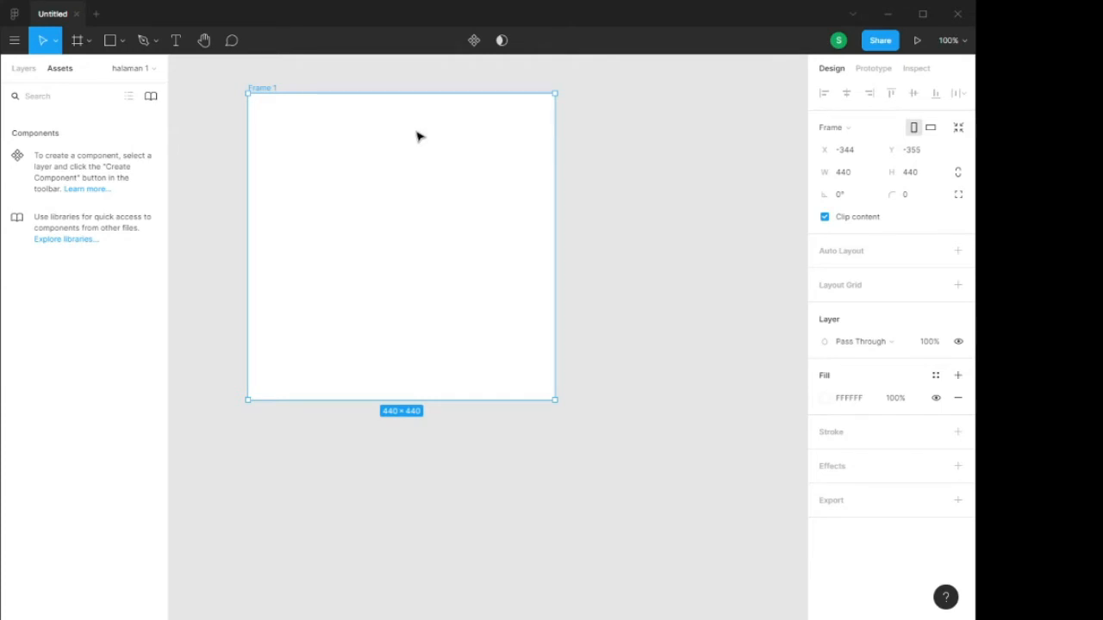
{"action": "key", "text": "ctrl+v"}
{"action": "left_click_drag", "start_coordinate": [638, 145], "coordinate": [625, 146]}
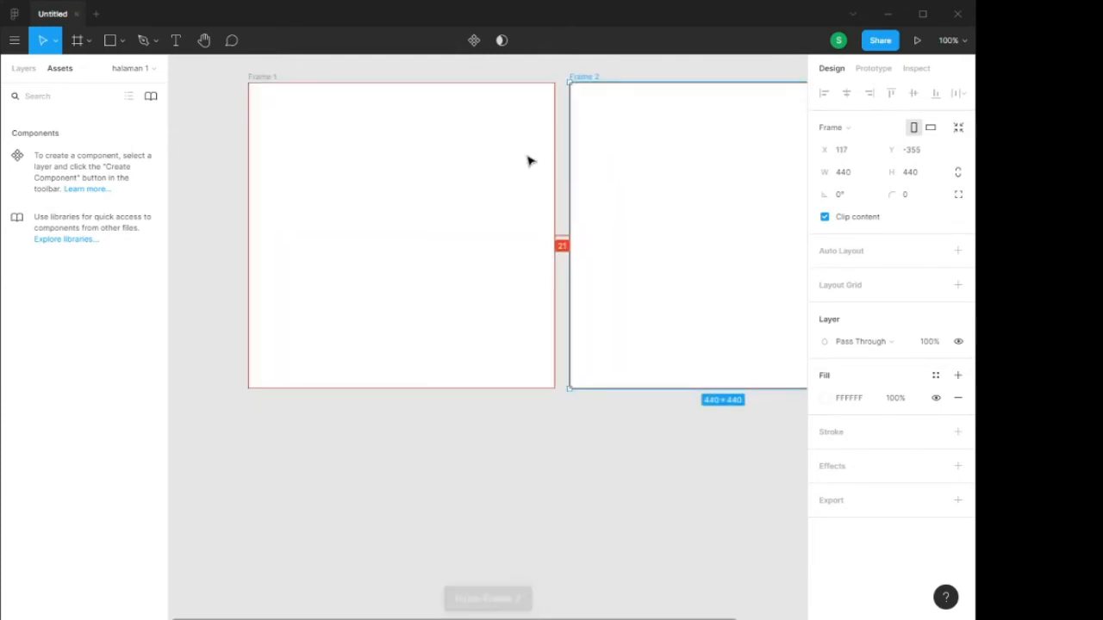
{"action": "scroll", "coordinate": [532, 164], "scroll_direction": "down", "scroll_amount": 3}
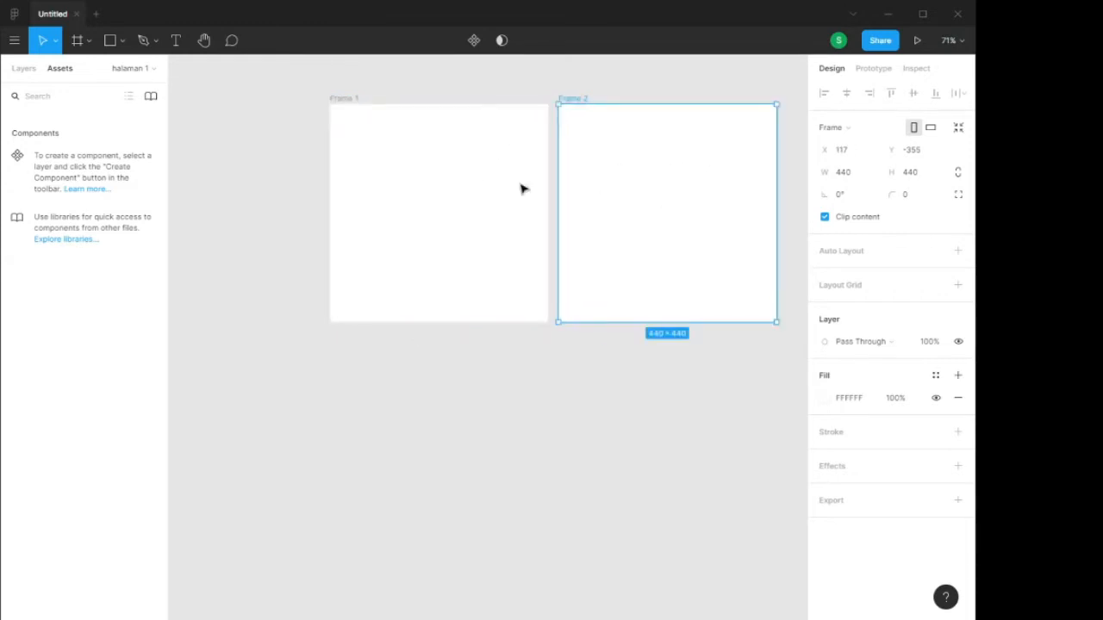
{"action": "left_click_drag", "start_coordinate": [551, 160], "coordinate": [647, 150]}
{"action": "key", "text": "Delete"}
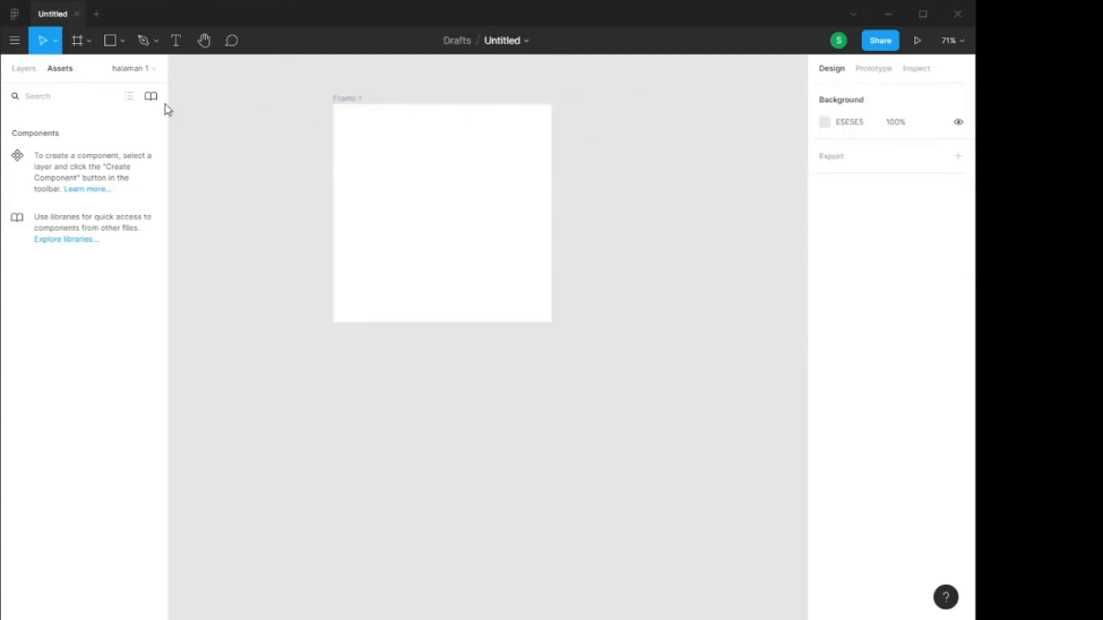
- Draw a slice about 340 × 264 starting from the upper-left corner of Frame 1
{"action": "left_click", "coordinate": [89, 41]}
{"action": "left_click", "coordinate": [100, 90]}
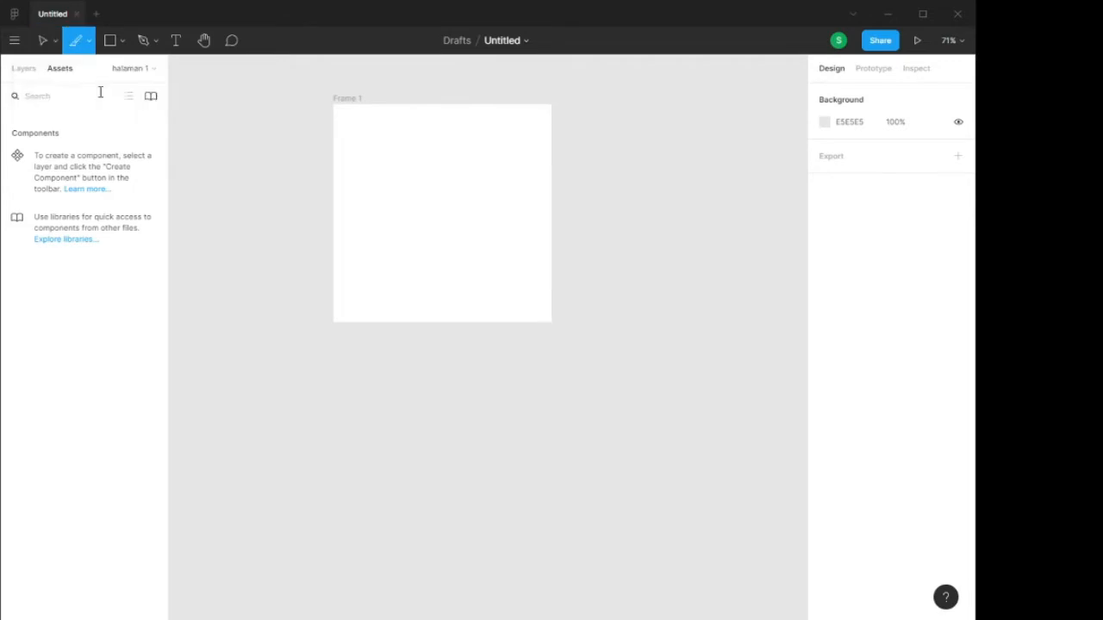
{"action": "left_click_drag", "start_coordinate": [334, 107], "coordinate": [502, 228]}
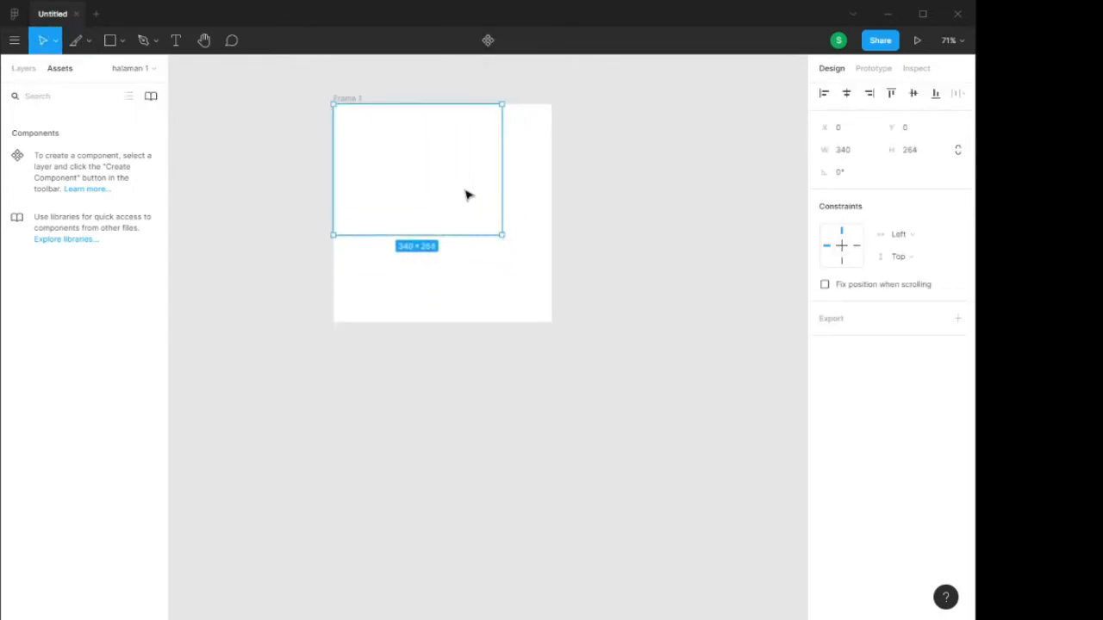
- Try enlarging the slice in Frame 1 to about 440 × 389 and undo the resize
{"action": "left_click_drag", "start_coordinate": [504, 238], "coordinate": [552, 289]}
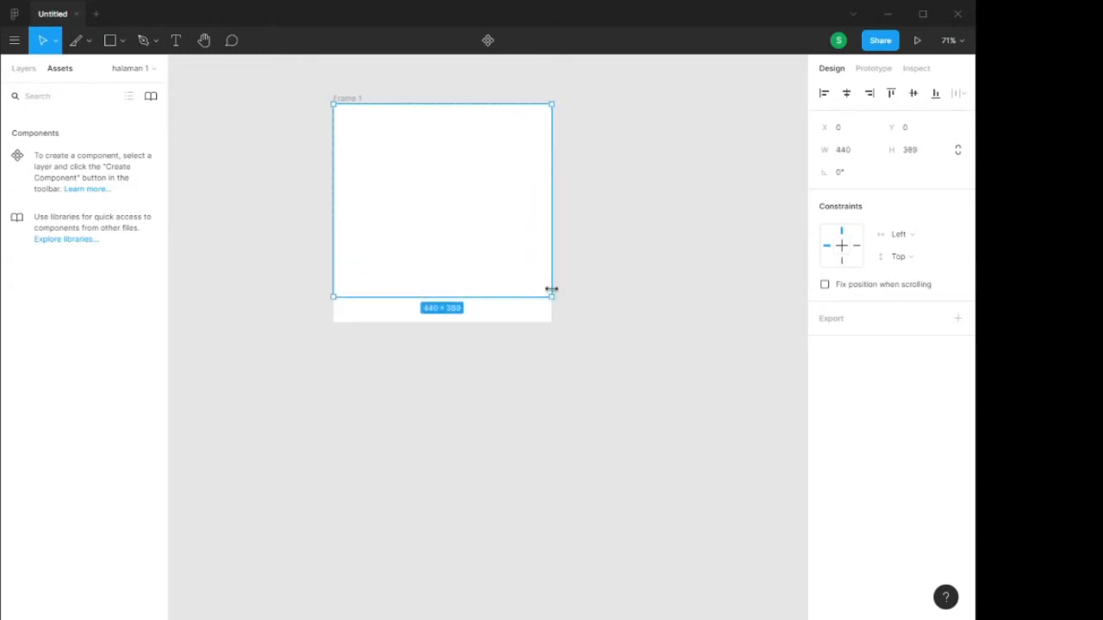
{"action": "key", "text": "ctrl+z"}
- Place a default 100 × 100 frame overlapping Frame 1's side edge and delete it
{"action": "left_click", "coordinate": [91, 46]}
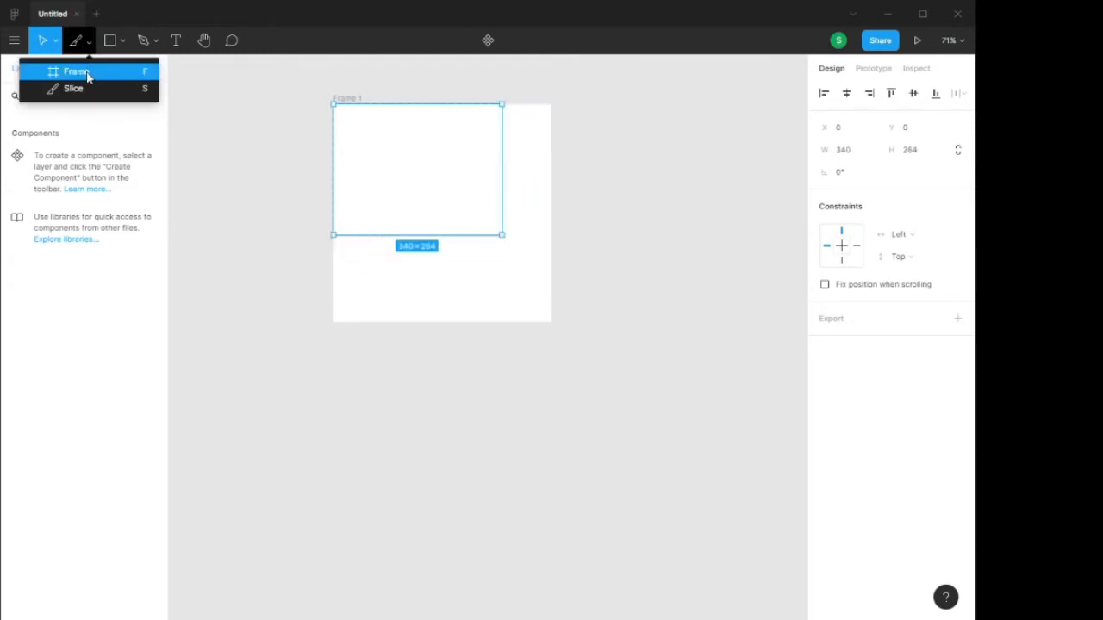
{"action": "left_click", "coordinate": [88, 72]}
{"action": "left_click", "coordinate": [319, 211]}
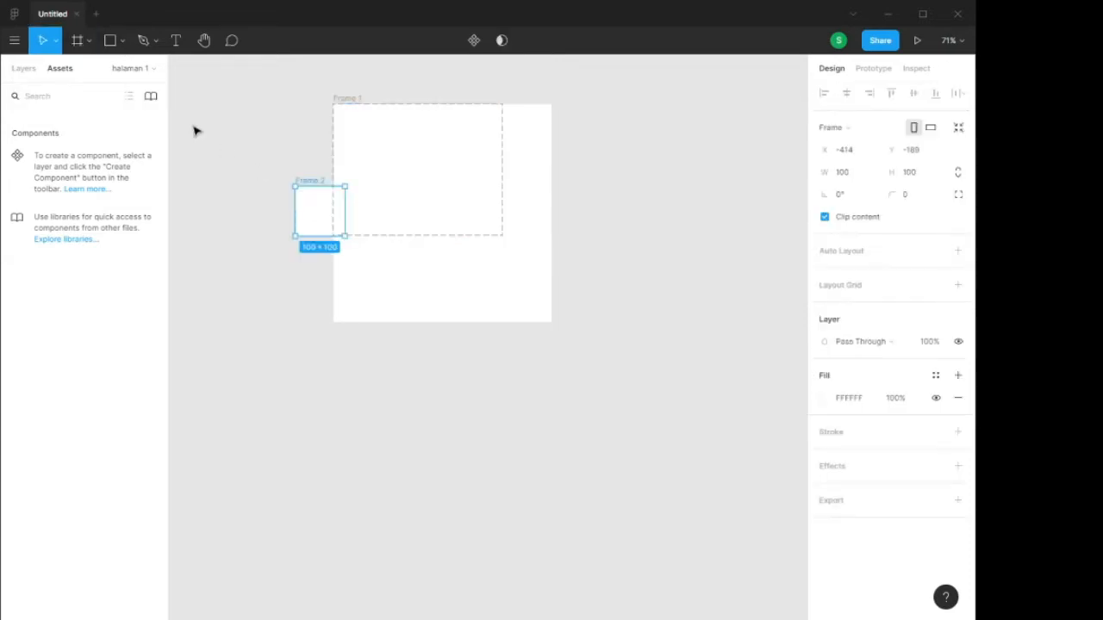
{"action": "key", "text": "Delete"}
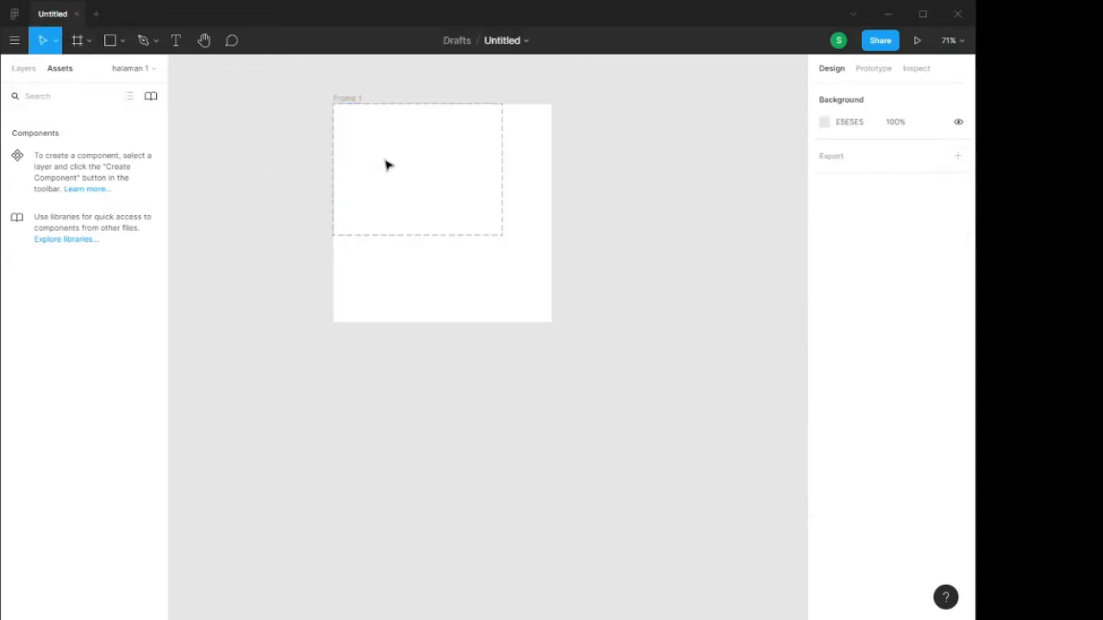
- Draw a rectangle about 240 × 129 in Frame 1, inside the slice area
{"action": "left_click", "coordinate": [123, 42]}
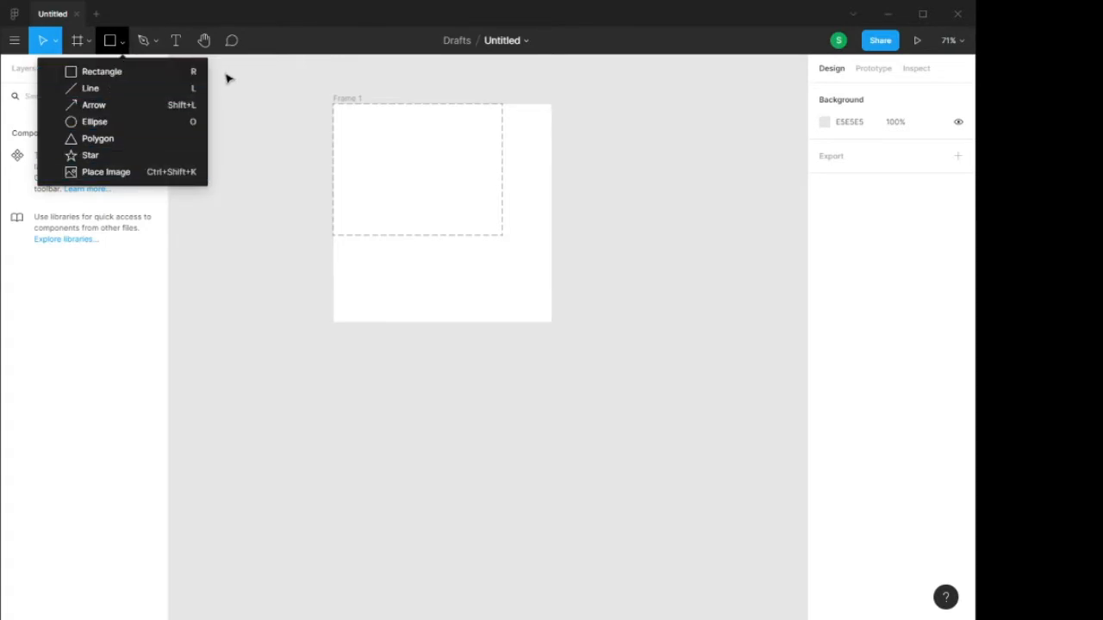
{"action": "key", "text": "Escape"}
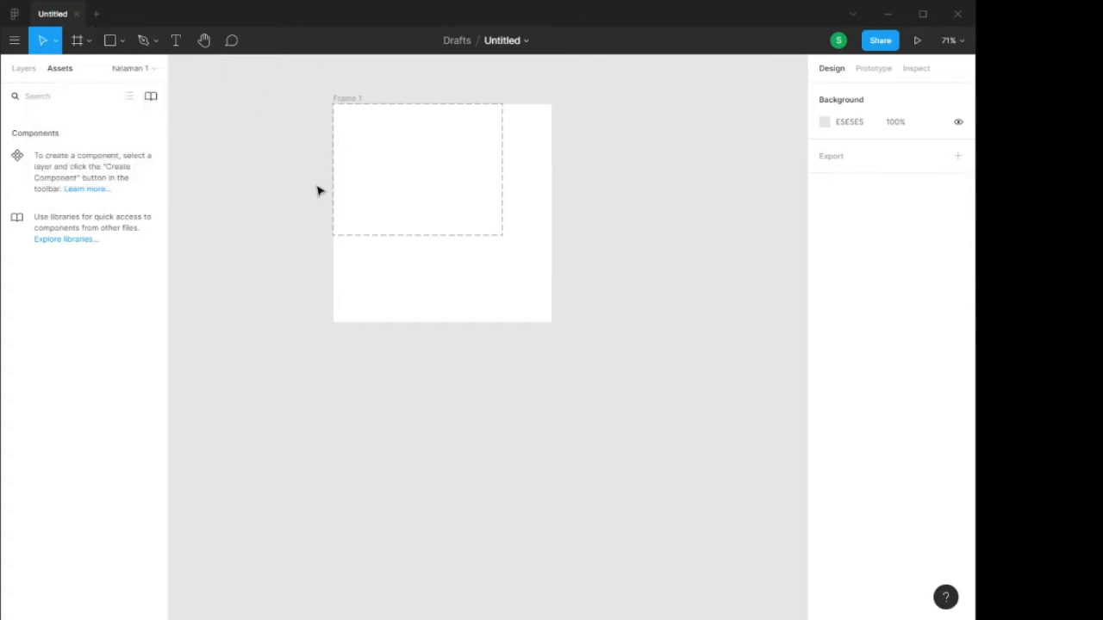
{"action": "left_click", "coordinate": [121, 43]}
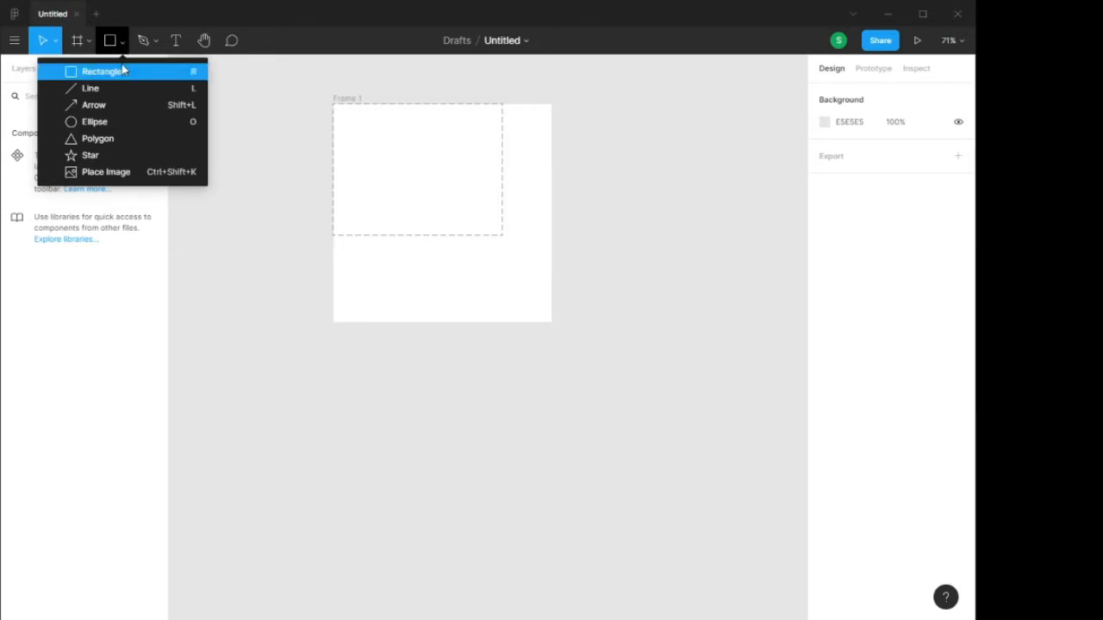
{"action": "left_click", "coordinate": [123, 71]}
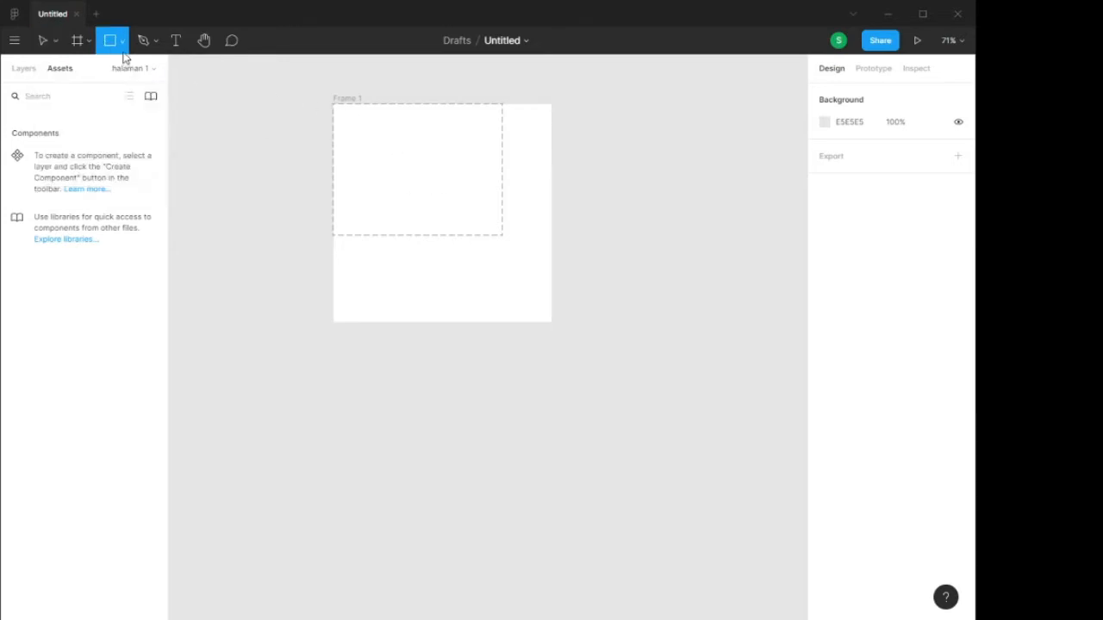
{"action": "left_click", "coordinate": [123, 43]}
{"action": "left_click", "coordinate": [116, 72]}
{"action": "mouse_move", "coordinate": [361, 135]}
{"action": "left_mouse_down"}
{"action": "mouse_move", "coordinate": [498, 294]}
{"action": "mouse_move", "coordinate": [474, 282]}
{"action": "mouse_move", "coordinate": [424, 160]}
{"action": "mouse_move", "coordinate": [438, 216]}
{"action": "mouse_move", "coordinate": [482, 203]}
{"action": "left_mouse_up"}
{"action": "left_click", "coordinate": [483, 239]}
{"action": "left_click", "coordinate": [408, 165]}
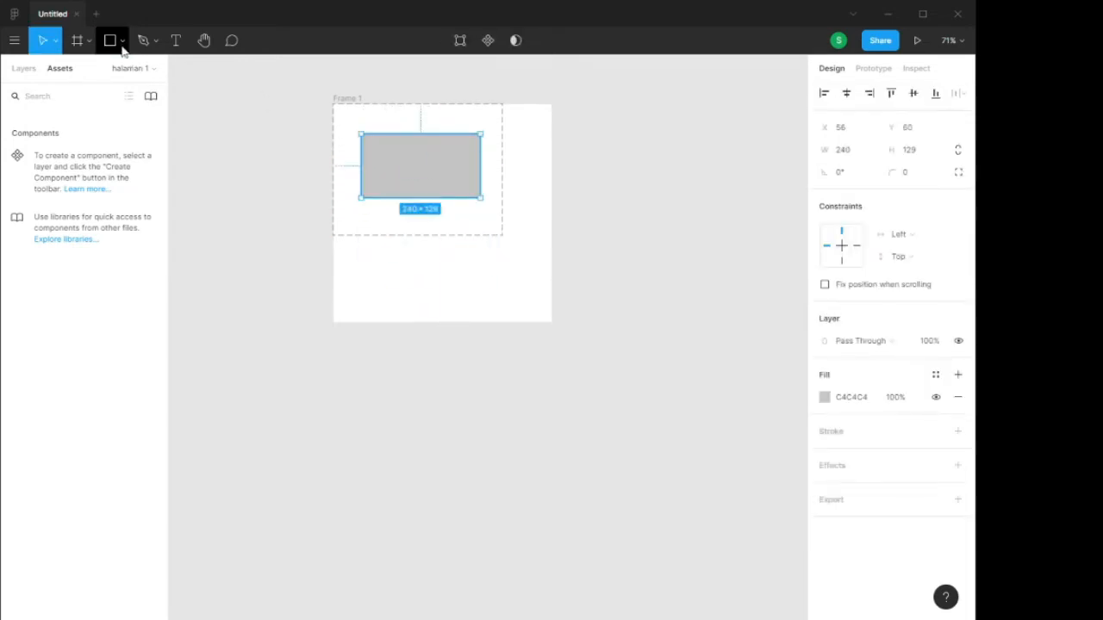
- Draw a slanted line about 329 long below the rectangle, nudge it down, and add an arrow about 145 long beneath it
{"action": "left_click", "coordinate": [123, 40]}
{"action": "left_click", "coordinate": [113, 96]}
{"action": "left_click_drag", "start_coordinate": [343, 263], "coordinate": [501, 227]}
{"action": "mouse_move", "coordinate": [424, 248]}
{"action": "left_mouse_down"}
{"action": "mouse_move", "coordinate": [458, 342]}
{"action": "mouse_move", "coordinate": [420, 263]}
{"action": "left_mouse_up"}
{"action": "left_click", "coordinate": [118, 43]}
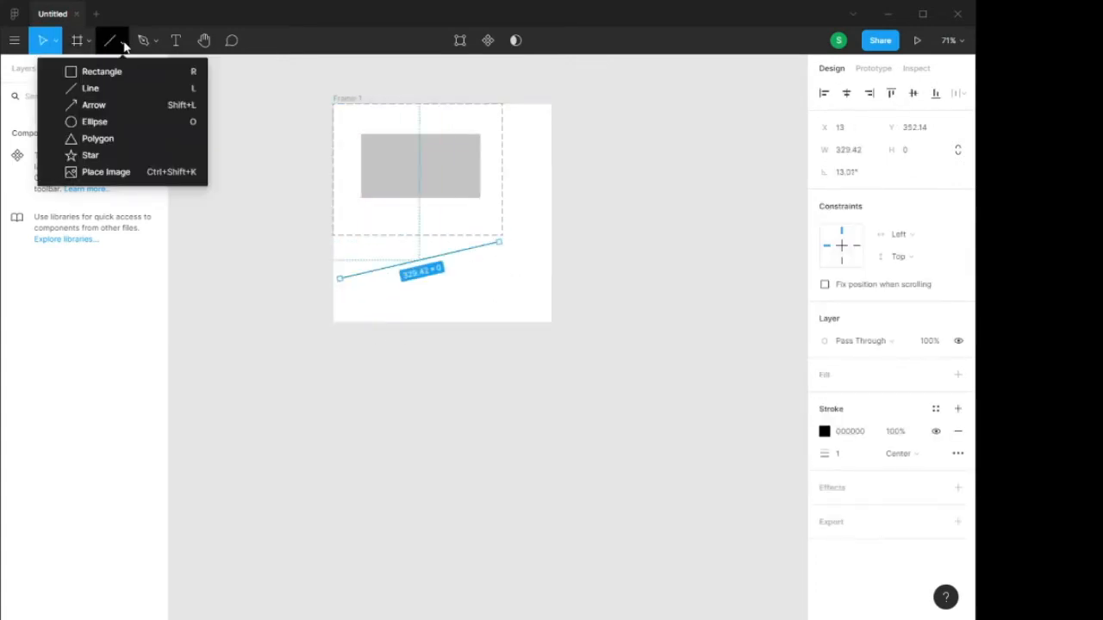
{"action": "left_click", "coordinate": [120, 105]}
{"action": "left_click_drag", "start_coordinate": [404, 311], "coordinate": [392, 331]}
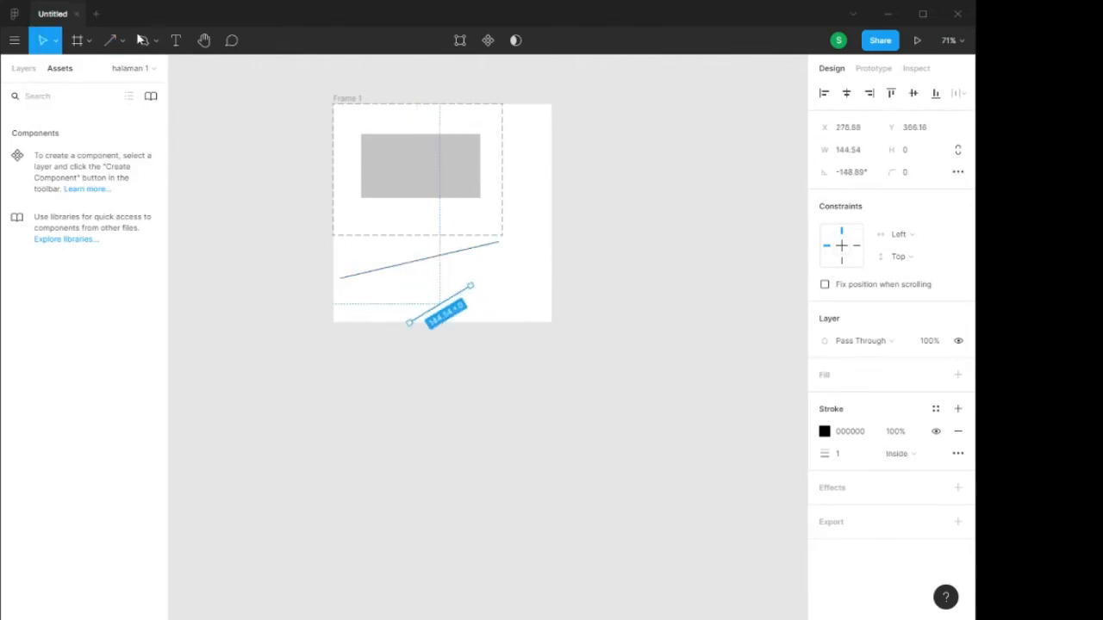
- Draw an ellipse about 157 × 128 over the lines and a triangle about 152 × 238 beside Frame 1
{"action": "left_click", "coordinate": [125, 42]}
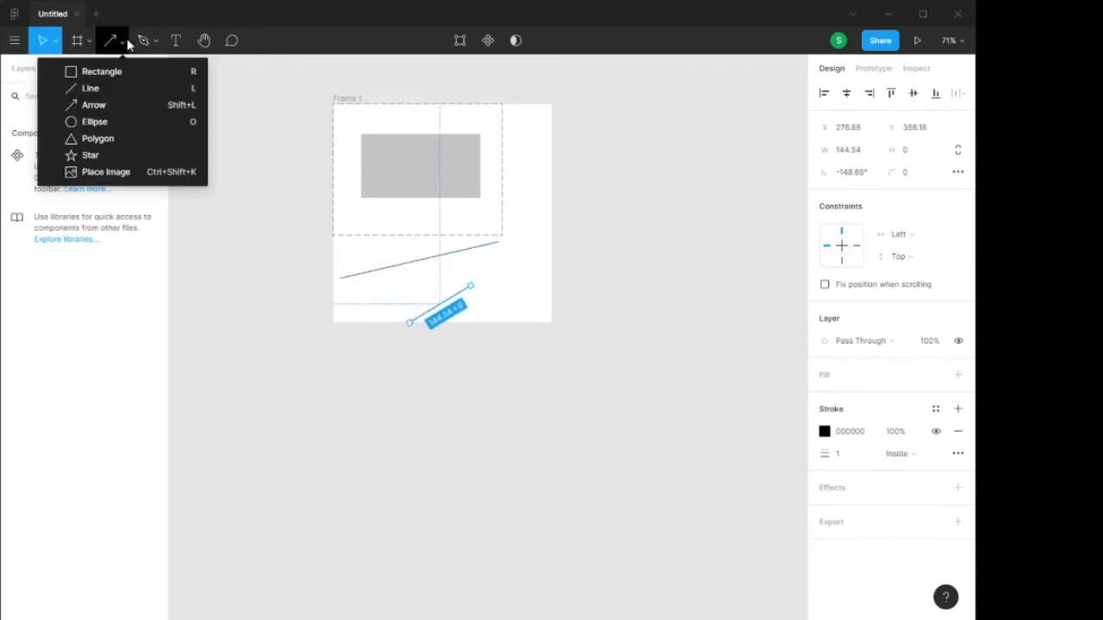
{"action": "left_click", "coordinate": [125, 122]}
{"action": "left_click_drag", "start_coordinate": [420, 230], "coordinate": [499, 291]}
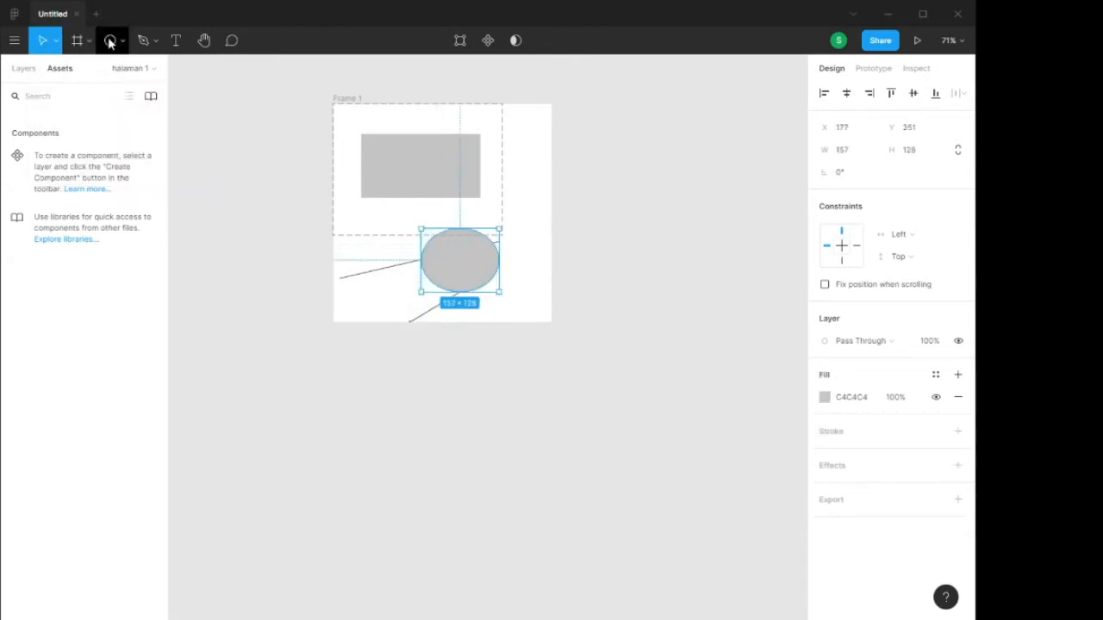
{"action": "left_click", "coordinate": [123, 42]}
{"action": "left_click", "coordinate": [123, 137]}
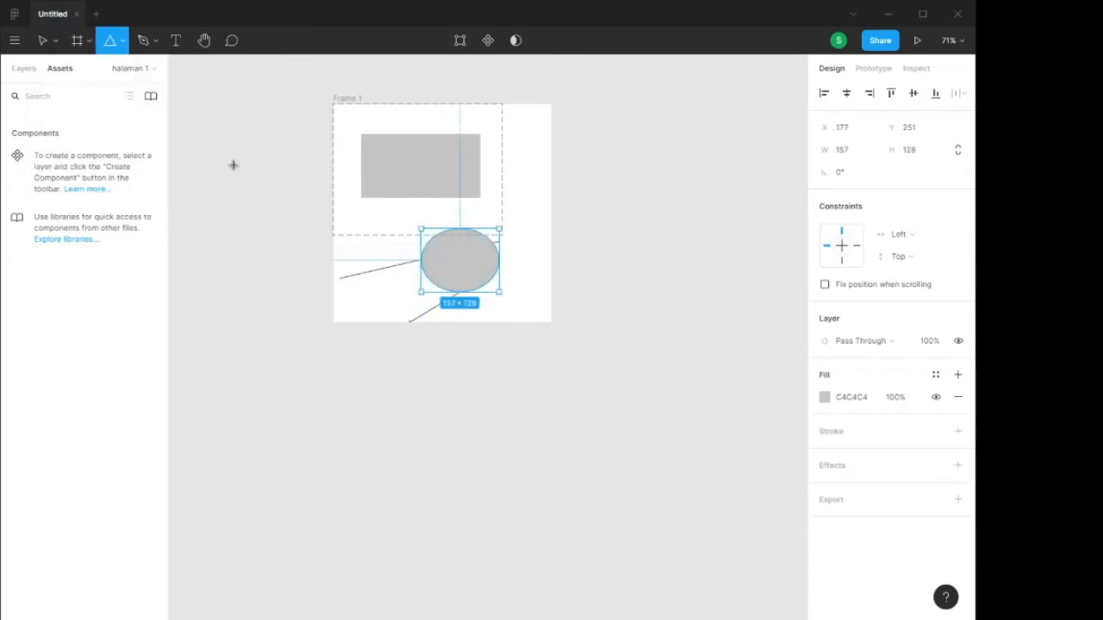
{"action": "left_click_drag", "start_coordinate": [567, 164], "coordinate": [643, 282]}
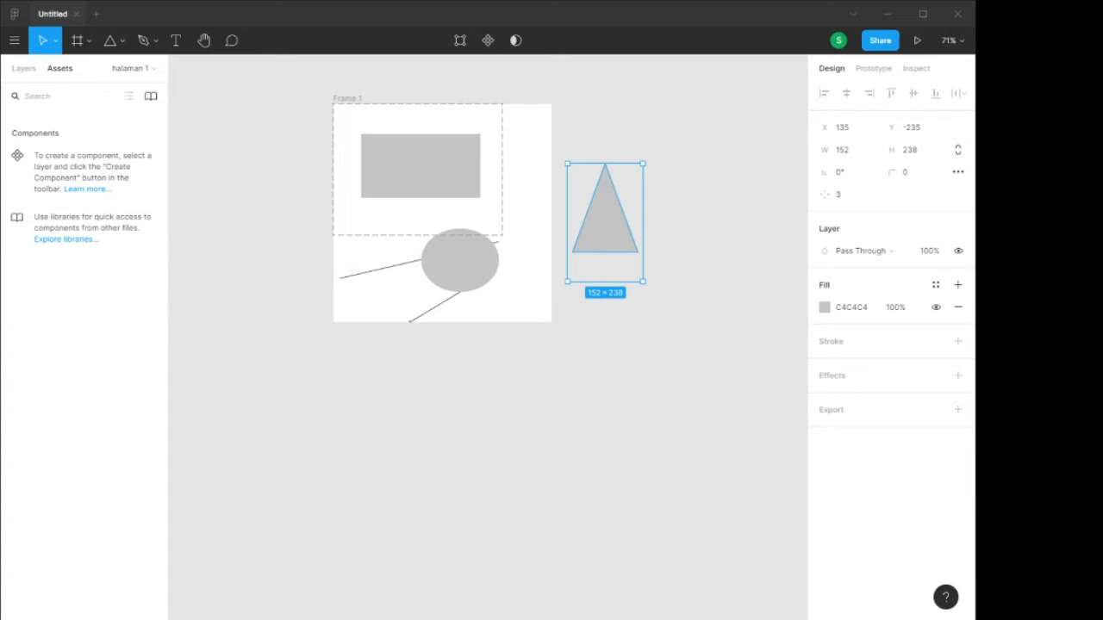
- Delete the triangle beside Frame 1 and the rectangle inside it
{"action": "left_click", "coordinate": [432, 182]}
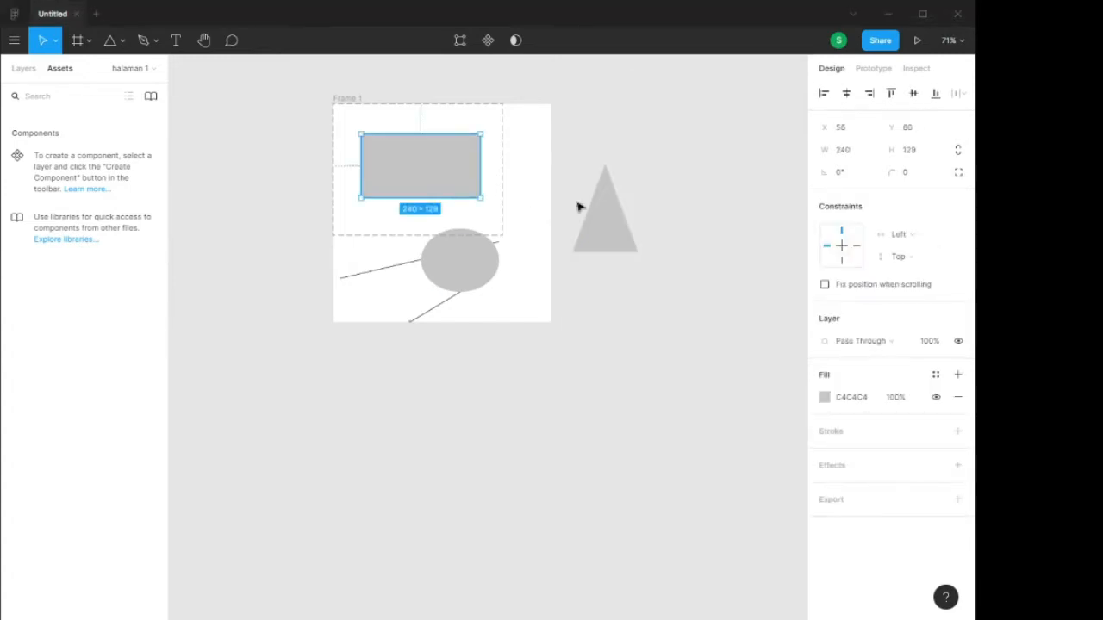
{"action": "left_click", "coordinate": [617, 230]}
{"action": "key", "text": "Delete"}
{"action": "left_click", "coordinate": [451, 158]}
{"action": "key", "text": "Delete"}
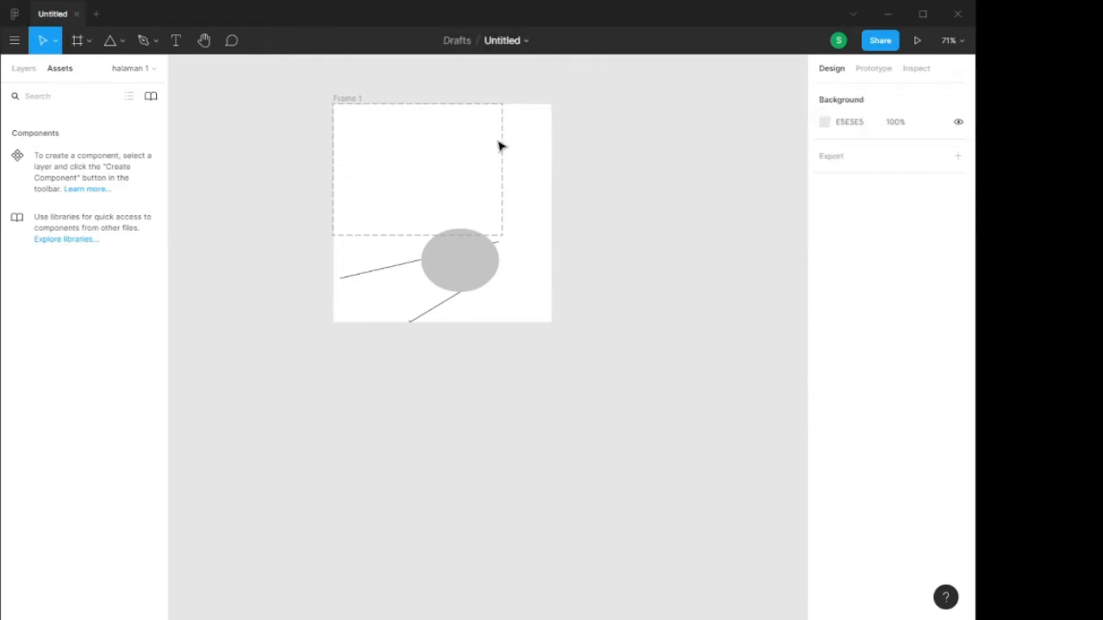
- Dismiss the Tidy Up tip and delete Frame 1 with everything inside it to clear the canvas
{"action": "left_click_drag", "start_coordinate": [301, 64], "coordinate": [562, 293]}
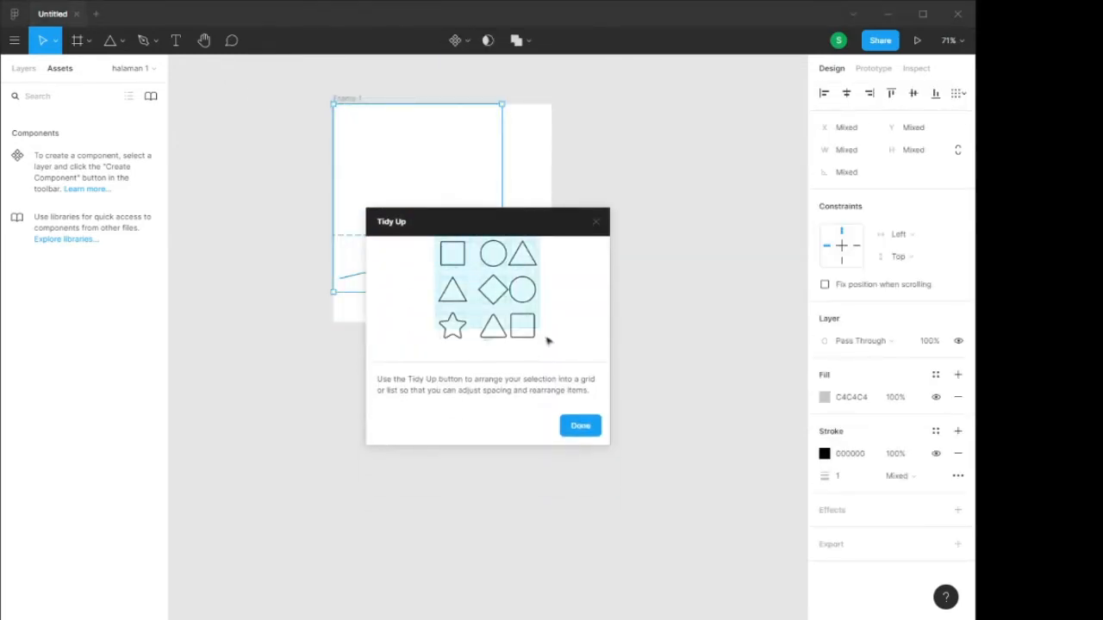
{"action": "left_click", "coordinate": [597, 223]}
{"action": "left_click_drag", "start_coordinate": [297, 81], "coordinate": [622, 364]}
{"action": "key", "text": "Delete"}
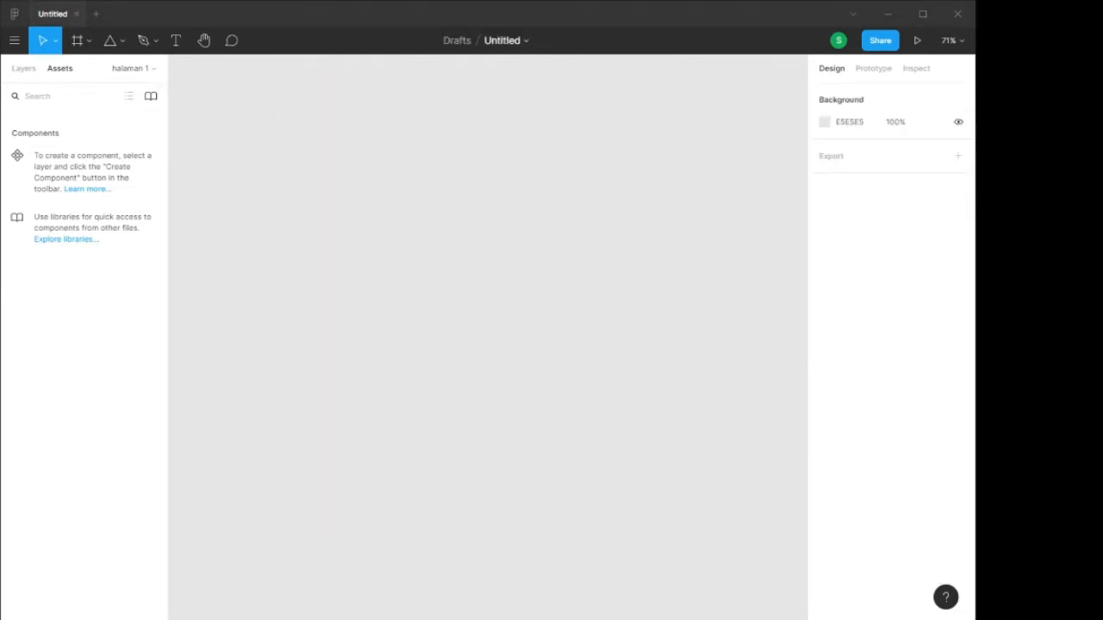
- Draw a new frame about 667 × 433 on the empty canvas
{"action": "left_click", "coordinate": [89, 40]}
{"action": "left_click", "coordinate": [95, 72]}
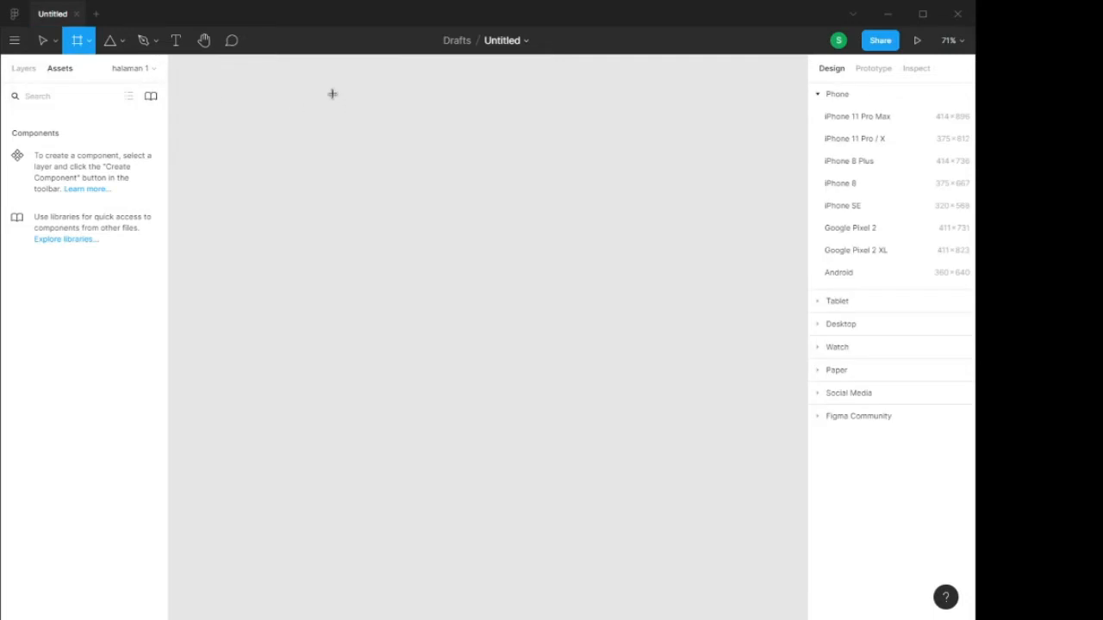
{"action": "mouse_move", "coordinate": [332, 93]}
{"action": "left_mouse_down"}
{"action": "mouse_move", "coordinate": [662, 278]}
{"action": "mouse_move", "coordinate": [662, 306]}
{"action": "left_mouse_up"}
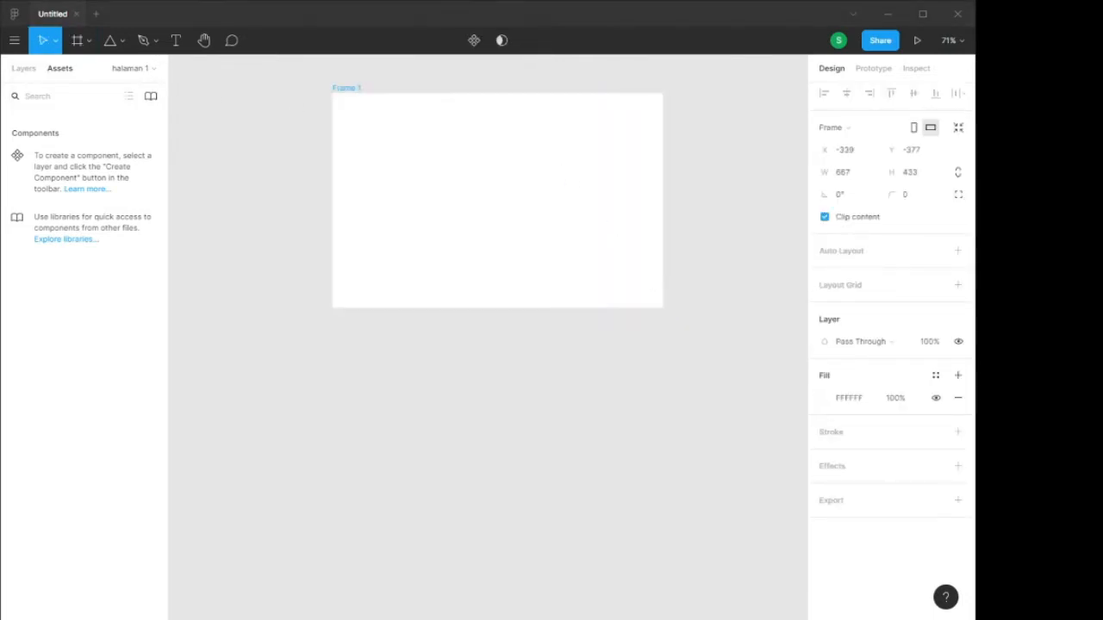
- Start a Pen path in the frame's upper half with one straight rising segment, undoing the misplaced first attempt
{"action": "left_click", "coordinate": [155, 40]}
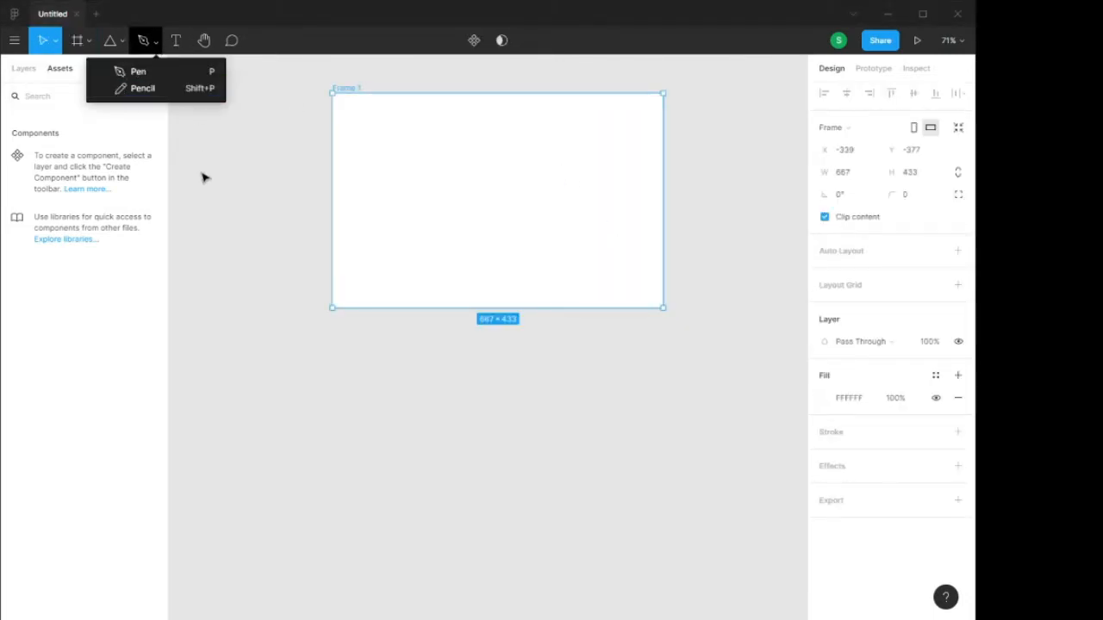
{"action": "left_click", "coordinate": [410, 212]}
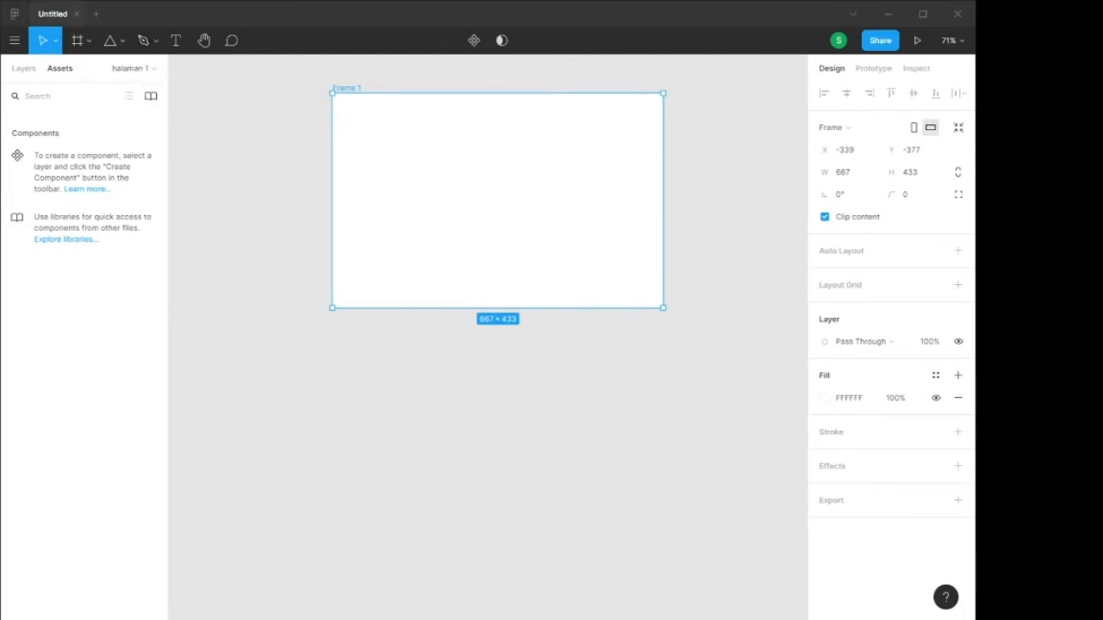
{"action": "left_click", "coordinate": [153, 42]}
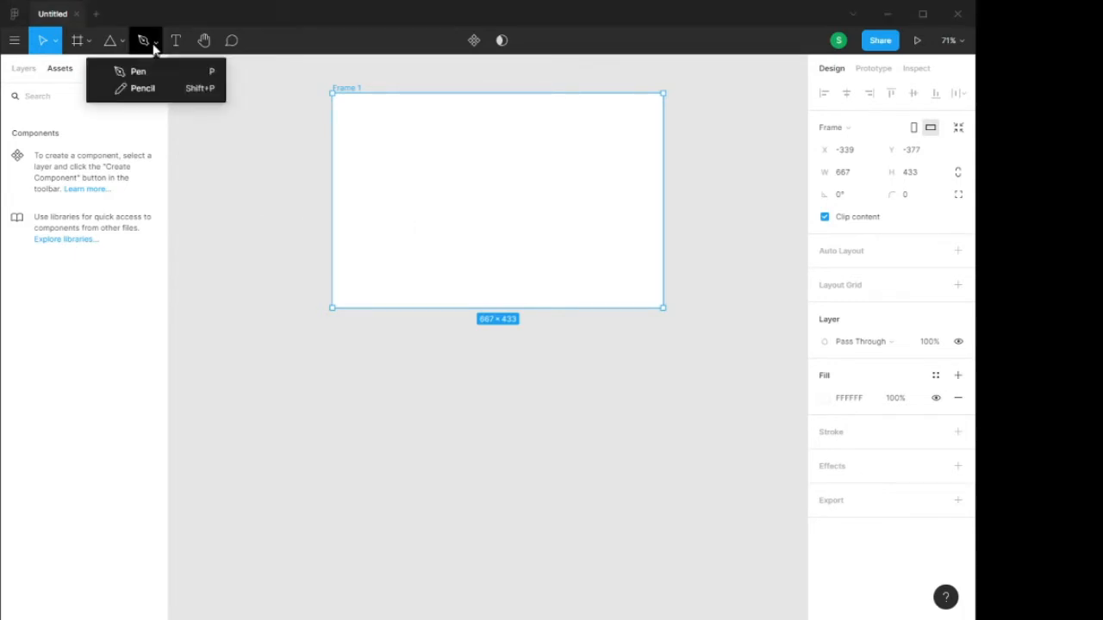
{"action": "left_click", "coordinate": [155, 67]}
{"action": "left_click", "coordinate": [380, 190]}
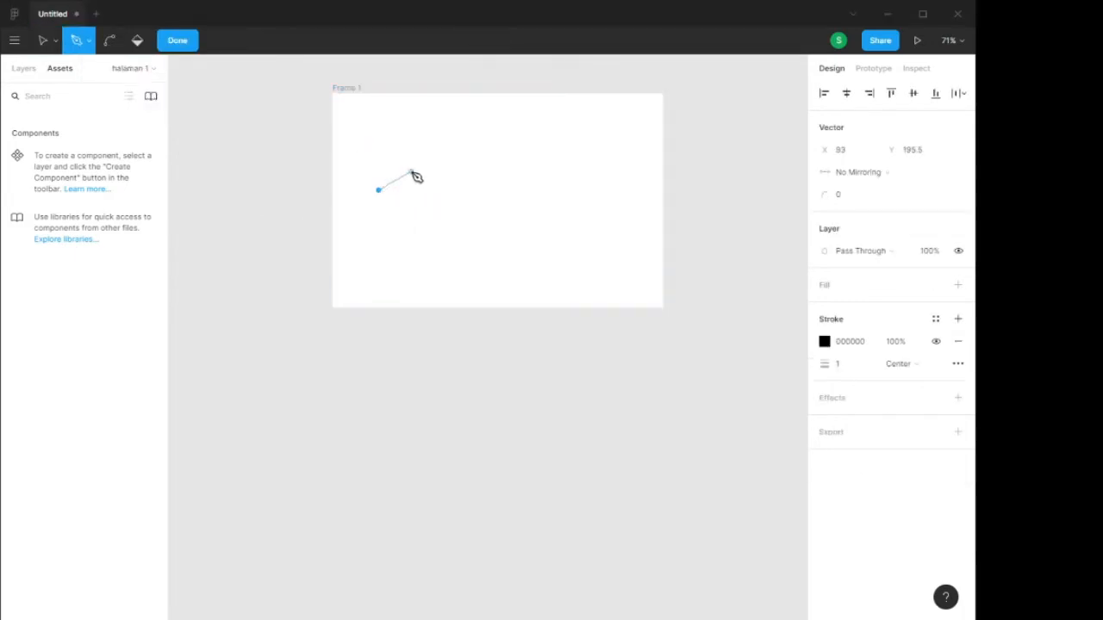
{"action": "left_click", "coordinate": [470, 170]}
{"action": "key", "text": "ctrl+z"}
{"action": "left_click", "coordinate": [380, 168]}
{"action": "left_click", "coordinate": [492, 135]}
{"action": "right_click", "coordinate": [492, 133]}
{"action": "left_click", "coordinate": [455, 146]}
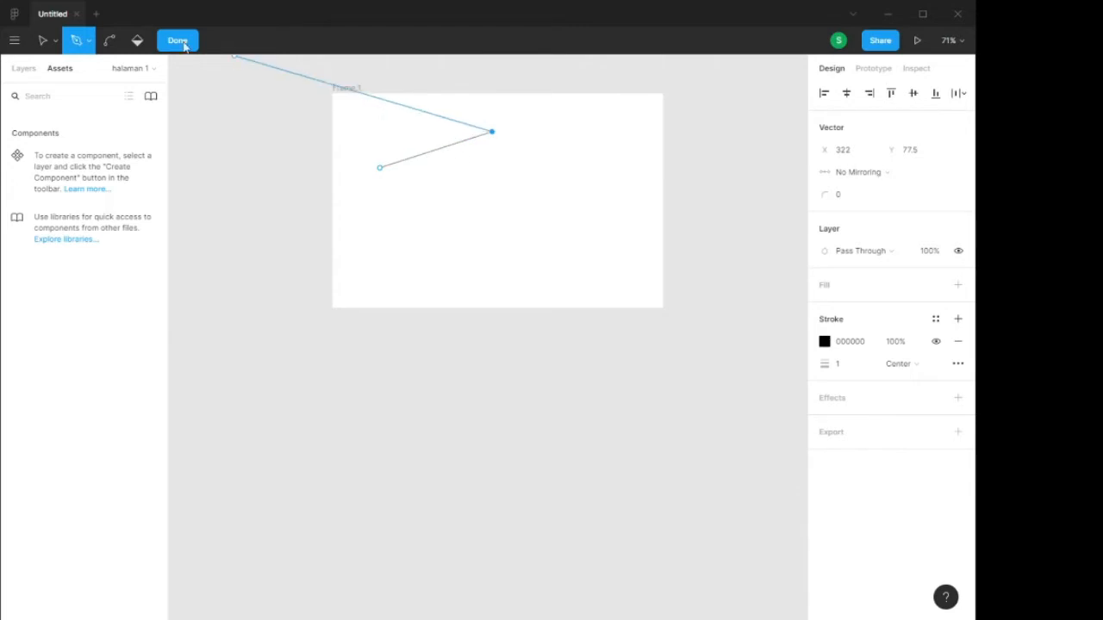
- Continue the Pen path with straight and curved segments looping around the frame, about 557 × 430 overall, and finish it
{"action": "left_click", "coordinate": [488, 206]}
{"action": "left_click_drag", "start_coordinate": [436, 150], "coordinate": [403, 188]}
{"action": "left_click", "coordinate": [436, 150]}
{"action": "left_click", "coordinate": [412, 228]}
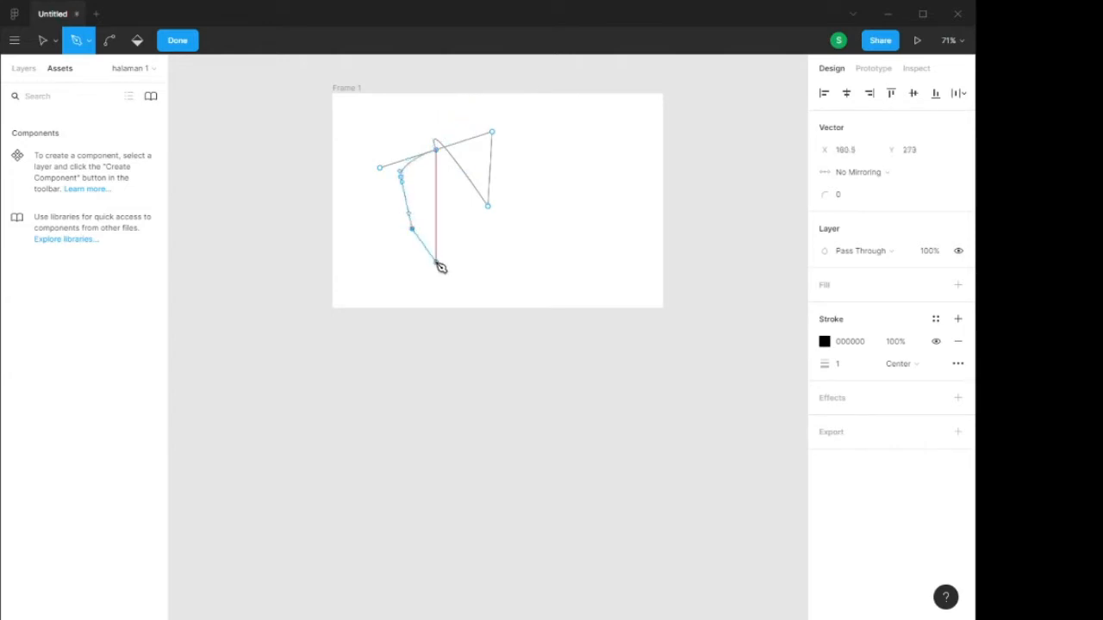
{"action": "left_click_drag", "start_coordinate": [436, 262], "coordinate": [440, 265]}
{"action": "left_click", "coordinate": [502, 277]}
{"action": "left_click", "coordinate": [568, 246]}
{"action": "left_click", "coordinate": [604, 168]}
{"action": "left_click_drag", "start_coordinate": [599, 103], "coordinate": [588, 100]}
{"action": "left_click", "coordinate": [518, 94]}
{"action": "left_click", "coordinate": [455, 94]}
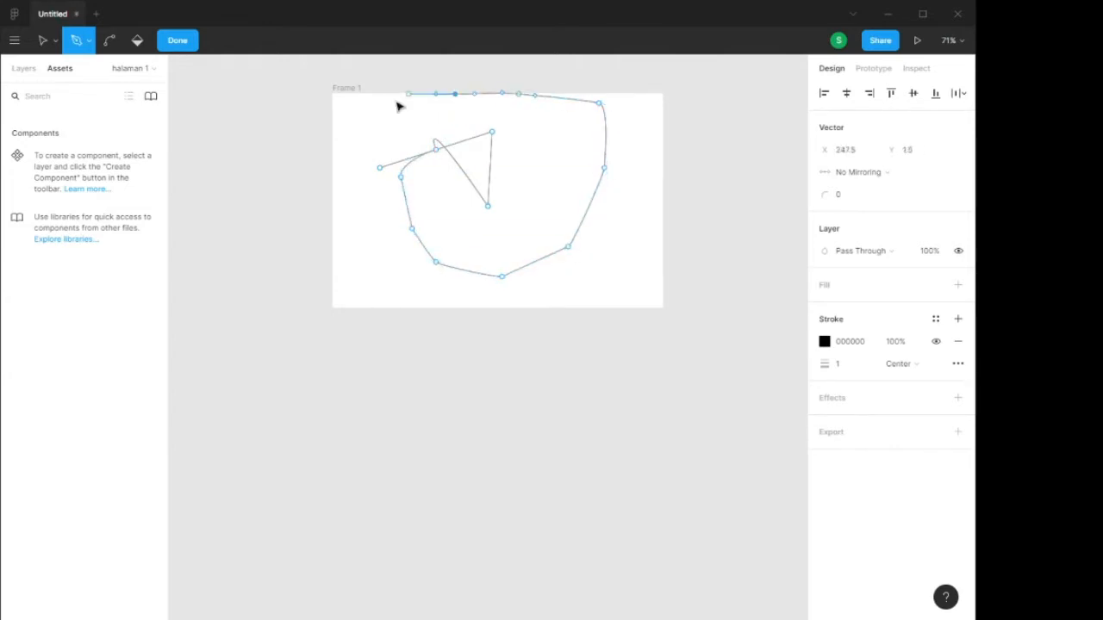
{"action": "left_click_drag", "start_coordinate": [387, 103], "coordinate": [380, 110]}
{"action": "left_click_drag", "start_coordinate": [353, 132], "coordinate": [347, 154]}
{"action": "left_click", "coordinate": [329, 199]}
{"action": "left_click", "coordinate": [342, 234]}
{"action": "left_click", "coordinate": [352, 252]}
{"action": "mouse_move", "coordinate": [368, 282]}
{"action": "left_mouse_down"}
{"action": "mouse_move", "coordinate": [403, 292]}
{"action": "mouse_move", "coordinate": [422, 326]}
{"action": "mouse_move", "coordinate": [399, 344]}
{"action": "mouse_move", "coordinate": [430, 320]}
{"action": "mouse_move", "coordinate": [438, 282]}
{"action": "mouse_move", "coordinate": [416, 257]}
{"action": "mouse_move", "coordinate": [428, 266]}
{"action": "mouse_move", "coordinate": [389, 287]}
{"action": "mouse_move", "coordinate": [374, 318]}
{"action": "mouse_move", "coordinate": [405, 315]}
{"action": "mouse_move", "coordinate": [384, 295]}
{"action": "left_mouse_up"}
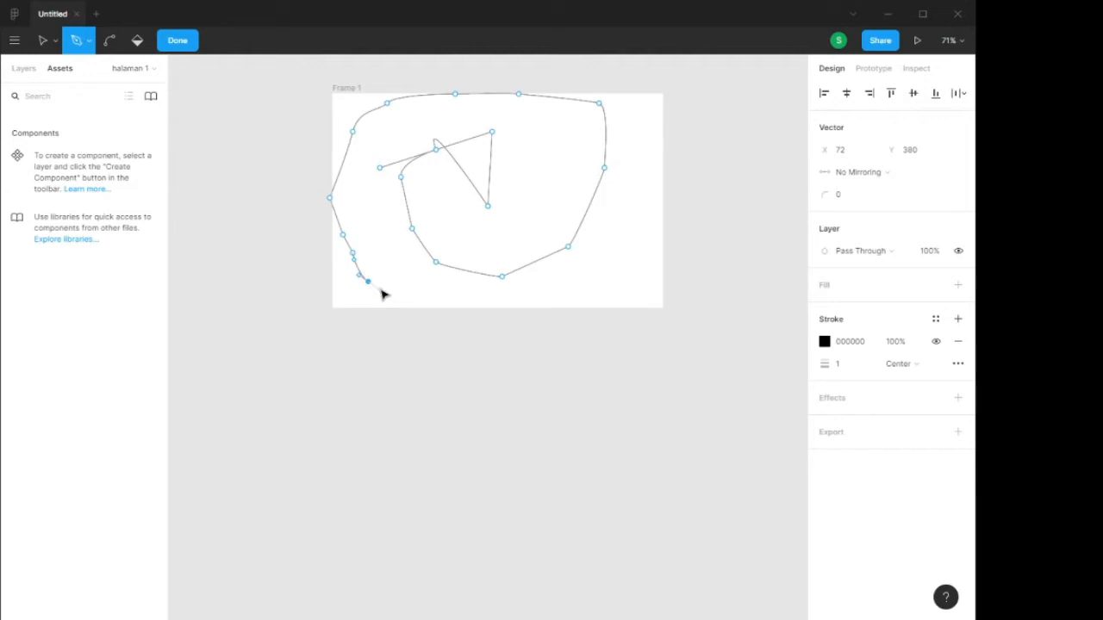
{"action": "left_click", "coordinate": [412, 306]}
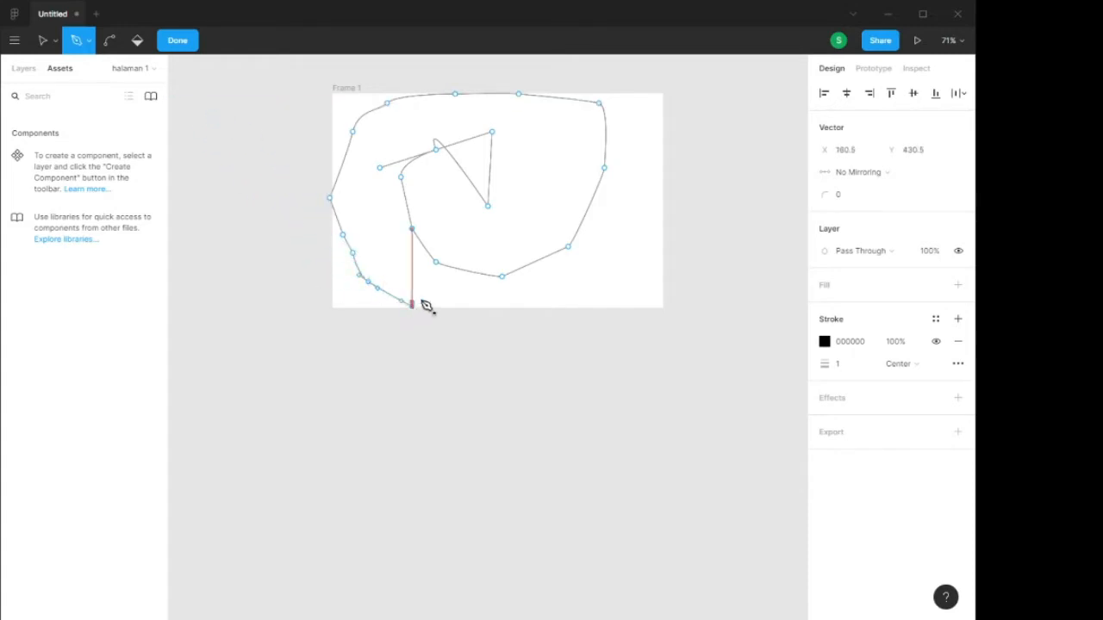
{"action": "left_click", "coordinate": [587, 243]}
{"action": "left_click", "coordinate": [573, 177]}
{"action": "left_click", "coordinate": [518, 131]}
{"action": "left_click", "coordinate": [476, 112]}
{"action": "left_click", "coordinate": [368, 118]}
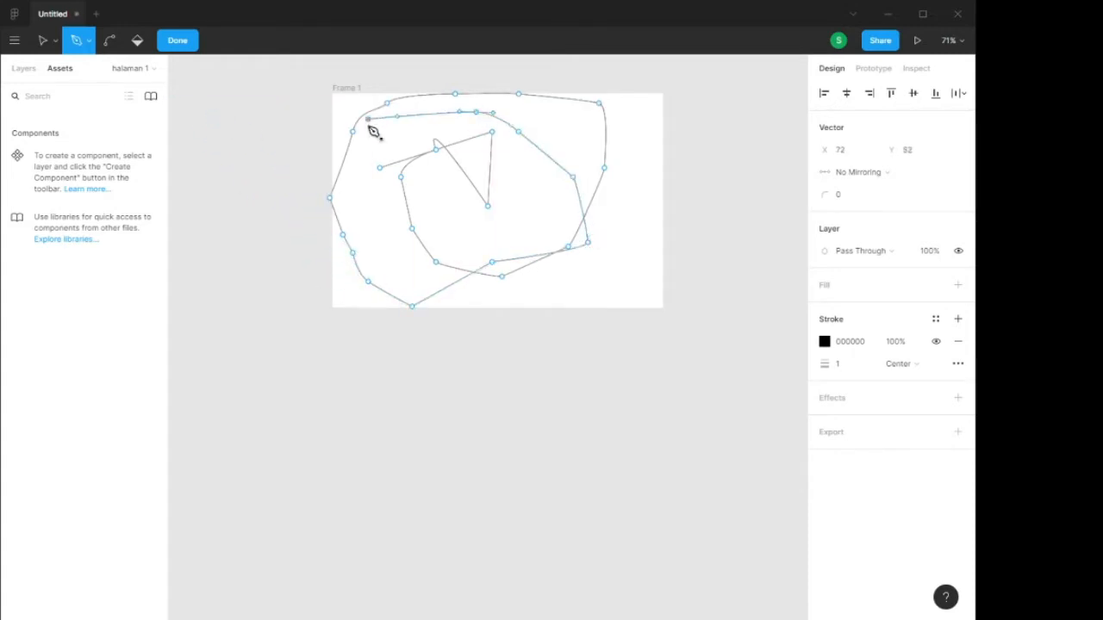
{"action": "left_click", "coordinate": [368, 135]}
{"action": "left_click", "coordinate": [358, 161]}
{"action": "left_click", "coordinate": [178, 39]}
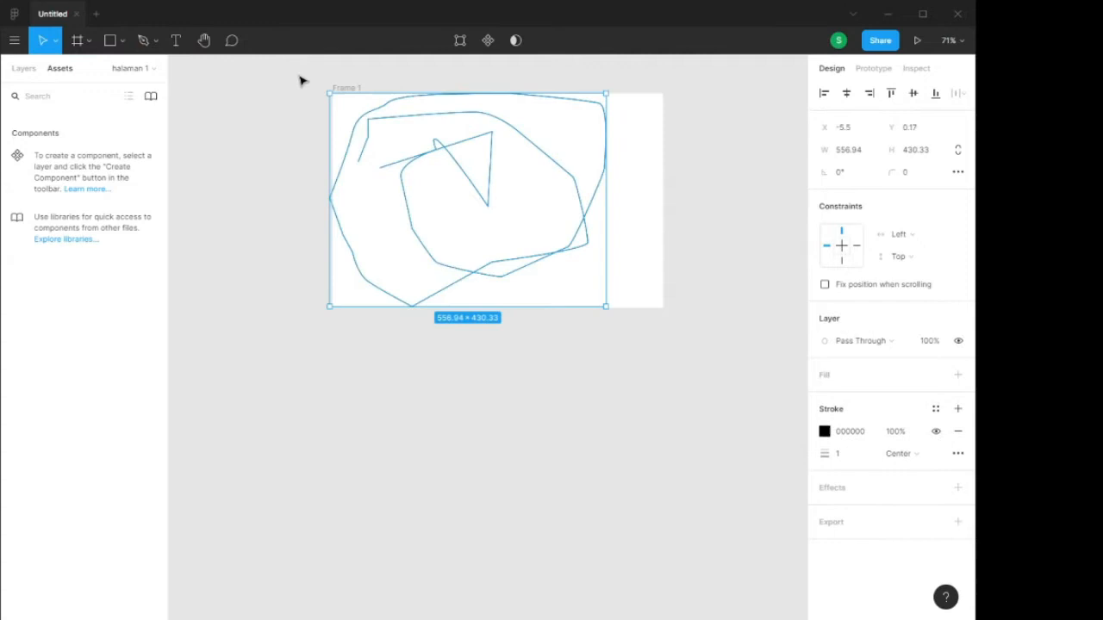
- Sketch several loose curved strokes with the Pencil tool over the lower middle of the frame
{"action": "left_click", "coordinate": [160, 41]}
{"action": "left_click", "coordinate": [157, 89]}
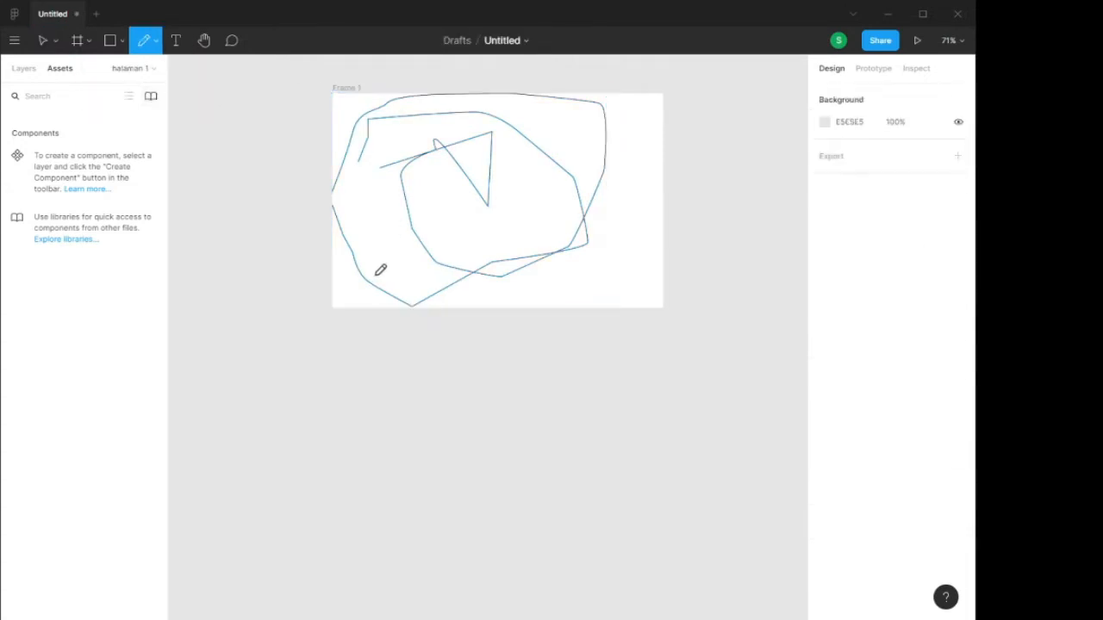
{"action": "mouse_move", "coordinate": [386, 263]}
{"action": "left_mouse_down"}
{"action": "mouse_move", "coordinate": [454, 206]}
{"action": "mouse_move", "coordinate": [568, 212]}
{"action": "mouse_move", "coordinate": [517, 189]}
{"action": "mouse_move", "coordinate": [575, 292]}
{"action": "mouse_move", "coordinate": [529, 214]}
{"action": "mouse_move", "coordinate": [454, 241]}
{"action": "left_mouse_up"}
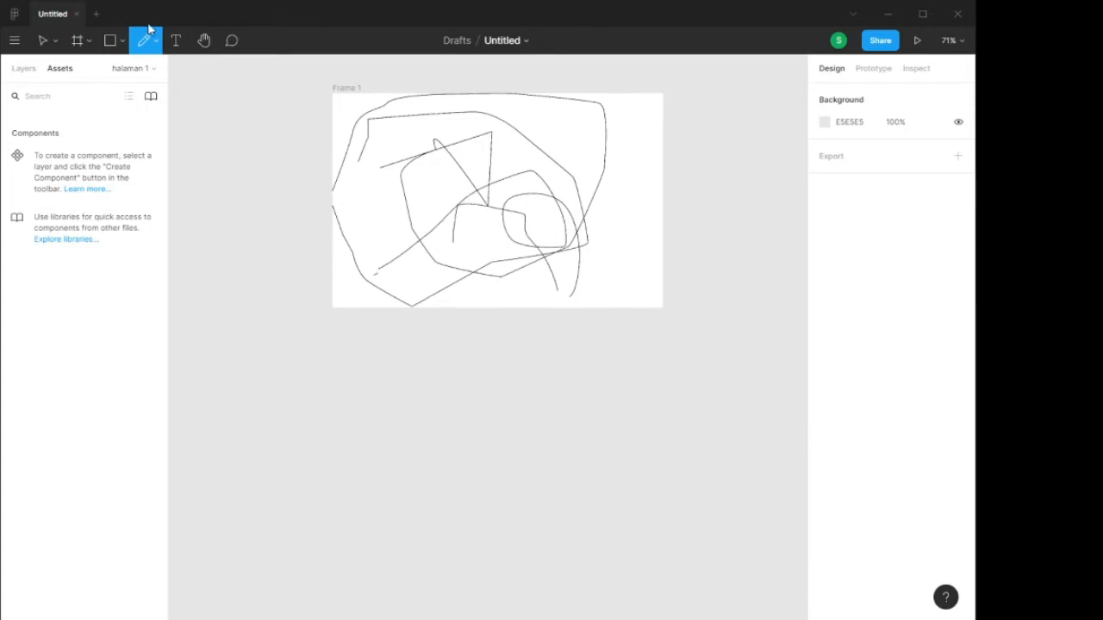
- Delete all the pen and pencil strokes inside the frame, keeping the frame itself
{"action": "left_click", "coordinate": [43, 41]}
{"action": "left_click_drag", "start_coordinate": [311, 69], "coordinate": [659, 345]}
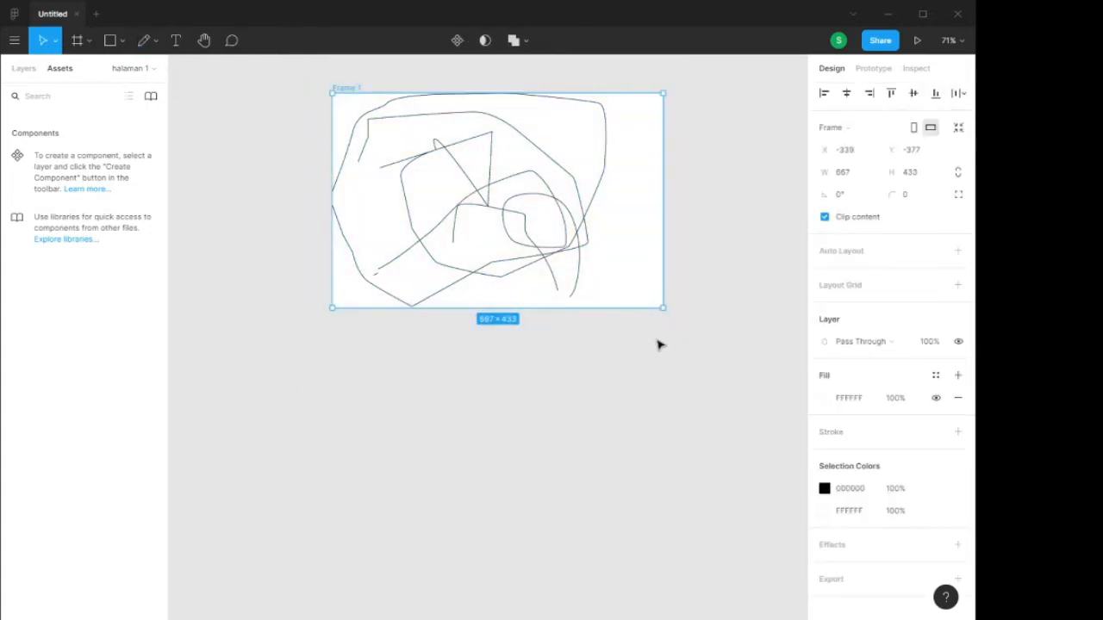
{"action": "left_click", "coordinate": [613, 374]}
{"action": "mouse_move", "coordinate": [612, 374]}
{"action": "left_mouse_down"}
{"action": "mouse_move", "coordinate": [386, 118]}
{"action": "mouse_move", "coordinate": [322, 81]}
{"action": "mouse_move", "coordinate": [336, 89]}
{"action": "left_mouse_up"}
{"action": "key", "text": "Delete"}
- Add a text layer reading "bcbfgfg" in the upper-left part of the frame
{"action": "left_click", "coordinate": [170, 41]}
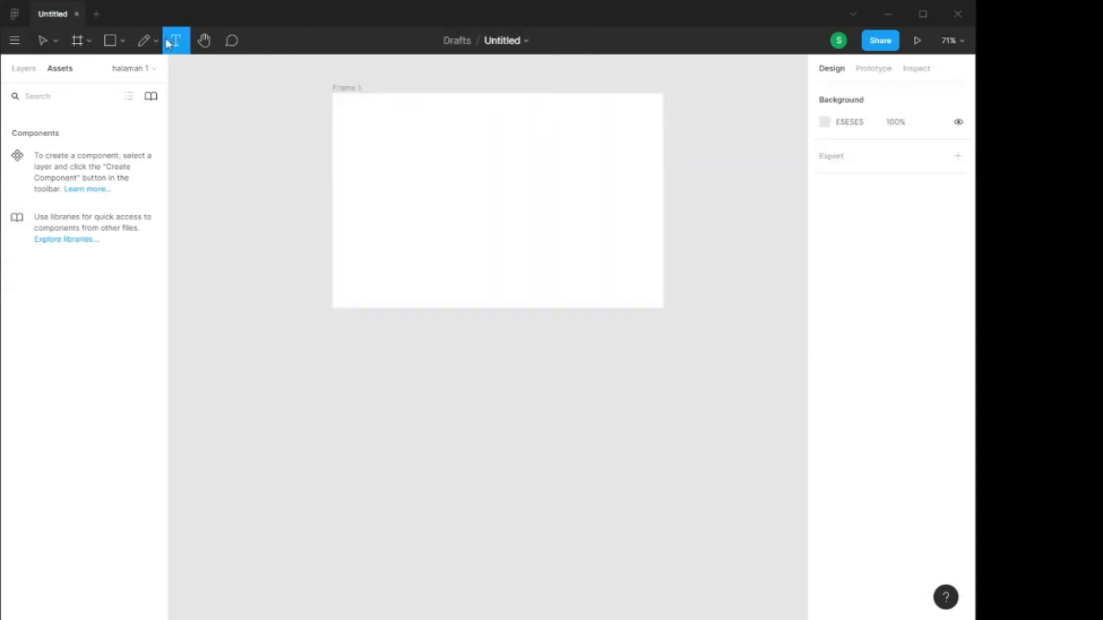
{"action": "left_click", "coordinate": [405, 159]}
{"action": "type", "text": "bcbfgfg"}
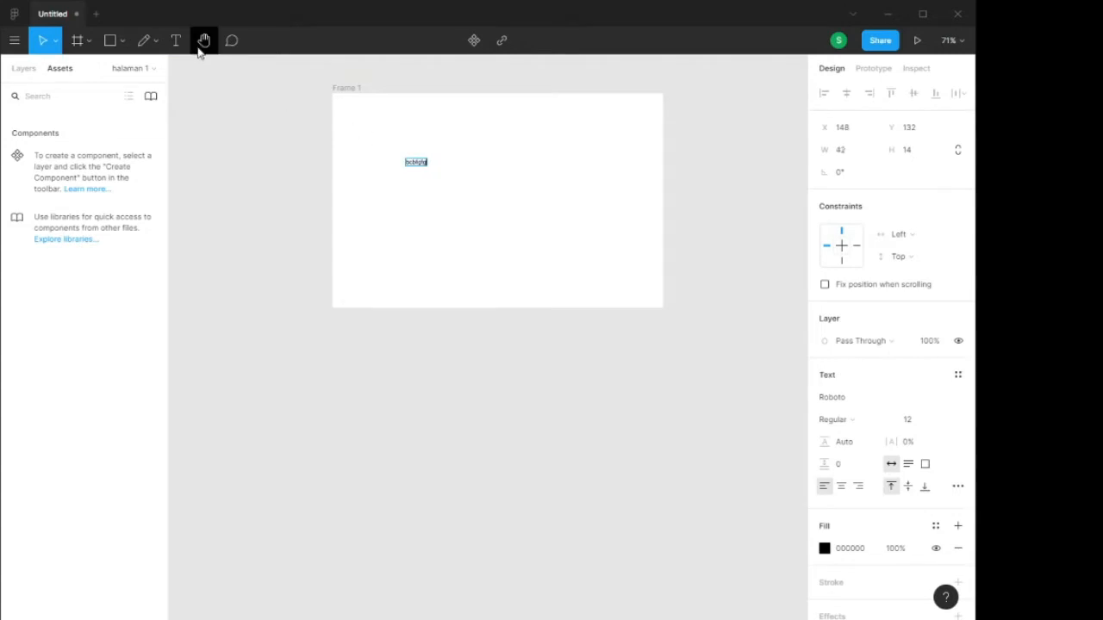
- Post the comment "sdfsdfsdfsdfsdf" at the text inside the frame and try to move its pin slightly
{"action": "left_click", "coordinate": [200, 43]}
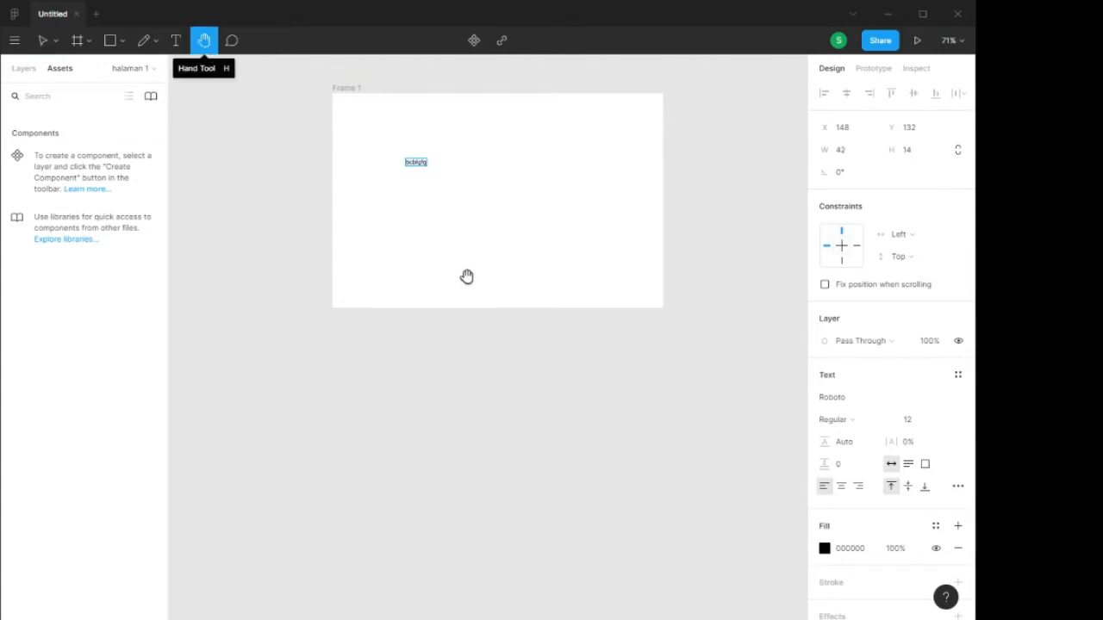
{"action": "left_click_drag", "start_coordinate": [405, 146], "coordinate": [334, 197]}
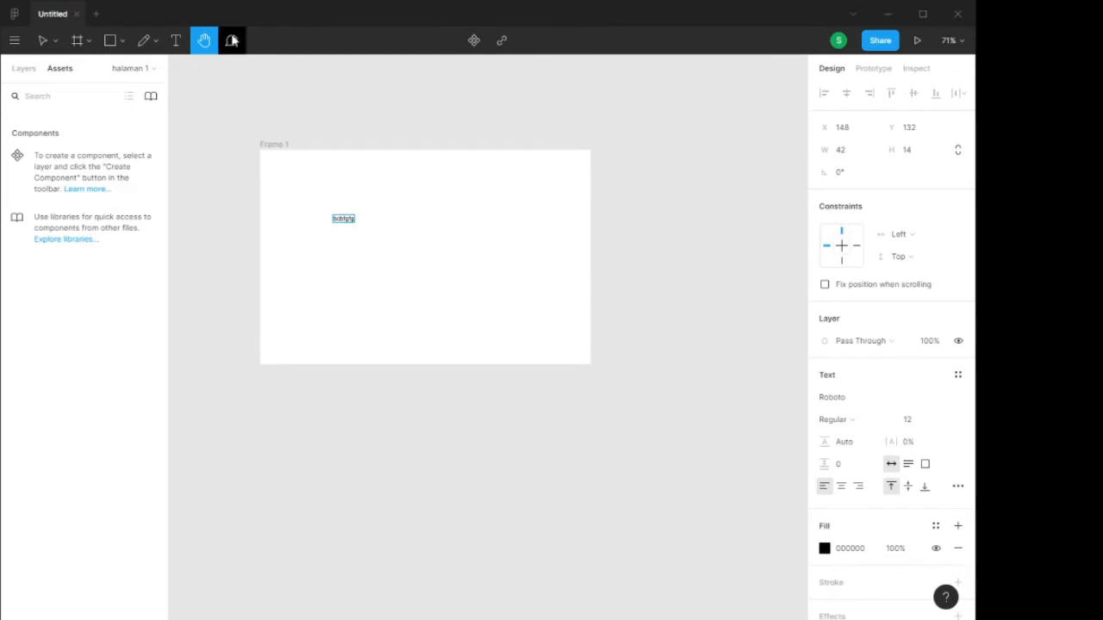
{"action": "left_click", "coordinate": [232, 40]}
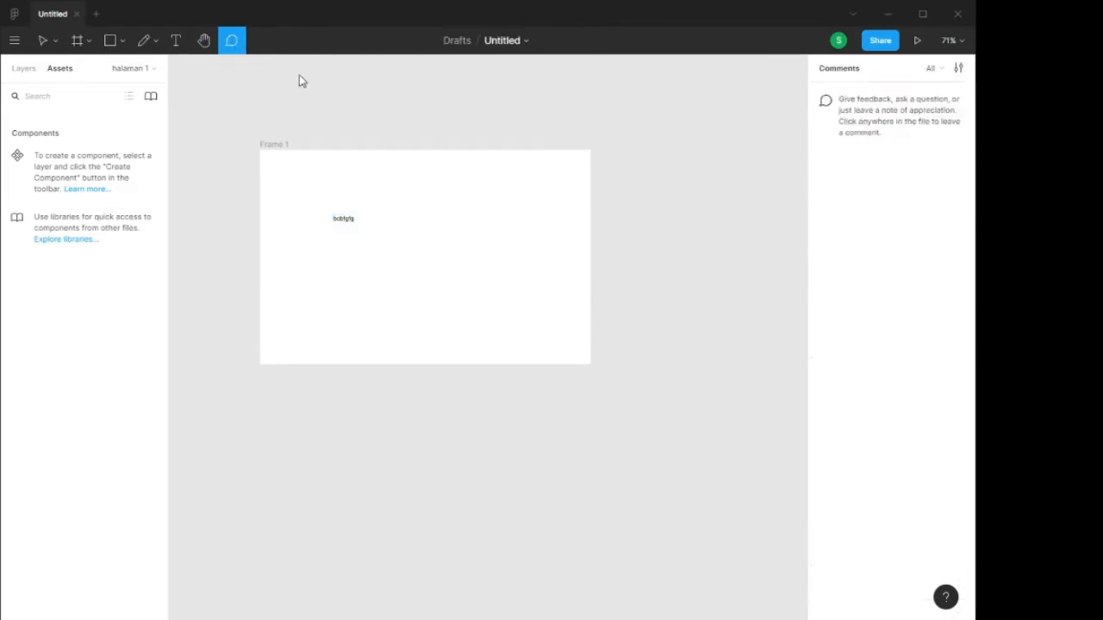
{"action": "left_click", "coordinate": [349, 217]}
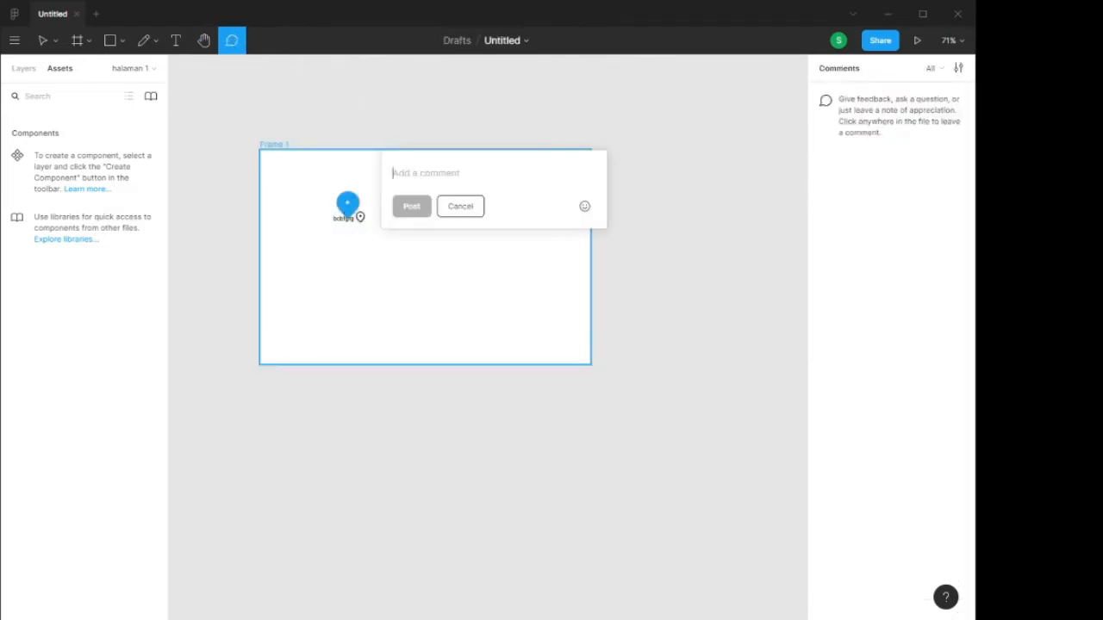
{"action": "type", "text": "sdfsdfsdfsdfsdf"}
{"action": "left_click", "coordinate": [411, 207]}
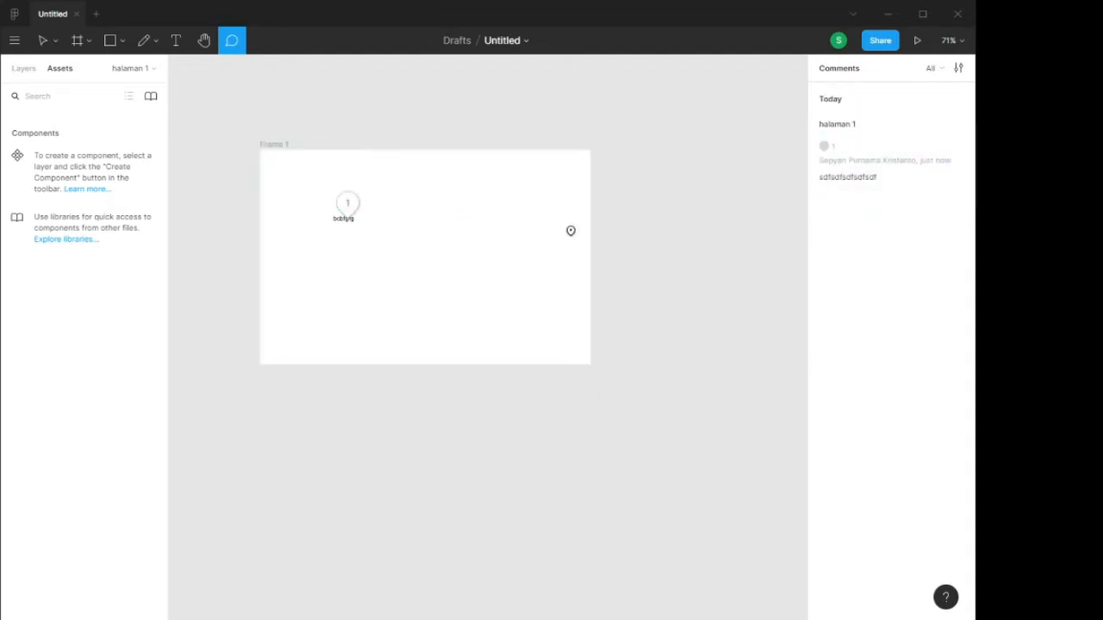
{"action": "left_click_drag", "start_coordinate": [349, 211], "coordinate": [365, 205]}
- Delete the "bcbfgfg" text layer from the frame
{"action": "left_click", "coordinate": [45, 41]}
{"action": "left_click", "coordinate": [361, 140]}
{"action": "left_click_drag", "start_coordinate": [217, 115], "coordinate": [438, 298]}
{"action": "key", "text": "Delete"}
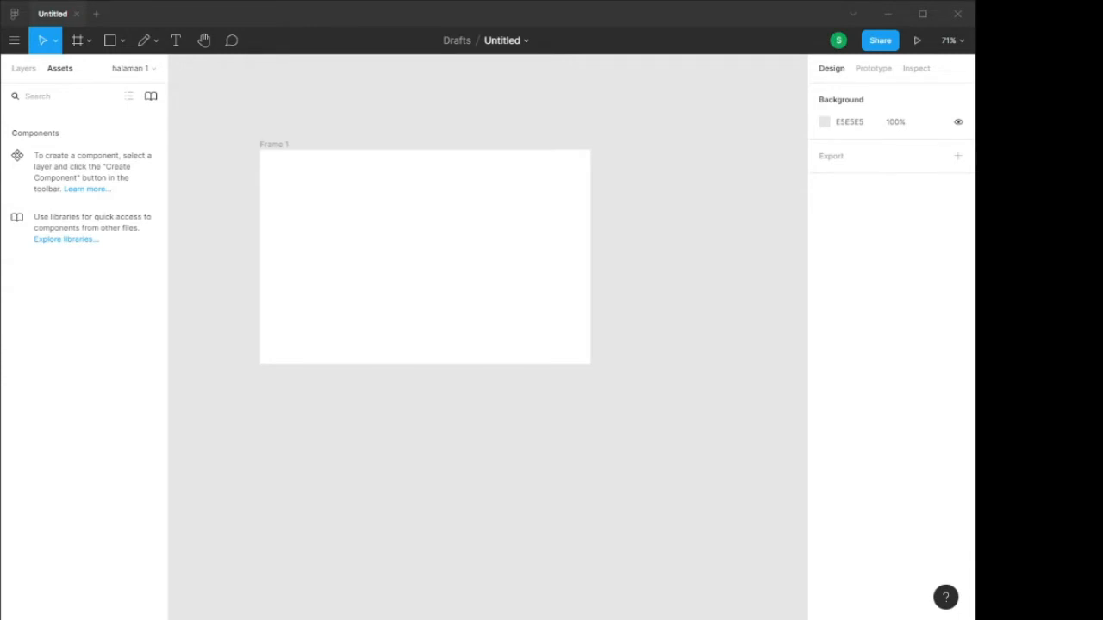
- View the prototype settings and draw a rectangle about 272 × 201 in the upper-left part of the frame
{"action": "left_click", "coordinate": [872, 70]}
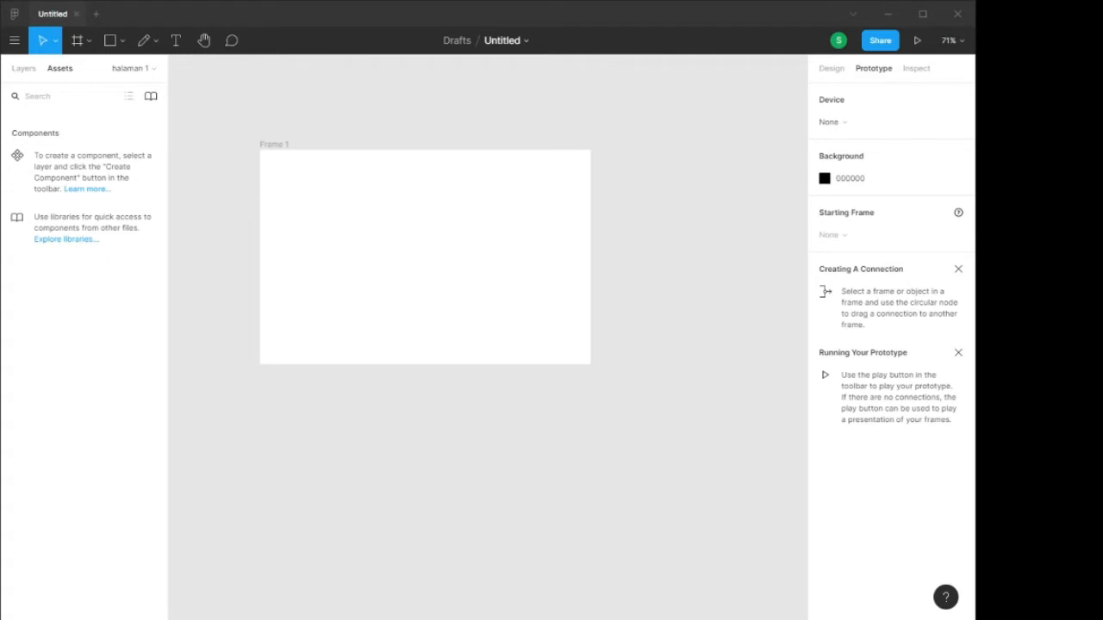
{"action": "key", "text": "r"}
{"action": "left_click_drag", "start_coordinate": [313, 177], "coordinate": [450, 282]}
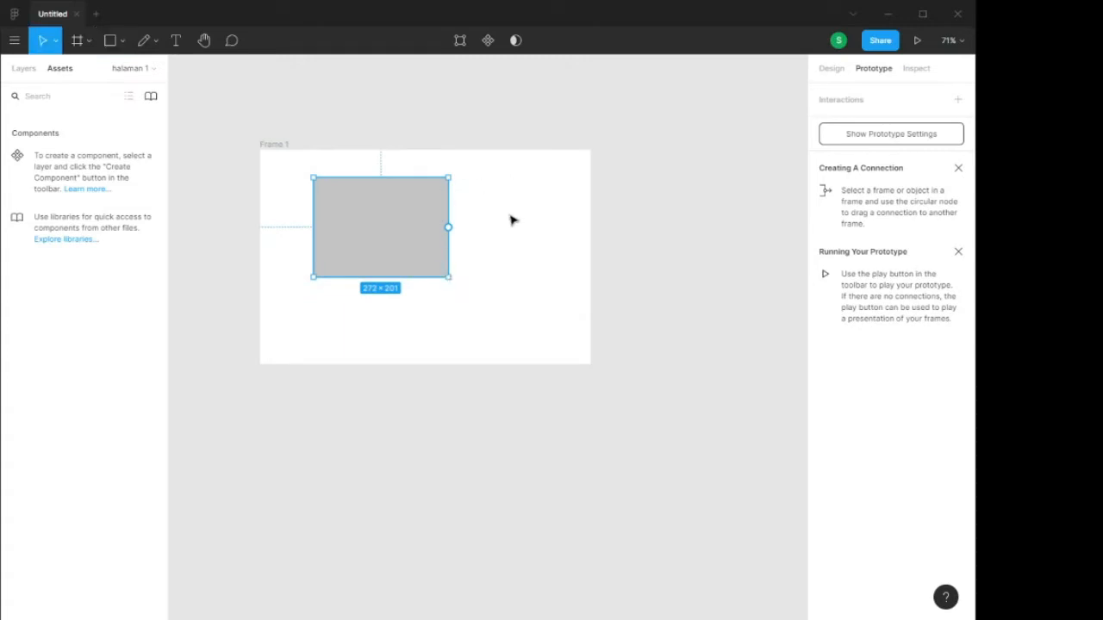
- Set the rectangle's position to X 80 and Y 10 in its design properties
{"action": "left_click", "coordinate": [832, 71]}
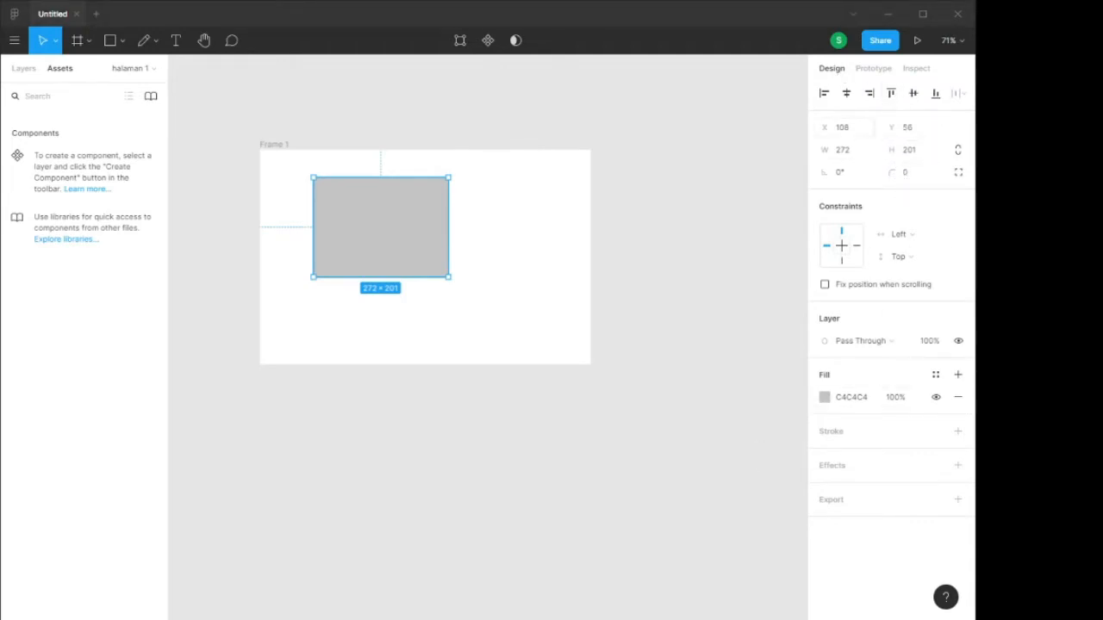
{"action": "left_click", "coordinate": [860, 130]}
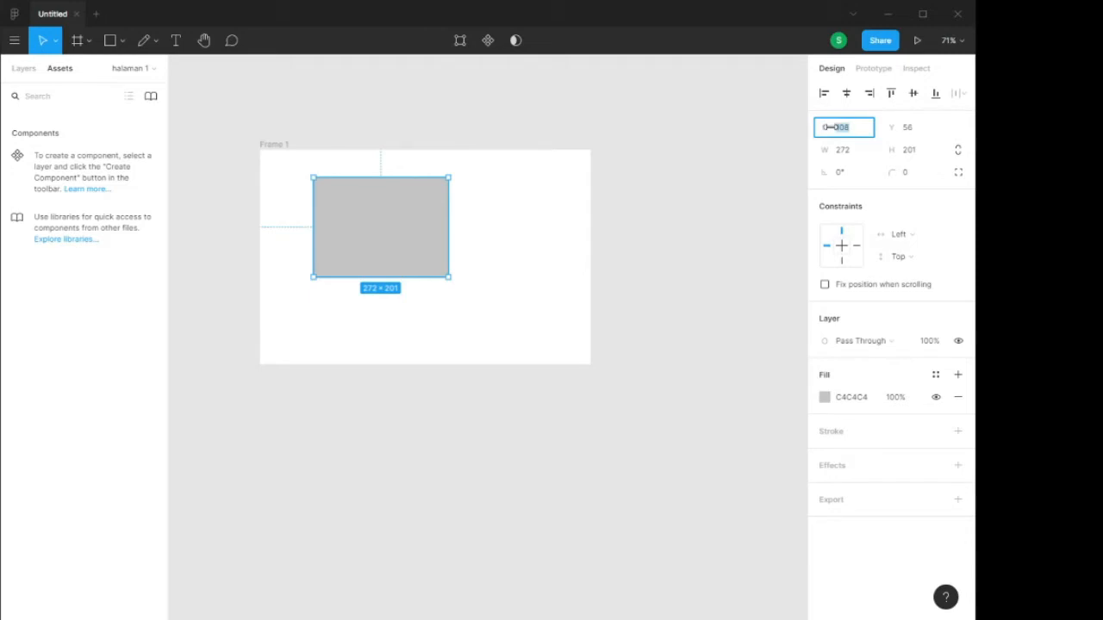
{"action": "key", "text": "Tab"}
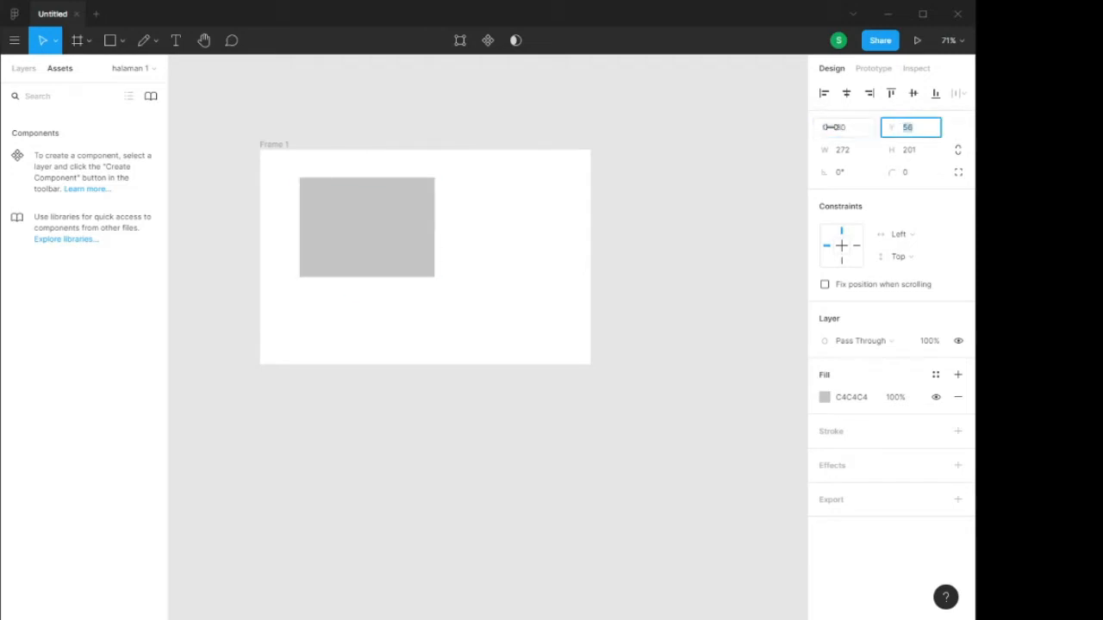
{"action": "type", "text": "10"}
{"action": "key", "text": "Return"}
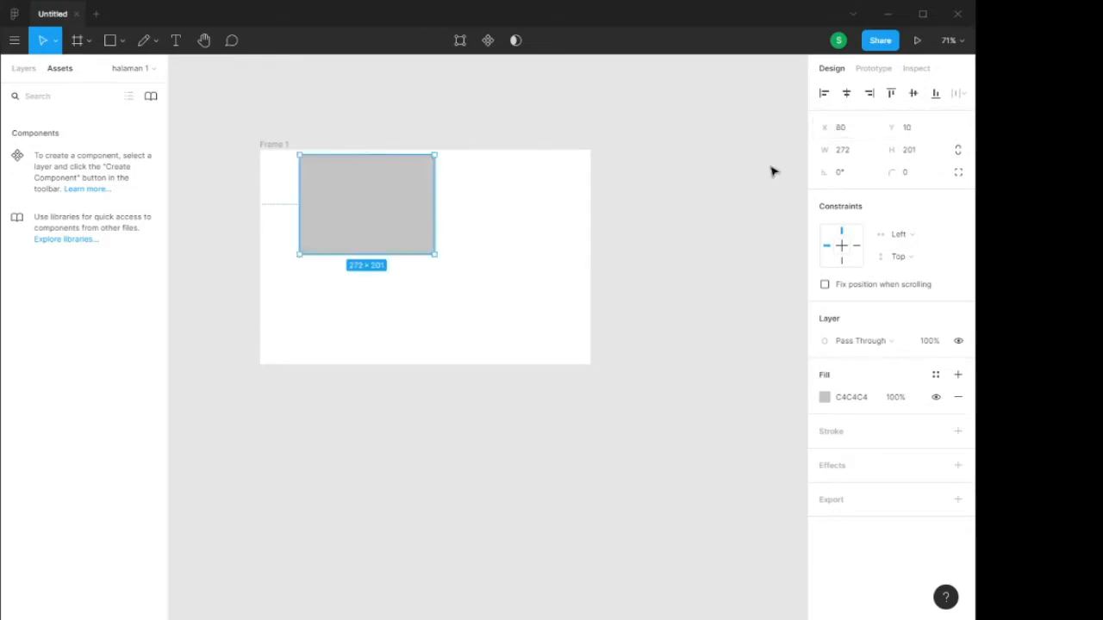
- Try out Fix position when scrolling on the rectangle by scrolling the canvas, and switch the option back off
{"action": "scroll", "coordinate": [781, 239], "scroll_direction": "down", "scroll_amount": 1}
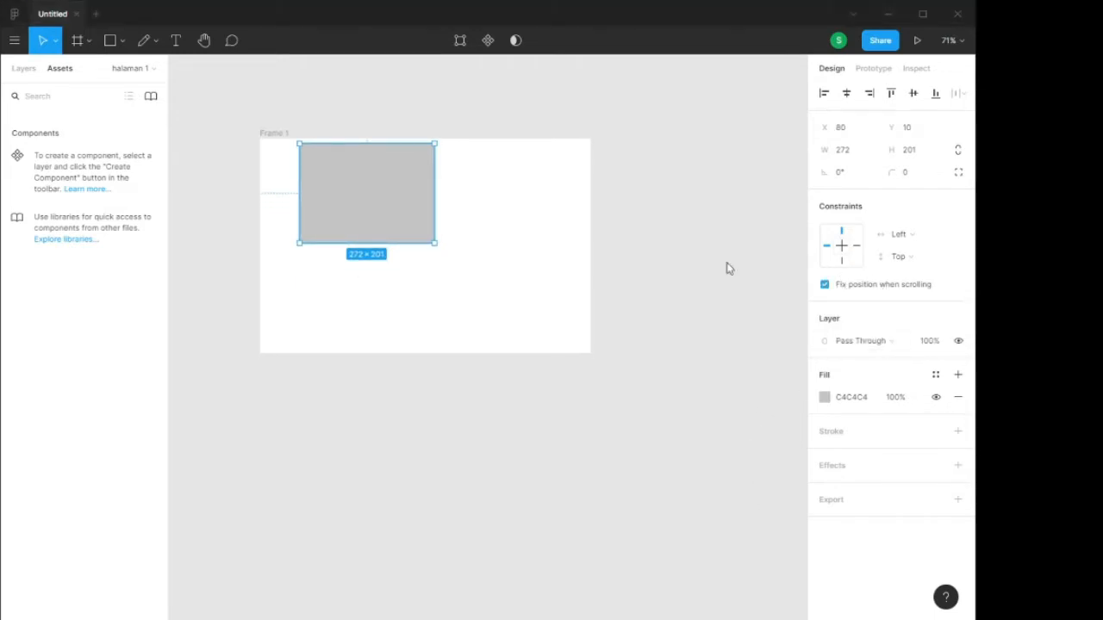
{"action": "scroll", "coordinate": [646, 264], "scroll_direction": "down", "scroll_amount": 5}
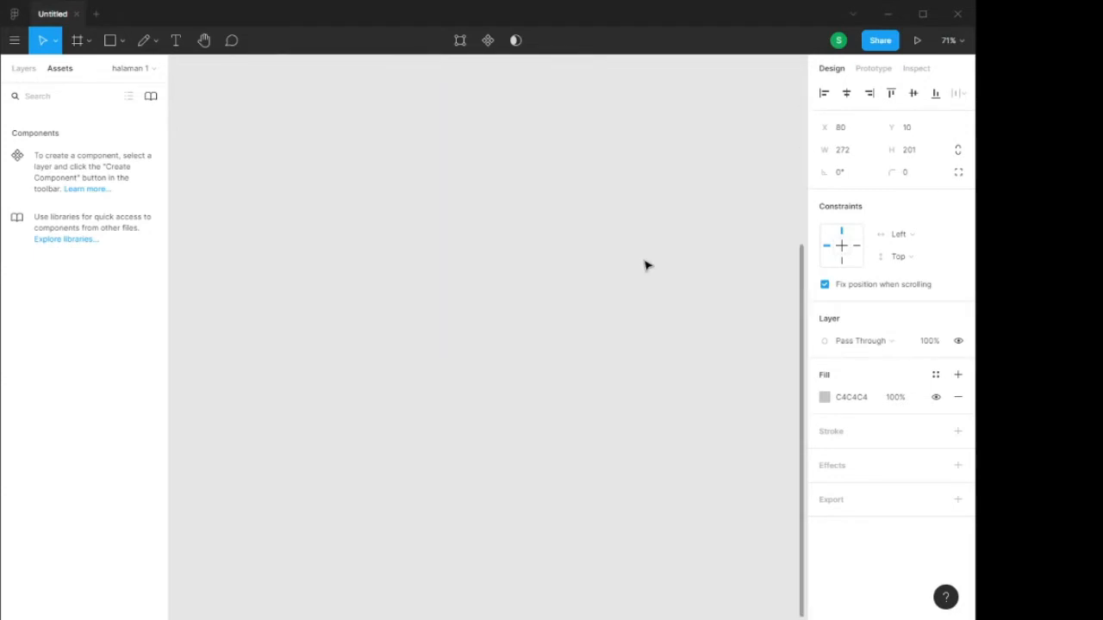
{"action": "scroll", "coordinate": [645, 263], "scroll_direction": "up", "scroll_amount": 5}
{"action": "left_click", "coordinate": [453, 247]}
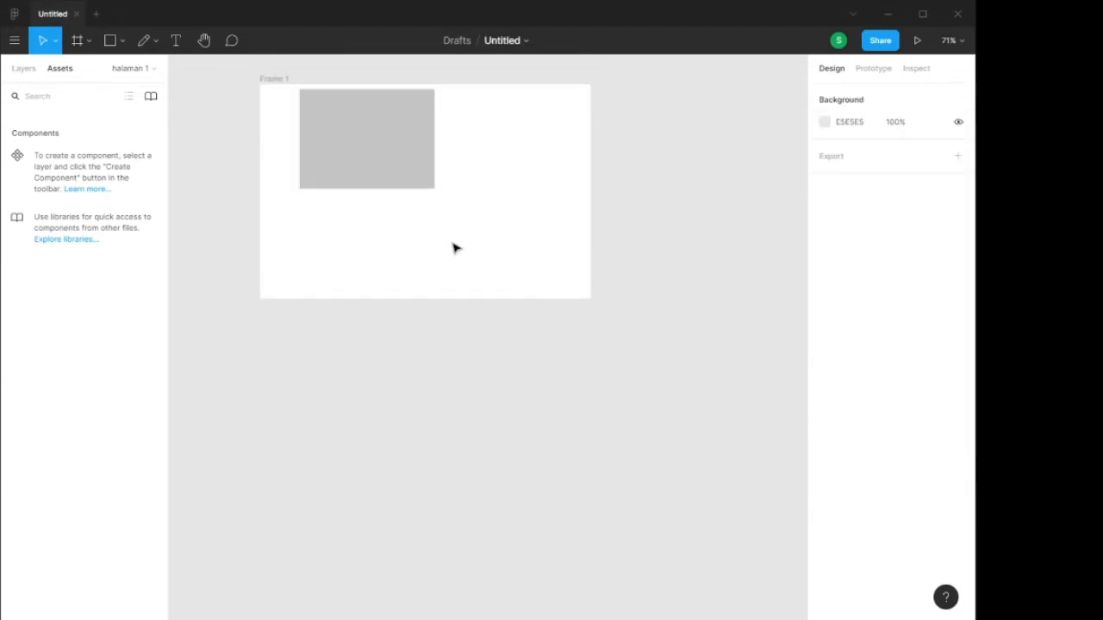
{"action": "scroll", "coordinate": [455, 249], "scroll_direction": "down", "scroll_amount": 4}
{"action": "scroll", "coordinate": [413, 124], "scroll_direction": "up", "scroll_amount": 4}
{"action": "left_click", "coordinate": [416, 157]}
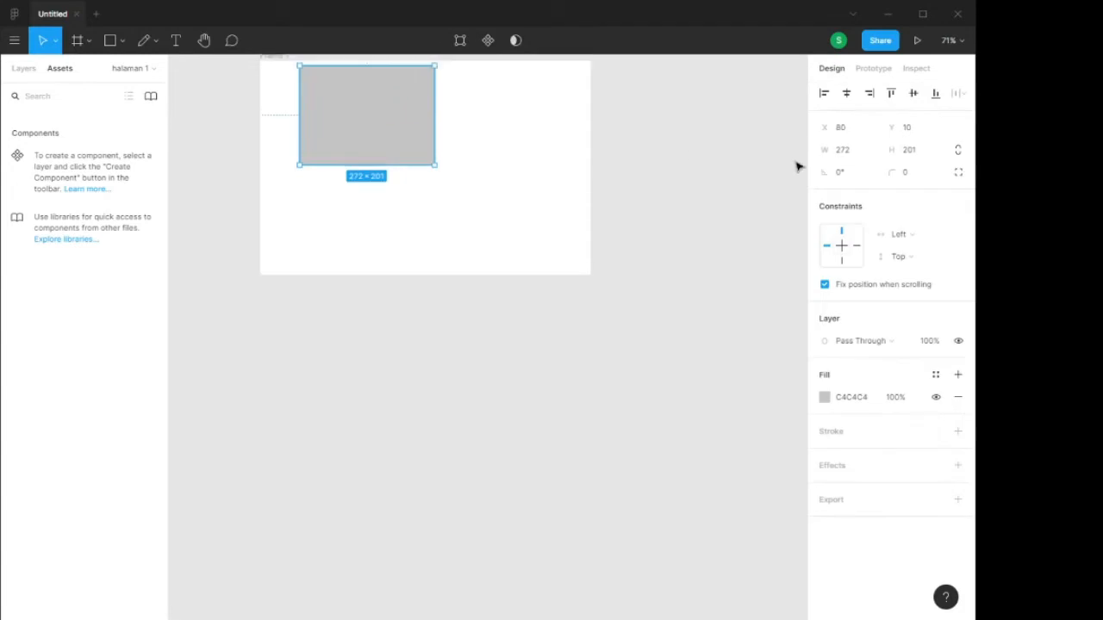
{"action": "scroll", "coordinate": [797, 166], "scroll_direction": "up", "scroll_amount": 3}
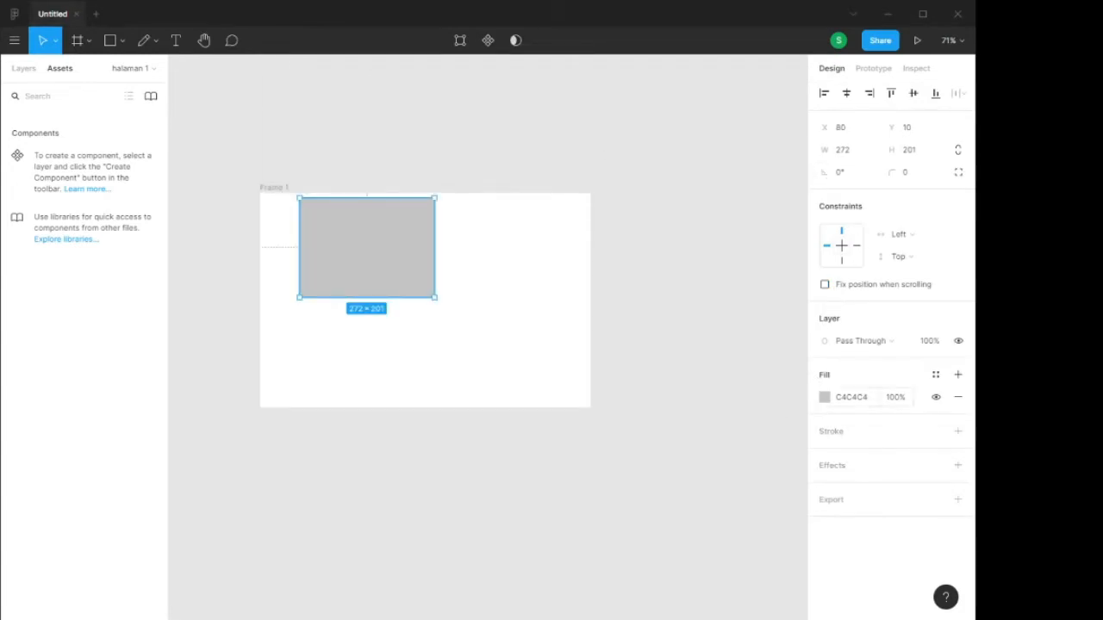
- Set the rectangle's fill to dark brown 3C2401 and look at the Personal Colors swatches before returning to Document Colors
{"action": "left_click", "coordinate": [825, 397]}
{"action": "left_click_drag", "start_coordinate": [712, 337], "coordinate": [805, 406]}
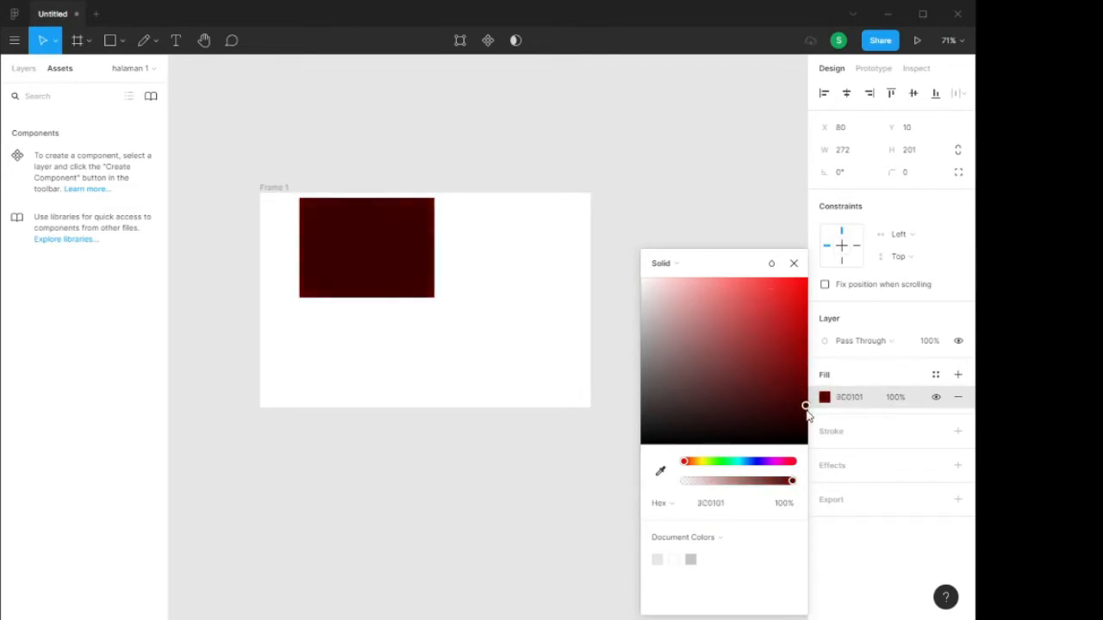
{"action": "left_click_drag", "start_coordinate": [684, 462], "coordinate": [745, 463]}
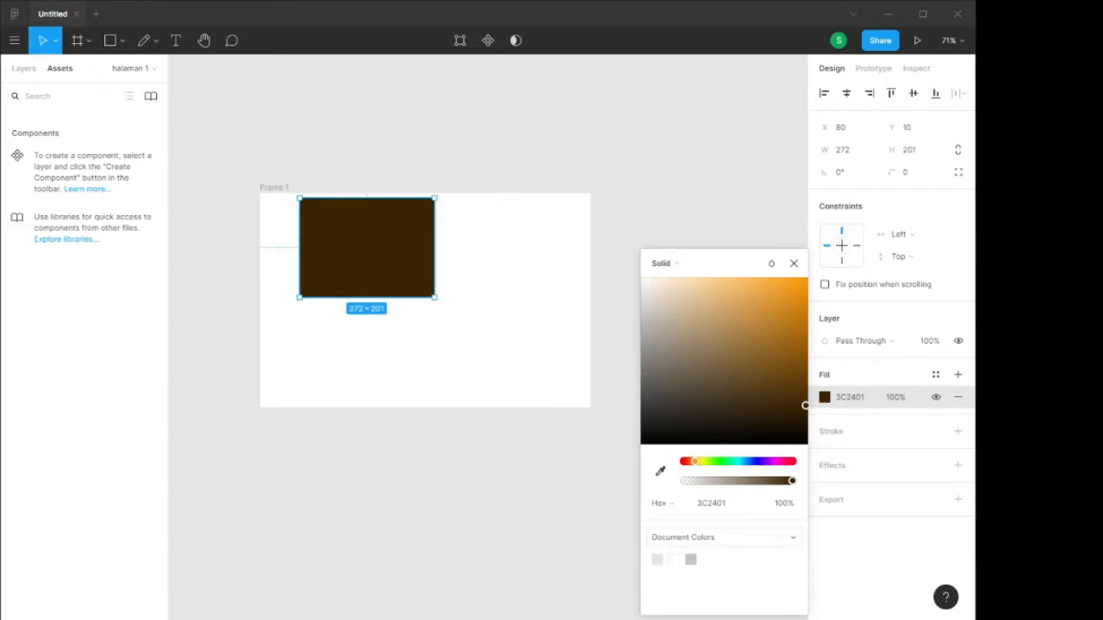
{"action": "left_click", "coordinate": [733, 538]}
{"action": "left_click", "coordinate": [747, 556]}
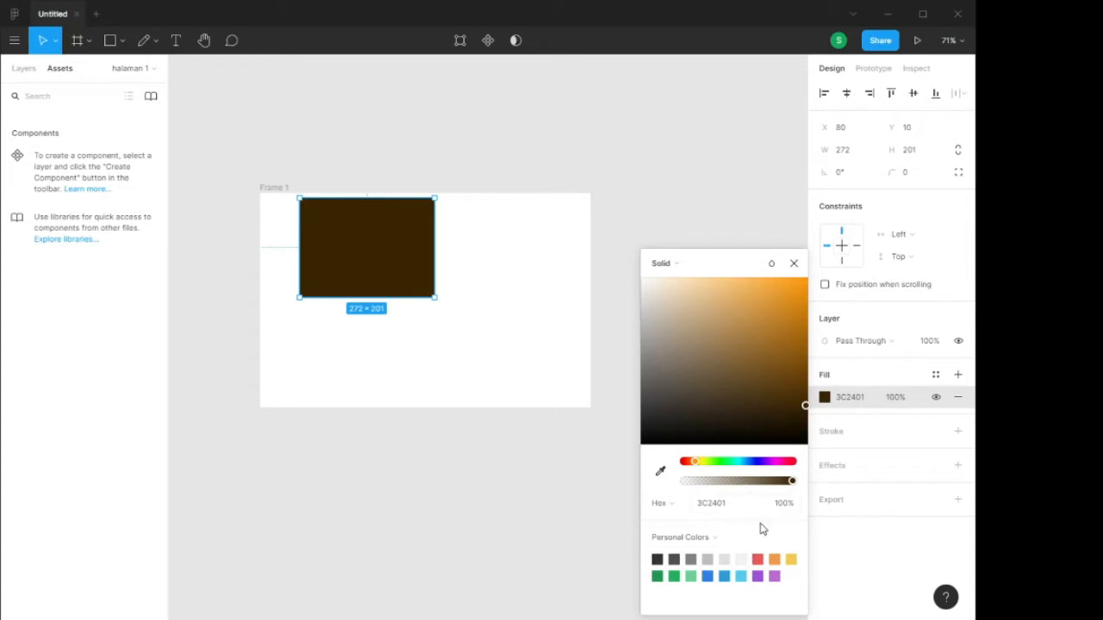
{"action": "left_click", "coordinate": [702, 540]}
{"action": "left_click", "coordinate": [708, 522]}
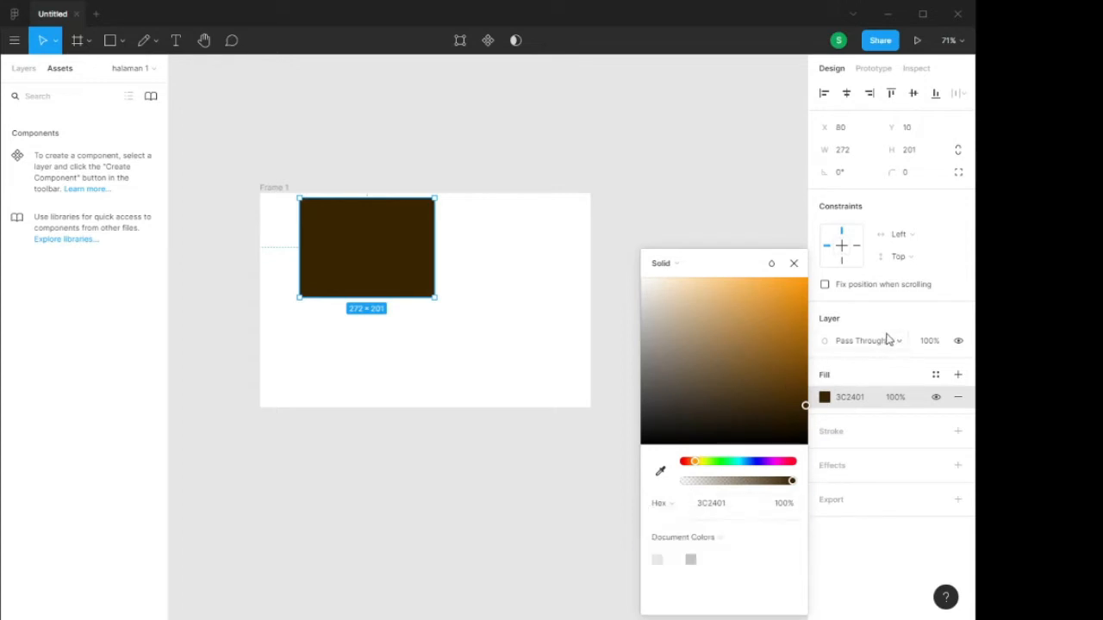
- Set the opacity of the rectangle's fill to 60%
{"action": "left_click", "coordinate": [899, 398]}
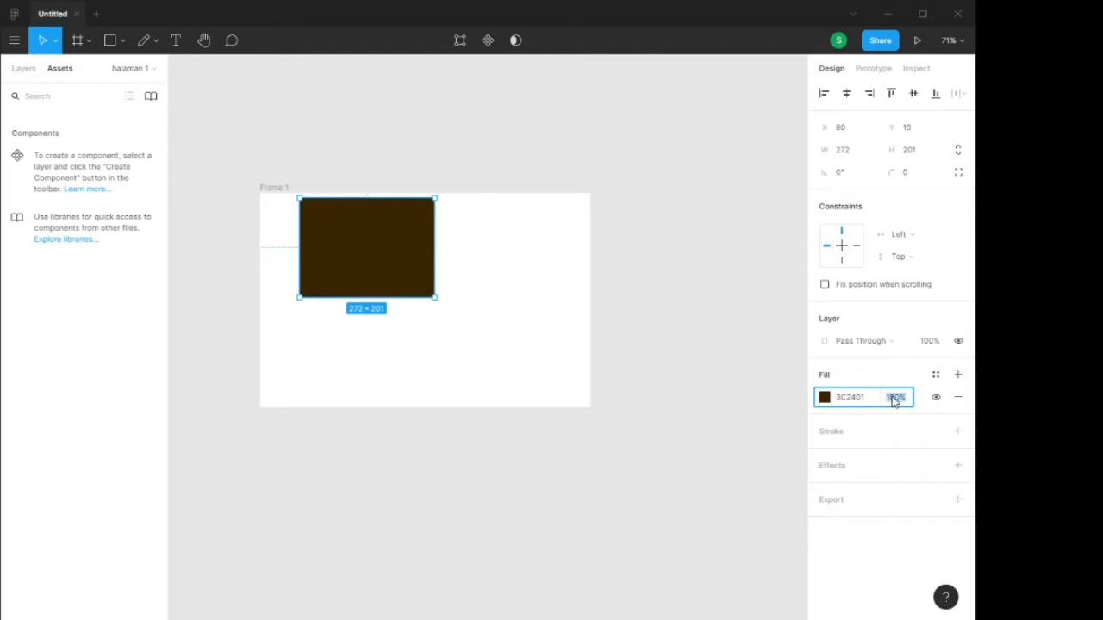
{"action": "key", "text": "Return"}
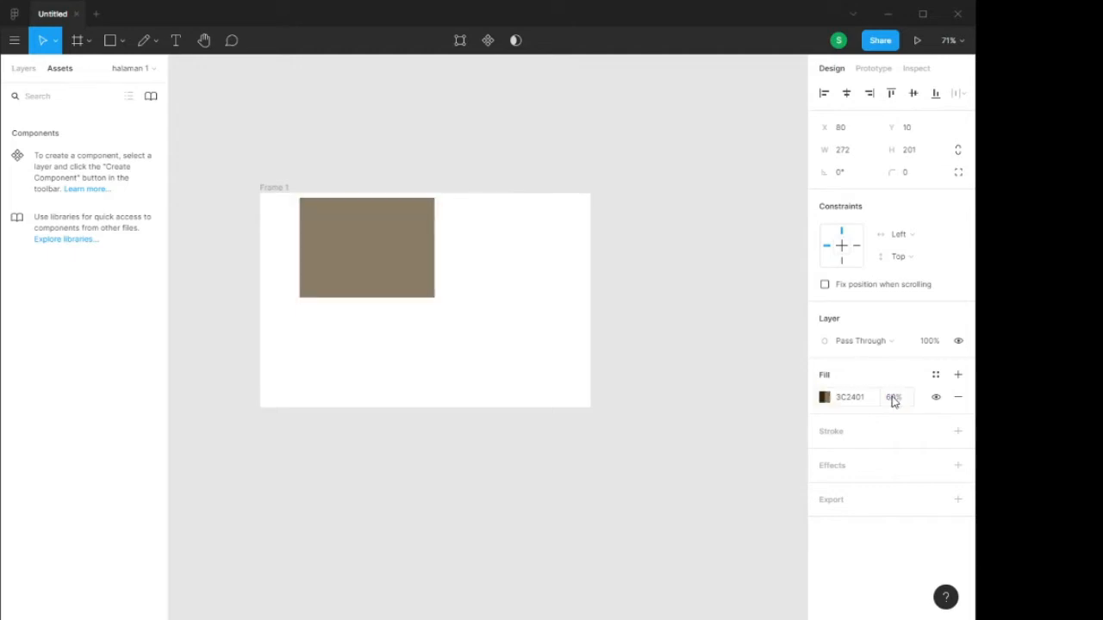
{"action": "left_click", "coordinate": [682, 430]}
- Hide and show the rectangle's fill again, and look at the available color styles without applying one
{"action": "left_click", "coordinate": [344, 216]}
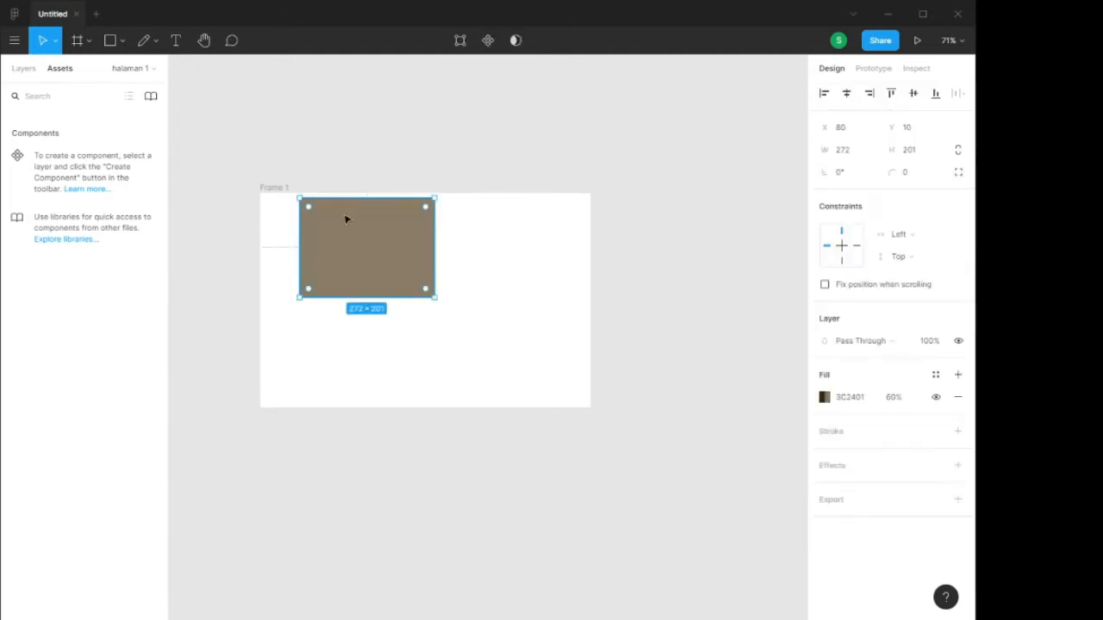
{"action": "left_click", "coordinate": [935, 399]}
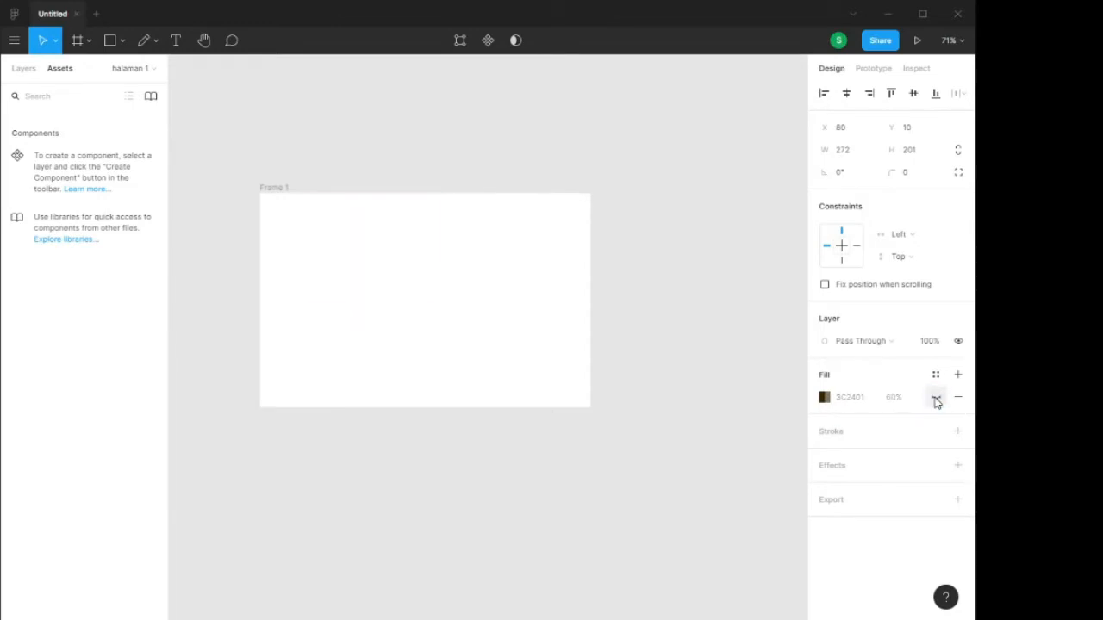
{"action": "left_click", "coordinate": [936, 396]}
{"action": "left_click", "coordinate": [936, 375]}
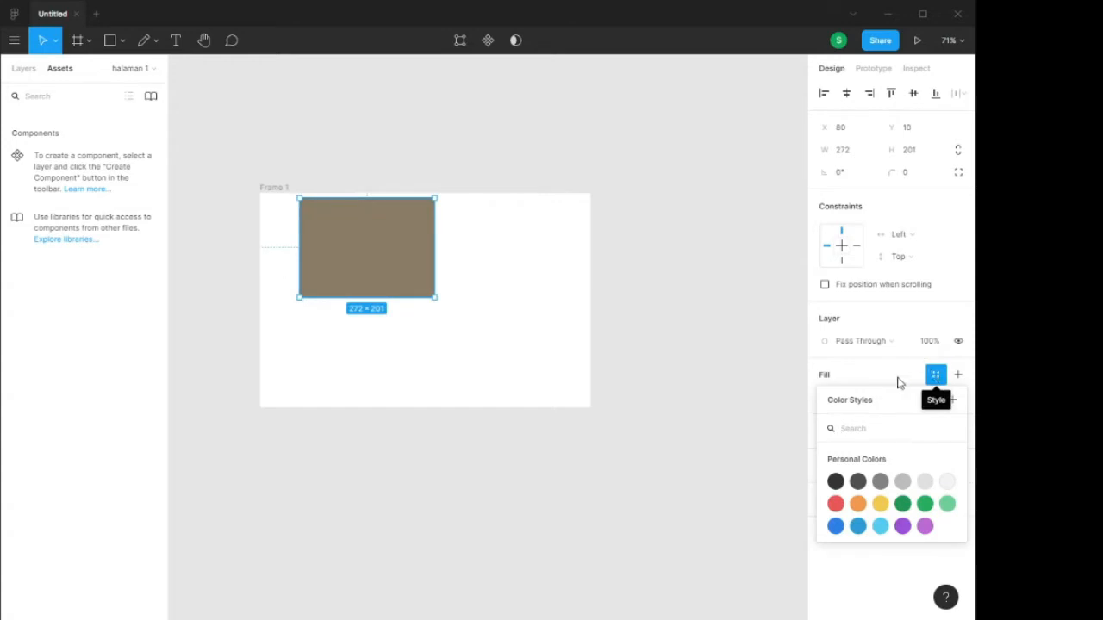
{"action": "left_click", "coordinate": [916, 379]}
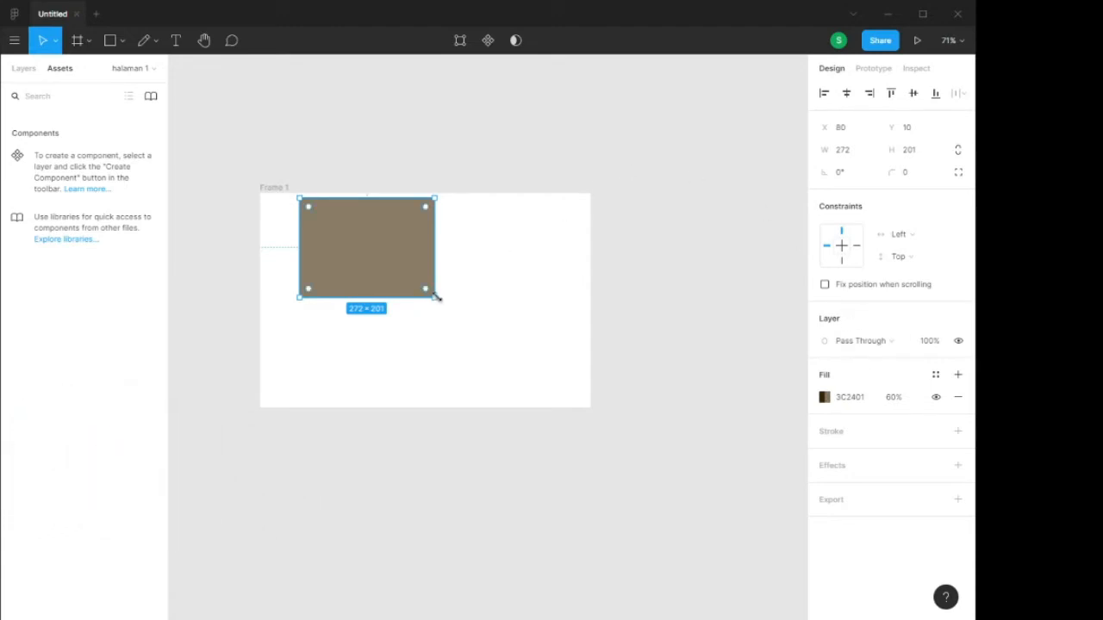
- Enlarge the rectangle from its lower-right corner to about 469 × 357 and add a stroke to it
{"action": "left_click_drag", "start_coordinate": [436, 298], "coordinate": [533, 375]}
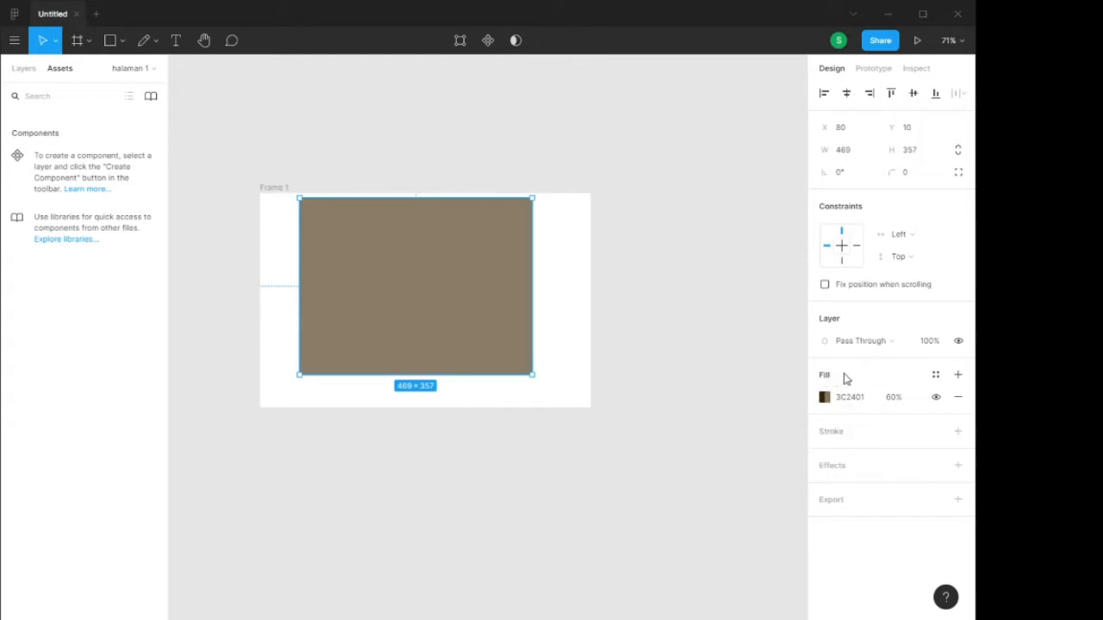
{"action": "left_click", "coordinate": [883, 436]}
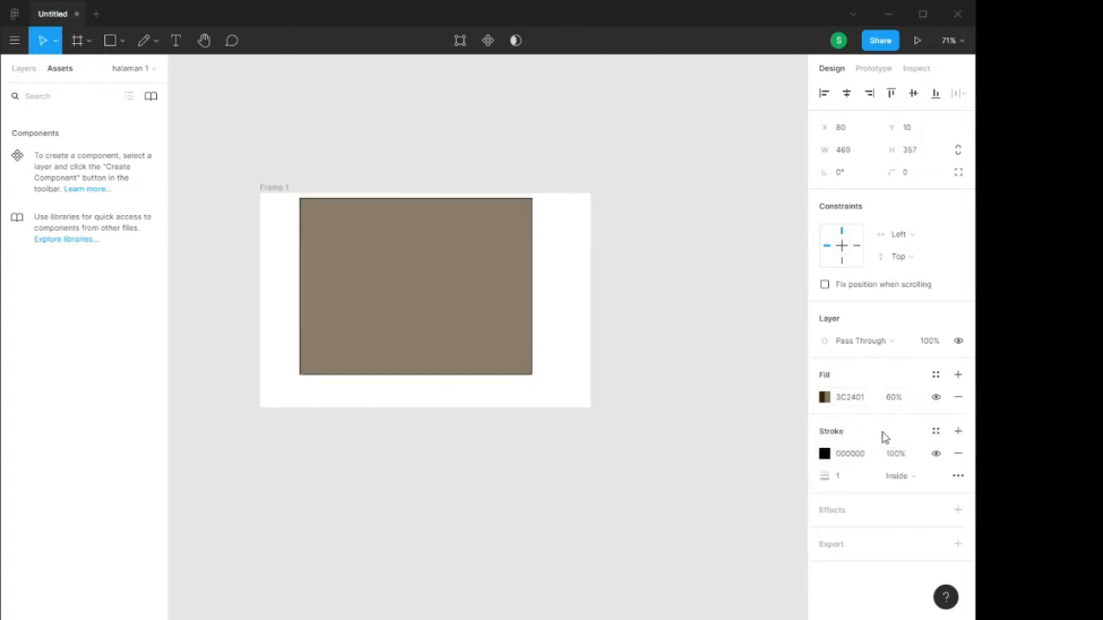
- Set the rectangle's stroke color to 1B1B1B and its stroke alignment to Center
{"action": "left_click", "coordinate": [823, 455]}
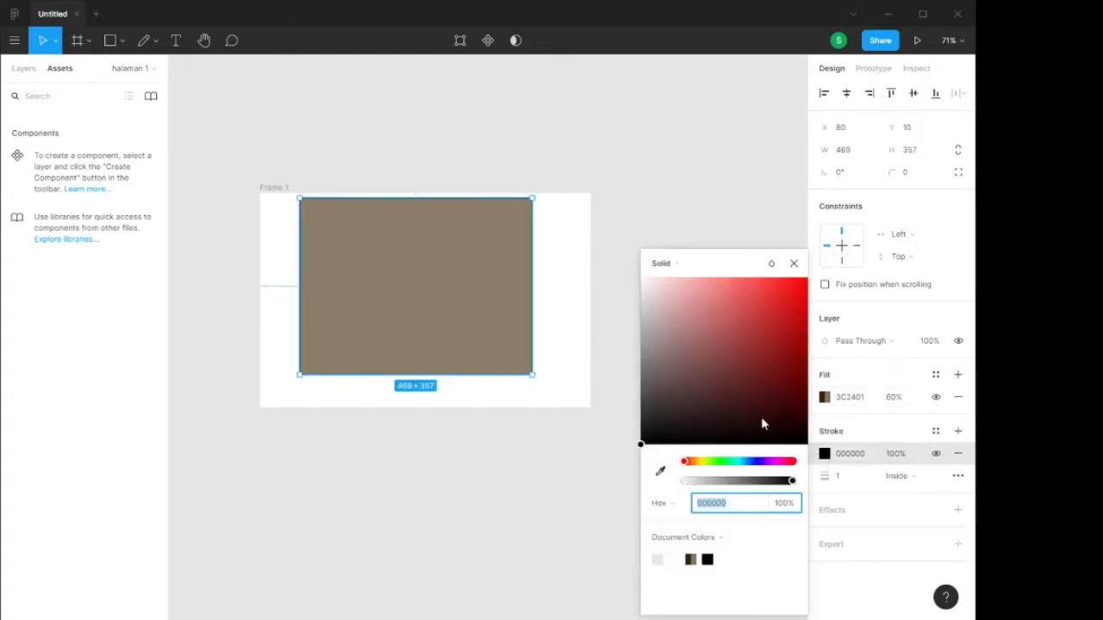
{"action": "mouse_move", "coordinate": [761, 424]}
{"action": "left_mouse_down"}
{"action": "mouse_move", "coordinate": [815, 300]}
{"action": "mouse_move", "coordinate": [740, 377]}
{"action": "mouse_move", "coordinate": [773, 450]}
{"action": "mouse_move", "coordinate": [640, 428]}
{"action": "left_mouse_up"}
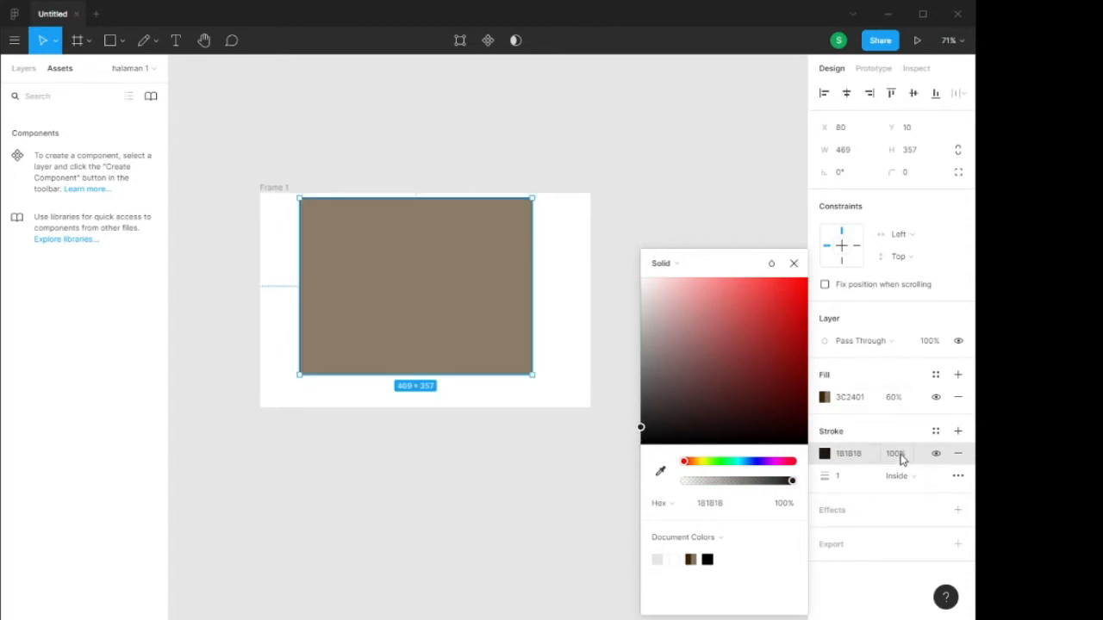
{"action": "left_click", "coordinate": [905, 484]}
{"action": "left_click", "coordinate": [918, 459]}
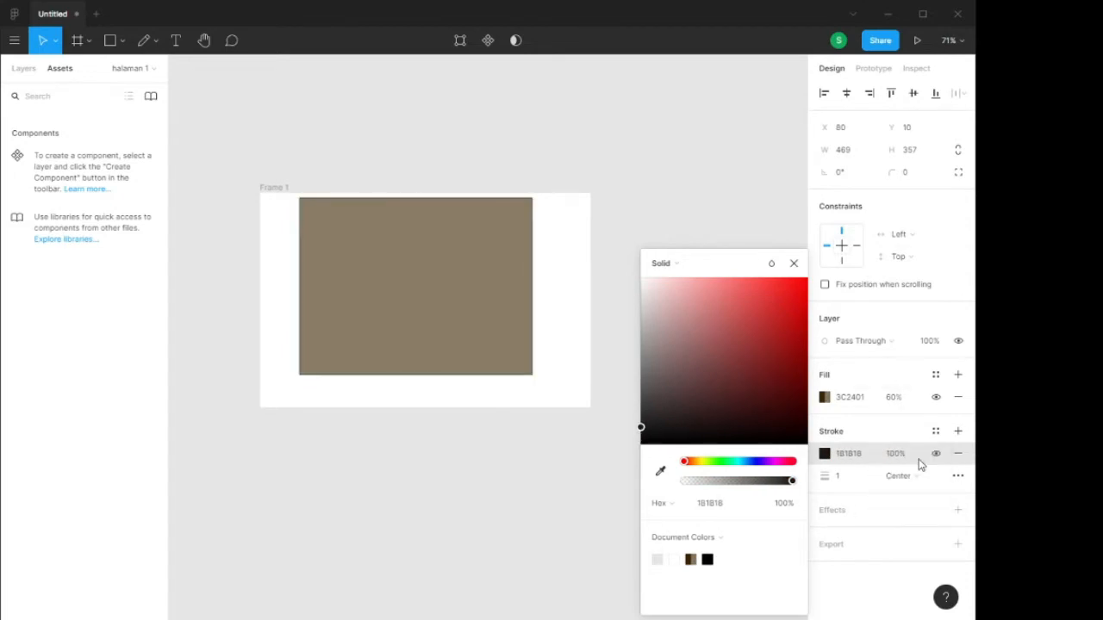
- Set the rectangle's stroke alignment to Outside and add a Drop Shadow effect to the rectangle
{"action": "left_click", "coordinate": [912, 485]}
{"action": "left_click", "coordinate": [915, 508]}
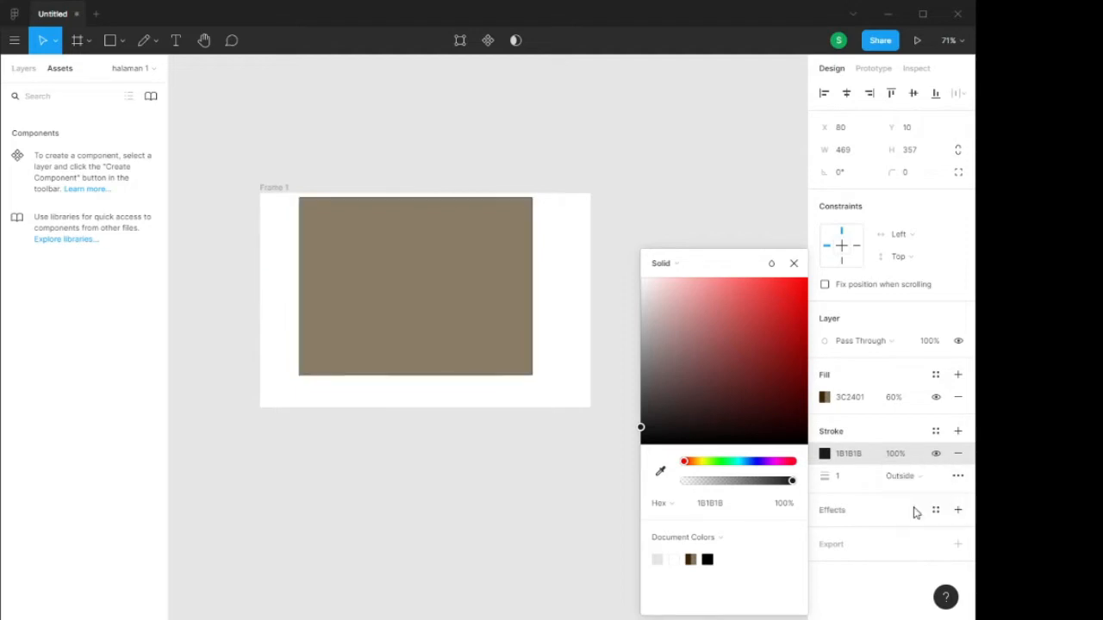
{"action": "left_click", "coordinate": [832, 515]}
{"action": "left_click", "coordinate": [836, 517]}
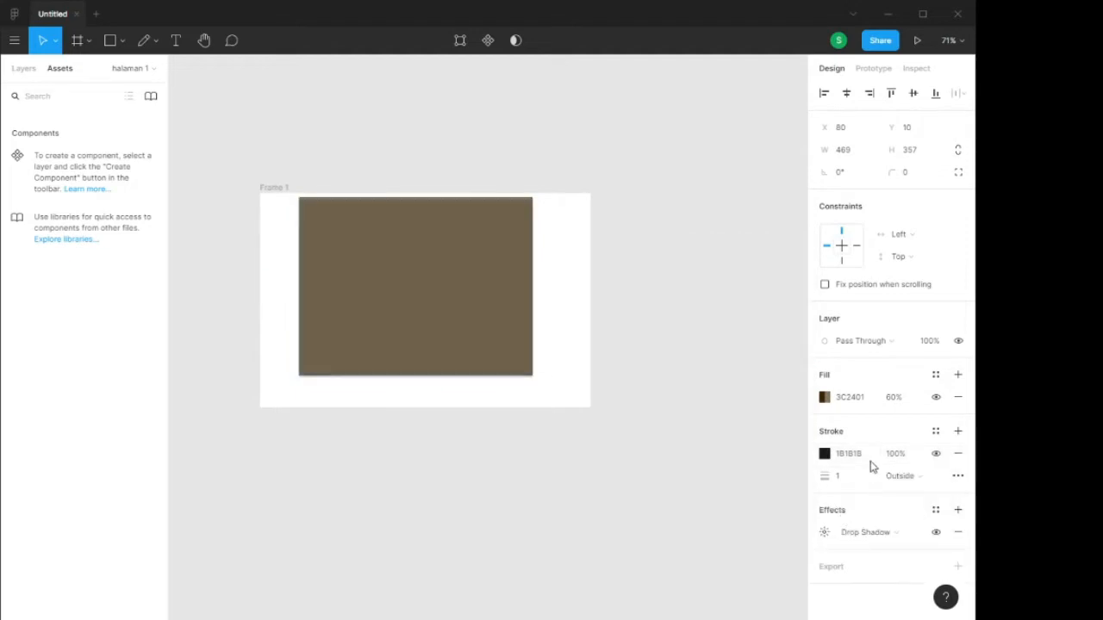
- Try Layer Blur as the rectangle's effect and settle on Inner Shadow
{"action": "left_click", "coordinate": [896, 536]}
{"action": "left_click", "coordinate": [892, 548]}
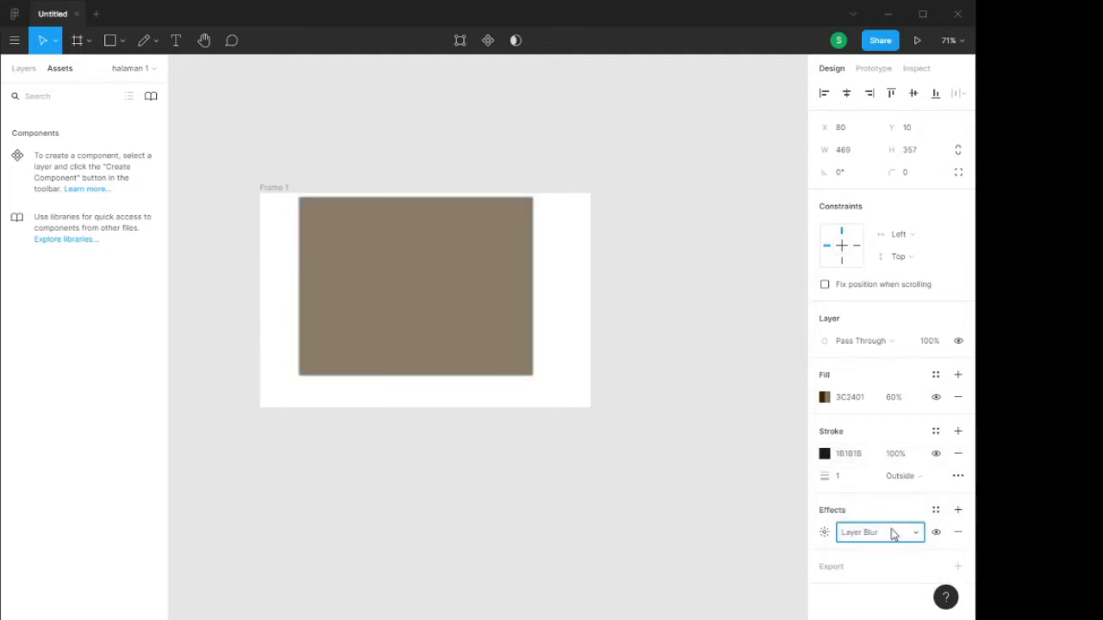
{"action": "left_click", "coordinate": [893, 535]}
{"action": "left_click", "coordinate": [887, 500]}
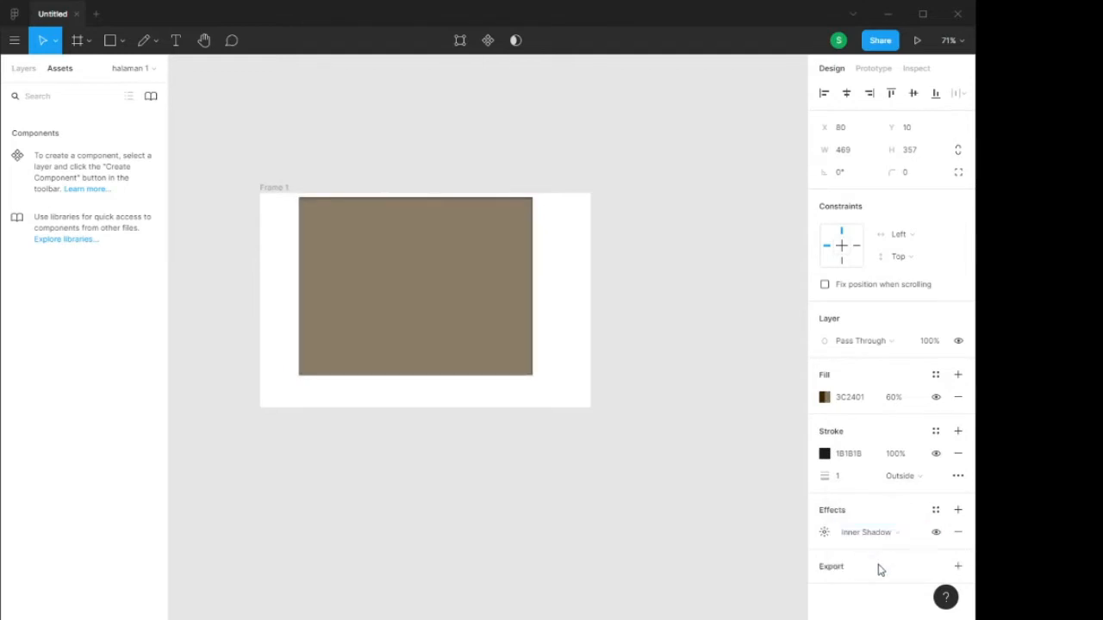
- Add a 1x PNG export setting to the rectangle and expand its export preview
{"action": "left_click", "coordinate": [844, 569]}
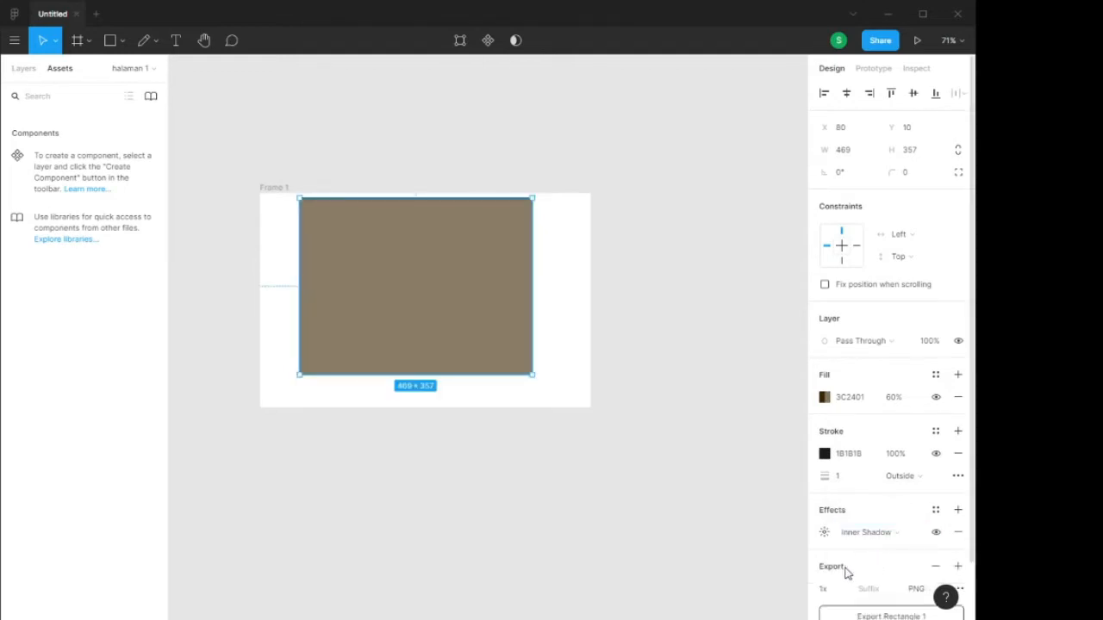
{"action": "scroll", "coordinate": [862, 534], "scroll_direction": "down", "scroll_amount": 2}
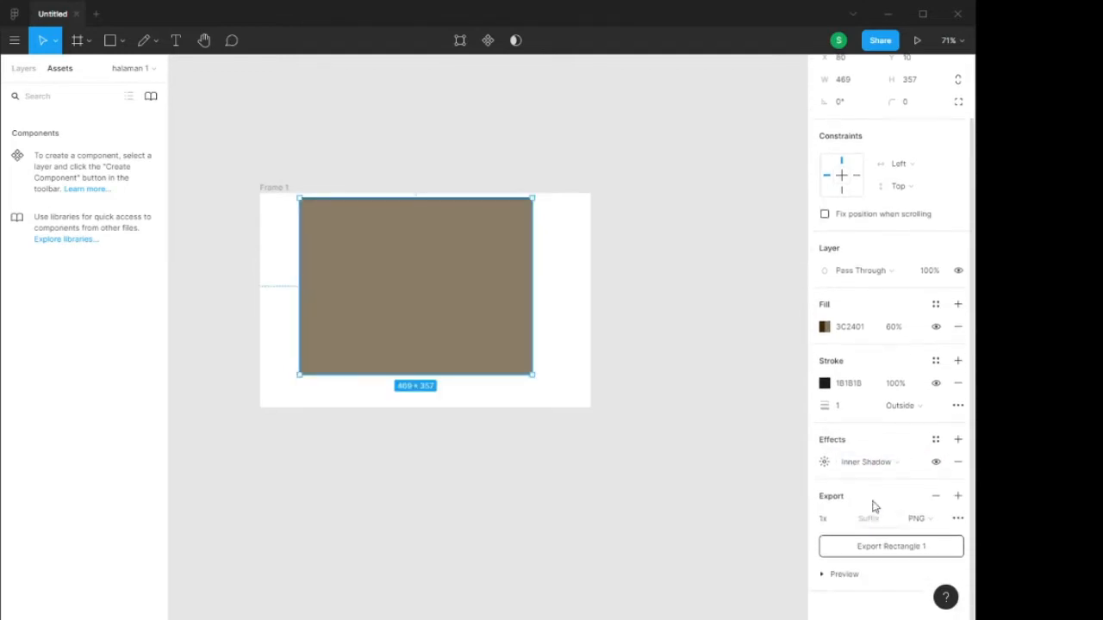
{"action": "left_click", "coordinate": [838, 578]}
{"action": "scroll", "coordinate": [890, 512], "scroll_direction": "down", "scroll_amount": 2}
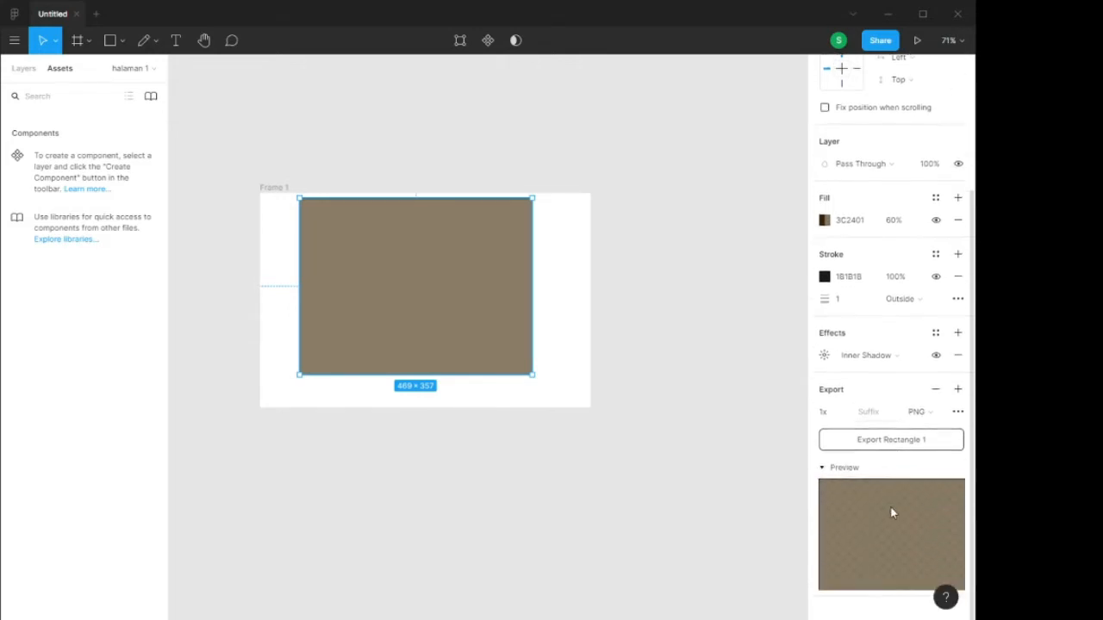
{"action": "scroll", "coordinate": [870, 323], "scroll_direction": "up", "scroll_amount": 3}
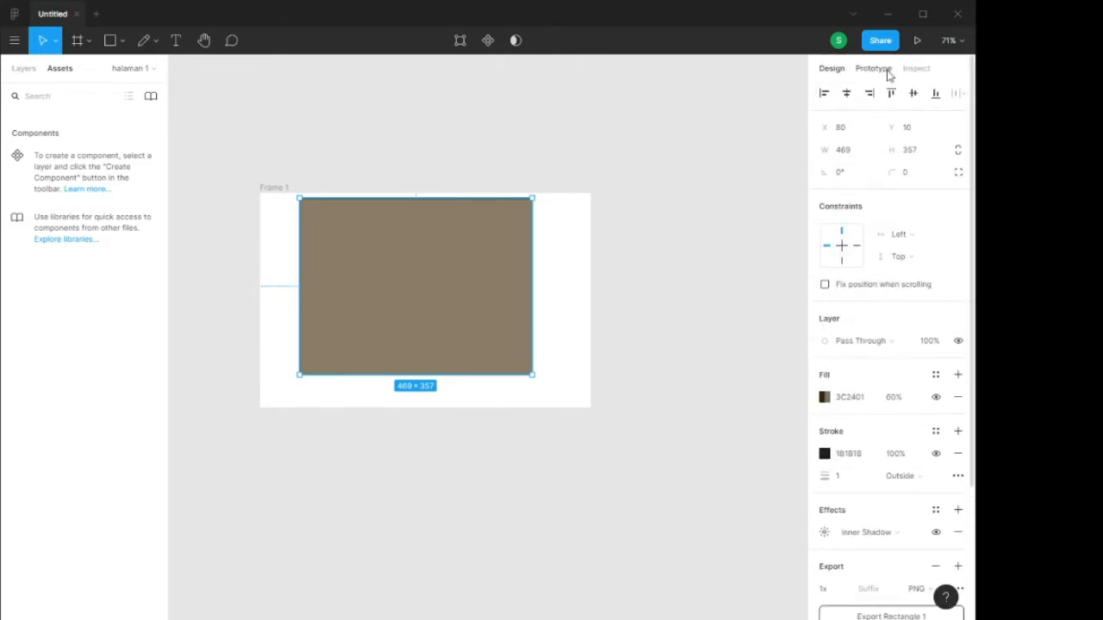
- Try the alignment options on the rectangle, ending with it aligned to the frame's right and bottom edges
{"action": "left_click", "coordinate": [845, 94]}
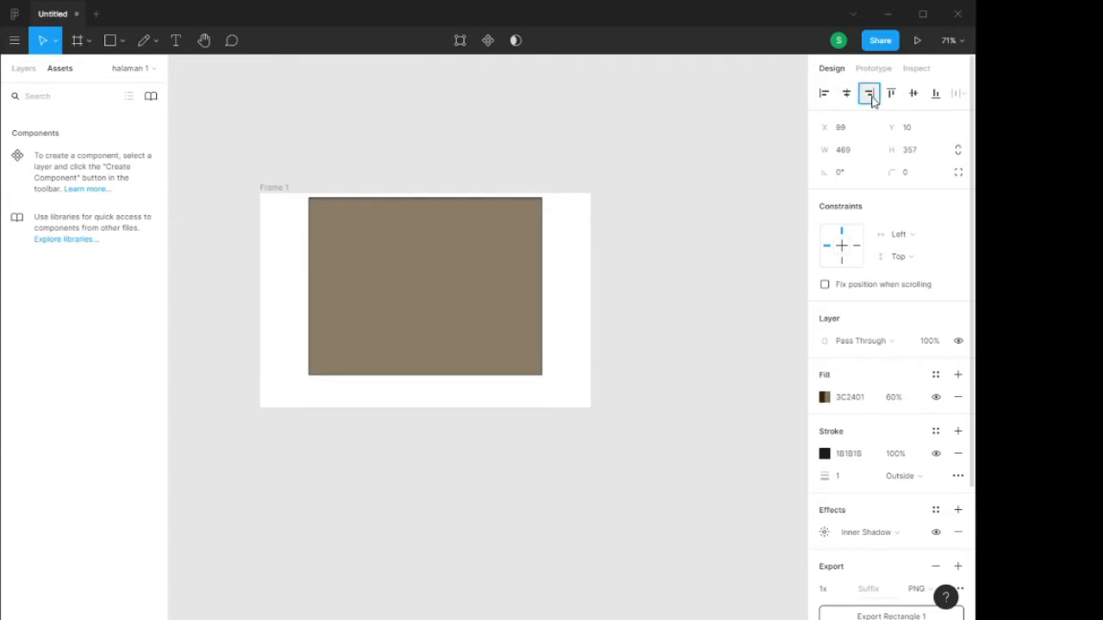
{"action": "left_click", "coordinate": [869, 93]}
{"action": "left_click", "coordinate": [892, 94]}
{"action": "left_click", "coordinate": [913, 94]}
{"action": "left_click", "coordinate": [936, 93]}
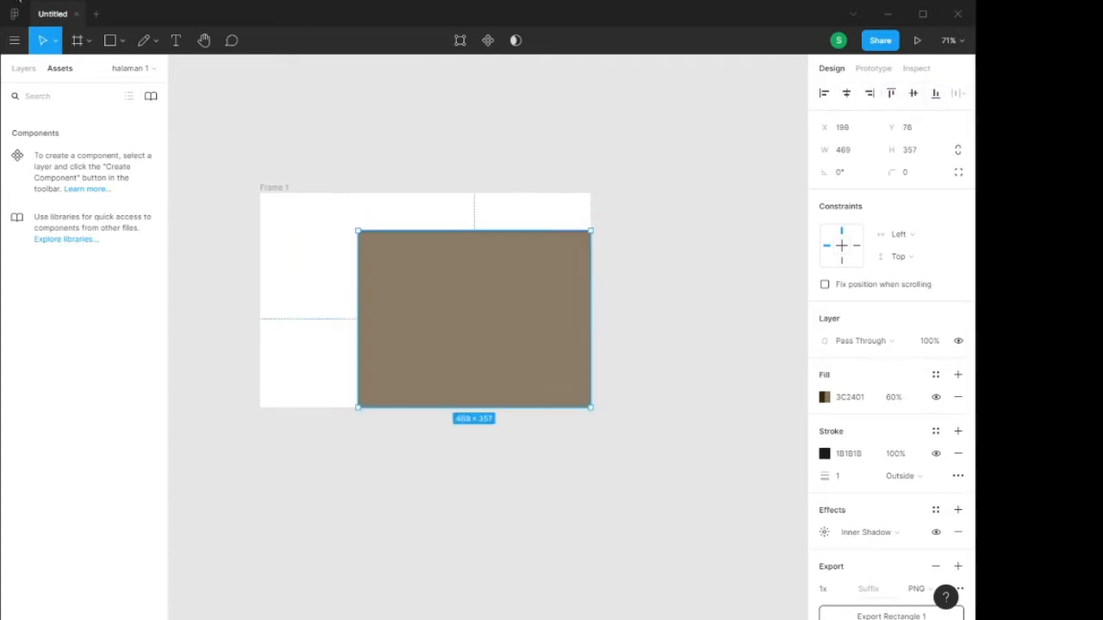
- Draw an arrow about 333 long, rising at about 21° from left of the rectangle into its upper middle
{"action": "key", "text": "p"}
{"action": "left_click", "coordinate": [122, 44]}
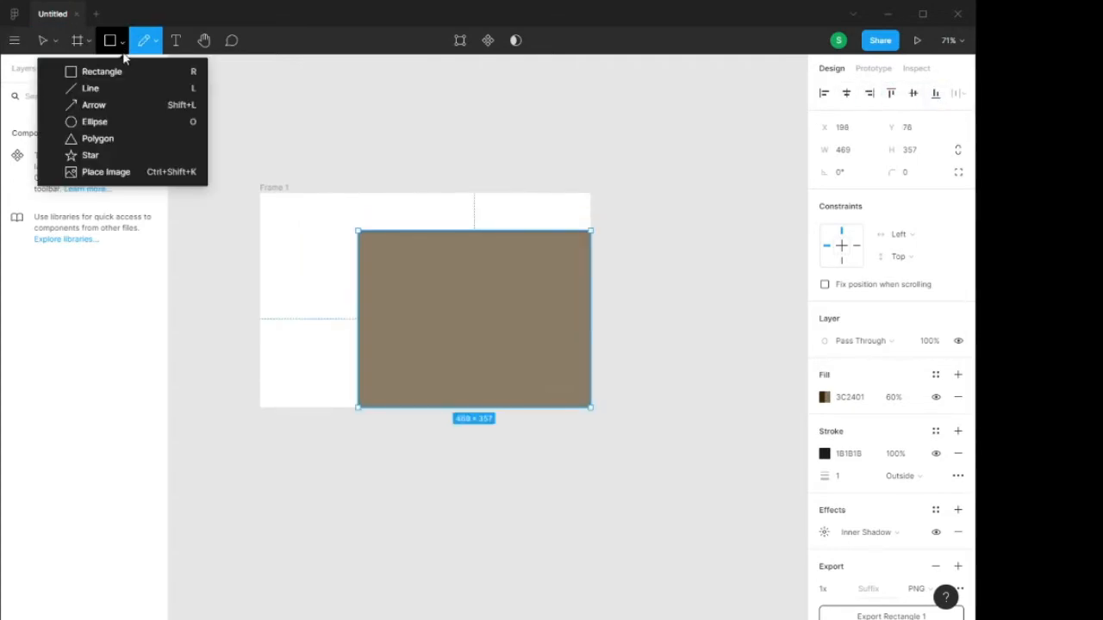
{"action": "left_click", "coordinate": [113, 103]}
{"action": "left_click_drag", "start_coordinate": [330, 338], "coordinate": [483, 283]}
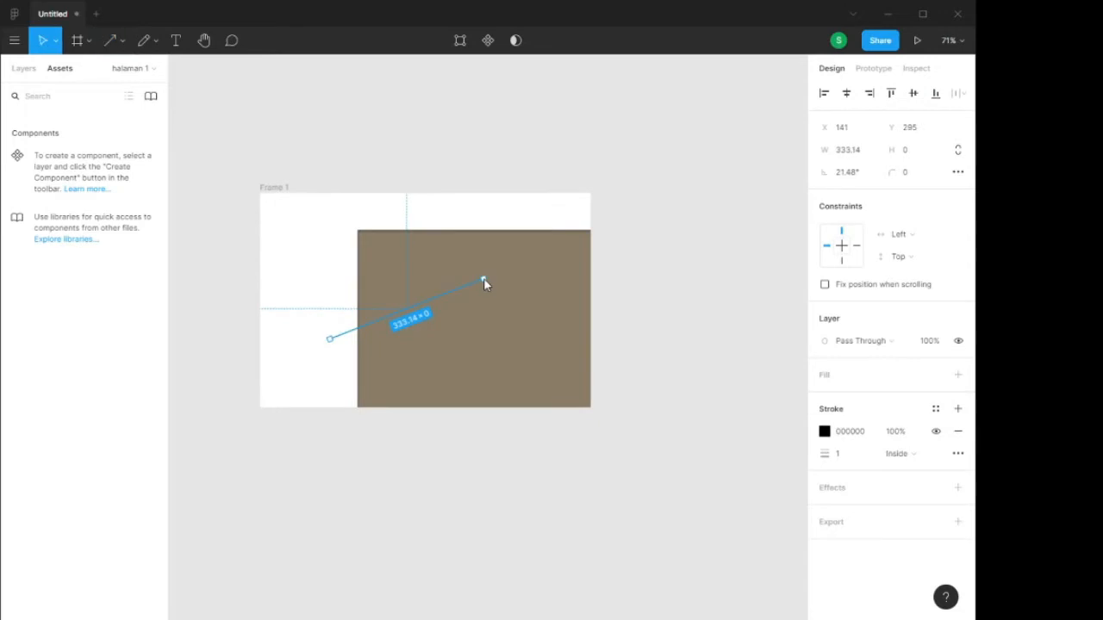
- Draw a triangle about 319 × 290 with the Polygon tool over the arrow and the rectangle's left part
{"action": "left_click", "coordinate": [122, 43]}
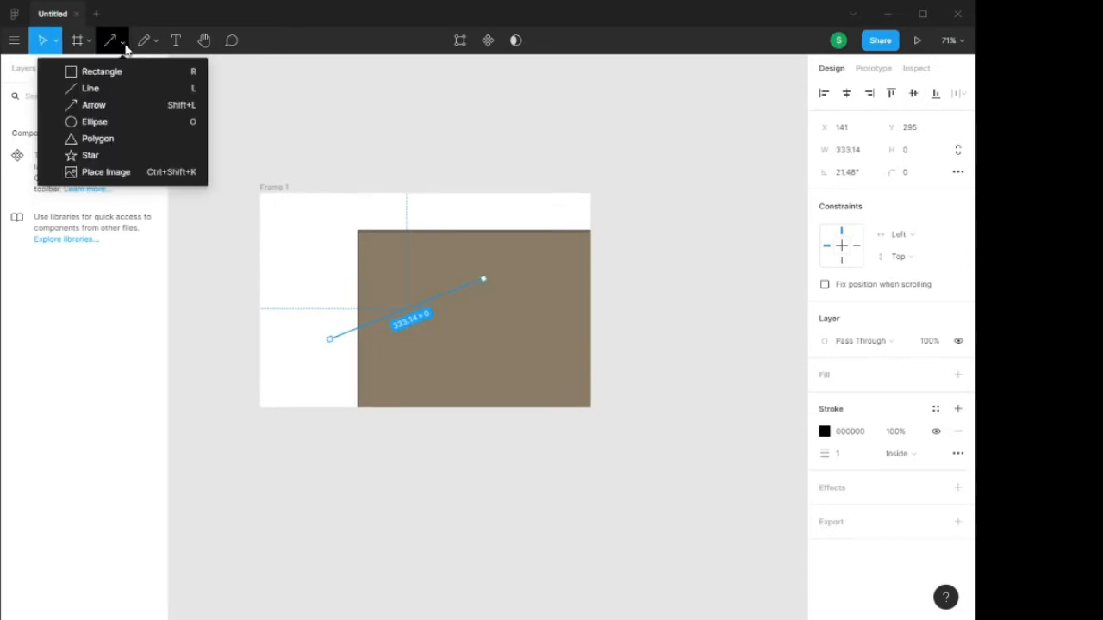
{"action": "left_click", "coordinate": [123, 140]}
{"action": "left_click_drag", "start_coordinate": [330, 257], "coordinate": [488, 401]}
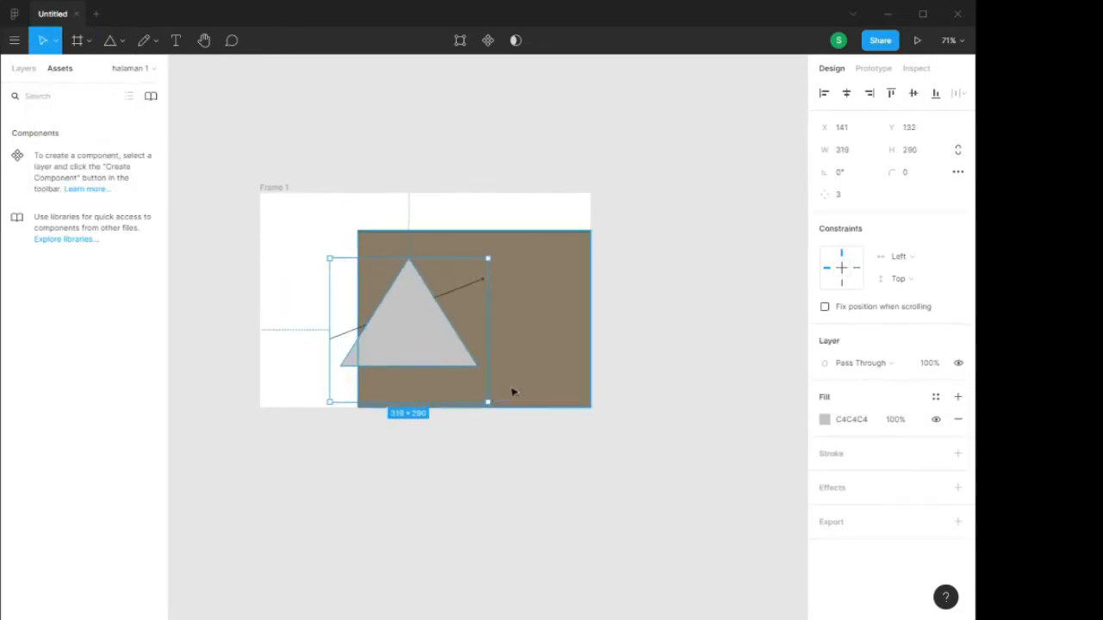
- Set the triangle's fill to dark red 360202 and view its corner smoothing options without changing them
{"action": "left_click", "coordinate": [825, 419]}
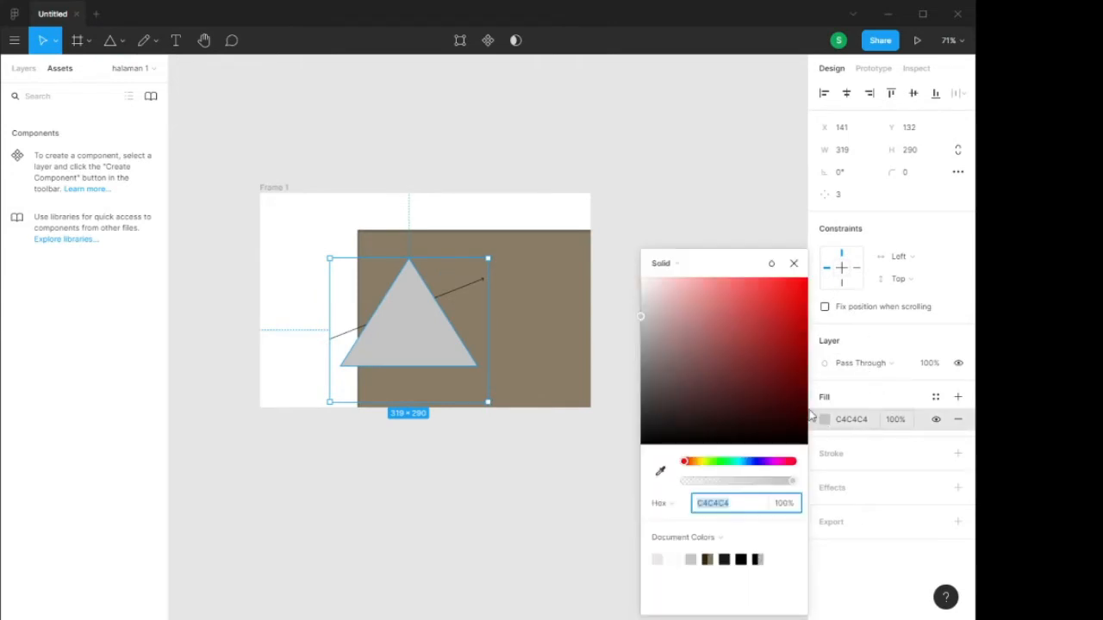
{"action": "left_click", "coordinate": [800, 284]}
{"action": "left_click", "coordinate": [802, 410]}
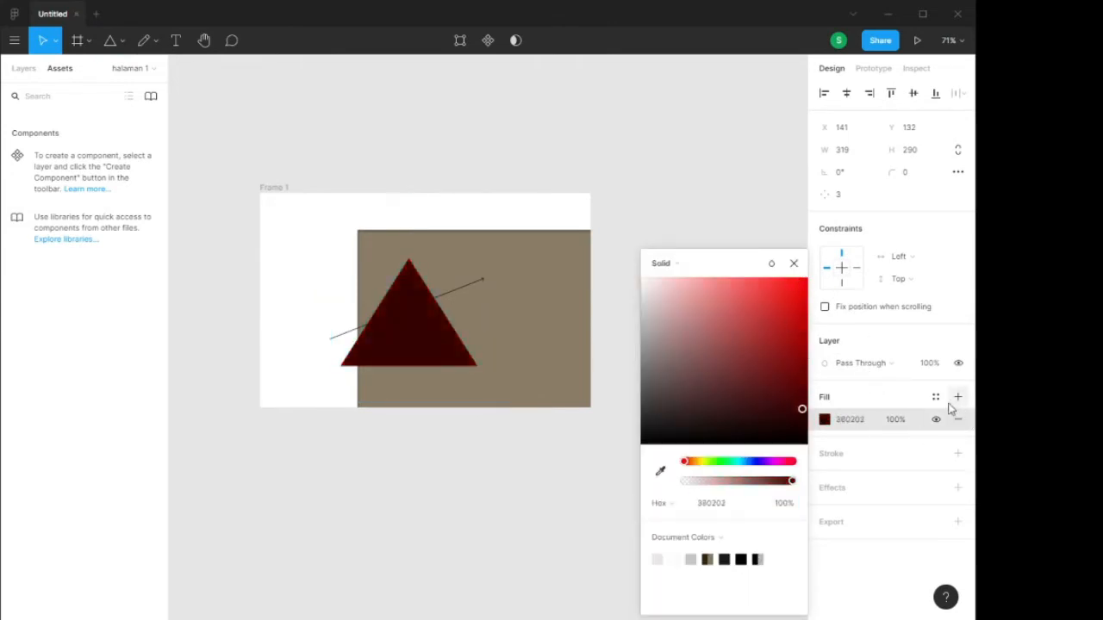
{"action": "left_click", "coordinate": [957, 171]}
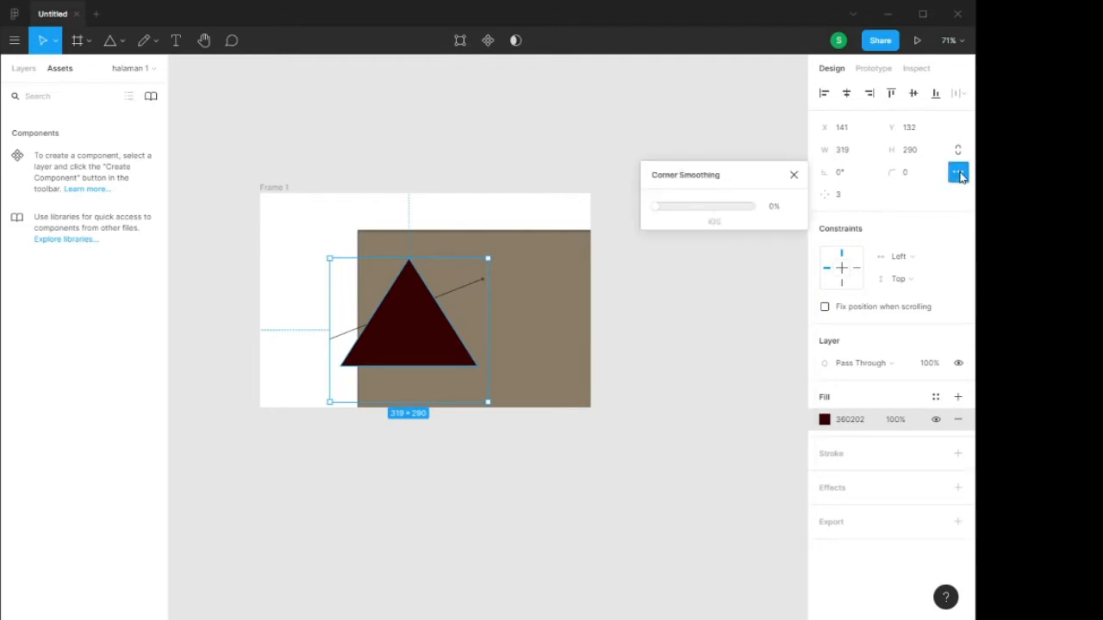
{"action": "left_click", "coordinate": [724, 282]}
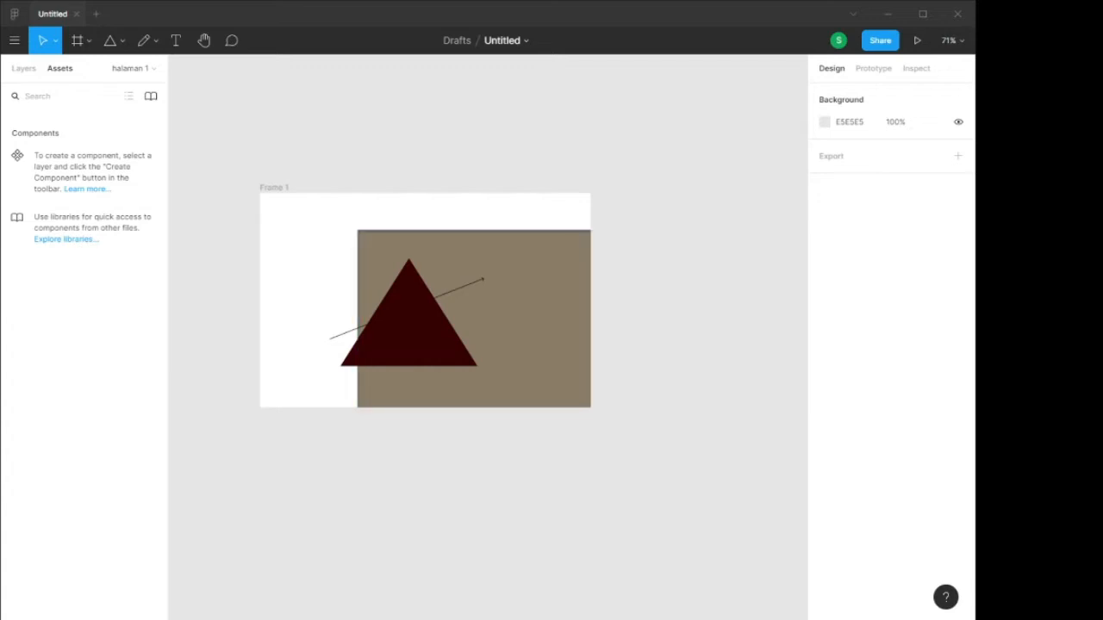
- Delete the brown rectangle and enlarge the triangle from its upper-right corner to about 391 × 319
{"action": "left_click", "coordinate": [392, 258]}
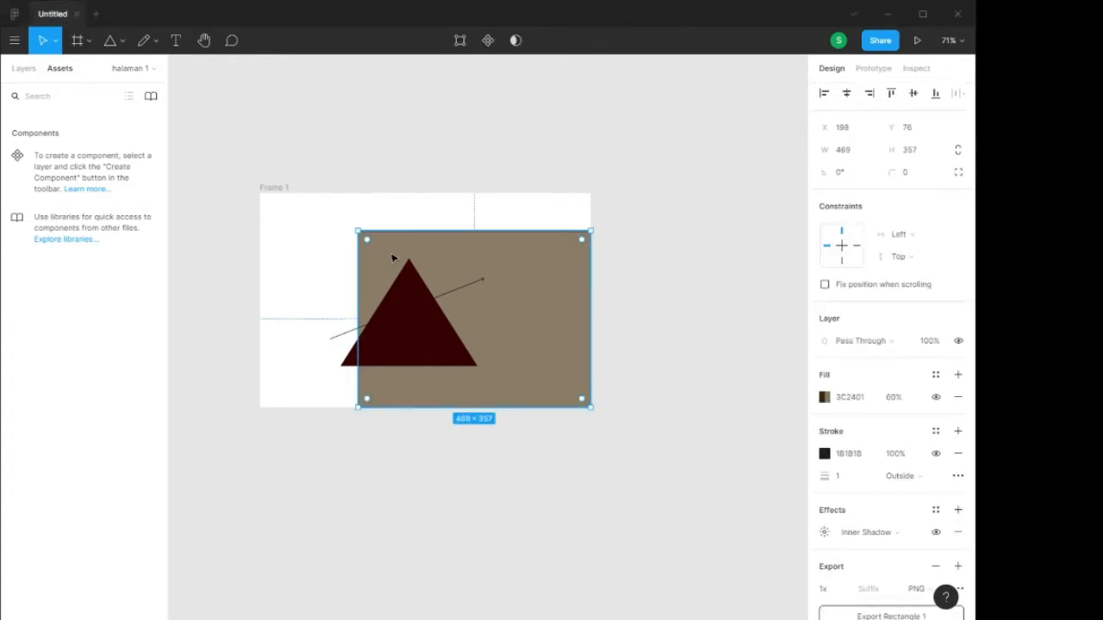
{"action": "key", "text": "Delete"}
{"action": "left_click", "coordinate": [433, 281]}
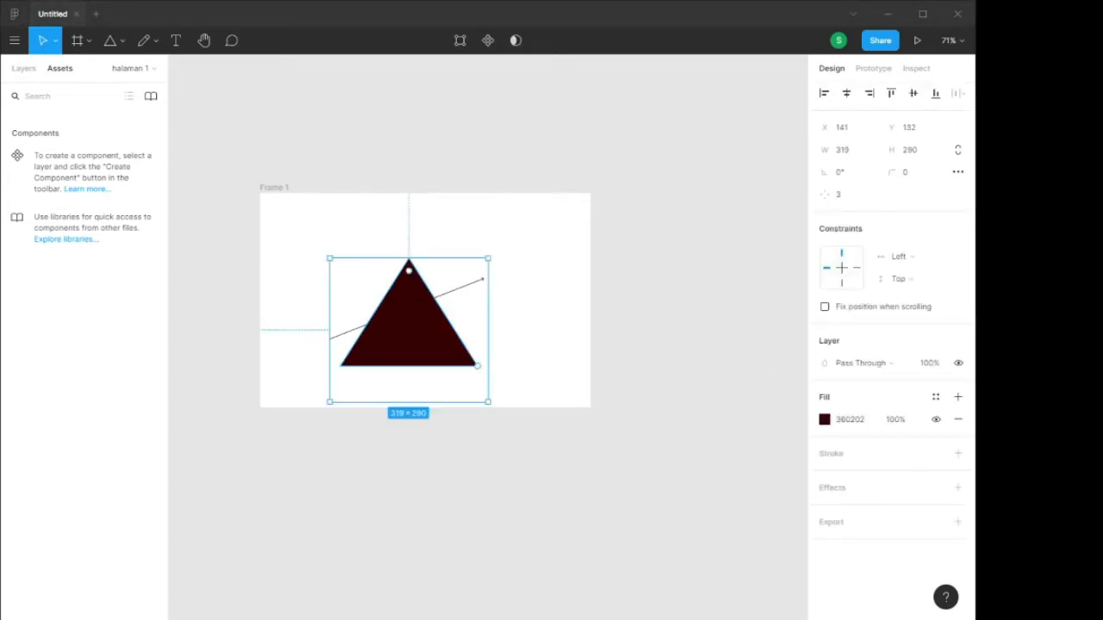
{"action": "left_click_drag", "start_coordinate": [488, 258], "coordinate": [522, 241]}
{"action": "left_click", "coordinate": [325, 202]}
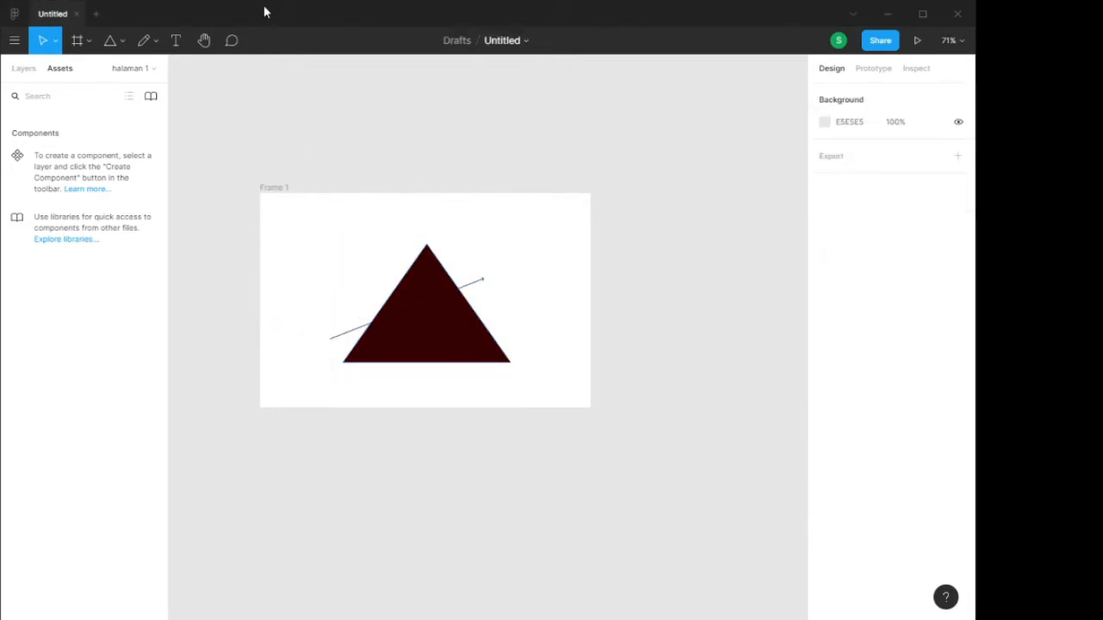
- Try moving the triangle's top point upward in object editing, then undo the move and finish editing
{"action": "left_click", "coordinate": [422, 272]}
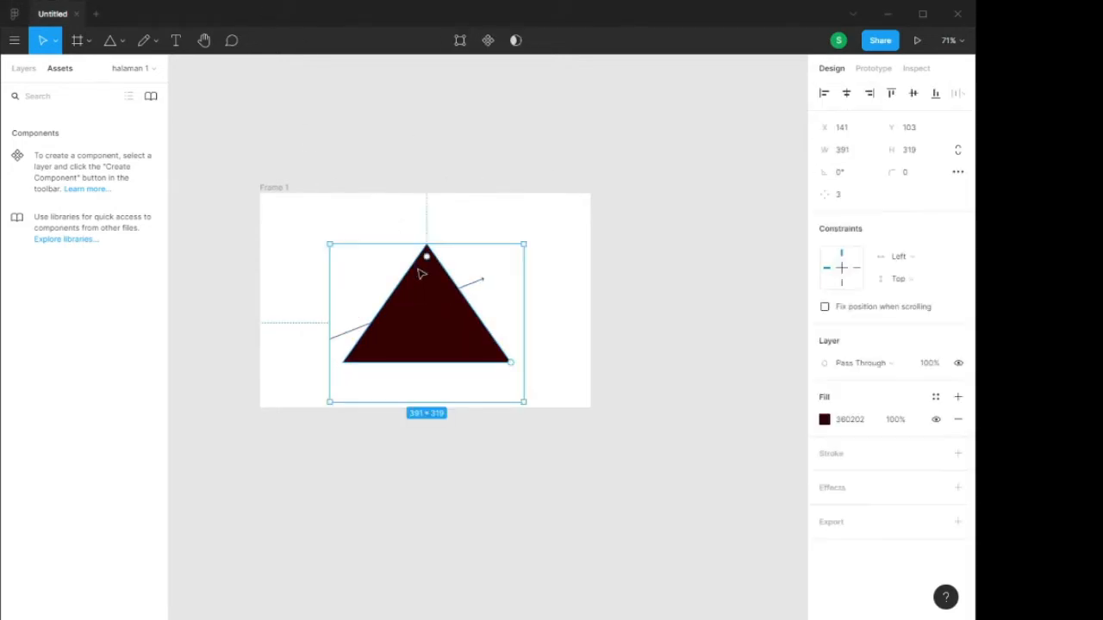
{"action": "left_click", "coordinate": [457, 40]}
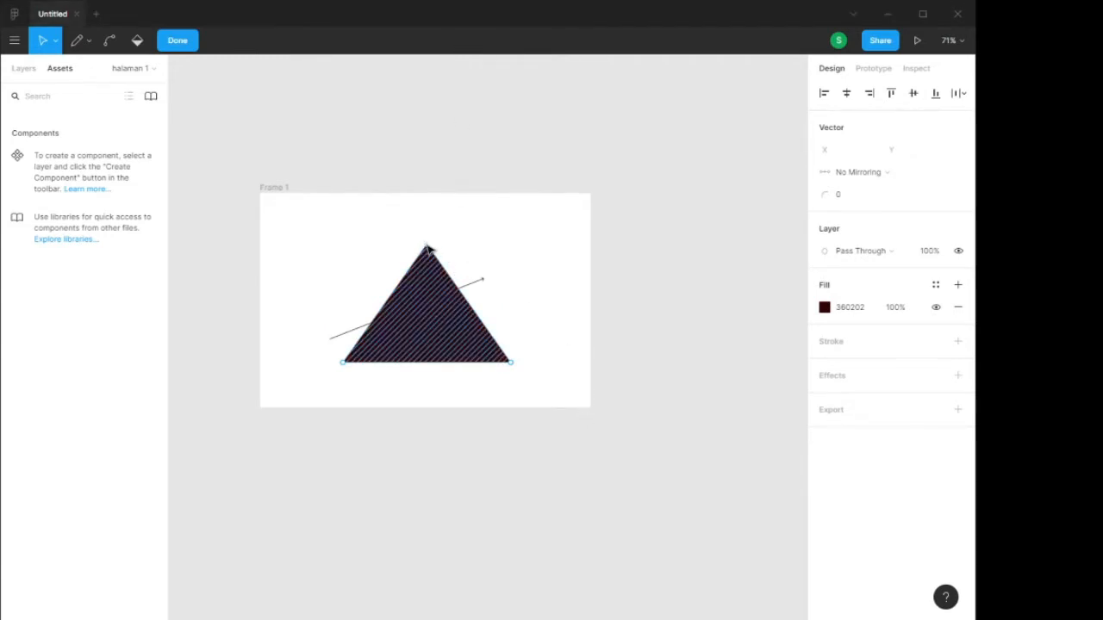
{"action": "mouse_move", "coordinate": [428, 250]}
{"action": "left_mouse_down"}
{"action": "mouse_move", "coordinate": [431, 284]}
{"action": "mouse_move", "coordinate": [475, 226]}
{"action": "mouse_move", "coordinate": [564, 222]}
{"action": "mouse_move", "coordinate": [349, 247]}
{"action": "mouse_move", "coordinate": [371, 219]}
{"action": "mouse_move", "coordinate": [440, 231]}
{"action": "left_mouse_up"}
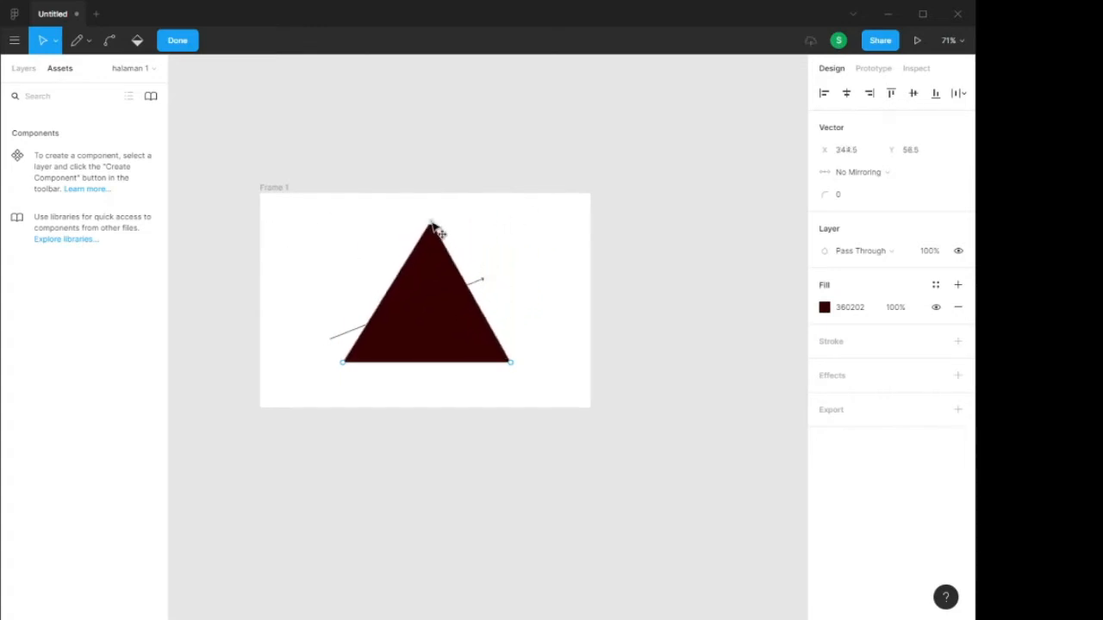
{"action": "key", "text": "ctrl+z"}
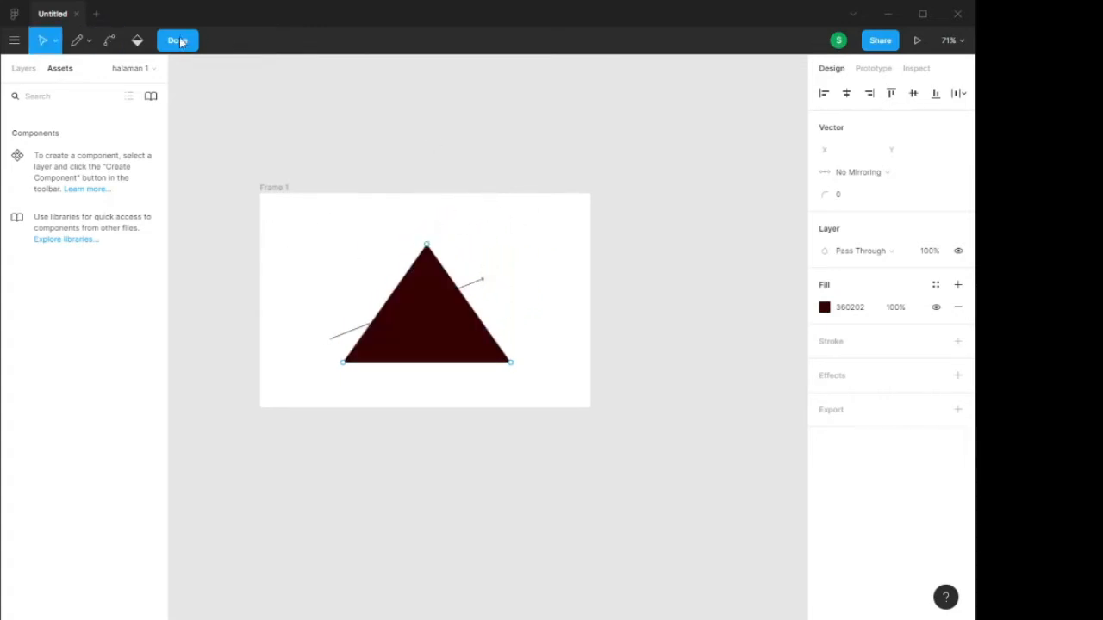
{"action": "left_click", "coordinate": [178, 42]}
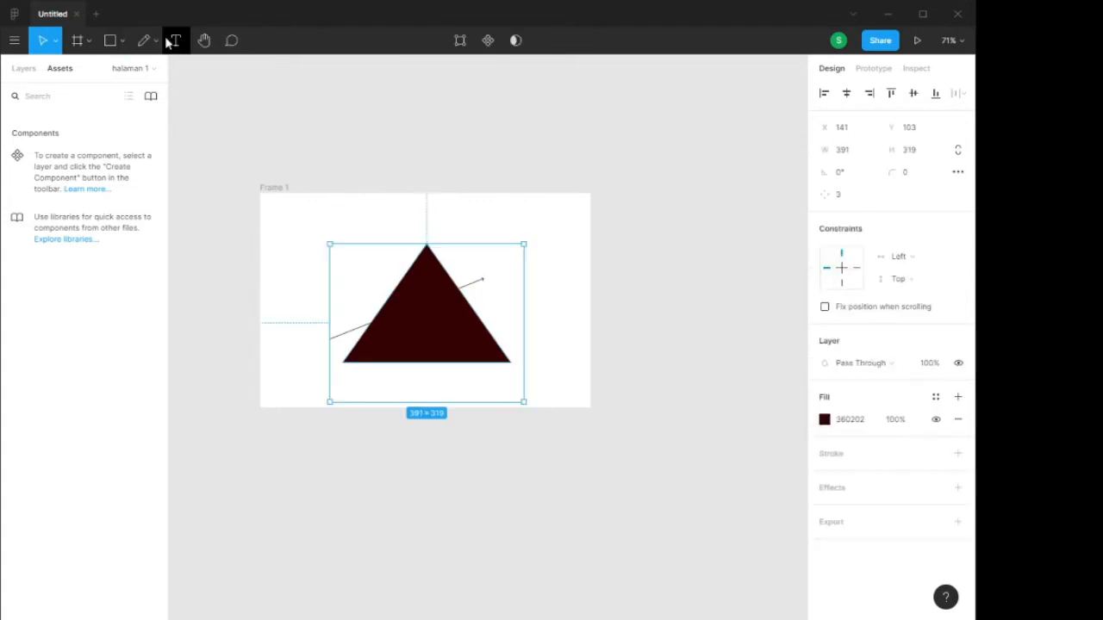
- Turn the triangle into a component and enlarge it to about 488 × 342, shifting it slightly upward
{"action": "left_click", "coordinate": [488, 42]}
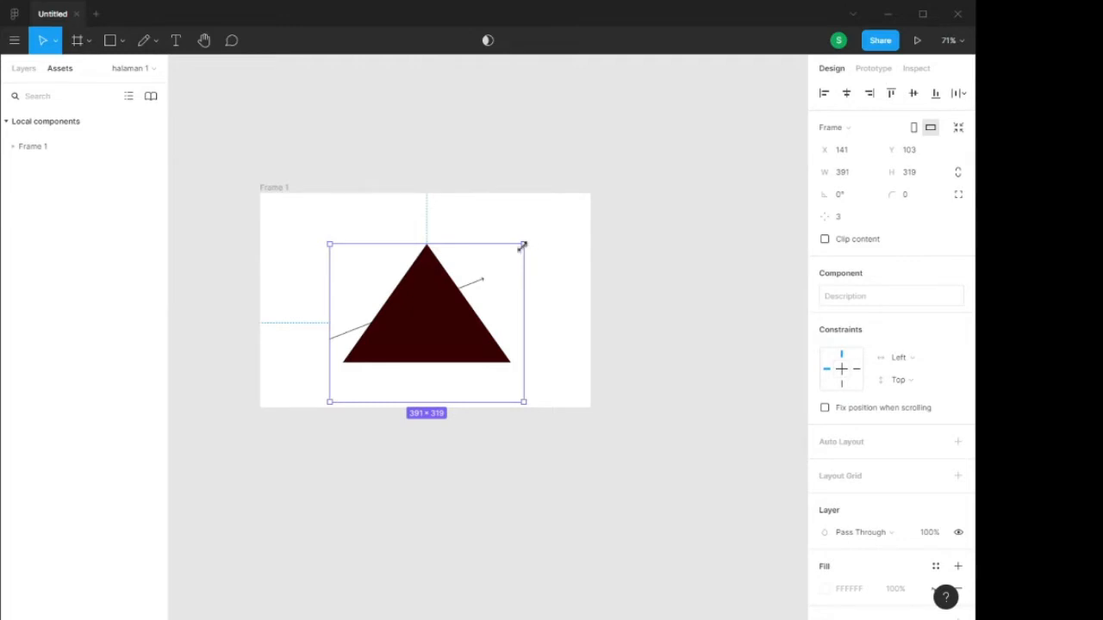
{"action": "left_click_drag", "start_coordinate": [522, 247], "coordinate": [572, 232]}
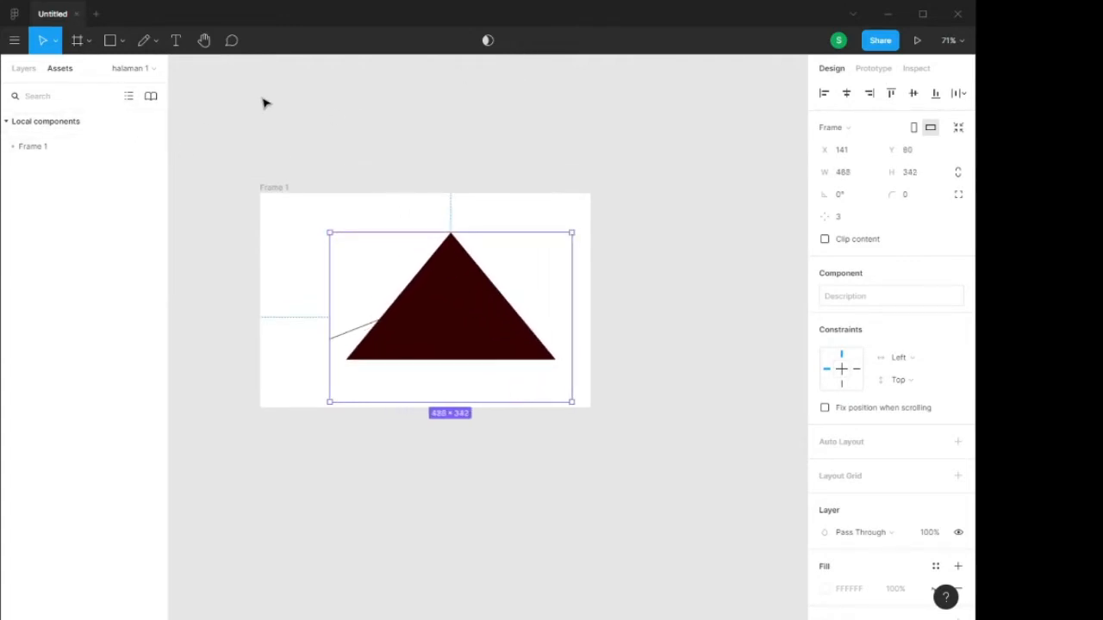
{"action": "left_click_drag", "start_coordinate": [488, 284], "coordinate": [488, 279]}
{"action": "left_click", "coordinate": [520, 189]}
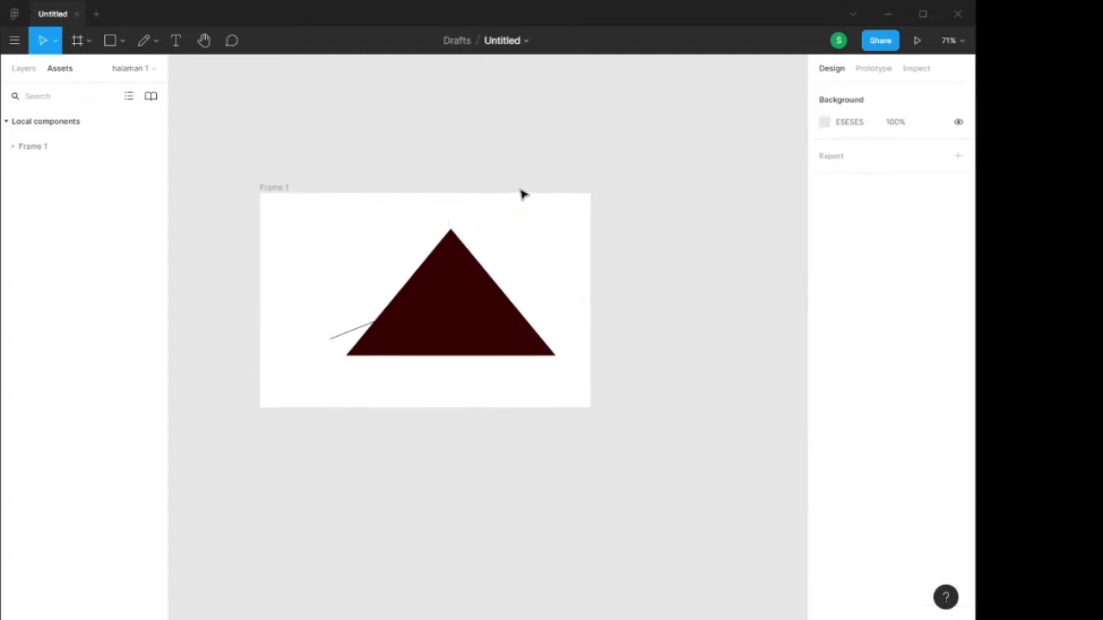
- Delete the triangle component and draw a rectangle about 304 × 229 over the arrow
{"action": "left_click", "coordinate": [411, 308]}
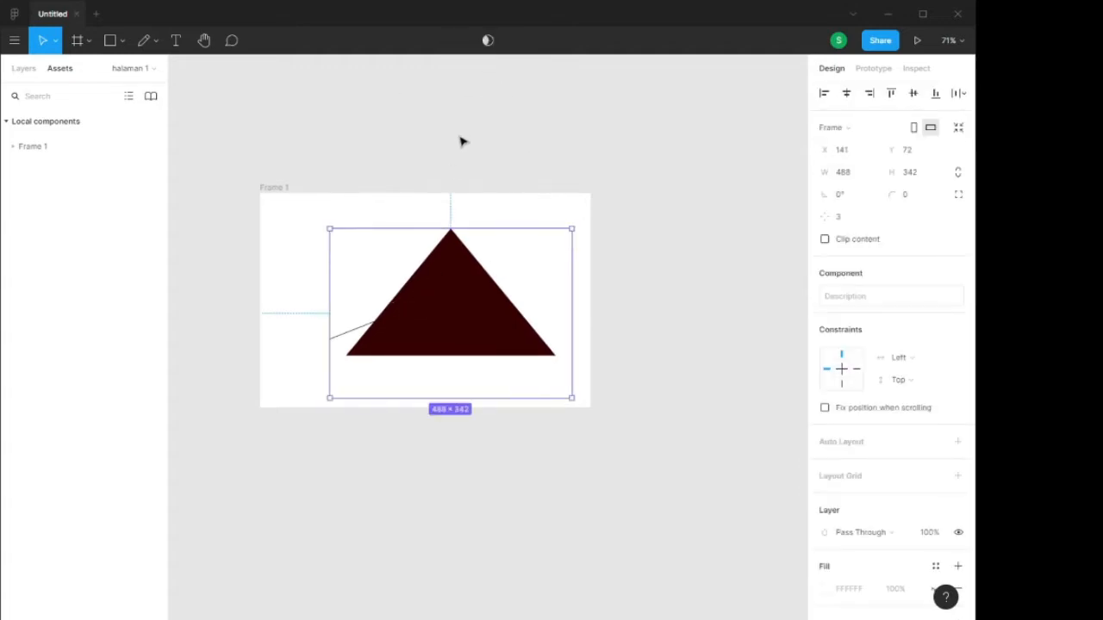
{"action": "key", "text": "Delete"}
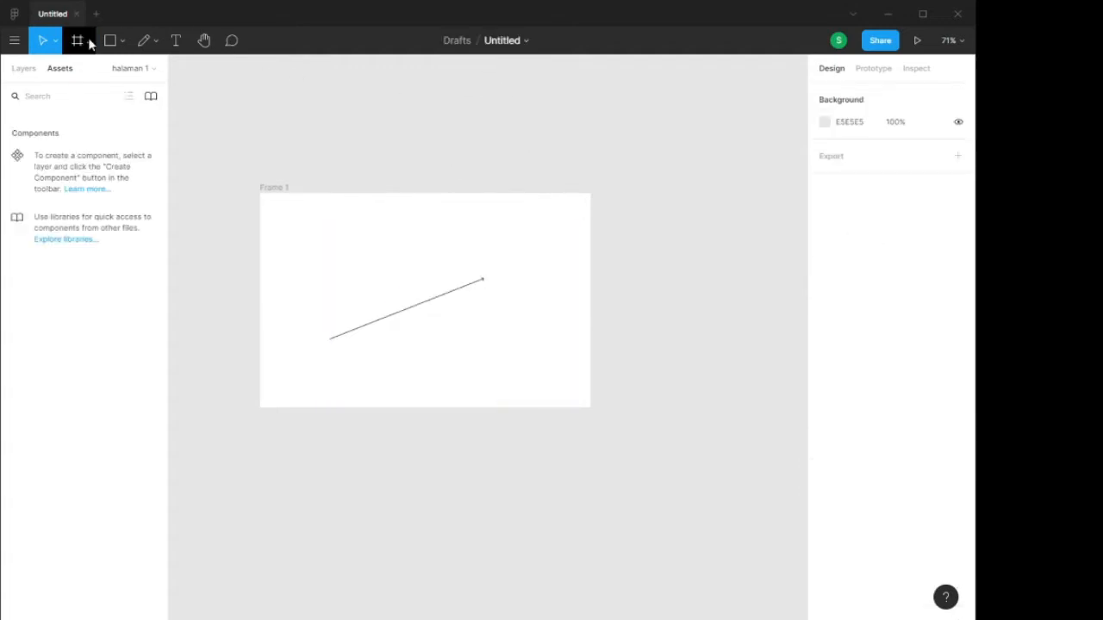
{"action": "left_click", "coordinate": [122, 41]}
{"action": "left_click", "coordinate": [89, 72]}
{"action": "left_click_drag", "start_coordinate": [359, 248], "coordinate": [511, 362]}
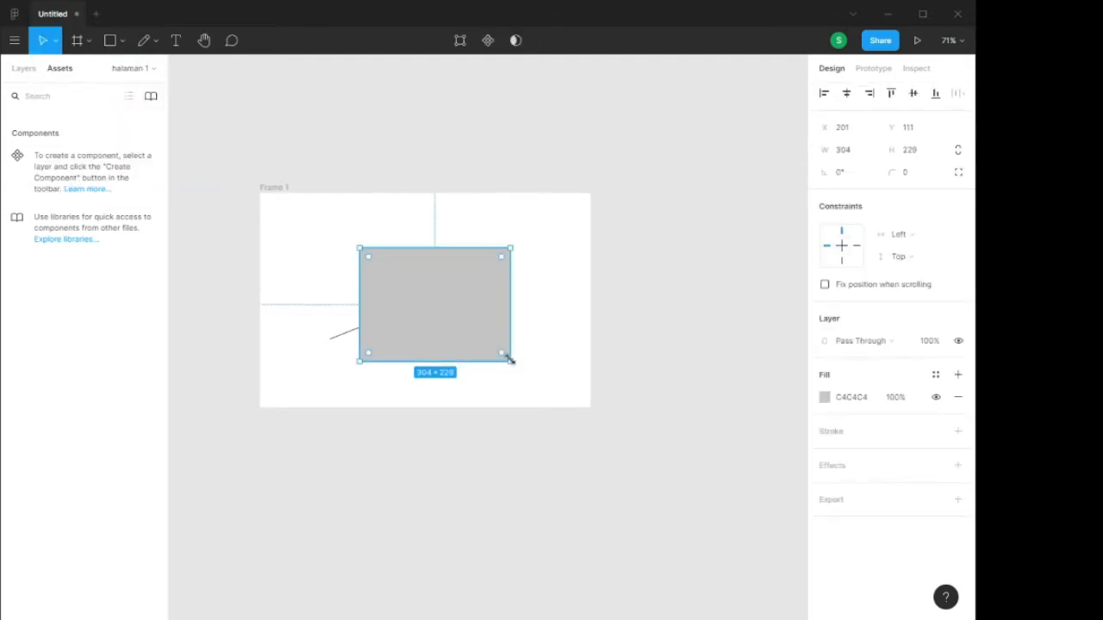
- Use the grey rectangle as a mask and round its corners to a radius of 114.5
{"action": "left_click", "coordinate": [516, 43]}
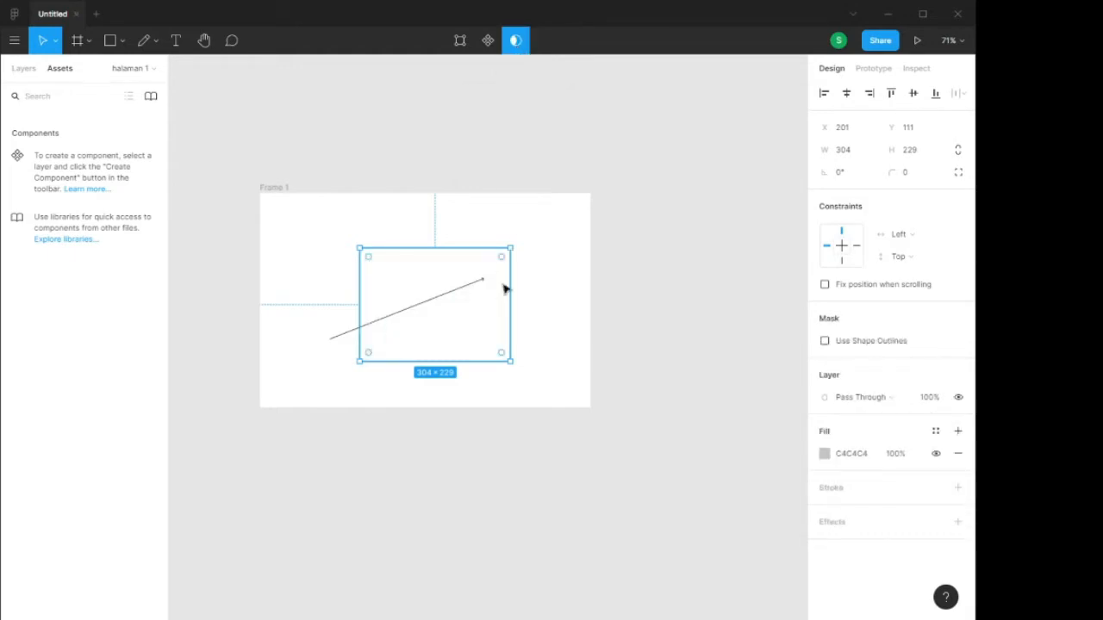
{"action": "left_click_drag", "start_coordinate": [504, 258], "coordinate": [422, 287]}
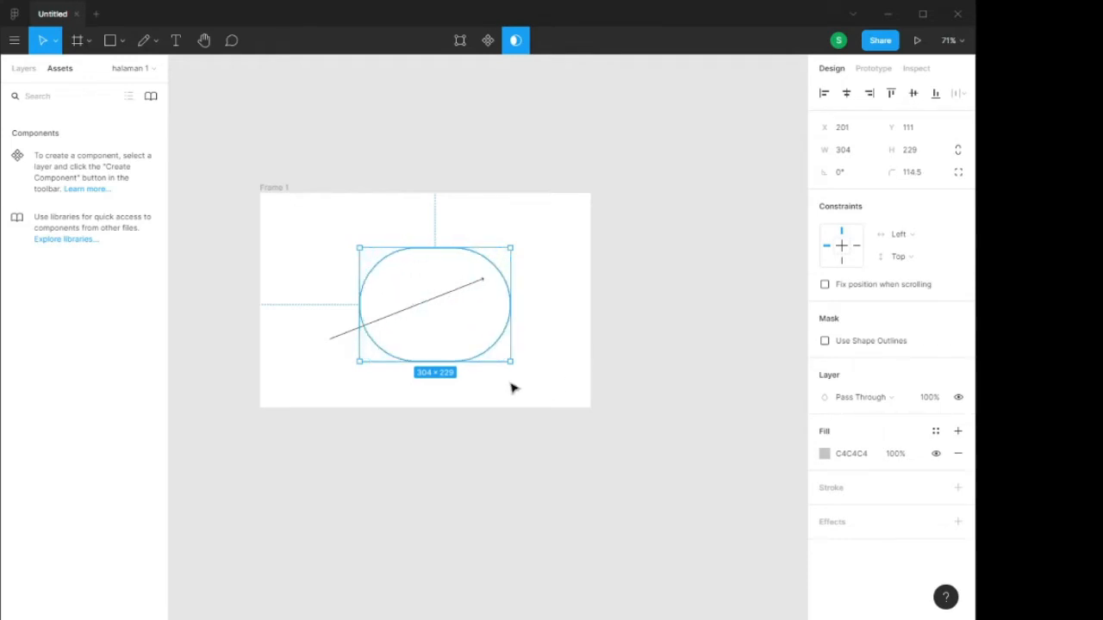
{"action": "left_click", "coordinate": [542, 350]}
- Turn off the mask on the rounded rectangle and reselect the shape
{"action": "left_click", "coordinate": [465, 277]}
{"action": "left_click", "coordinate": [517, 40]}
{"action": "left_click", "coordinate": [556, 282]}
{"action": "left_click", "coordinate": [474, 288]}
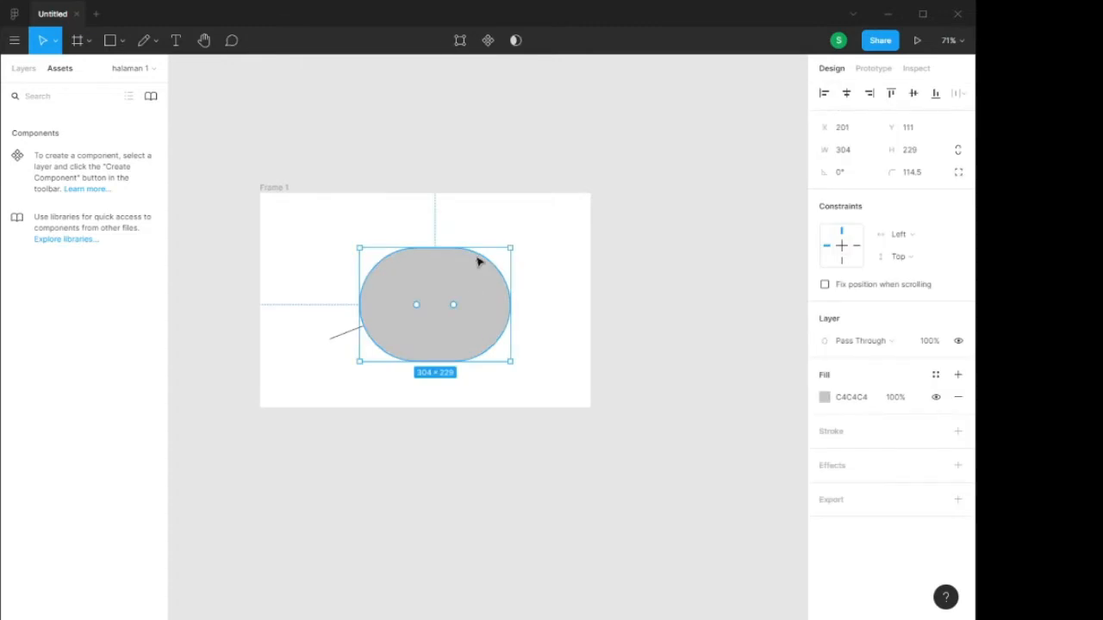
- Reduce the grey rounded shape's height to 201, move it left and slightly upward within the frame, and deselect it
{"action": "left_click_drag", "start_coordinate": [433, 251], "coordinate": [433, 264]}
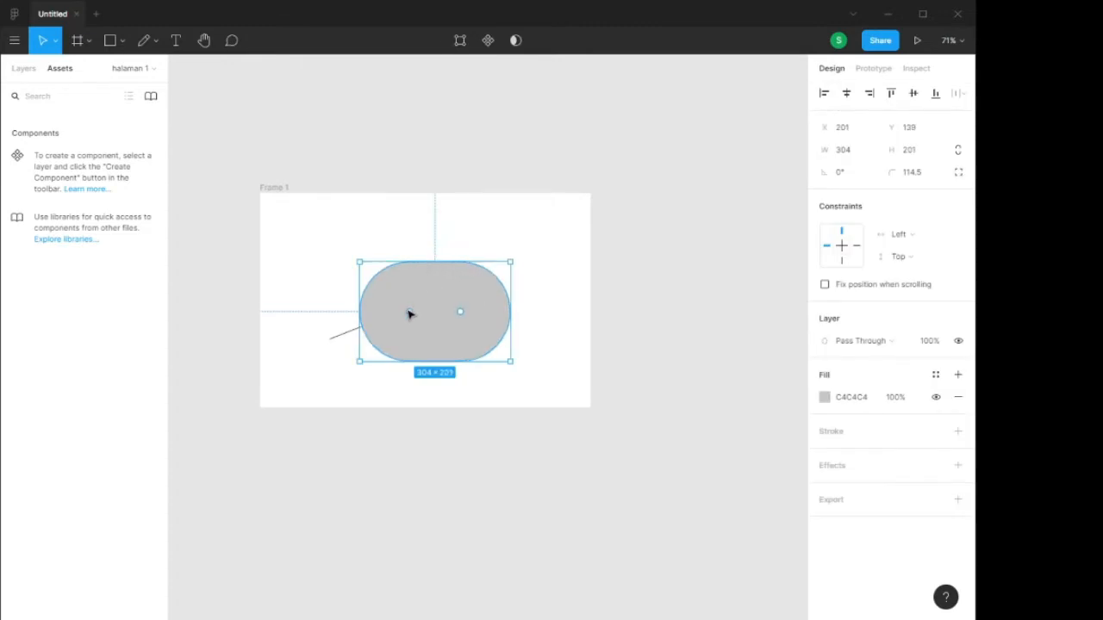
{"action": "left_click_drag", "start_coordinate": [408, 313], "coordinate": [354, 302]}
{"action": "left_click", "coordinate": [566, 246]}
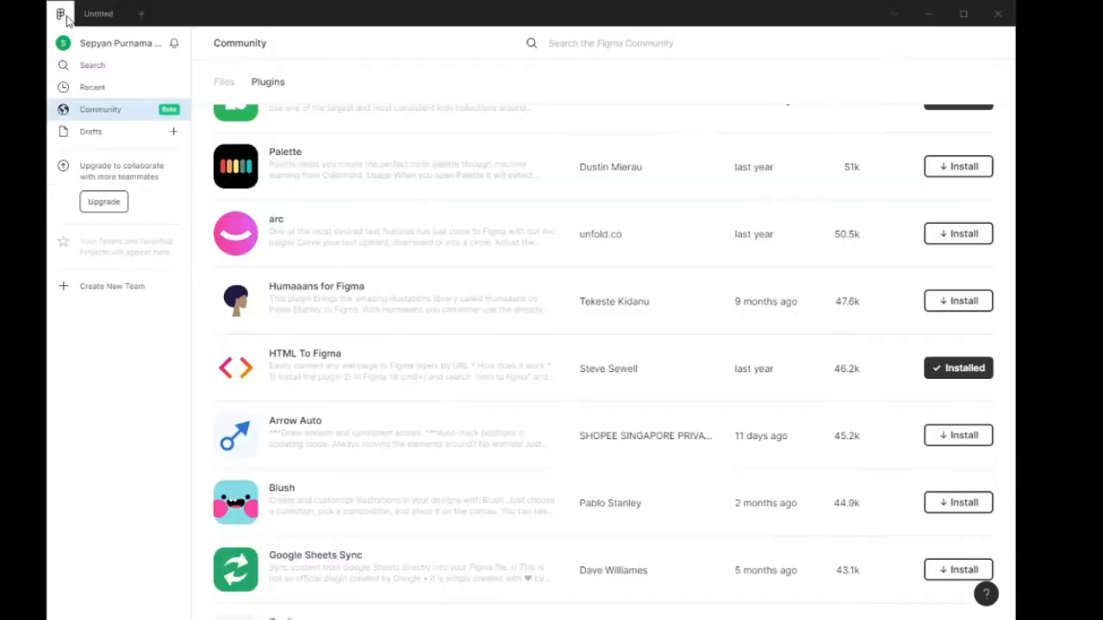
- Browse the plugin list in the Figma Community
{"action": "left_click", "coordinate": [124, 91]}
{"action": "left_click", "coordinate": [118, 108]}
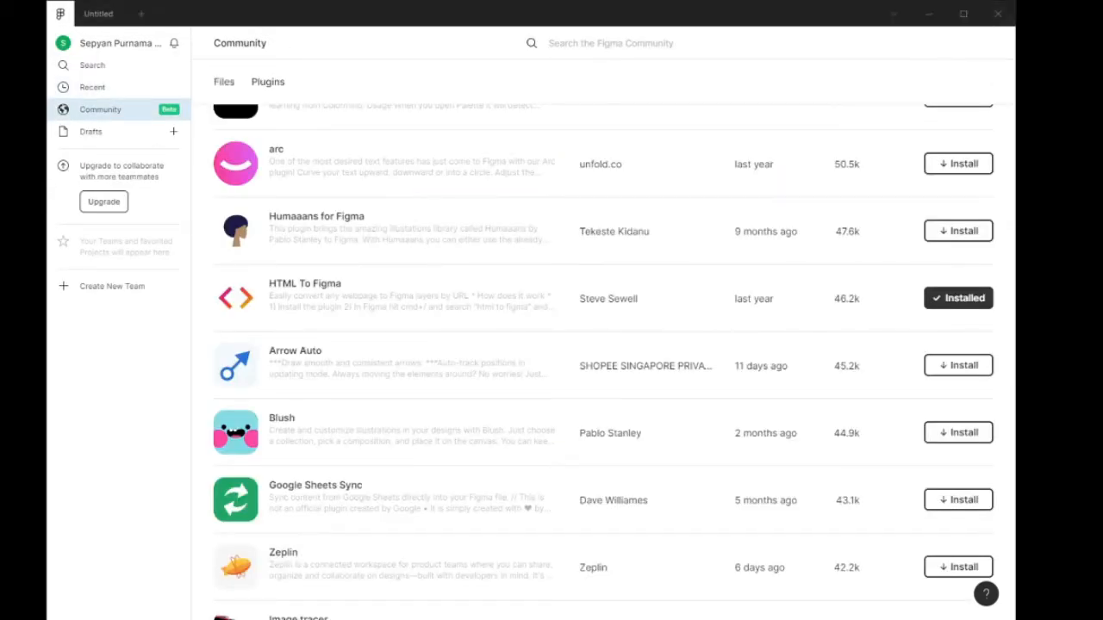
{"action": "left_click", "coordinate": [225, 82]}
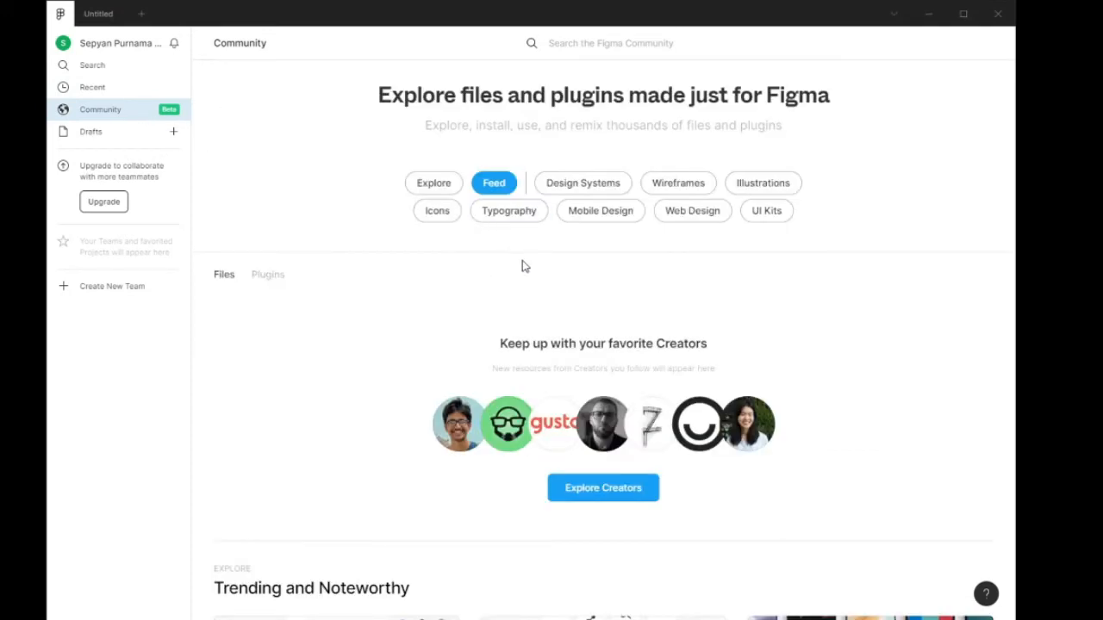
{"action": "left_click", "coordinate": [267, 274]}
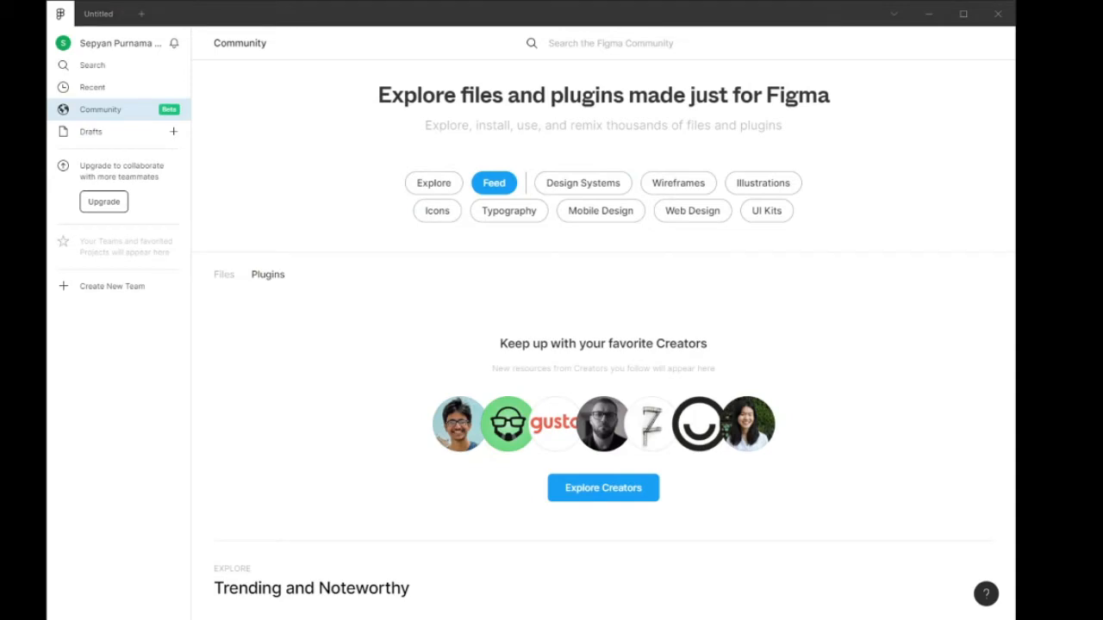
{"action": "scroll", "coordinate": [603, 362], "scroll_direction": "down", "scroll_amount": 20}
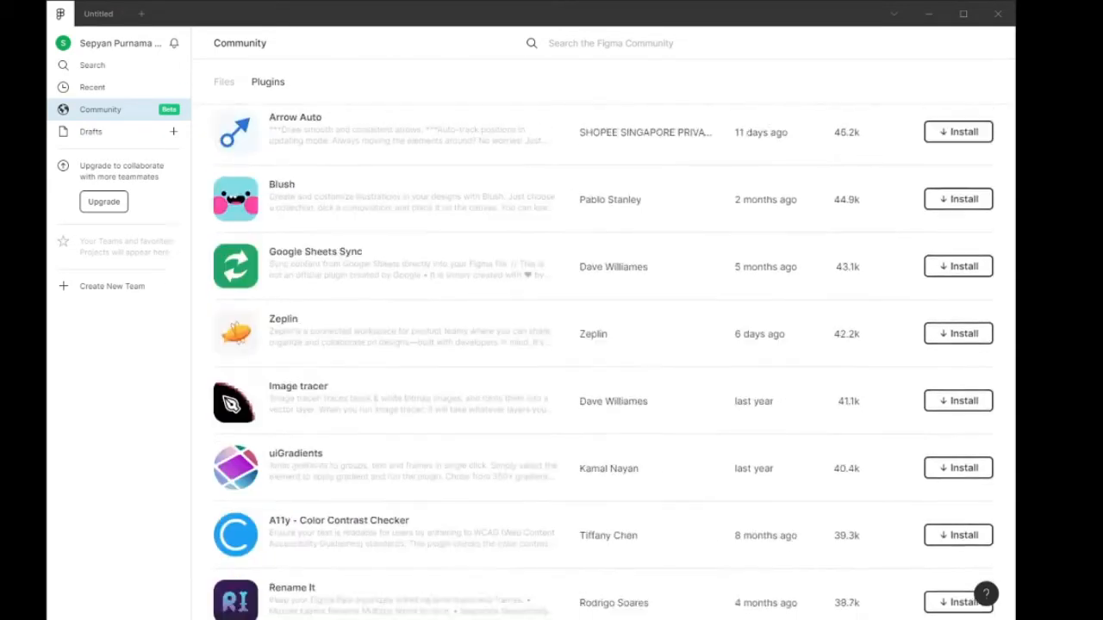
{"action": "scroll", "coordinate": [603, 362], "scroll_direction": "down", "scroll_amount": 12}
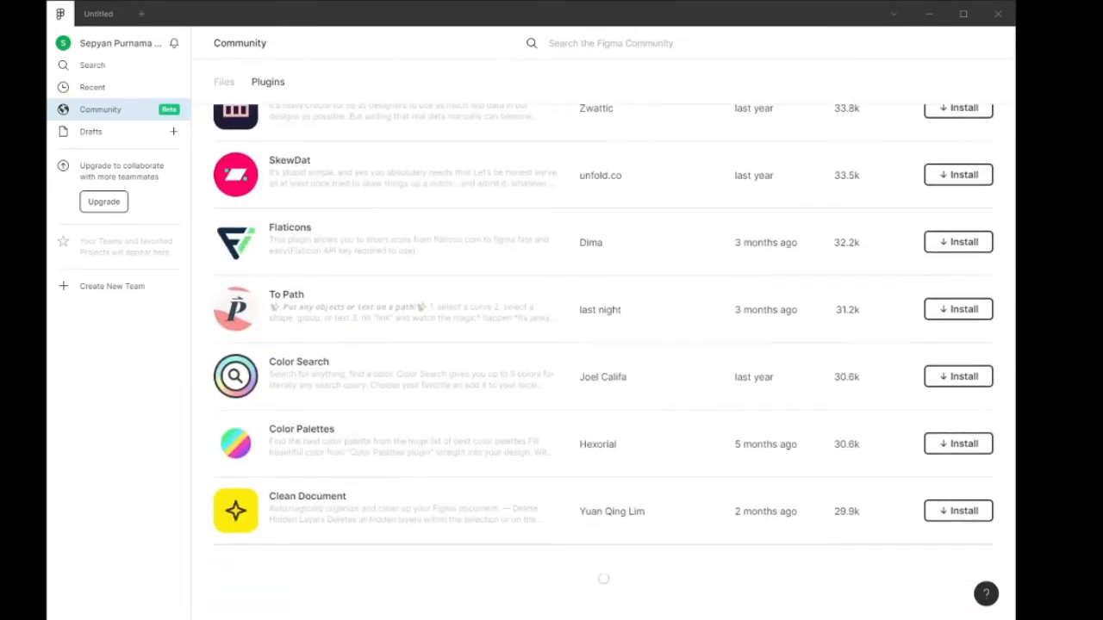
{"action": "scroll", "coordinate": [603, 362], "scroll_direction": "up", "scroll_amount": 20}
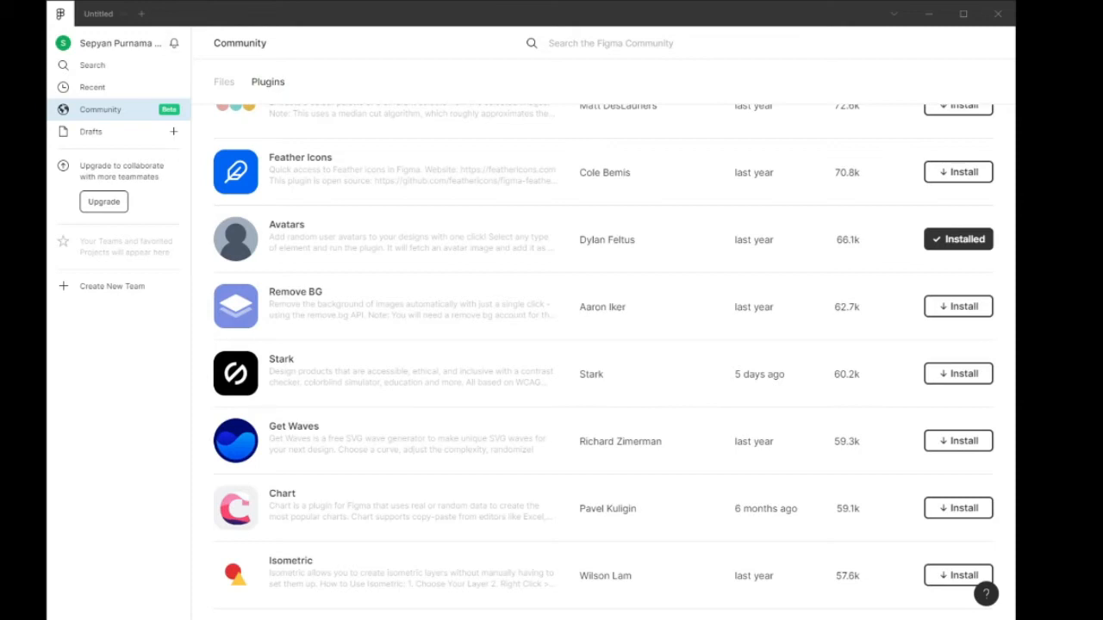
- Close the Untitled practice file and create a new blank design file
{"action": "left_click", "coordinate": [102, 13]}
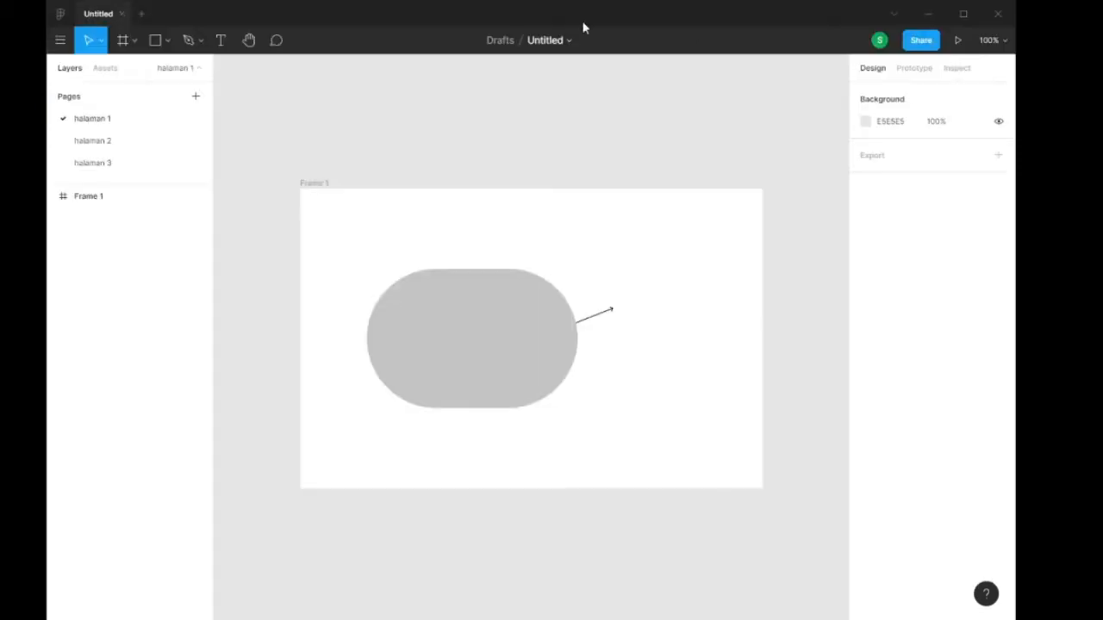
{"action": "left_click", "coordinate": [123, 14]}
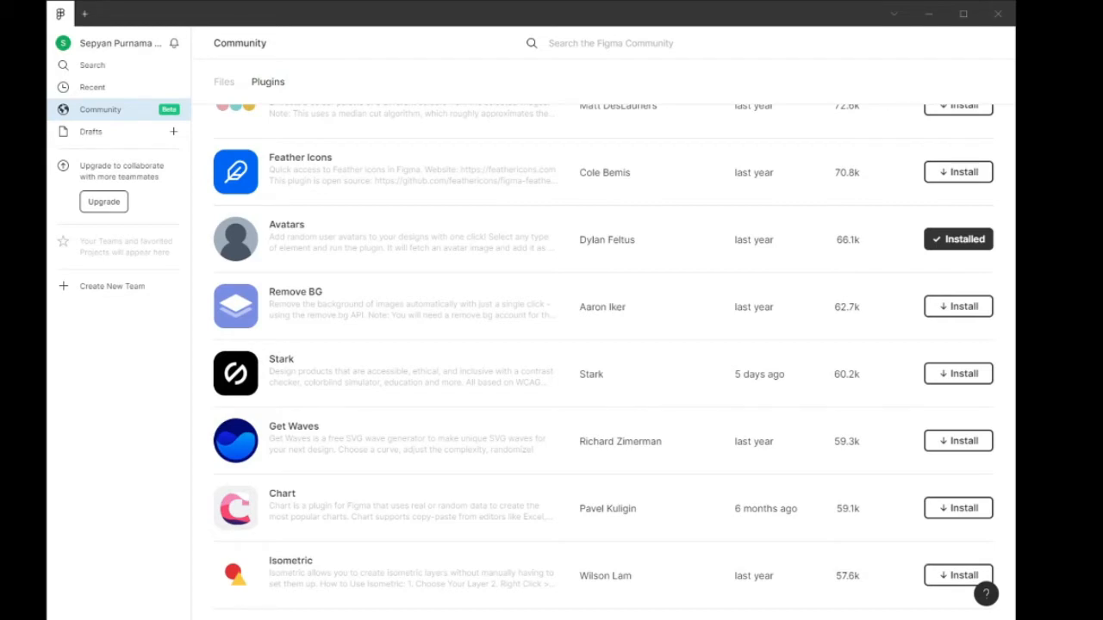
{"action": "left_click", "coordinate": [85, 13]}
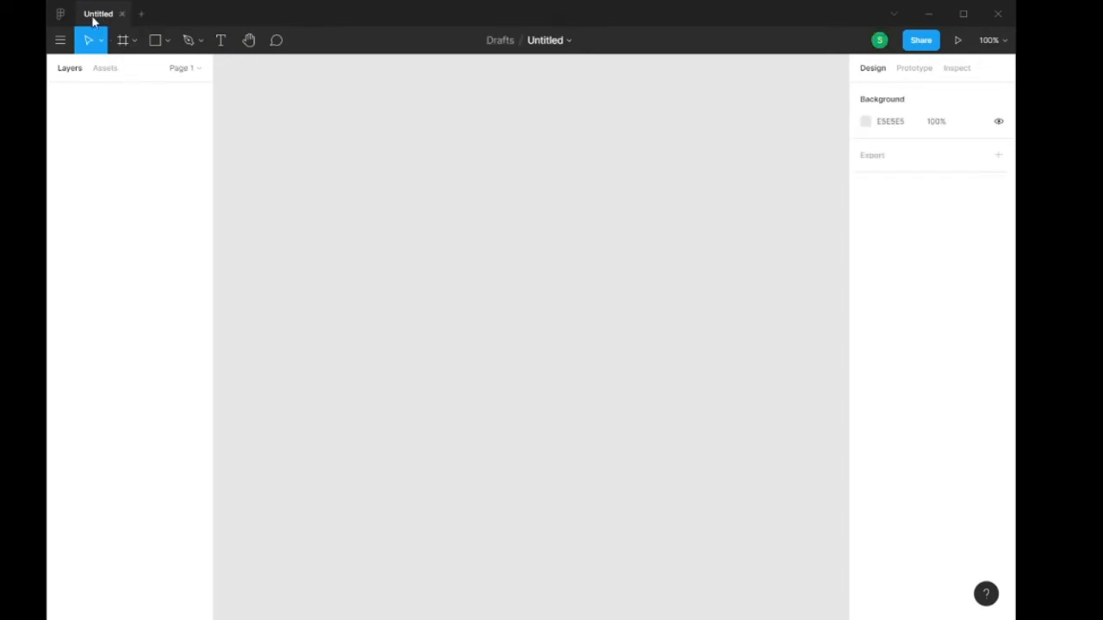
- Rename the new design file as Project
{"action": "left_click", "coordinate": [565, 43]}
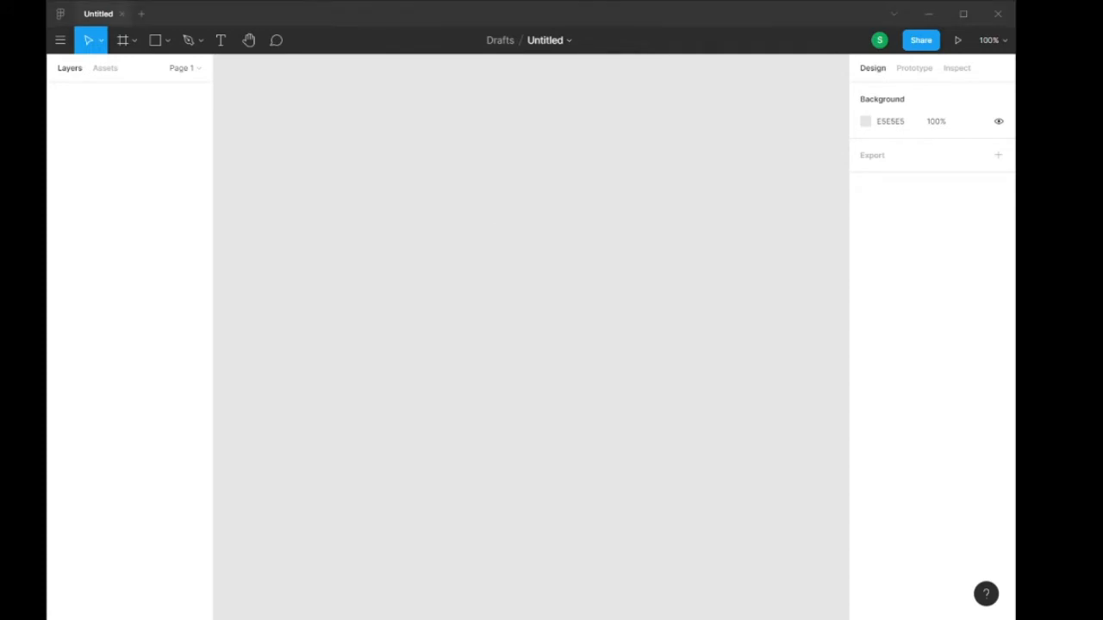
{"action": "double_click", "coordinate": [539, 41]}
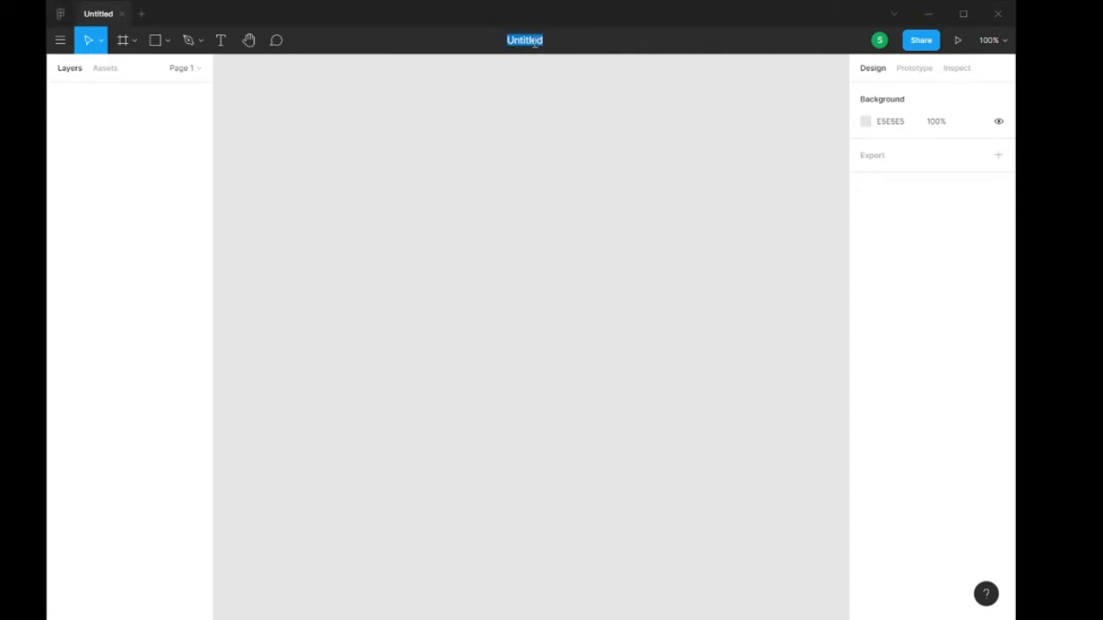
{"action": "type", "text": "Project"}
{"action": "left_click", "coordinate": [539, 275]}
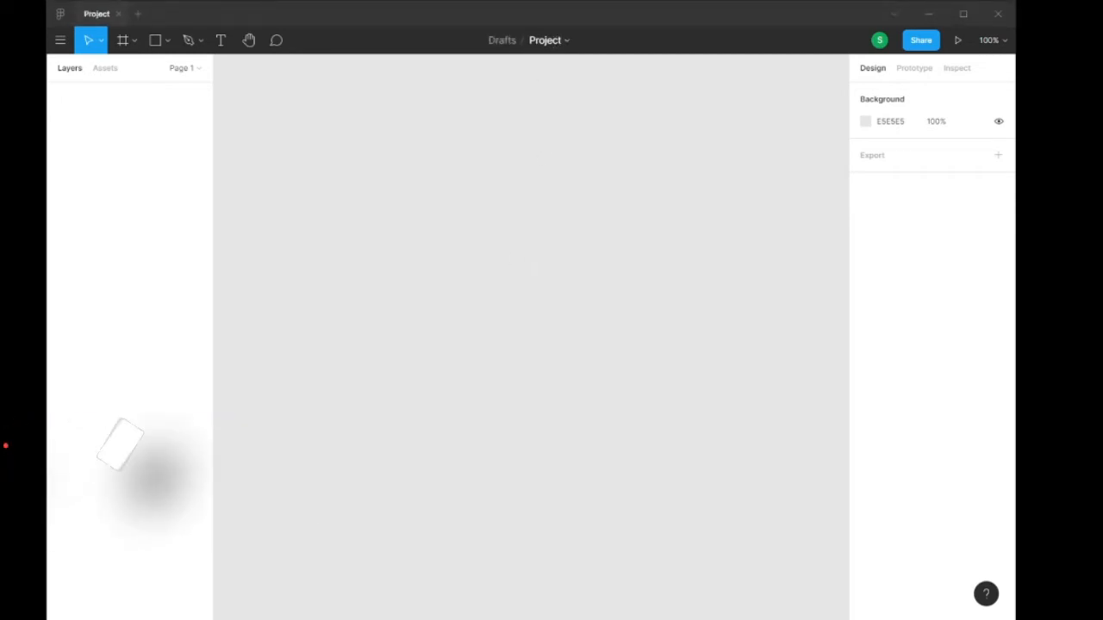
- Draw a frame about 741 × 385 on the canvas and set its size to 1980 × 1021
{"action": "left_click", "coordinate": [123, 39]}
{"action": "left_click_drag", "start_coordinate": [268, 81], "coordinate": [782, 348]}
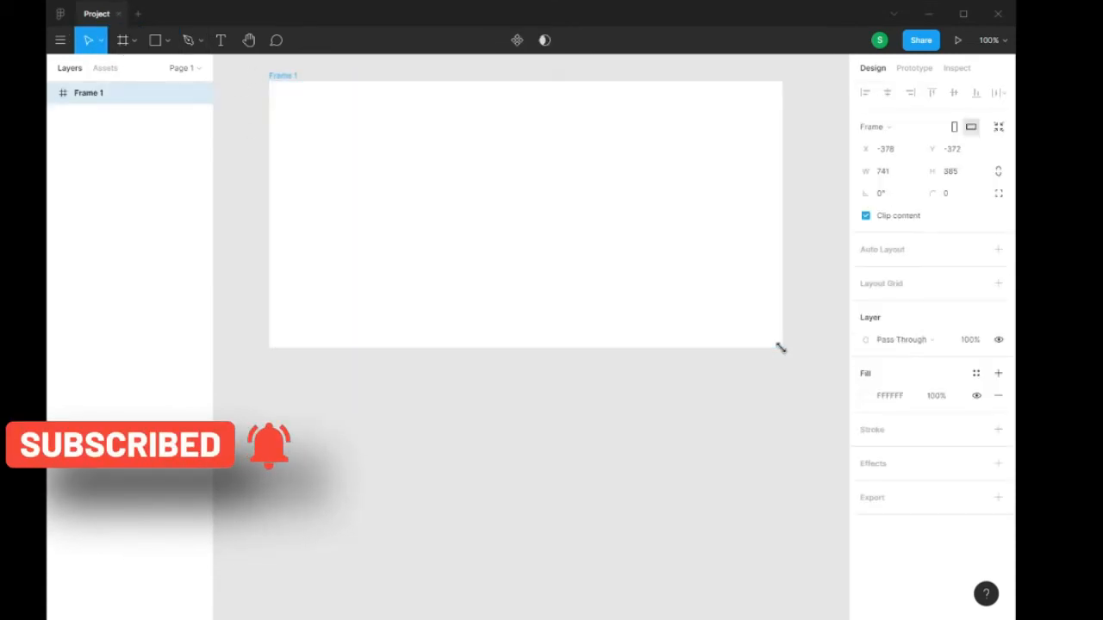
{"action": "left_click", "coordinate": [902, 176]}
{"action": "type", "text": "198"}
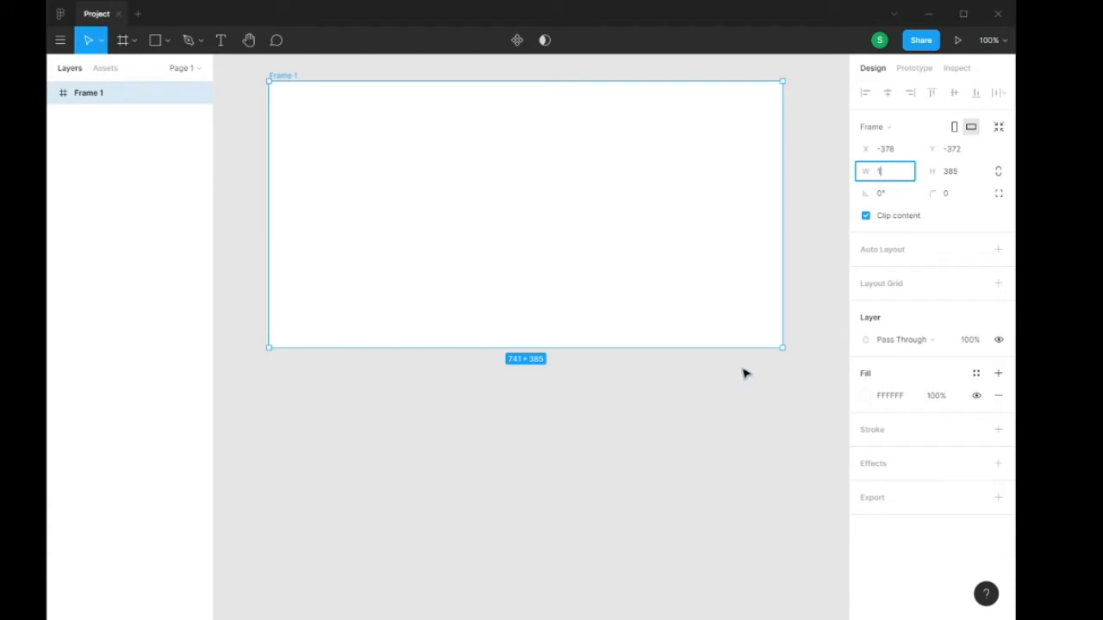
{"action": "type", "text": "0"}
{"action": "key", "text": "Tab"}
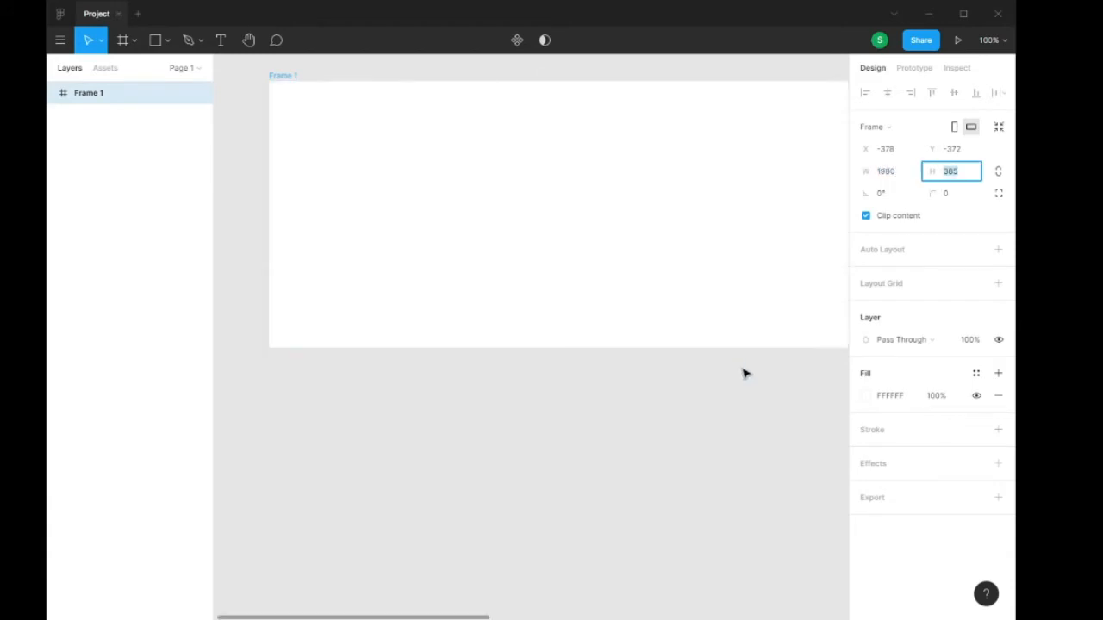
{"action": "type", "text": "102"}
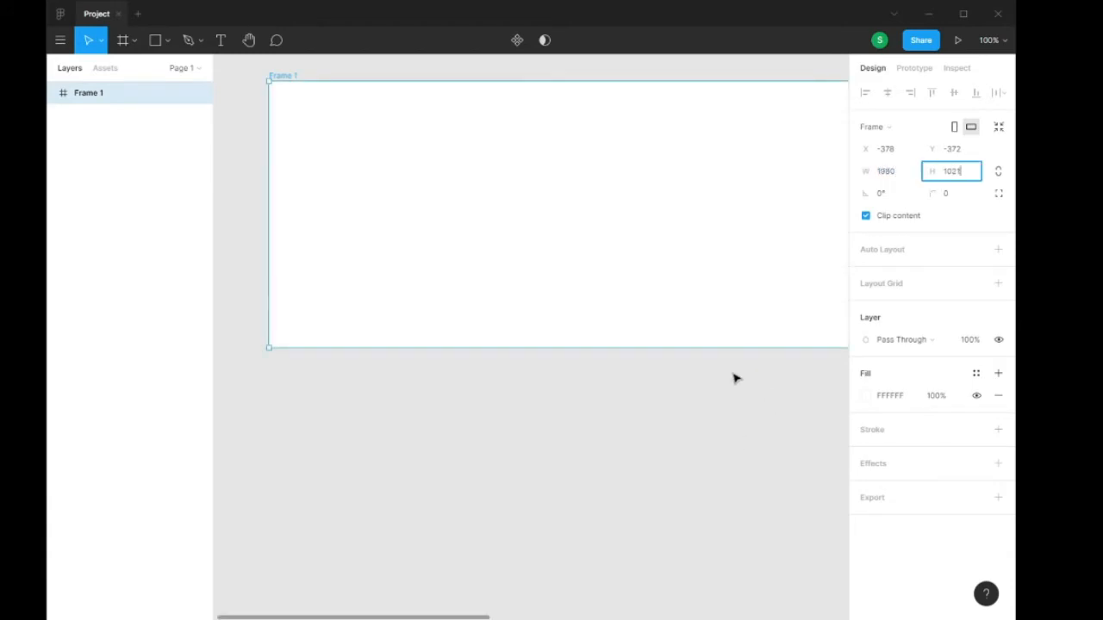
{"action": "key", "text": "Return"}
- Bring the whole frame into view and centre it on the canvas
{"action": "scroll", "coordinate": [638, 291], "scroll_direction": "down", "scroll_amount": 1}
{"action": "scroll", "coordinate": [638, 290], "scroll_direction": "down", "scroll_amount": 1}
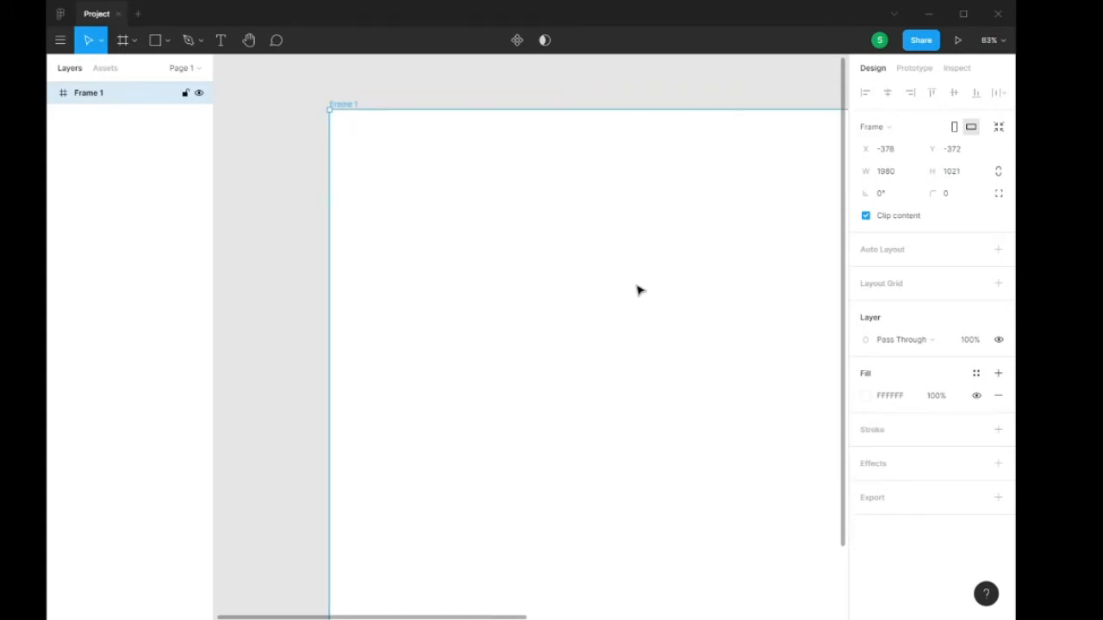
{"action": "left_click", "coordinate": [249, 39]}
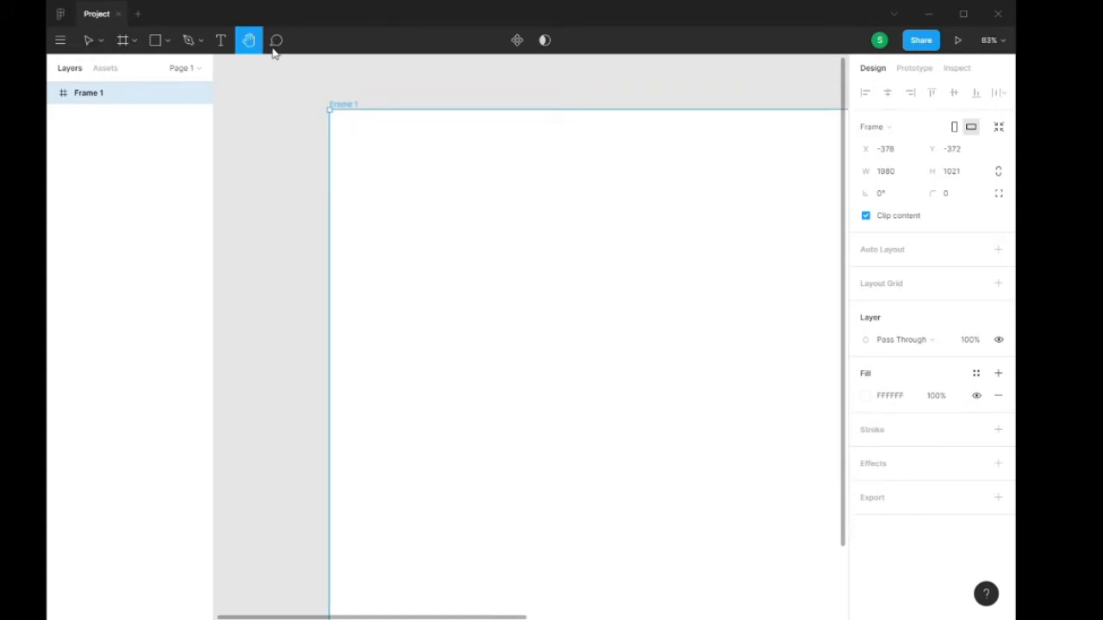
{"action": "left_click_drag", "start_coordinate": [483, 189], "coordinate": [374, 175]}
{"action": "scroll", "coordinate": [380, 177], "scroll_direction": "down", "scroll_amount": 1}
{"action": "scroll", "coordinate": [428, 190], "scroll_direction": "down", "scroll_amount": 5}
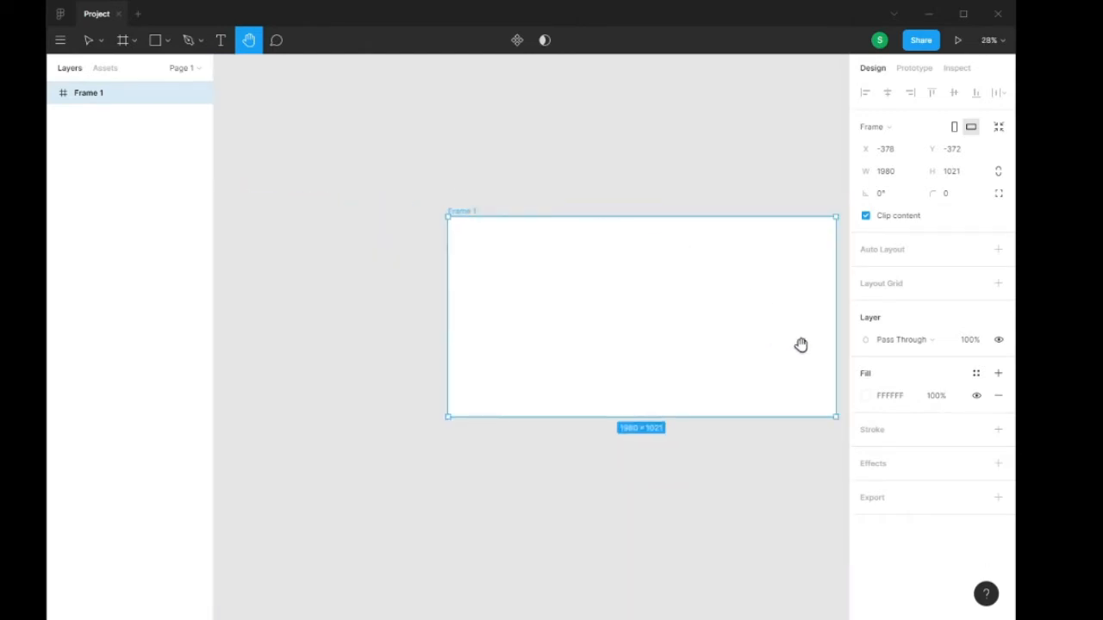
{"action": "scroll", "coordinate": [840, 336], "scroll_direction": "up", "scroll_amount": 3}
{"action": "scroll", "coordinate": [761, 306], "scroll_direction": "up", "scroll_amount": 1}
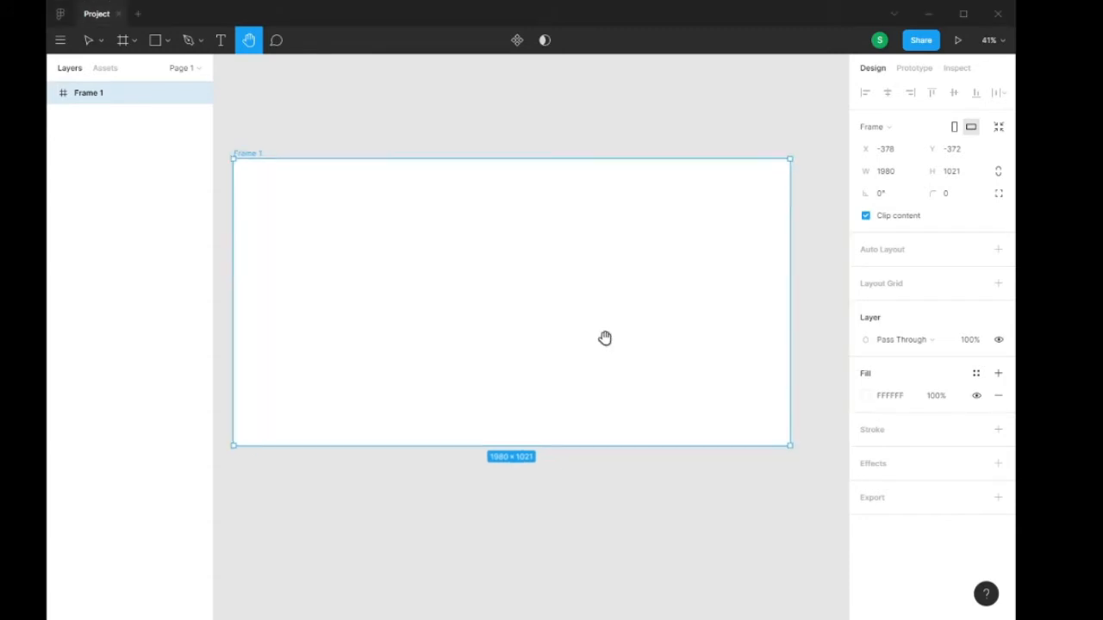
{"action": "left_click_drag", "start_coordinate": [605, 339], "coordinate": [624, 341]}
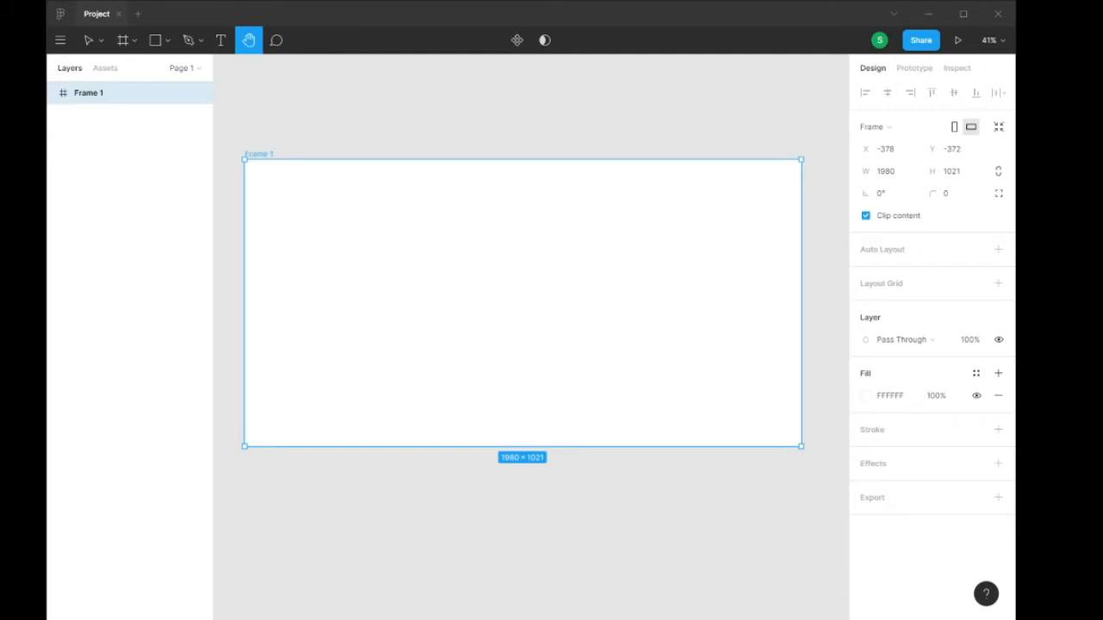
- Stretch the frame's bottom edge to a height of about 1035, and reset the height to 1021
{"action": "left_click", "coordinate": [89, 41]}
{"action": "mouse_move", "coordinate": [522, 446]}
{"action": "left_mouse_down"}
{"action": "mouse_move", "coordinate": [526, 584]}
{"action": "mouse_move", "coordinate": [556, 356]}
{"action": "mouse_move", "coordinate": [539, 450]}
{"action": "left_mouse_up"}
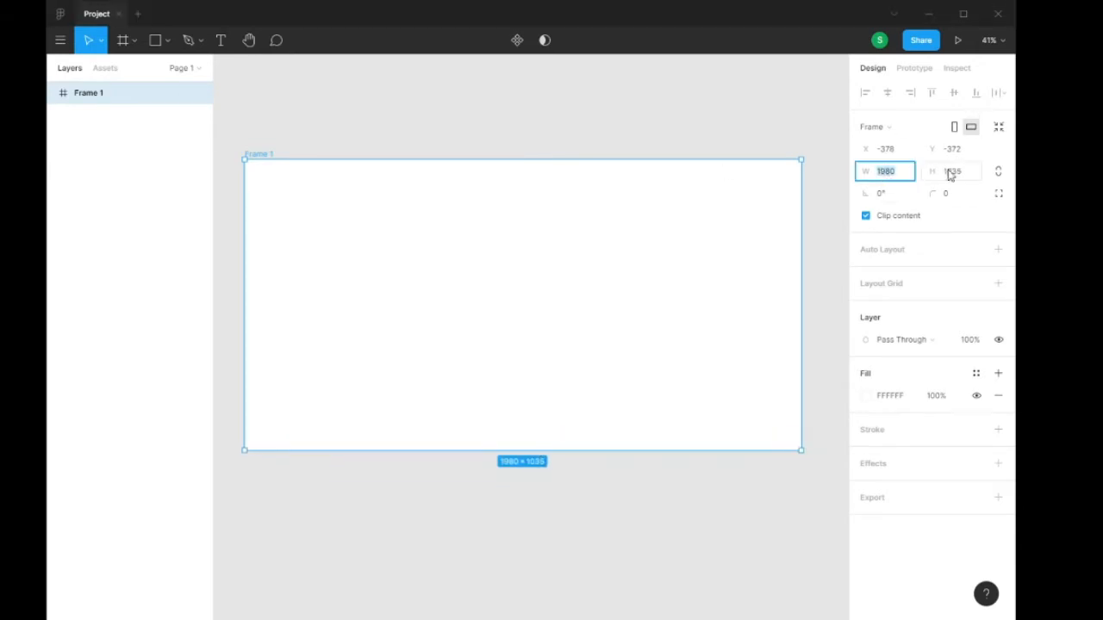
{"action": "left_click", "coordinate": [959, 171]}
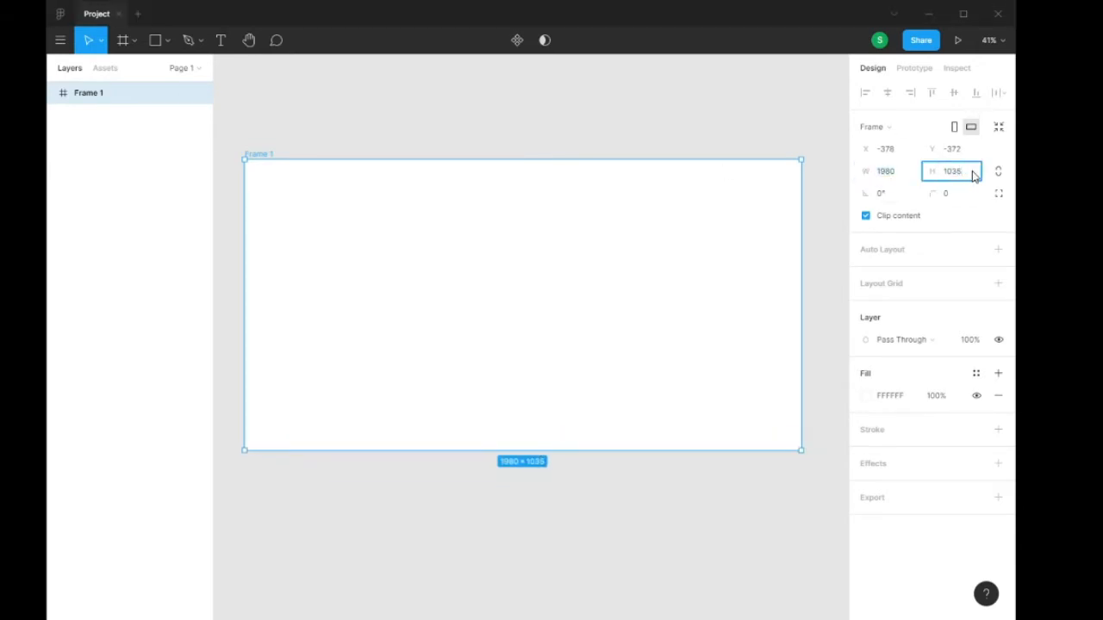
{"action": "key", "text": "BackSpace"}
{"action": "key", "text": "BackSpace"}
{"action": "type", "text": "21"}
{"action": "key", "text": "Return"}
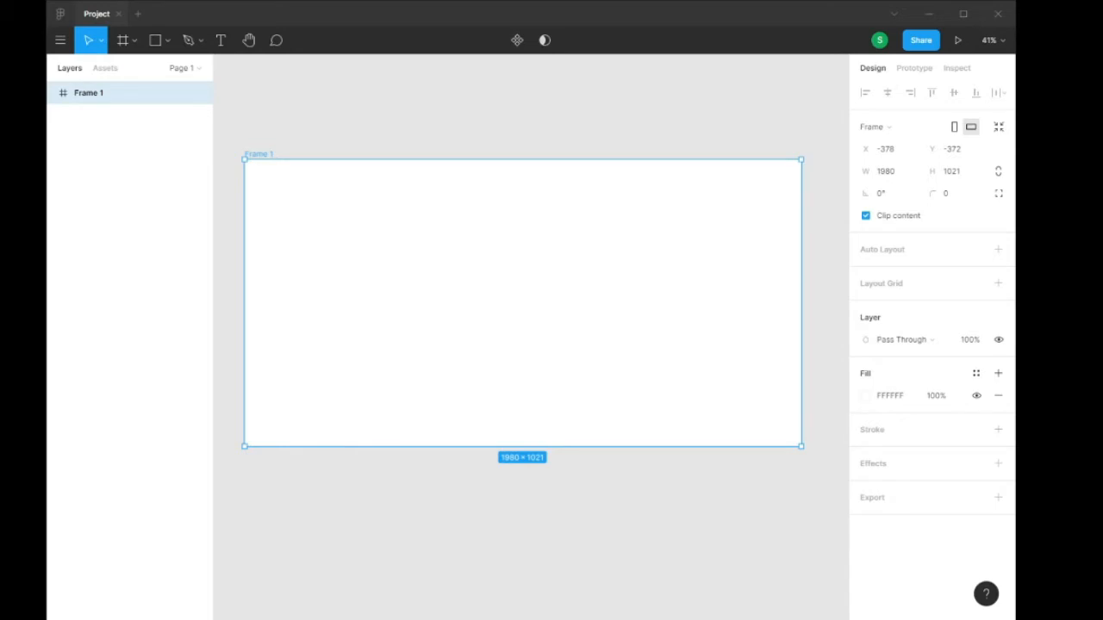
- Add a layout grid to the frame and change its type from Grid to Columns
{"action": "left_click", "coordinate": [975, 284]}
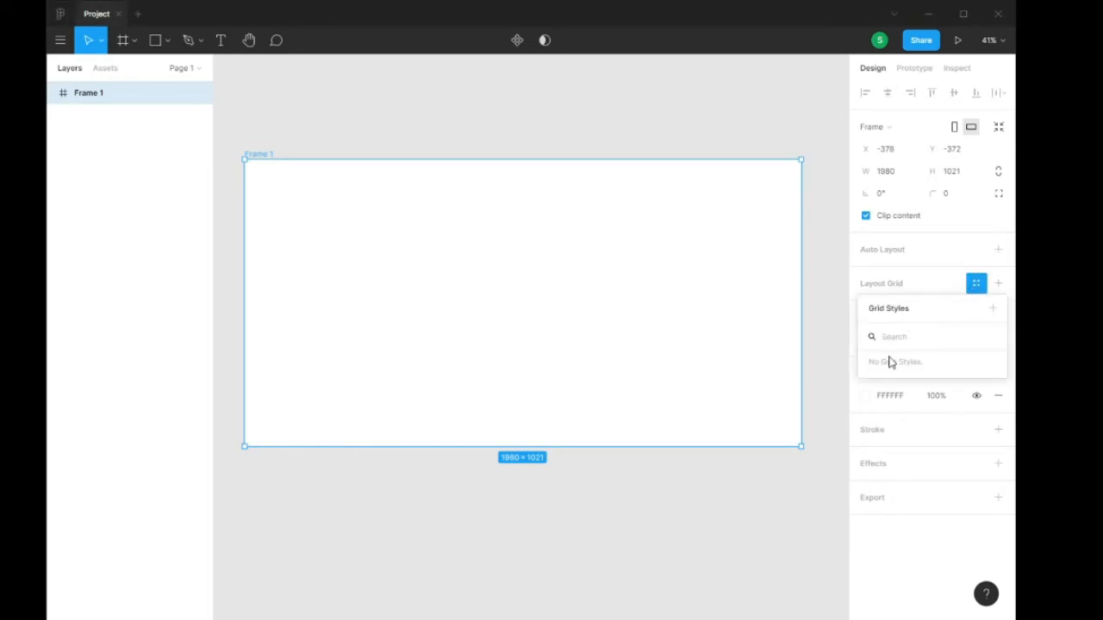
{"action": "left_click", "coordinate": [903, 285]}
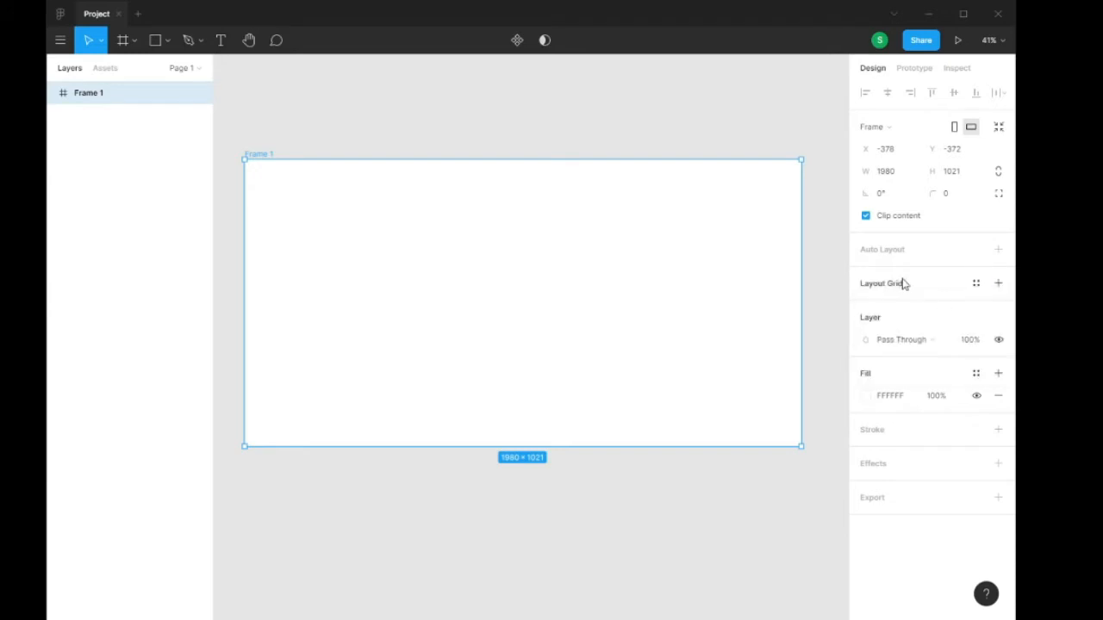
{"action": "left_click", "coordinate": [997, 283]}
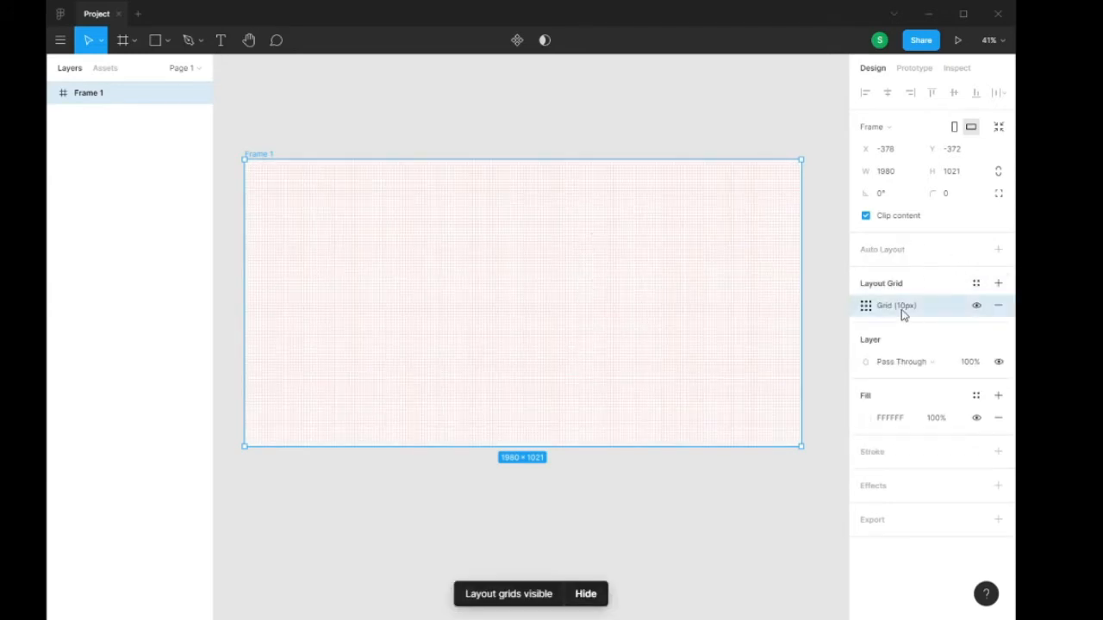
{"action": "left_click", "coordinate": [866, 306]}
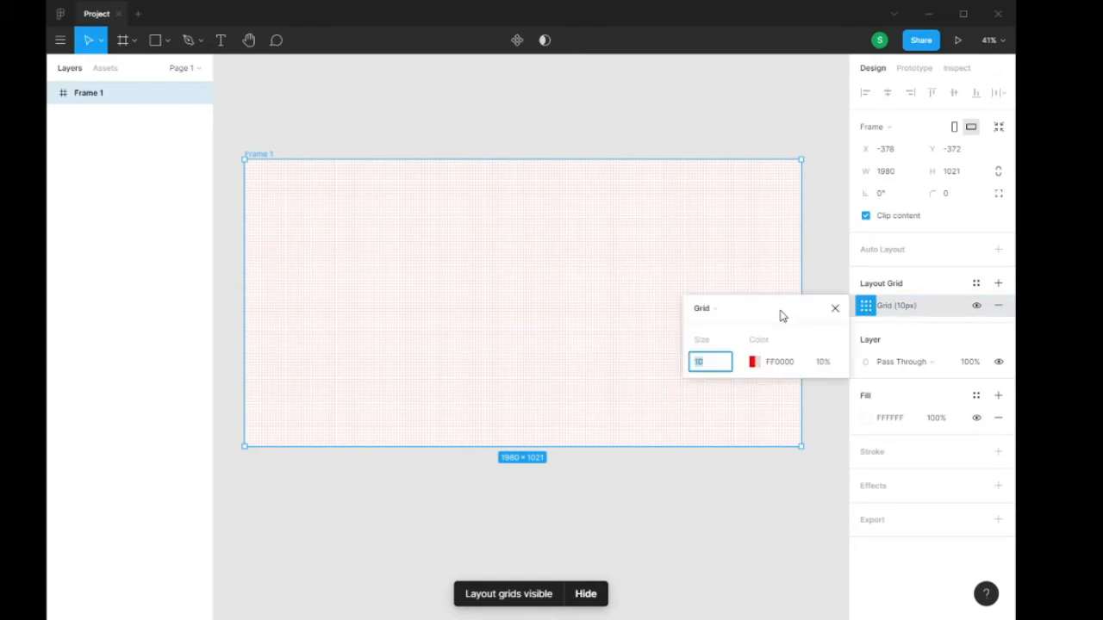
{"action": "left_click", "coordinate": [720, 310]}
{"action": "left_click", "coordinate": [735, 325]}
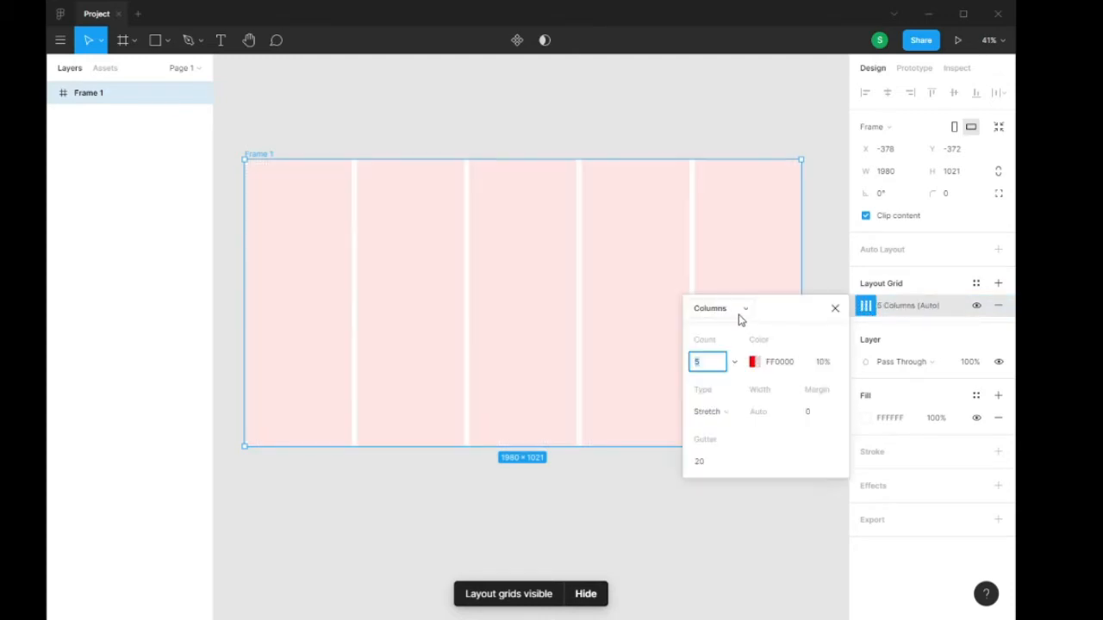
- Try the Rows type for the layout grid and switch it back to Columns
{"action": "left_click", "coordinate": [723, 309]}
{"action": "left_click", "coordinate": [729, 326]}
{"action": "left_click", "coordinate": [732, 309]}
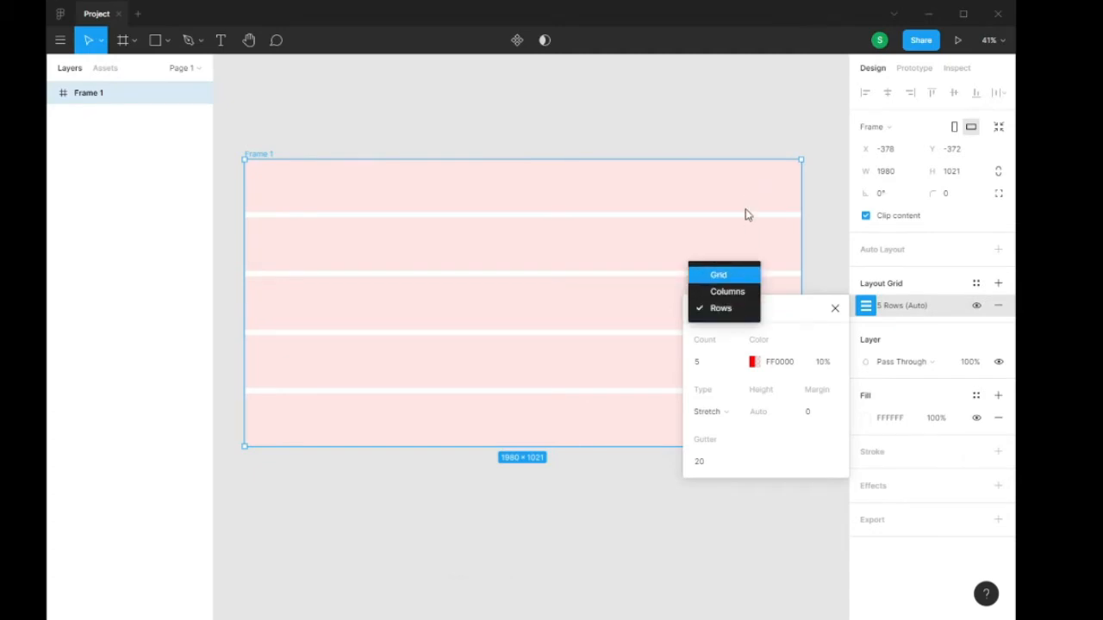
{"action": "left_click", "coordinate": [727, 291]}
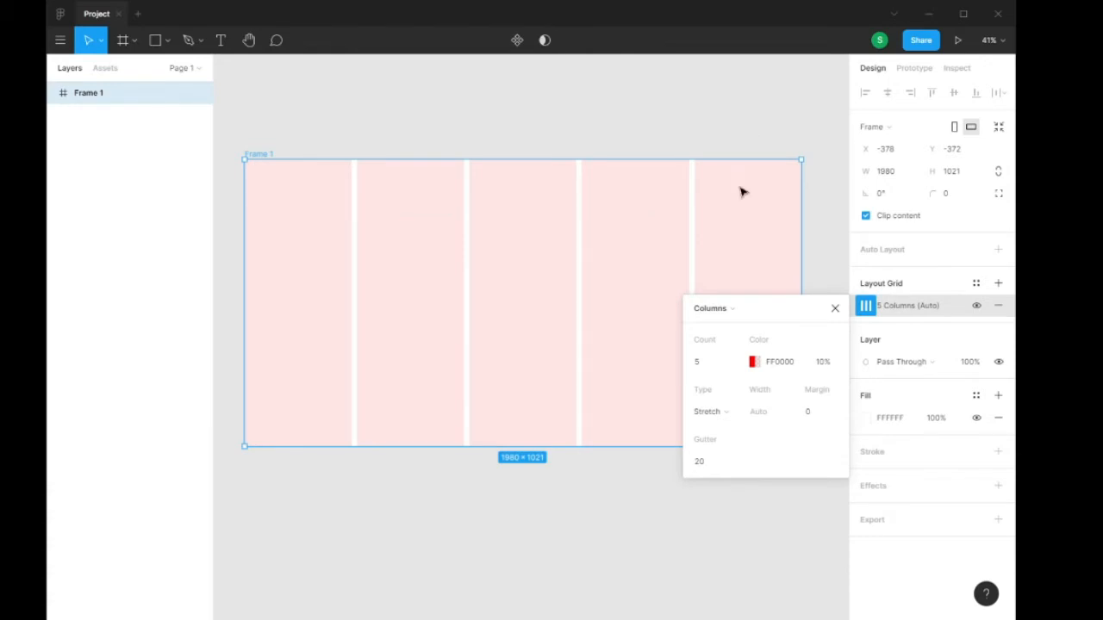
- Set the layout grid's column count to 12
{"action": "left_click", "coordinate": [726, 412]}
{"action": "left_click", "coordinate": [755, 317]}
{"action": "left_click", "coordinate": [711, 363]}
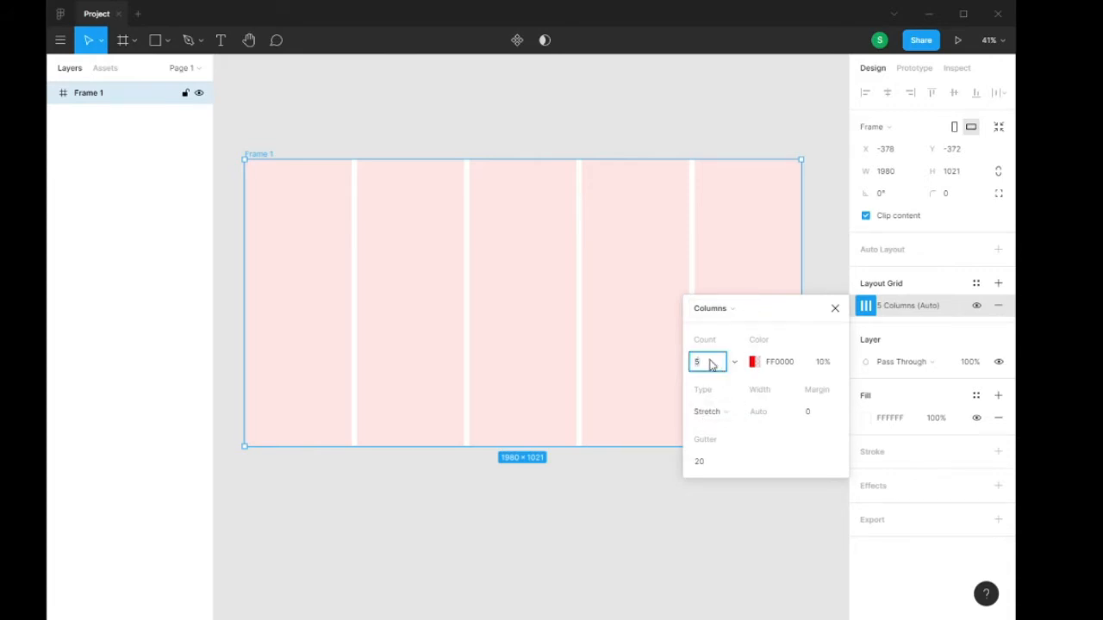
{"action": "type", "text": "12"}
{"action": "key", "text": "Return"}
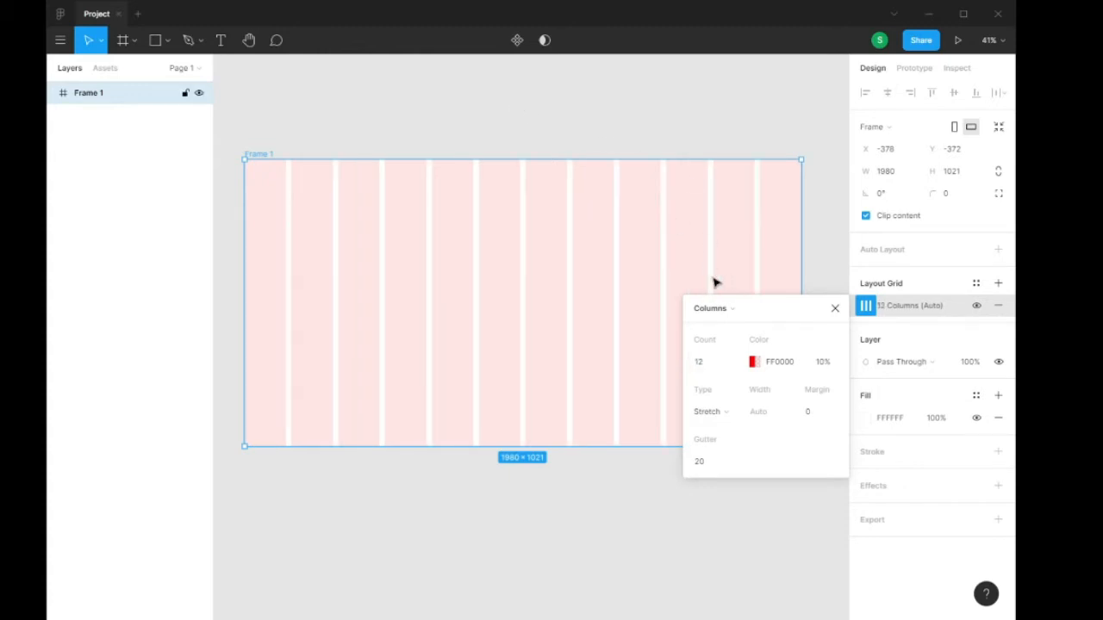
- Close the layout grid settings and deselect the frame
{"action": "left_click", "coordinate": [716, 362]}
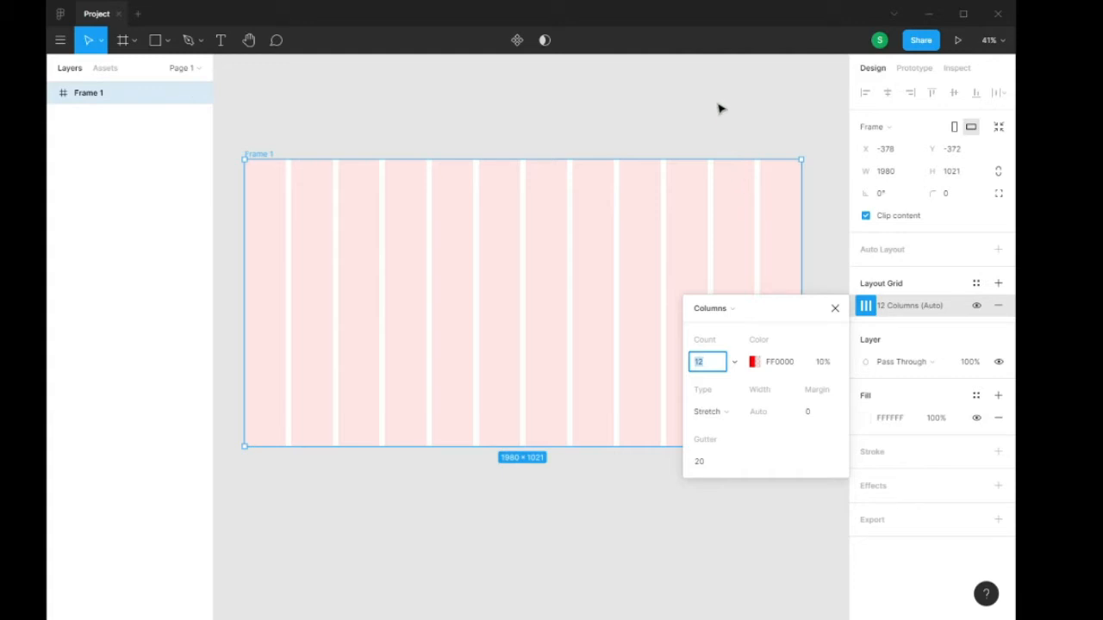
{"action": "left_click", "coordinate": [754, 140]}
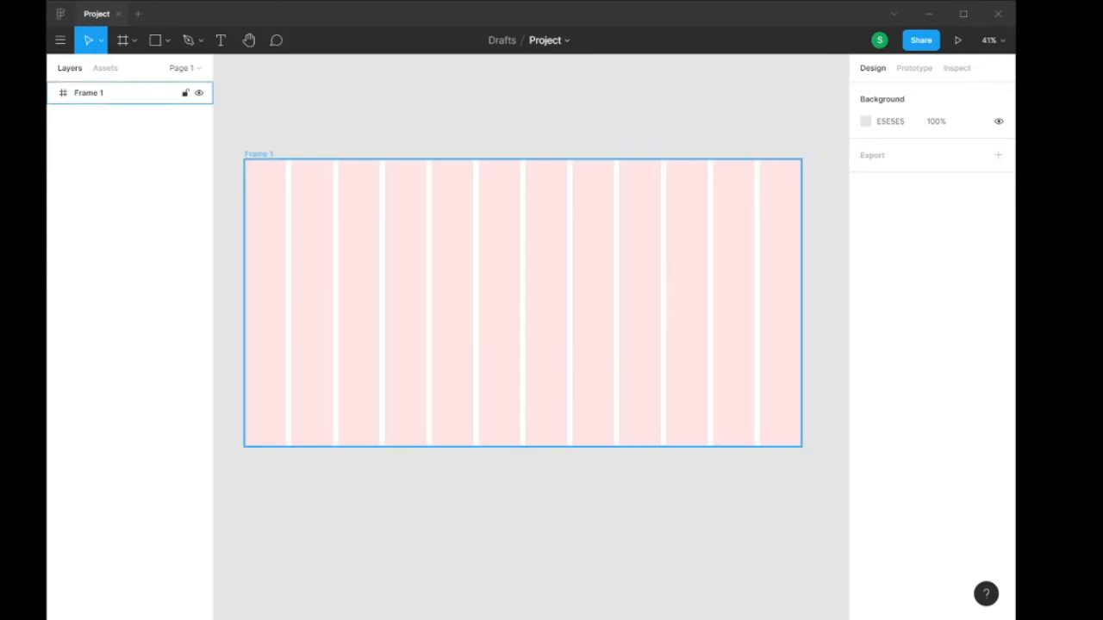
{"action": "left_click", "coordinate": [666, 105]}
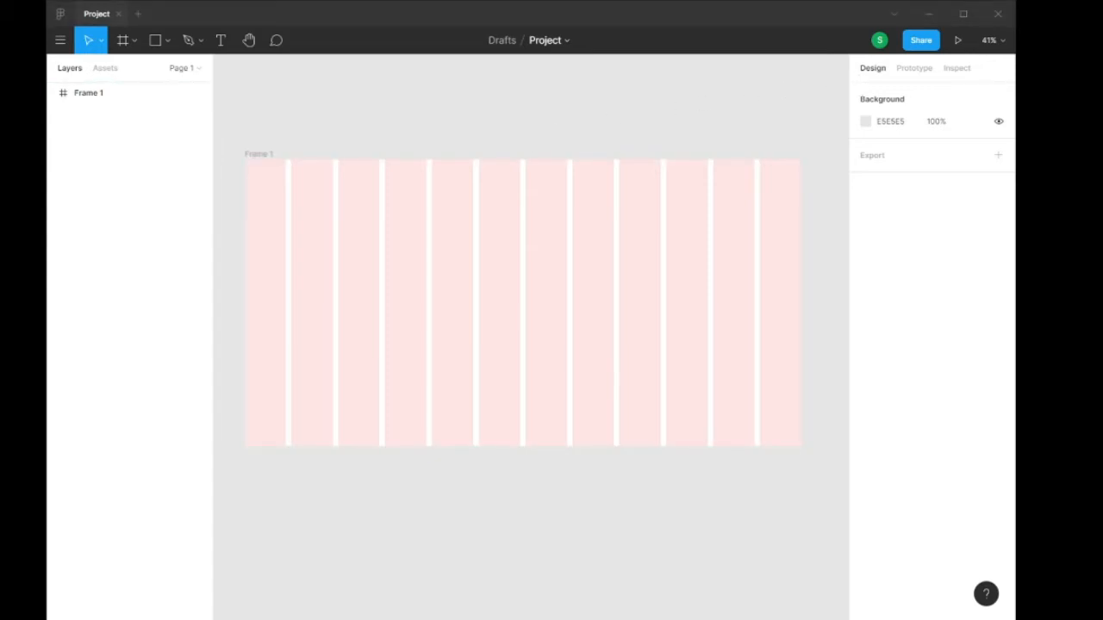
- Select Frame 1 and set its width to 1021
{"action": "left_click", "coordinate": [563, 202]}
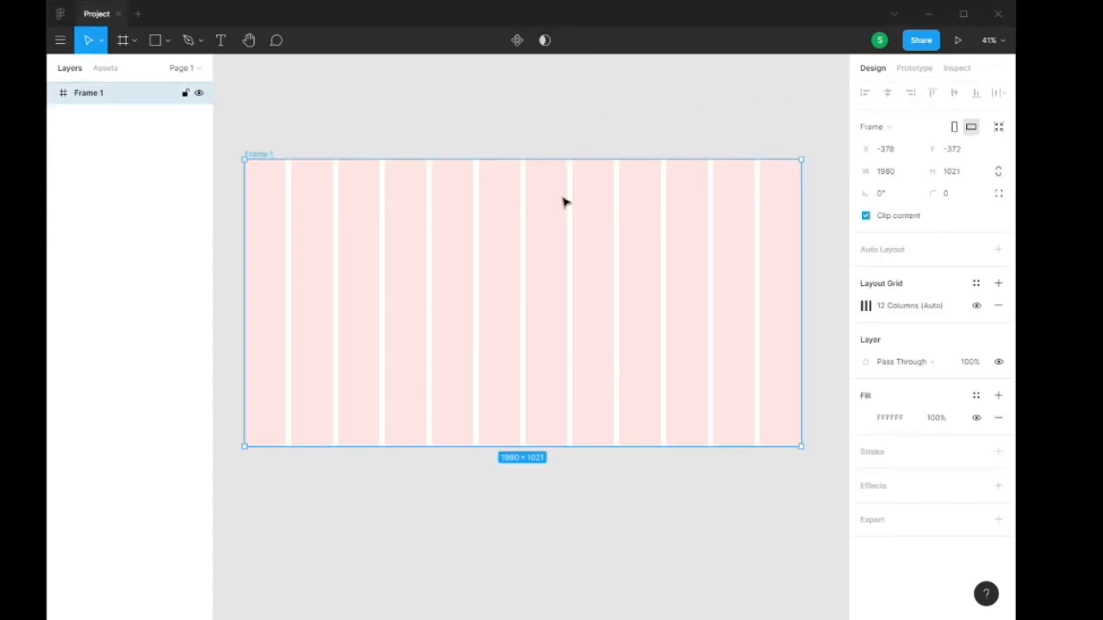
{"action": "left_click", "coordinate": [901, 177]}
{"action": "type", "text": "102"}
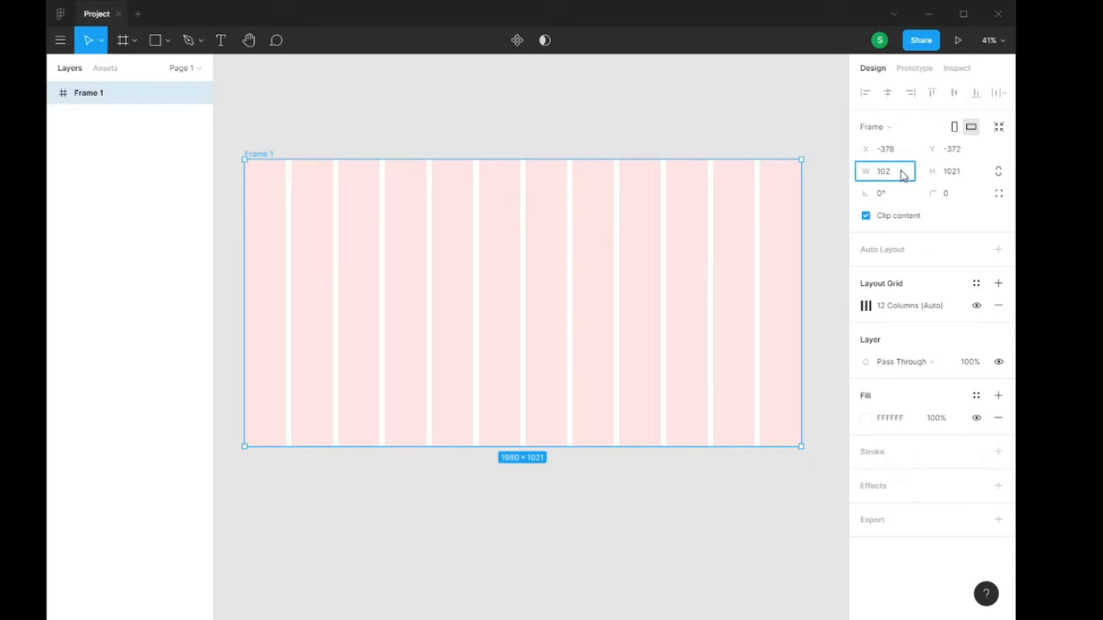
{"action": "type", "text": "1"}
- Set the frame's height to 80, and correct it to 980
{"action": "left_click", "coordinate": [951, 177]}
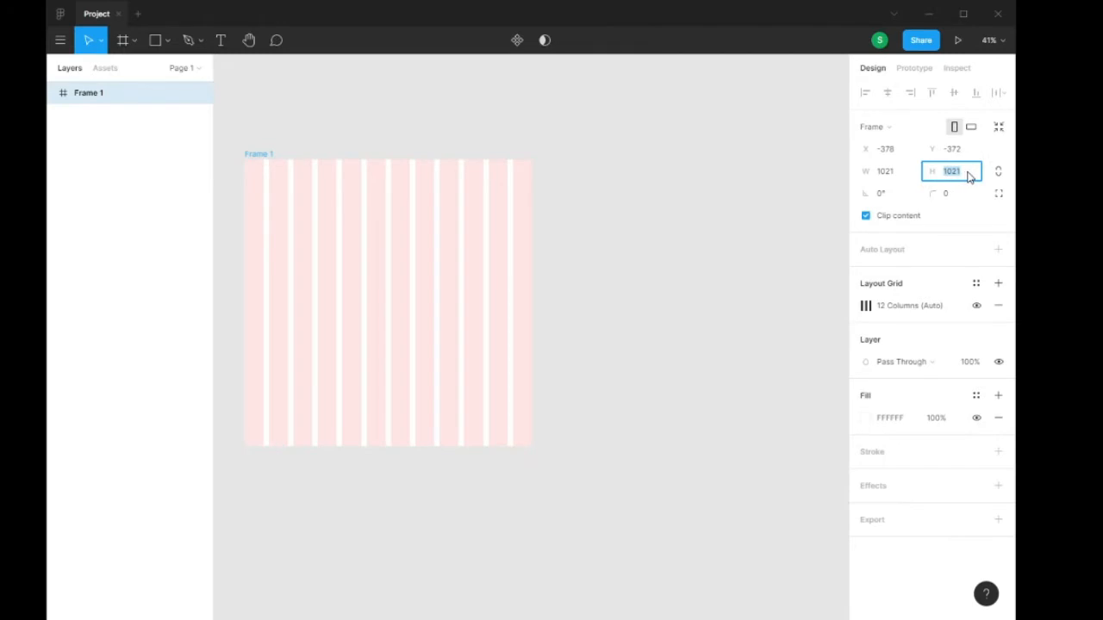
{"action": "type", "text": "80"}
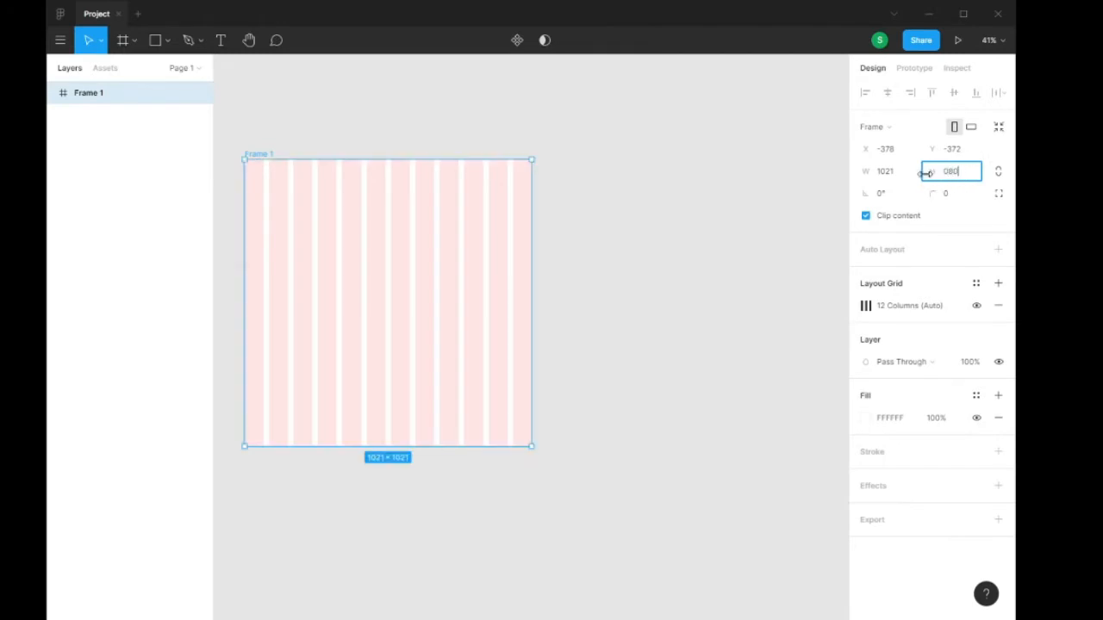
{"action": "key", "text": "Return"}
{"action": "left_click", "coordinate": [976, 174]}
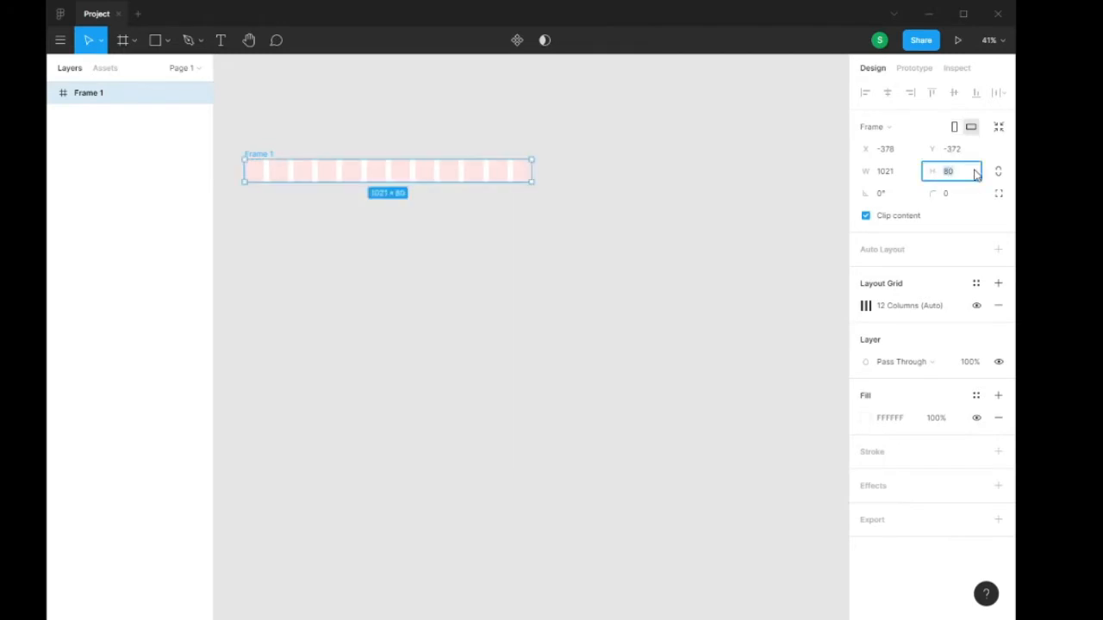
{"action": "type", "text": "980"}
{"action": "key", "text": "Return"}
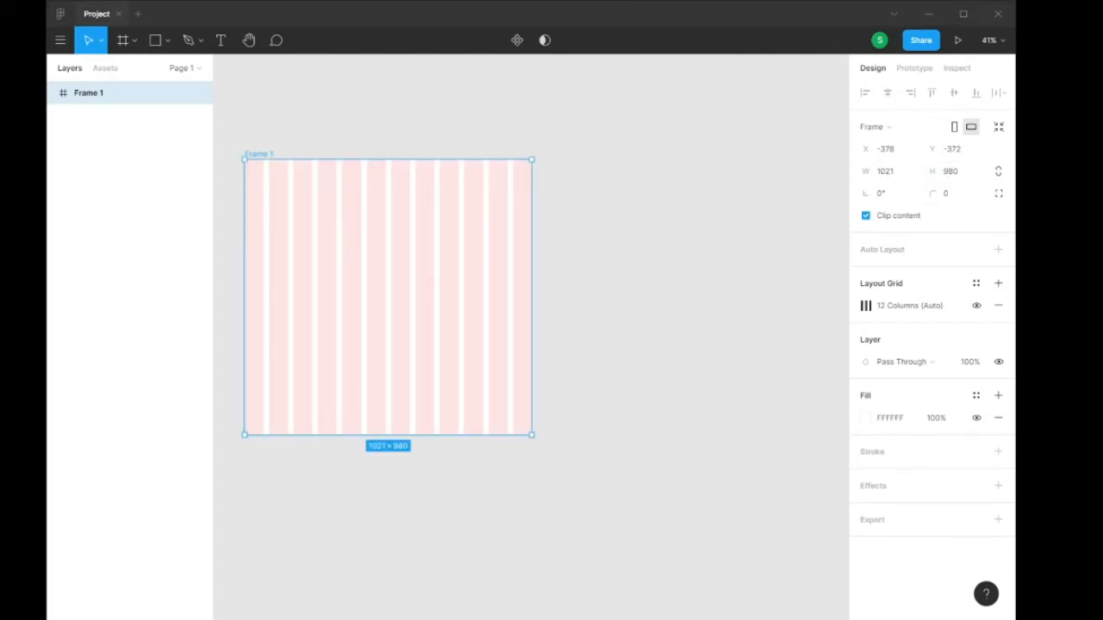
- Stretch the frame by its corner to about 994 × 1563, and set its width to 1021
{"action": "left_click_drag", "start_coordinate": [531, 435], "coordinate": [524, 597]}
{"action": "left_click", "coordinate": [905, 174]}
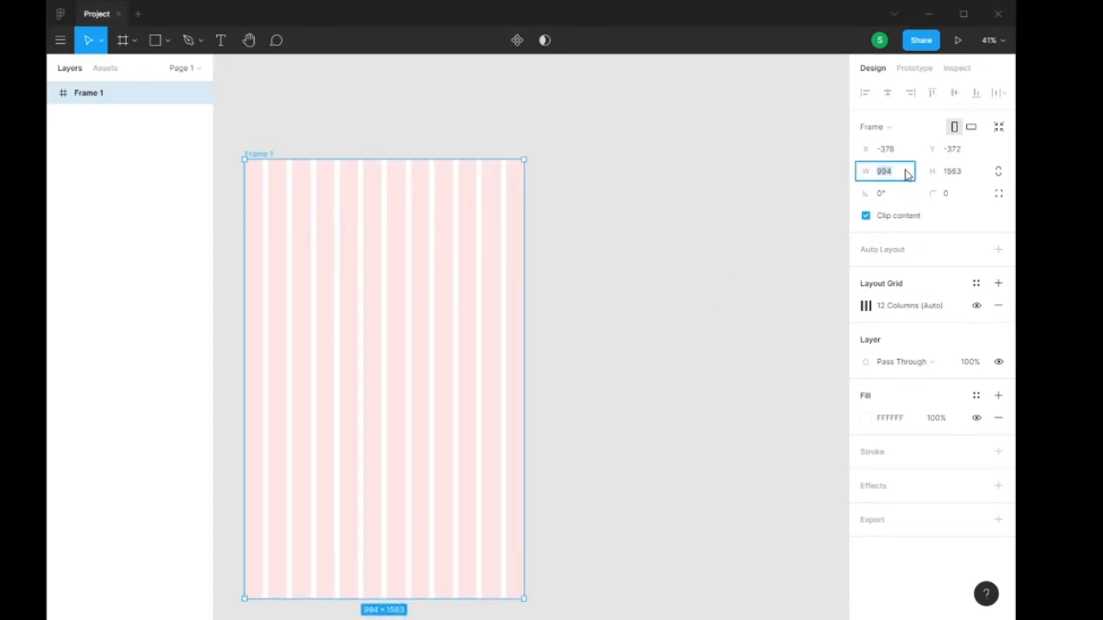
{"action": "left_click", "coordinate": [905, 174]}
{"action": "type", "text": "1024"}
{"action": "double_click", "coordinate": [904, 174]}
{"action": "type", "text": "1024"}
{"action": "key", "text": "Return"}
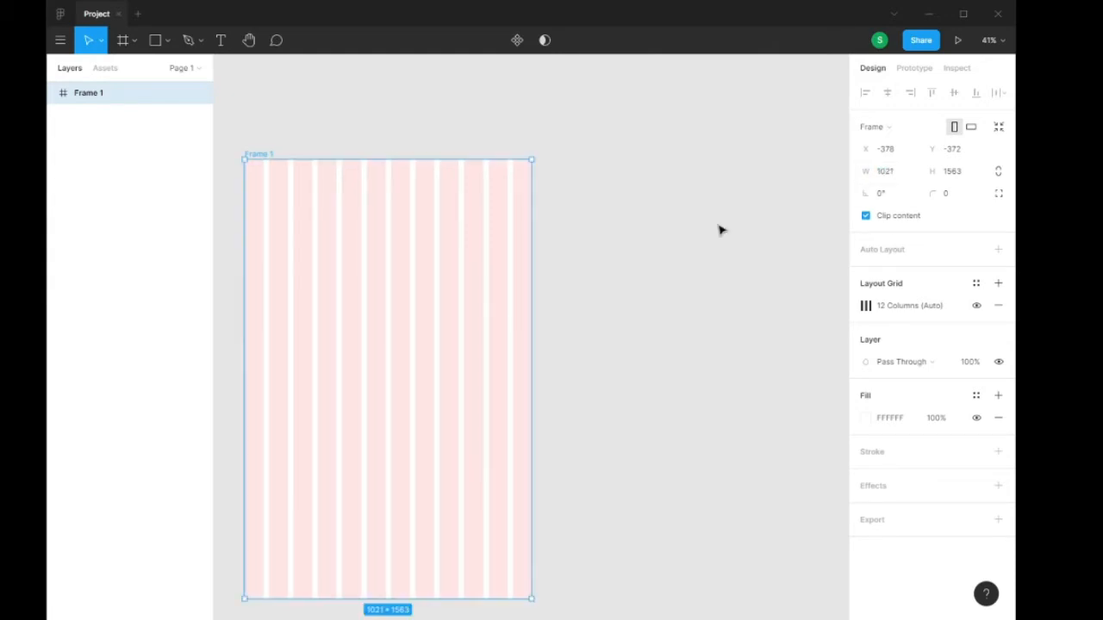
- Look through the list of installed plugins and open the plugin management page
{"action": "scroll", "coordinate": [241, 229], "scroll_direction": "up", "scroll_amount": 3}
{"action": "scroll", "coordinate": [272, 235], "scroll_direction": "up", "scroll_amount": 1}
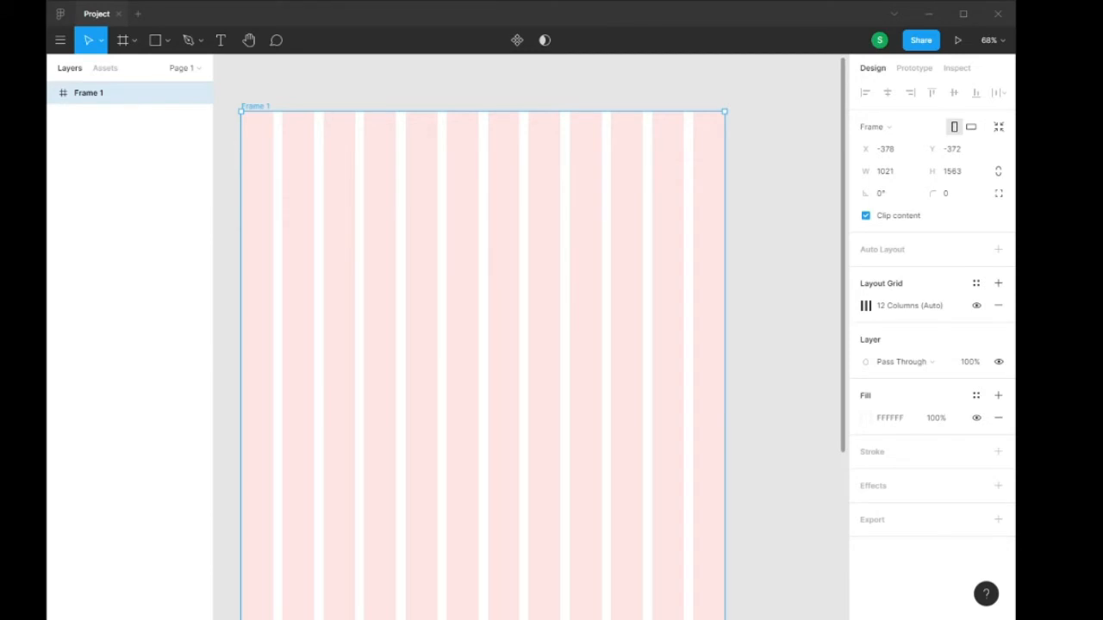
{"action": "left_click", "coordinate": [69, 47]}
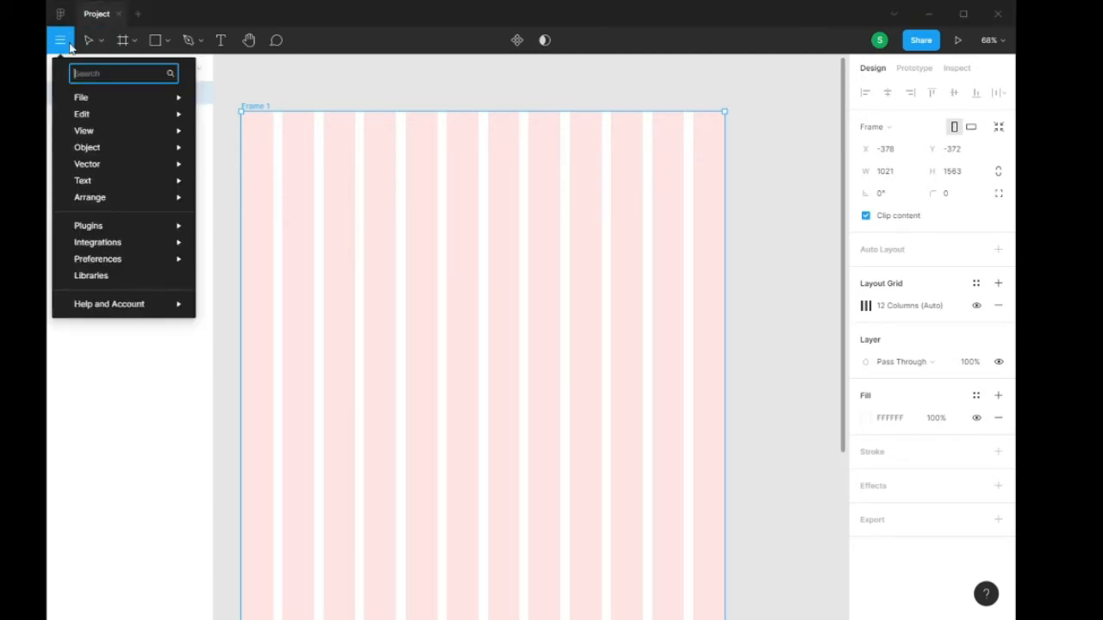
{"action": "mouse_move", "coordinate": [151, 233]}
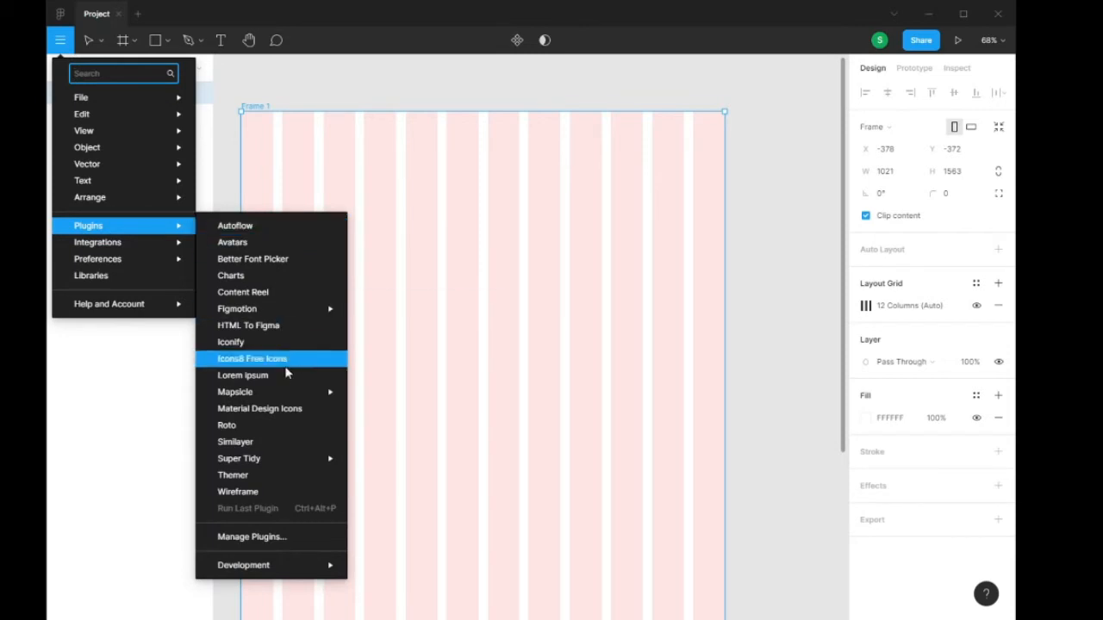
{"action": "left_click", "coordinate": [797, 322]}
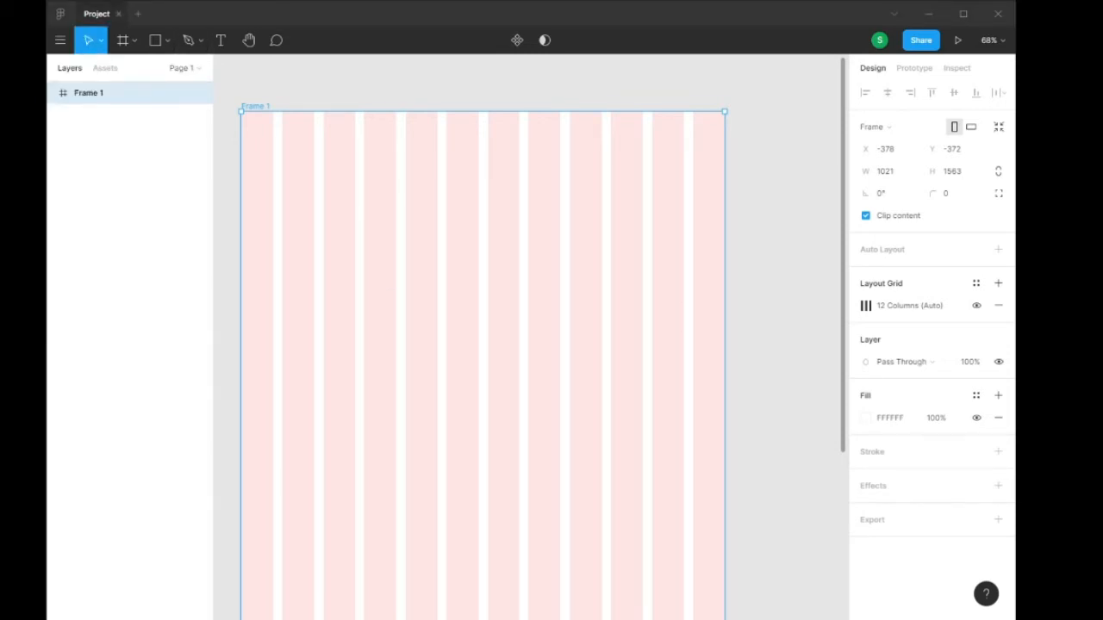
{"action": "left_click", "coordinate": [60, 40]}
{"action": "mouse_move", "coordinate": [161, 264]}
{"action": "mouse_move", "coordinate": [165, 227]}
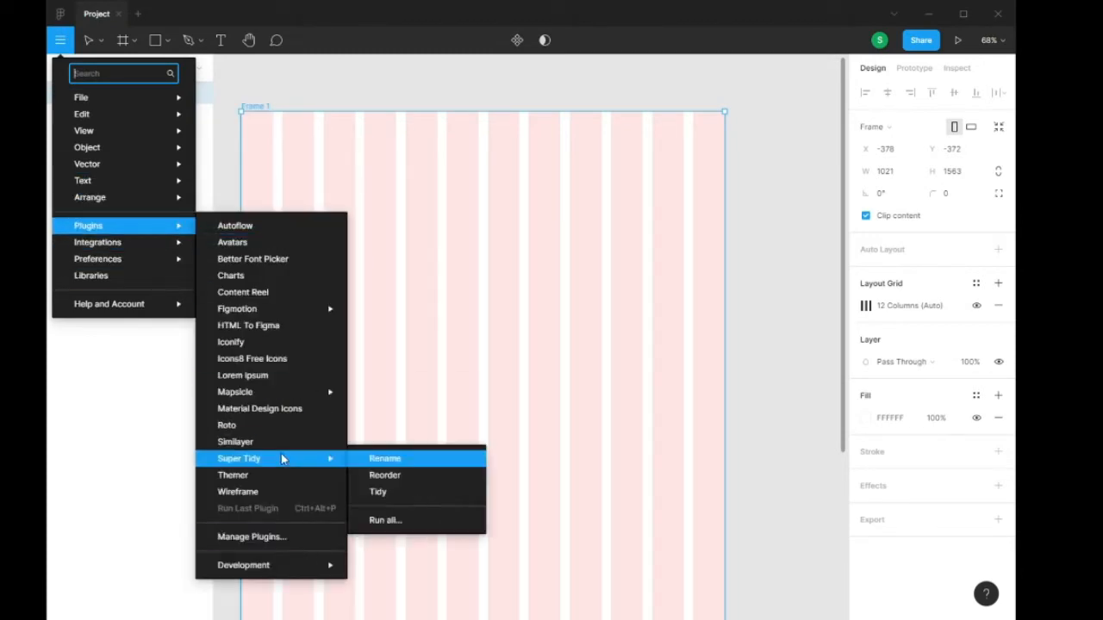
{"action": "left_click", "coordinate": [285, 536]}
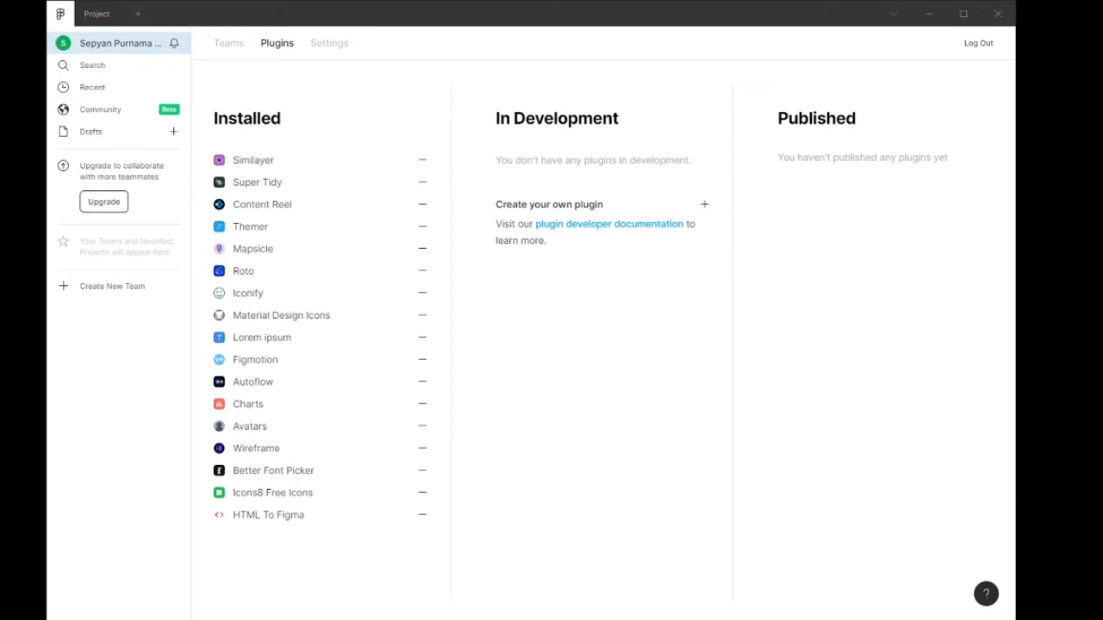
- Open the Community page and switch its feed to Files and back to Plugins
{"action": "left_click", "coordinate": [115, 113]}
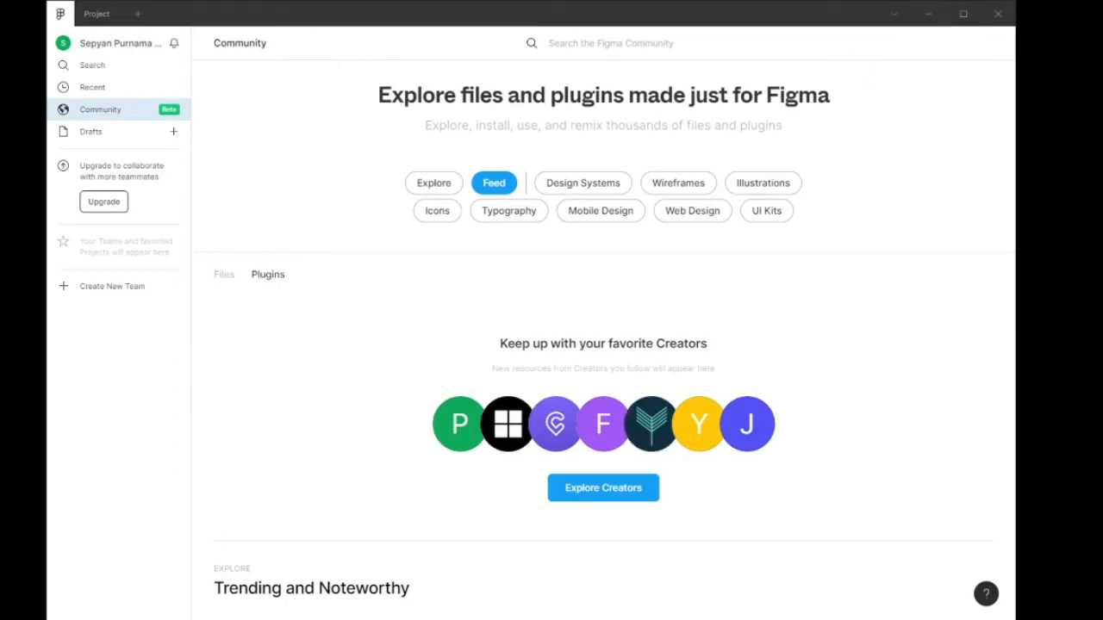
{"action": "left_click", "coordinate": [223, 276]}
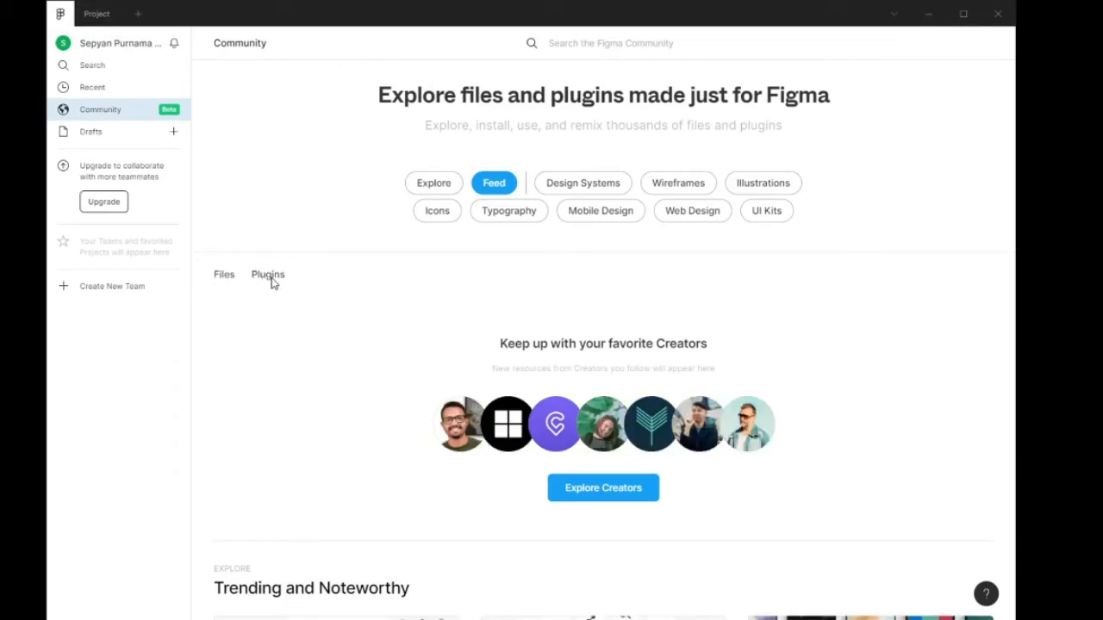
{"action": "left_click", "coordinate": [270, 277]}
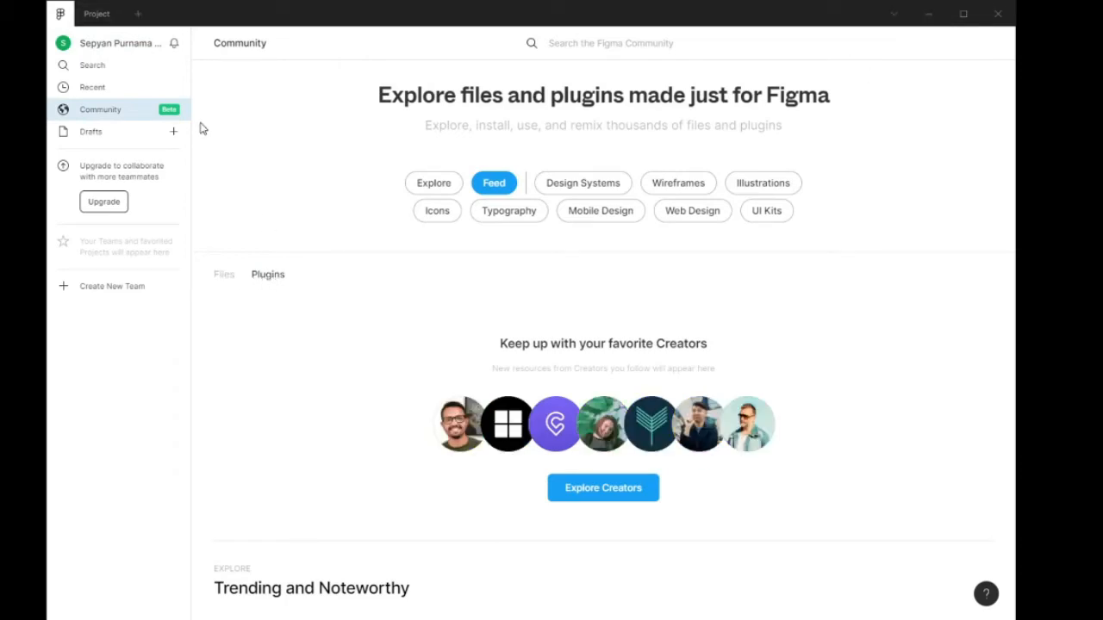
- Return to the Project file, try the Lorem ipsum plugin on the frame, close it, and show the plugin list again
{"action": "left_click", "coordinate": [96, 14]}
{"action": "left_click", "coordinate": [59, 40]}
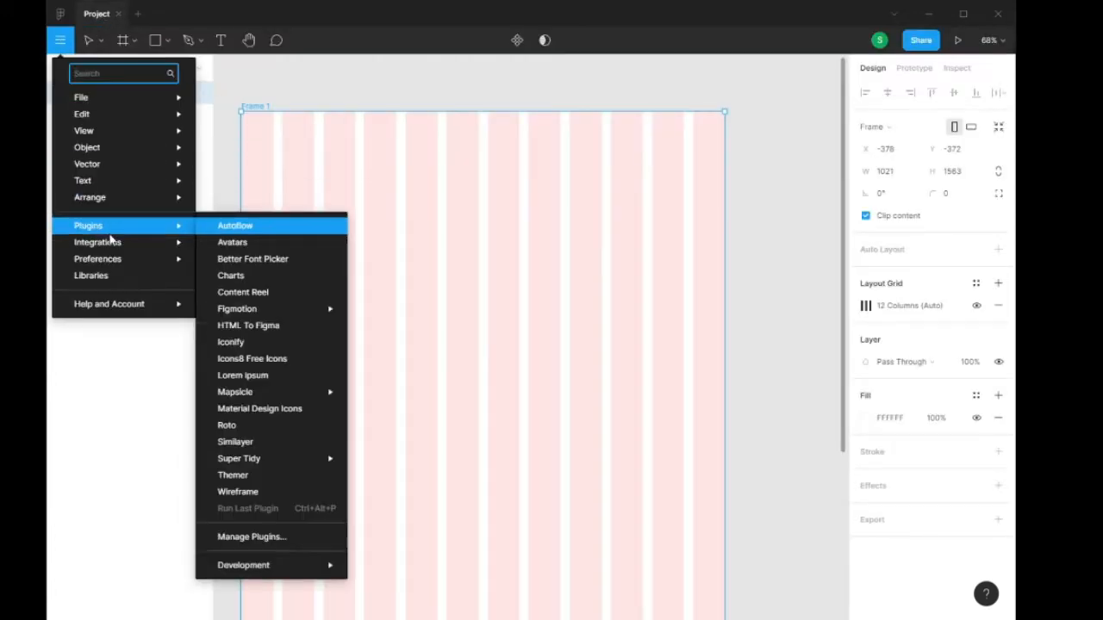
{"action": "left_click", "coordinate": [282, 377]}
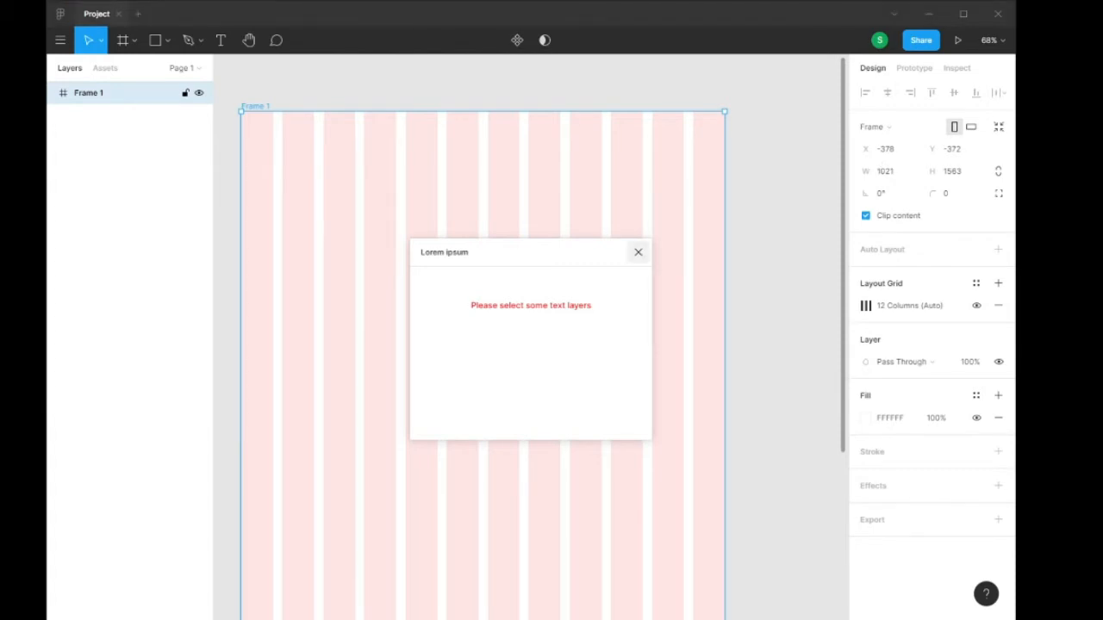
{"action": "left_click", "coordinate": [639, 252]}
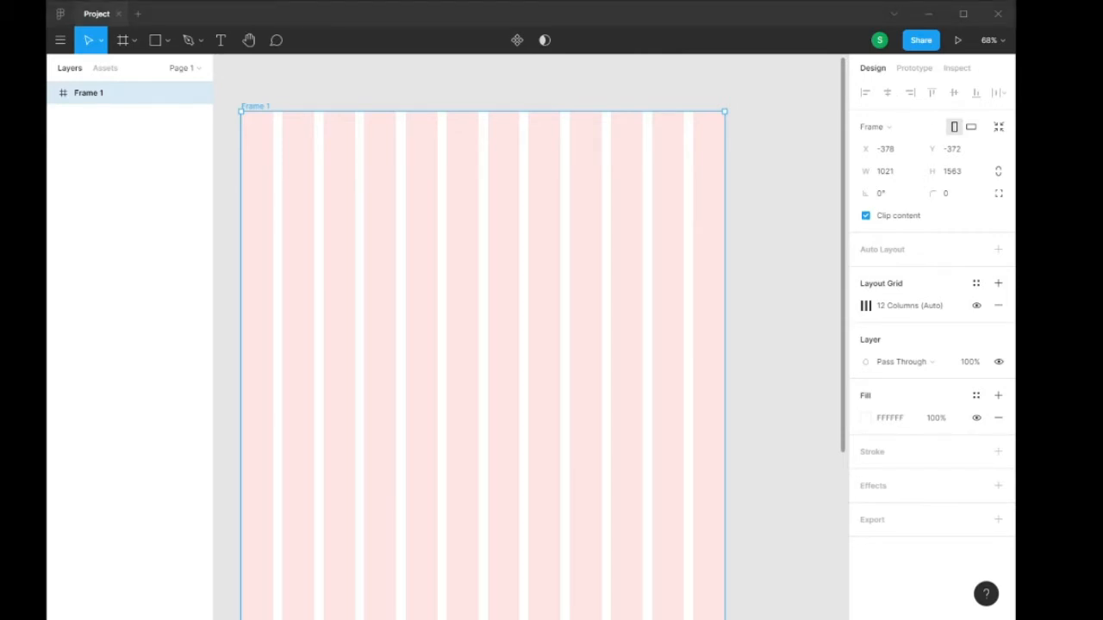
{"action": "left_click", "coordinate": [59, 42]}
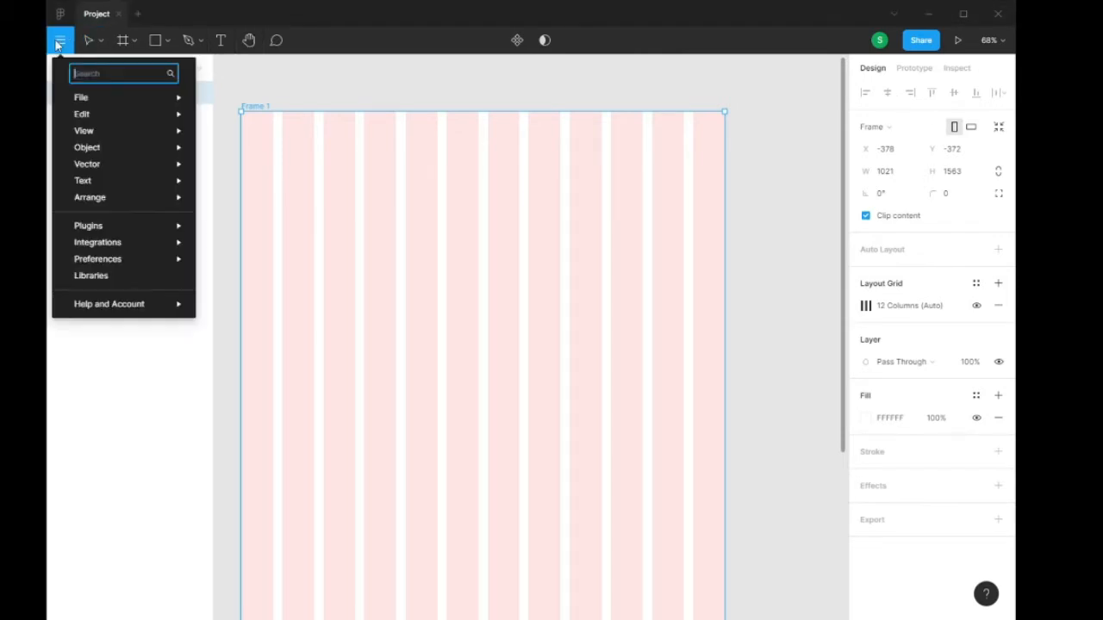
{"action": "mouse_move", "coordinate": [144, 231]}
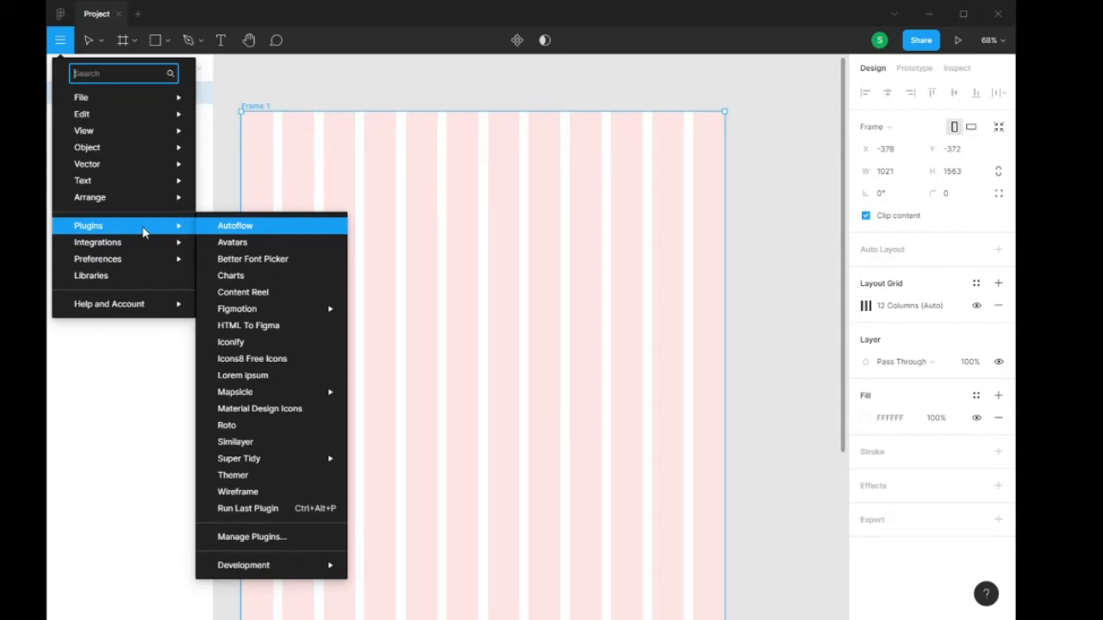
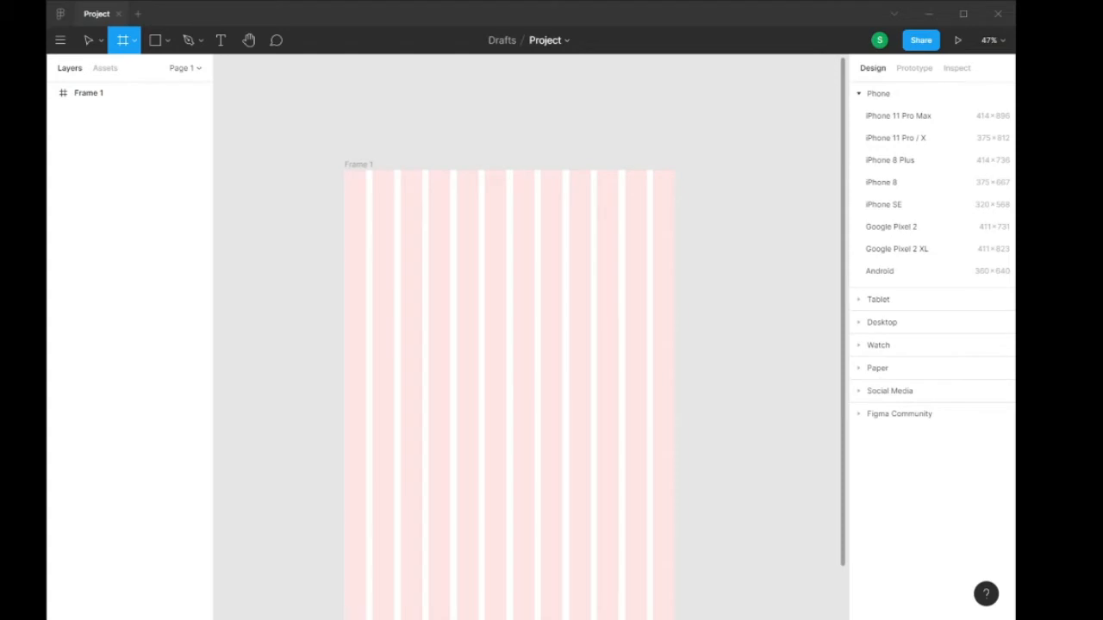
- Select Frame 1 and set its width to 1028
{"action": "left_click", "coordinate": [87, 43]}
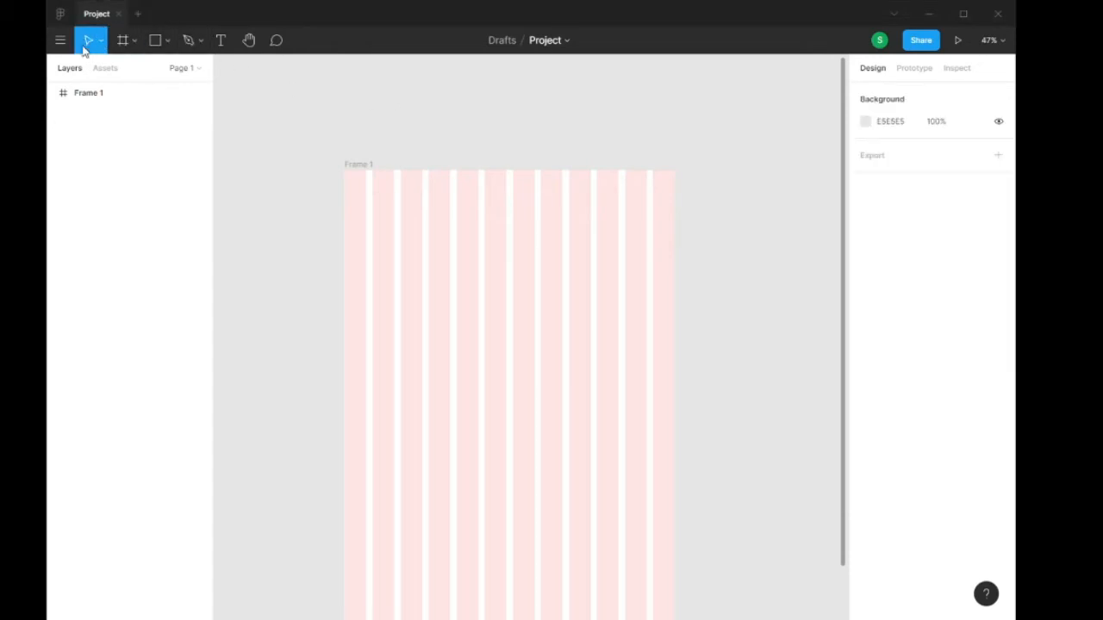
{"action": "left_click", "coordinate": [422, 183]}
{"action": "left_click", "coordinate": [905, 173]}
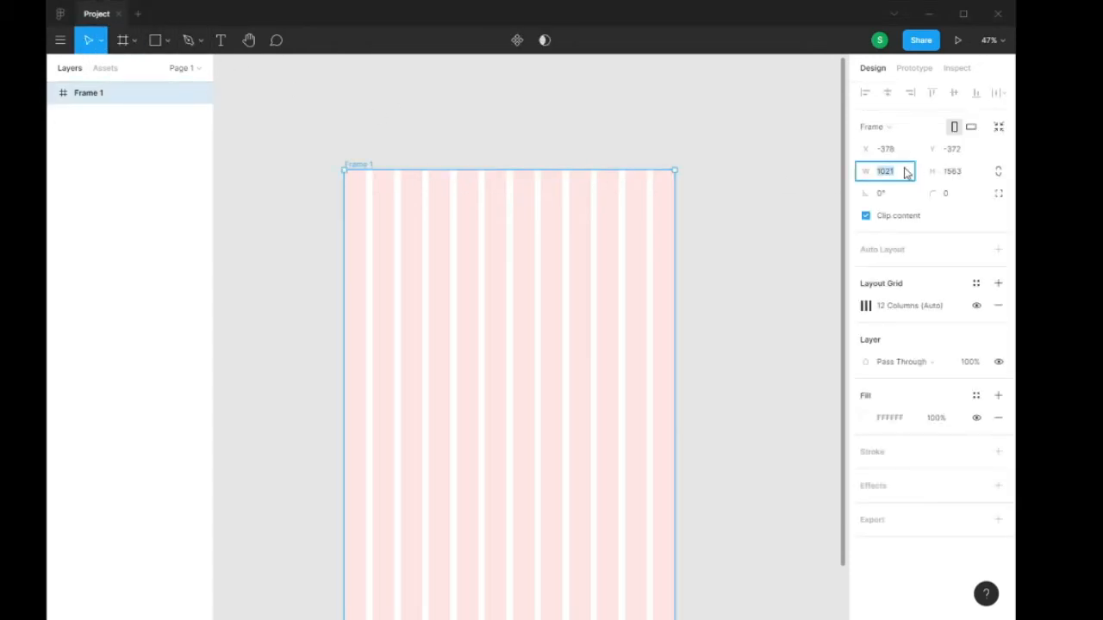
{"action": "type", "text": "1028"}
{"action": "key", "text": "Return"}
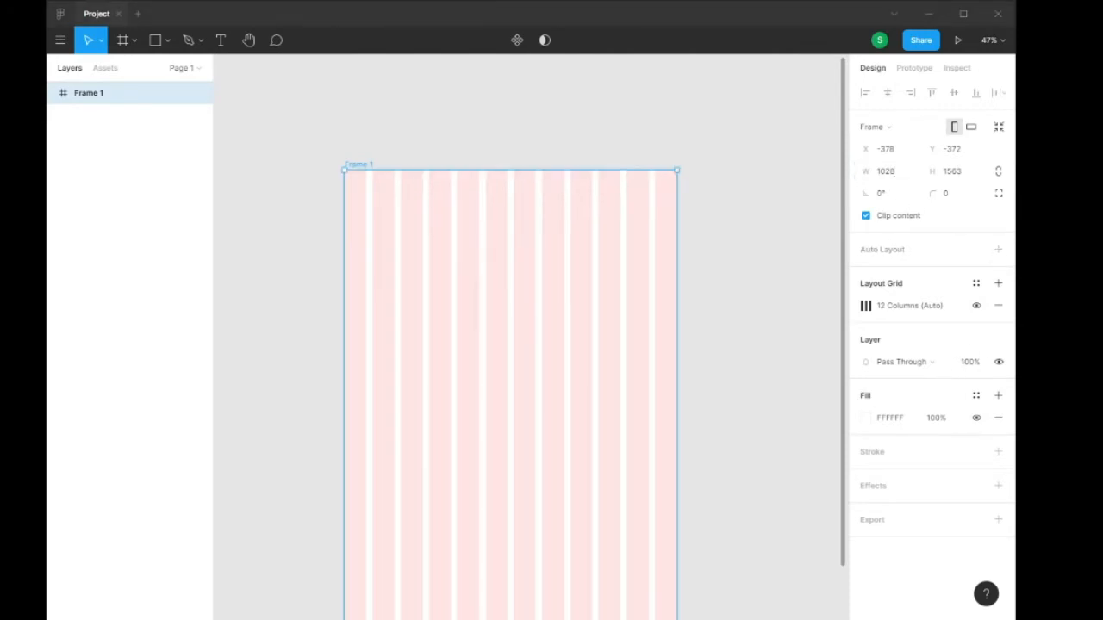
- Look through the phone, desktop and tablet size presets offered by the Frame tool
{"action": "scroll", "coordinate": [797, 289], "scroll_direction": "down", "scroll_amount": 2}
{"action": "scroll", "coordinate": [797, 289], "scroll_direction": "up", "scroll_amount": 5}
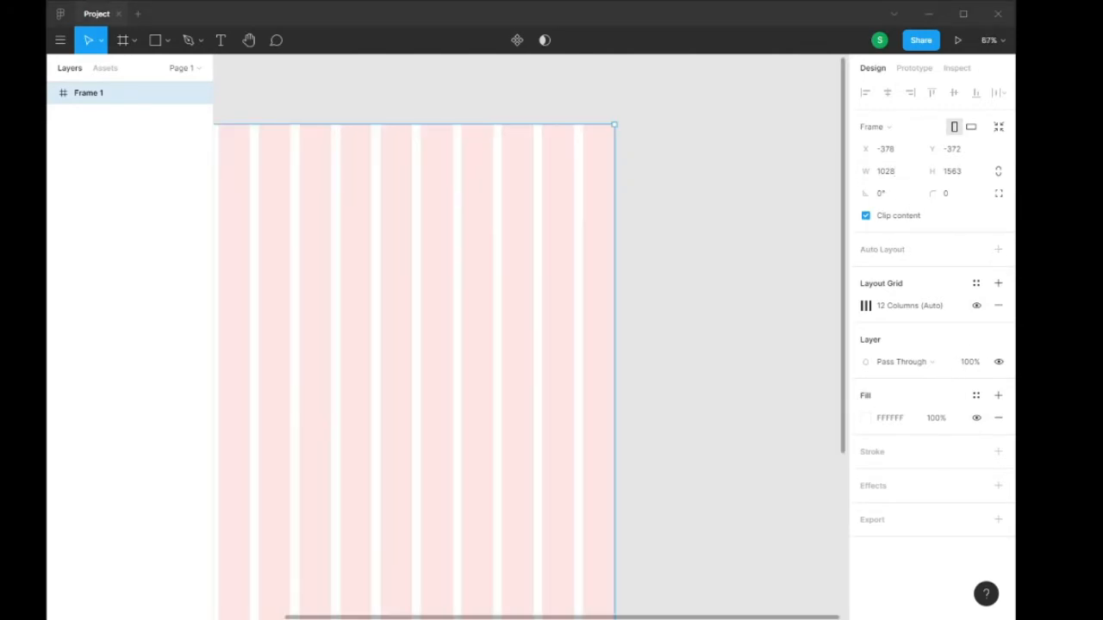
{"action": "scroll", "coordinate": [805, 289], "scroll_direction": "down", "scroll_amount": 7}
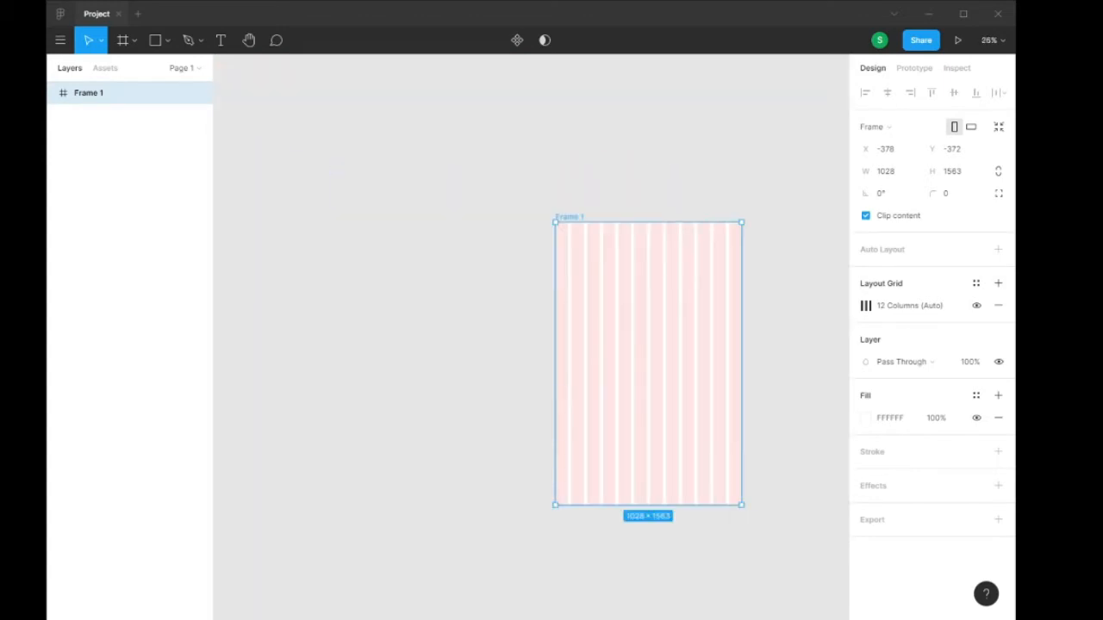
{"action": "left_click", "coordinate": [576, 576]}
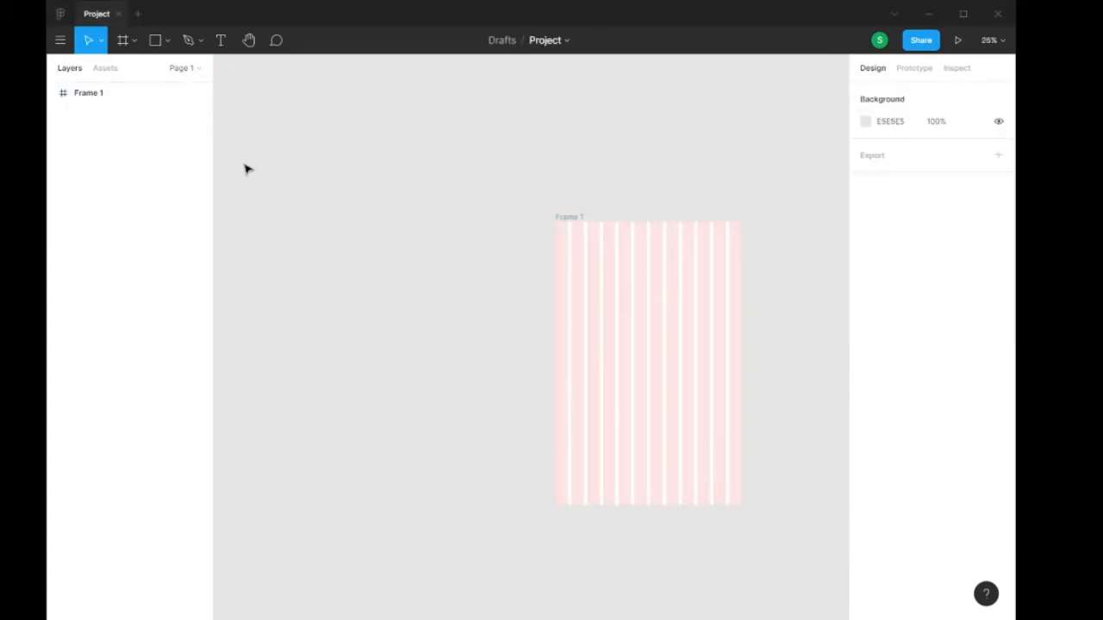
{"action": "left_click", "coordinate": [125, 43]}
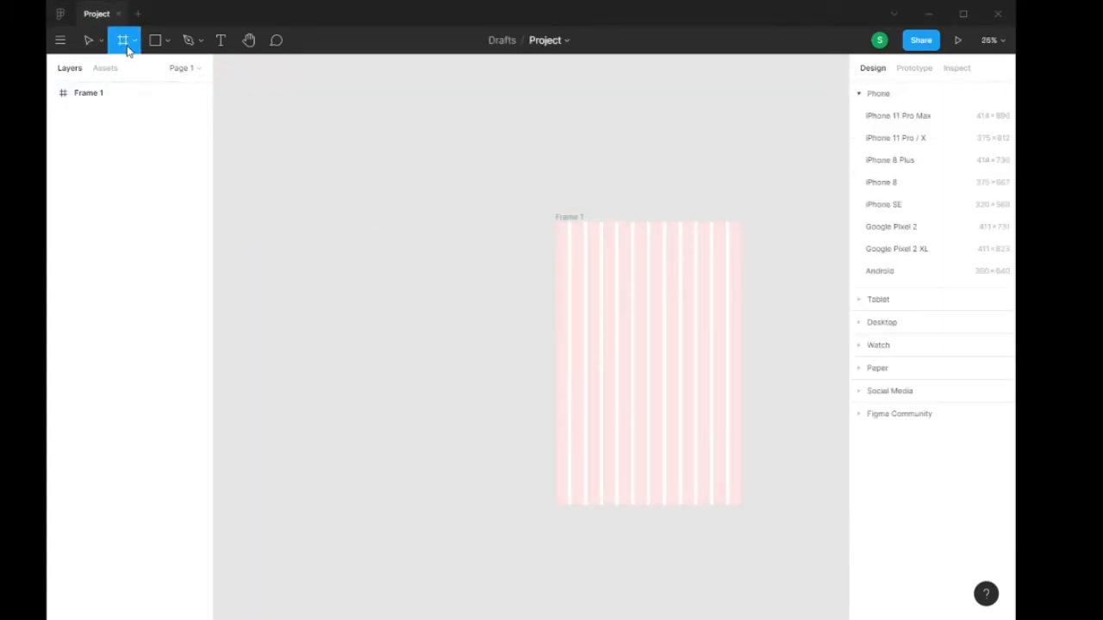
{"action": "left_click", "coordinate": [860, 94]}
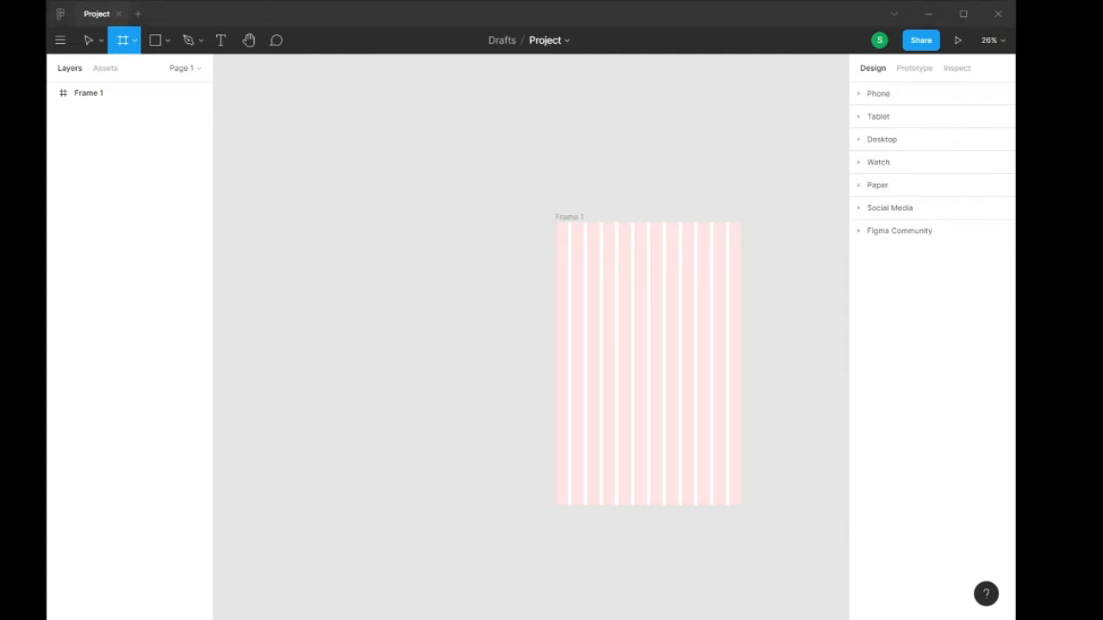
{"action": "left_click", "coordinate": [865, 142]}
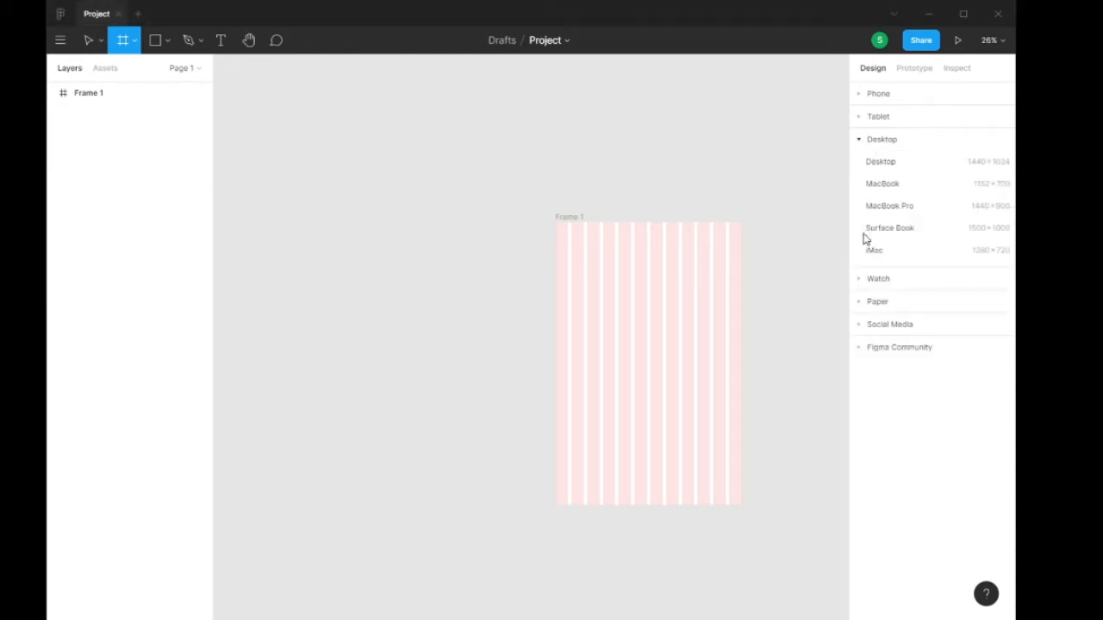
{"action": "left_click", "coordinate": [862, 139]}
{"action": "left_click", "coordinate": [858, 119]}
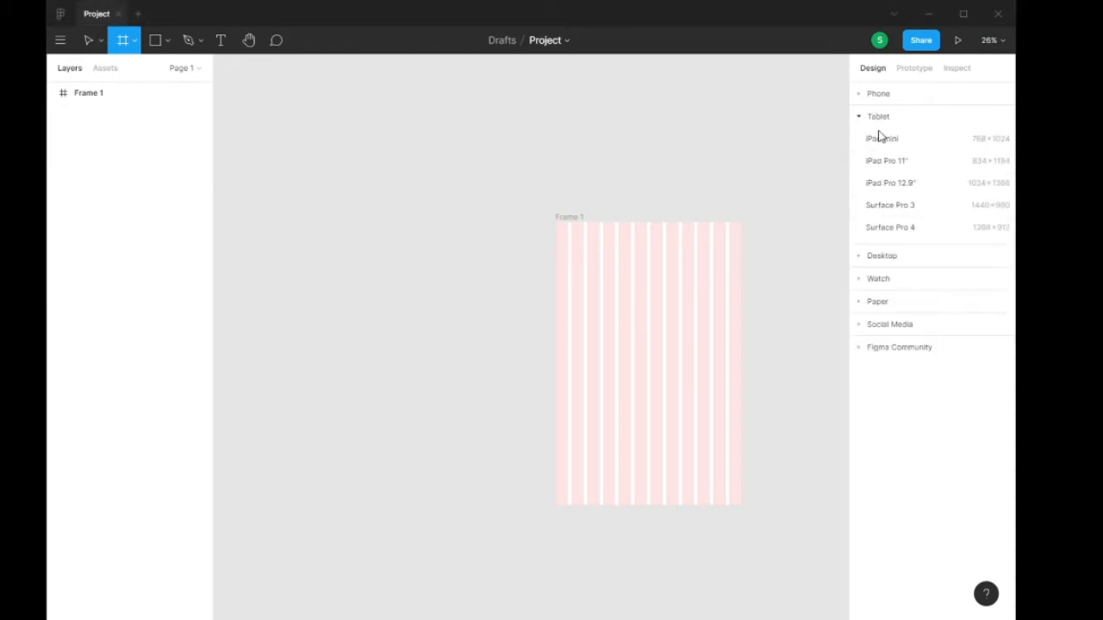
{"action": "left_click", "coordinate": [860, 91]}
{"action": "left_click", "coordinate": [860, 95]}
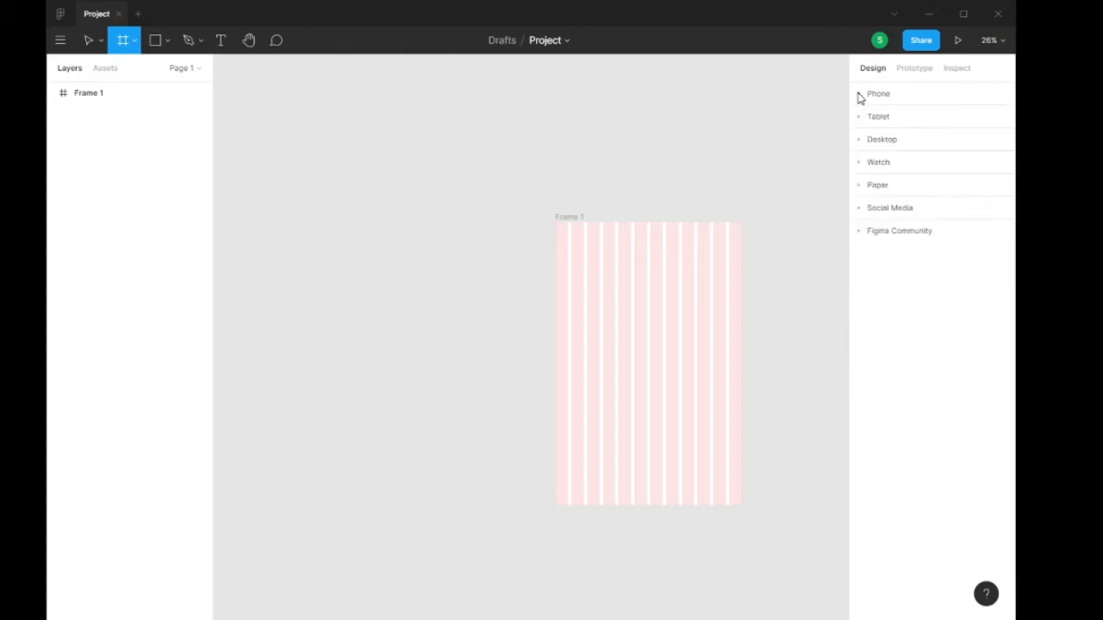
- Add a 1080 × 1080 frame from the Instagram Post social media preset and place it to the left of Frame 1
{"action": "left_click", "coordinate": [862, 212]}
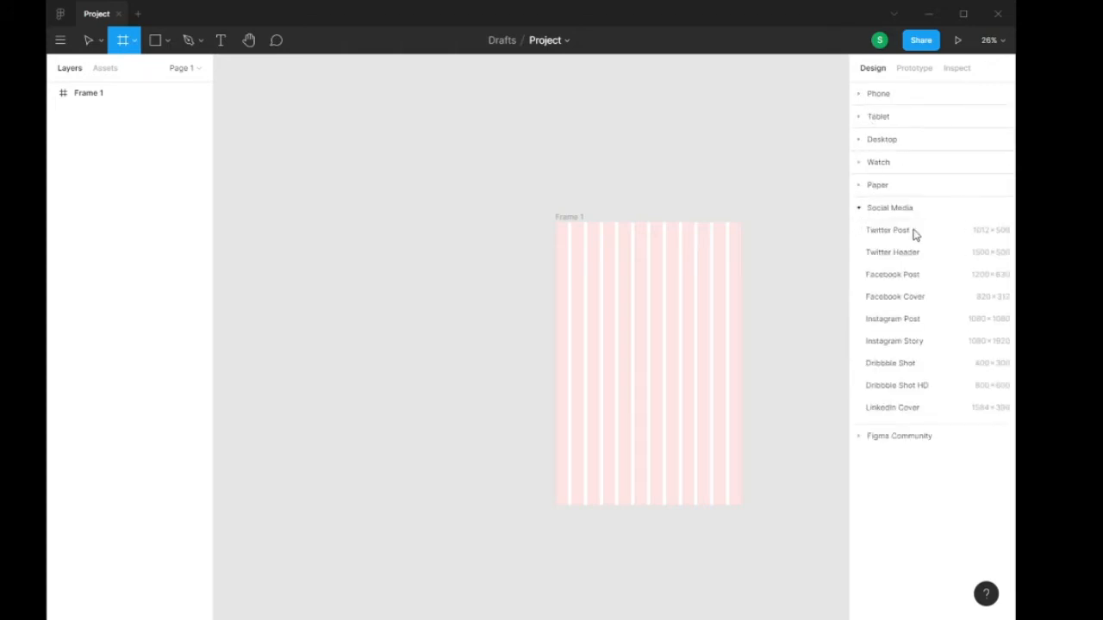
{"action": "left_click", "coordinate": [902, 317]}
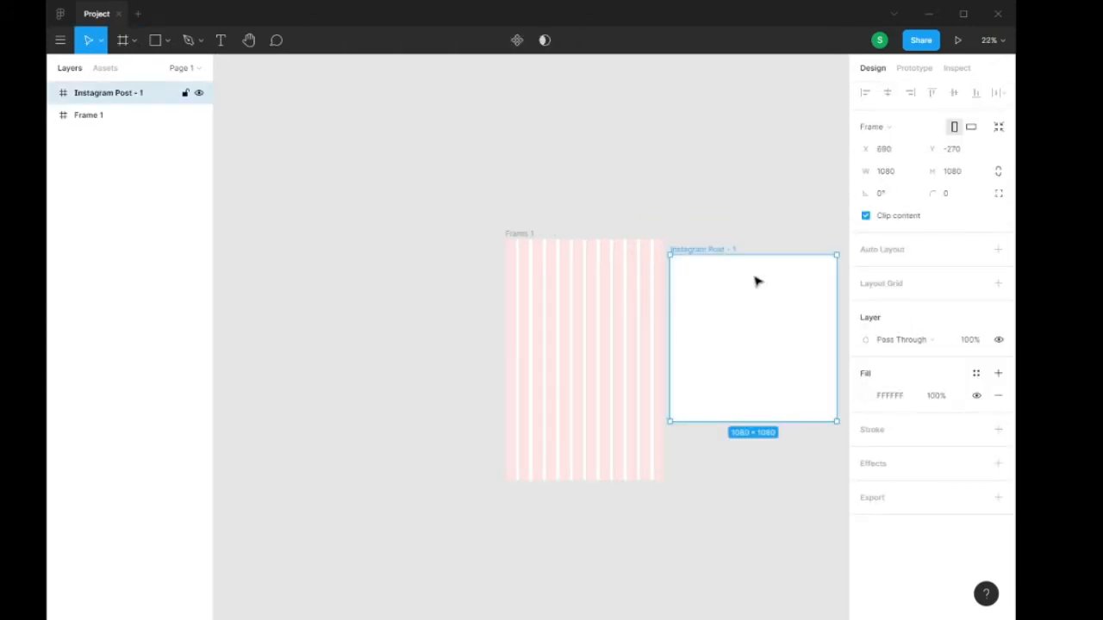
{"action": "left_click_drag", "start_coordinate": [756, 278], "coordinate": [413, 290]}
{"action": "scroll", "coordinate": [366, 332], "scroll_direction": "up", "scroll_amount": 5}
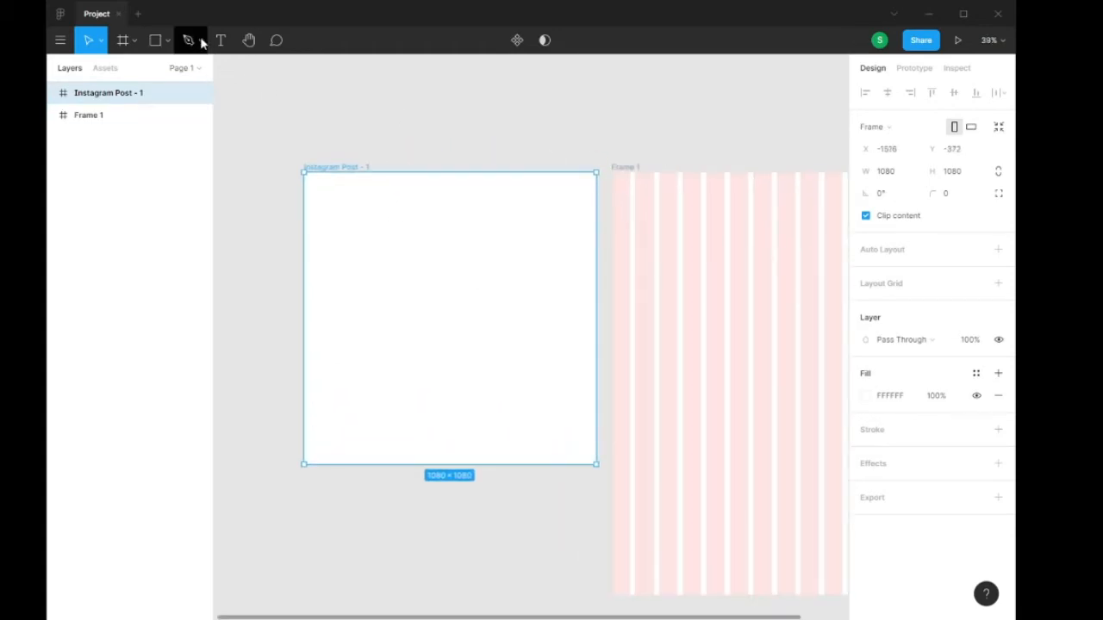
{"action": "left_click", "coordinate": [360, 98]}
- Add the text "BUILDER" in the upper-left part of the Instagram Post frame
{"action": "left_click", "coordinate": [221, 40]}
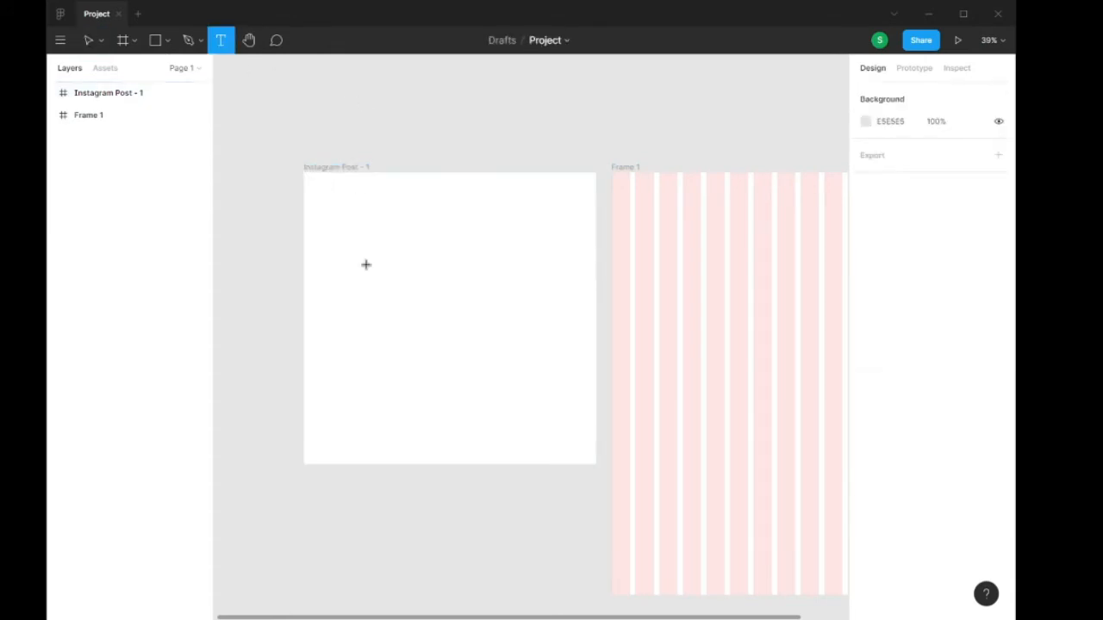
{"action": "left_click", "coordinate": [365, 265]}
{"action": "type", "text": "s"}
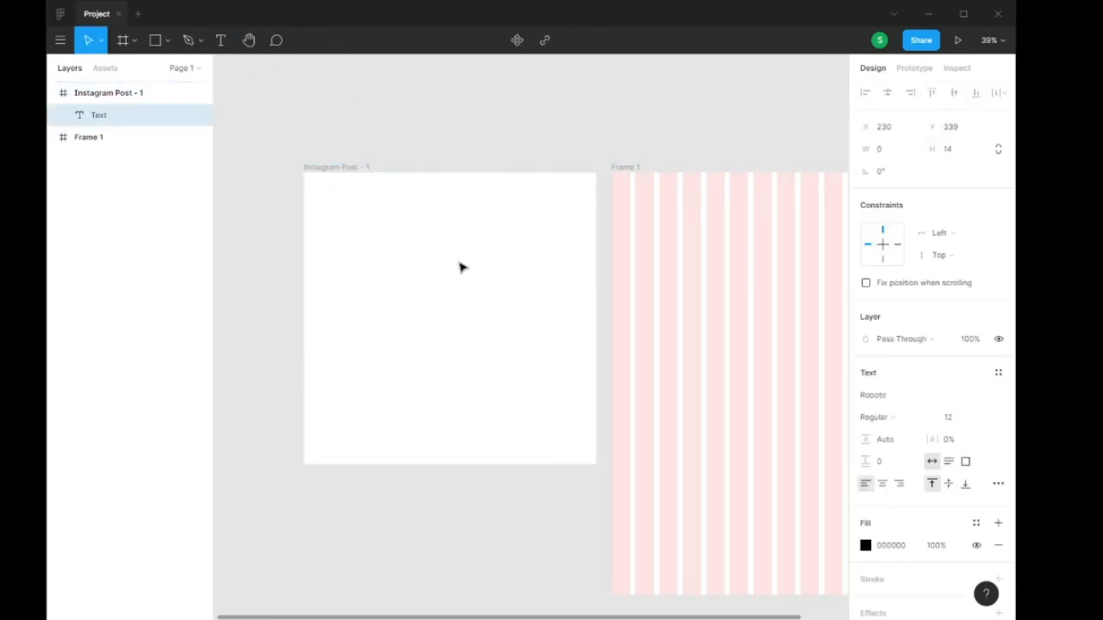
{"action": "scroll", "coordinate": [267, 327], "scroll_direction": "up", "scroll_amount": 3}
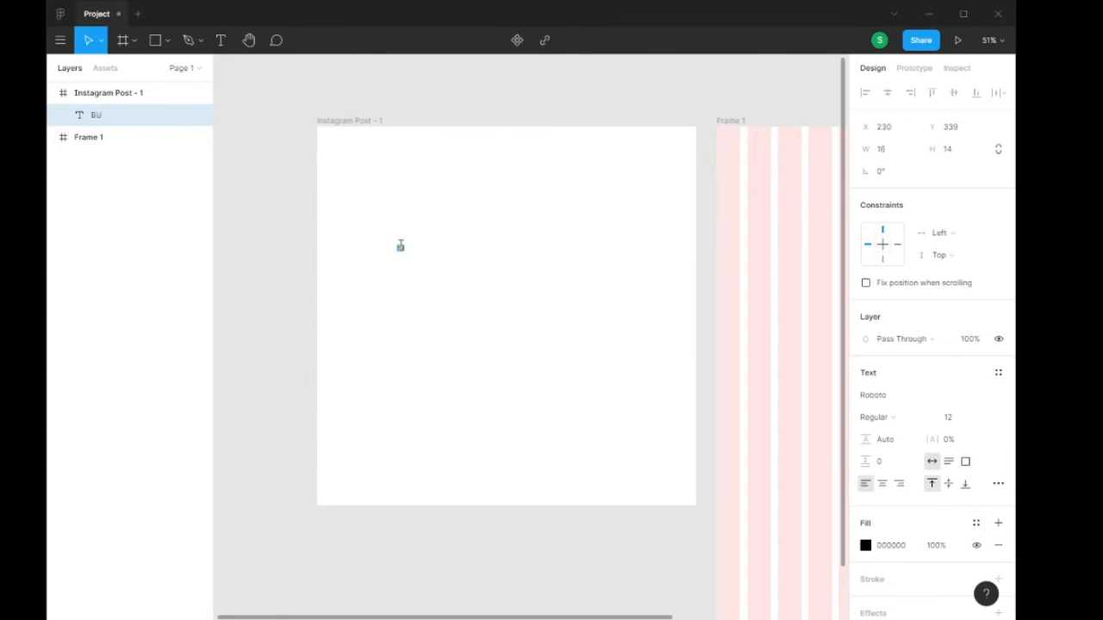
{"action": "left_click", "coordinate": [207, 155]}
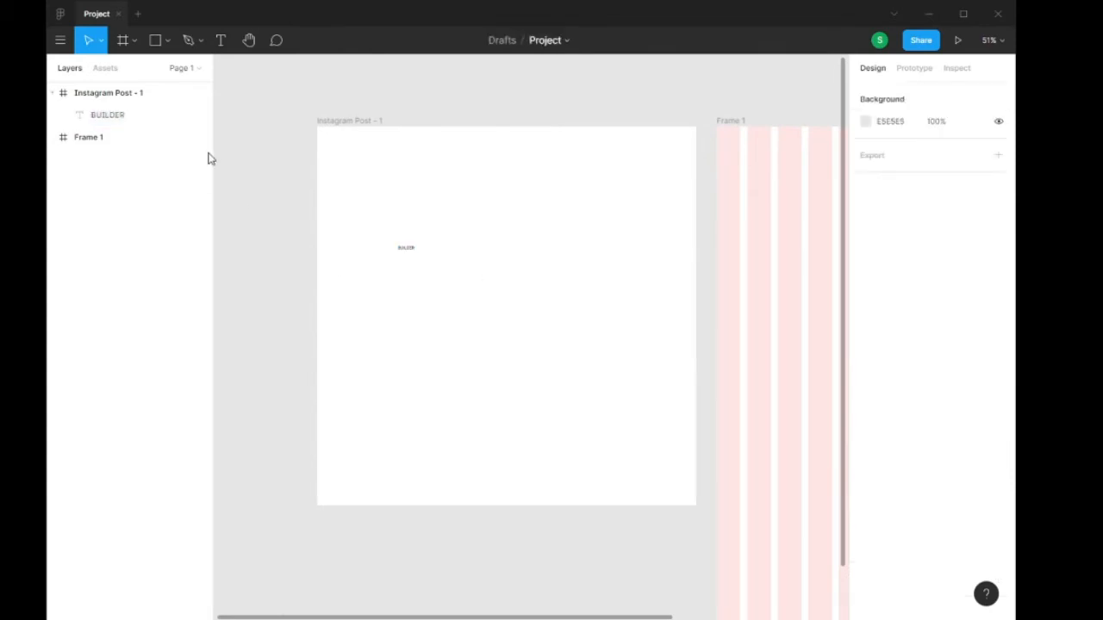
- Set the BUILDER text's font size to 36 and its font to Russo One
{"action": "left_click", "coordinate": [413, 251]}
{"action": "left_click_drag", "start_coordinate": [421, 253], "coordinate": [586, 346]}
{"action": "key", "text": "ctrl+z"}
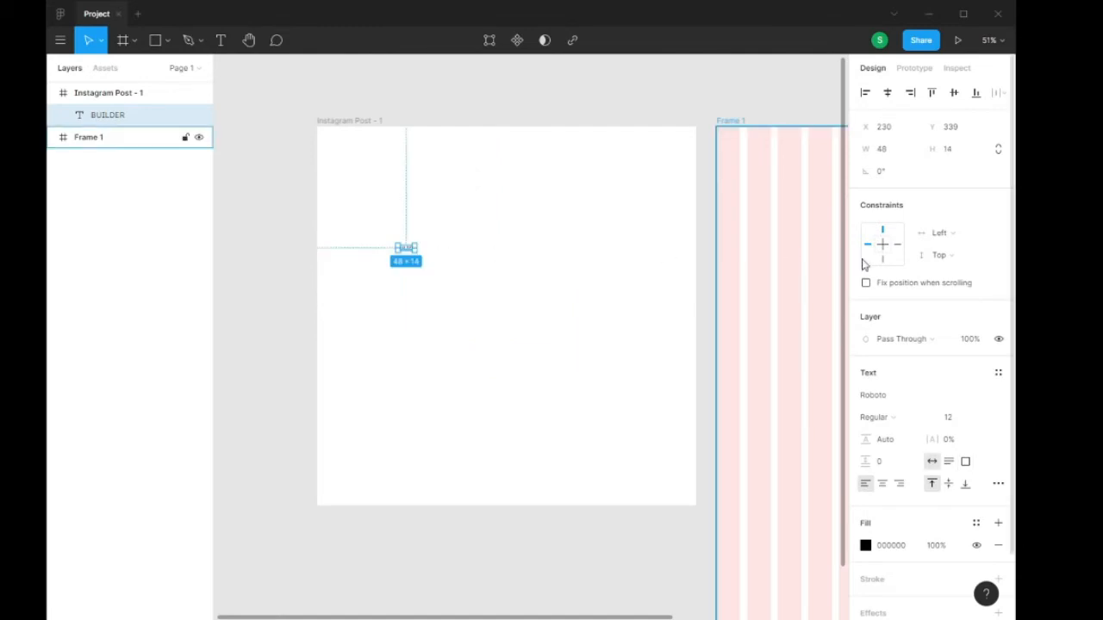
{"action": "left_click", "coordinate": [977, 420]}
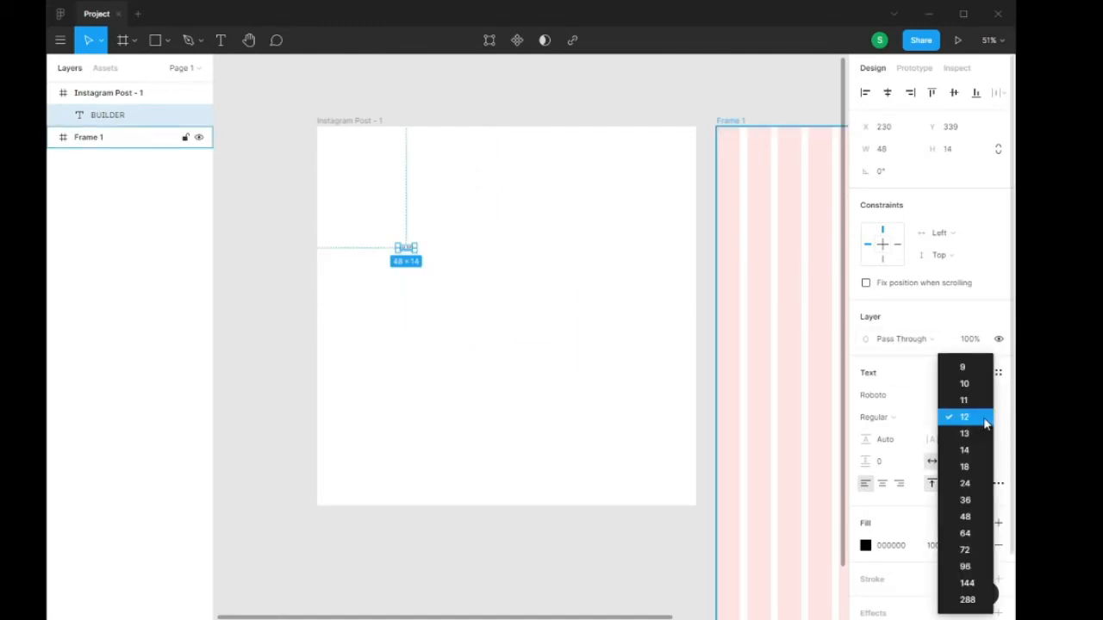
{"action": "left_click", "coordinate": [966, 500]}
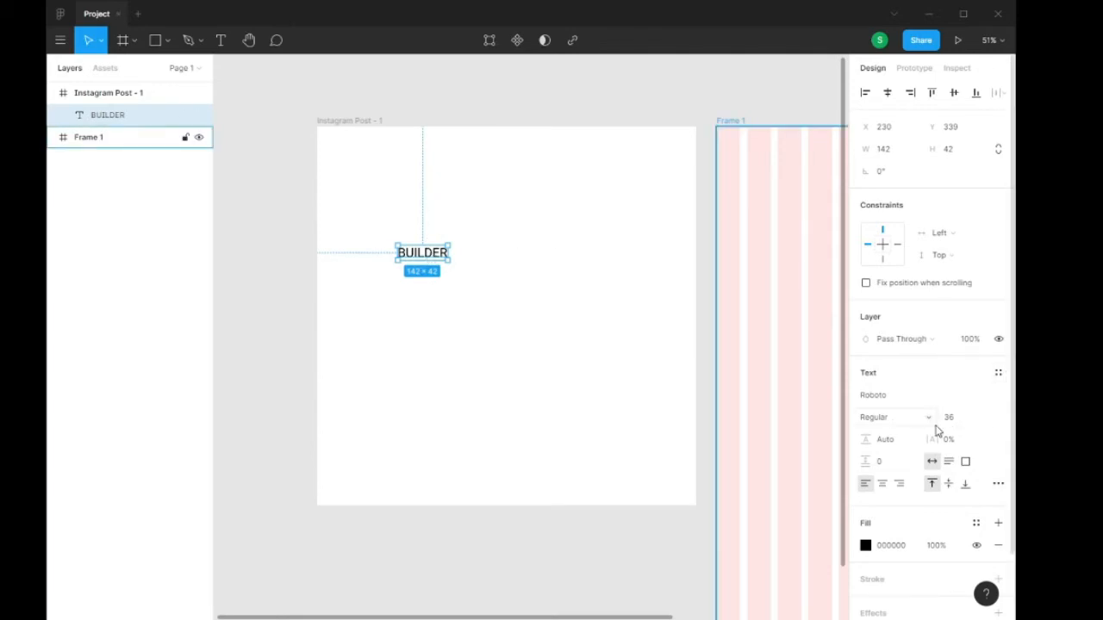
{"action": "left_click", "coordinate": [1000, 402]}
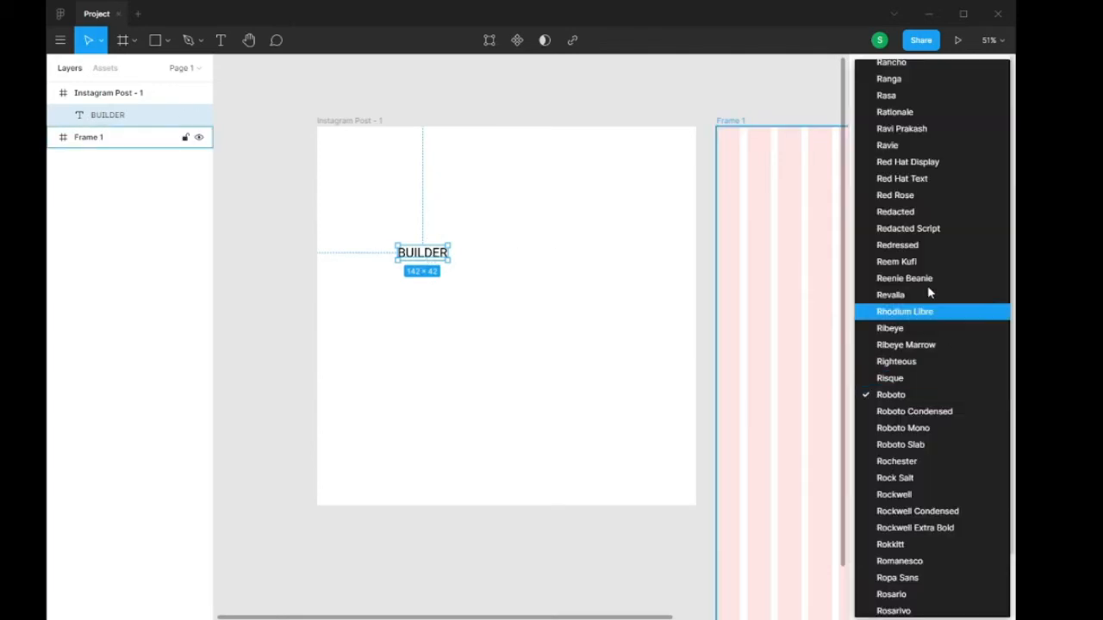
{"action": "scroll", "coordinate": [937, 379], "scroll_direction": "down", "scroll_amount": 6}
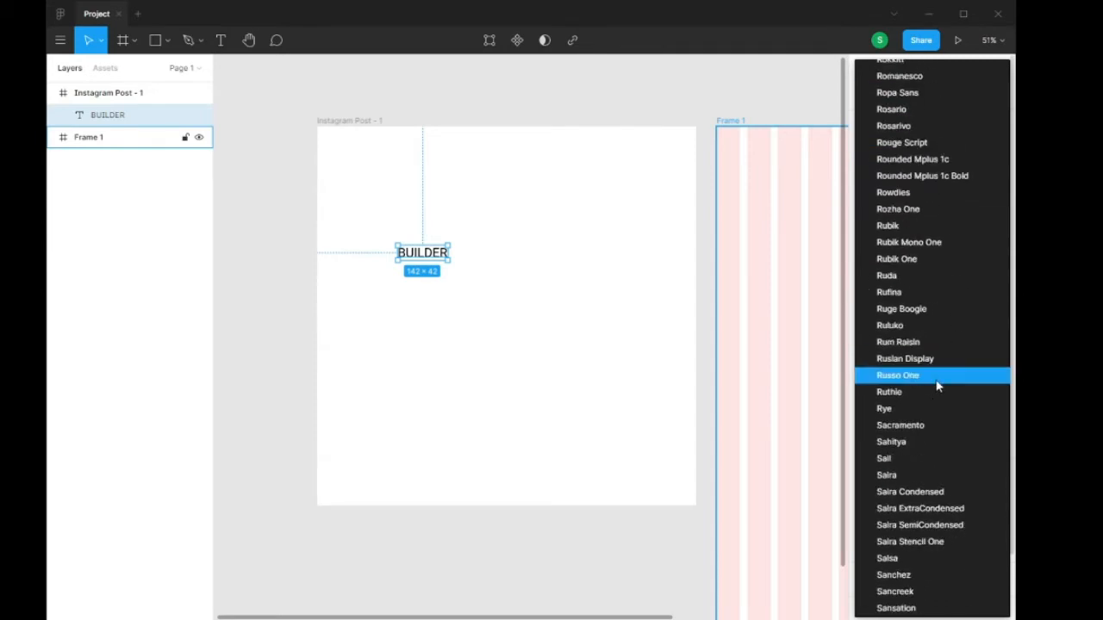
{"action": "left_click", "coordinate": [937, 381]}
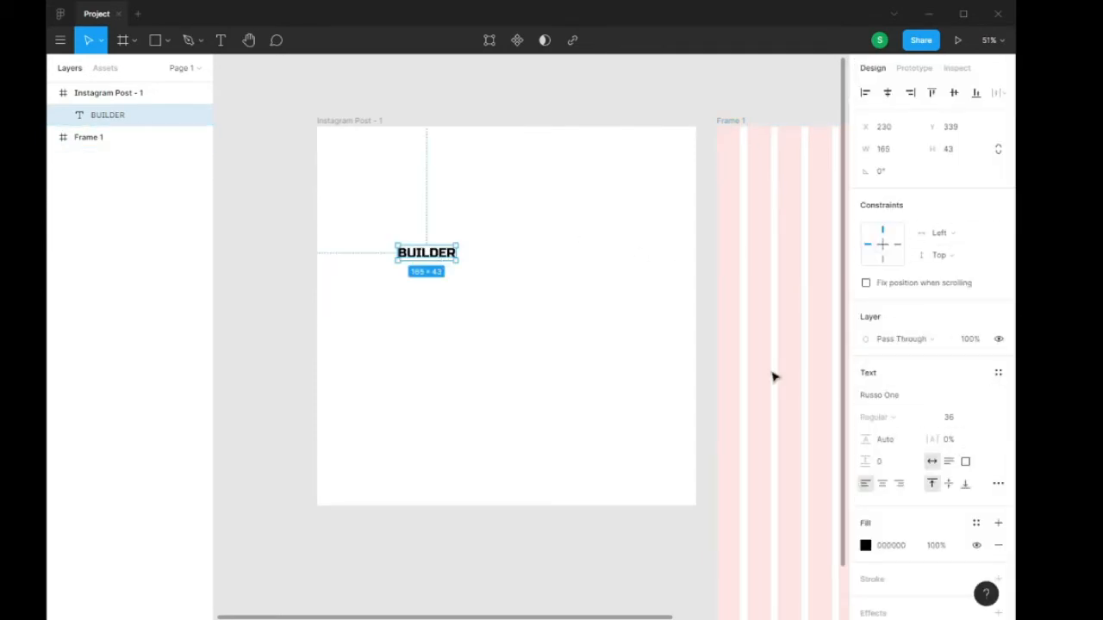
- Change the BUILDER text's fill to the dark red AD0707
{"action": "left_click", "coordinate": [484, 278]}
{"action": "left_click", "coordinate": [445, 254]}
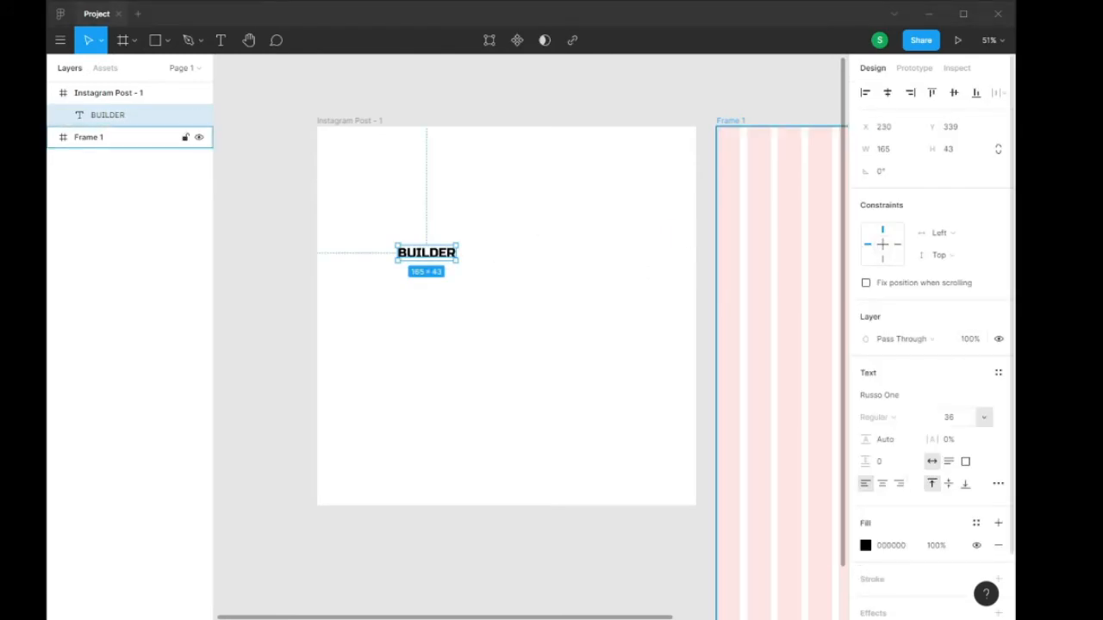
{"action": "left_click", "coordinate": [866, 545]}
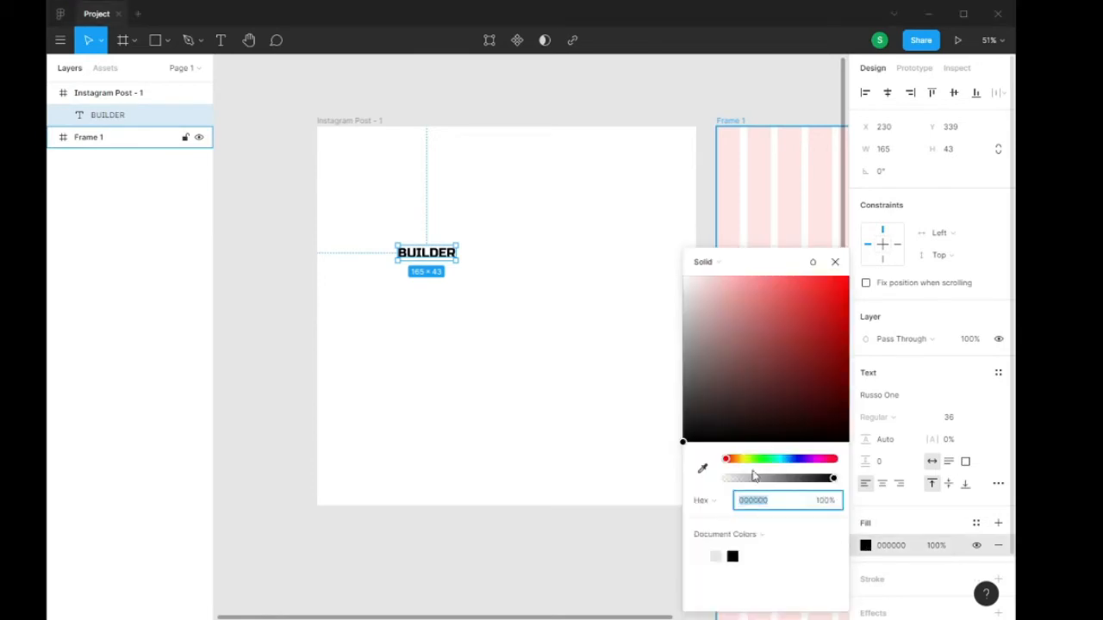
{"action": "left_click", "coordinate": [796, 459]}
{"action": "left_click_drag", "start_coordinate": [842, 372], "coordinate": [798, 358]}
{"action": "left_click_drag", "start_coordinate": [783, 462], "coordinate": [840, 463]}
{"action": "left_click_drag", "start_coordinate": [820, 416], "coordinate": [849, 316]}
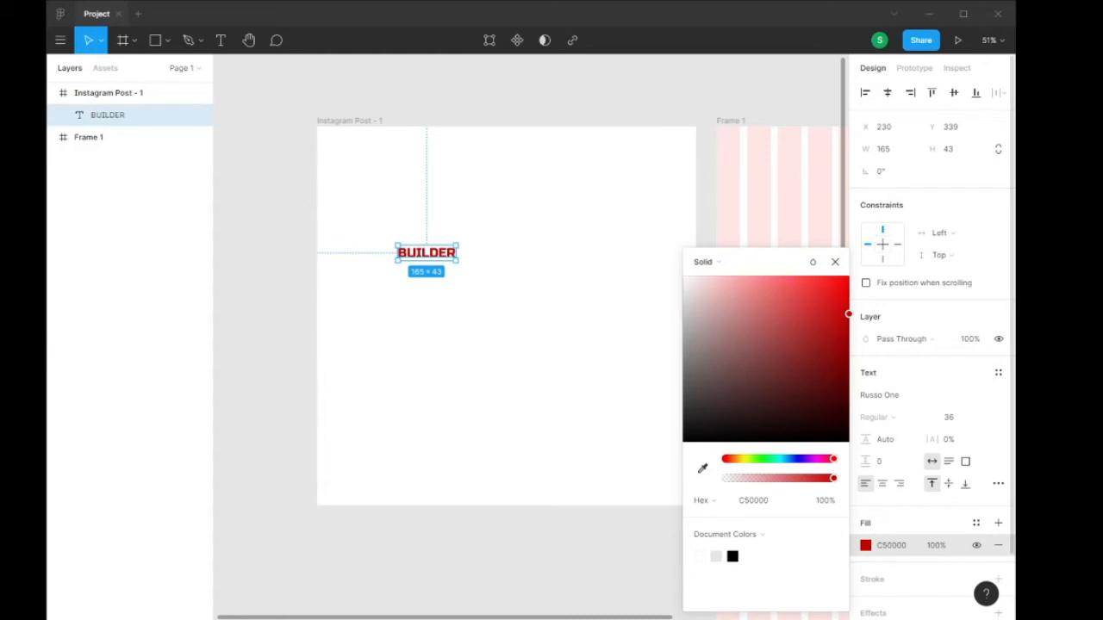
{"action": "left_click_drag", "start_coordinate": [849, 314], "coordinate": [845, 338]}
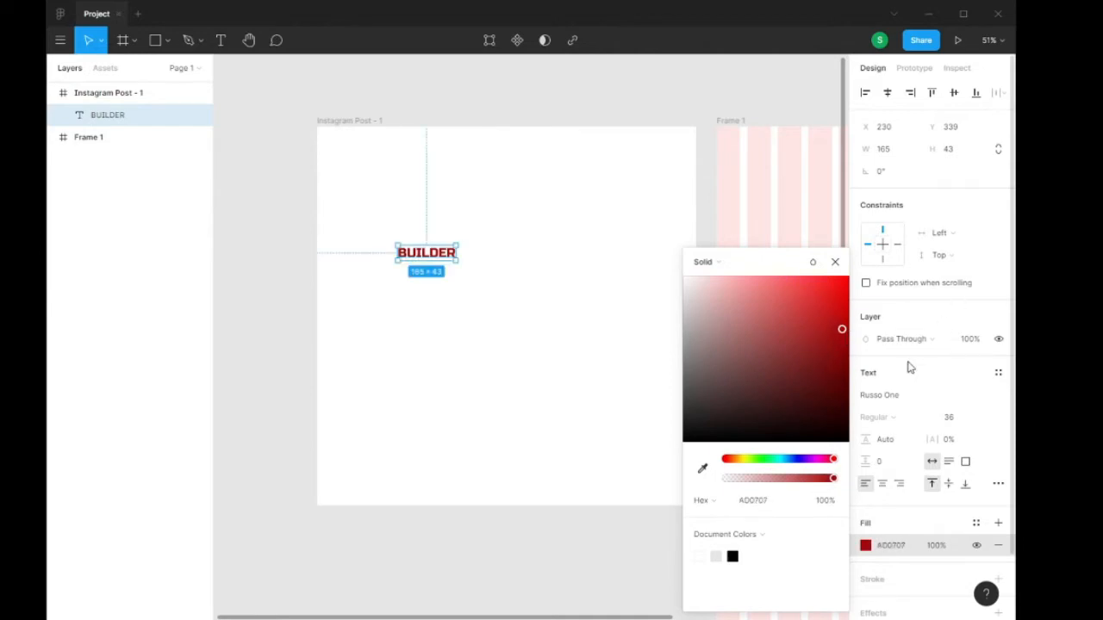
- Increase the BUILDER text's font size to 48
{"action": "left_click", "coordinate": [503, 285]}
{"action": "left_click", "coordinate": [442, 259]}
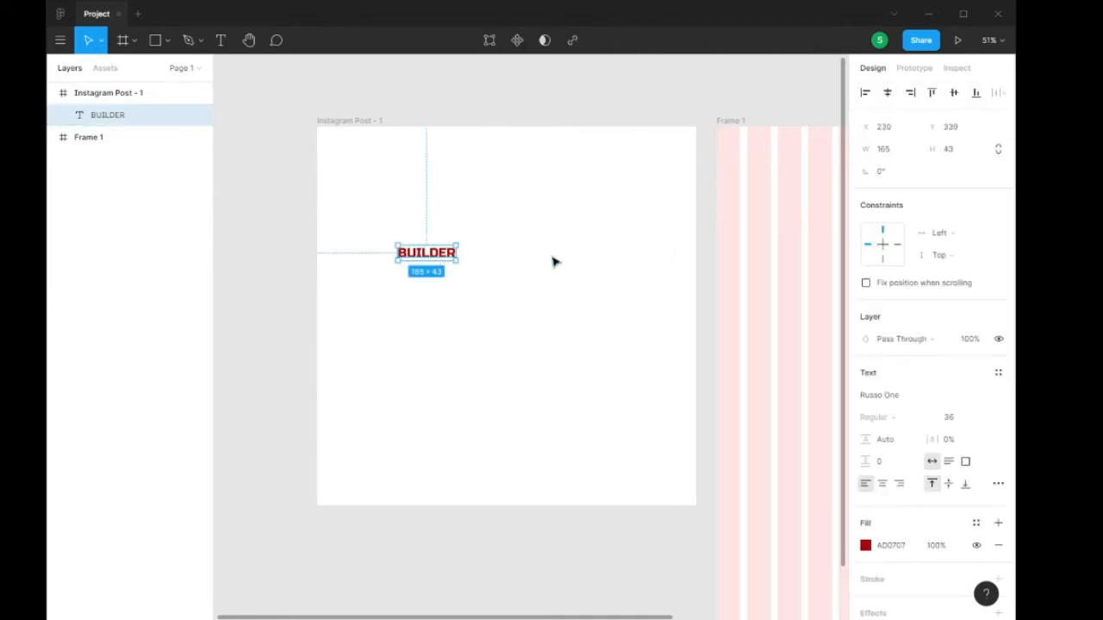
{"action": "left_click", "coordinate": [979, 420]}
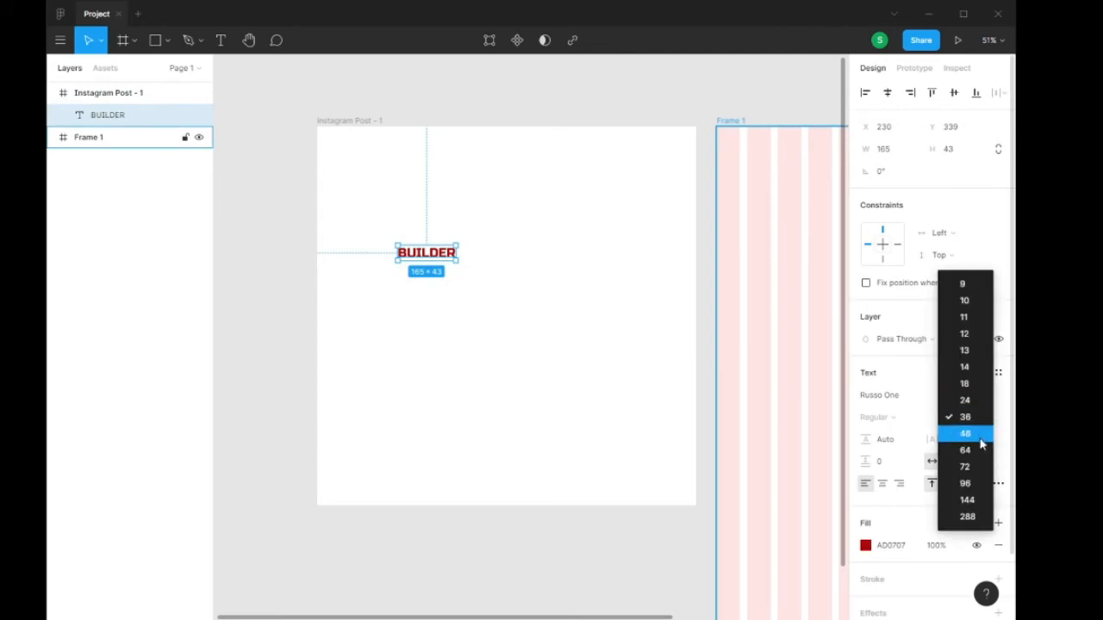
{"action": "left_click", "coordinate": [981, 434]}
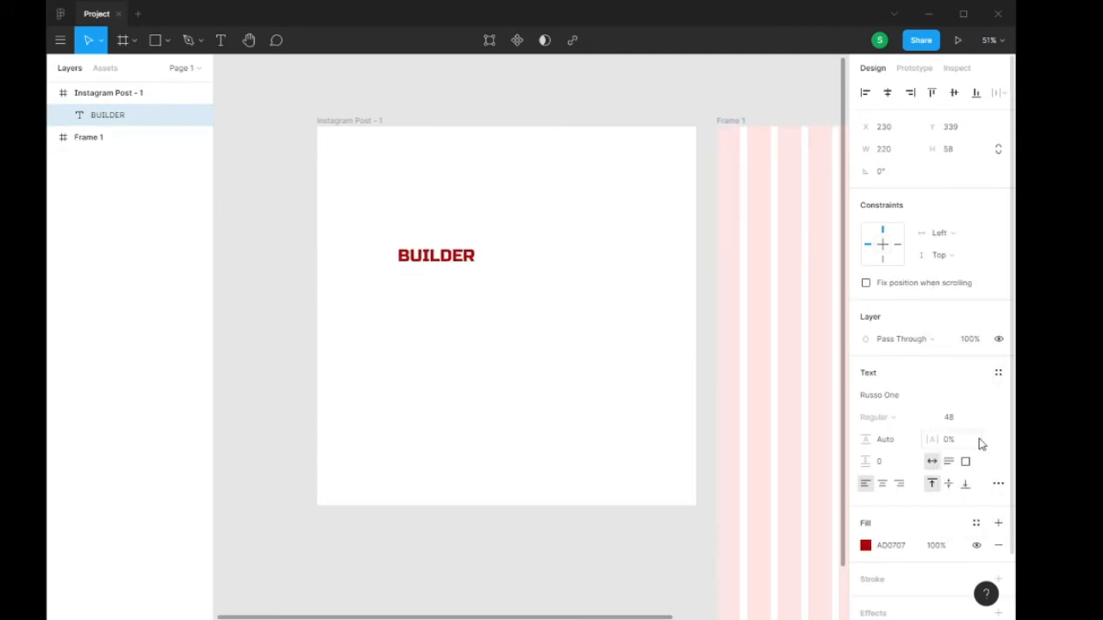
- Try the neighbouring fonts such as Sahitya, Salsa and Saira SemiCondensed on the BUILDER text, then return it to Russo One
{"action": "left_click", "coordinate": [911, 396]}
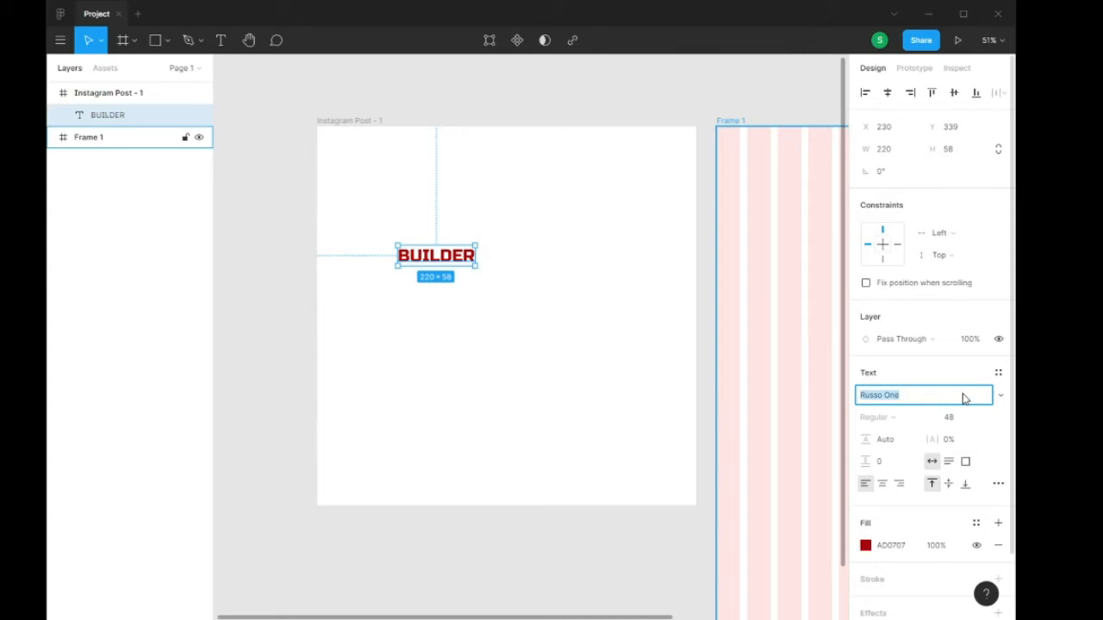
{"action": "key", "text": "Down"}
{"action": "key", "text": "Down"}
{"action": "key", "text": "Down"}
{"action": "key", "text": "Down"}
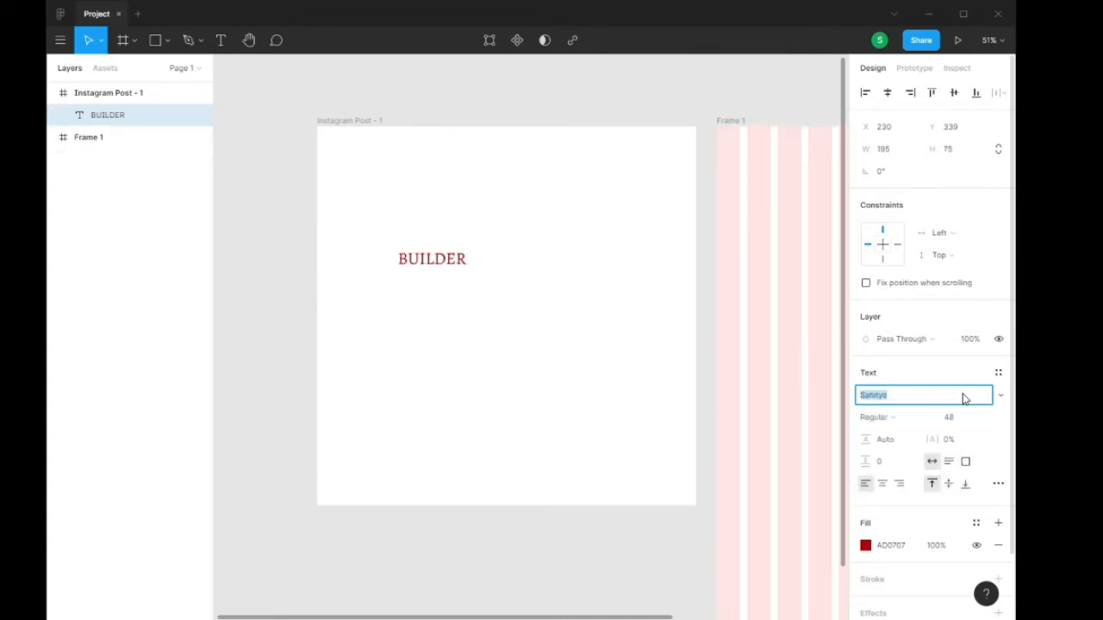
{"action": "key", "text": "Down"}
{"action": "key", "text": "Down"}
{"action": "key", "text": "Down"}
{"action": "key", "text": "Down"}
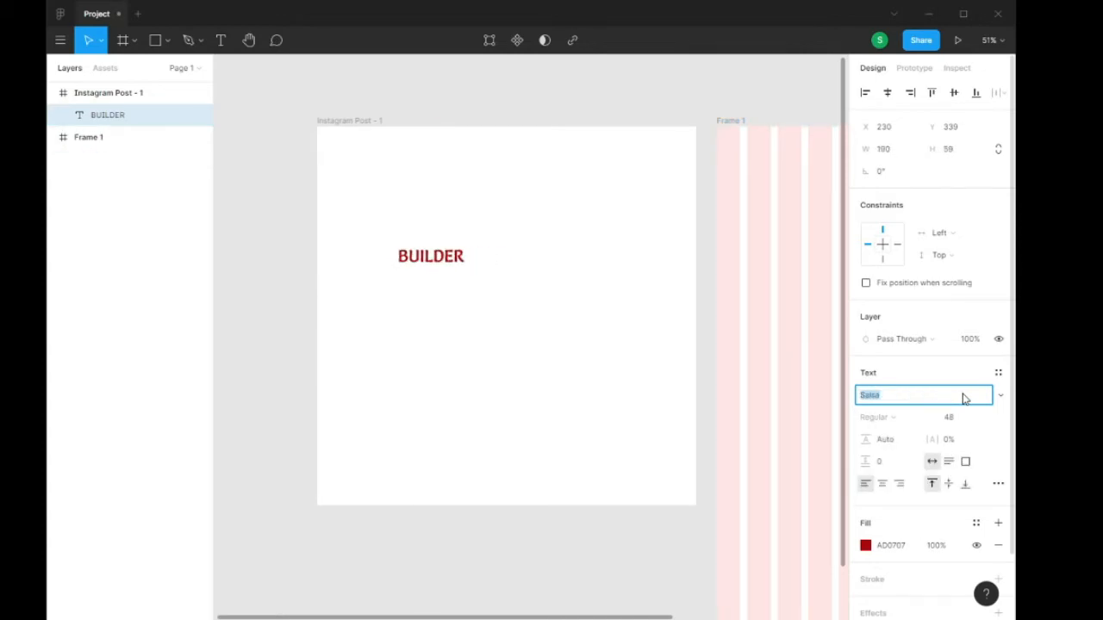
{"action": "key", "text": "Up"}
{"action": "key", "text": "Up"}
{"action": "key", "text": "Up"}
{"action": "key", "text": "Up"}
{"action": "key", "text": "Up"}
{"action": "key", "text": "Up"}
{"action": "key", "text": "Up"}
{"action": "key", "text": "Up"}
{"action": "key", "text": "Up"}
{"action": "key", "text": "Up"}
{"action": "key", "text": "Up"}
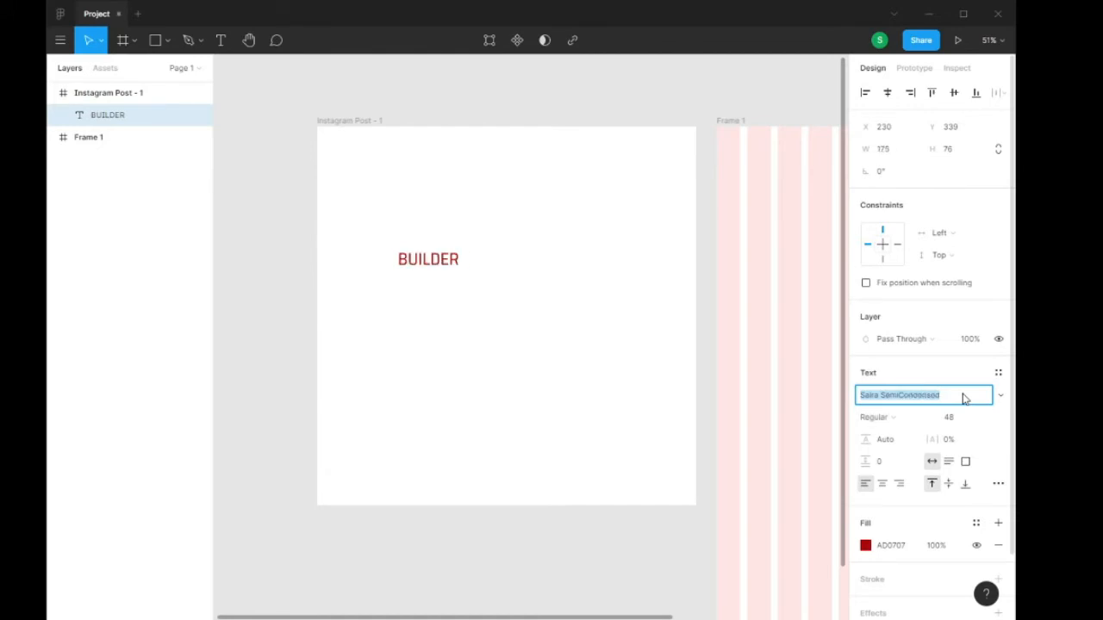
{"action": "key", "text": "Up"}
{"action": "key", "text": "Up"}
{"action": "key", "text": "Up"}
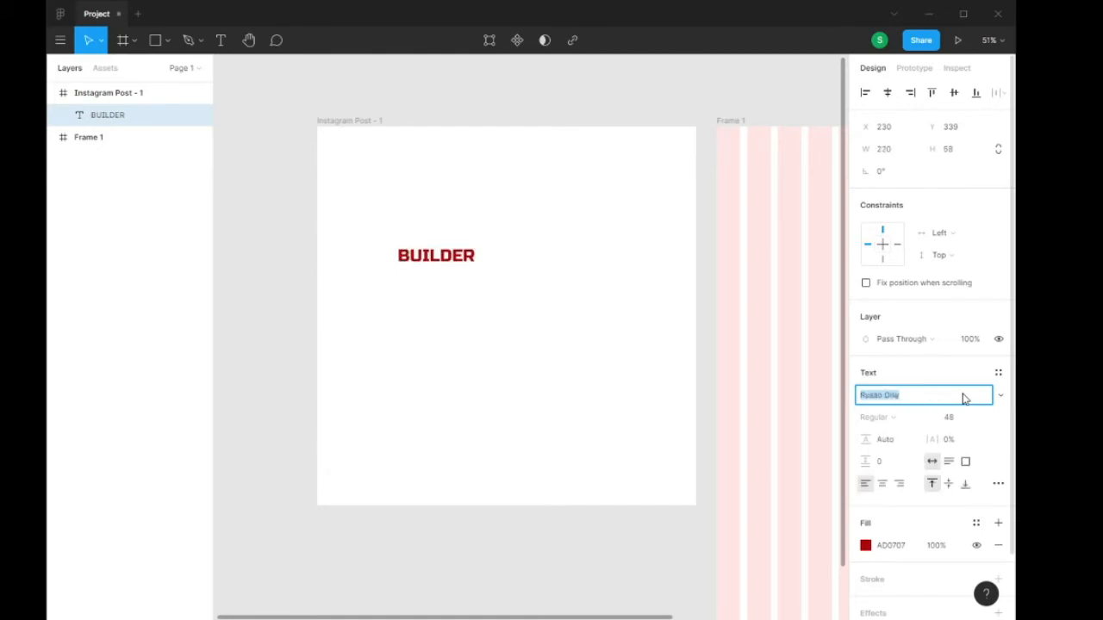
- Step through the fonts after Russo One and apply Sansita One to the BUILDER text
{"action": "key", "text": "Down"}
{"action": "key", "text": "Down"}
{"action": "key", "text": "Down"}
{"action": "key", "text": "Down"}
{"action": "key", "text": "Down"}
{"action": "key", "text": "Down"}
{"action": "key", "text": "Down"}
{"action": "key", "text": "Down"}
{"action": "key", "text": "Down"}
{"action": "key", "text": "Down"}
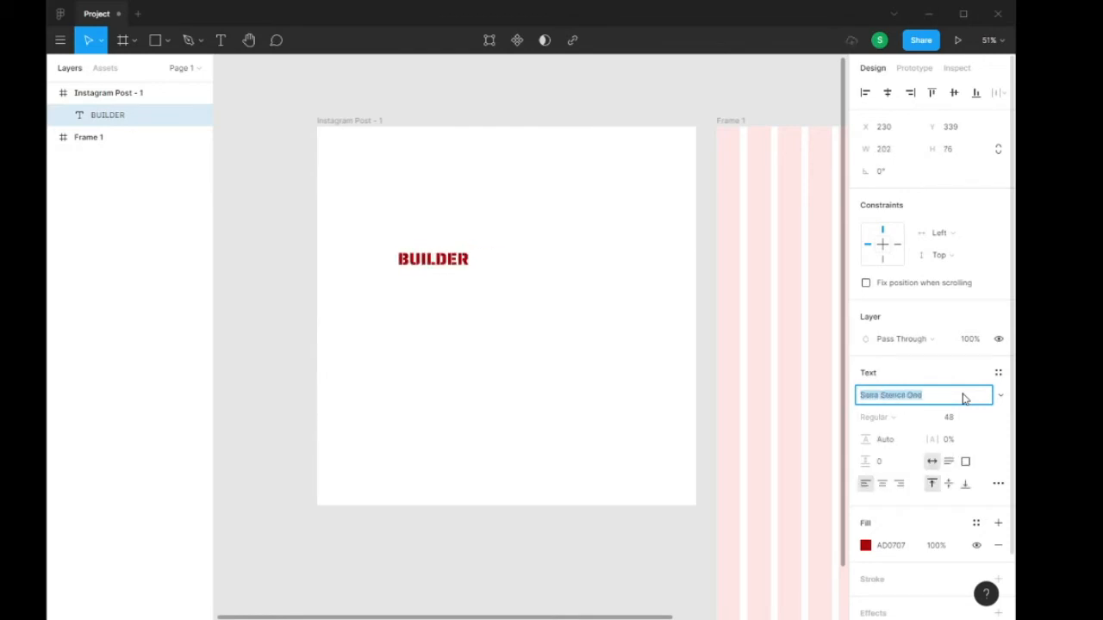
{"action": "key", "text": "Up"}
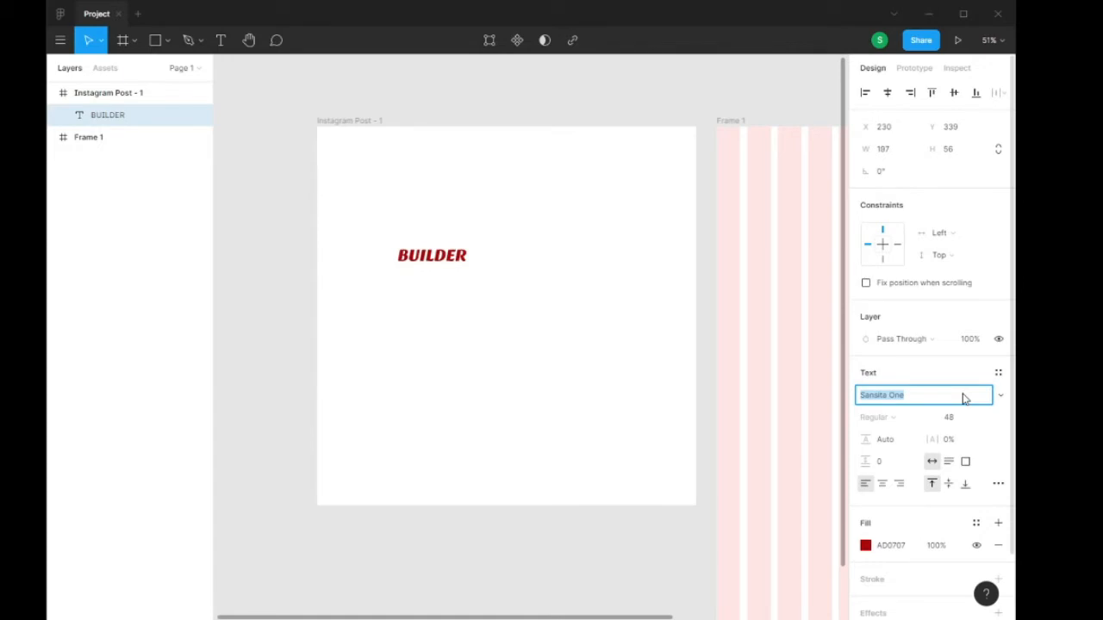
- Try the fonts around Sansita One, such as Secular One, Segoe UI Historic and Sarpanch, on the BUILDER text, then return it to Sansita One
{"action": "key", "text": "Down"}
{"action": "key", "text": "Down"}
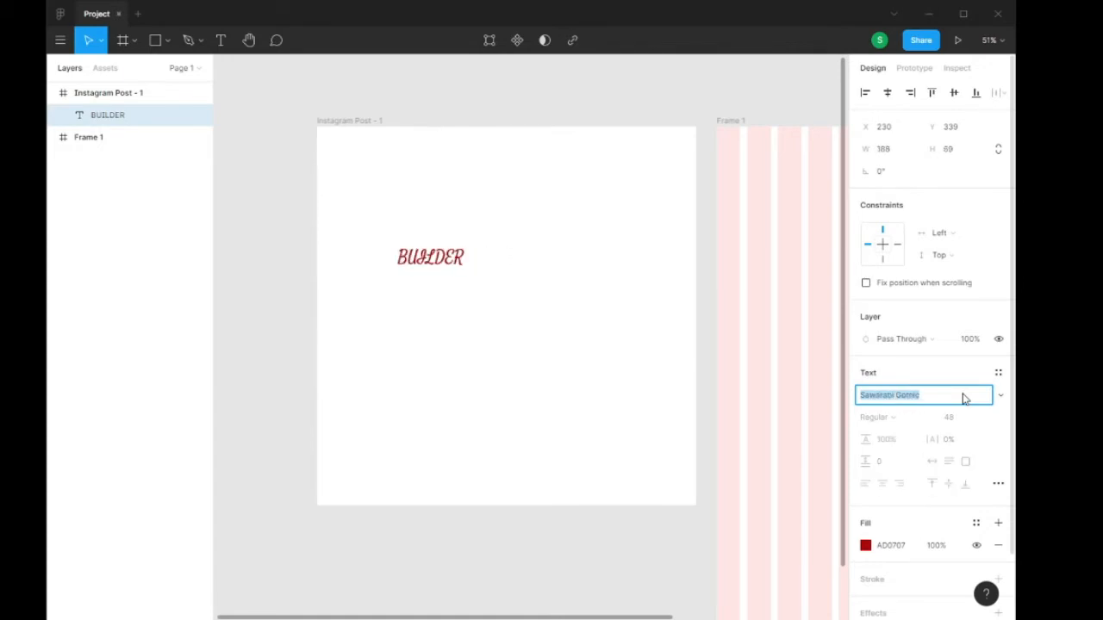
{"action": "key", "text": "Down"}
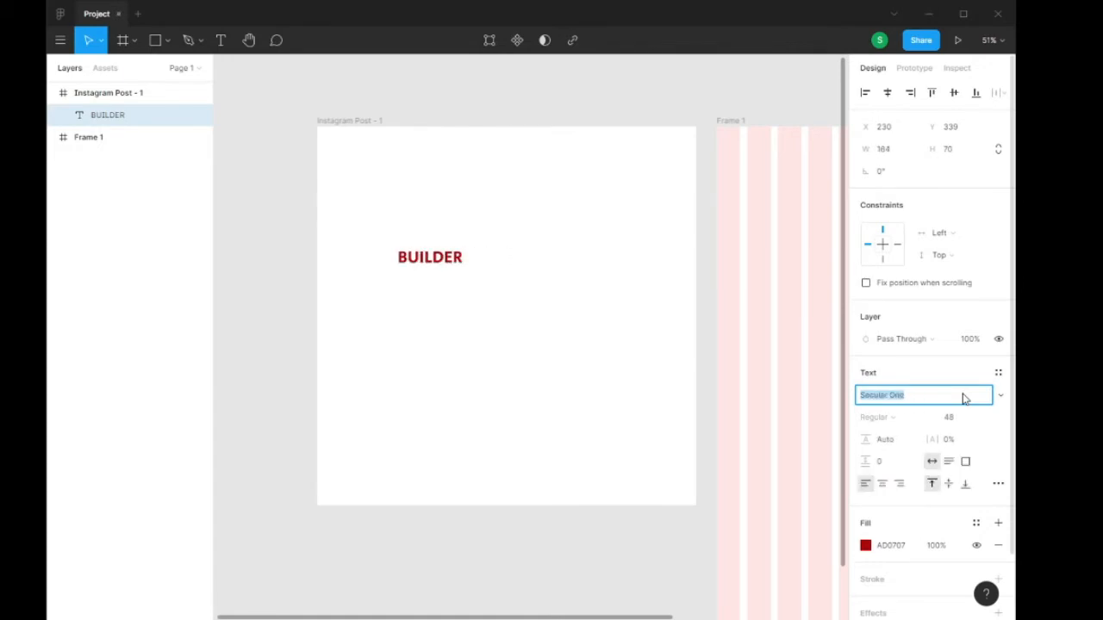
{"action": "key", "text": "Down"}
{"action": "key", "text": "Down"}
{"action": "key", "text": "Down"}
{"action": "key", "text": "Down"}
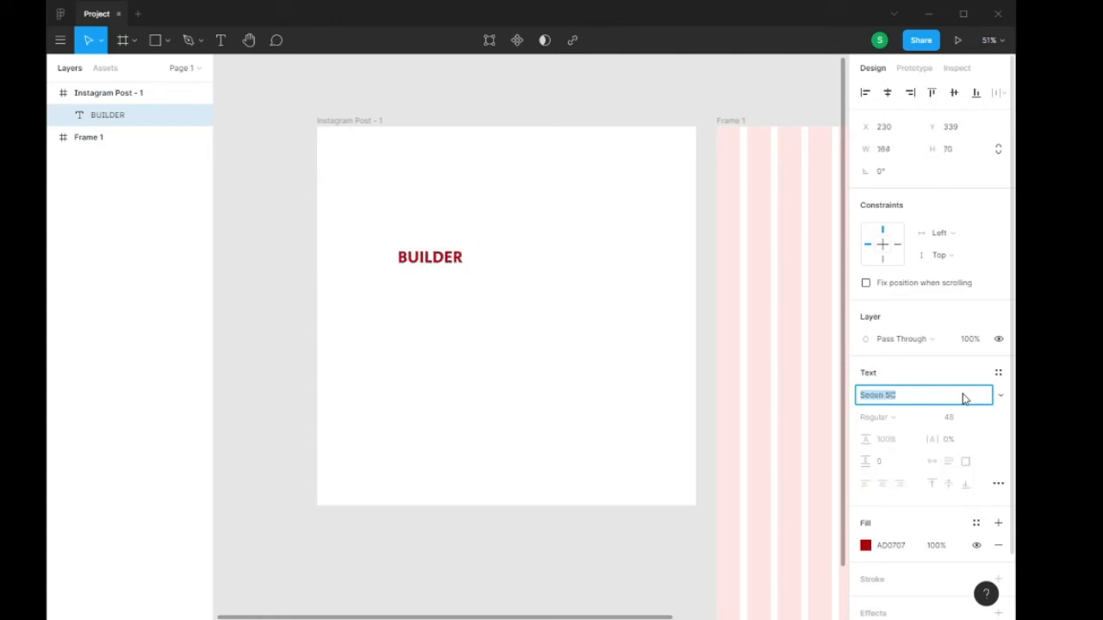
{"action": "key", "text": "Down"}
{"action": "key", "text": "Down"}
{"action": "key", "text": "Down"}
{"action": "key", "text": "Down"}
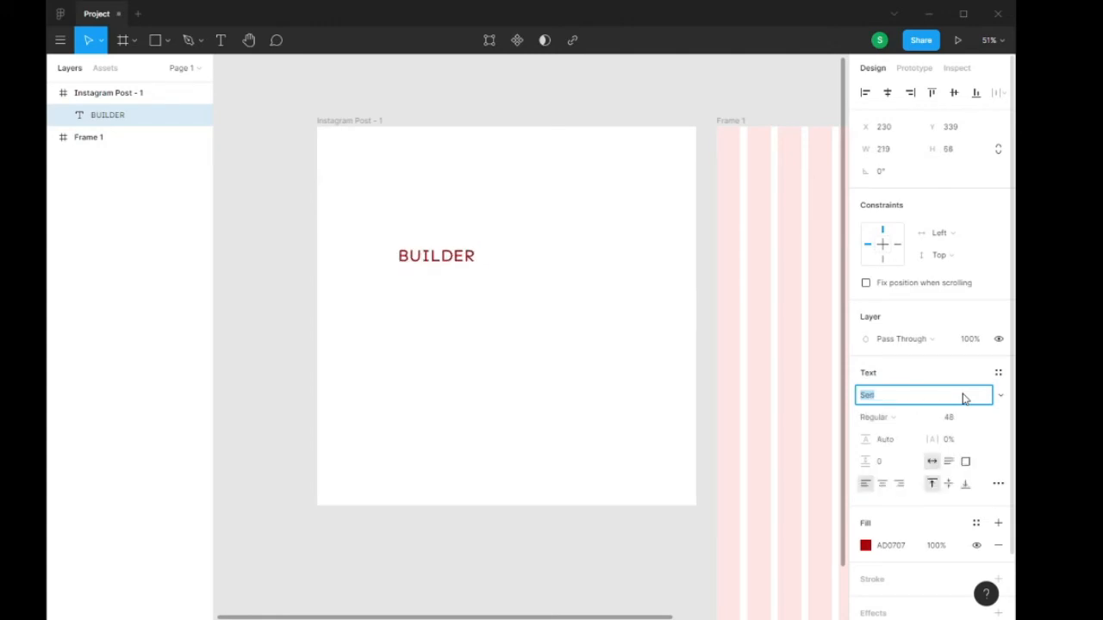
{"action": "key", "text": "Down"}
{"action": "key", "text": "Down"}
{"action": "key", "text": "Down"}
{"action": "key", "text": "Down"}
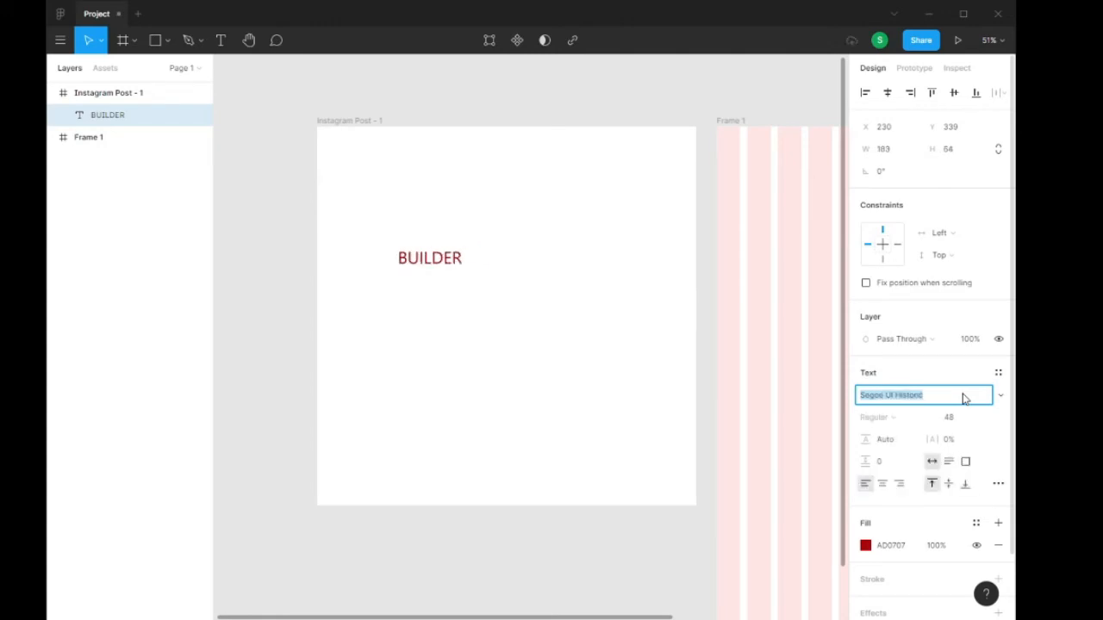
{"action": "key", "text": "Down"}
{"action": "key", "text": "Down"}
{"action": "key", "text": "Down"}
{"action": "key", "text": "Down"}
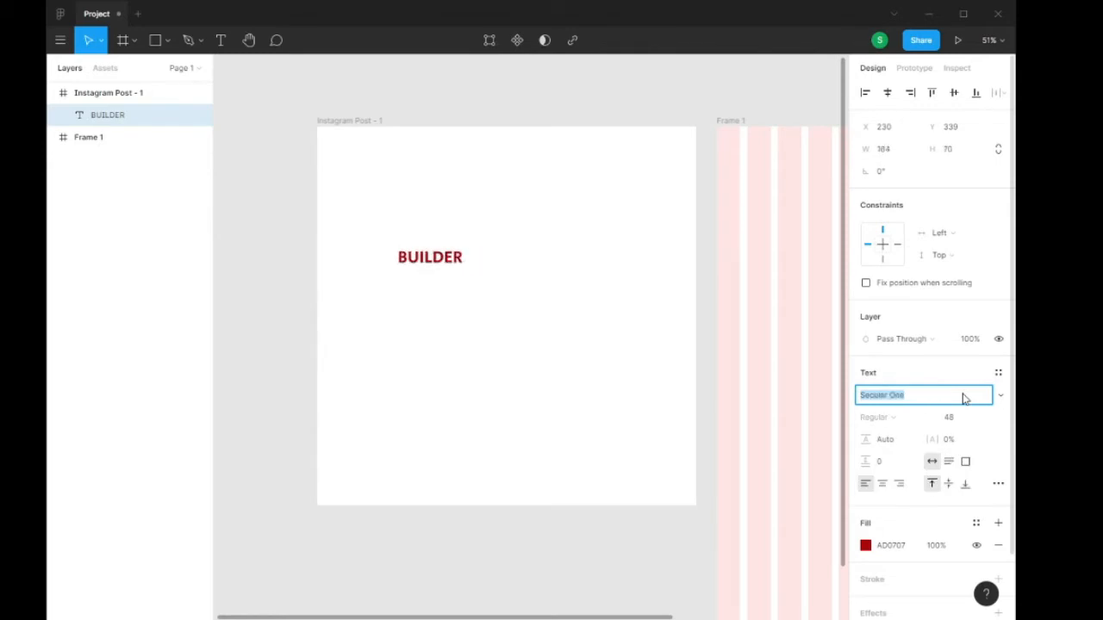
{"action": "key", "text": "Up"}
{"action": "key", "text": "Up"}
{"action": "key", "text": "Up"}
{"action": "key", "text": "Up"}
{"action": "key", "text": "Up"}
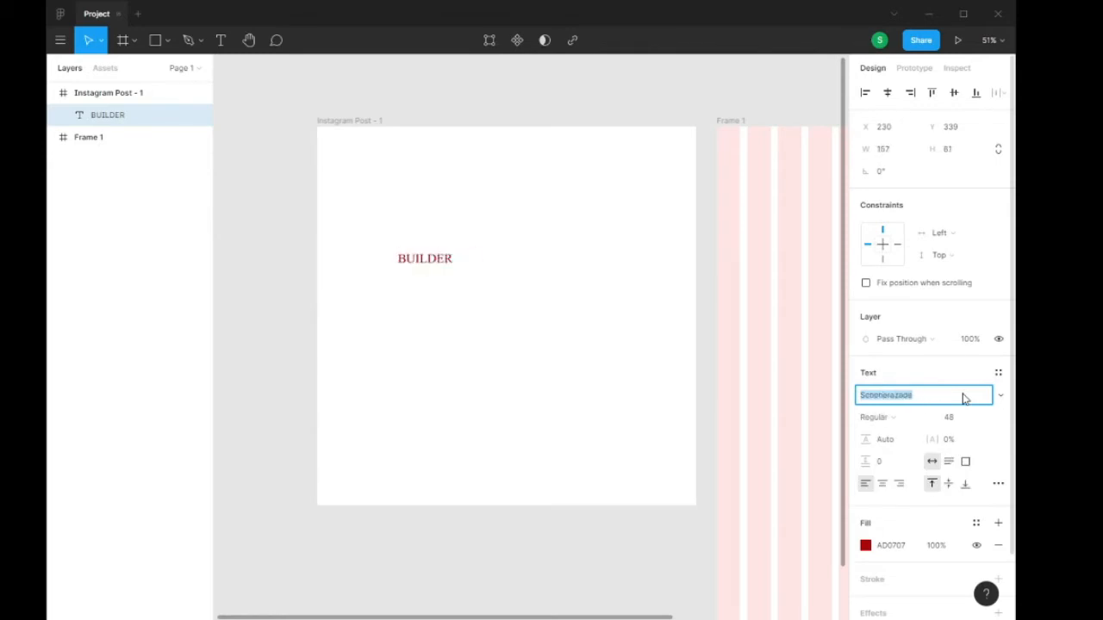
{"action": "key", "text": "Up"}
{"action": "key", "text": "Up"}
{"action": "key", "text": "Up"}
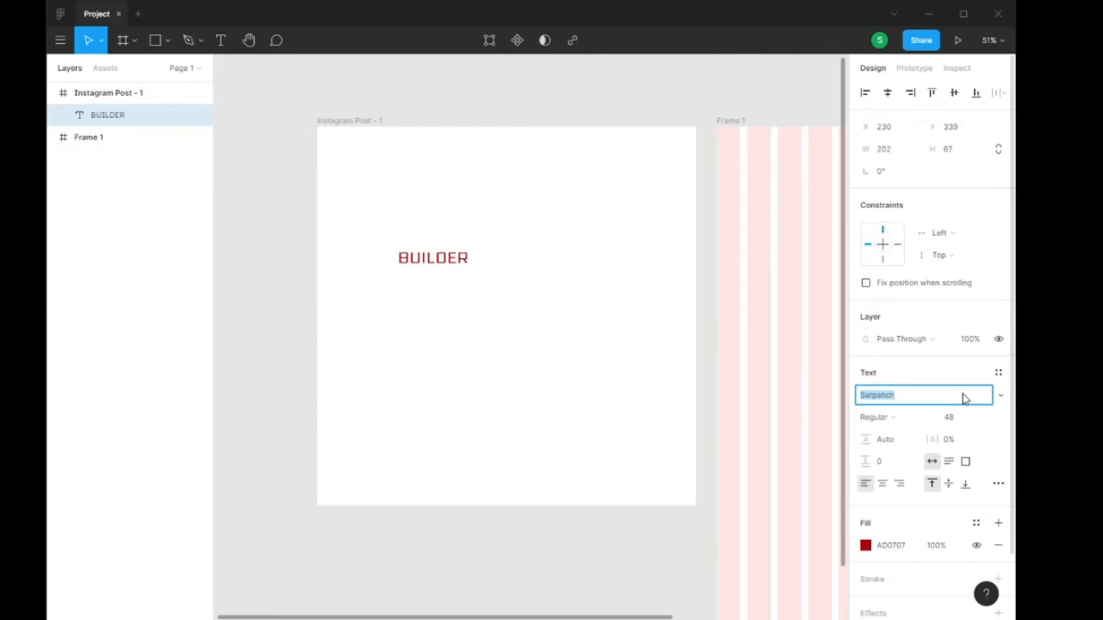
{"action": "key", "text": "Up"}
{"action": "key", "text": "Up"}
{"action": "key", "text": "Up"}
{"action": "key", "text": "Up"}
{"action": "key", "text": "Up"}
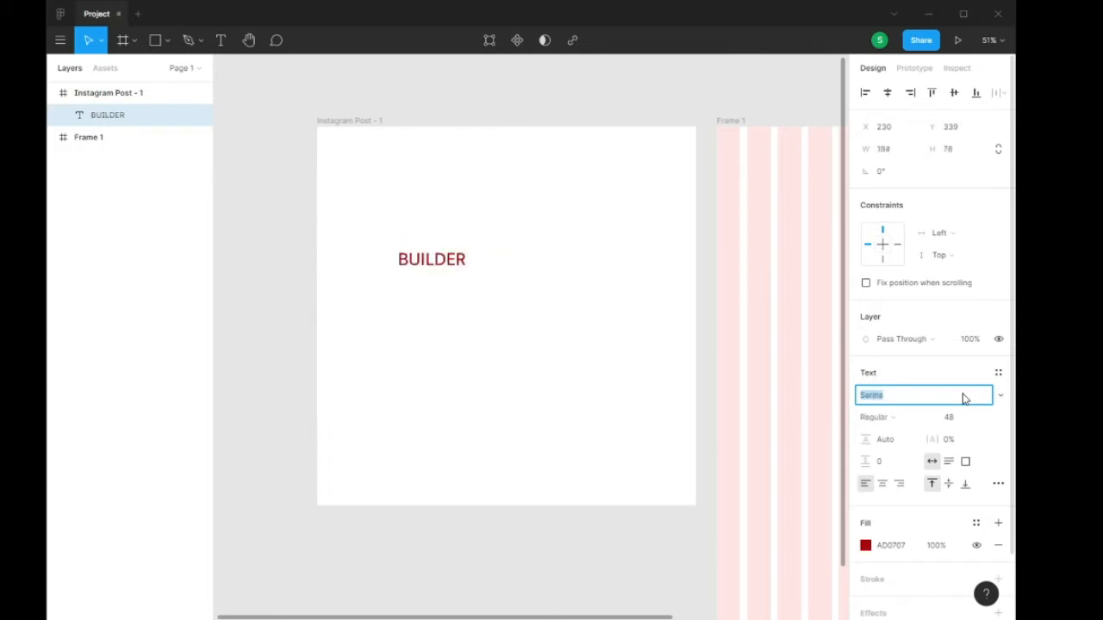
{"action": "key", "text": "Down"}
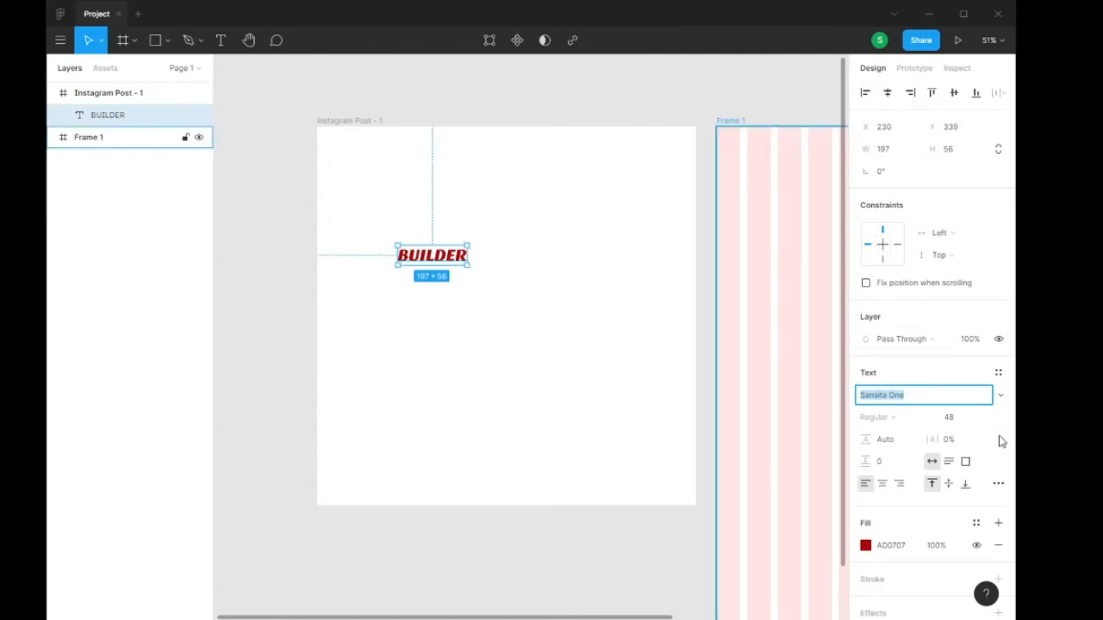
- Increase the BUILDER text's font size to 72
{"action": "left_click", "coordinate": [985, 416]}
{"action": "left_click", "coordinate": [974, 451]}
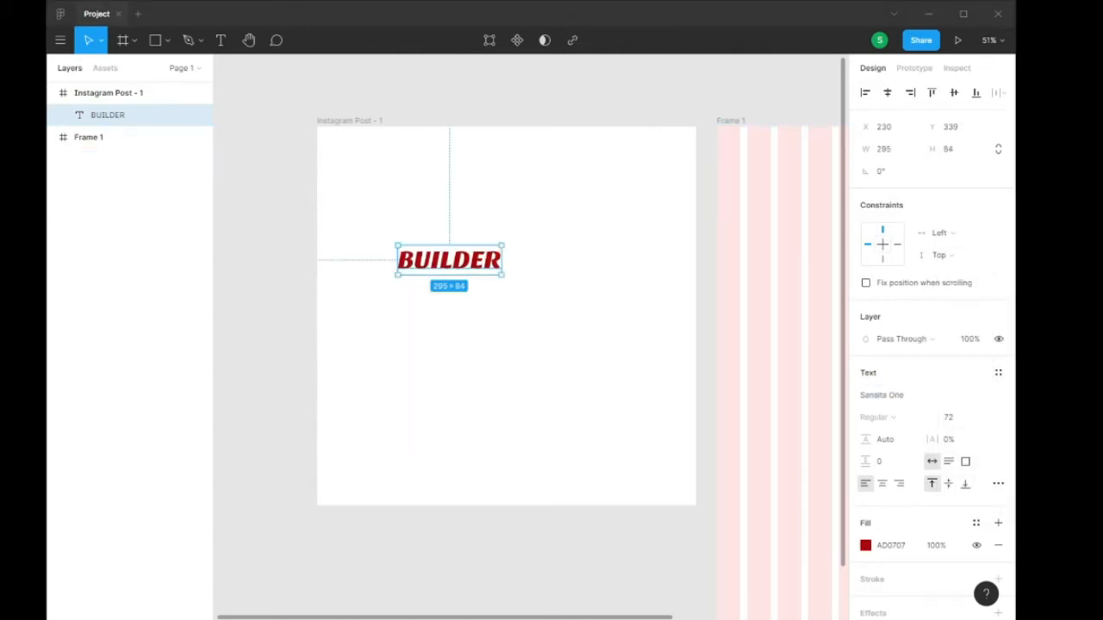
- Paste copies of the BUILDER text in the Instagram Post frame and move one straight below the original to about Y 456
{"action": "scroll", "coordinate": [219, 340], "scroll_direction": "down", "scroll_amount": 4}
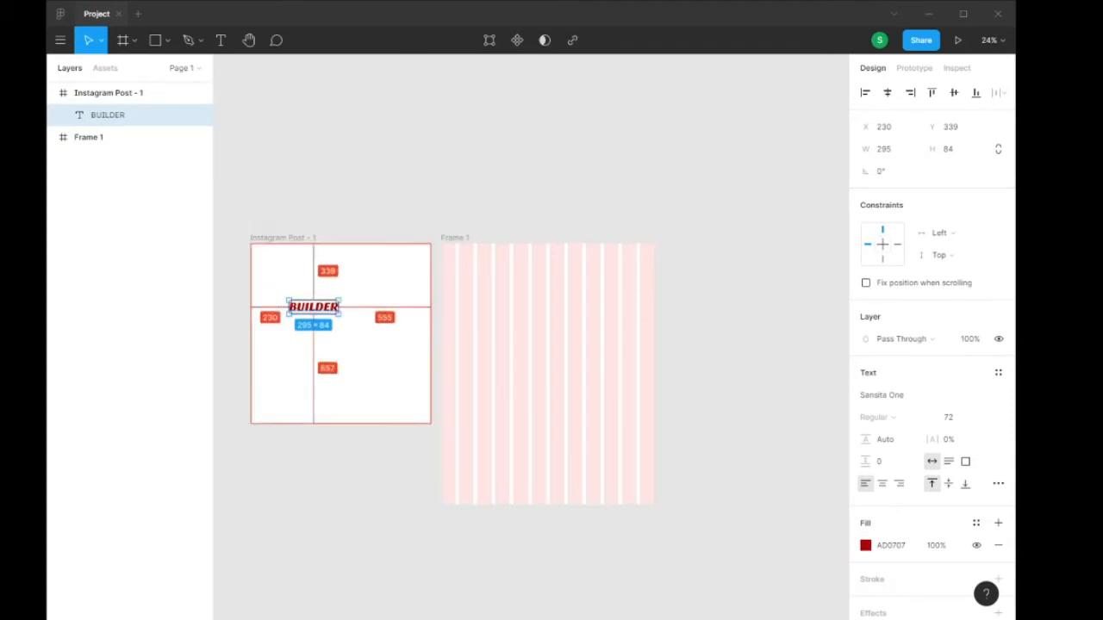
{"action": "scroll", "coordinate": [530, 362], "scroll_direction": "up", "scroll_amount": 2}
{"action": "scroll", "coordinate": [289, 328], "scroll_direction": "up", "scroll_amount": 4}
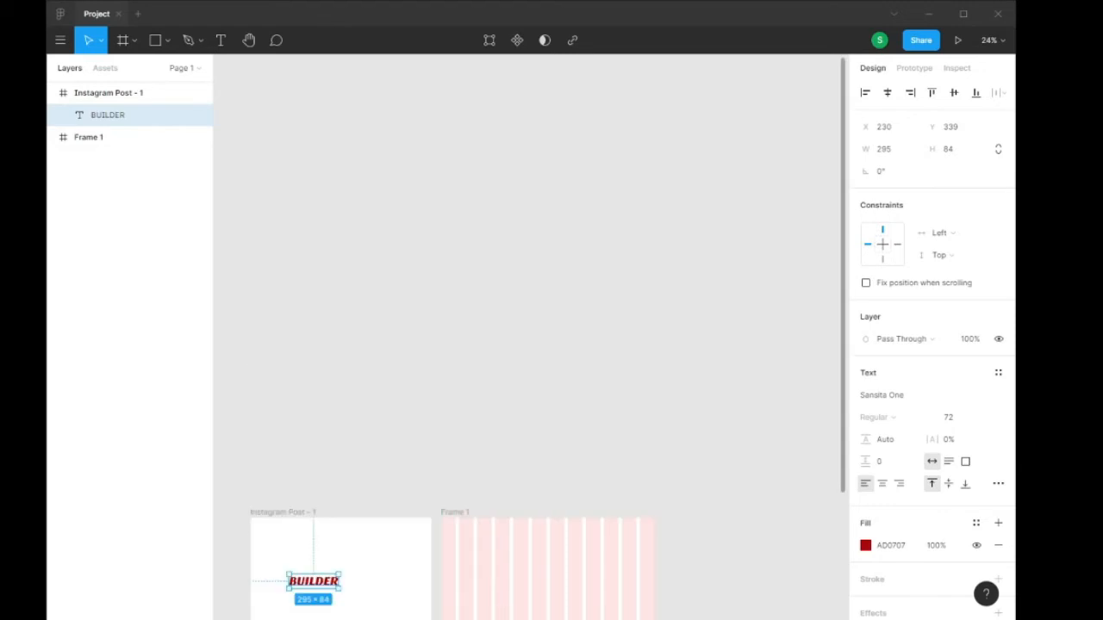
{"action": "scroll", "coordinate": [288, 327], "scroll_direction": "down", "scroll_amount": 5}
{"action": "scroll", "coordinate": [289, 327], "scroll_direction": "up", "scroll_amount": 5}
{"action": "scroll", "coordinate": [302, 265], "scroll_direction": "up", "scroll_amount": 3}
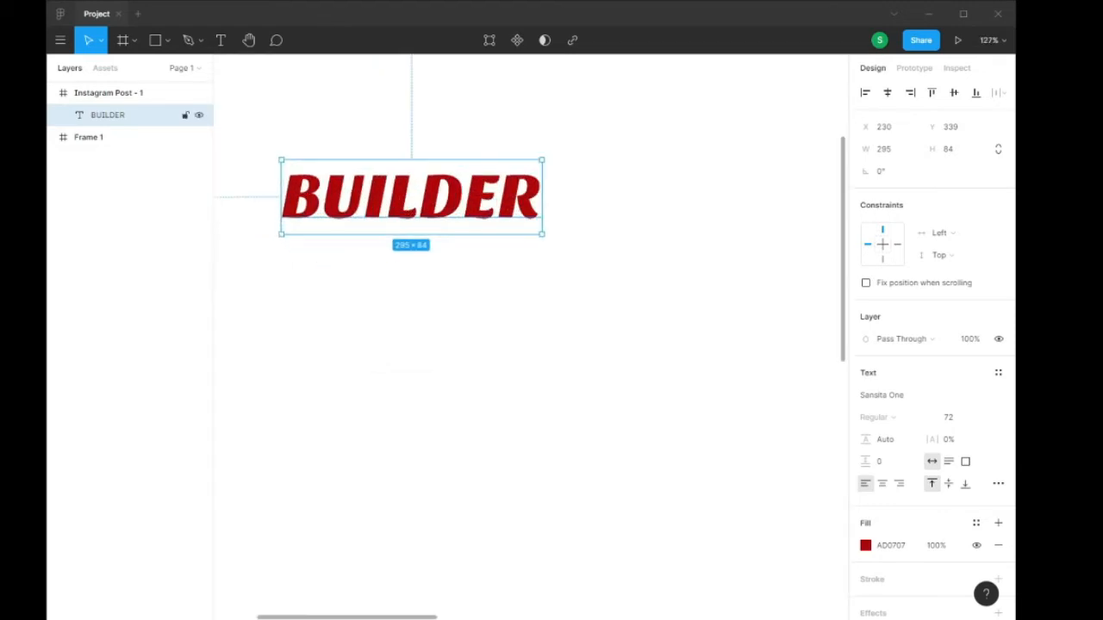
{"action": "left_click", "coordinate": [448, 293]}
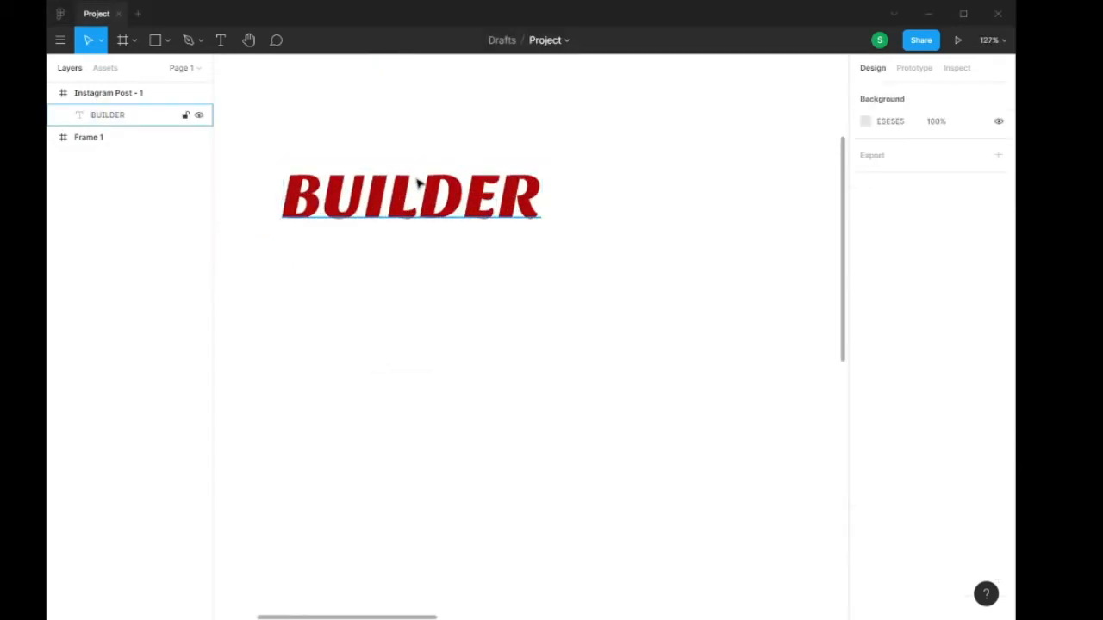
{"action": "left_click", "coordinate": [425, 183]}
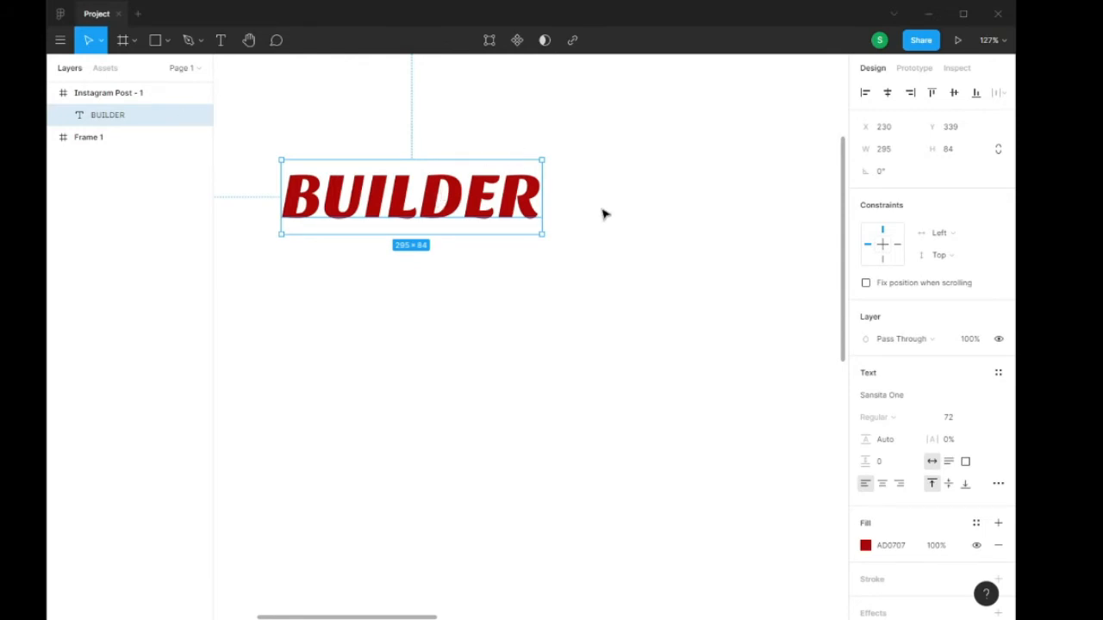
{"action": "key", "text": "ctrl+v"}
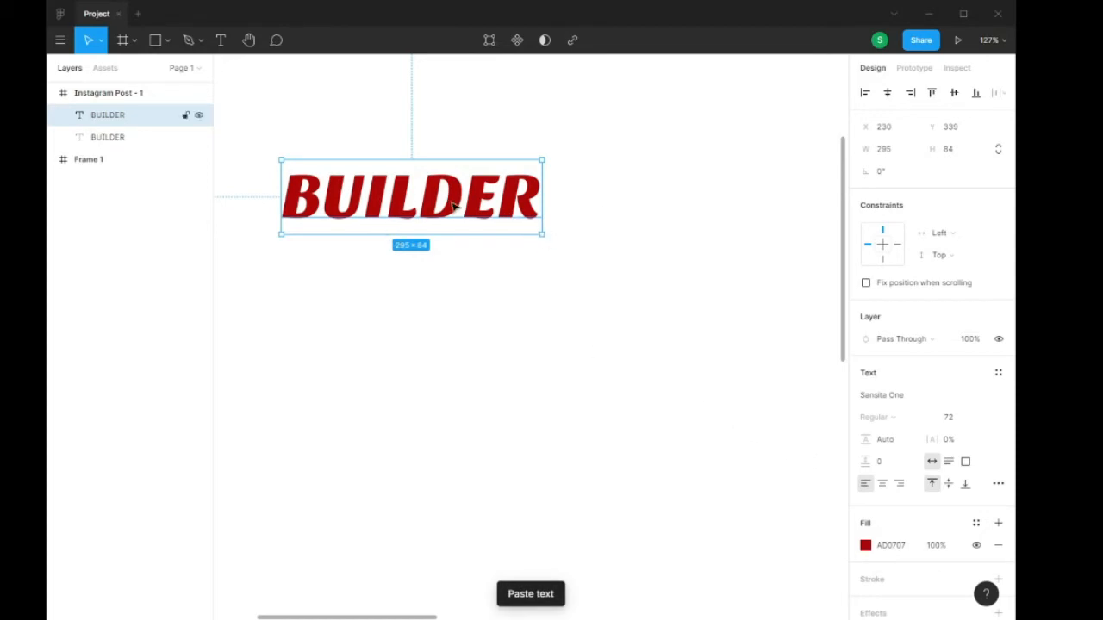
{"action": "left_click", "coordinate": [551, 130]}
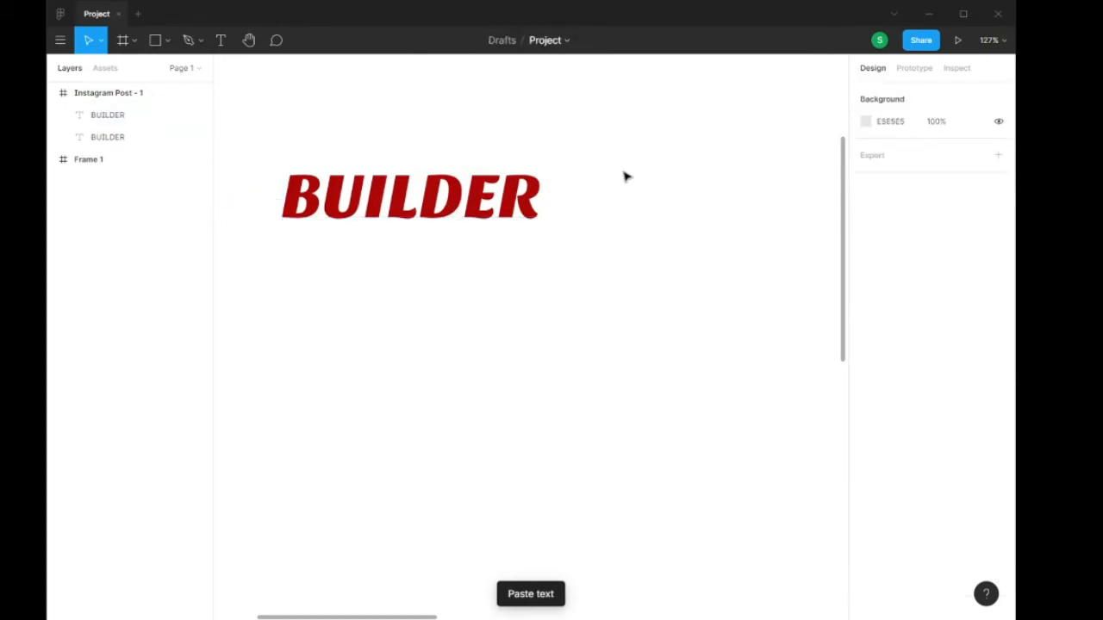
{"action": "left_click", "coordinate": [453, 192]}
{"action": "left_click_drag", "start_coordinate": [452, 193], "coordinate": [473, 295]}
- Convert the lower BUILDER text into vector shapes with Outline Stroke
{"action": "right_click", "coordinate": [494, 303]}
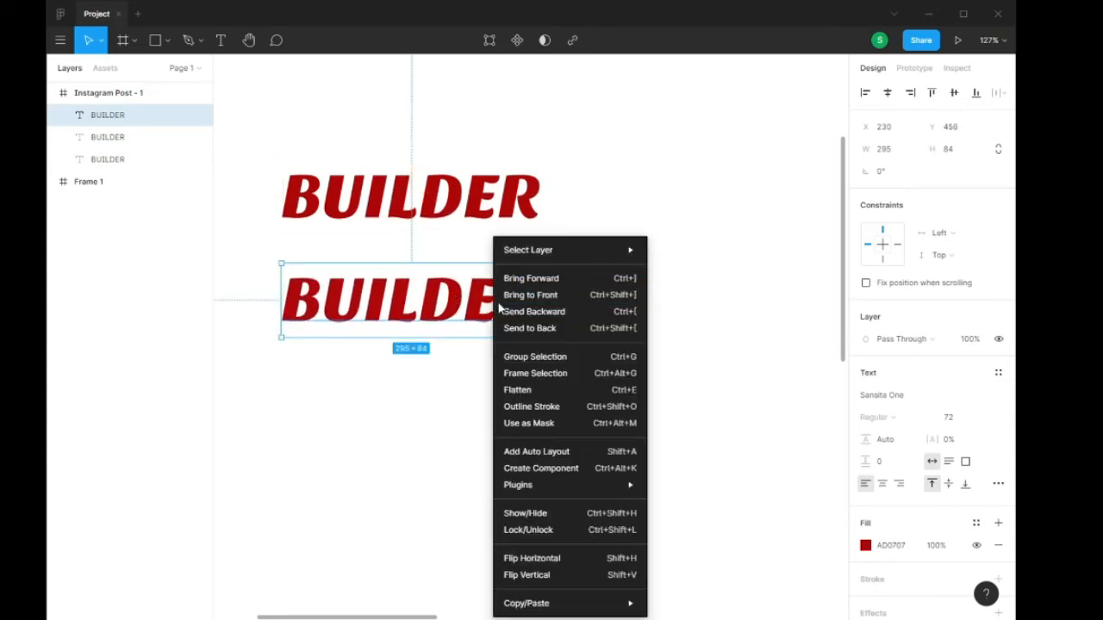
{"action": "key", "text": "Escape"}
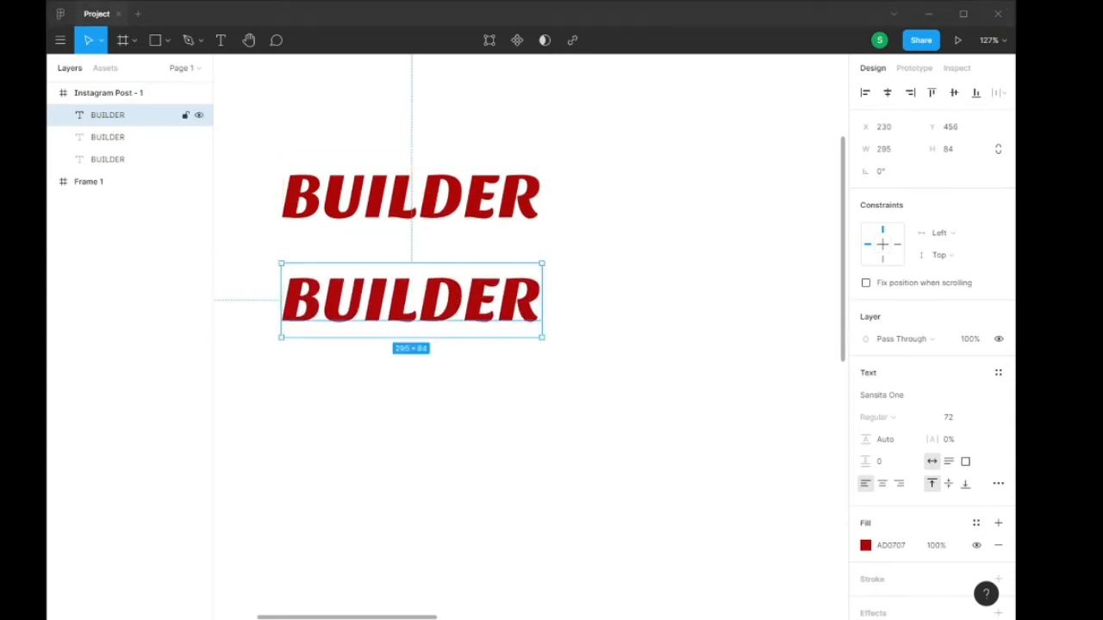
{"action": "right_click", "coordinate": [477, 277]}
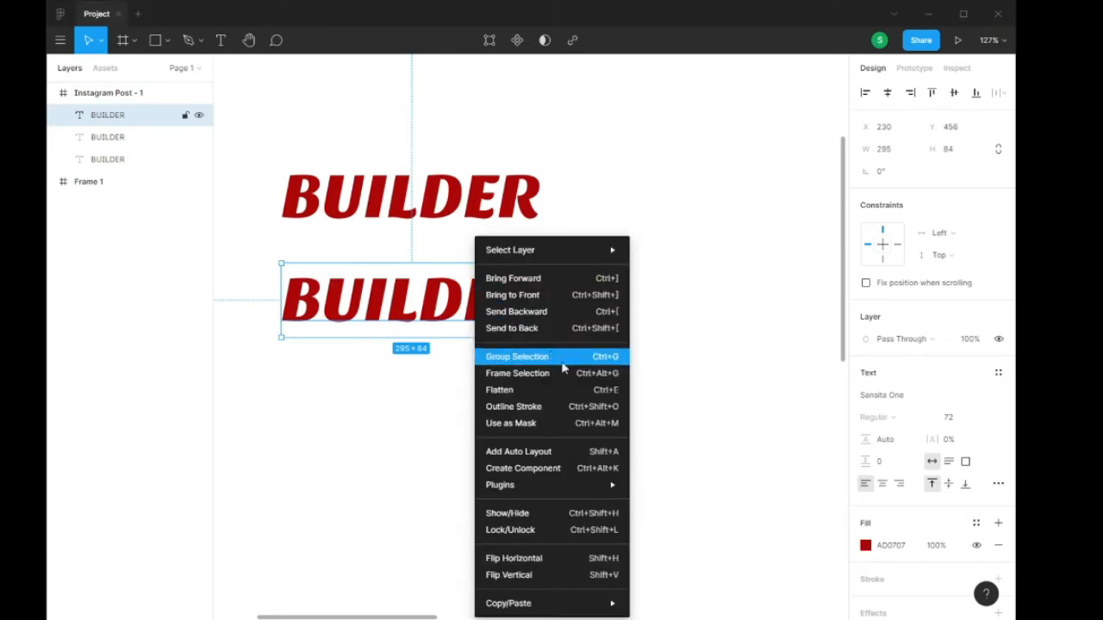
{"action": "left_click", "coordinate": [561, 405]}
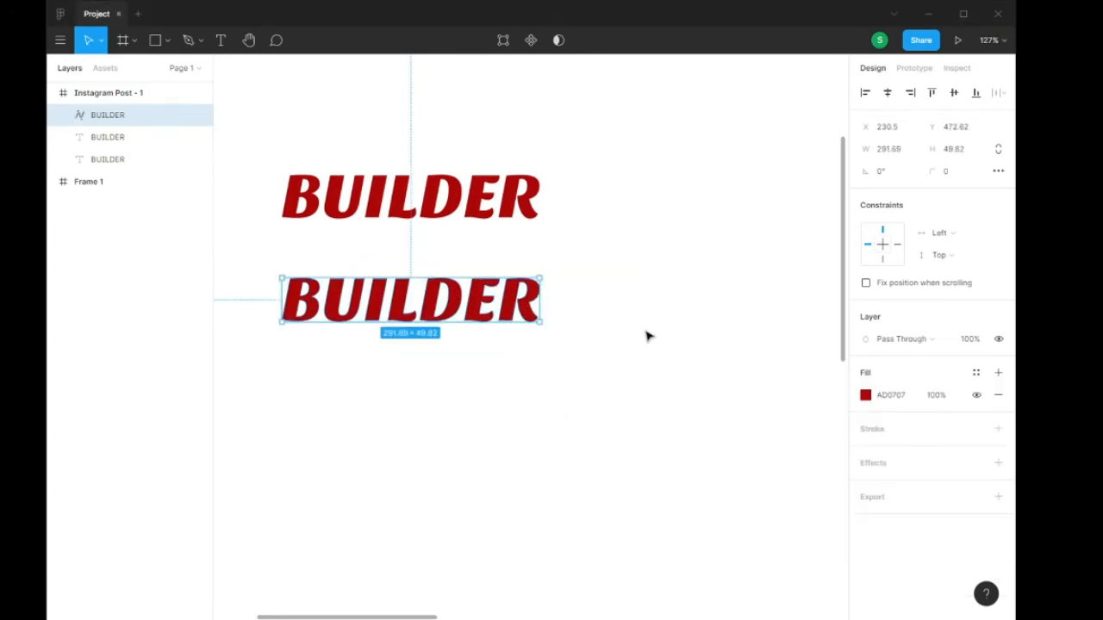
- Move the outlined BUILDER from the Instagram Post frame into the upper-left corner of Frame 1
{"action": "scroll", "coordinate": [648, 336], "scroll_direction": "down", "scroll_amount": 3}
{"action": "scroll", "coordinate": [663, 414], "scroll_direction": "down", "scroll_amount": 5}
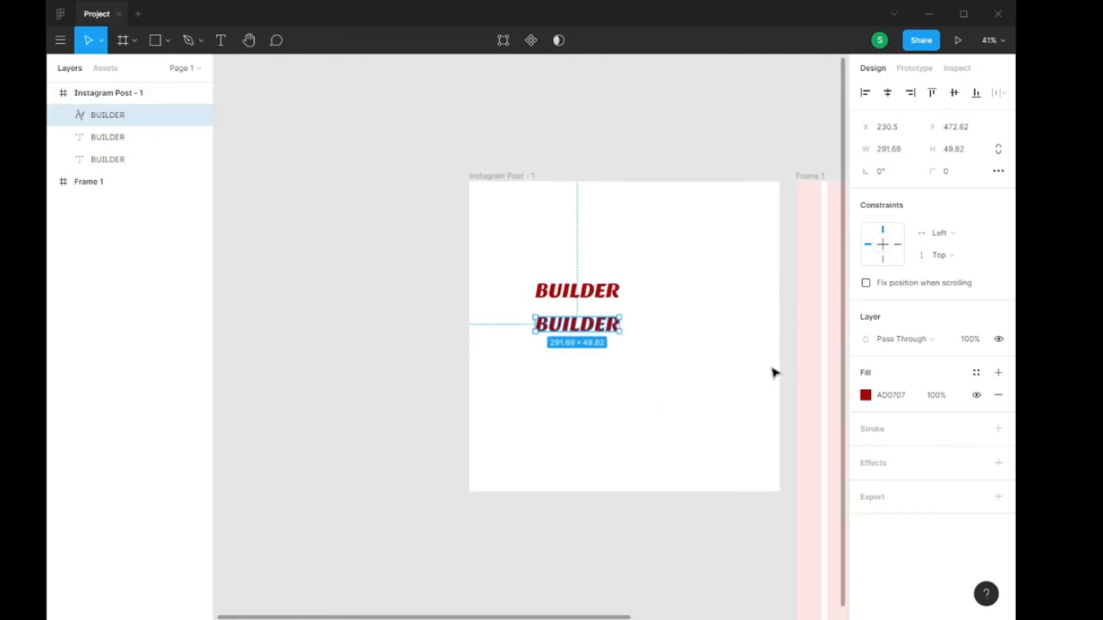
{"action": "left_click", "coordinate": [248, 40]}
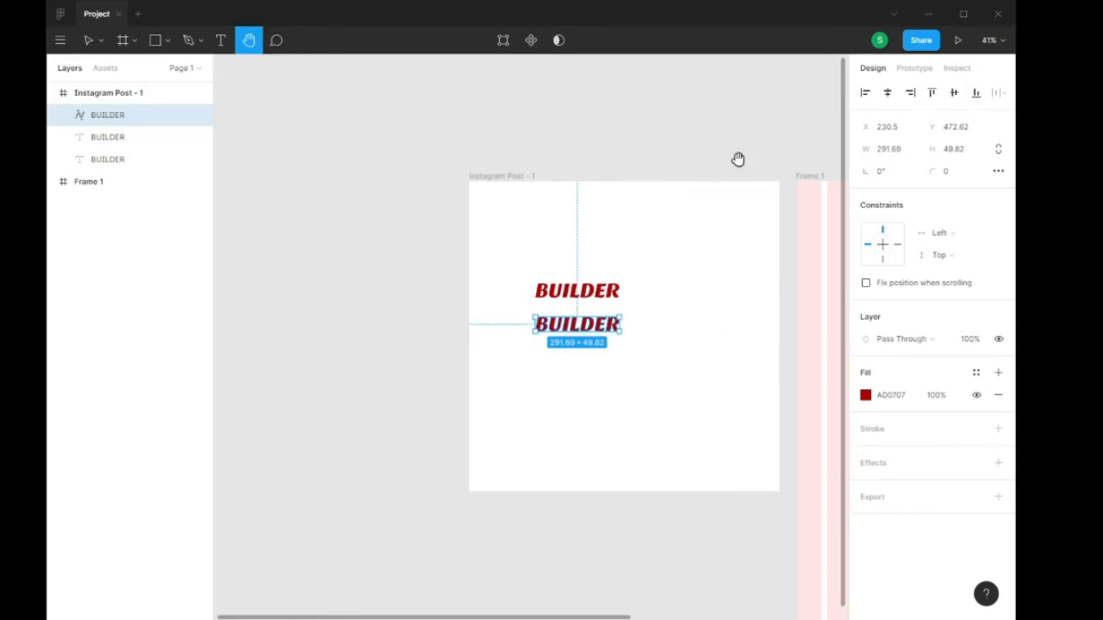
{"action": "left_click_drag", "start_coordinate": [737, 160], "coordinate": [489, 105]}
{"action": "left_click", "coordinate": [81, 43]}
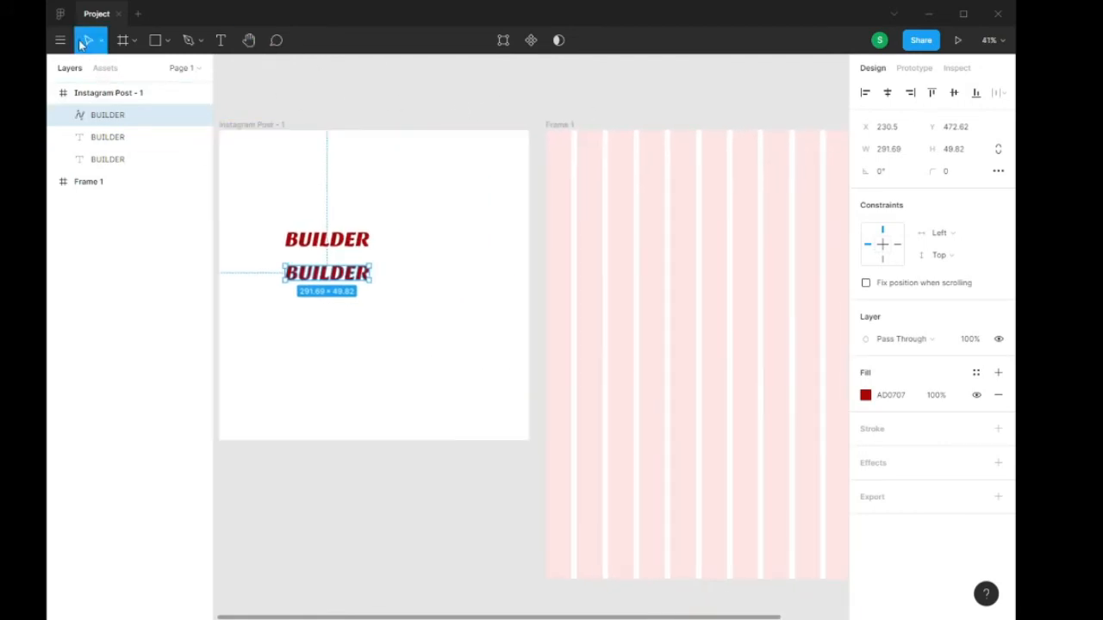
{"action": "left_click_drag", "start_coordinate": [335, 263], "coordinate": [610, 162]}
{"action": "left_click", "coordinate": [664, 105]}
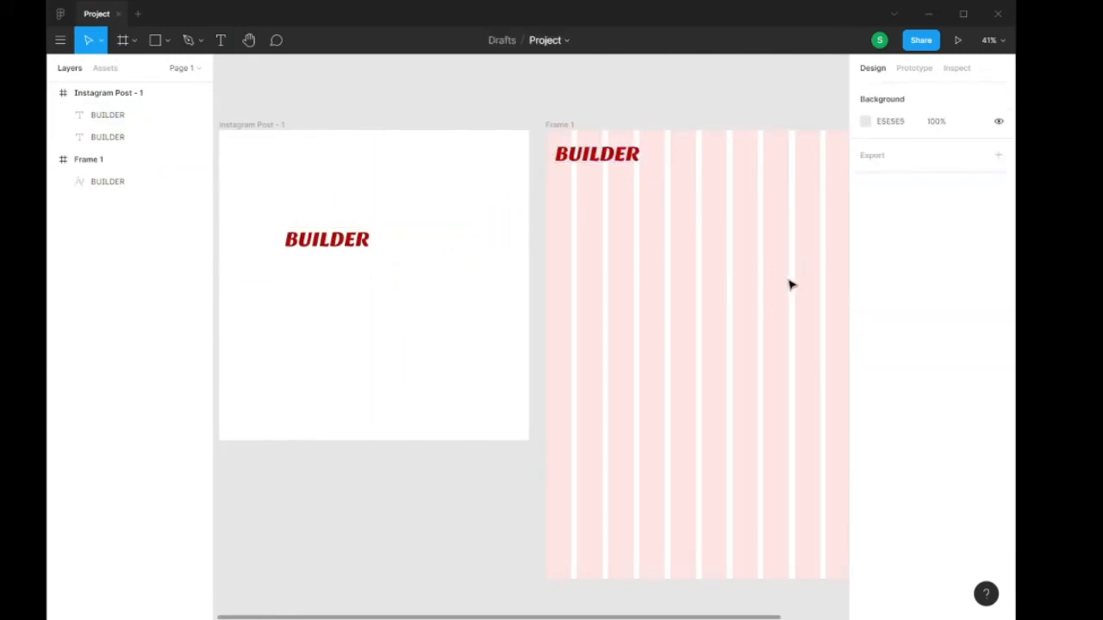
- Reposition the outlined BUILDER in Frame 1 near the first column's right edge, at about X 89, Y 73
{"action": "left_click_drag", "start_coordinate": [619, 159], "coordinate": [635, 163]}
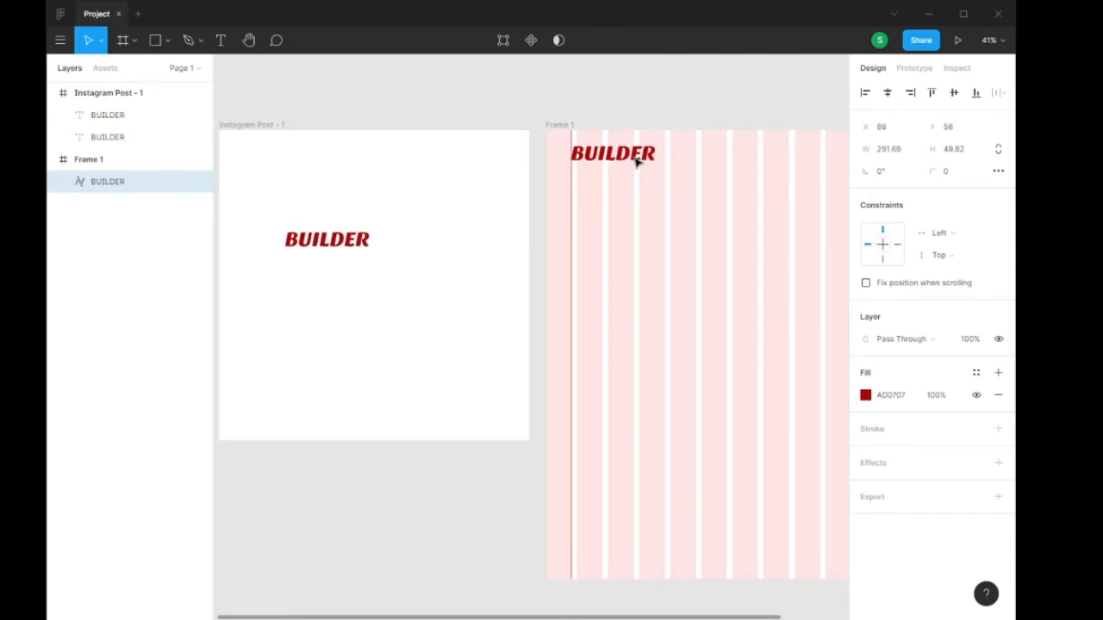
{"action": "left_click", "coordinate": [790, 293]}
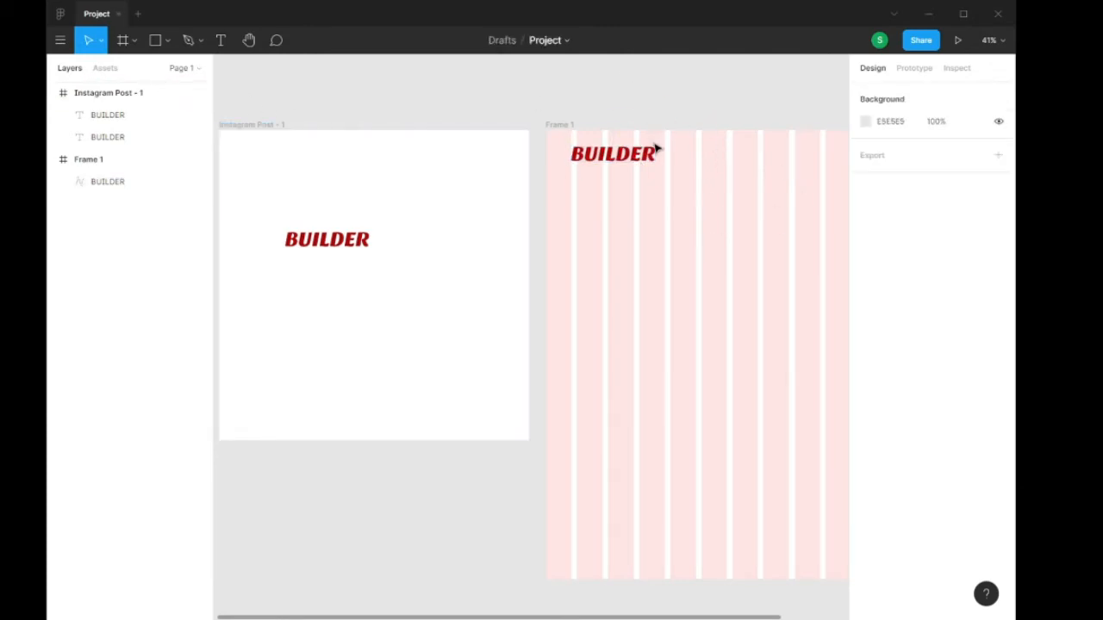
{"action": "scroll", "coordinate": [698, 165], "scroll_direction": "down", "scroll_amount": 3, "text": "ctrl"}
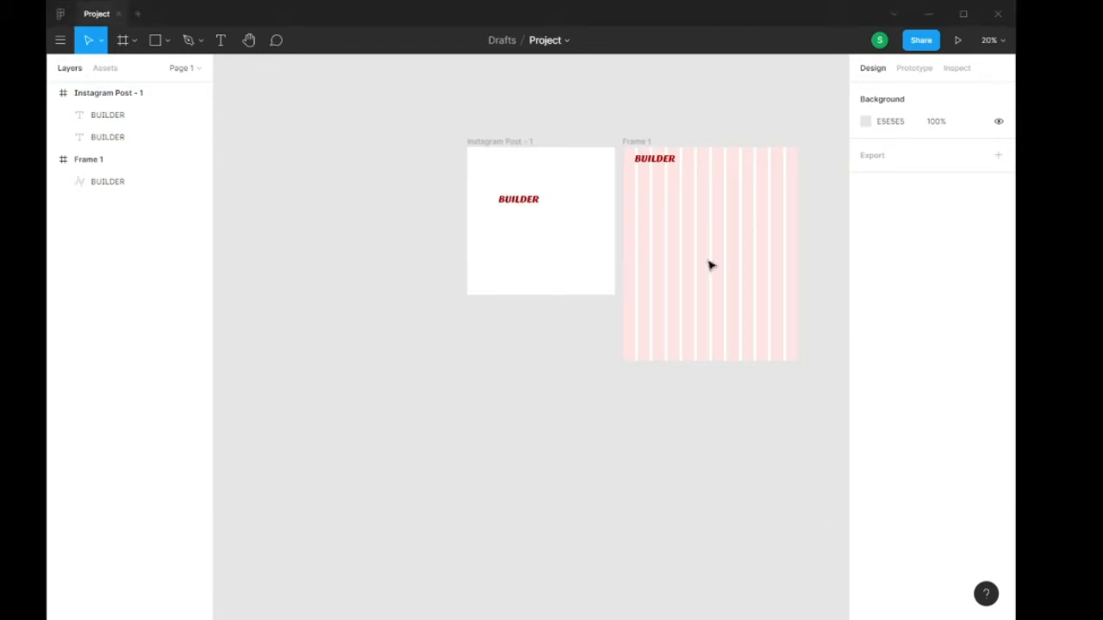
{"action": "mouse_move", "coordinate": [656, 163]}
{"action": "left_mouse_down"}
{"action": "mouse_move", "coordinate": [641, 163]}
{"action": "mouse_move", "coordinate": [655, 166]}
{"action": "left_mouse_up"}
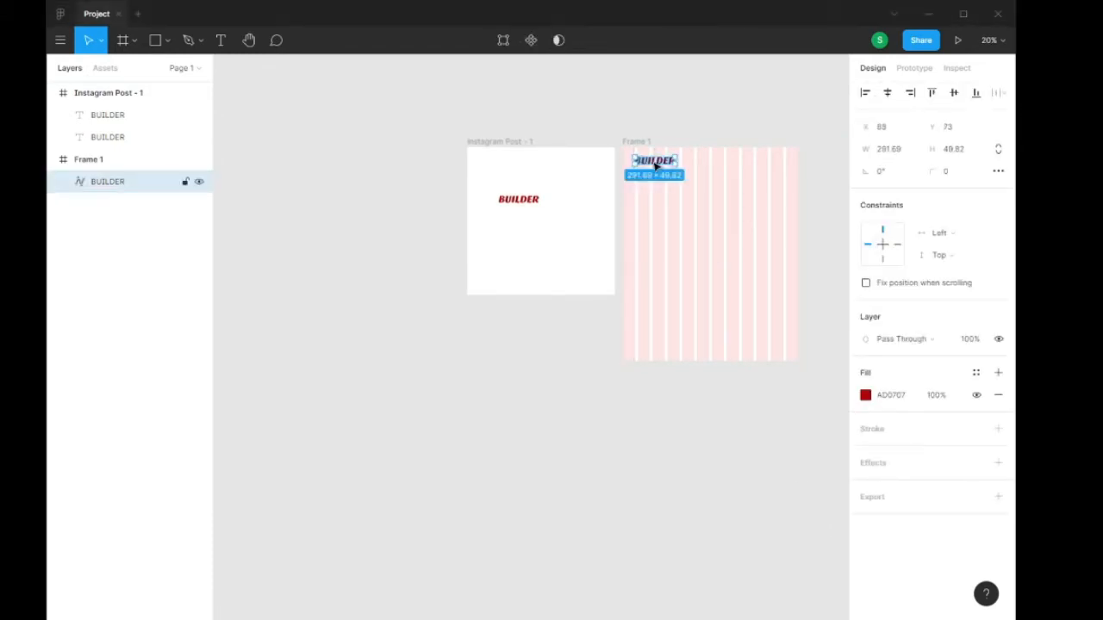
- Set the margin of Frame 1's 12-column layout grid to 200
{"action": "left_click", "coordinate": [680, 201]}
{"action": "right_click", "coordinate": [744, 249]}
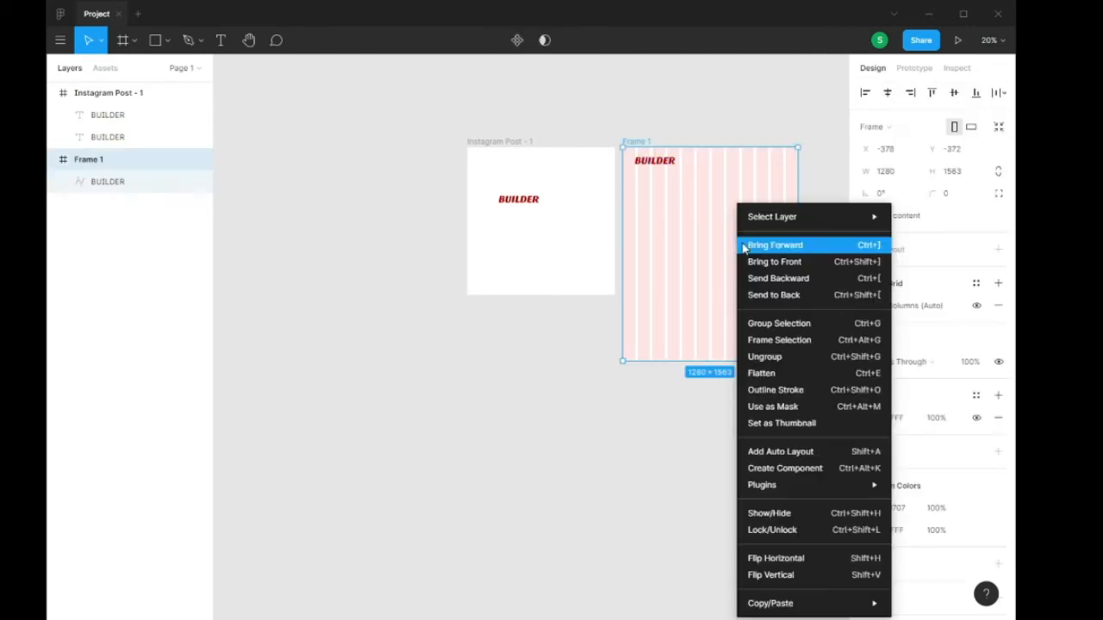
{"action": "left_click", "coordinate": [840, 135]}
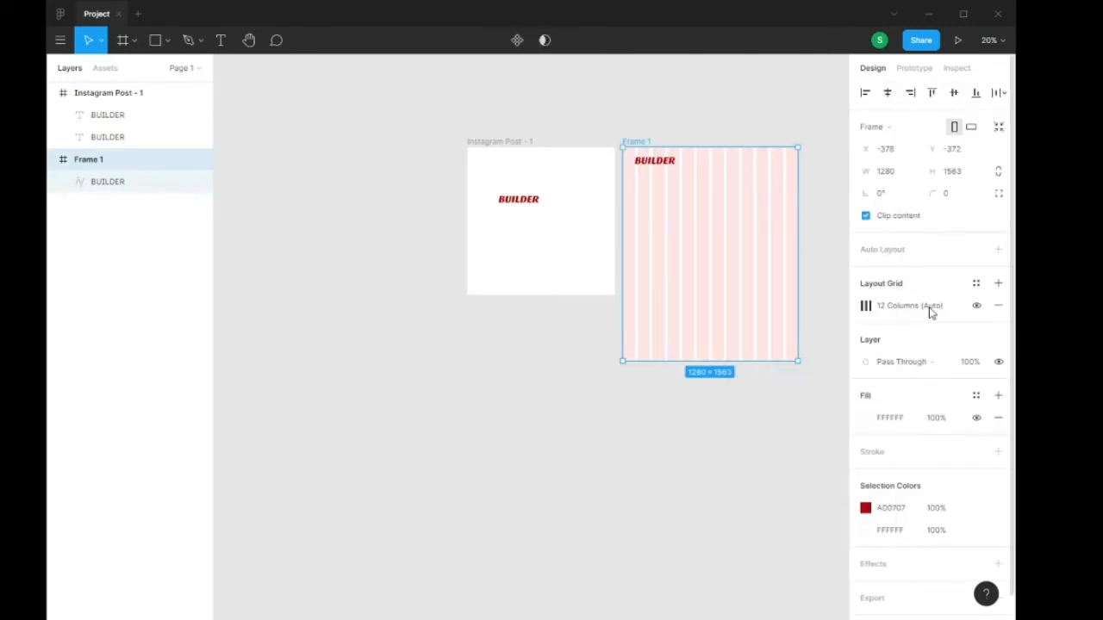
{"action": "left_click", "coordinate": [866, 308]}
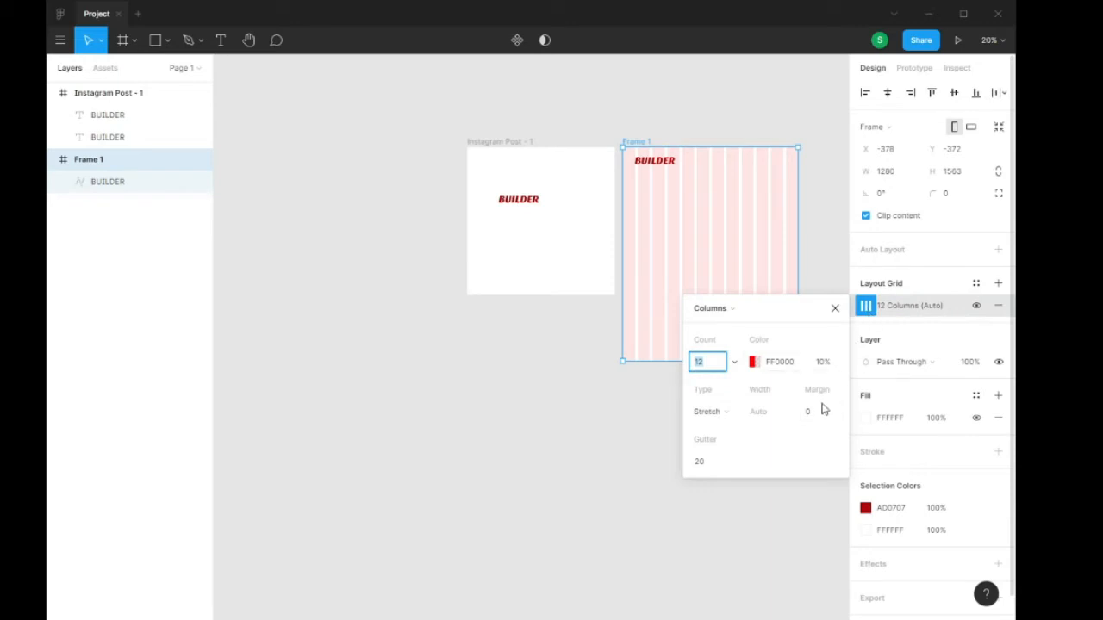
{"action": "left_click", "coordinate": [819, 416]}
{"action": "type", "text": "200"}
{"action": "key", "text": "Return"}
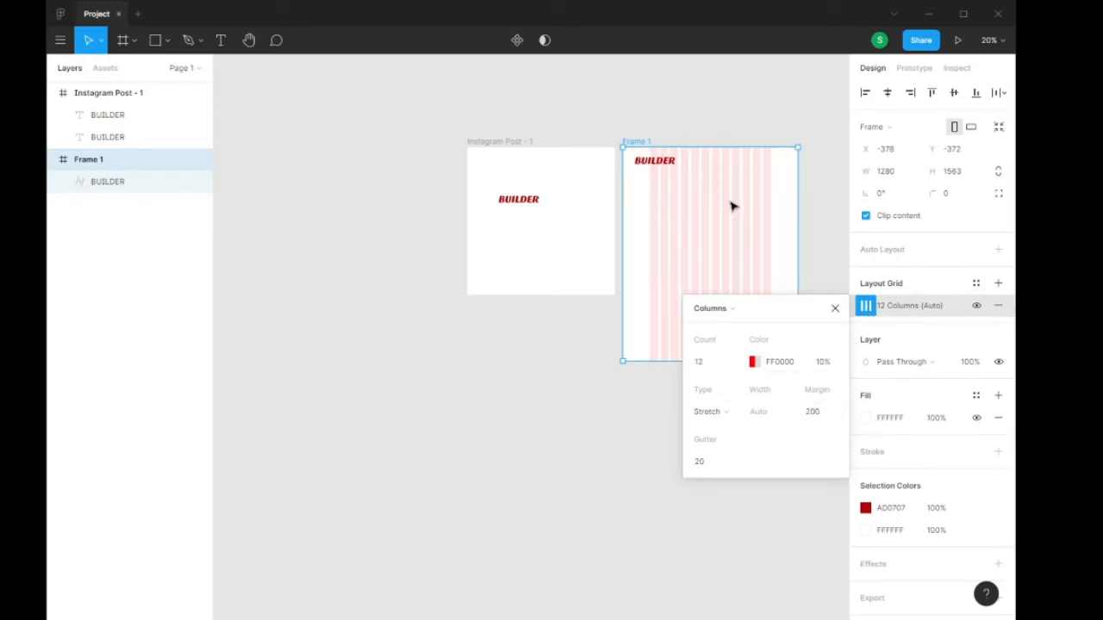
- Set the margin of Frame 1's 12-column layout grid to 250
{"action": "left_click", "coordinate": [834, 417]}
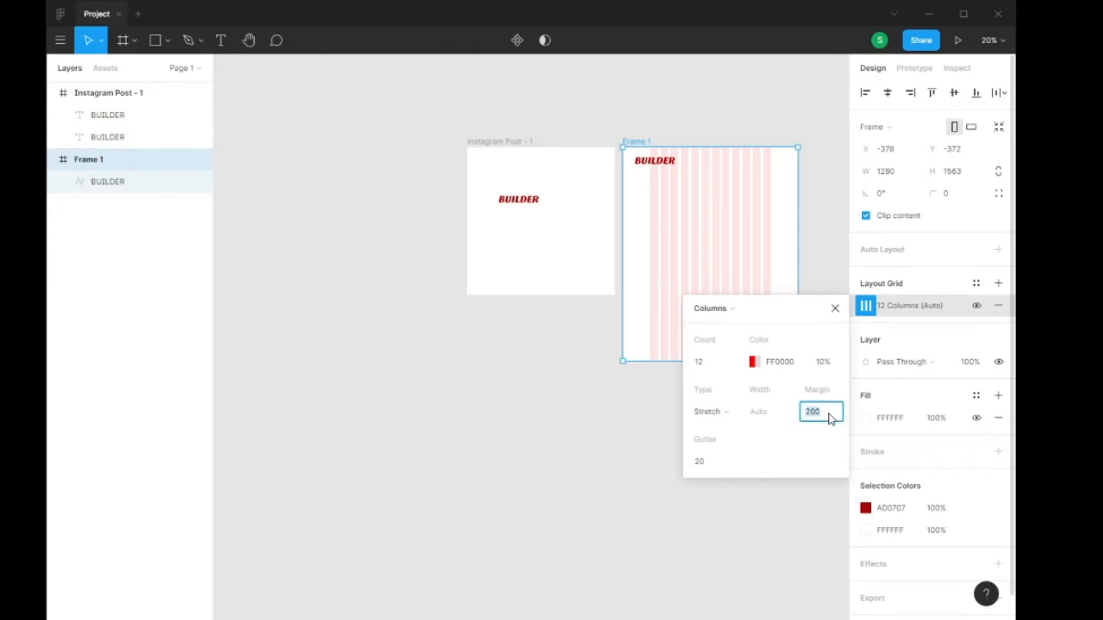
{"action": "type", "text": "250"}
{"action": "key", "text": "Return"}
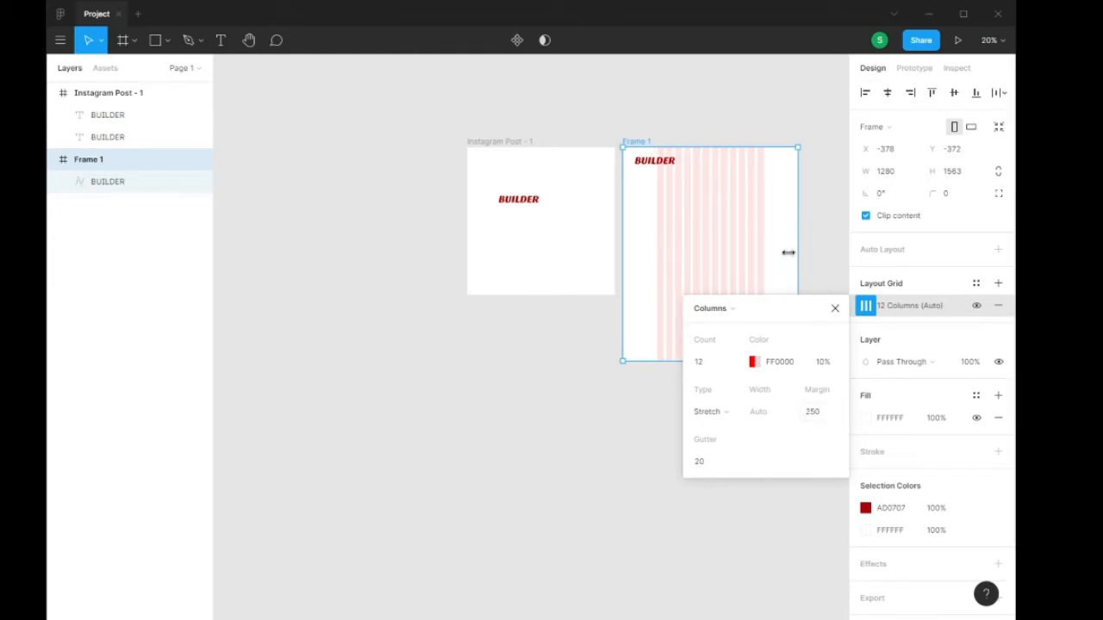
- Scale the outlined BUILDER in Frame 1 down to 187 × 34 and place it at about X 153, Y 46
{"action": "left_click", "coordinate": [652, 164]}
{"action": "scroll", "coordinate": [662, 167], "scroll_direction": "up", "scroll_amount": 1}
{"action": "scroll", "coordinate": [672, 185], "scroll_direction": "down", "scroll_amount": 1}
{"action": "key", "text": "alt"}
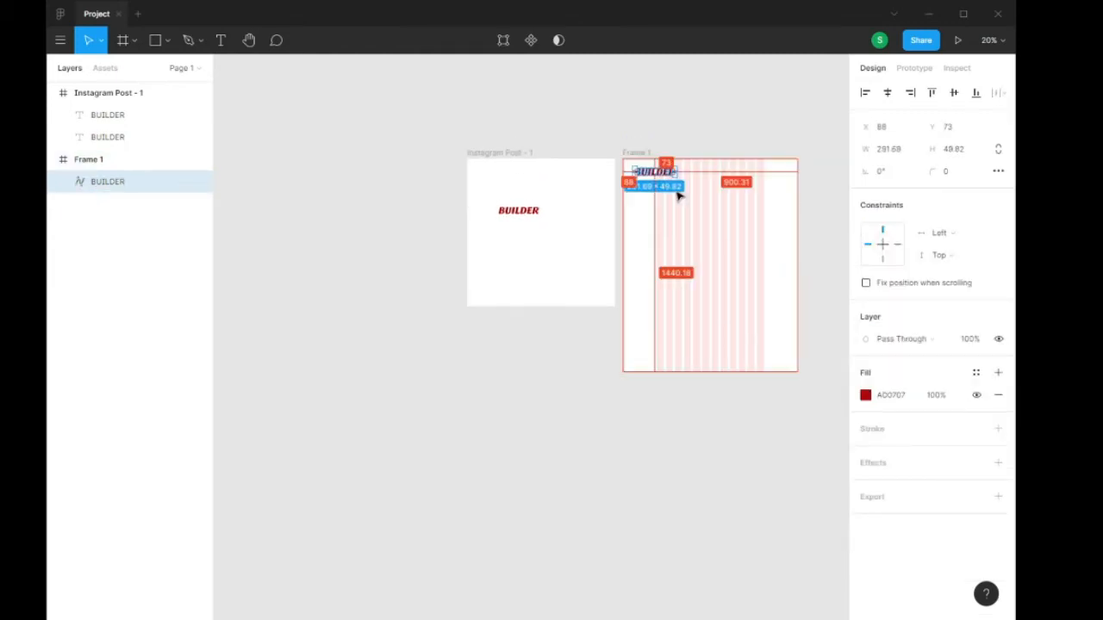
{"action": "scroll", "coordinate": [660, 198], "scroll_direction": "up", "scroll_amount": 5}
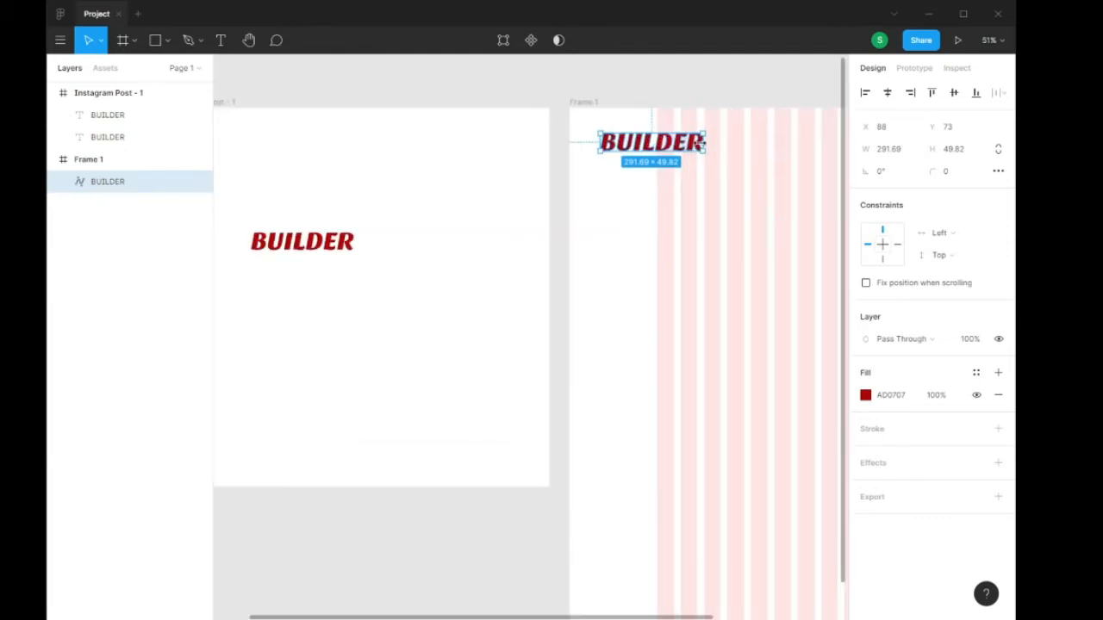
{"action": "left_click_drag", "start_coordinate": [704, 150], "coordinate": [711, 119]}
{"action": "scroll", "coordinate": [639, 142], "scroll_direction": "up", "scroll_amount": 5}
{"action": "scroll", "coordinate": [724, 157], "scroll_direction": "down", "scroll_amount": 5}
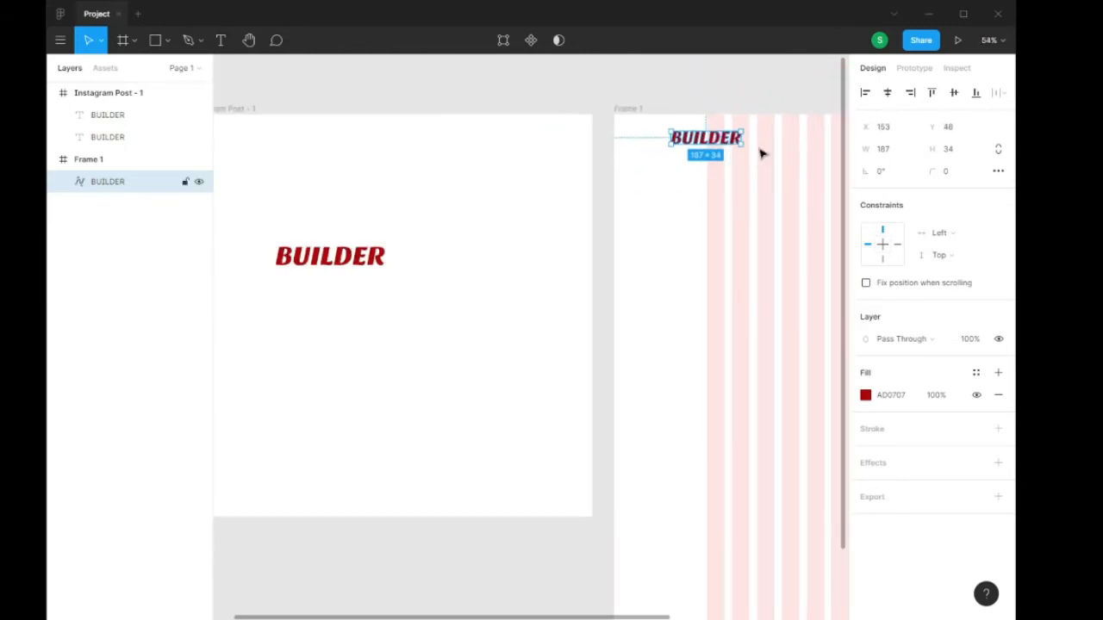
{"action": "left_click", "coordinate": [750, 233]}
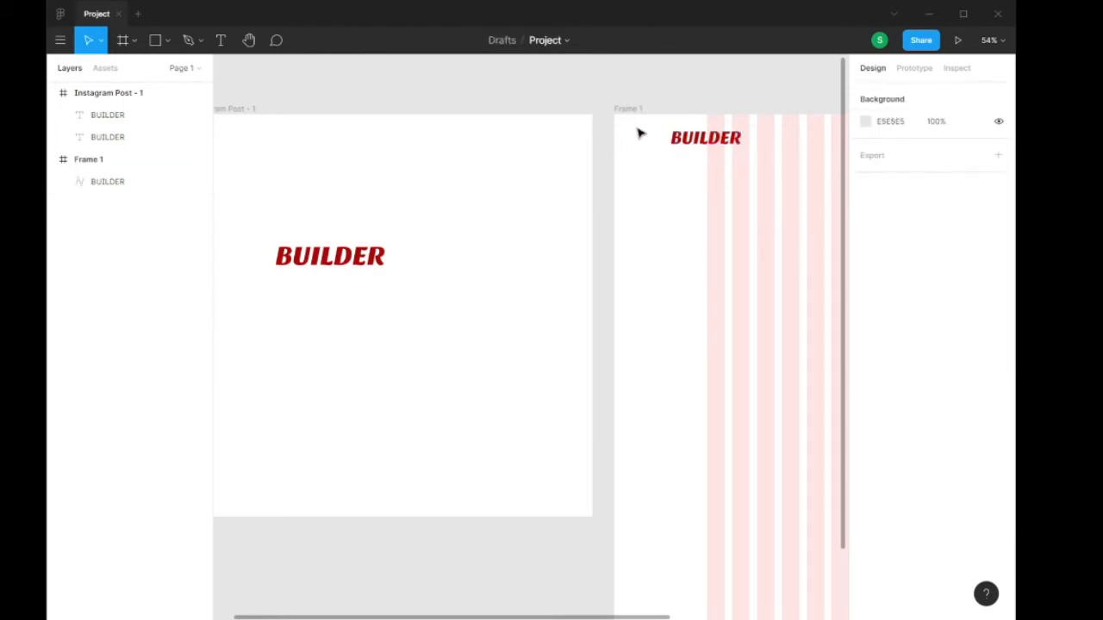
- Examine the prototype settings of the page and of Frame 1, comparing them with the design properties
{"action": "scroll", "coordinate": [639, 134], "scroll_direction": "down", "scroll_amount": 6}
{"action": "right_click", "coordinate": [720, 89]}
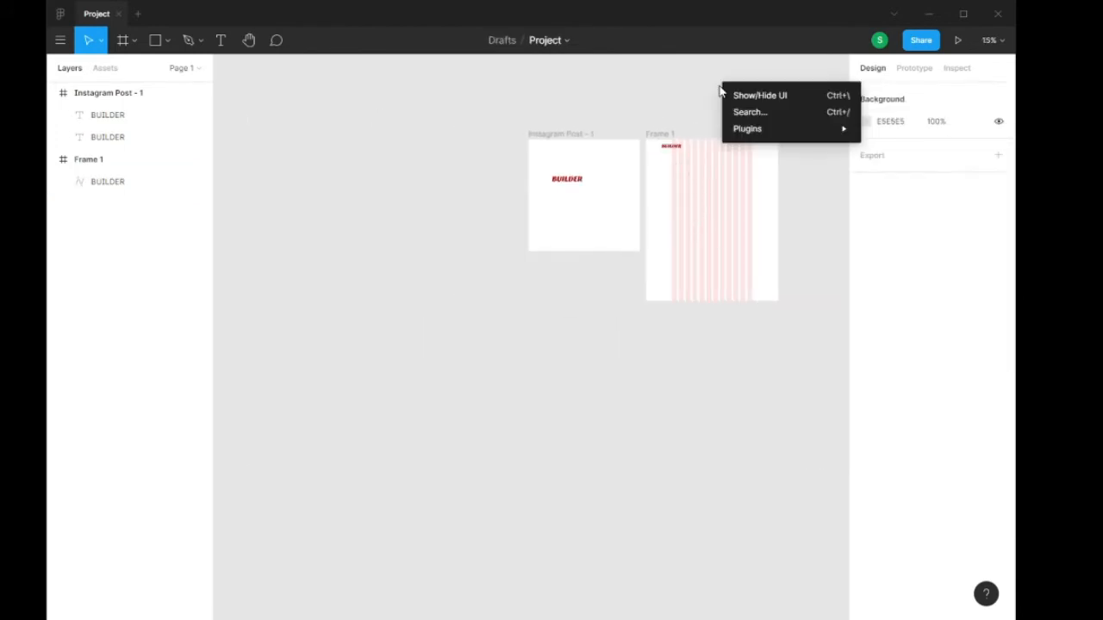
{"action": "left_click", "coordinate": [647, 86]}
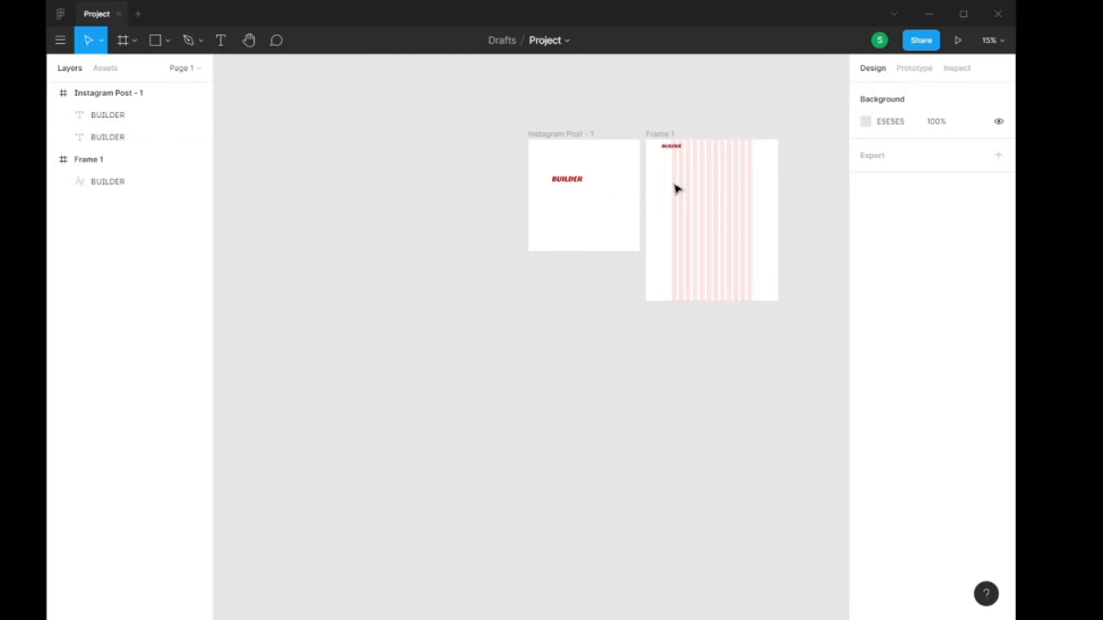
{"action": "left_click", "coordinate": [909, 69]}
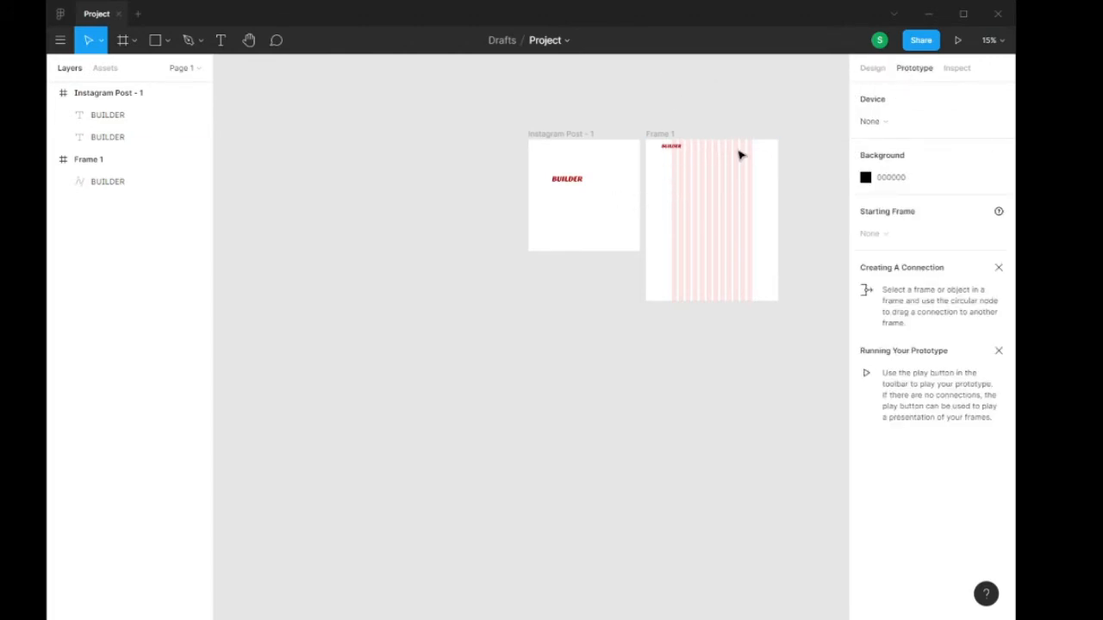
{"action": "left_click", "coordinate": [664, 164]}
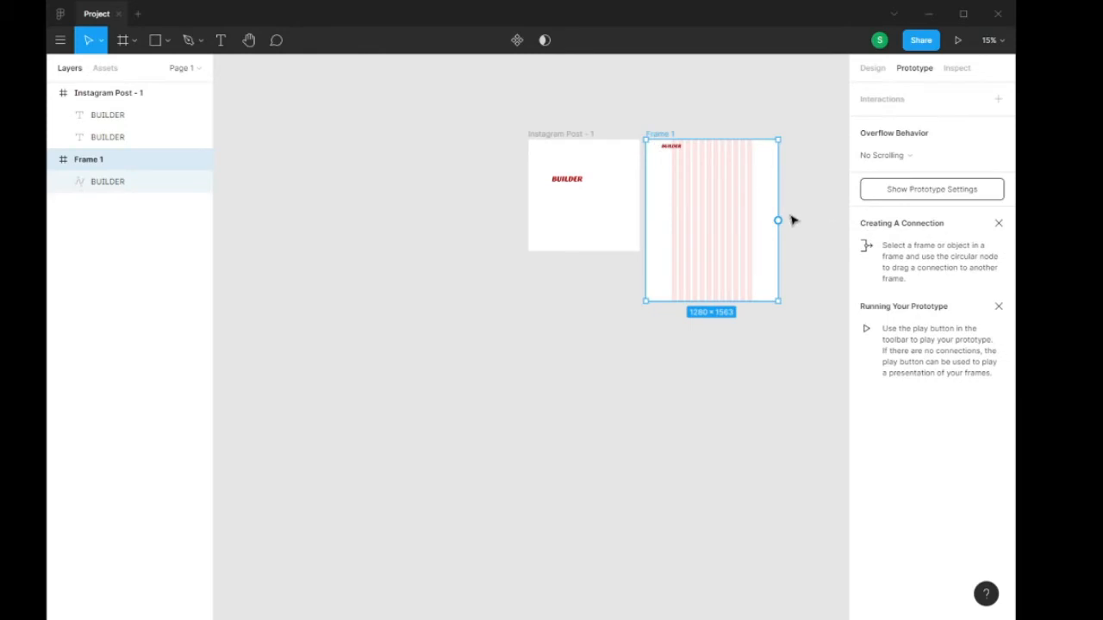
{"action": "left_click", "coordinate": [765, 229]}
{"action": "left_click", "coordinate": [872, 69]}
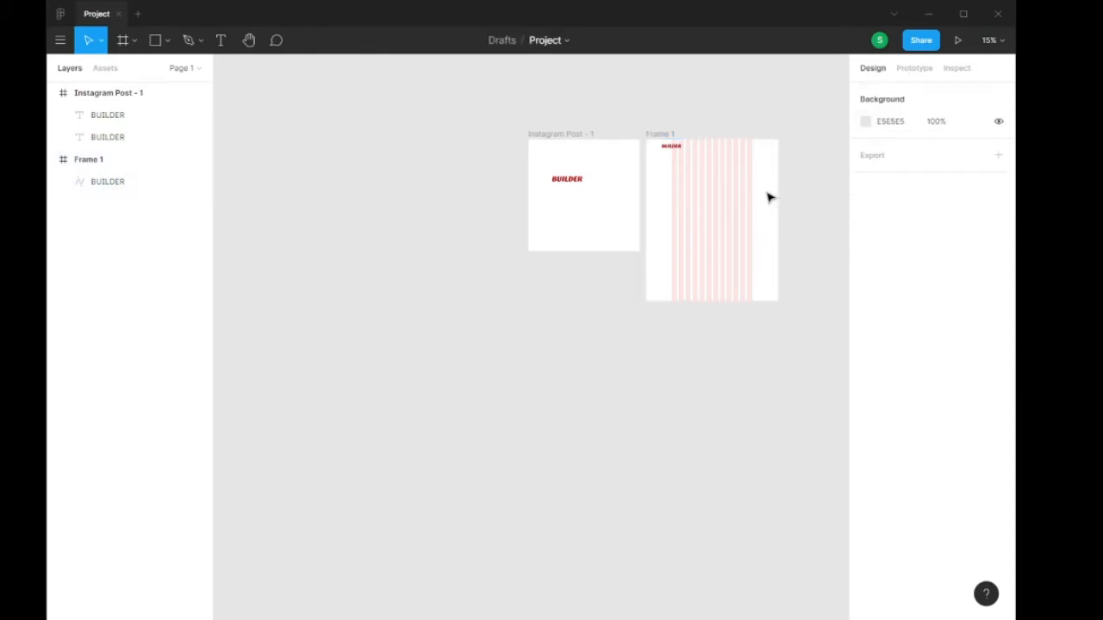
{"action": "left_click", "coordinate": [914, 68]}
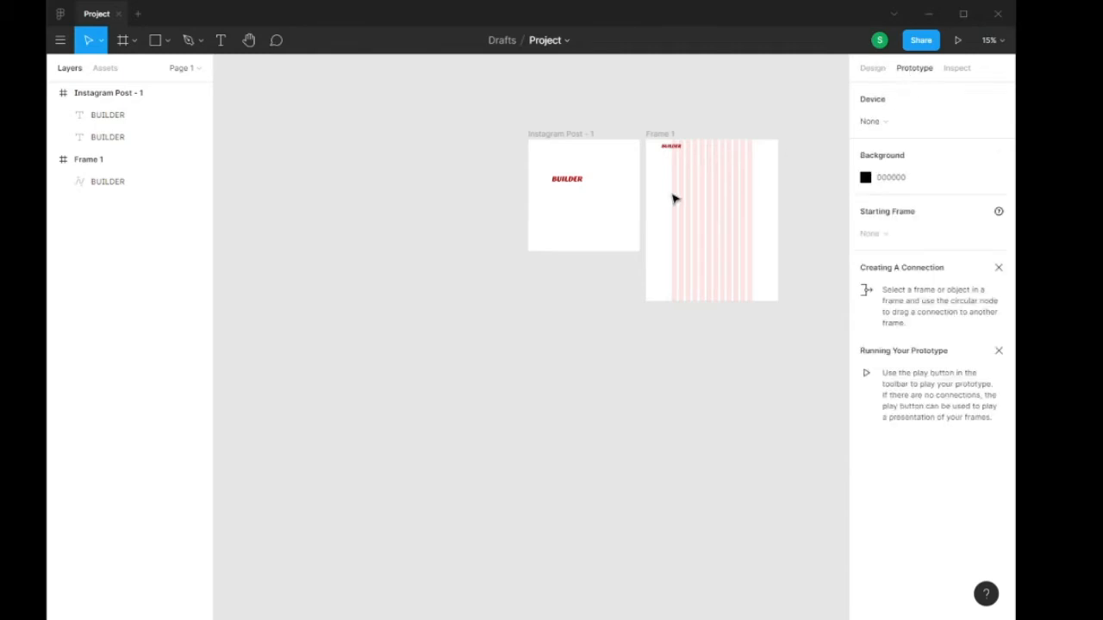
- Reposition the outlined BUILDER near Frame 1's upper edge so that it spans the first two grid columns
{"action": "scroll", "coordinate": [680, 148], "scroll_direction": "up", "scroll_amount": 5}
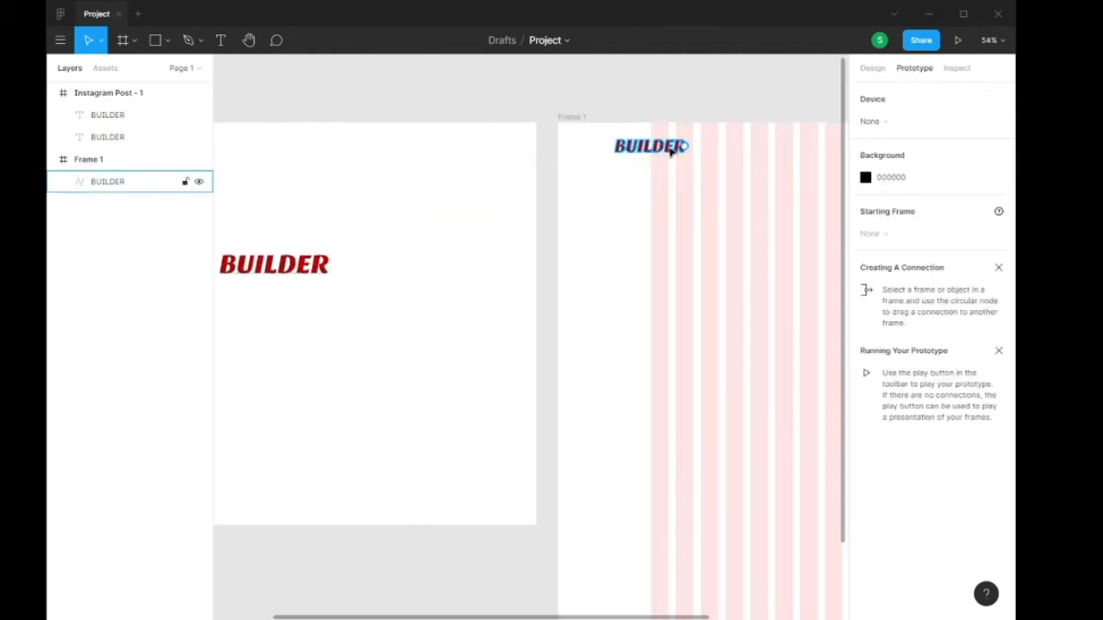
{"action": "left_click", "coordinate": [660, 146]}
{"action": "left_click_drag", "start_coordinate": [650, 150], "coordinate": [645, 145]}
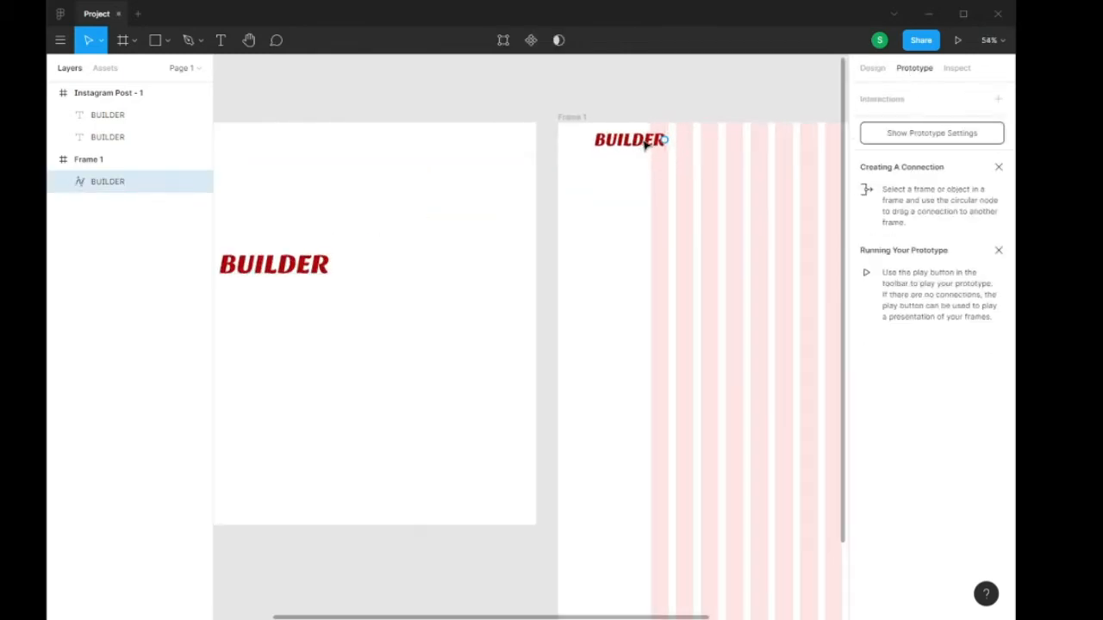
{"action": "left_click", "coordinate": [706, 189]}
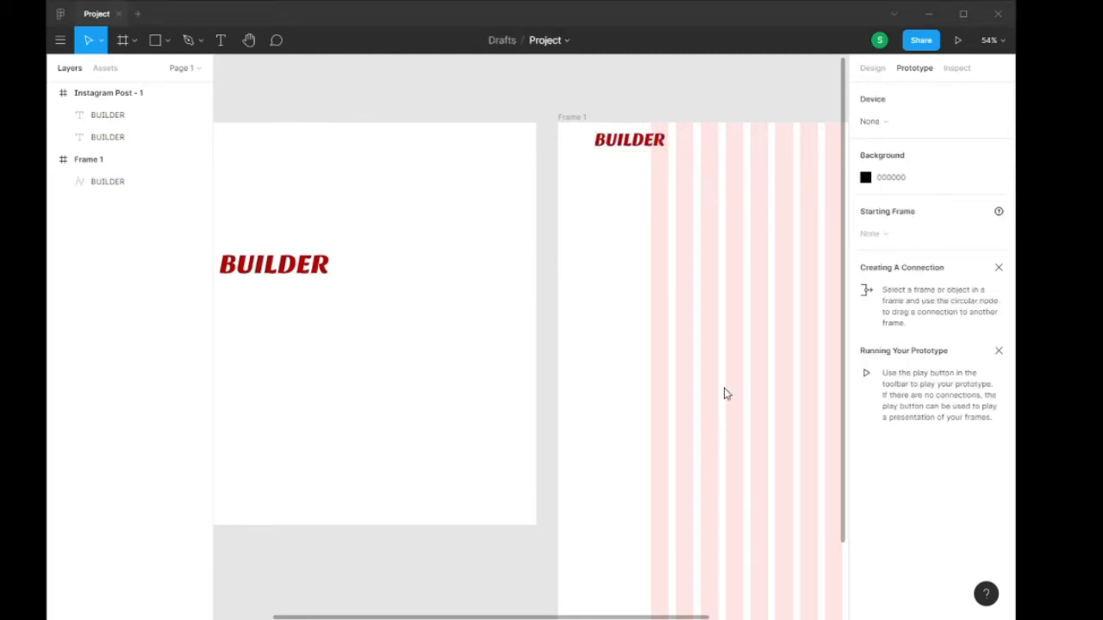
{"action": "left_click_drag", "start_coordinate": [641, 147], "coordinate": [670, 169]}
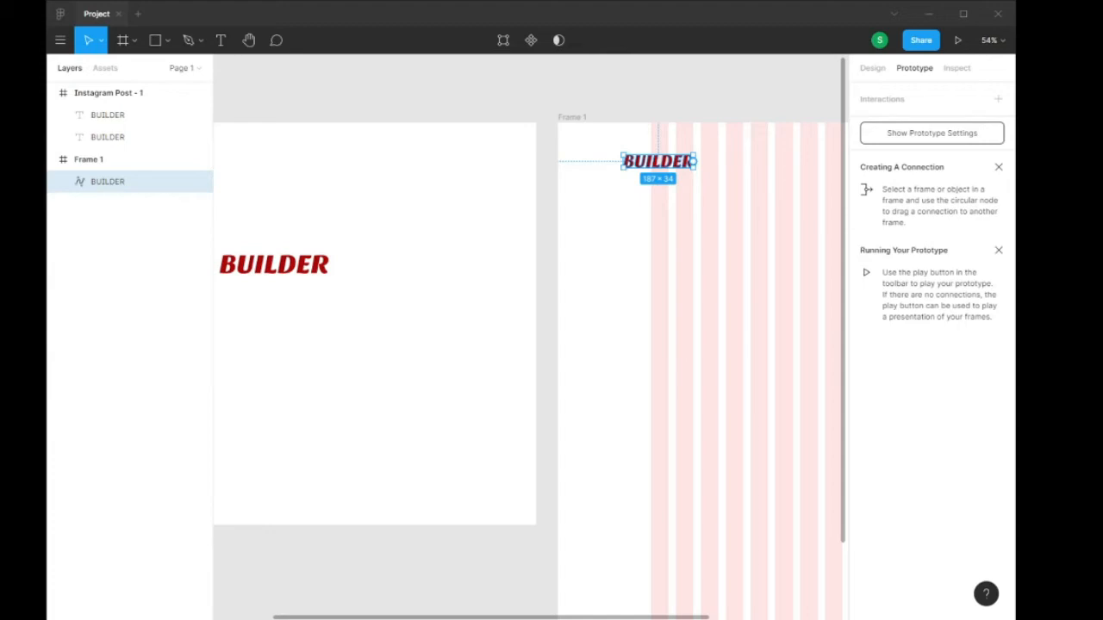
- Open the fill colour code of the BUILDER text in the Instagram Post frame for editing
{"action": "left_click", "coordinate": [306, 272]}
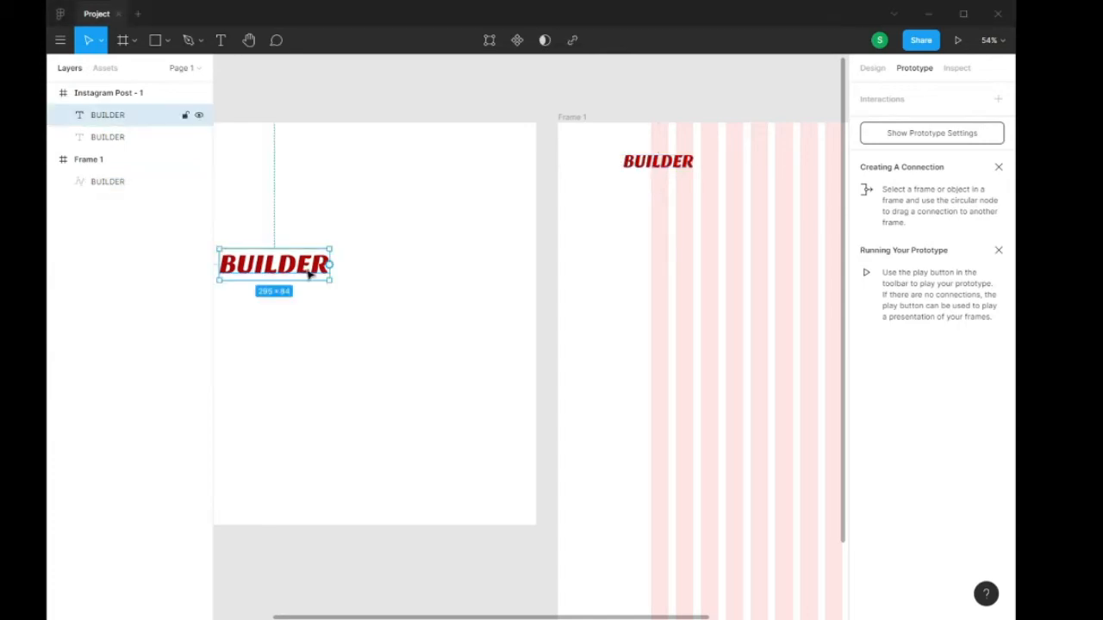
{"action": "left_click", "coordinate": [873, 68]}
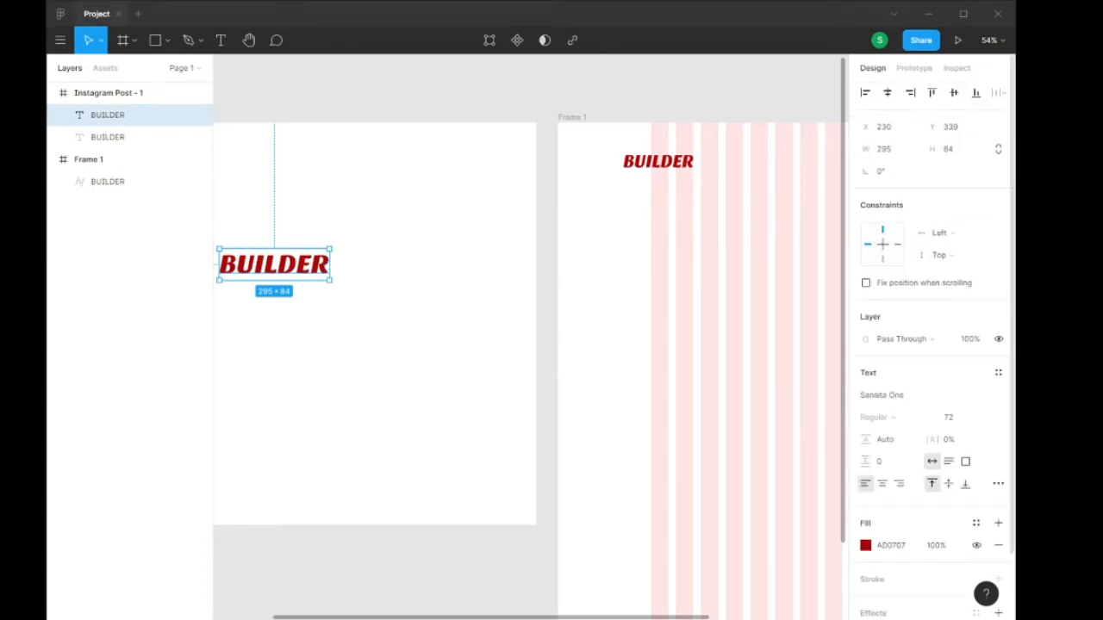
{"action": "left_click", "coordinate": [881, 551]}
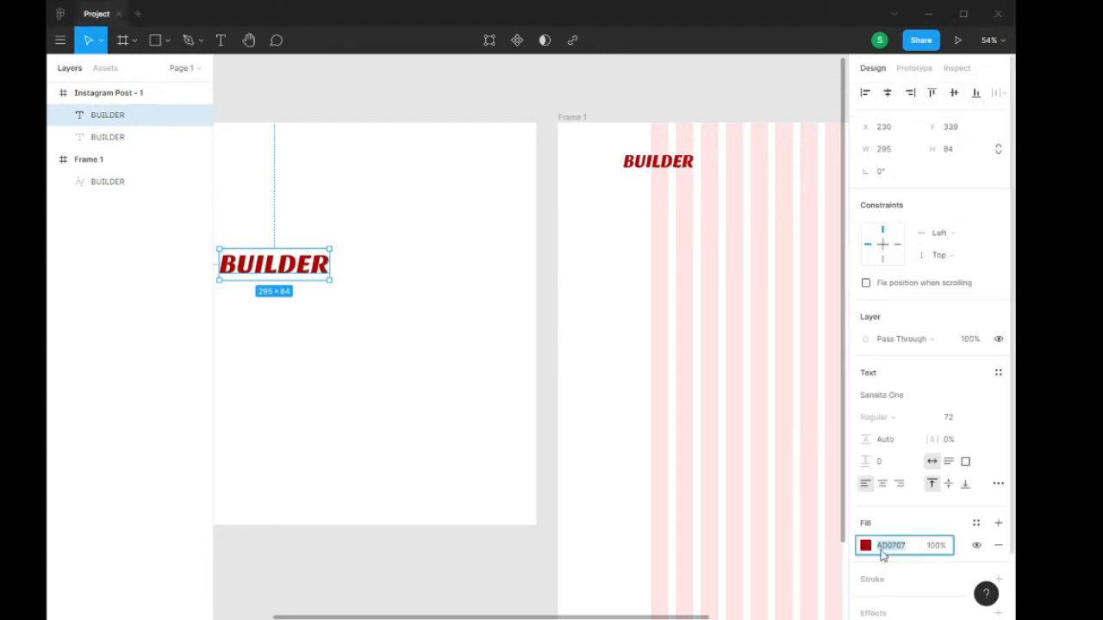
- Inspect the fill colour of the BUILDER text in Instagram Post - 1 and select the BUILDER logo in Frame 1
{"action": "scroll", "coordinate": [881, 552], "scroll_direction": "down", "scroll_amount": 3}
{"action": "left_click", "coordinate": [865, 471]}
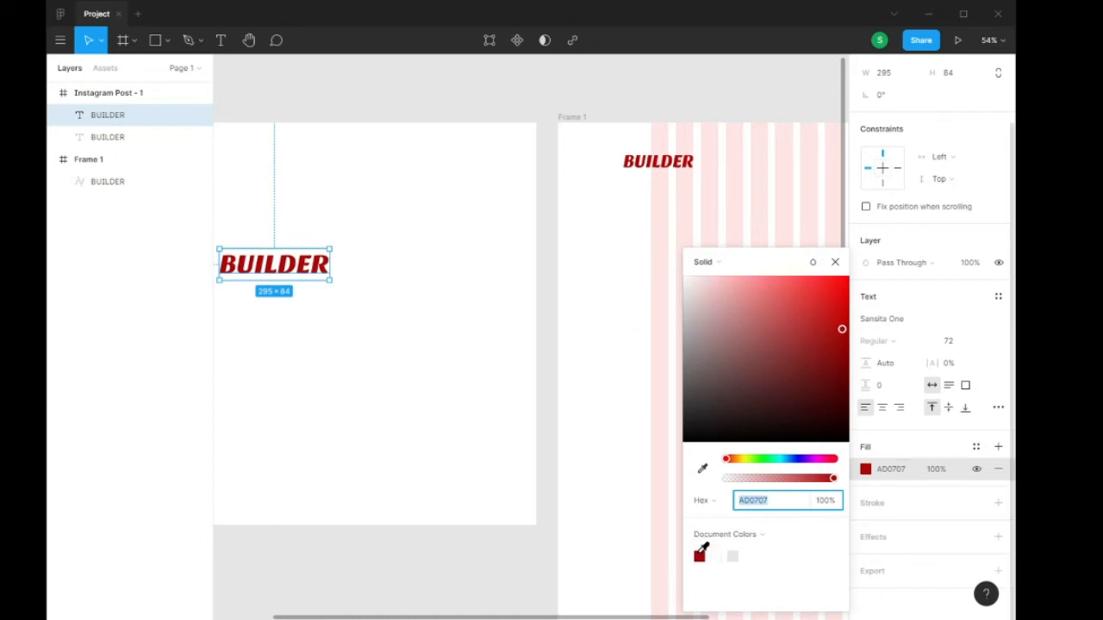
{"action": "left_click", "coordinate": [706, 619]}
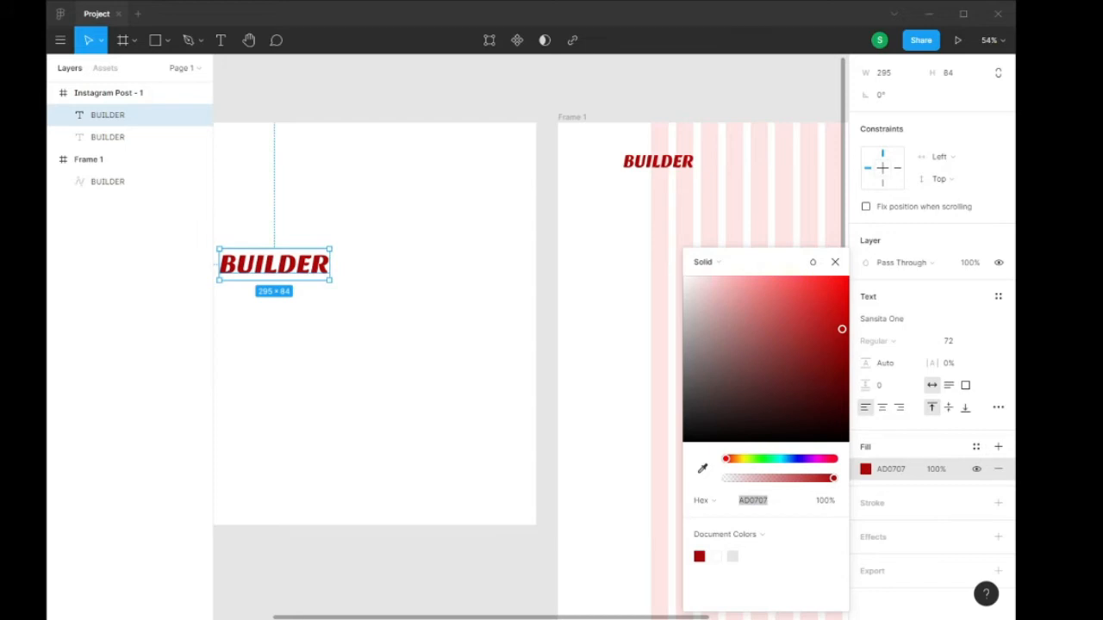
{"action": "left_click", "coordinate": [681, 158]}
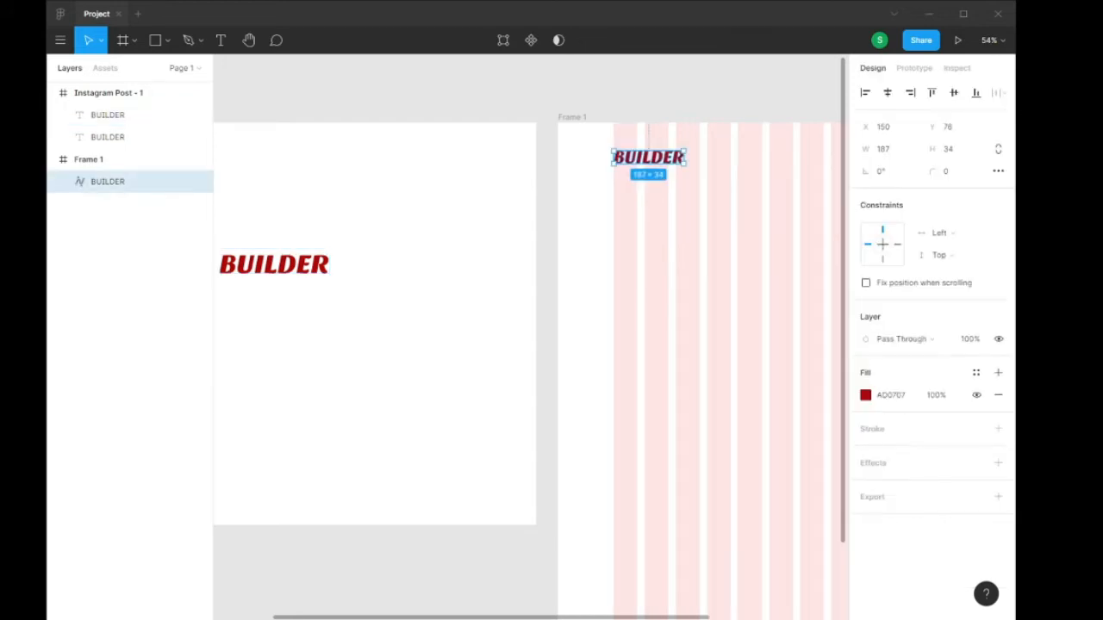
- Add a "Home" text beside the BUILDER logo near the top of Frame 1
{"action": "left_click_drag", "start_coordinate": [1012, 224], "coordinate": [1082, 220]}
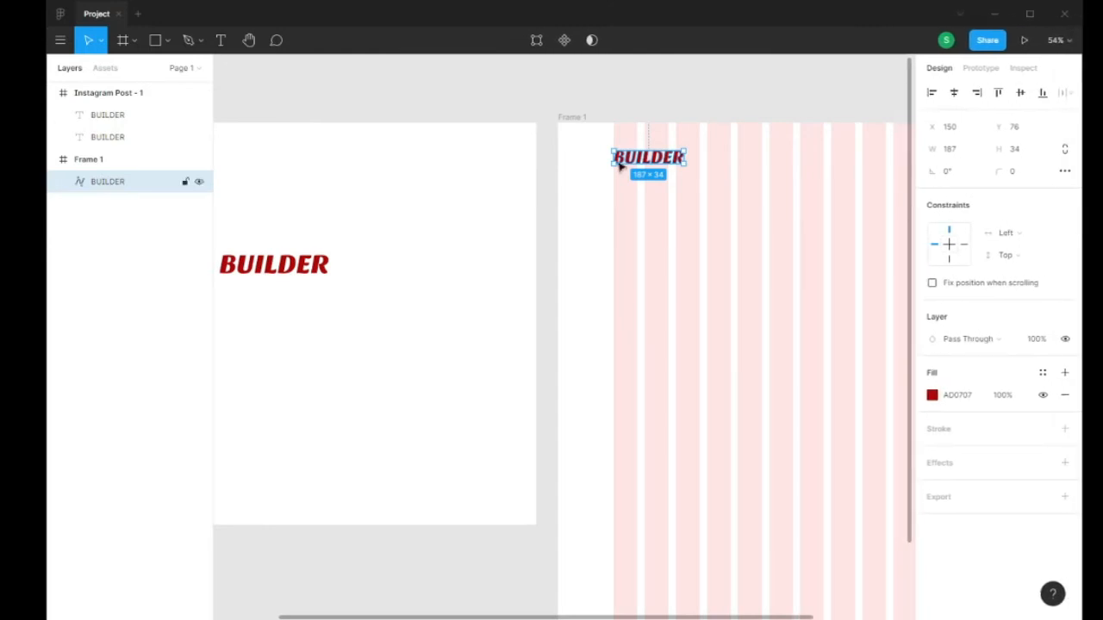
{"action": "left_click", "coordinate": [248, 39]}
{"action": "left_click_drag", "start_coordinate": [502, 94], "coordinate": [280, 57]}
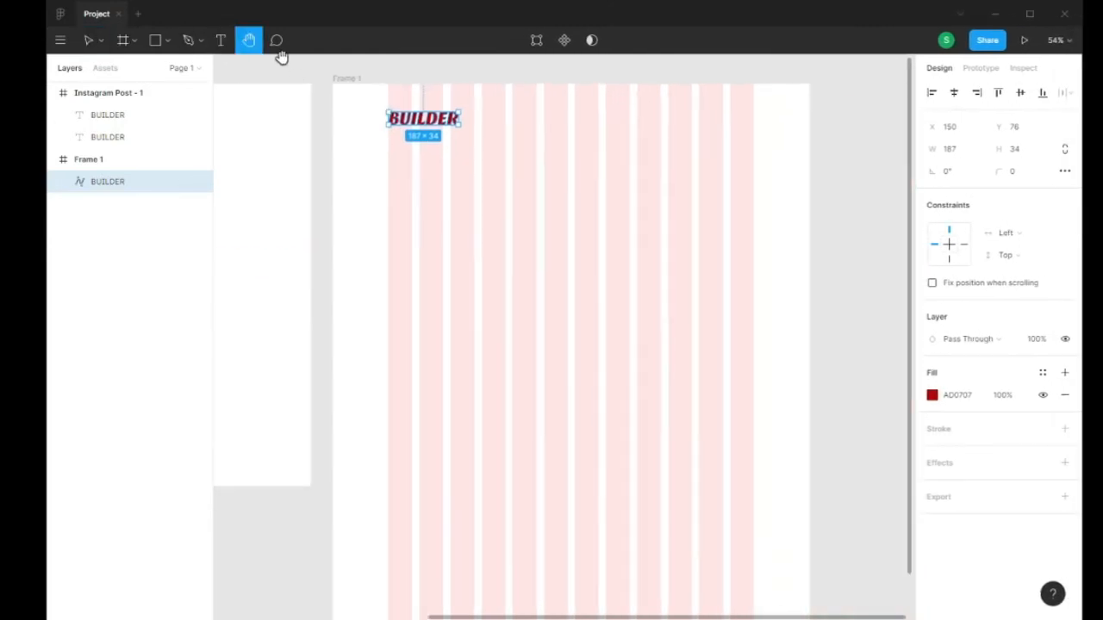
{"action": "scroll", "coordinate": [508, 159], "scroll_direction": "up", "scroll_amount": 1}
{"action": "scroll", "coordinate": [541, 218], "scroll_direction": "up", "scroll_amount": 3}
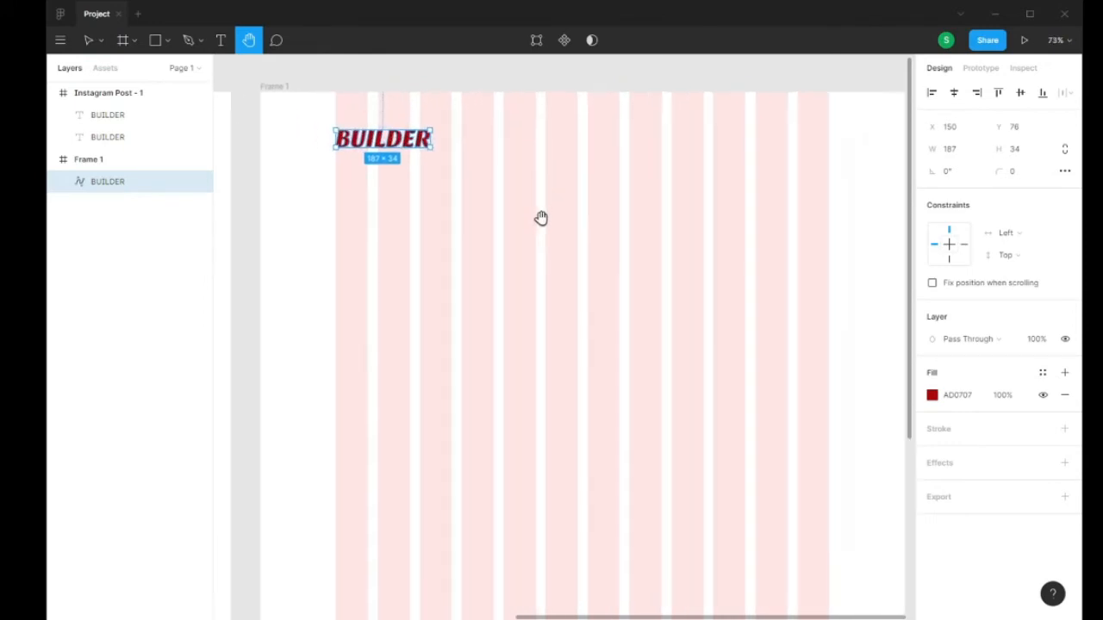
{"action": "scroll", "coordinate": [542, 218], "scroll_direction": "up", "scroll_amount": 5}
{"action": "scroll", "coordinate": [547, 210], "scroll_direction": "down", "scroll_amount": 5}
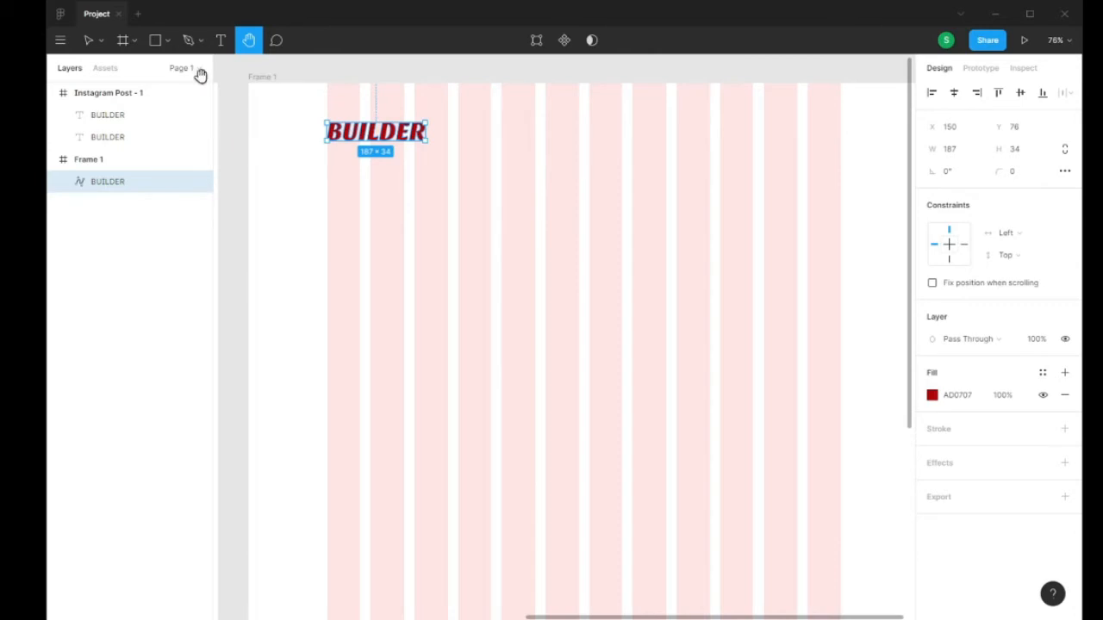
{"action": "left_click", "coordinate": [89, 39]}
{"action": "left_click", "coordinate": [236, 115]}
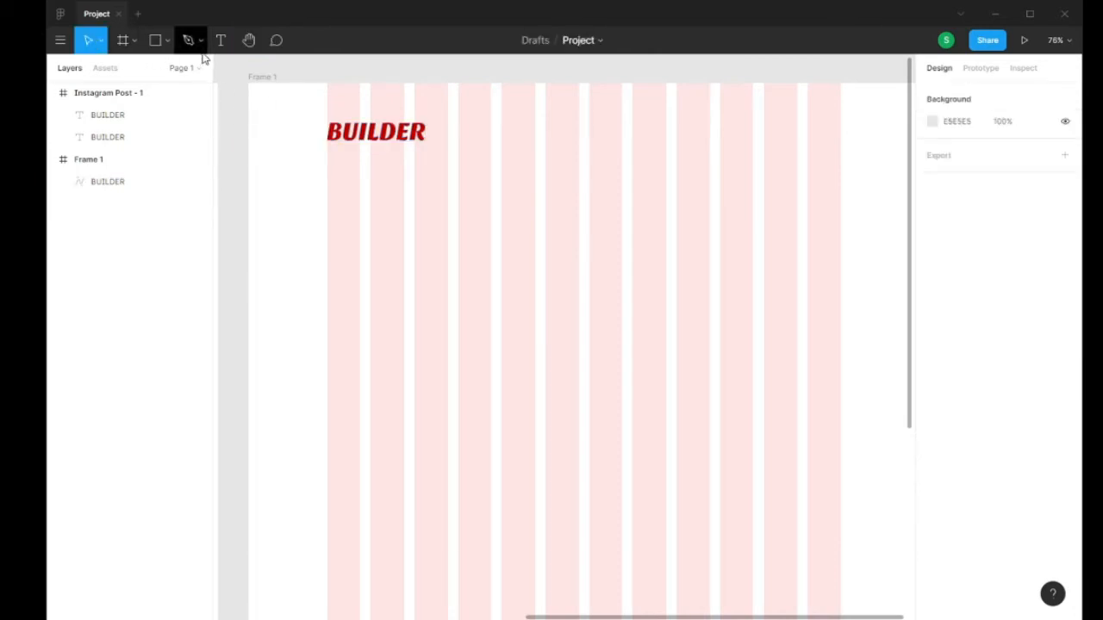
{"action": "key", "text": "t"}
{"action": "left_click", "coordinate": [562, 135]}
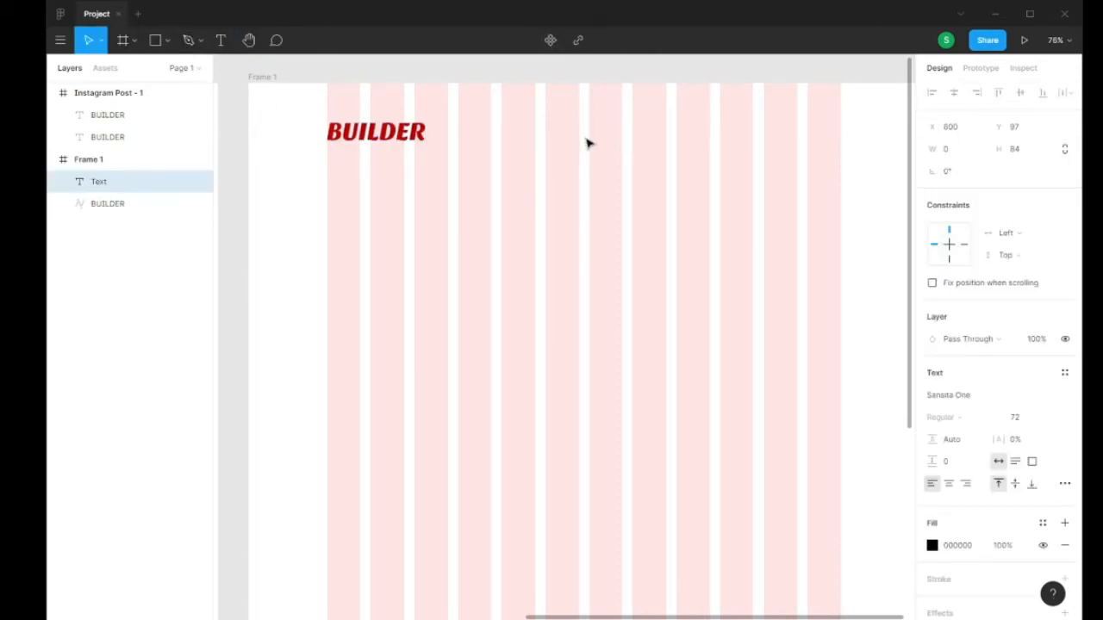
{"action": "type", "text": "Home"}
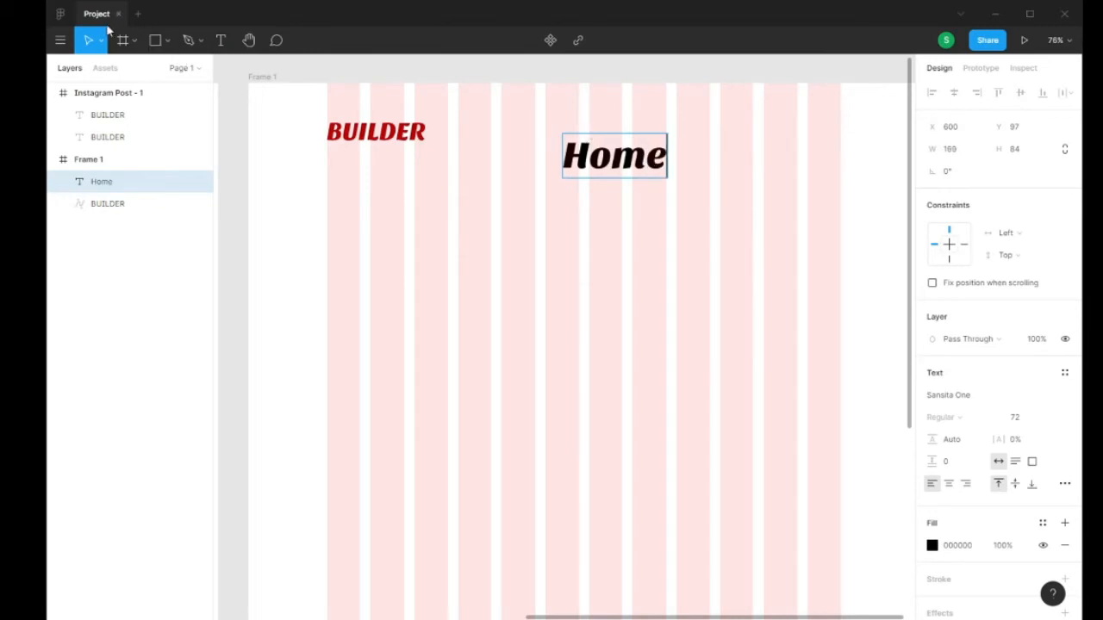
{"action": "key", "text": "Escape"}
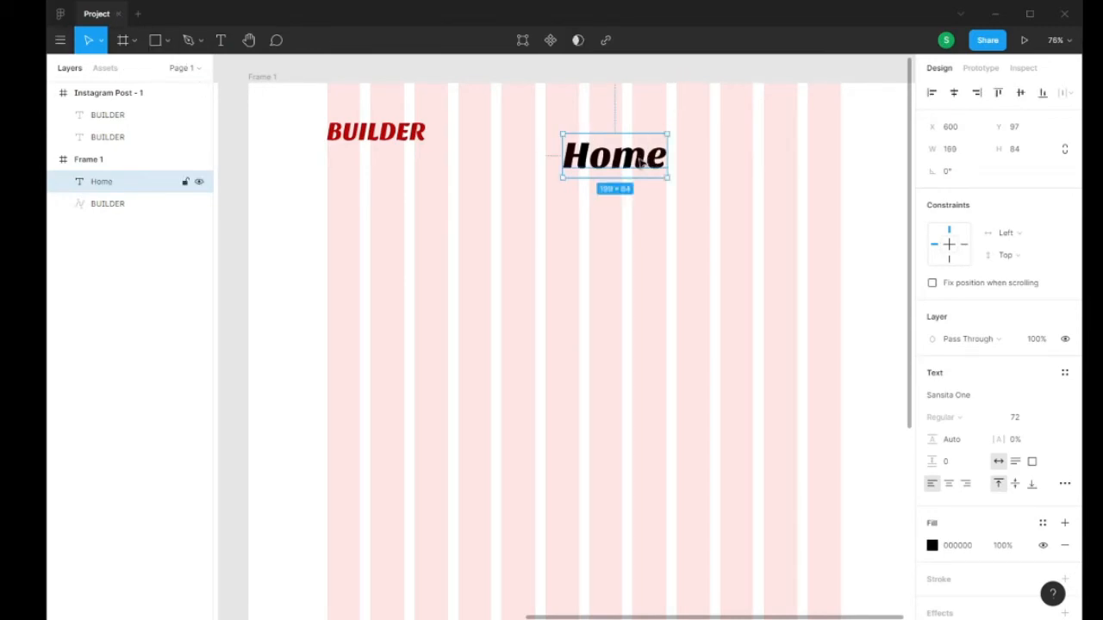
- Set the "Home" text's font to Istok Web with the Bold style
{"action": "scroll", "coordinate": [1042, 249], "scroll_direction": "down", "scroll_amount": 2}
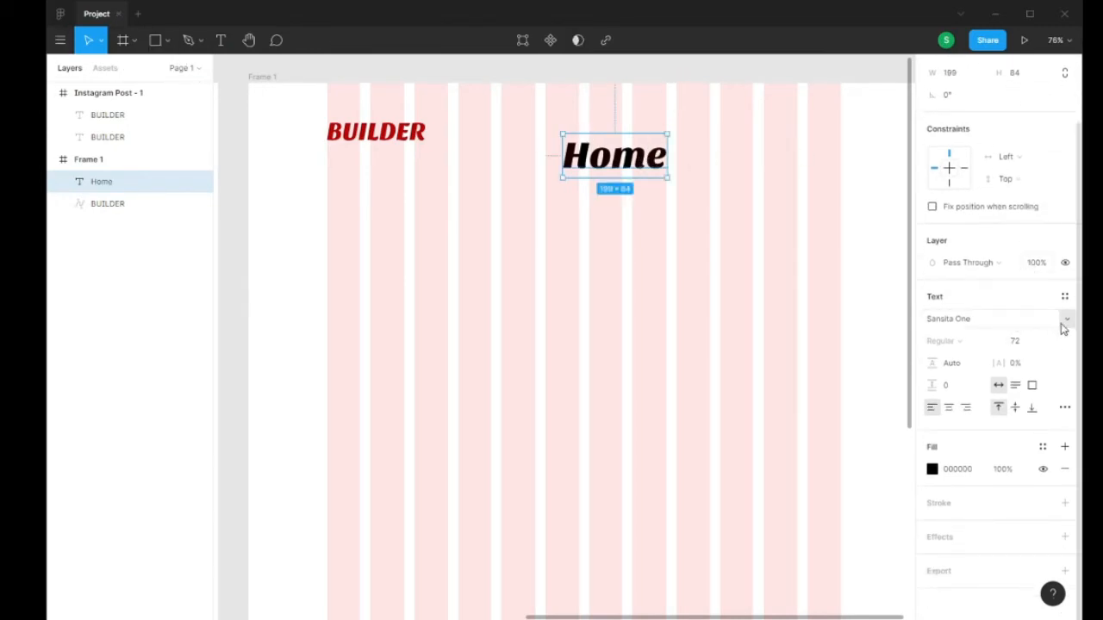
{"action": "left_click", "coordinate": [1066, 319]}
{"action": "scroll", "coordinate": [991, 198], "scroll_direction": "up", "scroll_amount": 15}
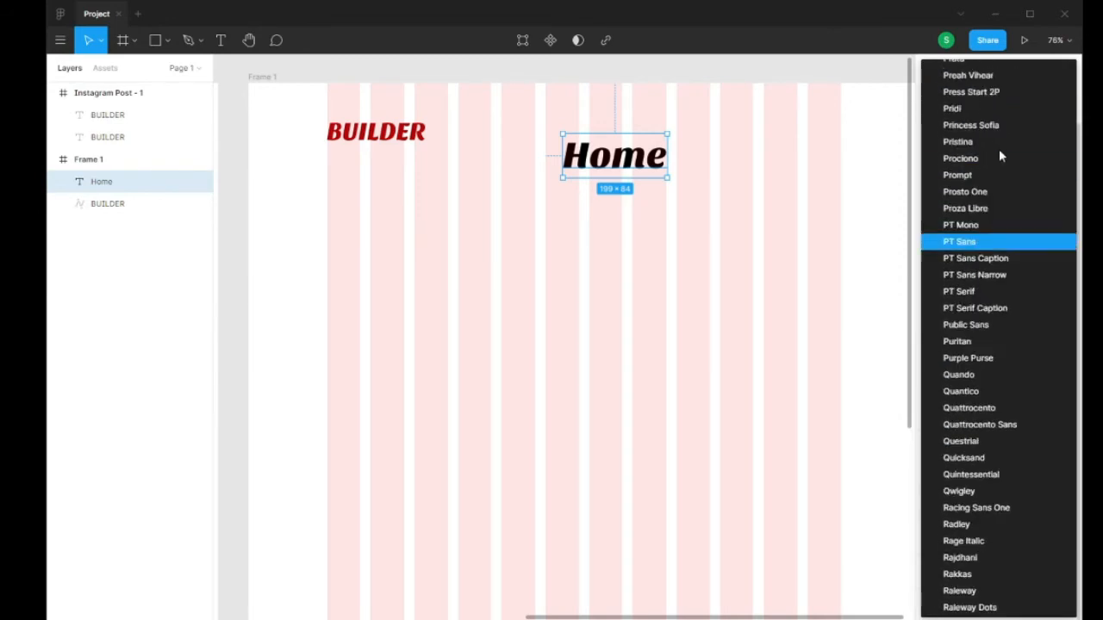
{"action": "scroll", "coordinate": [999, 156], "scroll_direction": "up", "scroll_amount": 20}
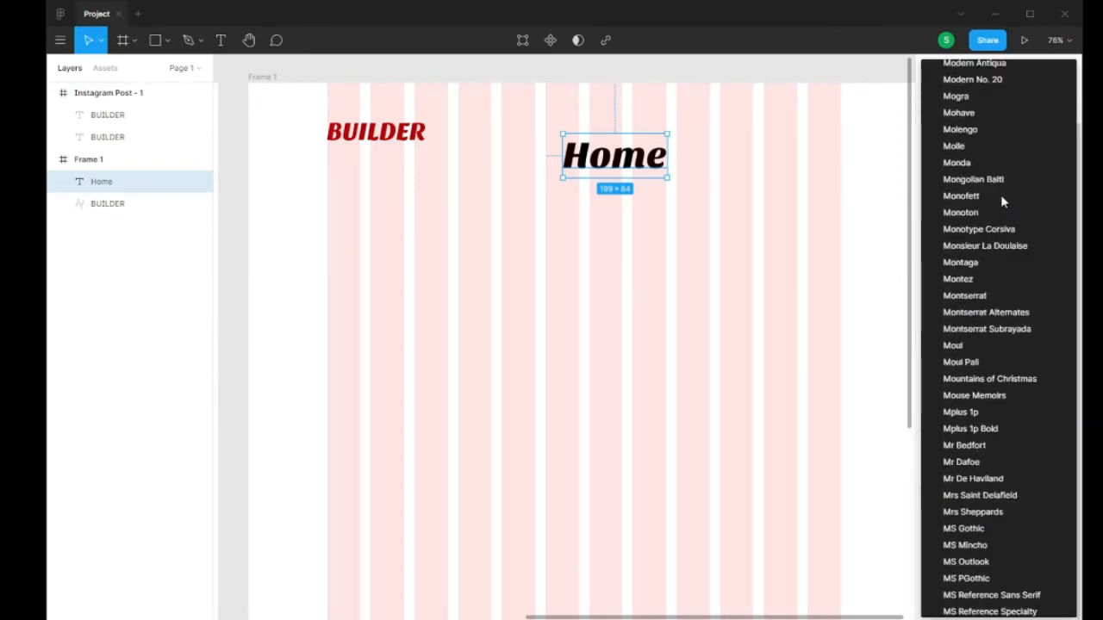
{"action": "scroll", "coordinate": [1000, 195], "scroll_direction": "up", "scroll_amount": 20}
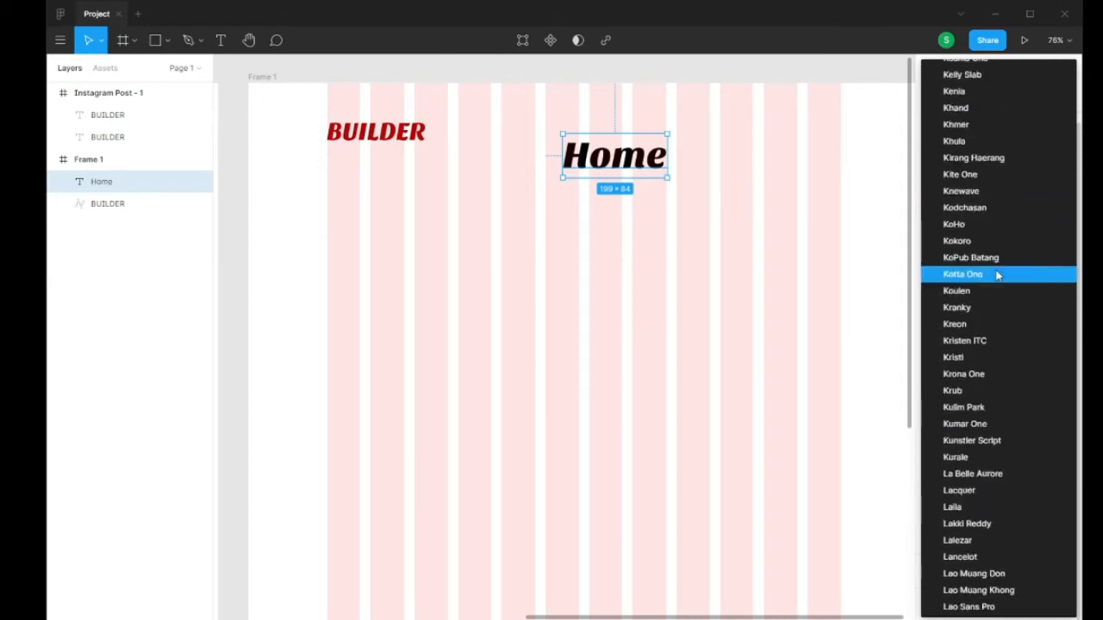
{"action": "scroll", "coordinate": [1000, 258], "scroll_direction": "up", "scroll_amount": 10}
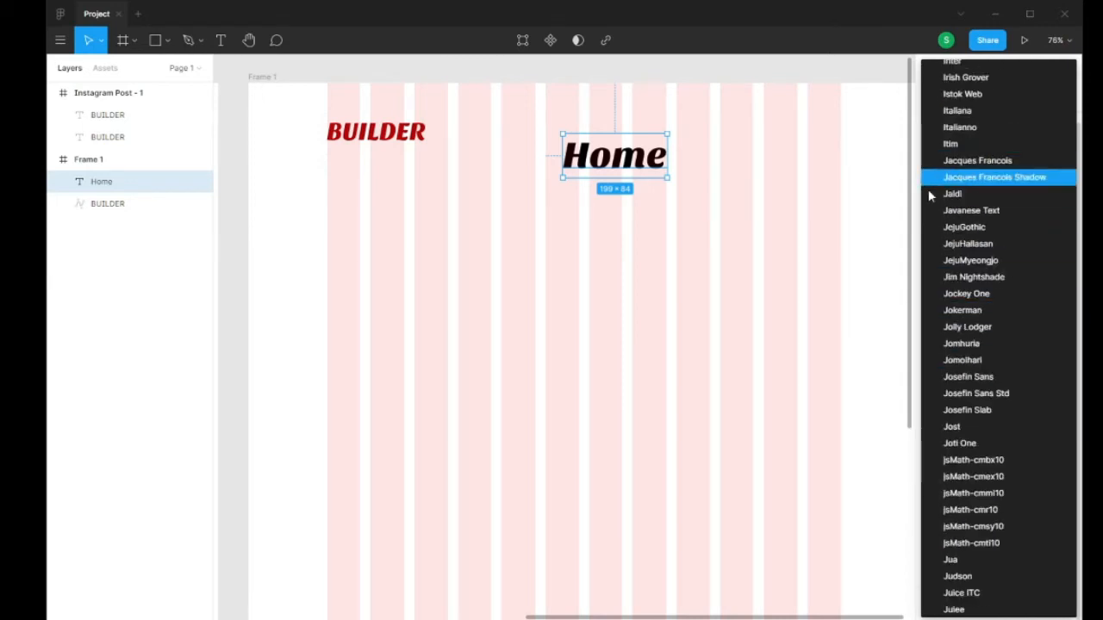
{"action": "left_click", "coordinate": [982, 103]}
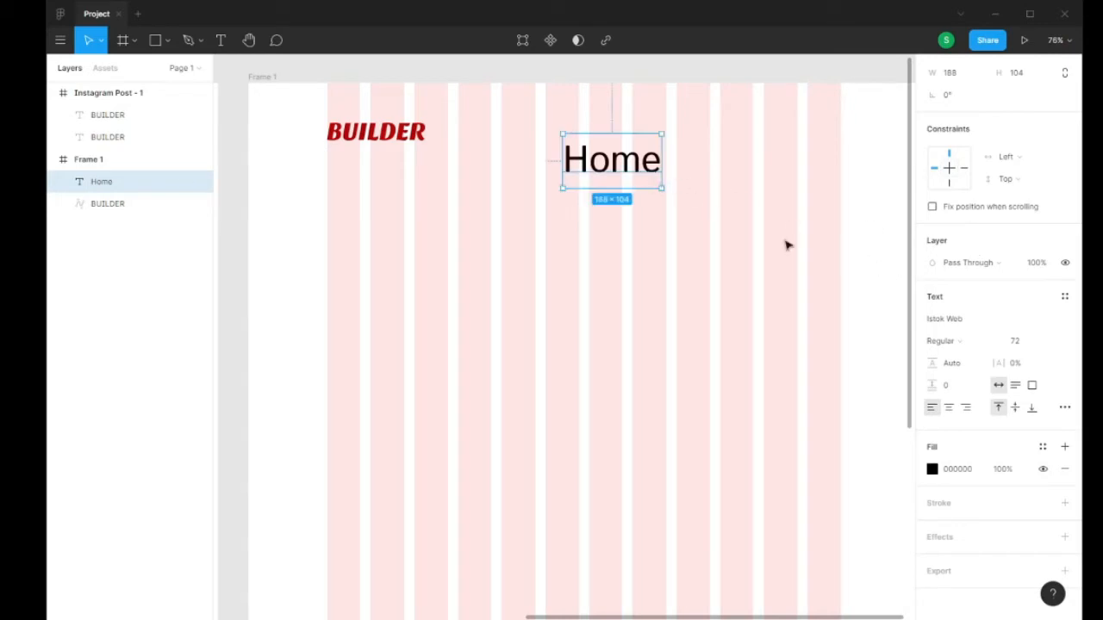
{"action": "left_click", "coordinate": [962, 344]}
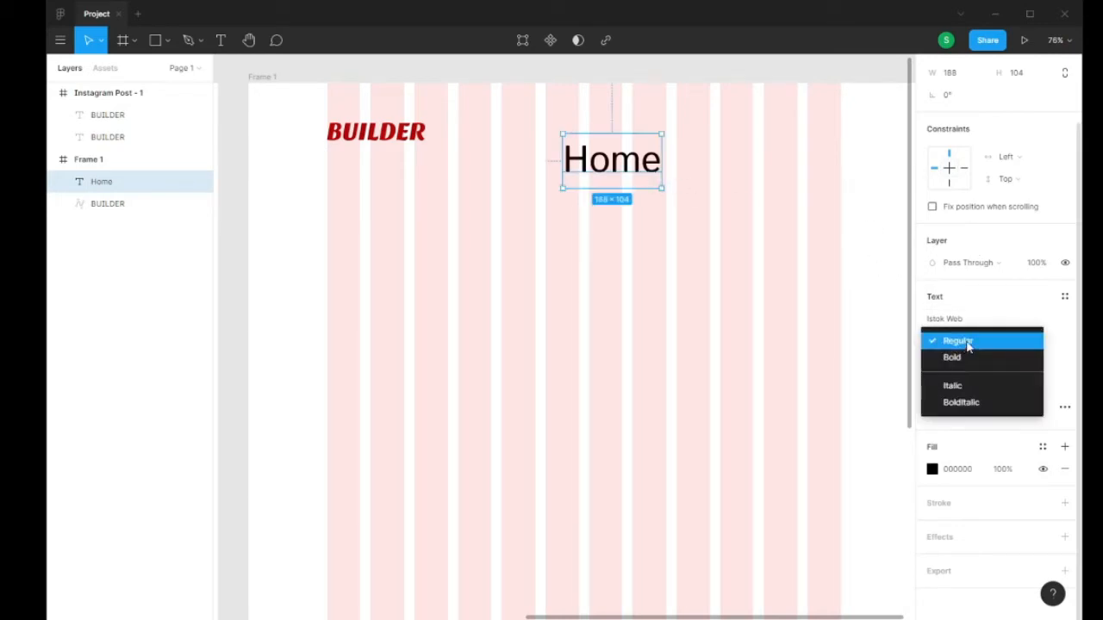
{"action": "left_click", "coordinate": [965, 384]}
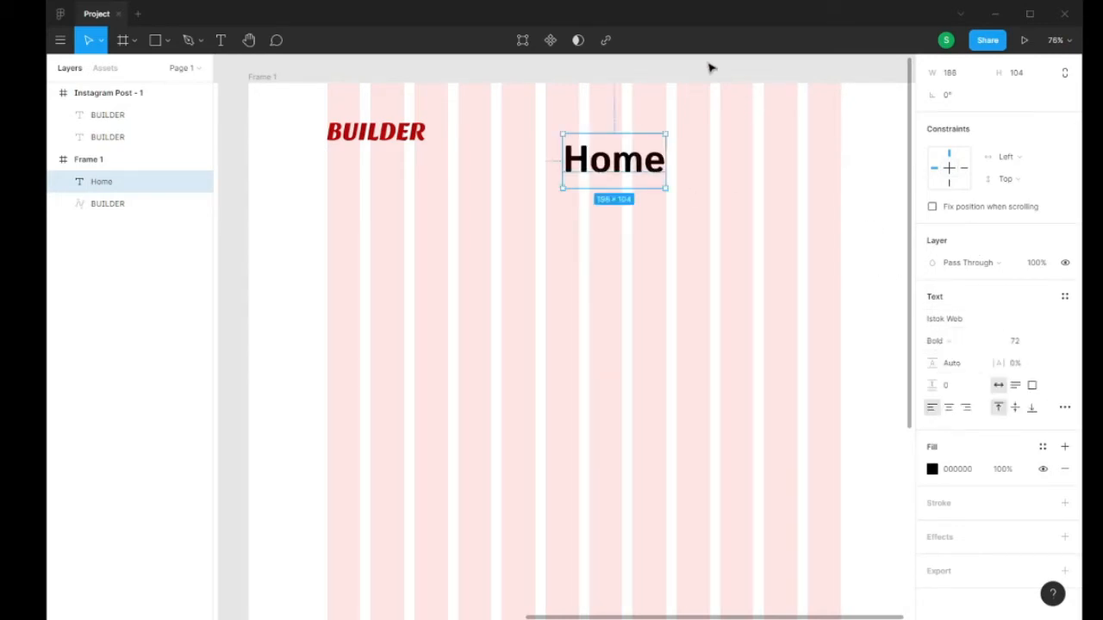
- Set the font size of the "Home" text to 16
{"action": "left_click", "coordinate": [1023, 341]}
{"action": "left_click", "coordinate": [1049, 343]}
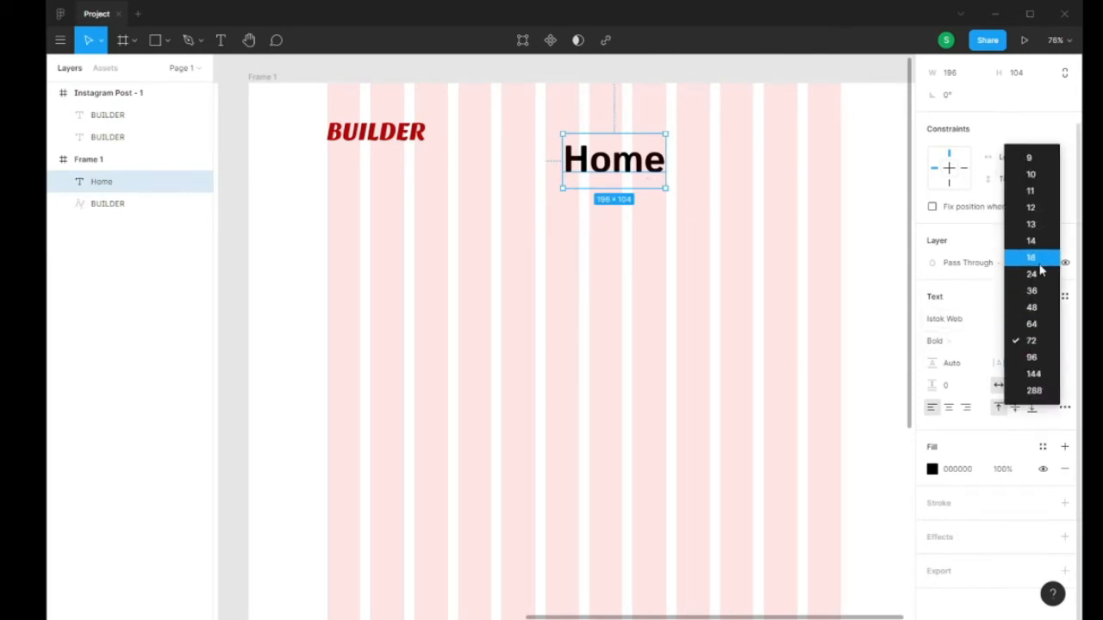
{"action": "left_click", "coordinate": [1040, 261]}
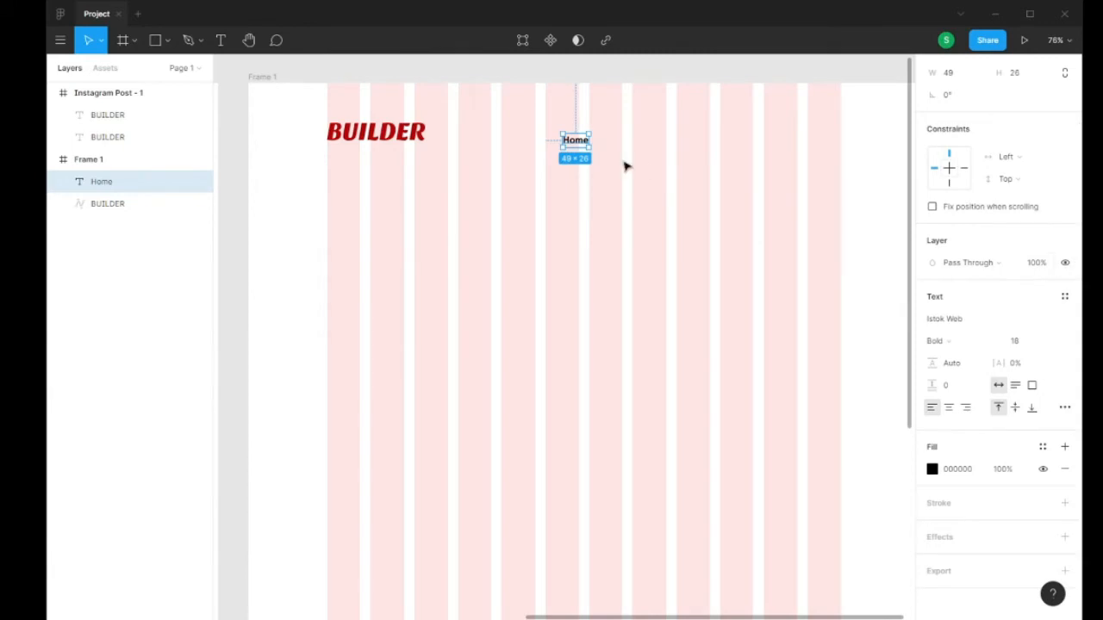
- Set the "Home" text's font size to 24 and align it with the left edge of the sixth grid column
{"action": "scroll", "coordinate": [556, 159], "scroll_direction": "up", "scroll_amount": 5}
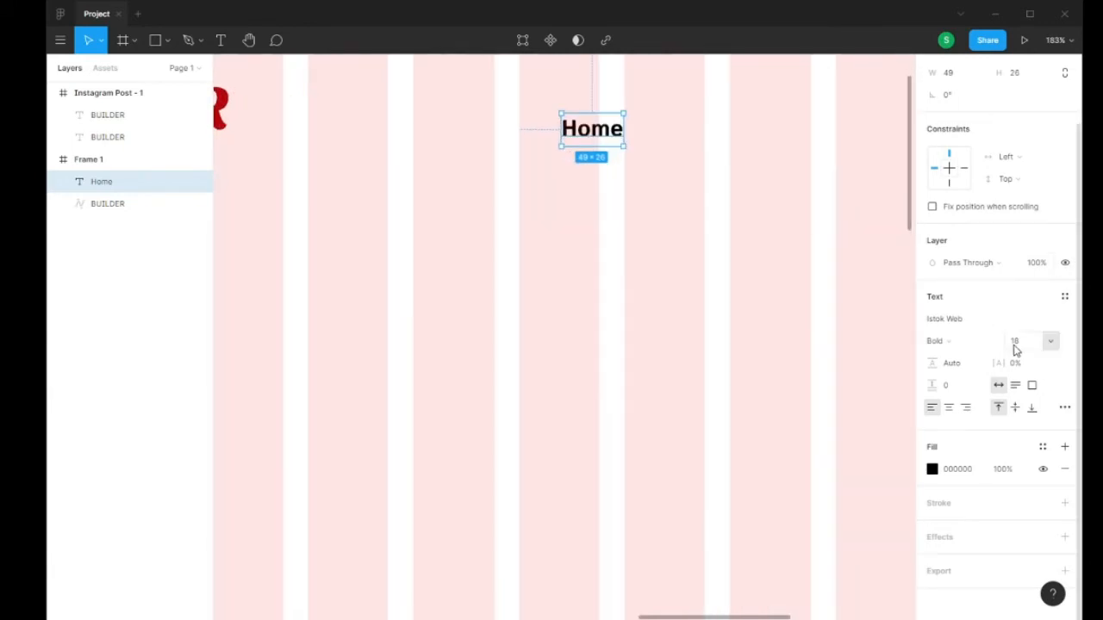
{"action": "left_click", "coordinate": [1051, 344]}
{"action": "left_click", "coordinate": [1047, 363]}
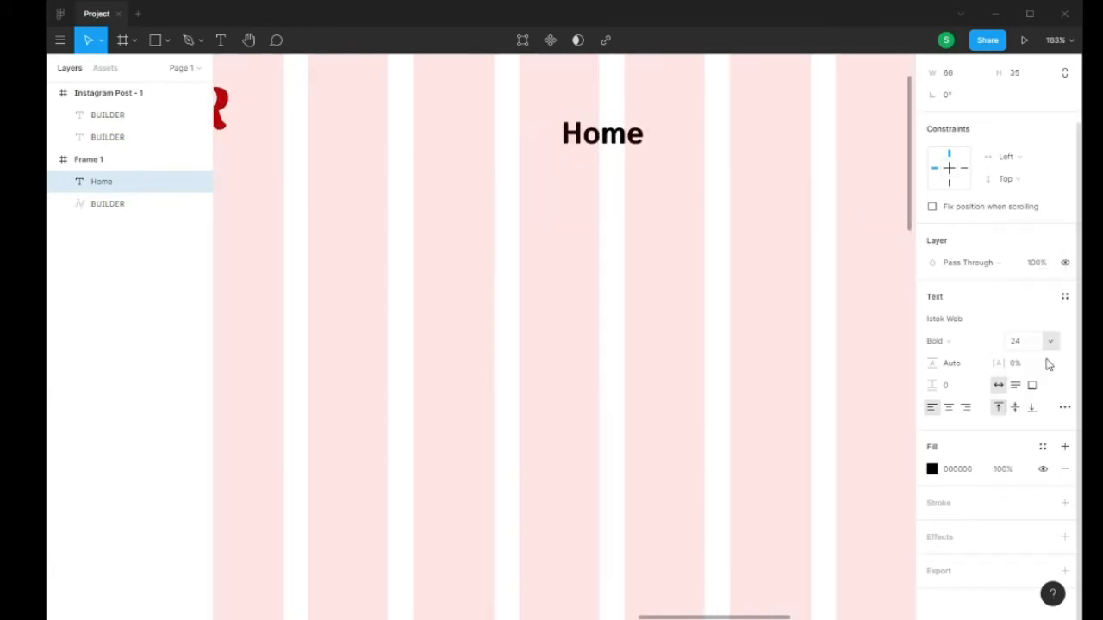
{"action": "left_click_drag", "start_coordinate": [614, 141], "coordinate": [576, 166]}
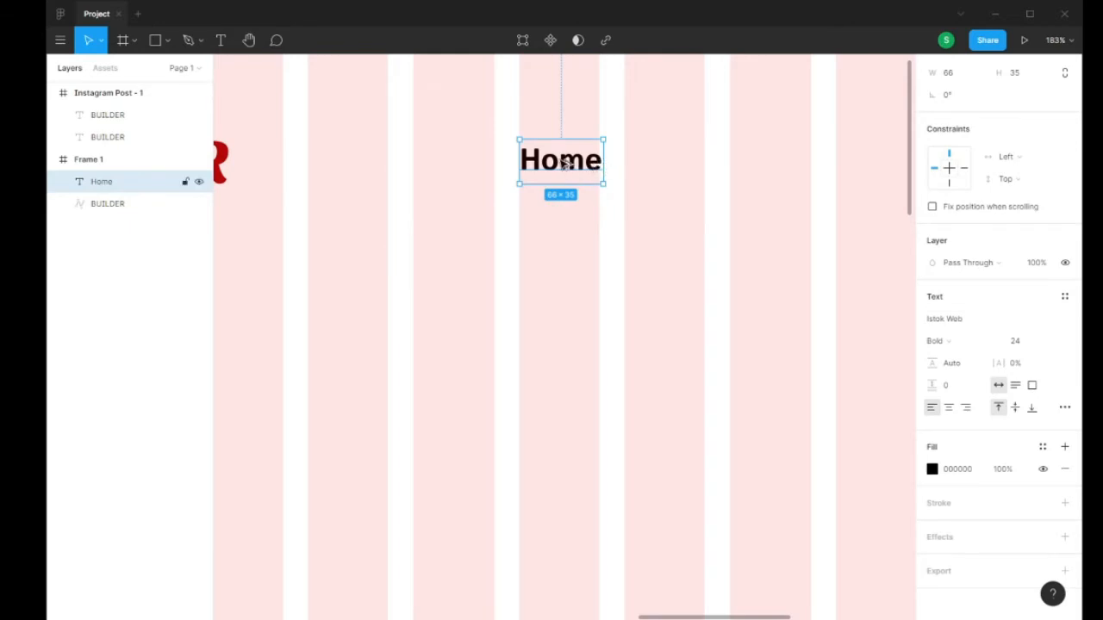
- Duplicate the "Home" text onto the start of the next grid column and change the copy's wording to "Product"
{"action": "left_click_drag", "start_coordinate": [570, 165], "coordinate": [664, 164], "text": "alt"}
{"action": "double_click", "coordinate": [664, 164]}
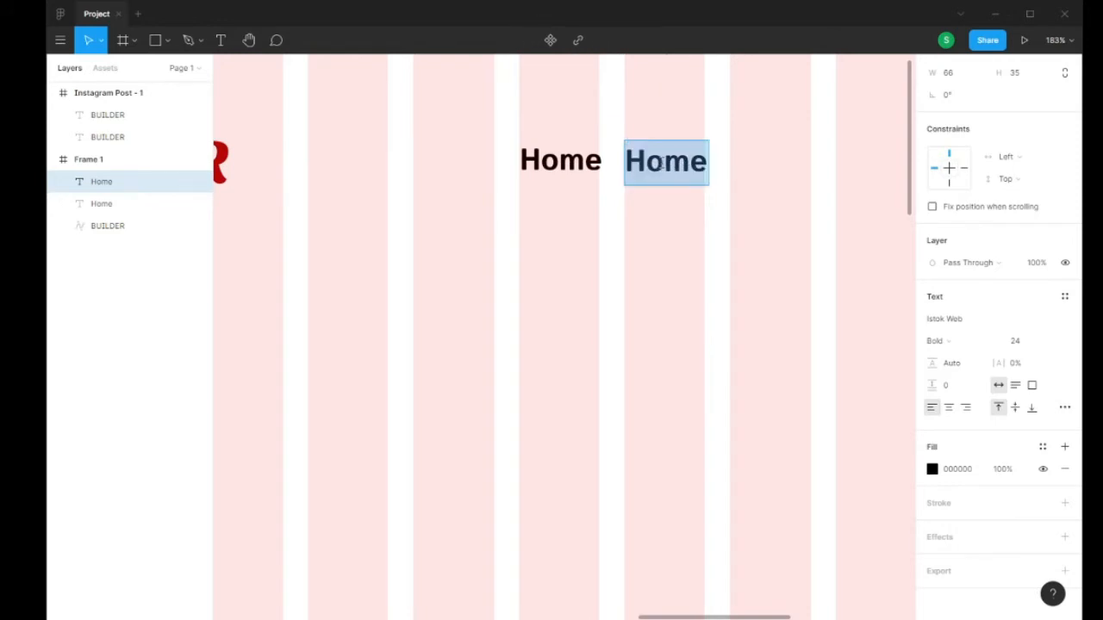
{"action": "type", "text": "Produc"}
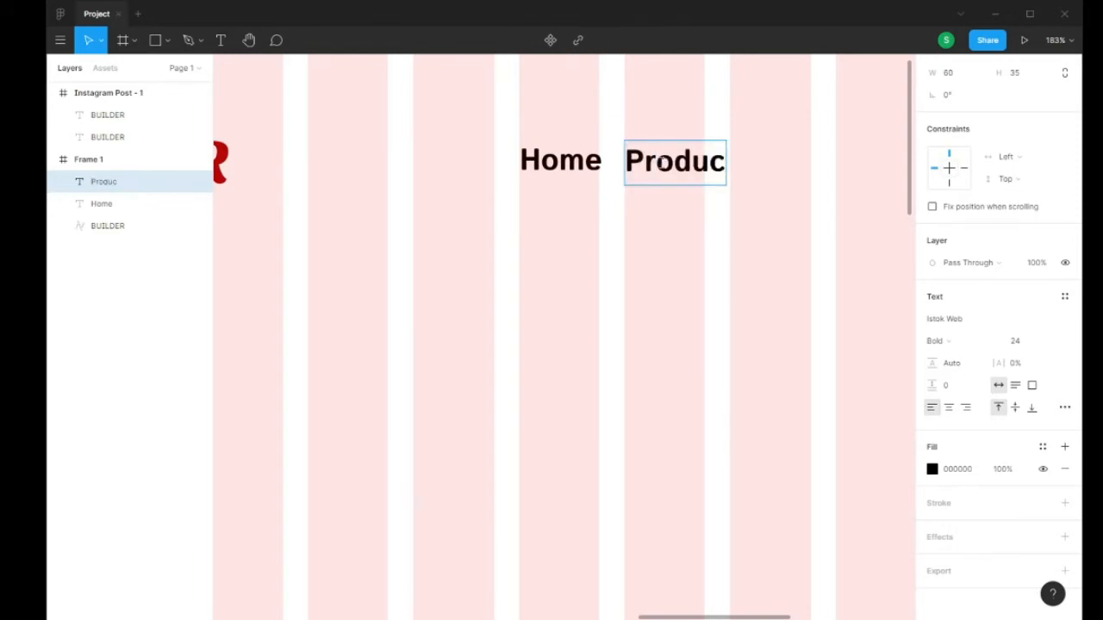
{"action": "type", "text": "t"}
{"action": "key", "text": "Escape"}
{"action": "scroll", "coordinate": [793, 174], "scroll_direction": "up", "scroll_amount": 1}
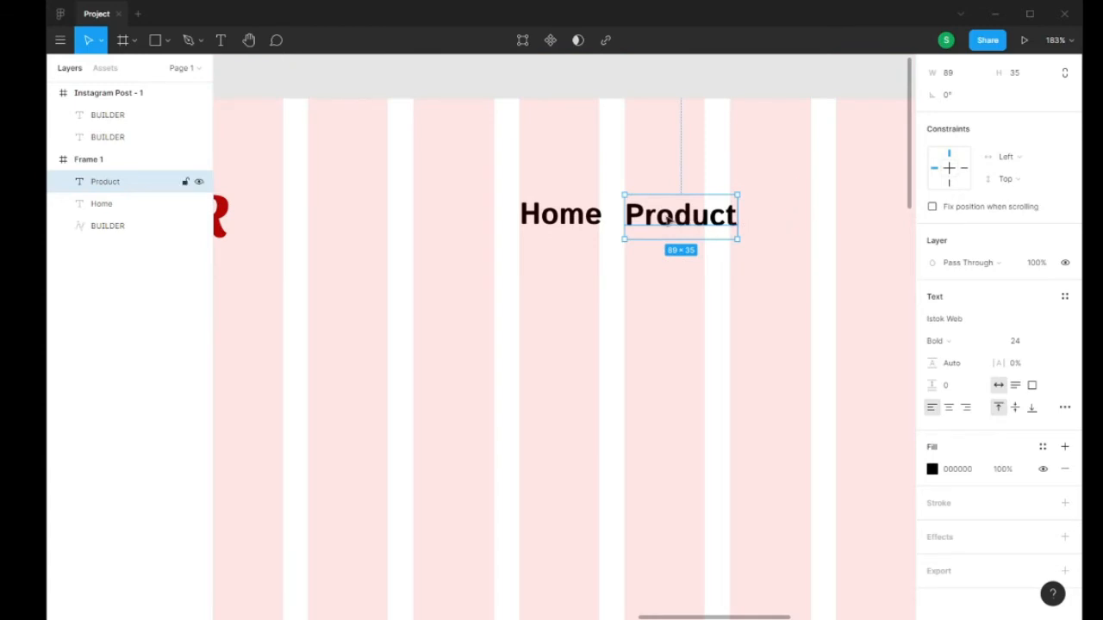
- Duplicate the "Home" and "Product" texts together, placing the copies to the right of the originals in the same row
{"action": "left_click_drag", "start_coordinate": [676, 220], "coordinate": [823, 218]}
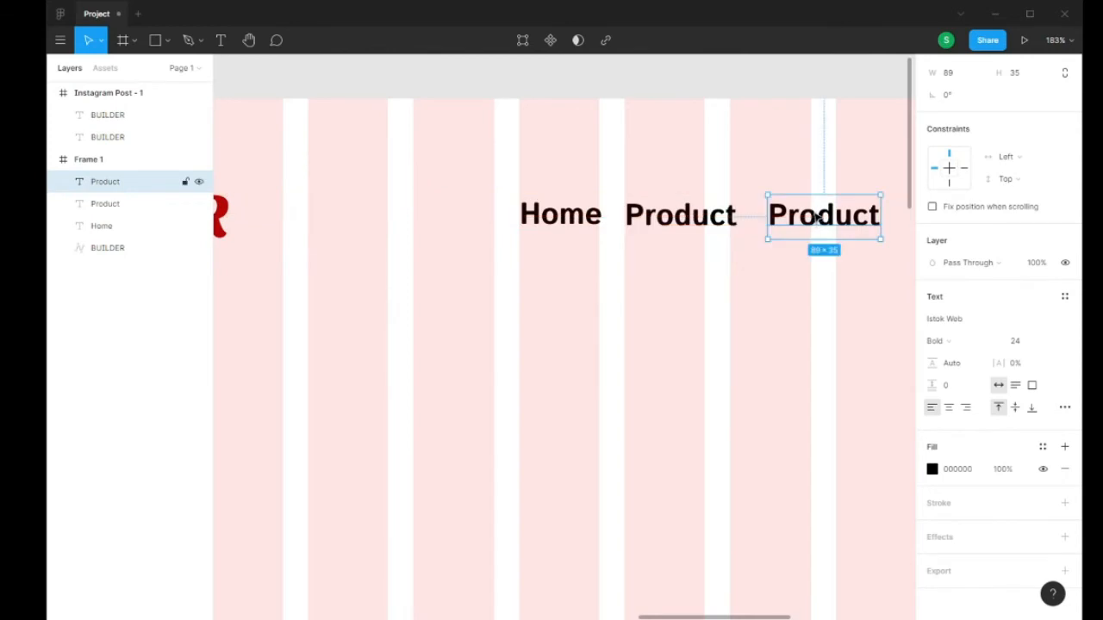
{"action": "key", "text": "ctrl+z"}
{"action": "left_click", "coordinate": [585, 218]}
{"action": "left_click", "coordinate": [669, 218], "text": "shift"}
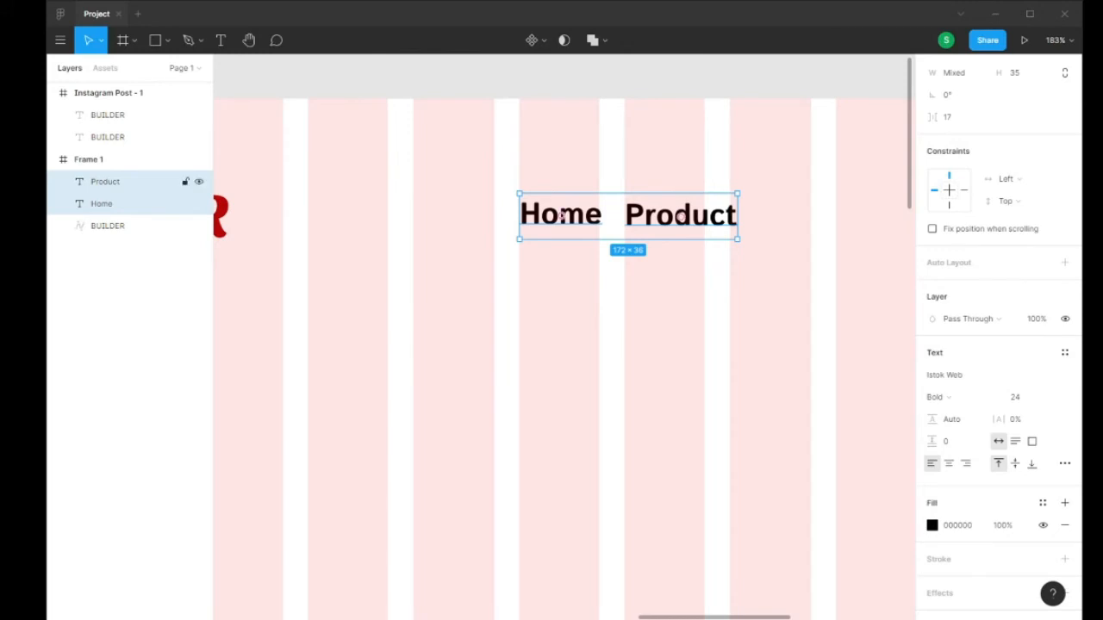
{"action": "left_click_drag", "start_coordinate": [709, 214], "coordinate": [803, 221]}
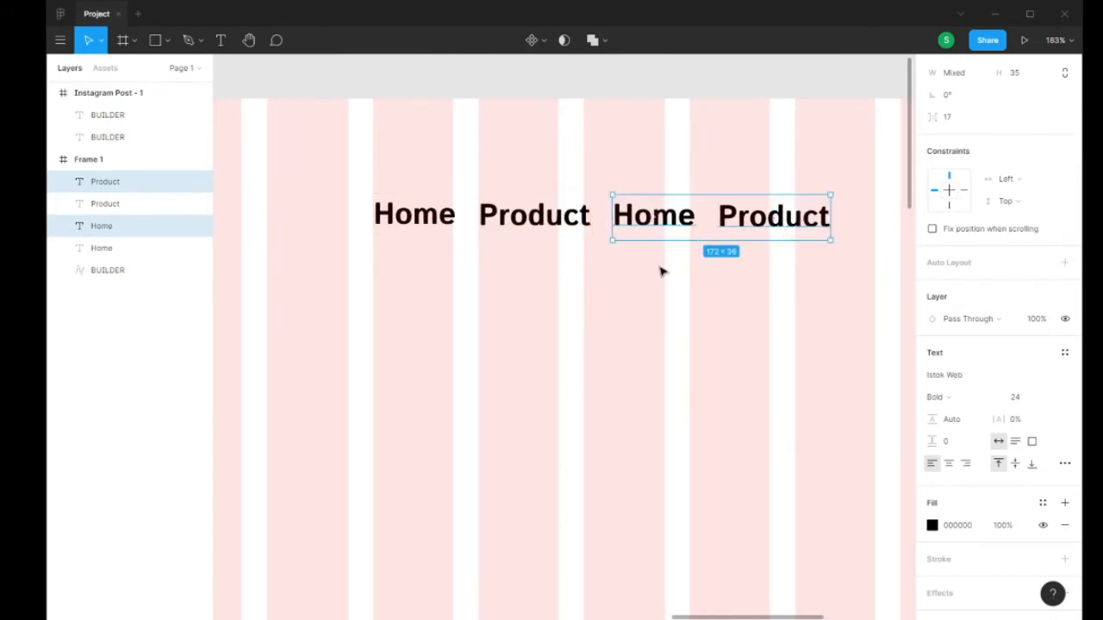
- Change the first "Product" text, right after the original "Home", to "About"
{"action": "left_click", "coordinate": [658, 254]}
{"action": "left_click", "coordinate": [655, 218]}
{"action": "double_click", "coordinate": [675, 221]}
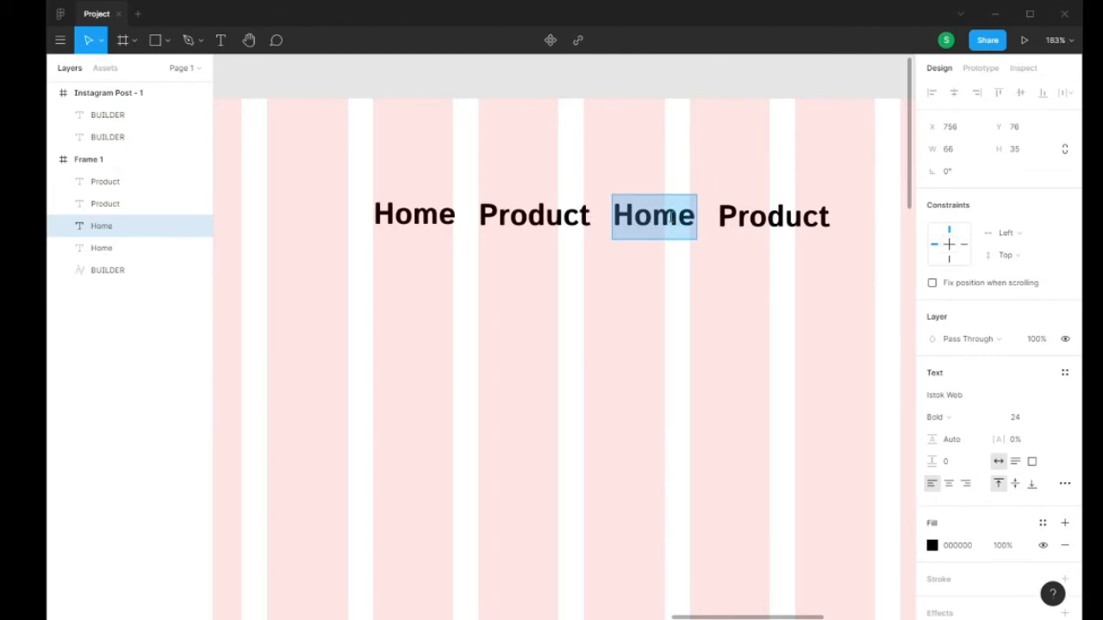
{"action": "double_click", "coordinate": [525, 214]}
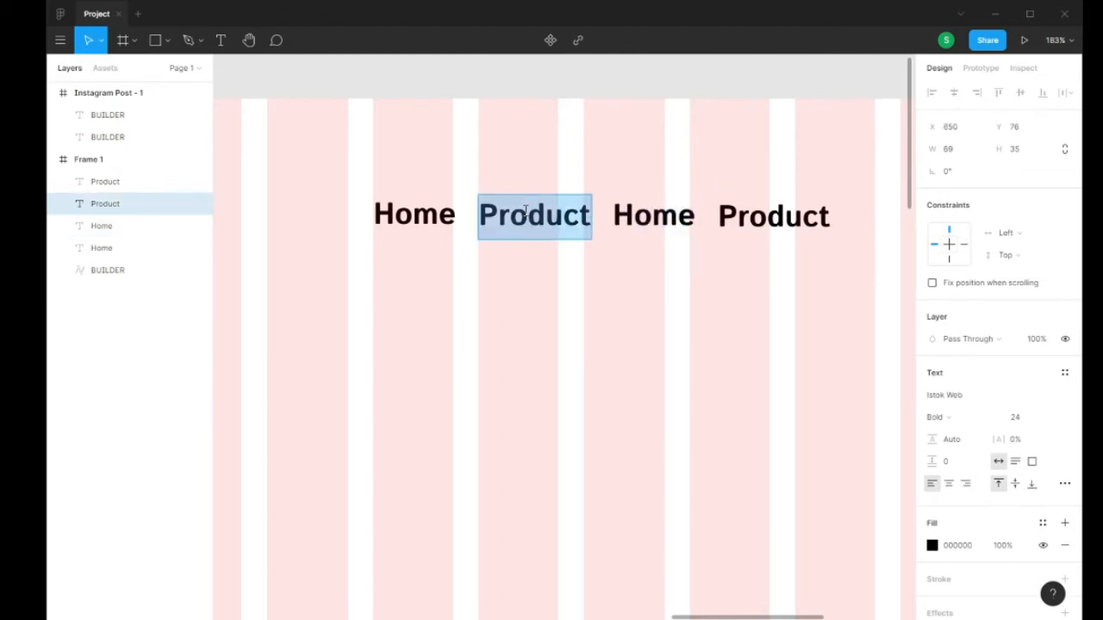
{"action": "type", "text": "About"}
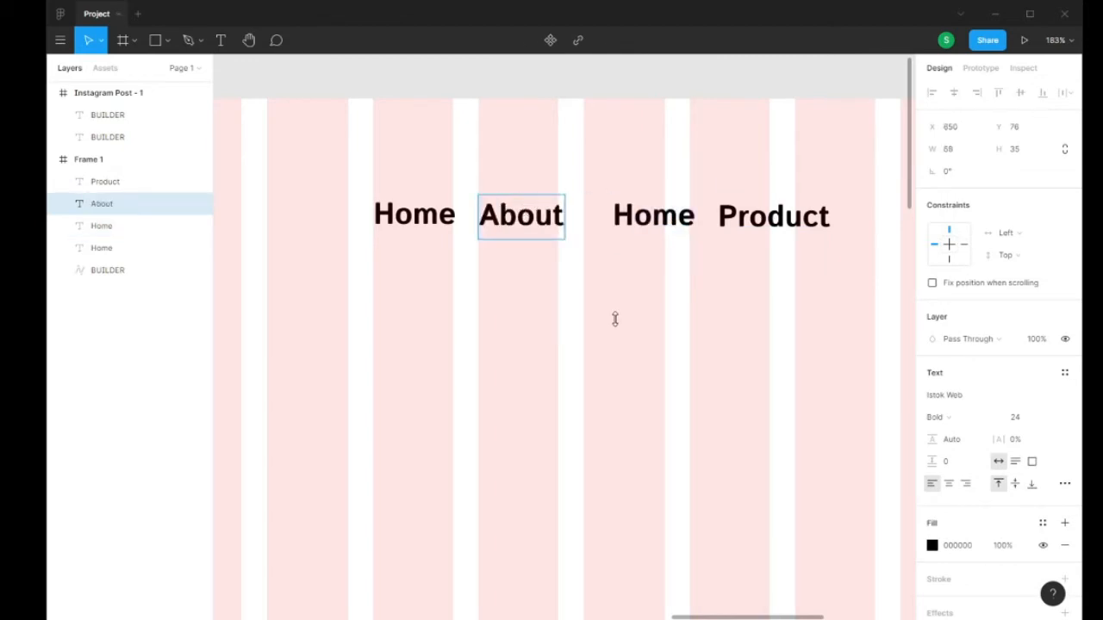
- Change the second "Home" text, right after "About" in the navigation row, to "Product"
{"action": "left_click", "coordinate": [646, 214]}
{"action": "double_click", "coordinate": [646, 212]}
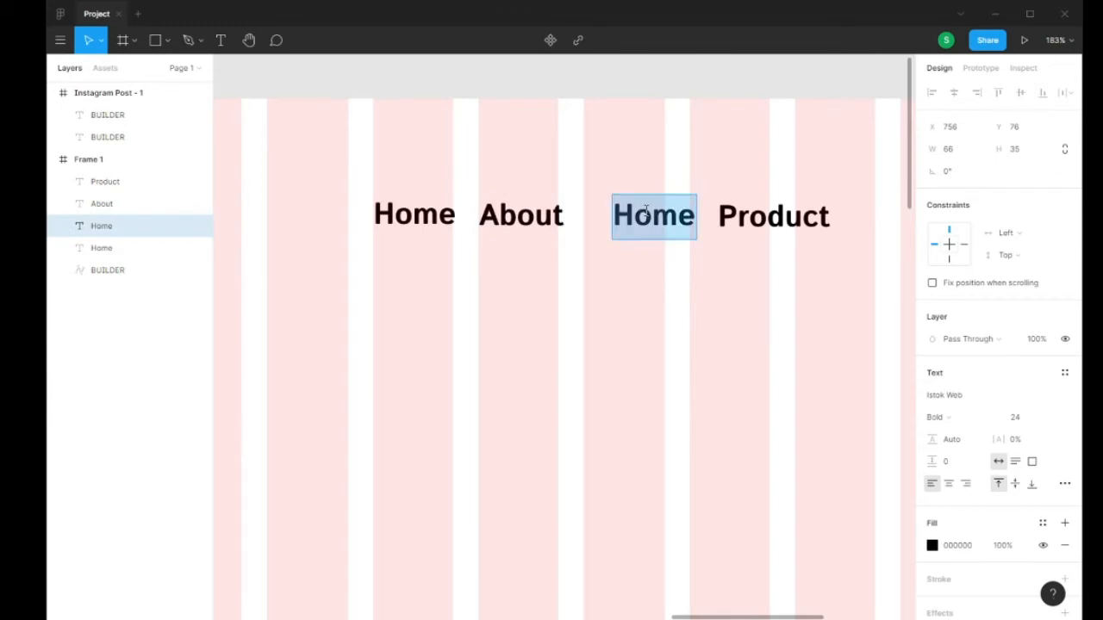
{"action": "type", "text": "Produ"}
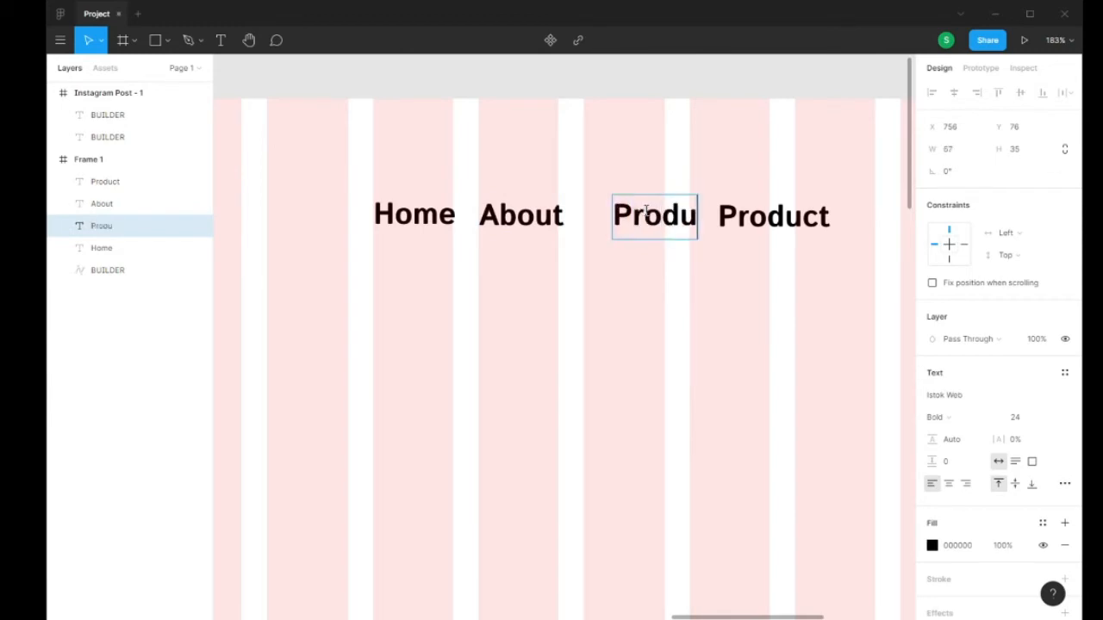
{"action": "type", "text": "ct"}
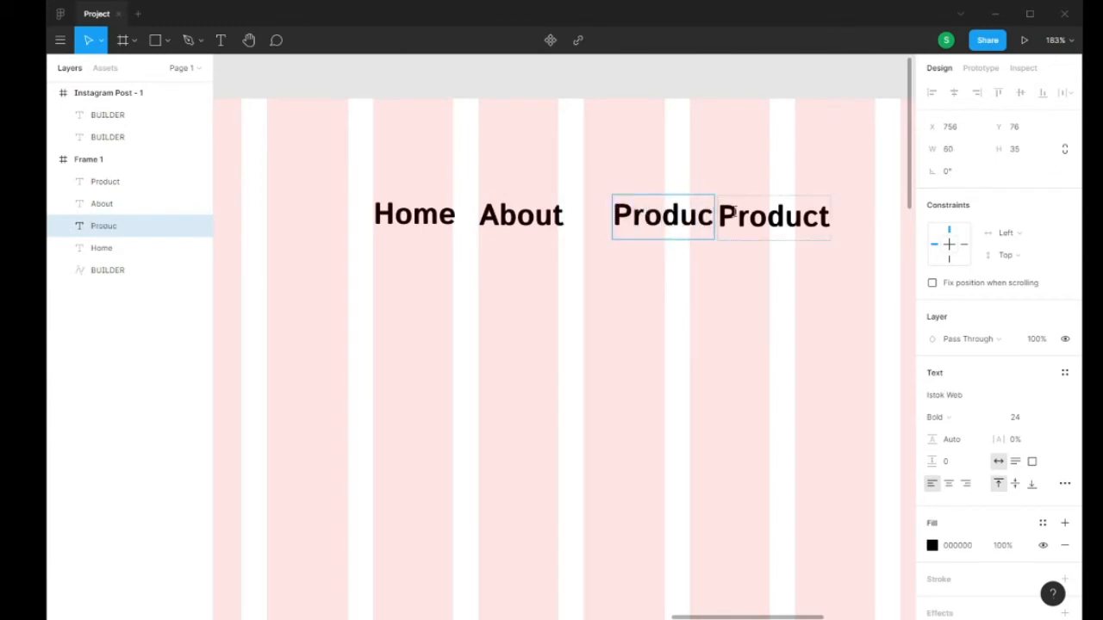
- Change the last "Product" text in the navigation row to "Contact"
{"action": "left_click", "coordinate": [785, 218]}
{"action": "double_click", "coordinate": [779, 218]}
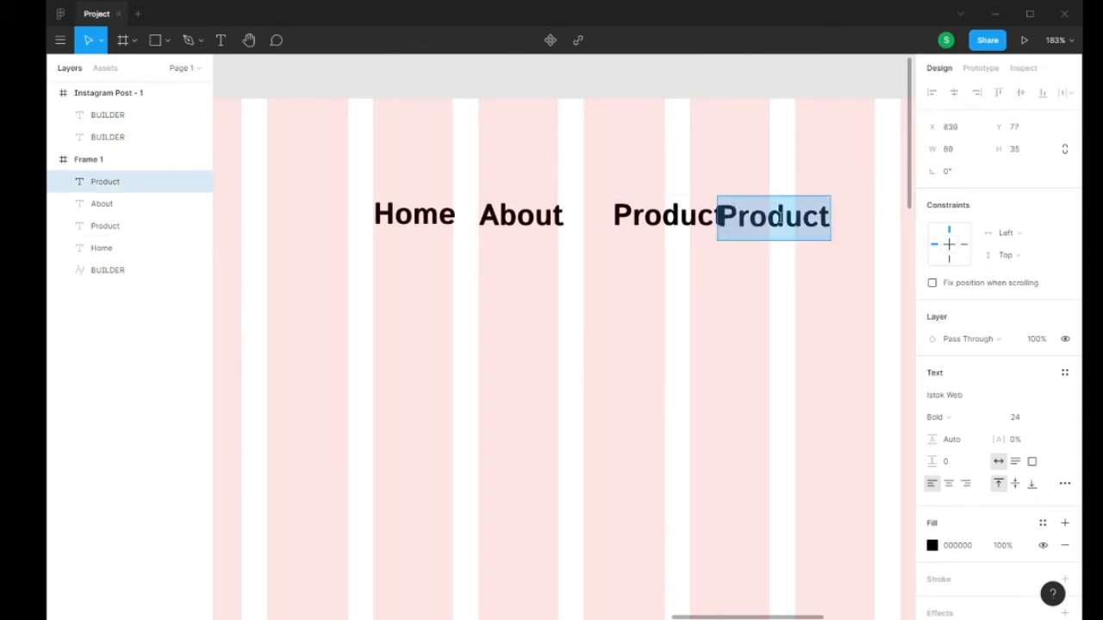
{"action": "type", "text": "Contact"}
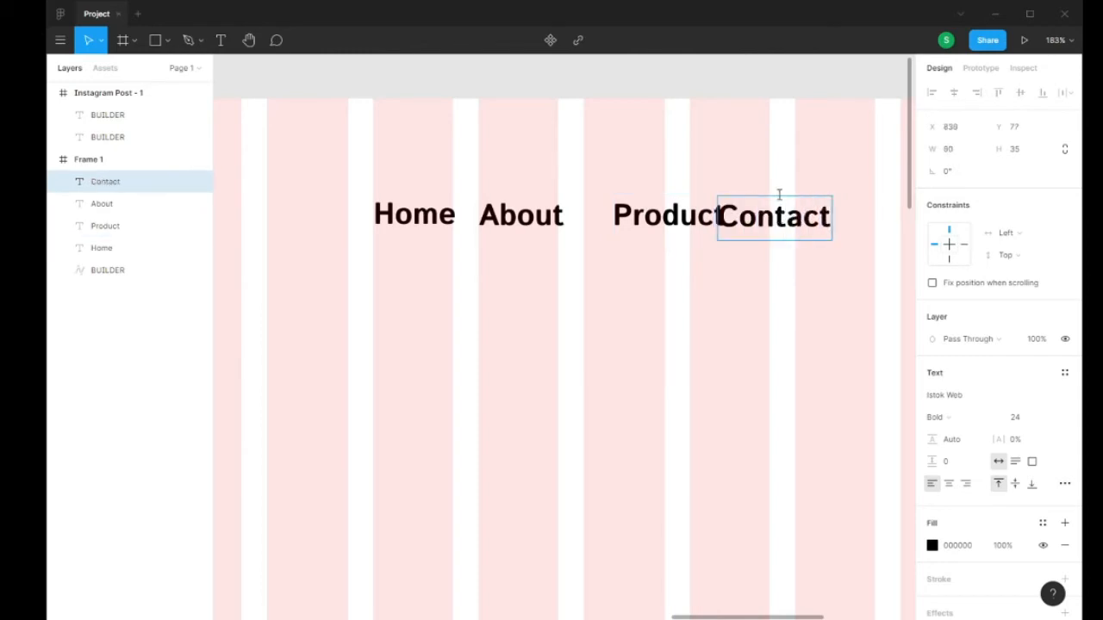
{"action": "key", "text": "Escape"}
- Move "Product" to the start of the grid column after "About" and place "Contact" about 17 px after it in the same row
{"action": "key", "text": "alt"}
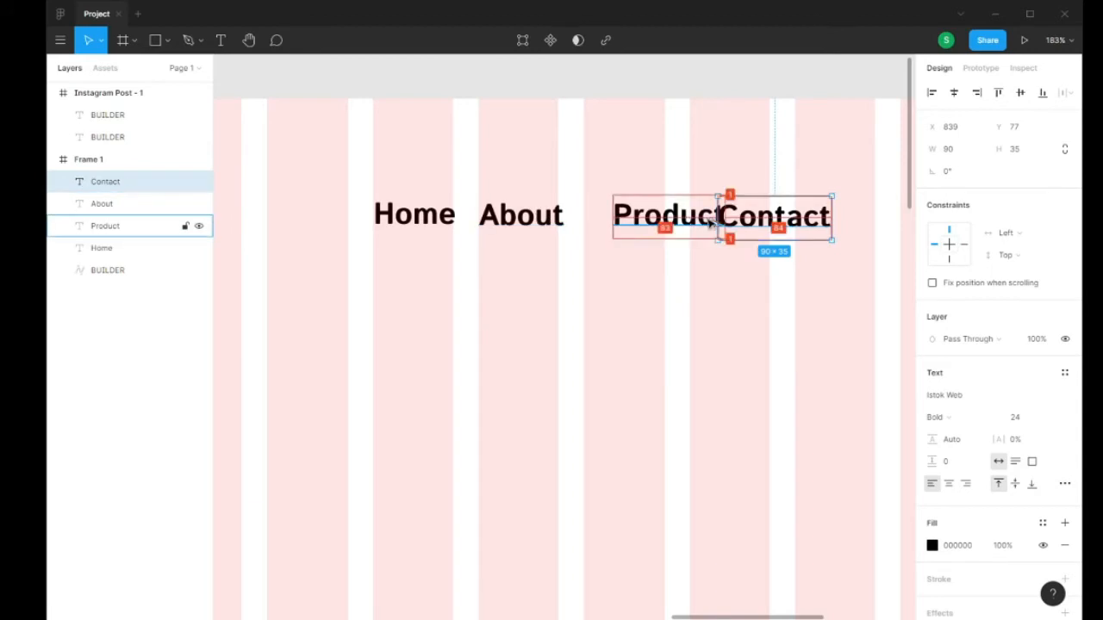
{"action": "scroll", "coordinate": [711, 225], "scroll_direction": "down", "scroll_amount": 1}
{"action": "scroll", "coordinate": [789, 215], "scroll_direction": "up", "scroll_amount": 1}
{"action": "left_click_drag", "start_coordinate": [799, 215], "coordinate": [850, 213]}
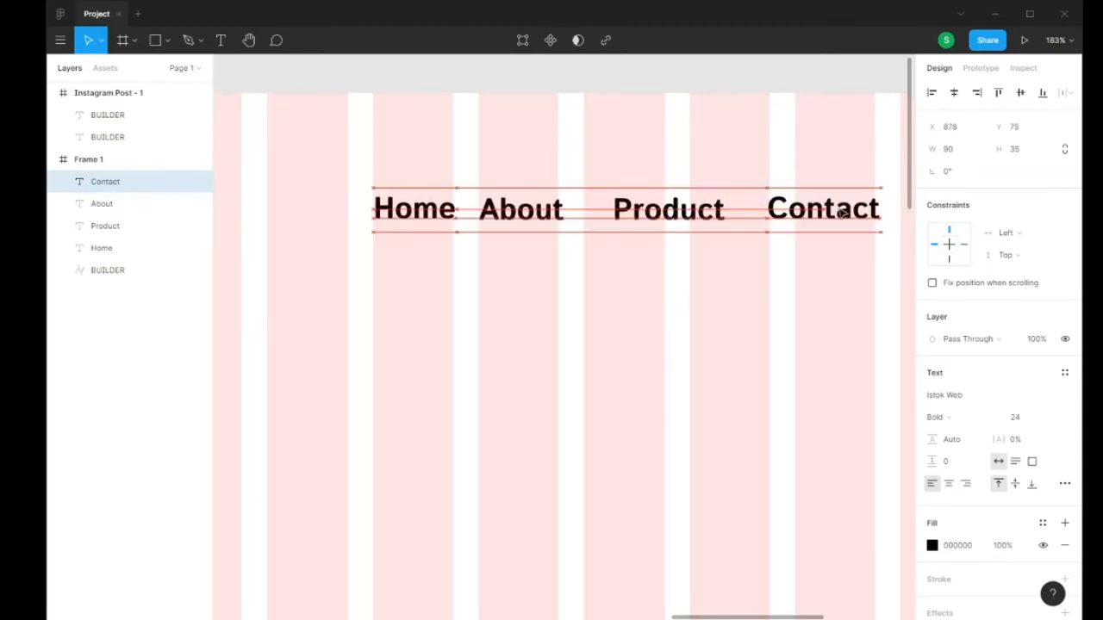
{"action": "mouse_move", "coordinate": [712, 214]}
{"action": "left_mouse_down"}
{"action": "mouse_move", "coordinate": [676, 215]}
{"action": "mouse_move", "coordinate": [694, 215]}
{"action": "left_mouse_up"}
{"action": "left_click_drag", "start_coordinate": [805, 221], "coordinate": [759, 223]}
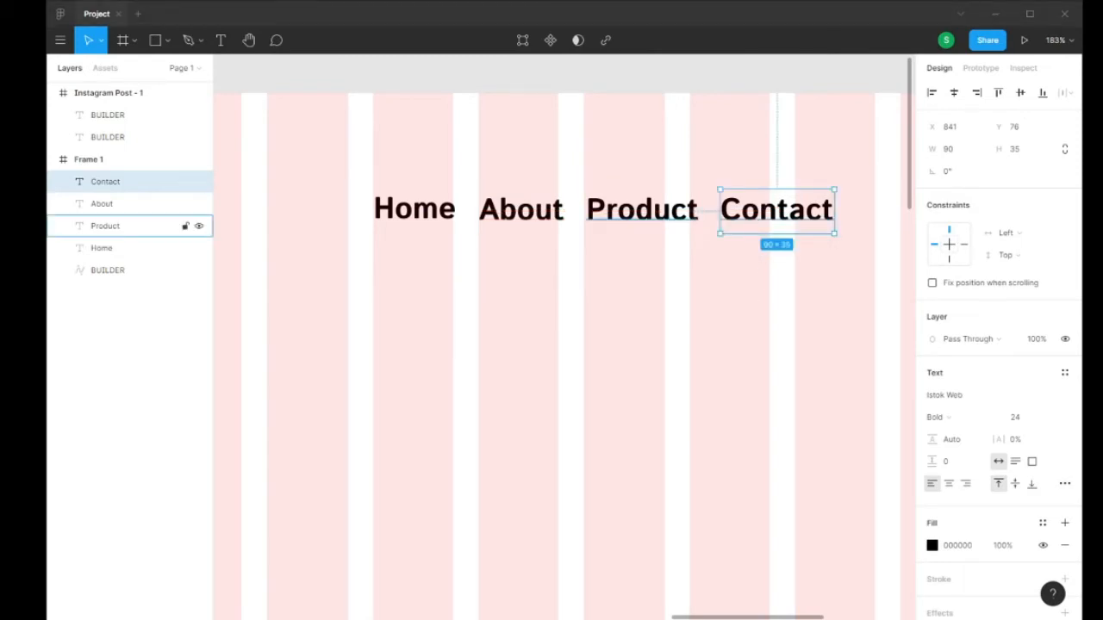
{"action": "key", "text": "alt"}
{"action": "scroll", "coordinate": [641, 210], "scroll_direction": "down", "scroll_amount": 1}
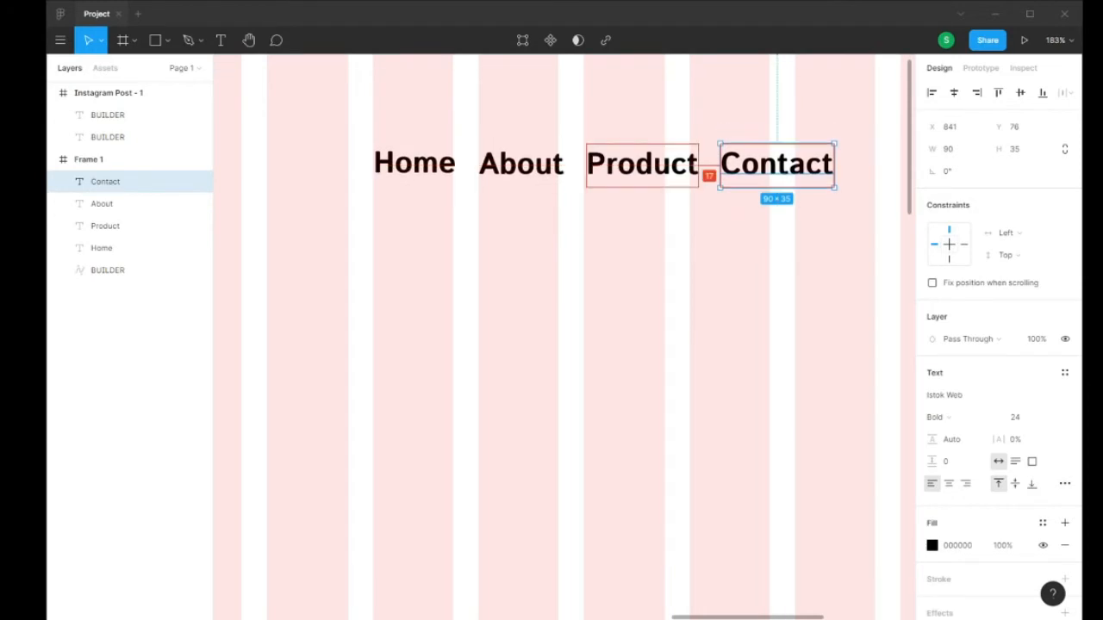
{"action": "scroll", "coordinate": [641, 209], "scroll_direction": "up", "scroll_amount": 1}
{"action": "left_click", "coordinate": [656, 260]}
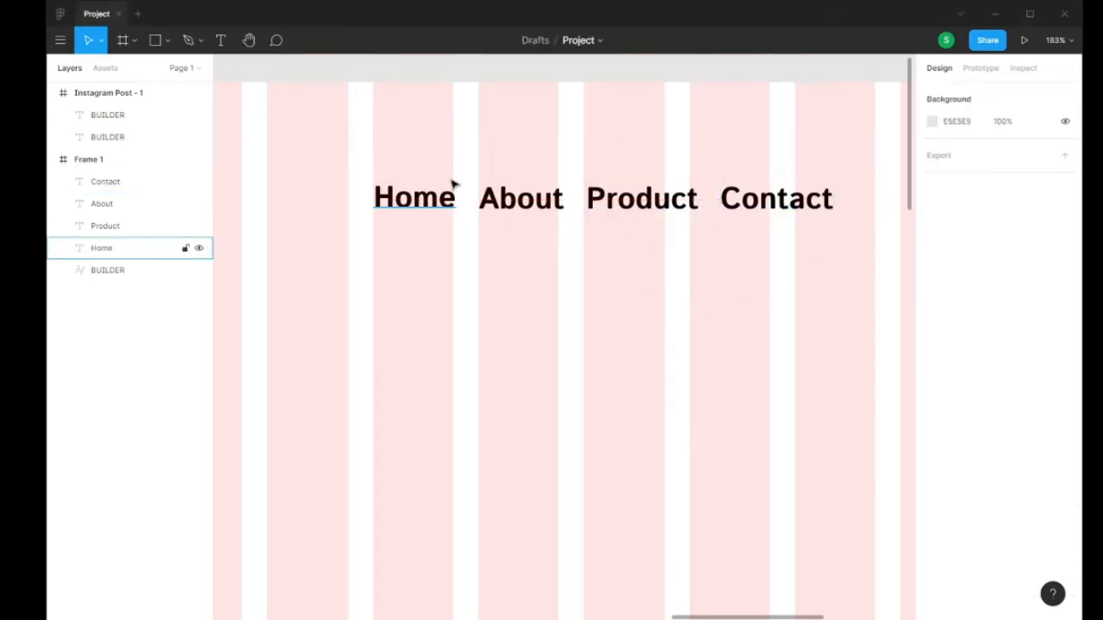
- Add a new text reading "Blog" in Frame 1, above the "About" navigation text
{"action": "left_click", "coordinate": [222, 40]}
{"action": "left_click", "coordinate": [519, 112]}
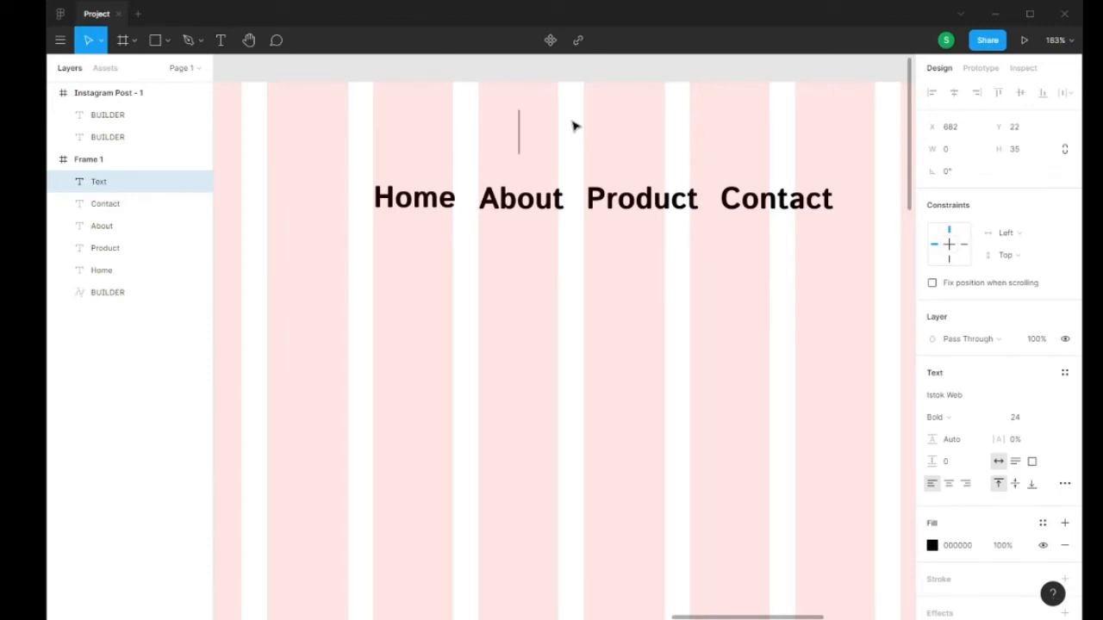
{"action": "type", "text": "Blog"}
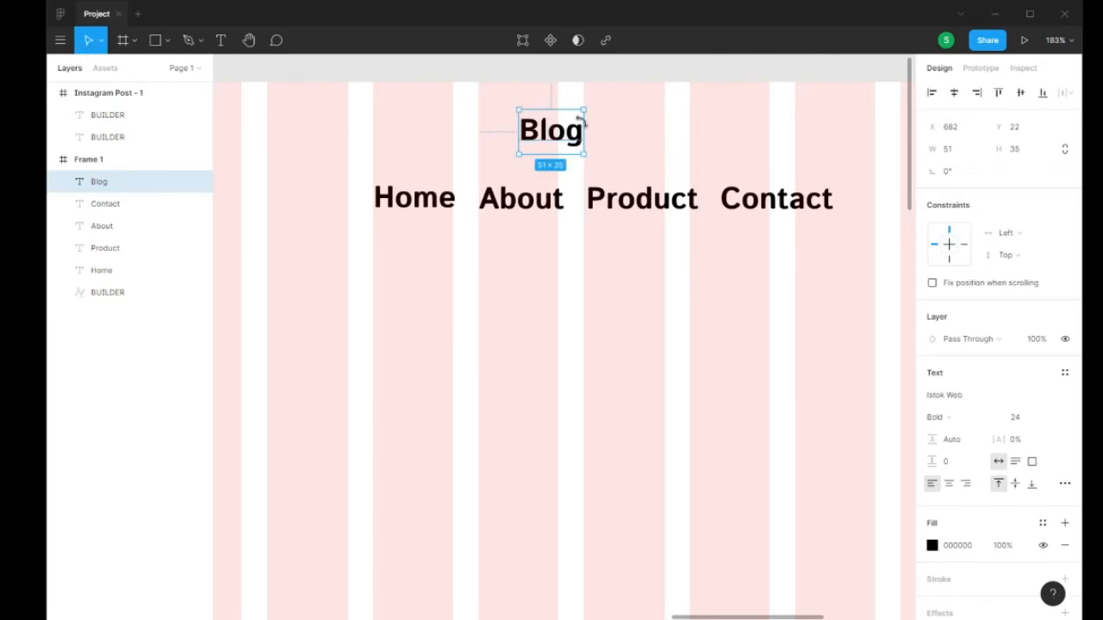
{"action": "key", "text": "Escape"}
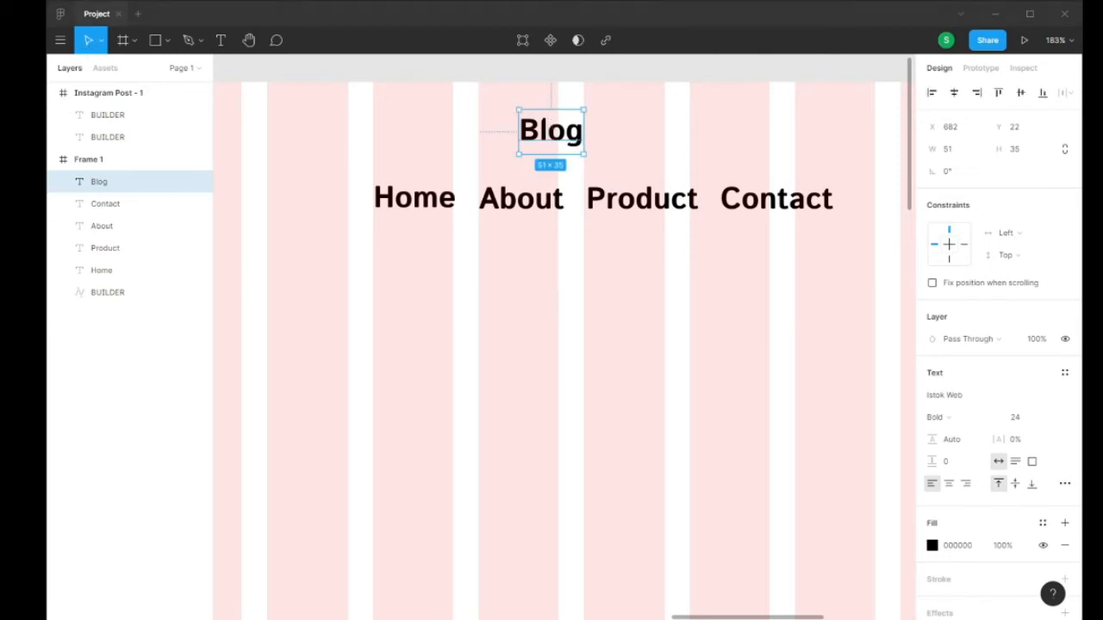
{"action": "left_click", "coordinate": [1065, 372]}
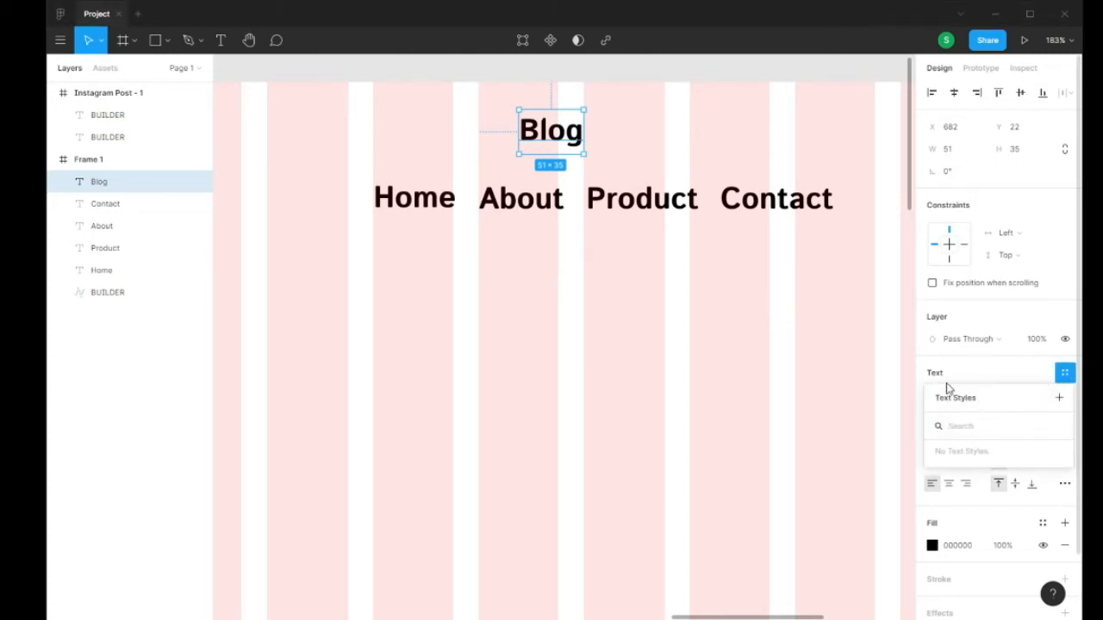
{"action": "double_click", "coordinate": [565, 137]}
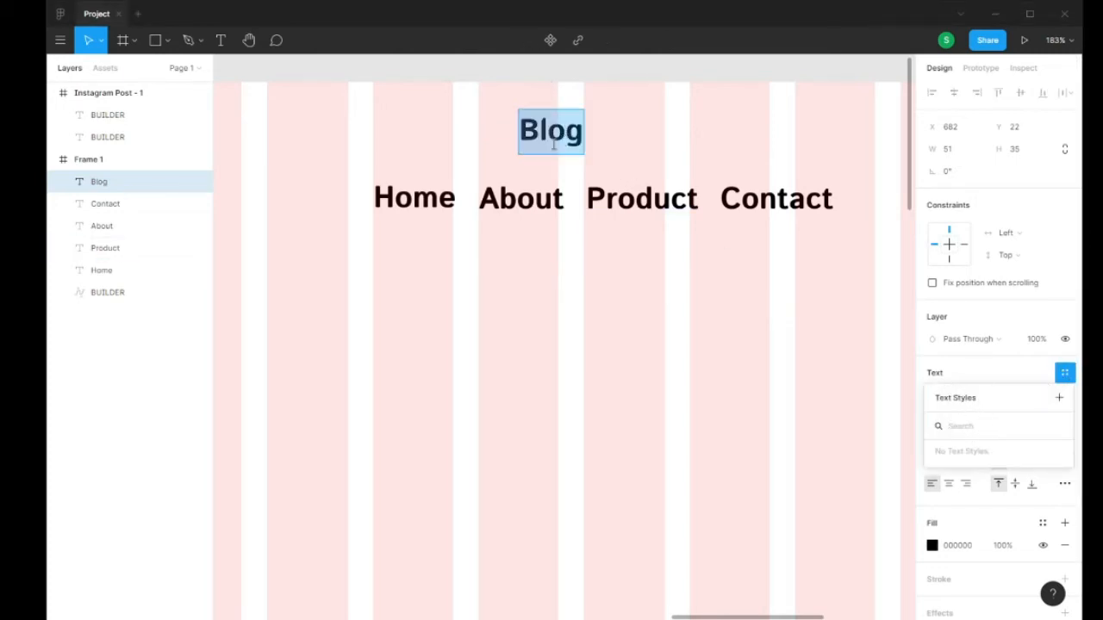
{"action": "key", "text": "Escape"}
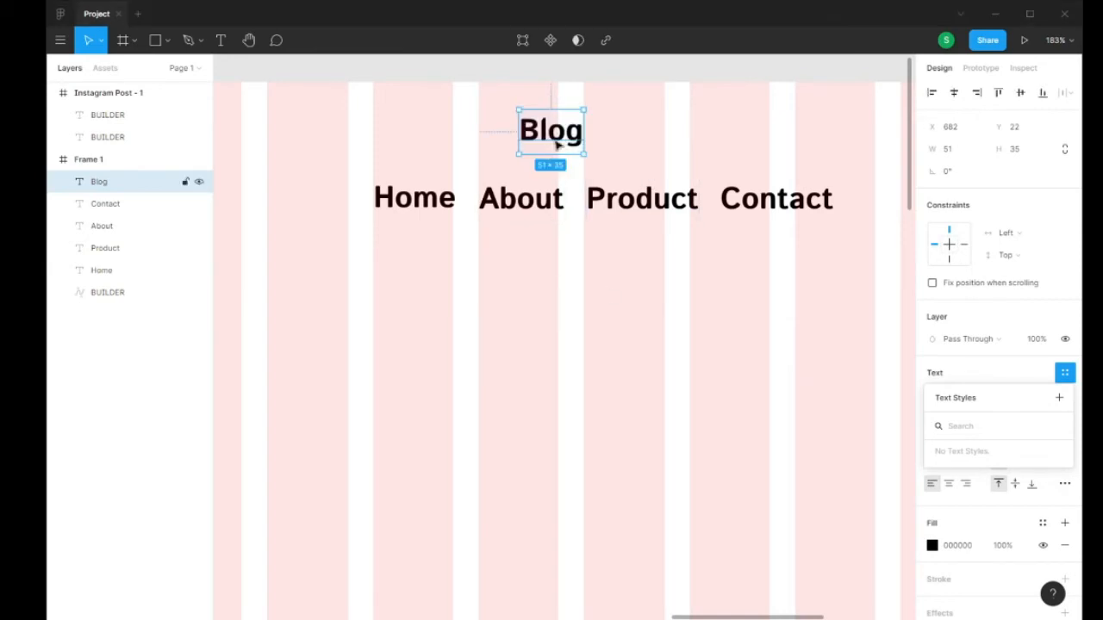
{"action": "key", "text": "ctrl+a"}
{"action": "left_click", "coordinate": [741, 78]}
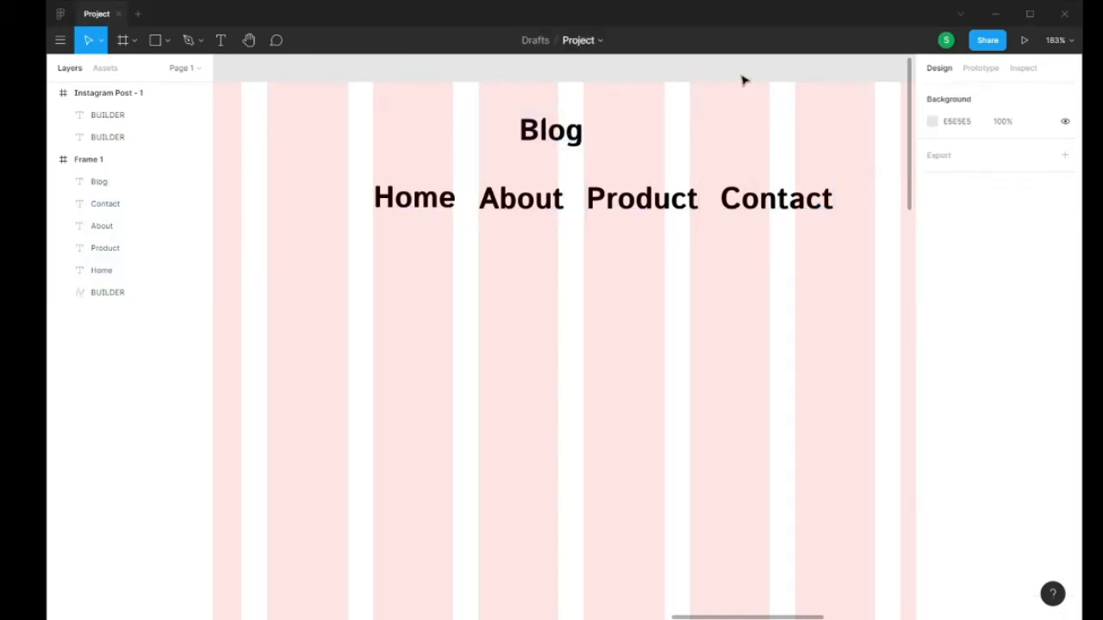
{"action": "left_click", "coordinate": [528, 139]}
{"action": "double_click", "coordinate": [530, 138]}
{"action": "left_click", "coordinate": [1064, 372]}
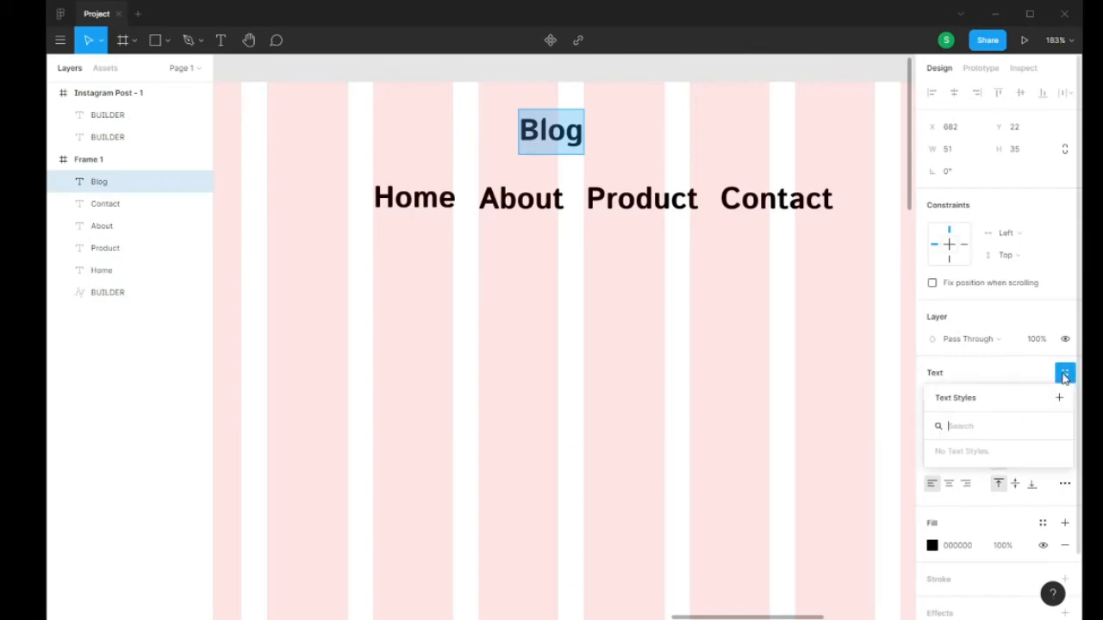
{"action": "left_click", "coordinate": [1058, 398]}
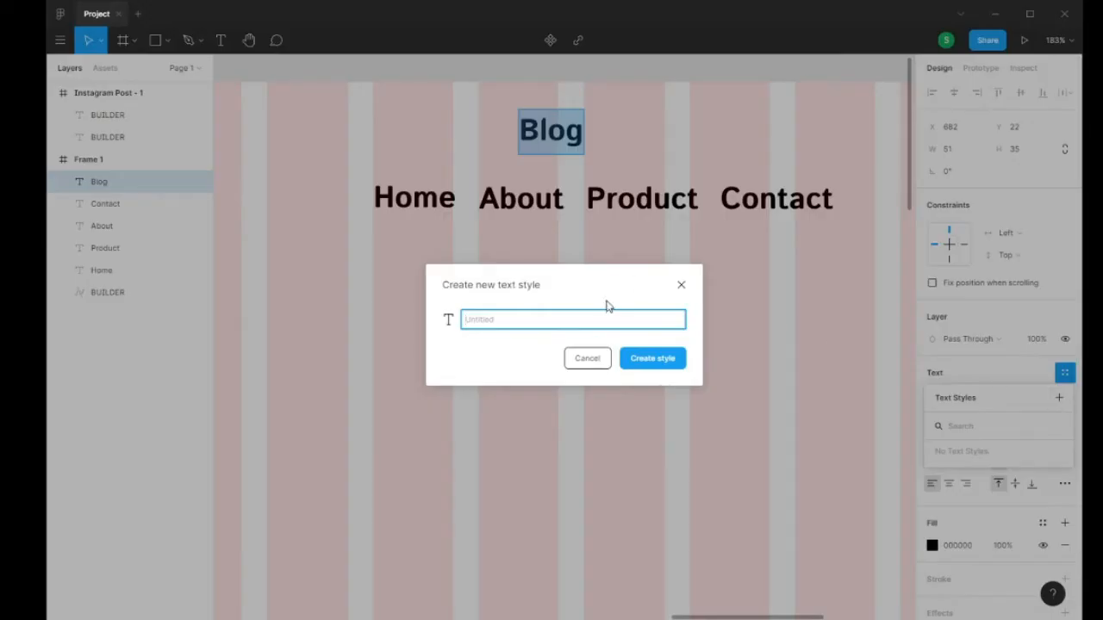
{"action": "left_click", "coordinate": [587, 358]}
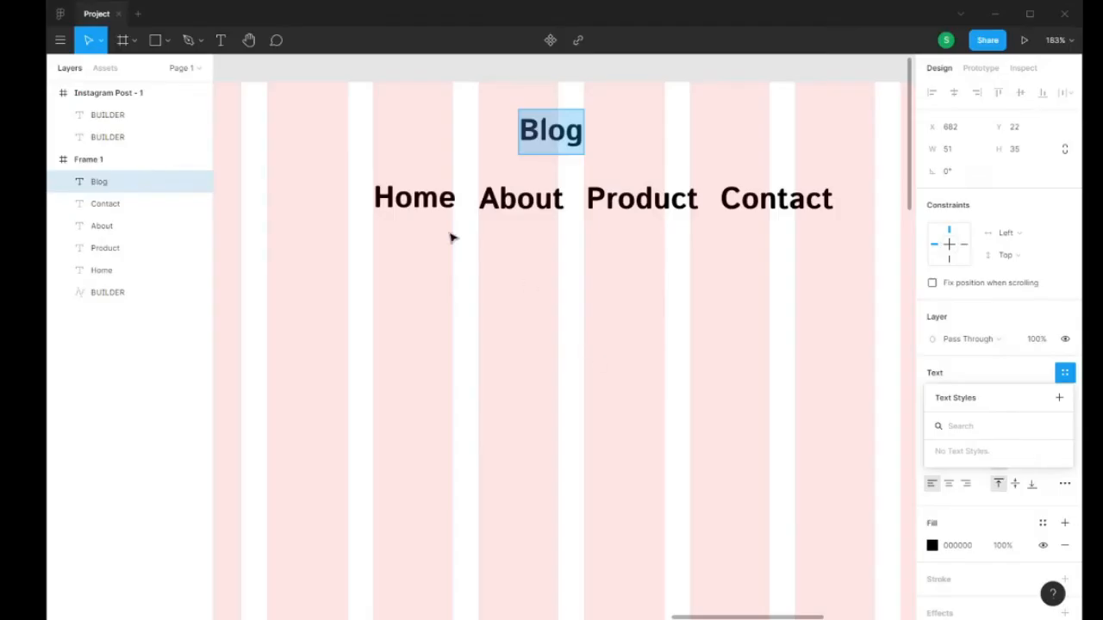
- Create a new text style named "home" from the "Home" navigation text
{"action": "left_click", "coordinate": [409, 200]}
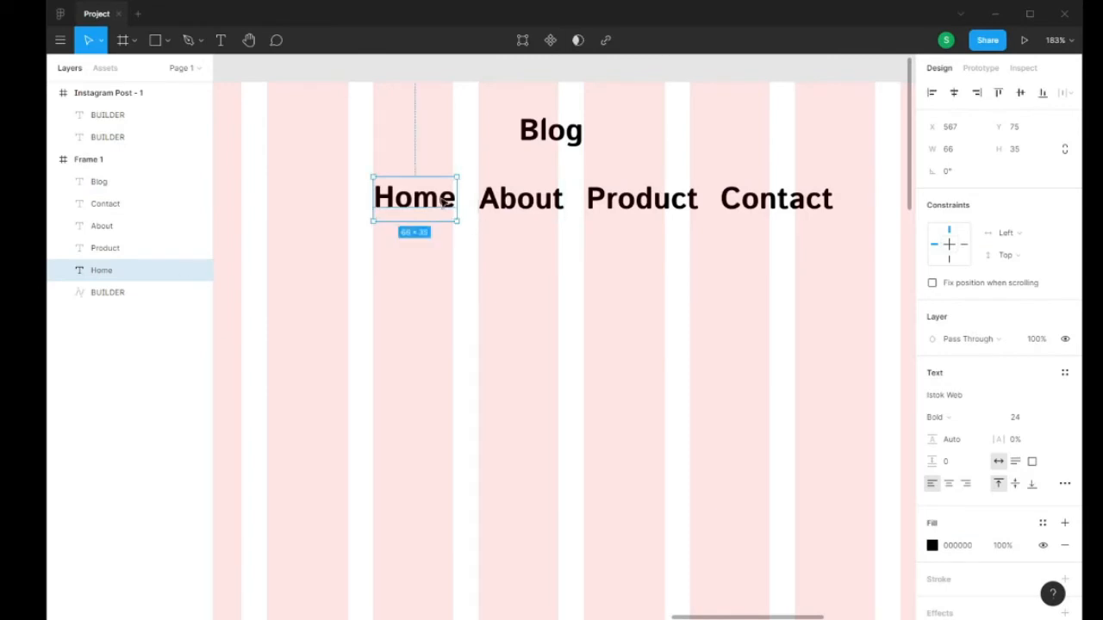
{"action": "left_click", "coordinate": [1065, 373]}
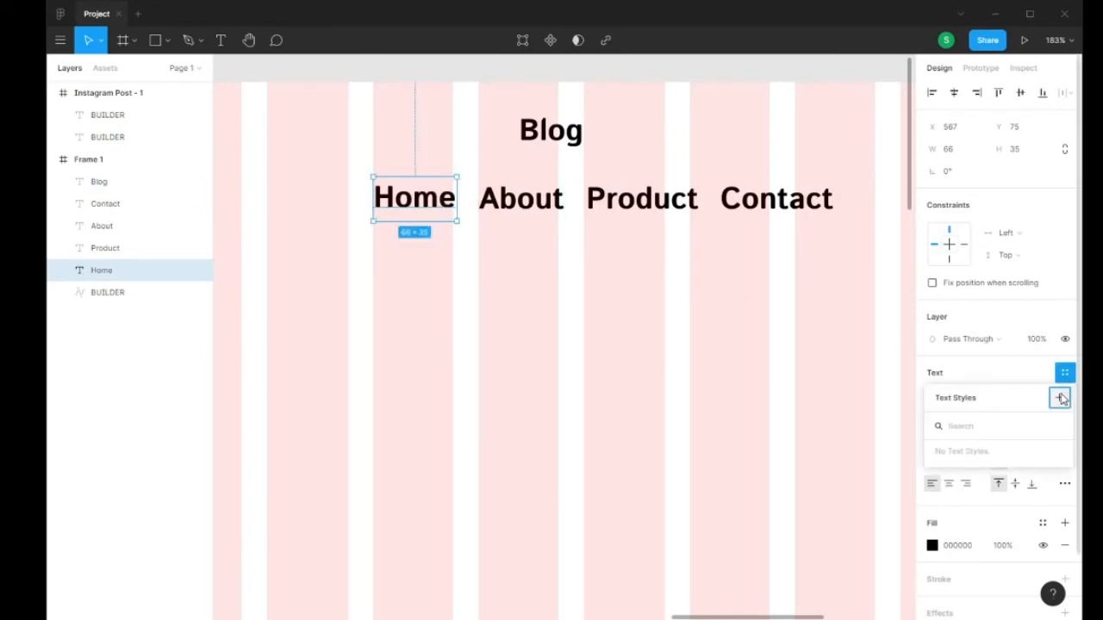
{"action": "left_click", "coordinate": [1060, 398]}
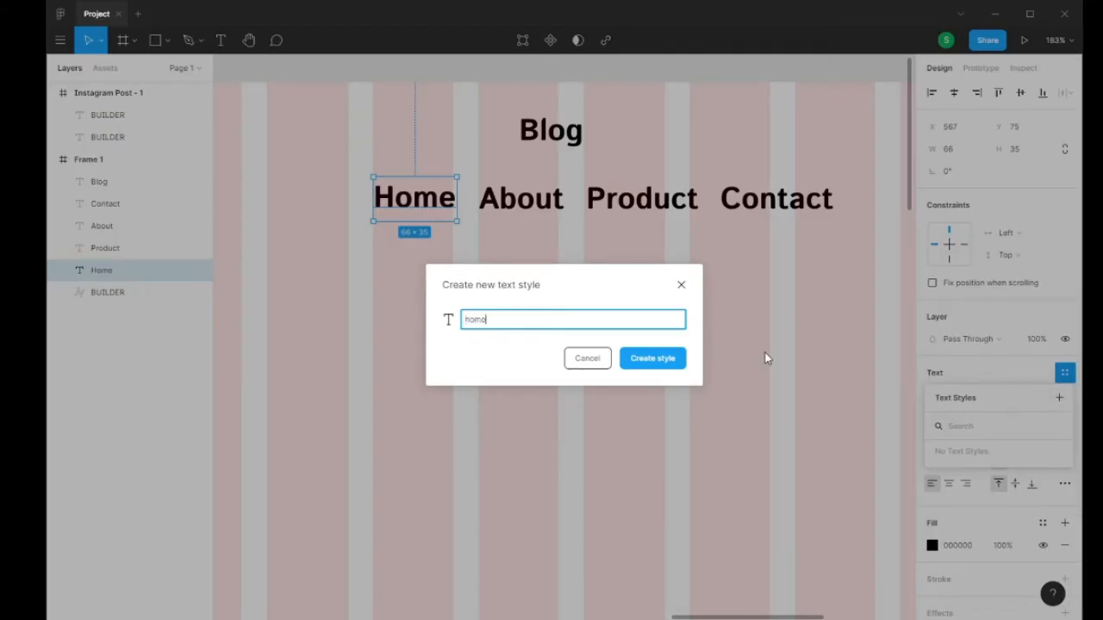
{"action": "type", "text": "home"}
{"action": "left_click", "coordinate": [652, 359]}
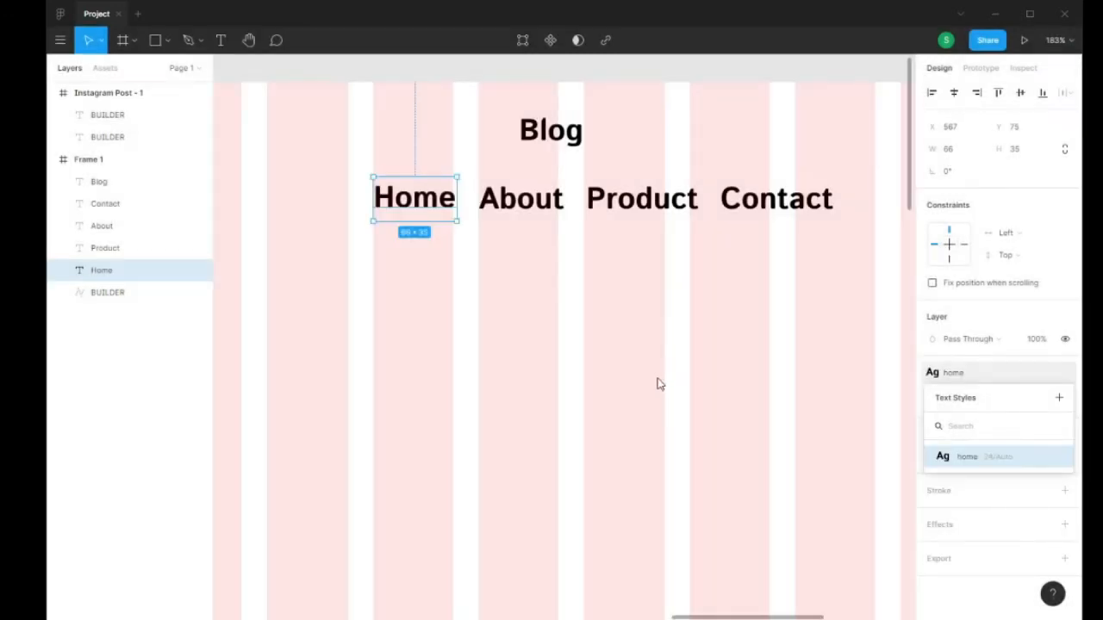
- Apply the "home" text style to the "Blog" text
{"action": "left_click", "coordinate": [99, 182]}
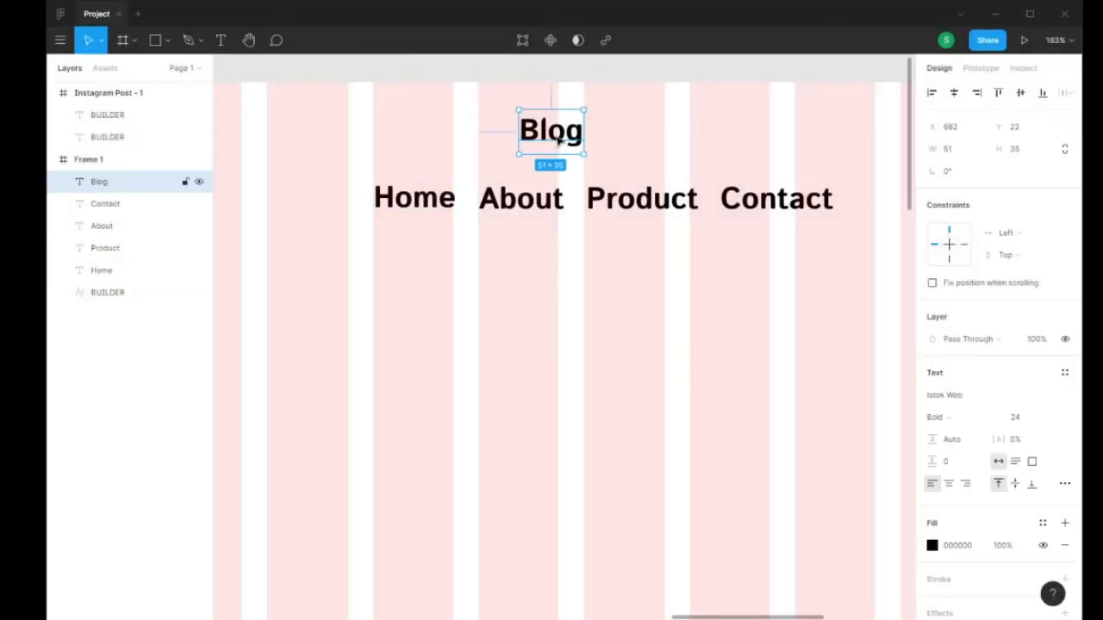
{"action": "left_click", "coordinate": [1065, 375]}
{"action": "left_click", "coordinate": [972, 460]}
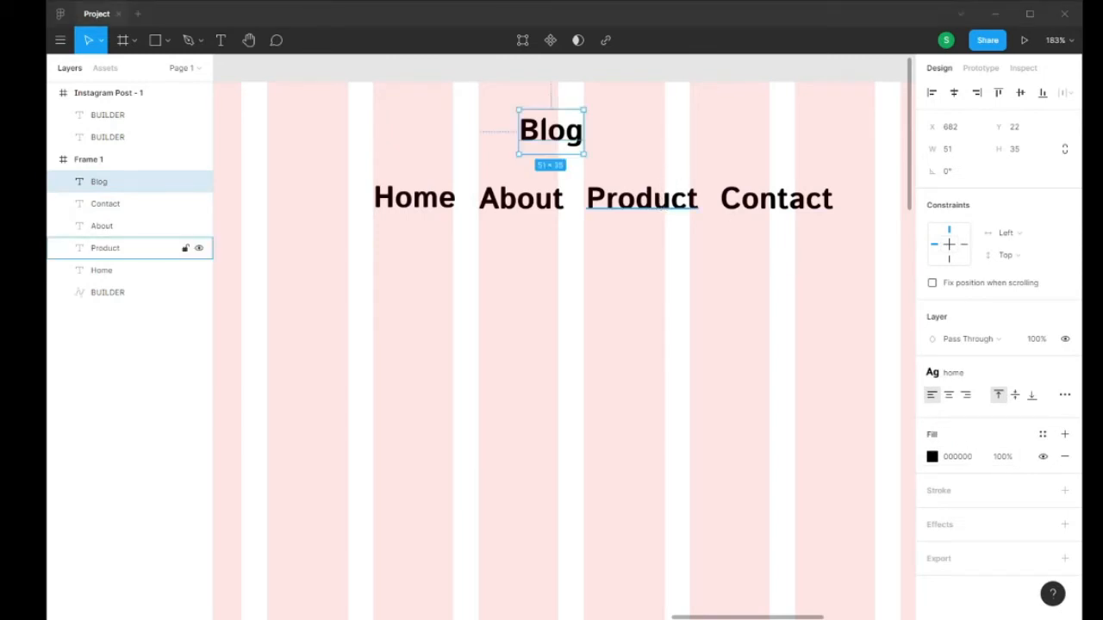
- Move the "Blog" text into the navigation row, just after "Contact", and align it with the other items
{"action": "left_click_drag", "start_coordinate": [564, 138], "coordinate": [888, 208]}
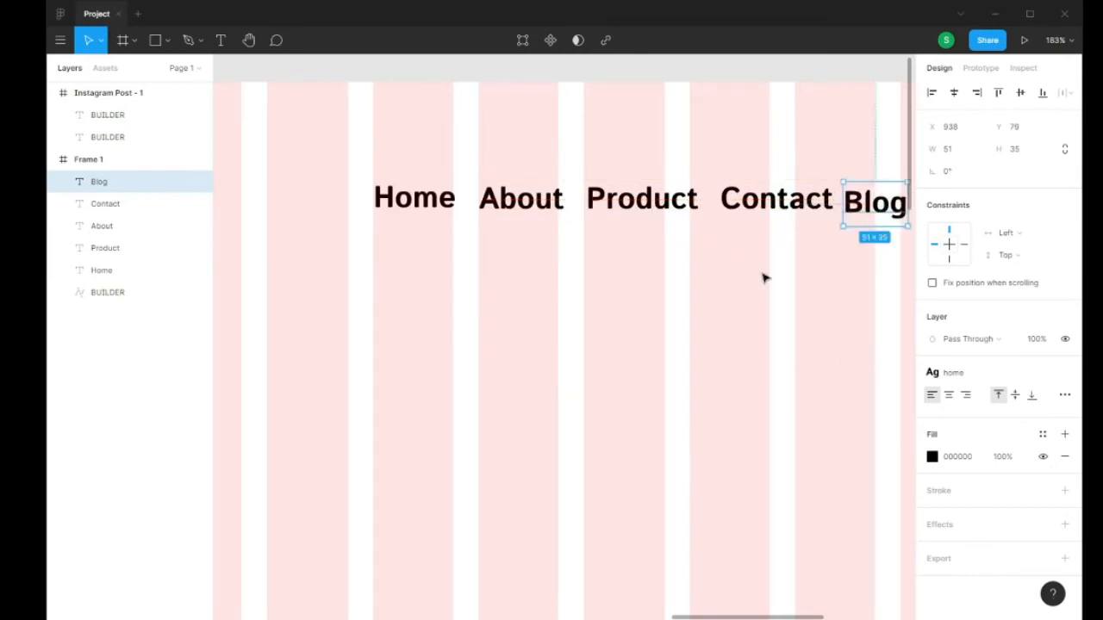
{"action": "scroll", "coordinate": [764, 278], "scroll_direction": "down", "scroll_amount": 5}
{"action": "left_click_drag", "start_coordinate": [822, 224], "coordinate": [836, 234]}
{"action": "left_click", "coordinate": [722, 111]}
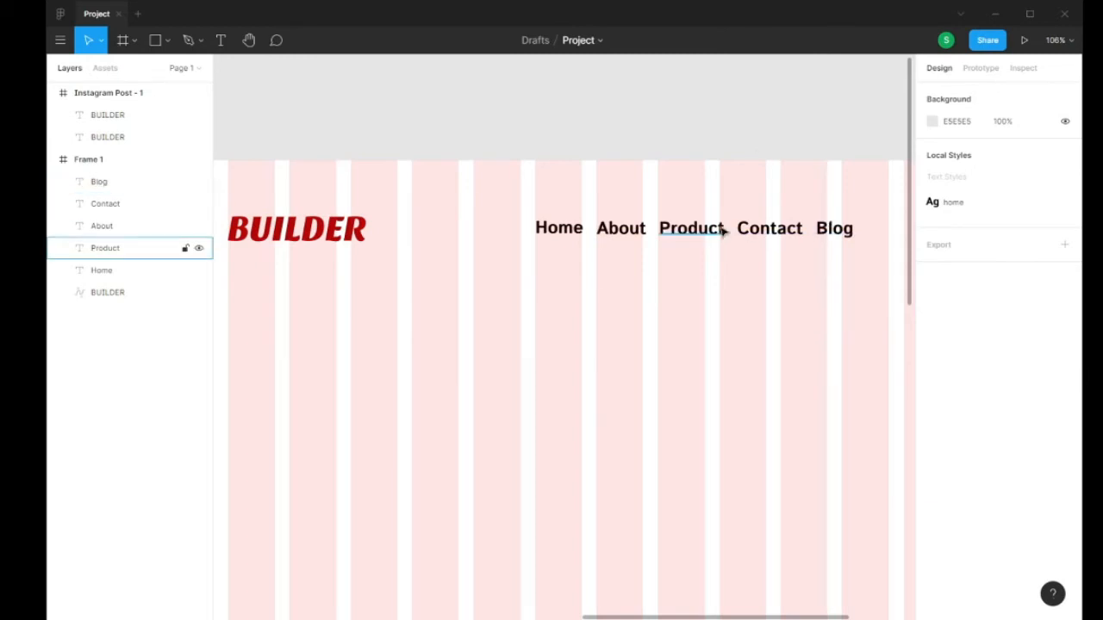
- Examine the header's logo and navigation spacing against the column grid across the full width of Frame 1
{"action": "scroll", "coordinate": [724, 230], "scroll_direction": "down", "scroll_amount": 5}
{"action": "scroll", "coordinate": [779, 251], "scroll_direction": "up", "scroll_amount": 4}
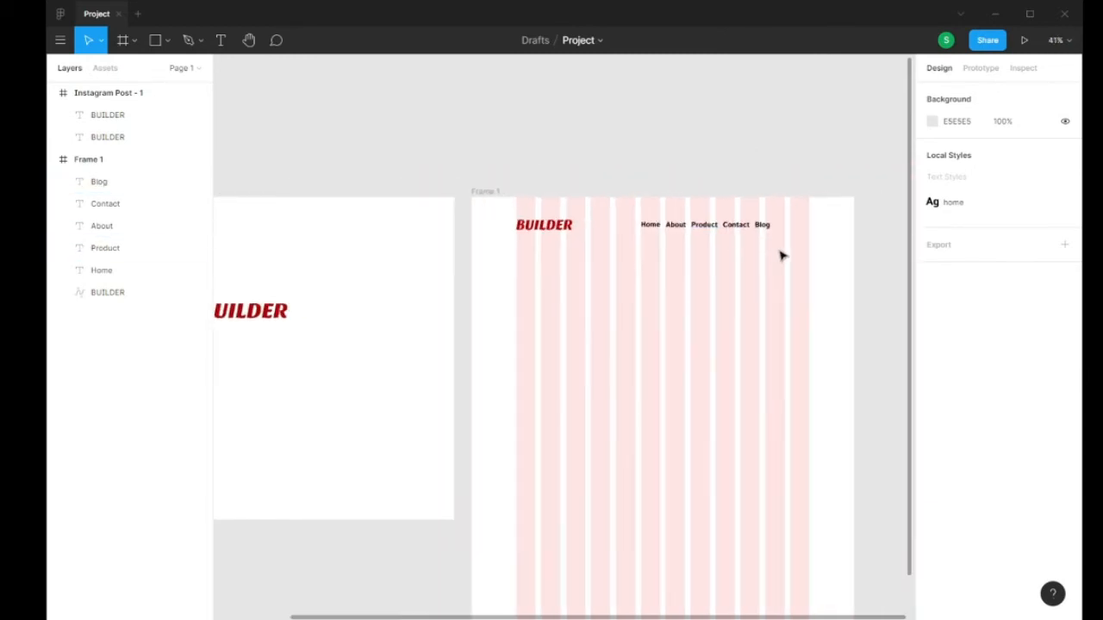
{"action": "scroll", "coordinate": [783, 254], "scroll_direction": "right", "scroll_amount": 3}
{"action": "scroll", "coordinate": [783, 254], "scroll_direction": "down", "scroll_amount": 5}
{"action": "scroll", "coordinate": [750, 259], "scroll_direction": "up", "scroll_amount": 3}
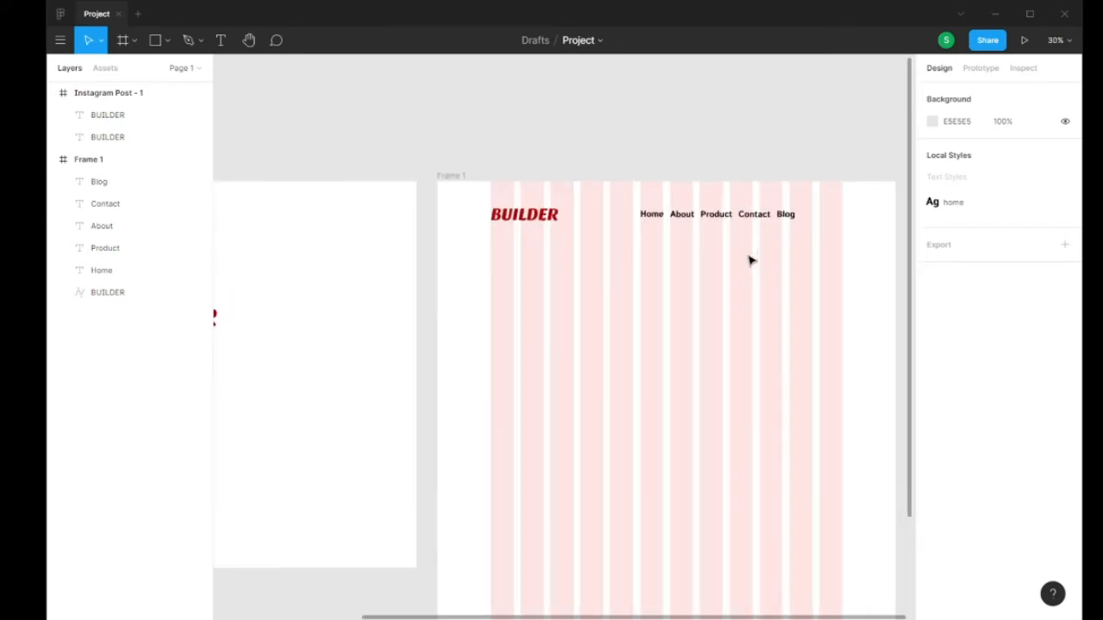
{"action": "scroll", "coordinate": [751, 258], "scroll_direction": "down", "scroll_amount": 3}
{"action": "scroll", "coordinate": [744, 255], "scroll_direction": "up", "scroll_amount": 5}
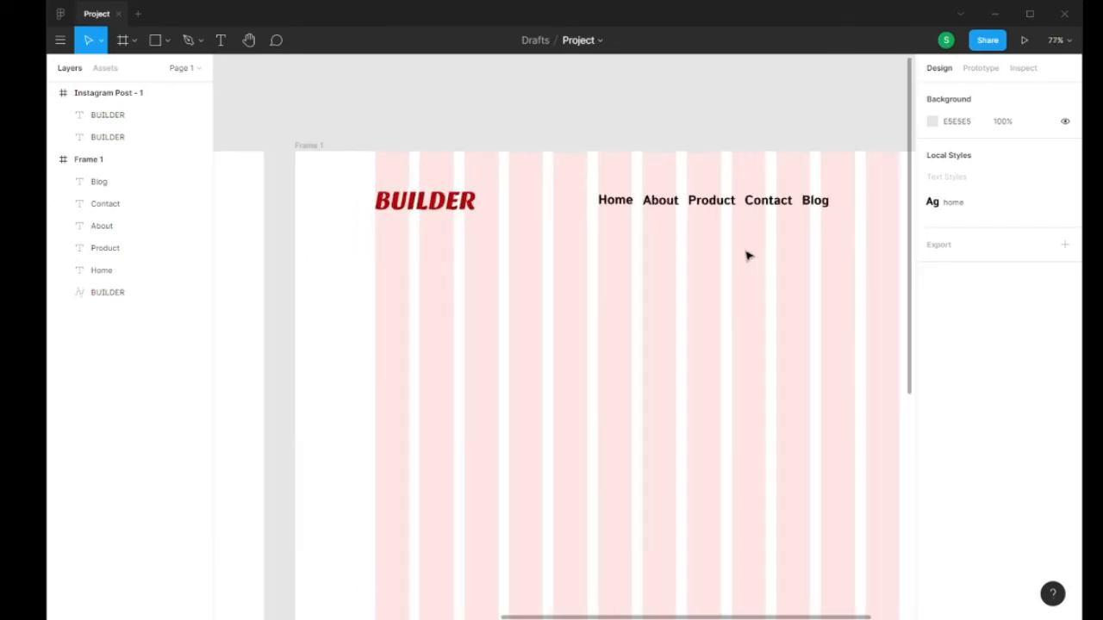
{"action": "scroll", "coordinate": [748, 253], "scroll_direction": "down", "scroll_amount": 3}
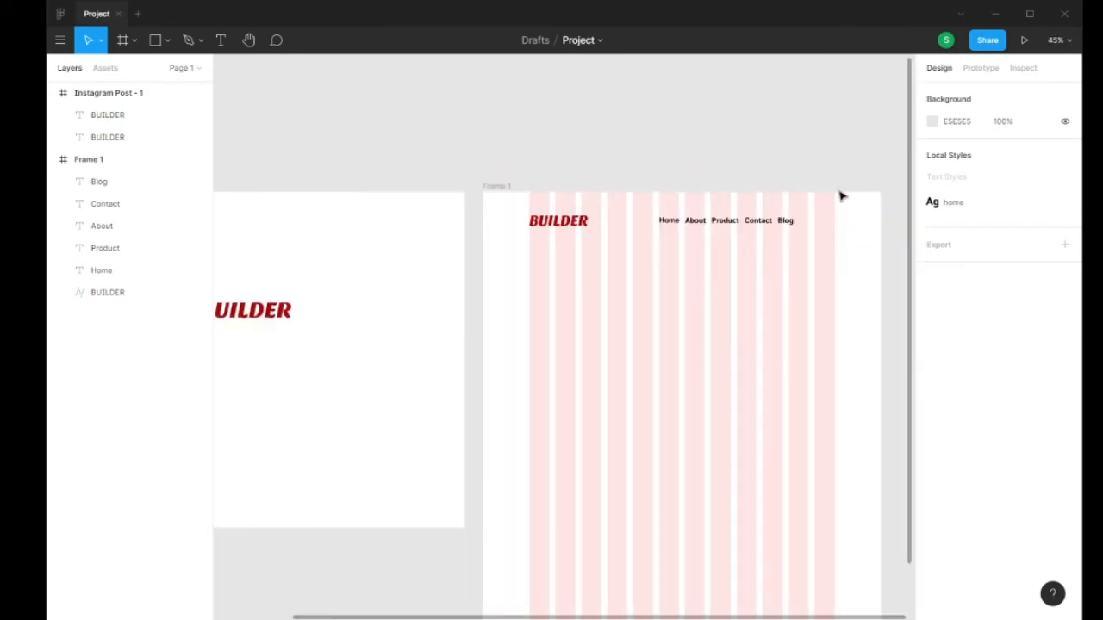
- Try narrowing Frame 1 by moving its right edge inward, then undo the resize and deselect the frame
{"action": "left_click", "coordinate": [508, 190]}
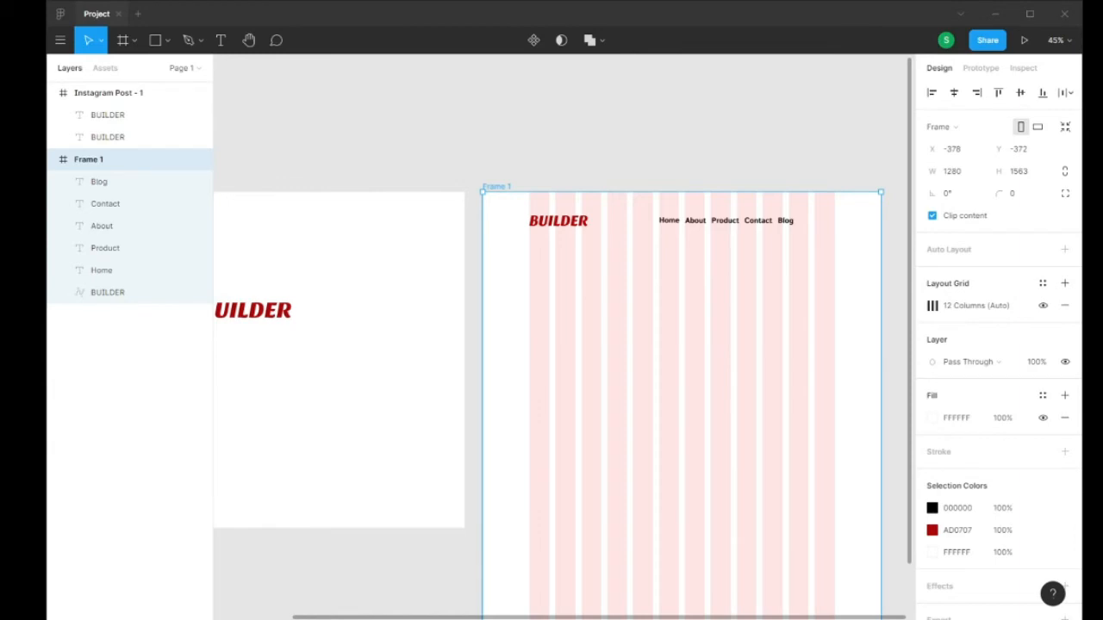
{"action": "left_click_drag", "start_coordinate": [881, 283], "coordinate": [813, 272]}
{"action": "key", "text": "ctrl+z"}
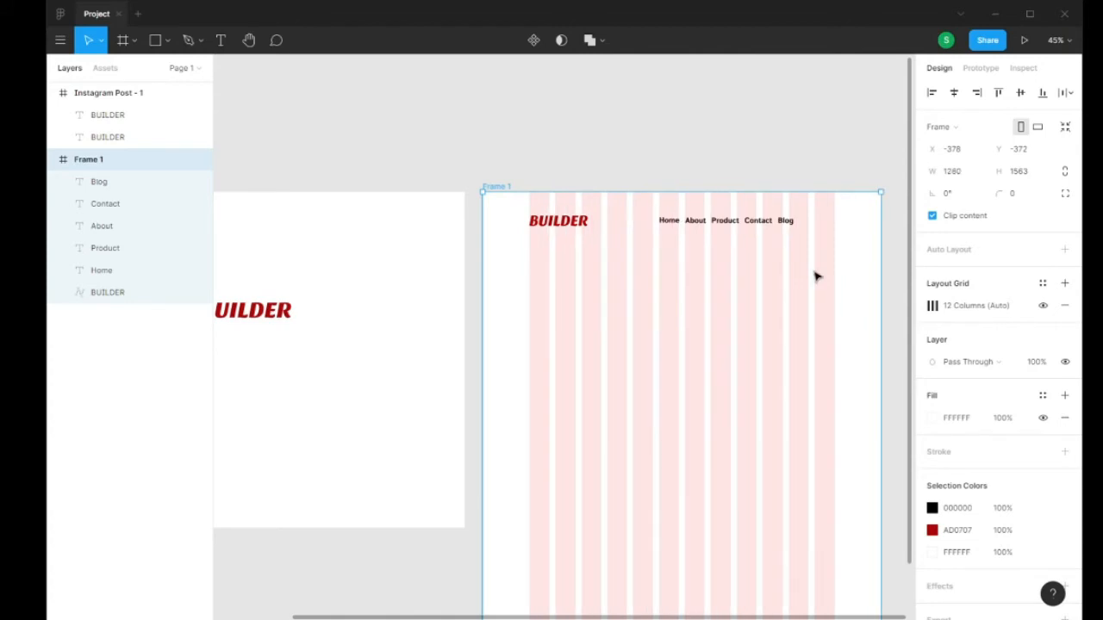
{"action": "left_click", "coordinate": [844, 142]}
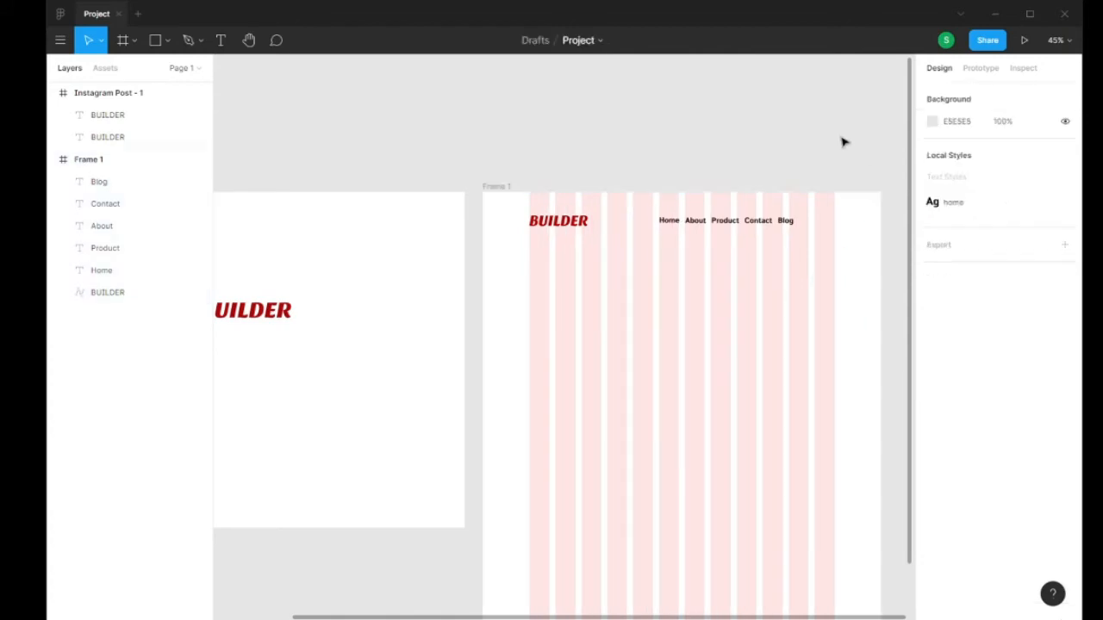
- Enlarge the BUILDER logo in Frame 1 to about 284 × 55
{"action": "left_click", "coordinate": [669, 222]}
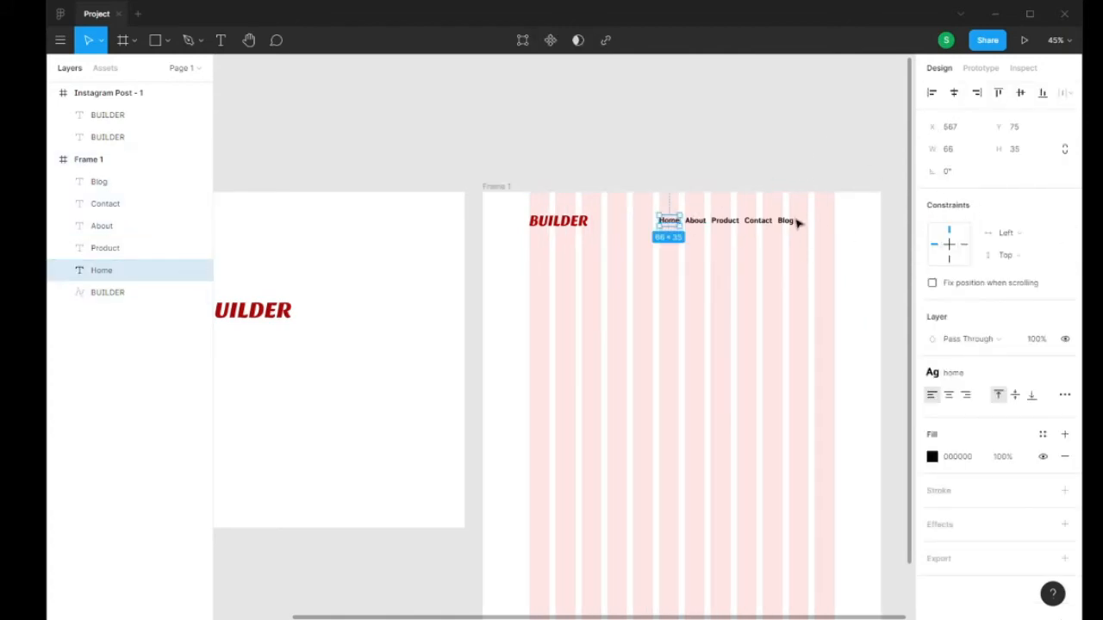
{"action": "left_click", "coordinate": [798, 224]}
{"action": "left_click", "coordinate": [668, 221]}
{"action": "scroll", "coordinate": [664, 296], "scroll_direction": "up", "scroll_amount": 1}
{"action": "scroll", "coordinate": [672, 264], "scroll_direction": "up", "scroll_amount": 5}
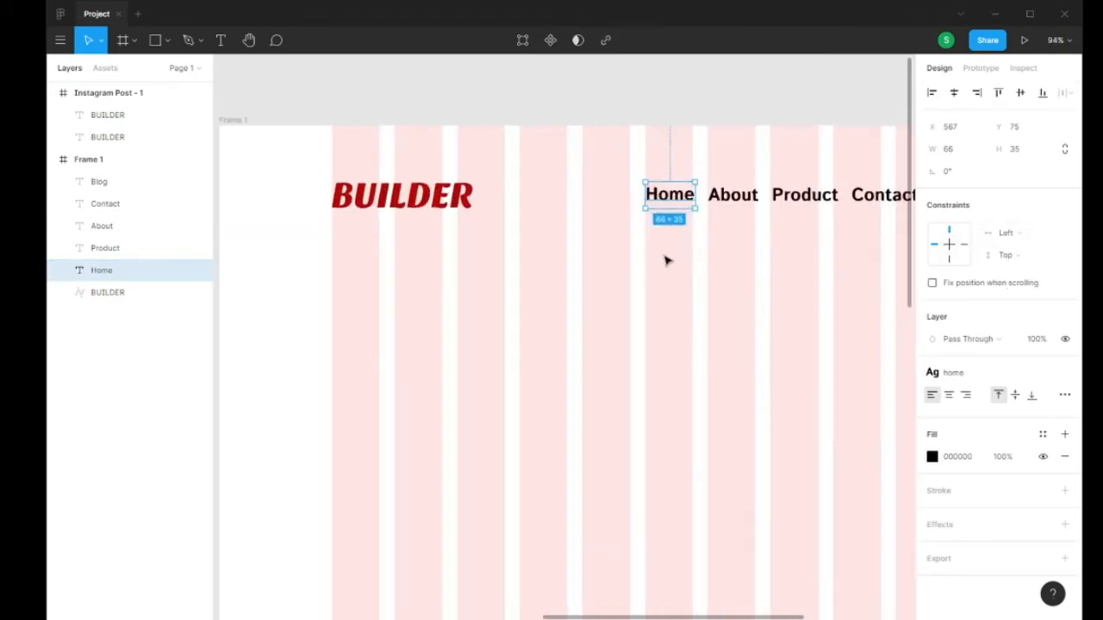
{"action": "left_click", "coordinate": [425, 200]}
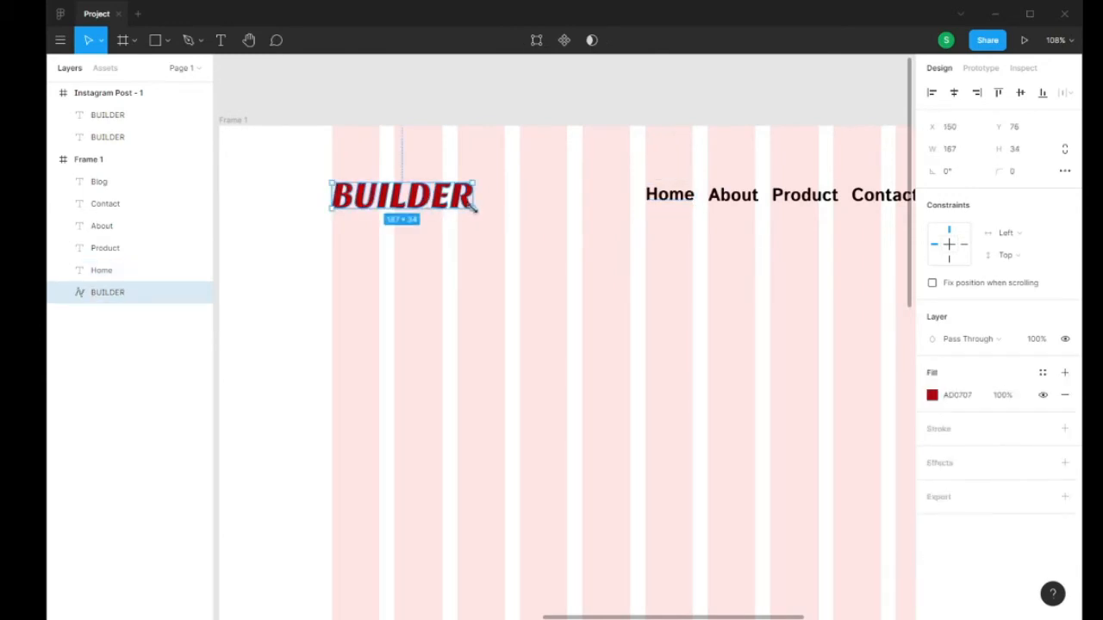
{"action": "mouse_move", "coordinate": [474, 207]}
{"action": "left_mouse_down"}
{"action": "mouse_move", "coordinate": [544, 228]}
{"action": "mouse_move", "coordinate": [491, 204]}
{"action": "mouse_move", "coordinate": [454, 204]}
{"action": "mouse_move", "coordinate": [463, 213]}
{"action": "left_mouse_up"}
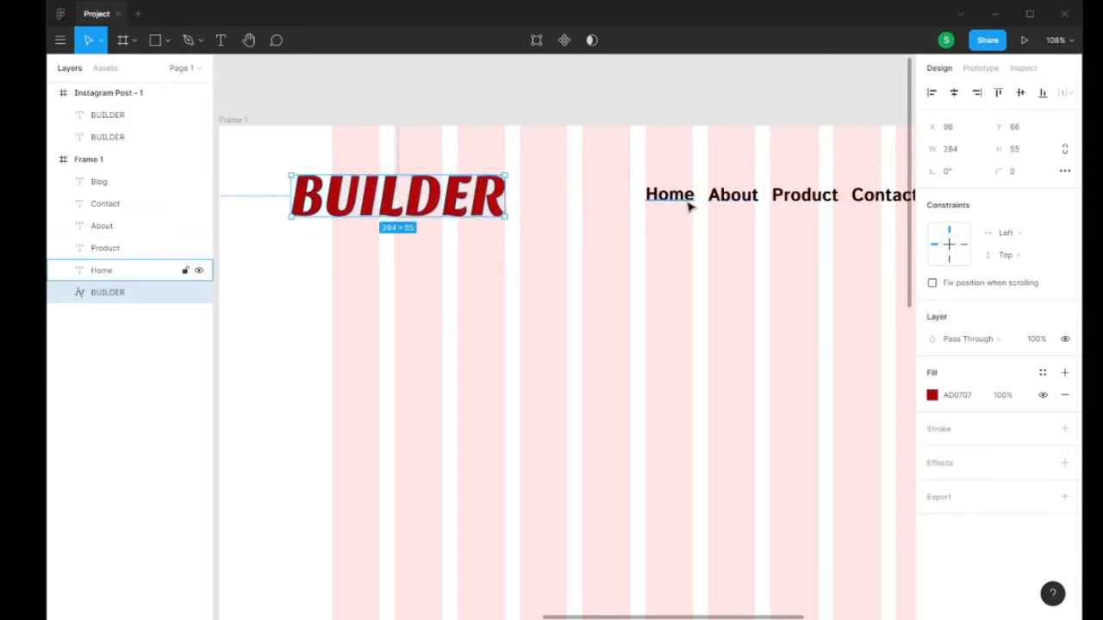
- Compare the text settings of "Home" and "About", and view the text style choices for "Home"
{"action": "left_click", "coordinate": [680, 198]}
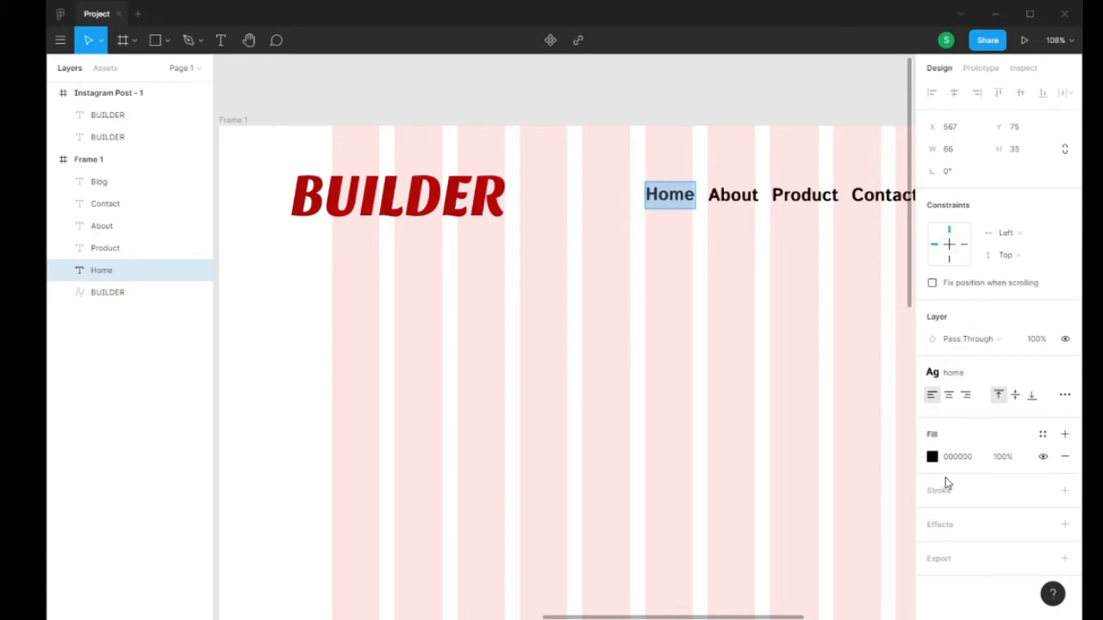
{"action": "left_click", "coordinate": [732, 198]}
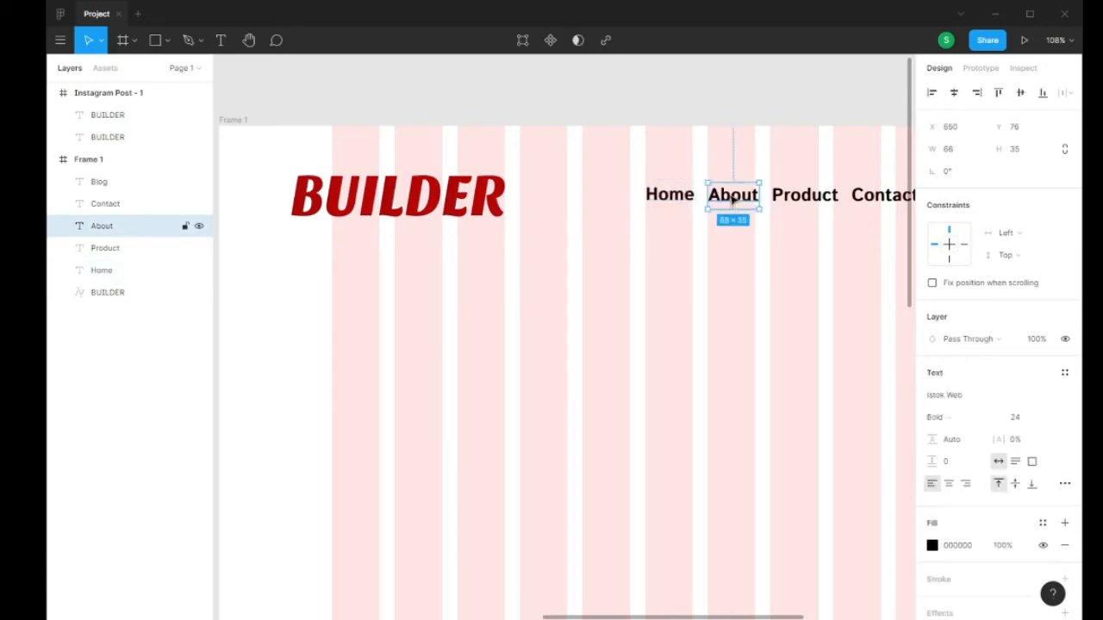
{"action": "left_click", "coordinate": [681, 195]}
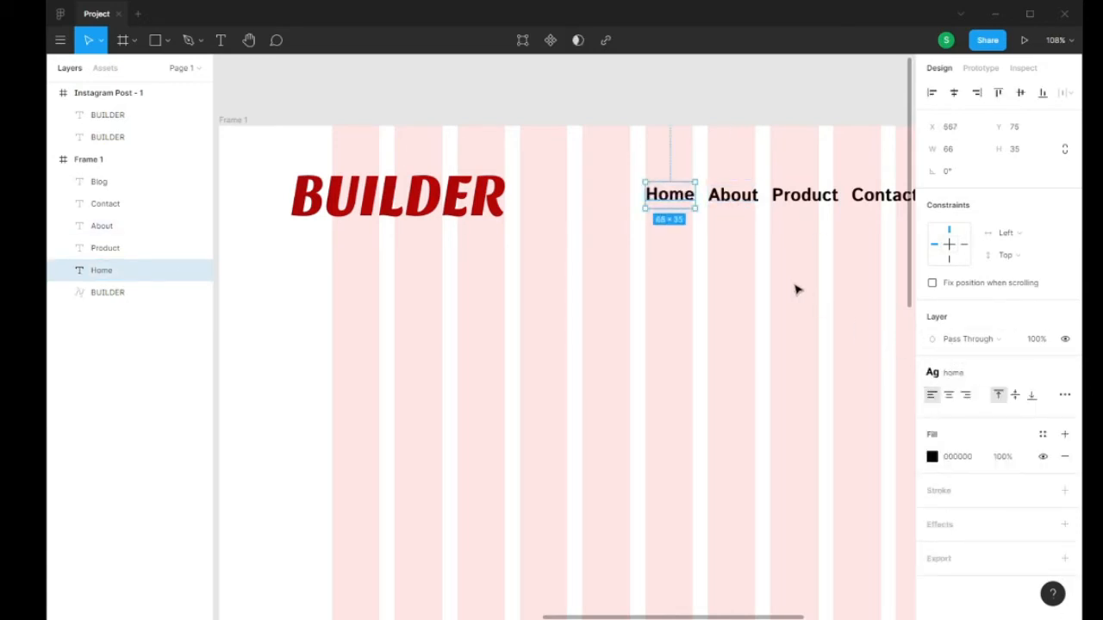
{"action": "left_click", "coordinate": [976, 376]}
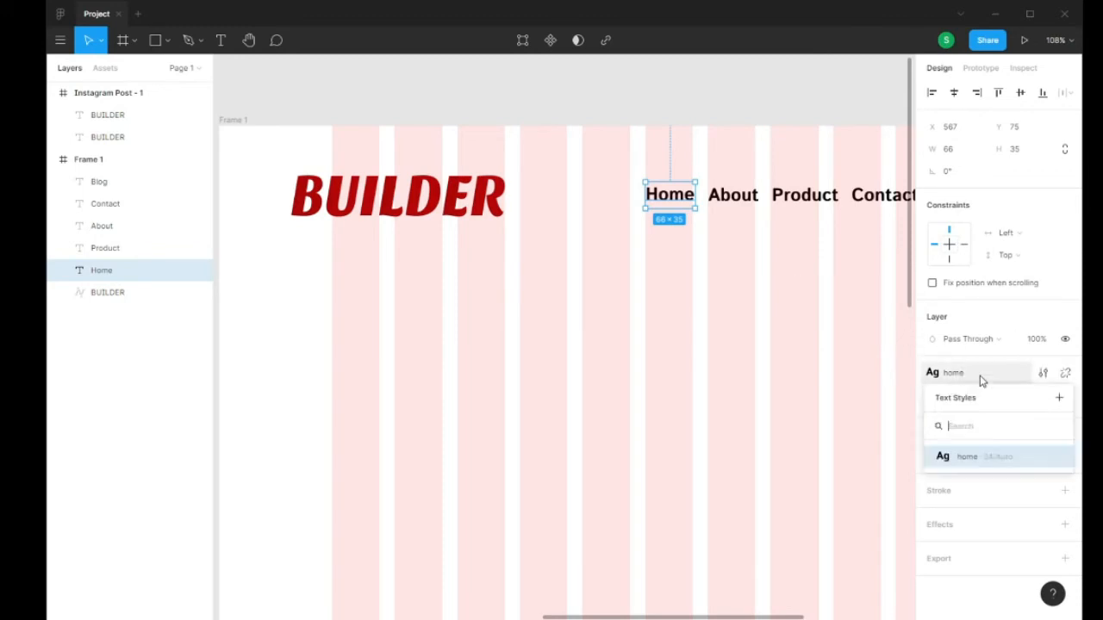
{"action": "left_click", "coordinate": [964, 293]}
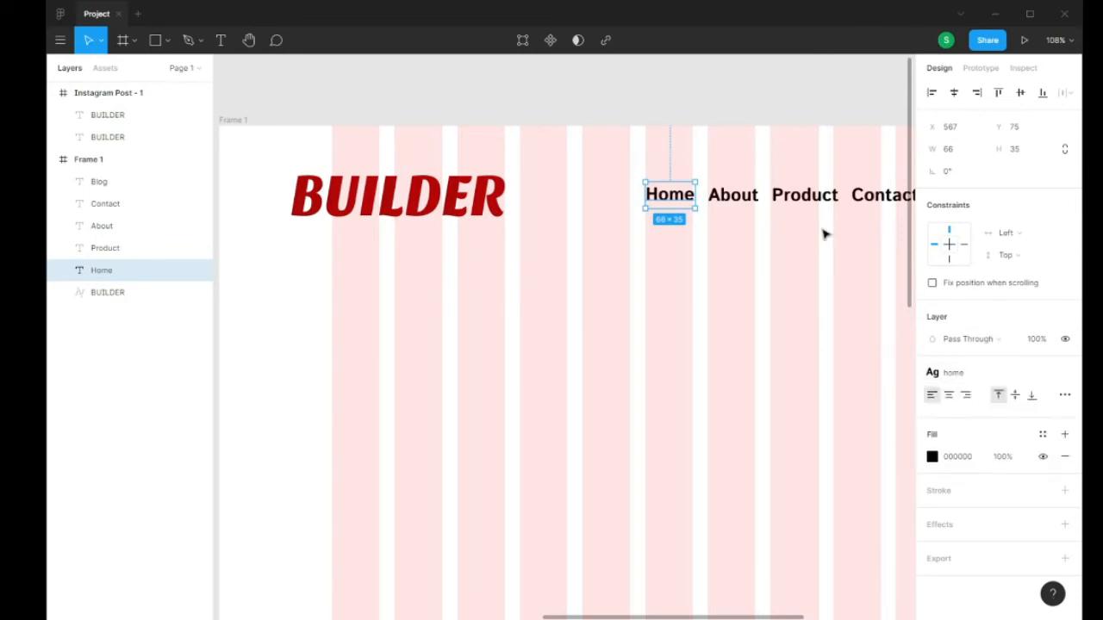
- Try a font size of 36 on the "About" text, then undo the size change
{"action": "left_click", "coordinate": [735, 197]}
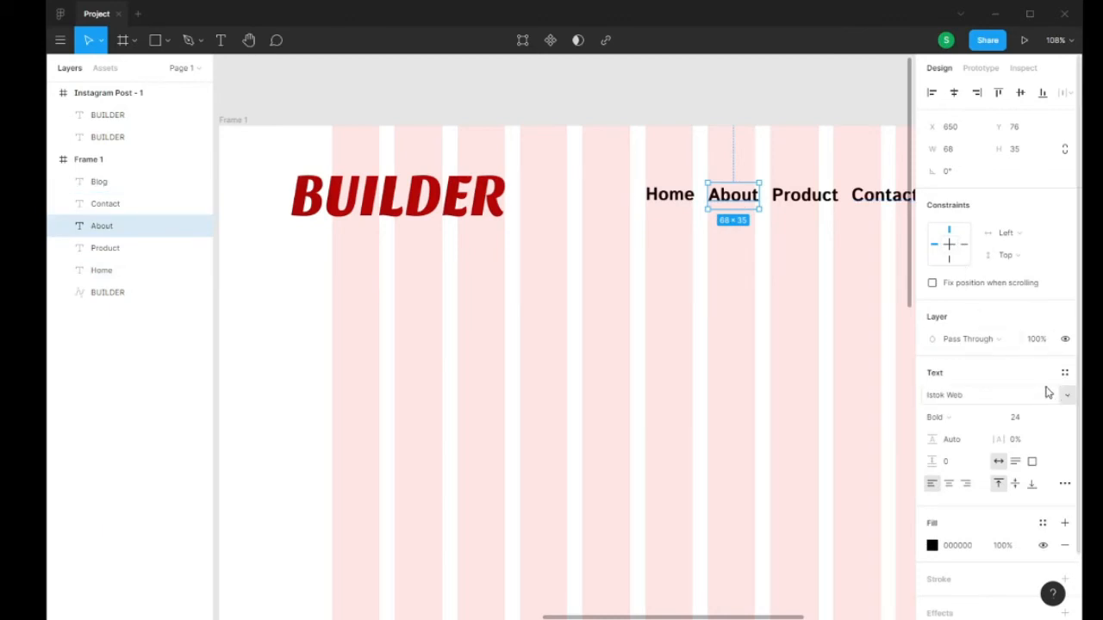
{"action": "left_click", "coordinate": [991, 396]}
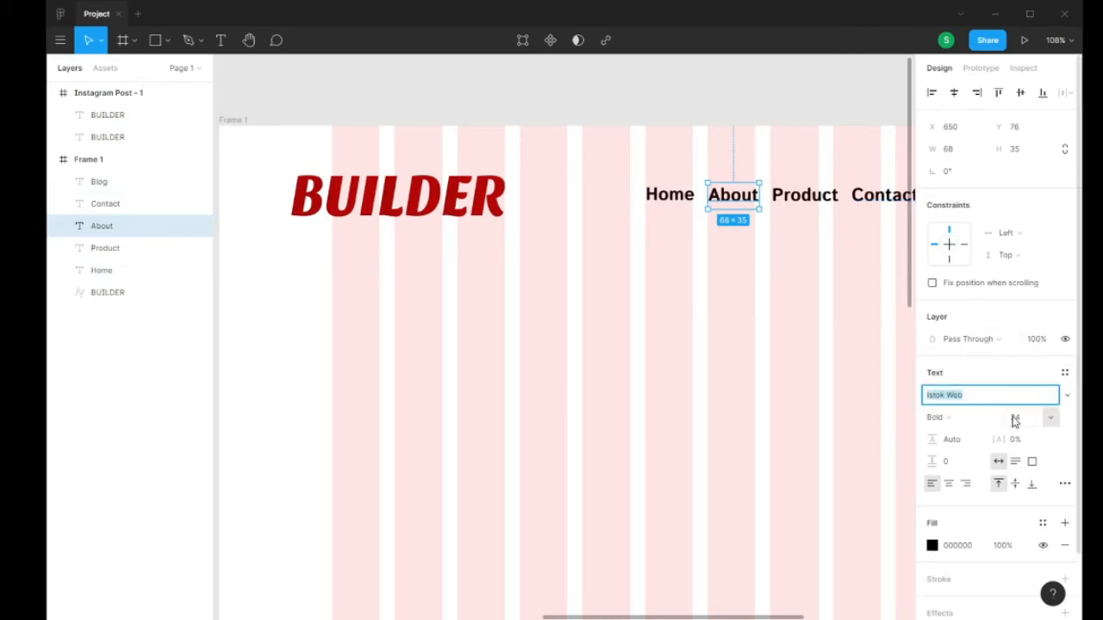
{"action": "left_click", "coordinate": [1014, 418]}
{"action": "left_click", "coordinate": [1053, 421]}
{"action": "left_click", "coordinate": [1033, 433]}
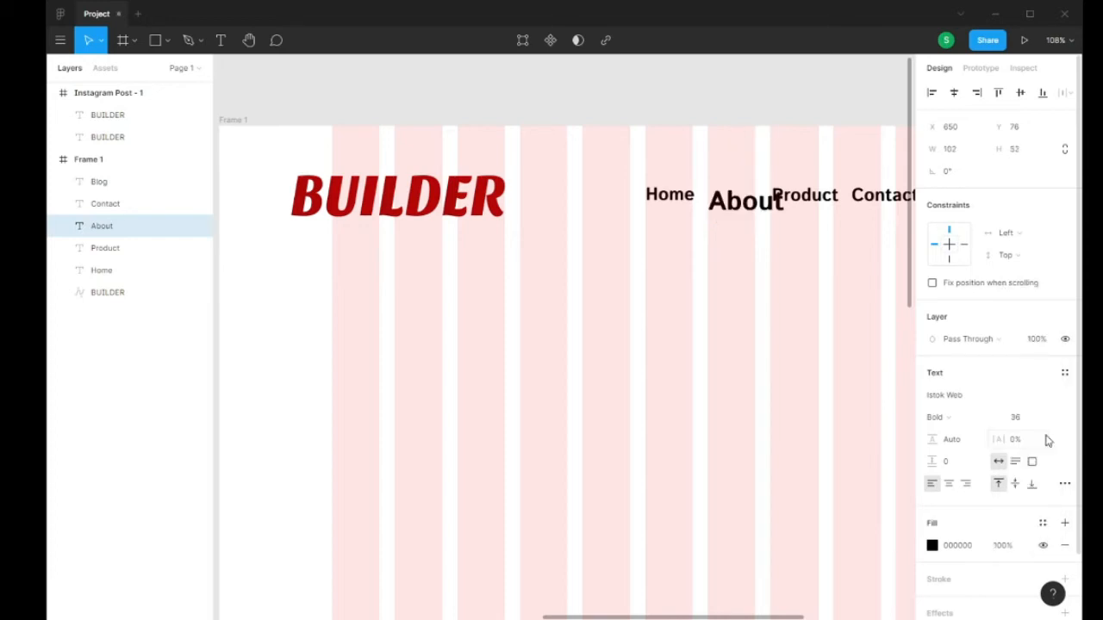
{"action": "left_click_drag", "start_coordinate": [726, 208], "coordinate": [728, 210]}
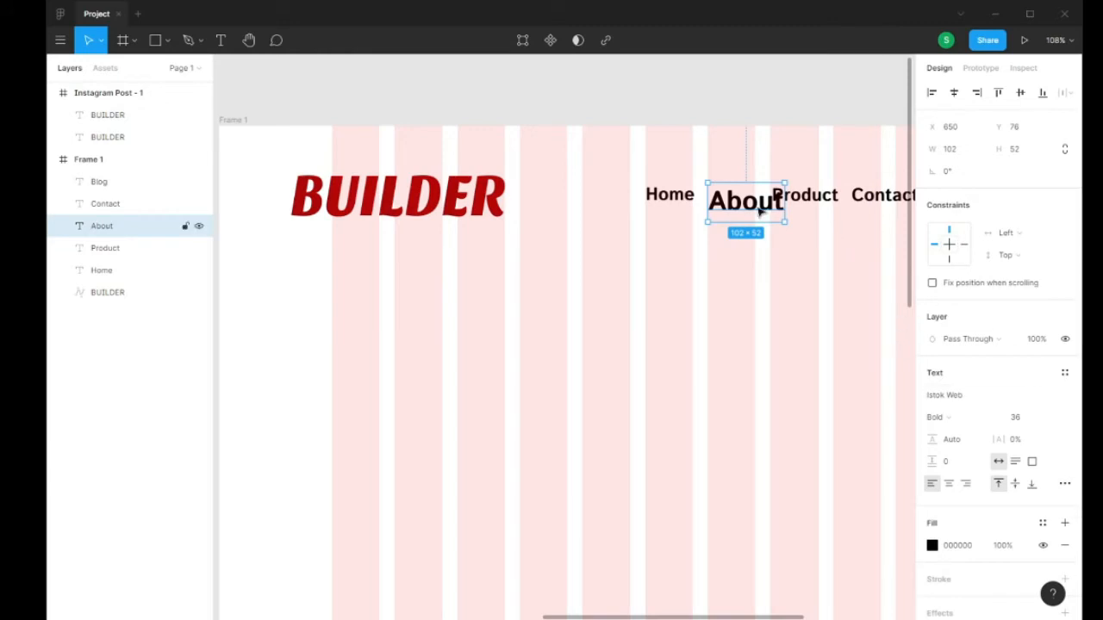
{"action": "key", "text": "ctrl+z"}
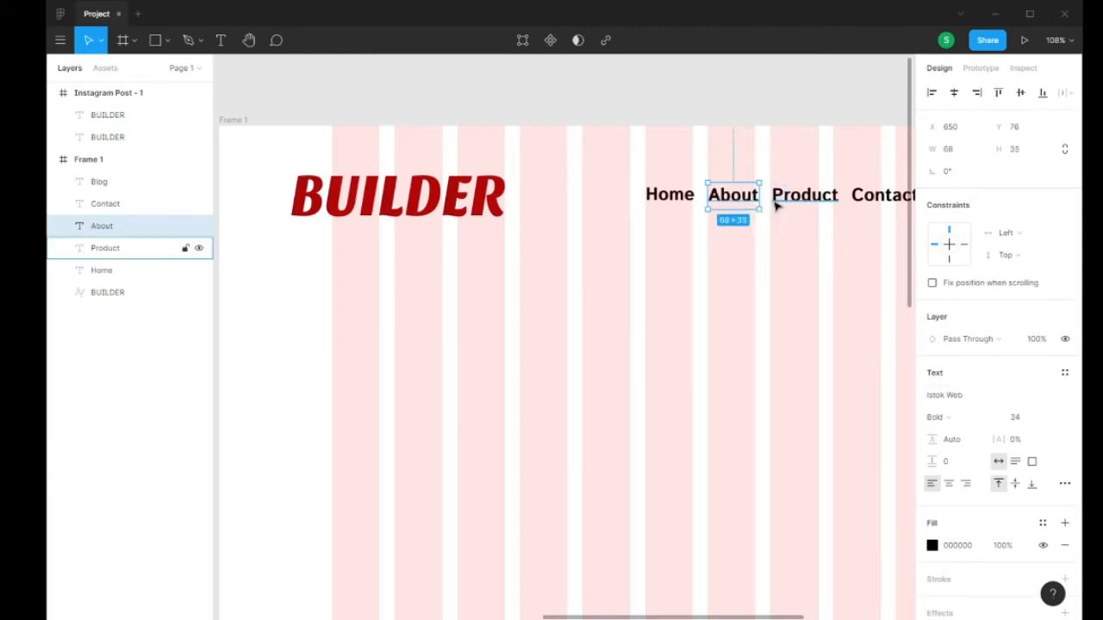
- Reduce the BUILDER logo in Frame 1 to about 255 × 44
{"action": "left_click", "coordinate": [701, 113]}
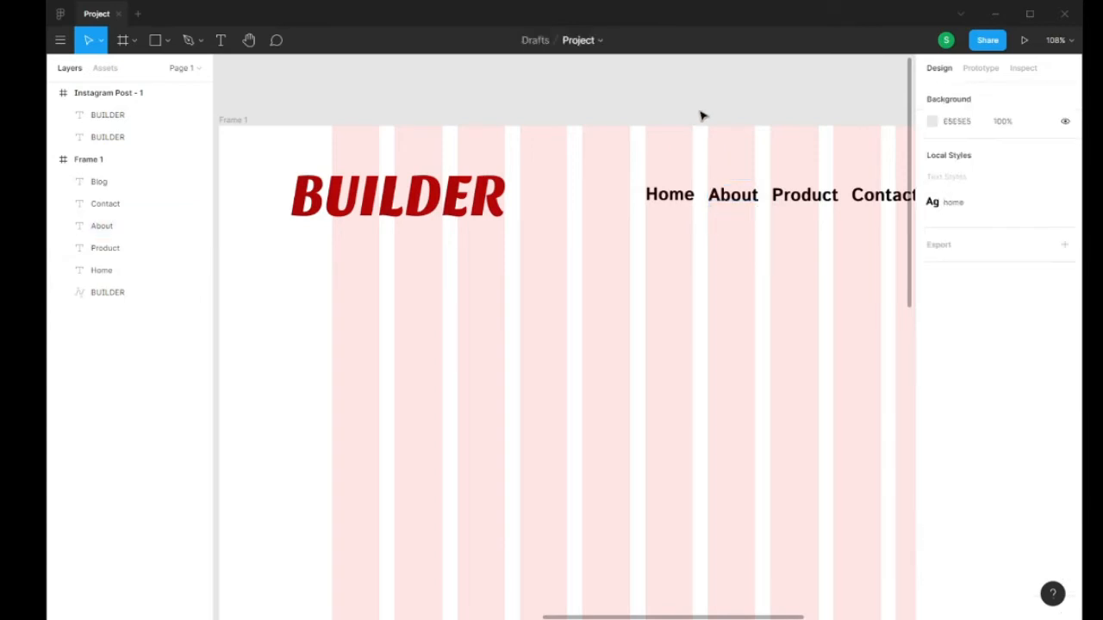
{"action": "scroll", "coordinate": [760, 233], "scroll_direction": "down", "scroll_amount": 1}
{"action": "scroll", "coordinate": [759, 232], "scroll_direction": "down", "scroll_amount": 3}
{"action": "scroll", "coordinate": [757, 227], "scroll_direction": "up", "scroll_amount": 2}
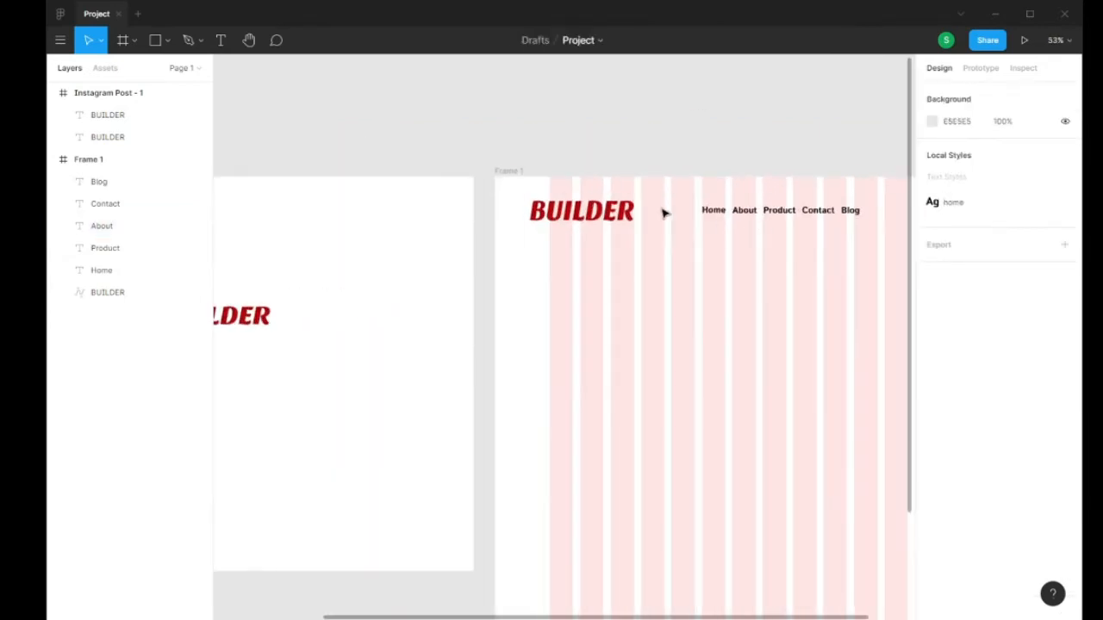
{"action": "left_click", "coordinate": [619, 212]}
{"action": "left_click_drag", "start_coordinate": [634, 221], "coordinate": [598, 213]}
{"action": "scroll", "coordinate": [803, 269], "scroll_direction": "down", "scroll_amount": 1}
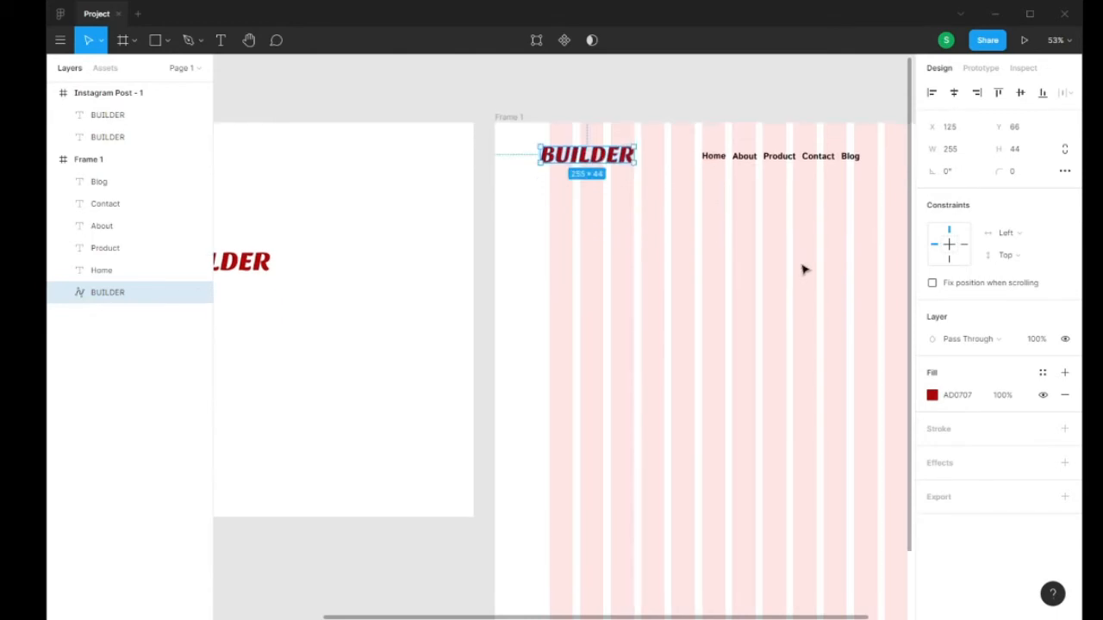
- Try moving the "Contact" text toward "Blog", then return it to its place just after "Product"
{"action": "scroll", "coordinate": [830, 262], "scroll_direction": "up", "scroll_amount": 1}
{"action": "scroll", "coordinate": [853, 237], "scroll_direction": "up", "scroll_amount": 5}
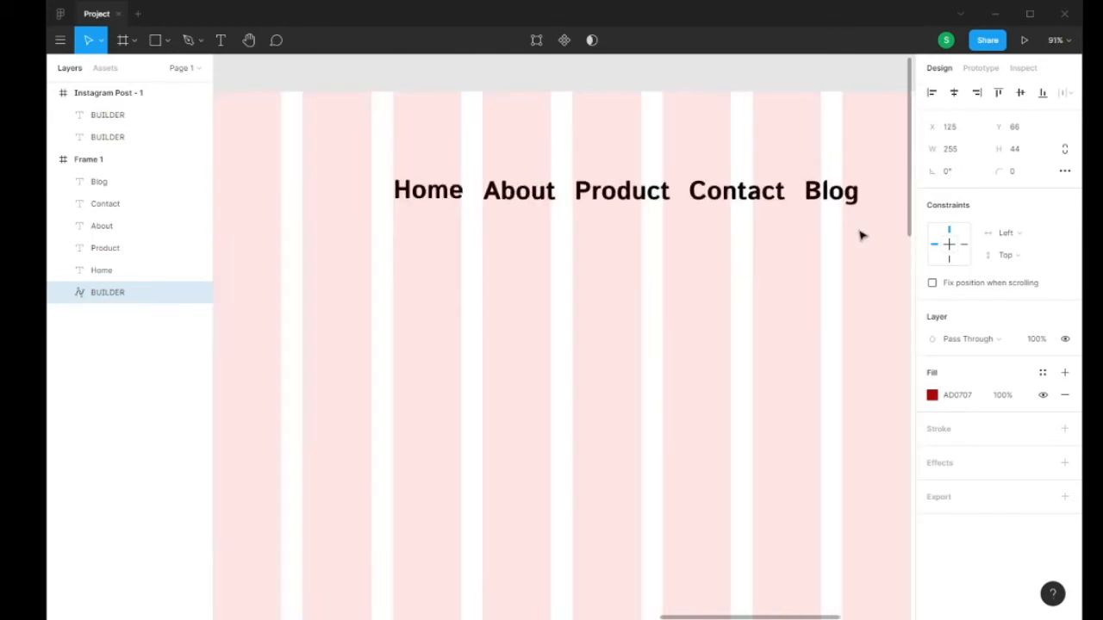
{"action": "left_click", "coordinate": [549, 190]}
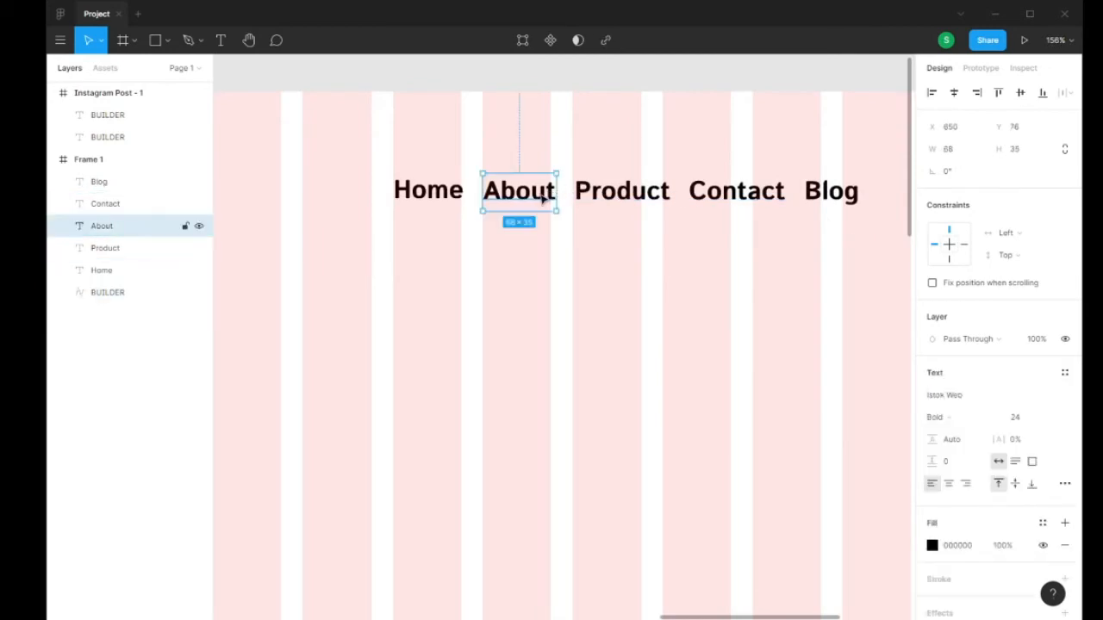
{"action": "mouse_move", "coordinate": [528, 193]}
{"action": "left_mouse_down"}
{"action": "mouse_move", "coordinate": [556, 194]}
{"action": "mouse_move", "coordinate": [533, 196]}
{"action": "left_mouse_up"}
{"action": "left_click", "coordinate": [607, 198]}
{"action": "left_click", "coordinate": [704, 195]}
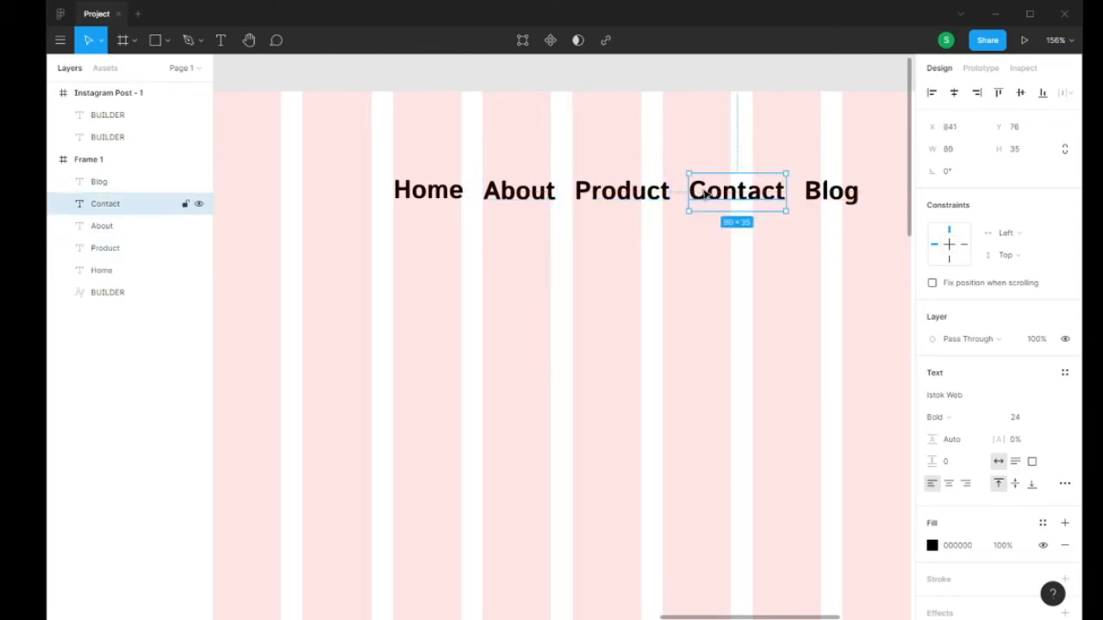
{"action": "double_click", "coordinate": [704, 195]}
{"action": "key", "text": "Escape"}
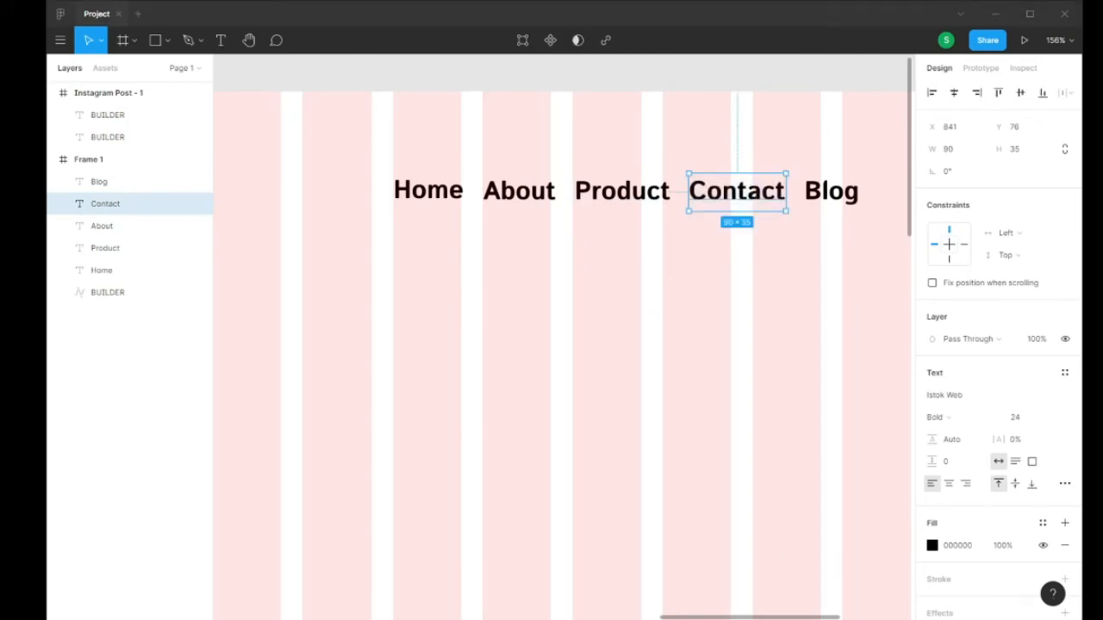
{"action": "left_click_drag", "start_coordinate": [752, 198], "coordinate": [790, 198]}
{"action": "left_click", "coordinate": [607, 197]}
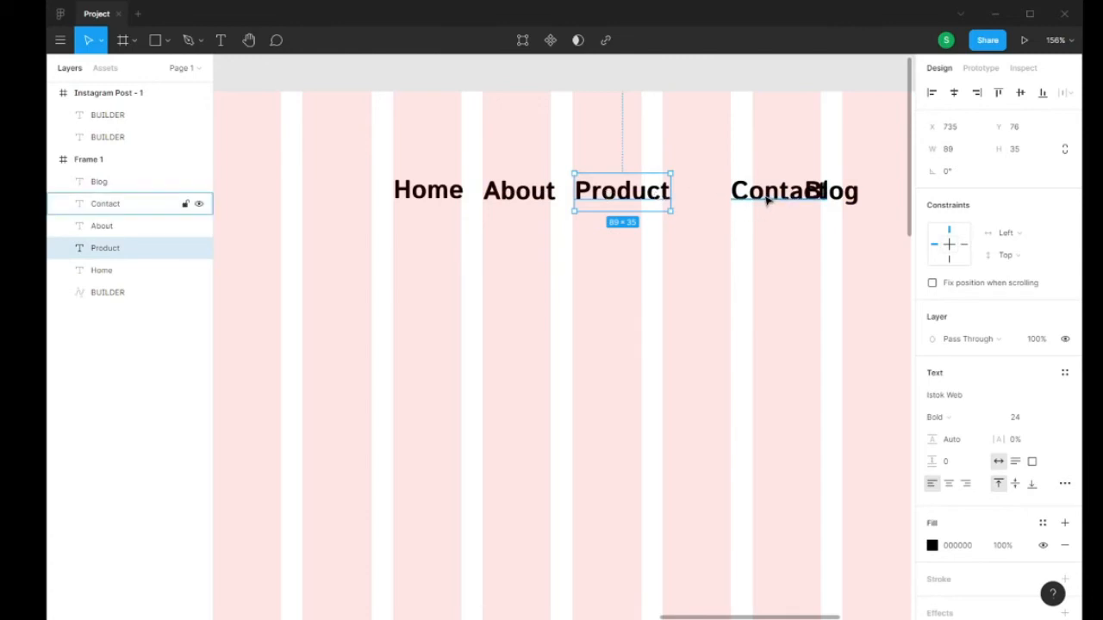
{"action": "left_click_drag", "start_coordinate": [765, 200], "coordinate": [727, 200]}
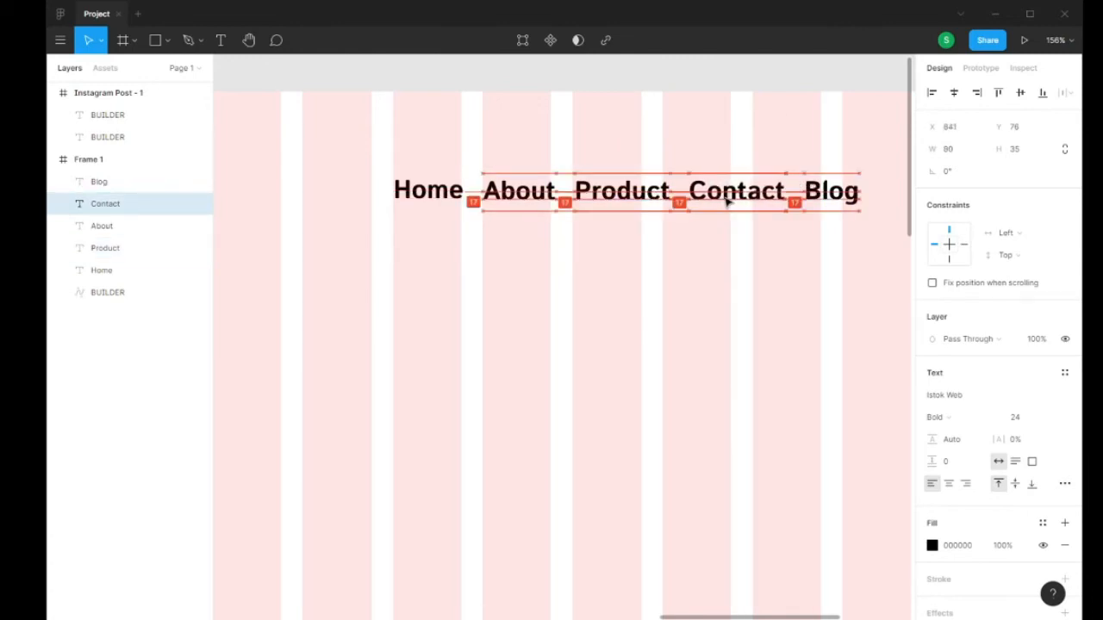
- Spread out the navigation row by moving "About" to about X 684, "Product" to X 803 and "Contact" to X 943, level at Y 75
{"action": "left_click_drag", "start_coordinate": [548, 192], "coordinate": [582, 193]}
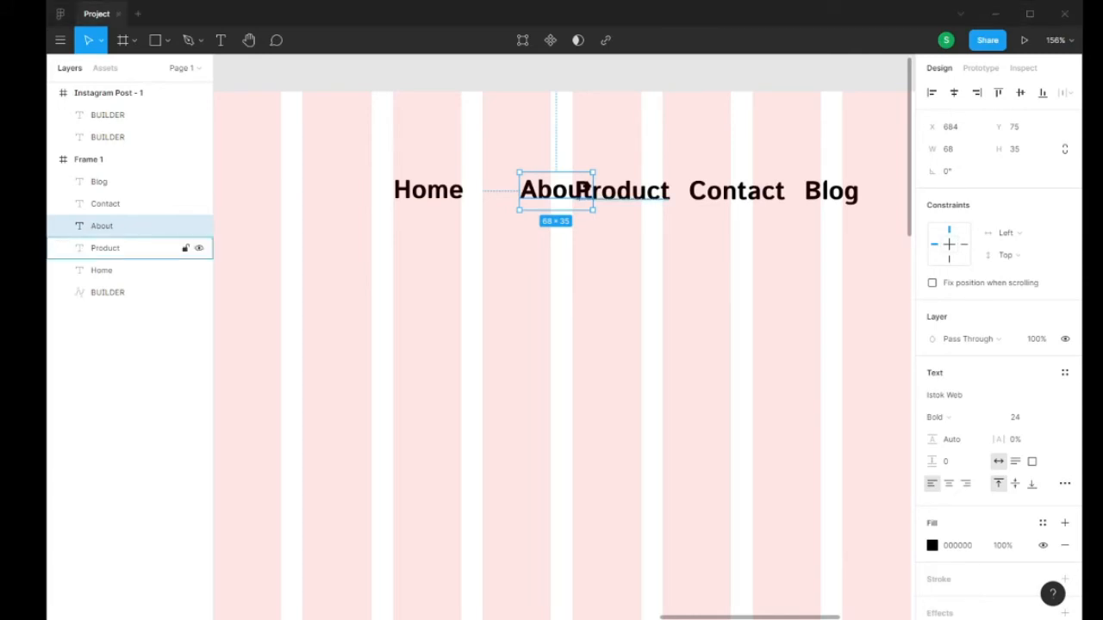
{"action": "left_click_drag", "start_coordinate": [608, 191], "coordinate": [713, 197]}
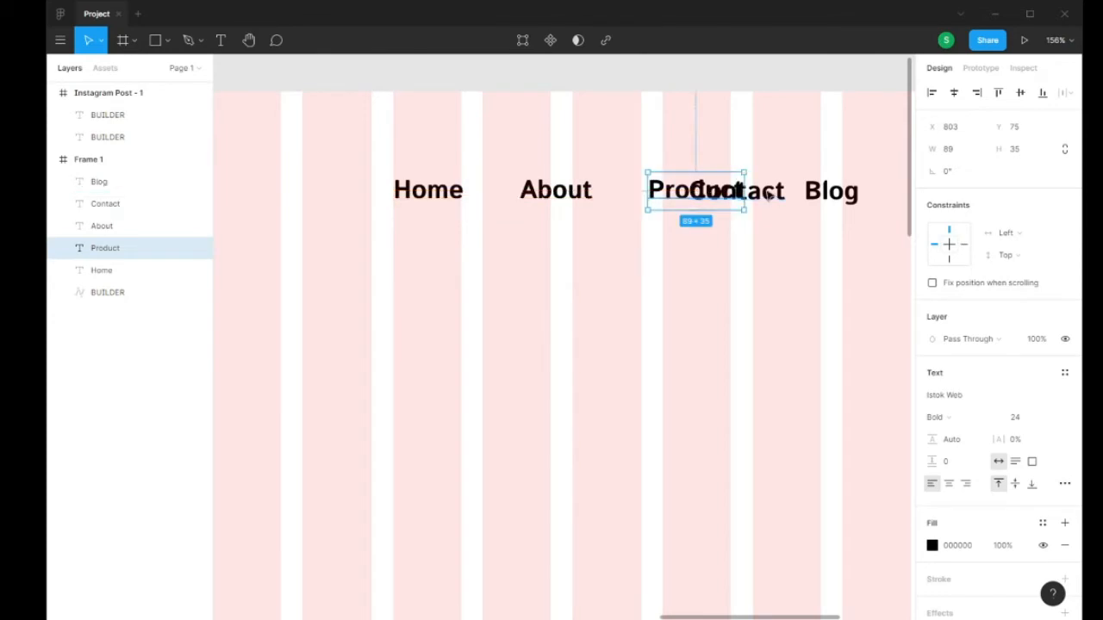
{"action": "left_click_drag", "start_coordinate": [786, 195], "coordinate": [810, 194]}
{"action": "left_click_drag", "start_coordinate": [855, 194], "coordinate": [887, 193]}
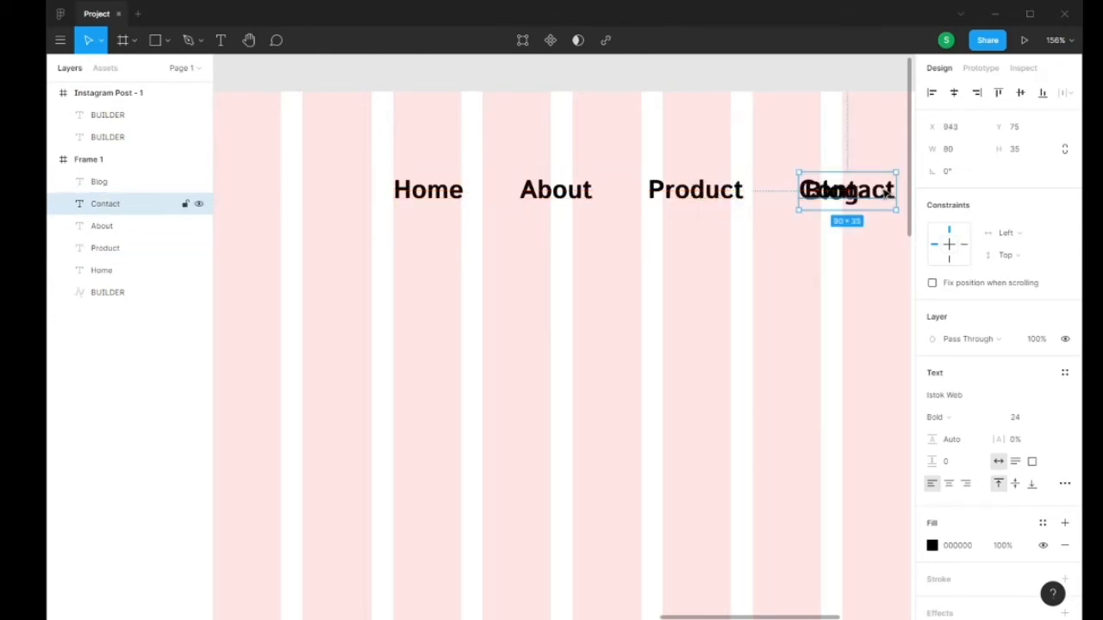
- Move "Contact" to the end of the navigation row and place "Blog" evenly spaced between "Product" and "Contact", then deselect
{"action": "scroll", "coordinate": [846, 244], "scroll_direction": "down", "scroll_amount": 5}
{"action": "left_click", "coordinate": [834, 263]}
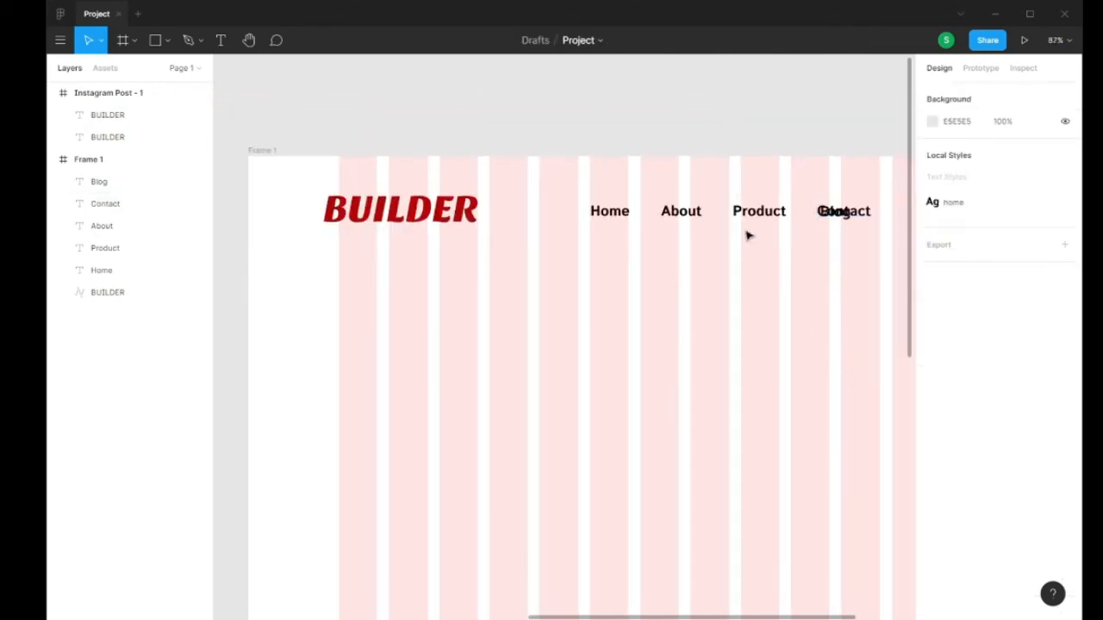
{"action": "left_click", "coordinate": [248, 39]}
{"action": "left_click_drag", "start_coordinate": [793, 156], "coordinate": [584, 149]}
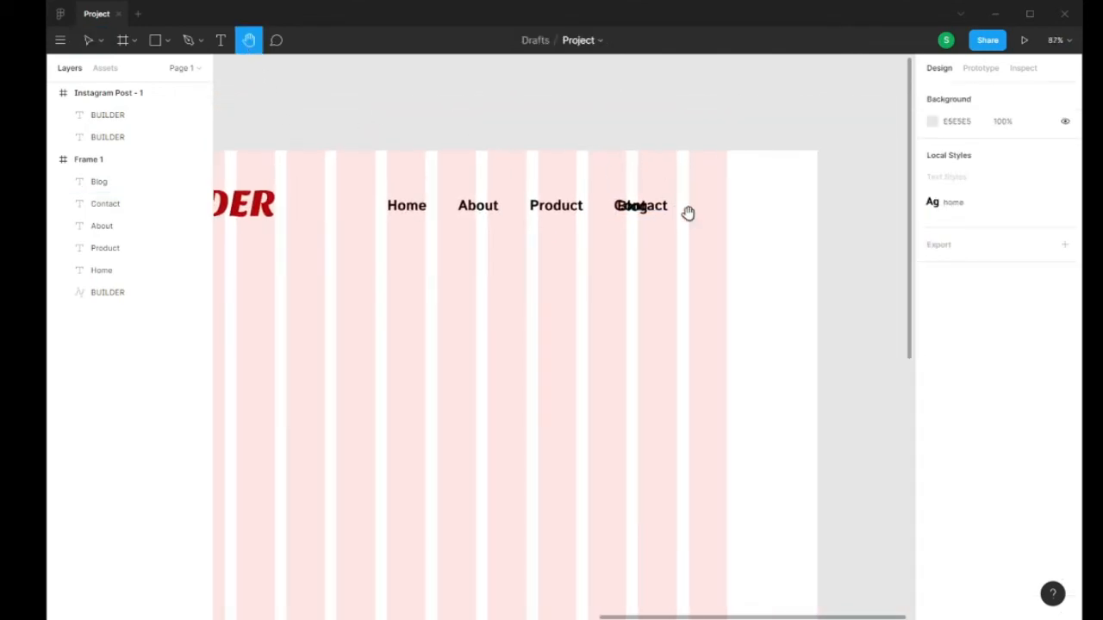
{"action": "left_click", "coordinate": [88, 40]}
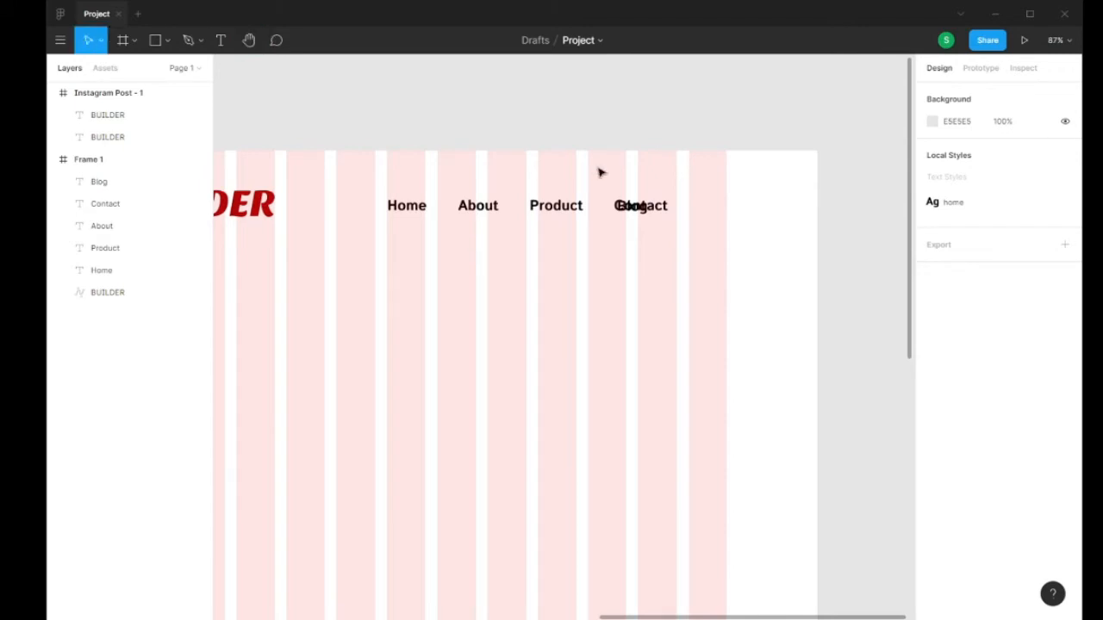
{"action": "left_click", "coordinate": [660, 210]}
{"action": "left_click_drag", "start_coordinate": [653, 210], "coordinate": [719, 211]}
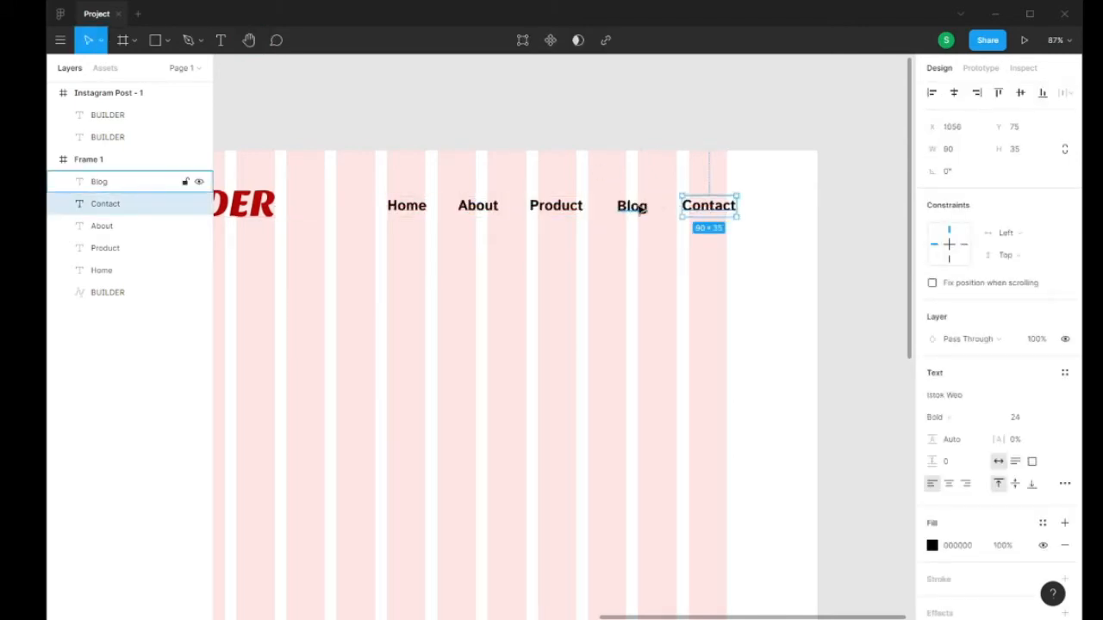
{"action": "mouse_move", "coordinate": [635, 210]}
{"action": "left_mouse_down"}
{"action": "mouse_move", "coordinate": [651, 209]}
{"action": "mouse_move", "coordinate": [636, 211]}
{"action": "left_mouse_up"}
{"action": "left_click_drag", "start_coordinate": [704, 212], "coordinate": [697, 212]}
{"action": "left_click", "coordinate": [717, 108]}
- Add a Drop Shadow effect to the BUILDER logo in Frame 1
{"action": "scroll", "coordinate": [542, 223], "scroll_direction": "down", "scroll_amount": 1}
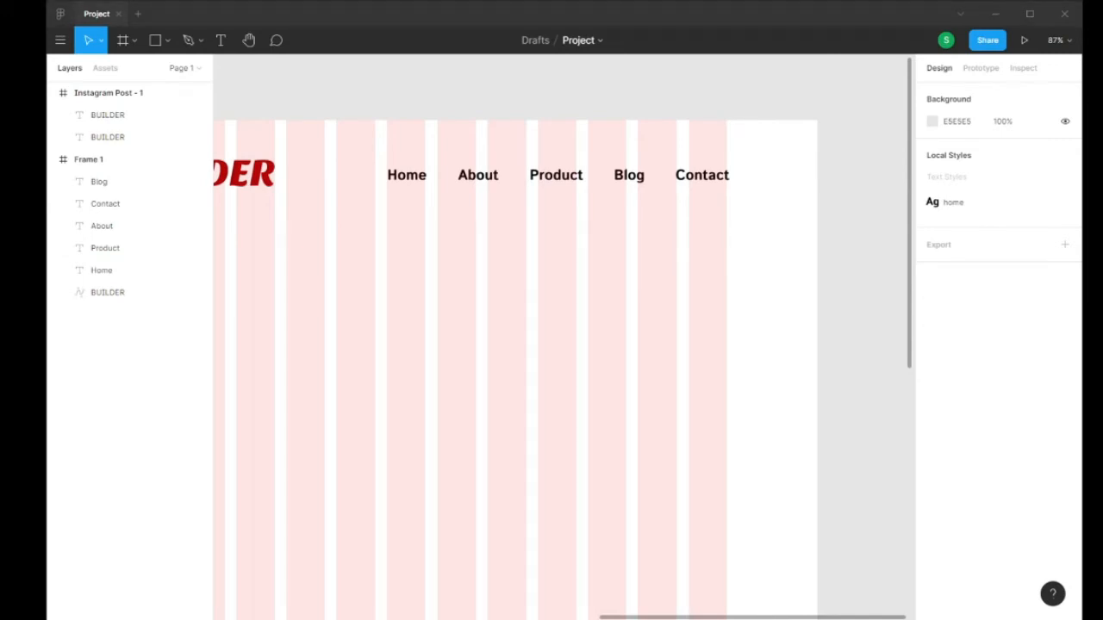
{"action": "scroll", "coordinate": [354, 242], "scroll_direction": "down", "scroll_amount": 5}
{"action": "scroll", "coordinate": [234, 214], "scroll_direction": "up", "scroll_amount": 7}
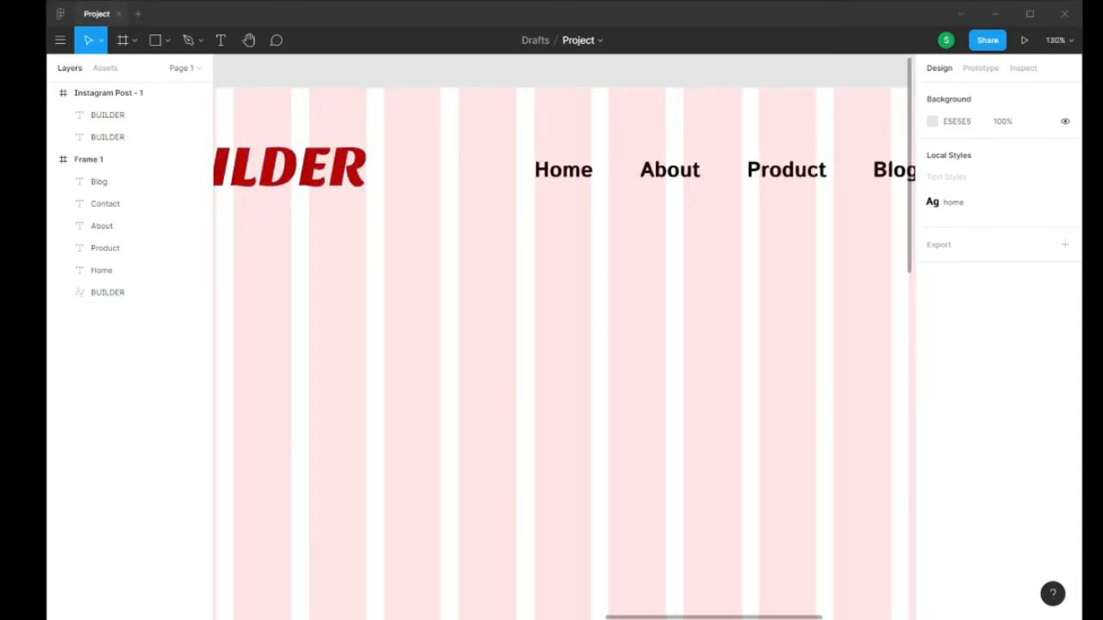
{"action": "left_click", "coordinate": [360, 171]}
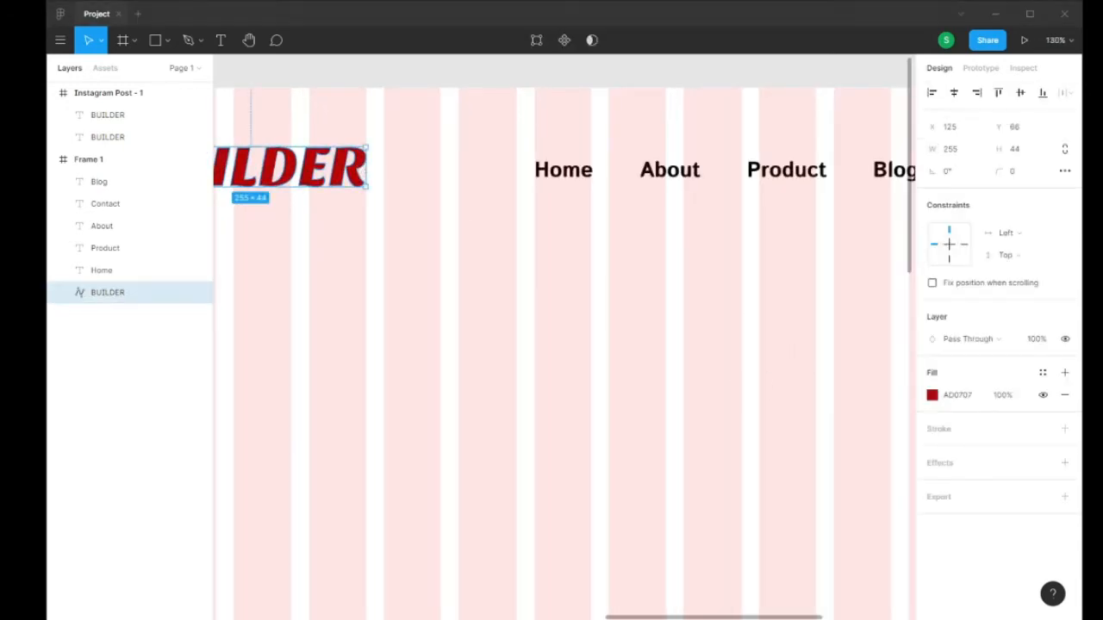
{"action": "left_click", "coordinate": [1064, 462]}
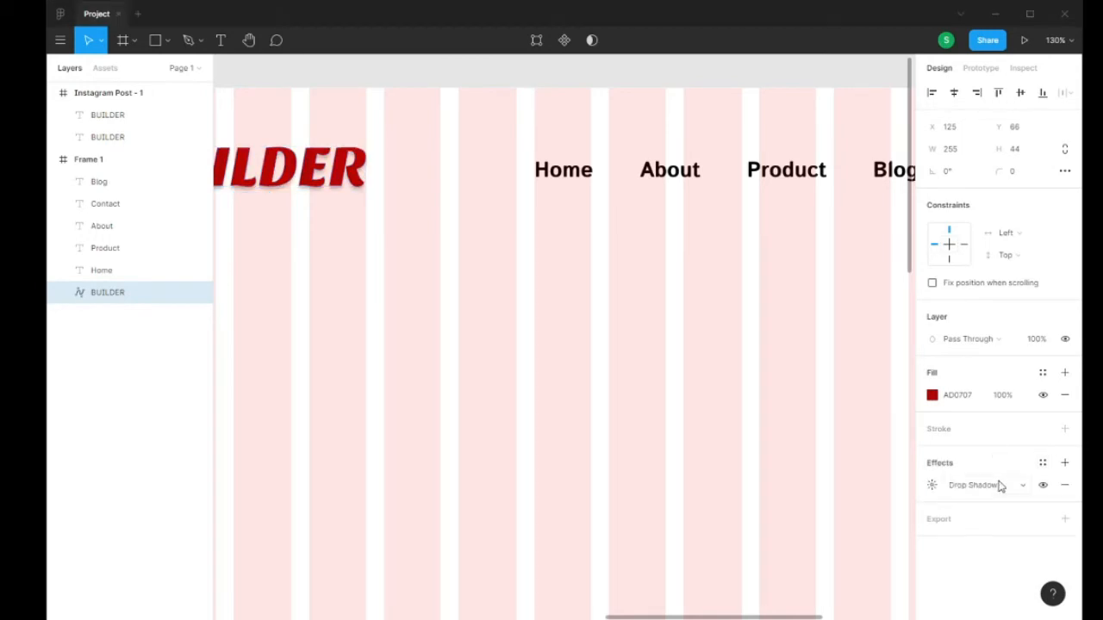
{"action": "left_click", "coordinate": [999, 486]}
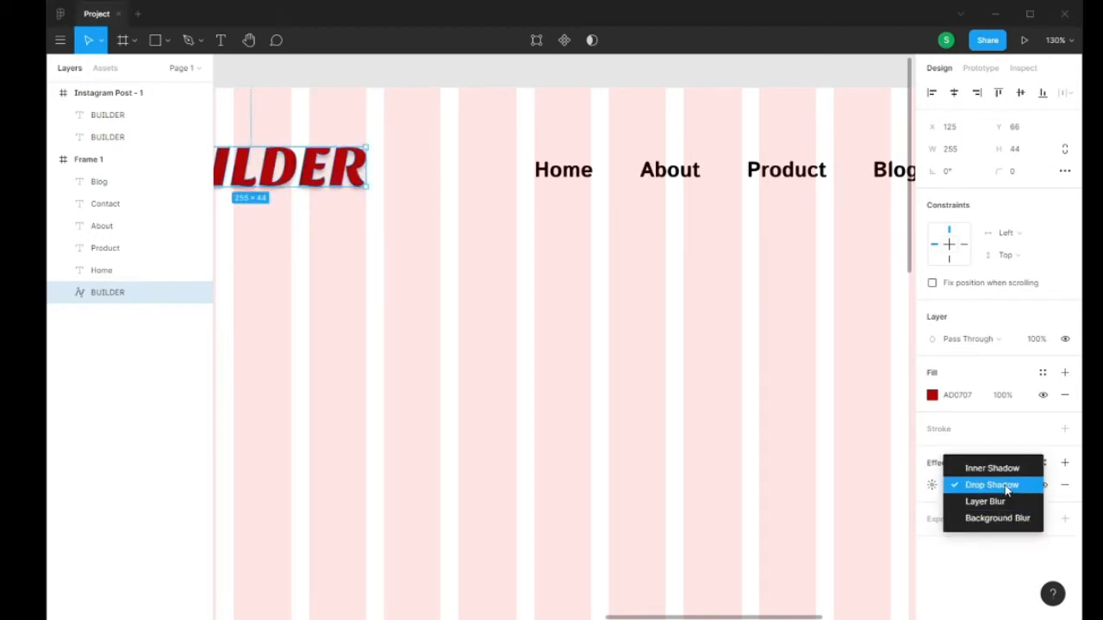
{"action": "left_click", "coordinate": [1004, 494]}
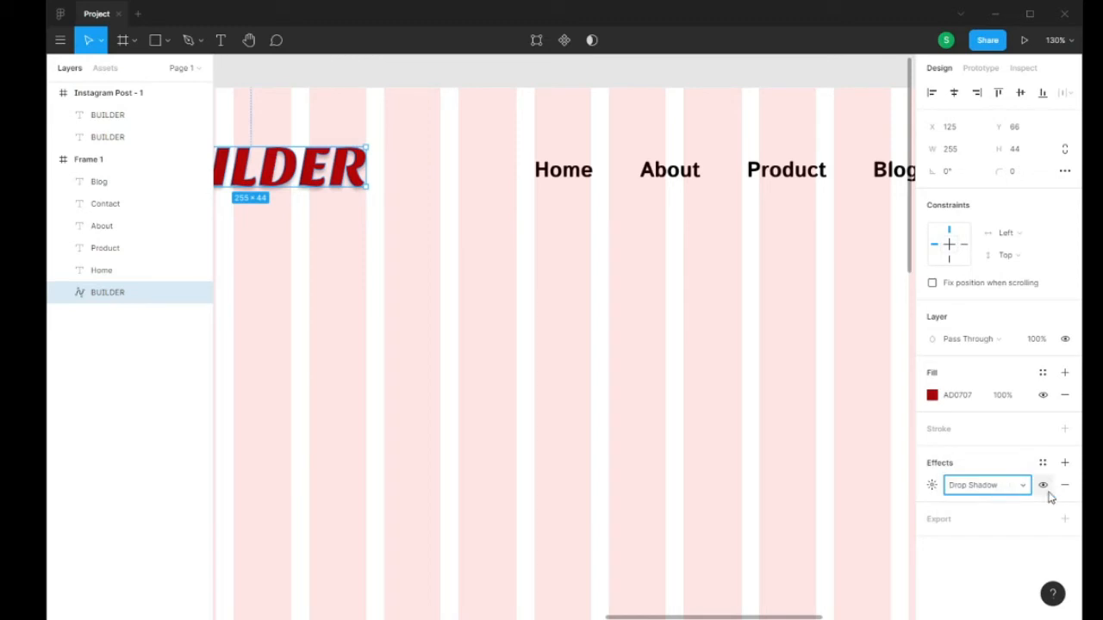
- Set the BUILDER logo's drop shadow to an X offset of 5 and a blur of 5
{"action": "left_click", "coordinate": [930, 487]}
{"action": "left_click", "coordinate": [848, 490]}
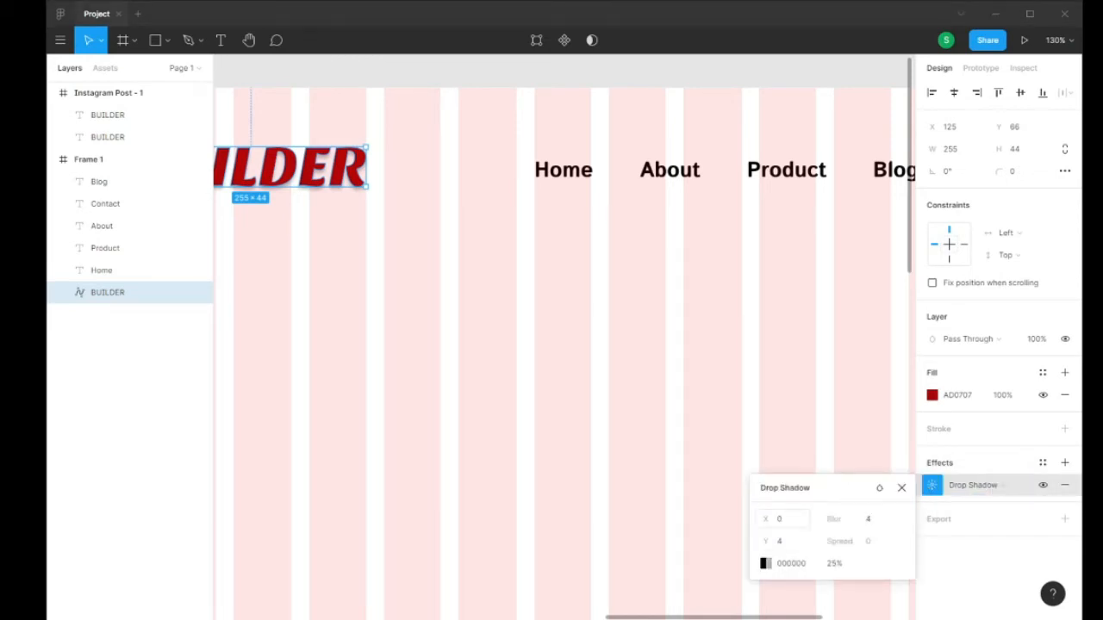
{"action": "left_click", "coordinate": [788, 520]}
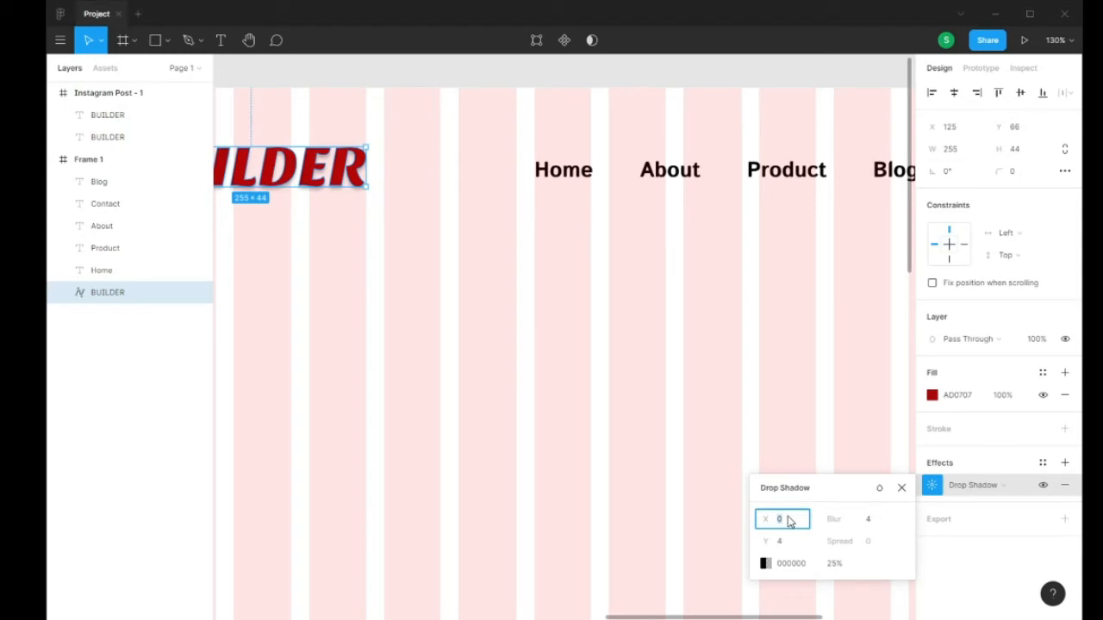
{"action": "key", "text": "Return"}
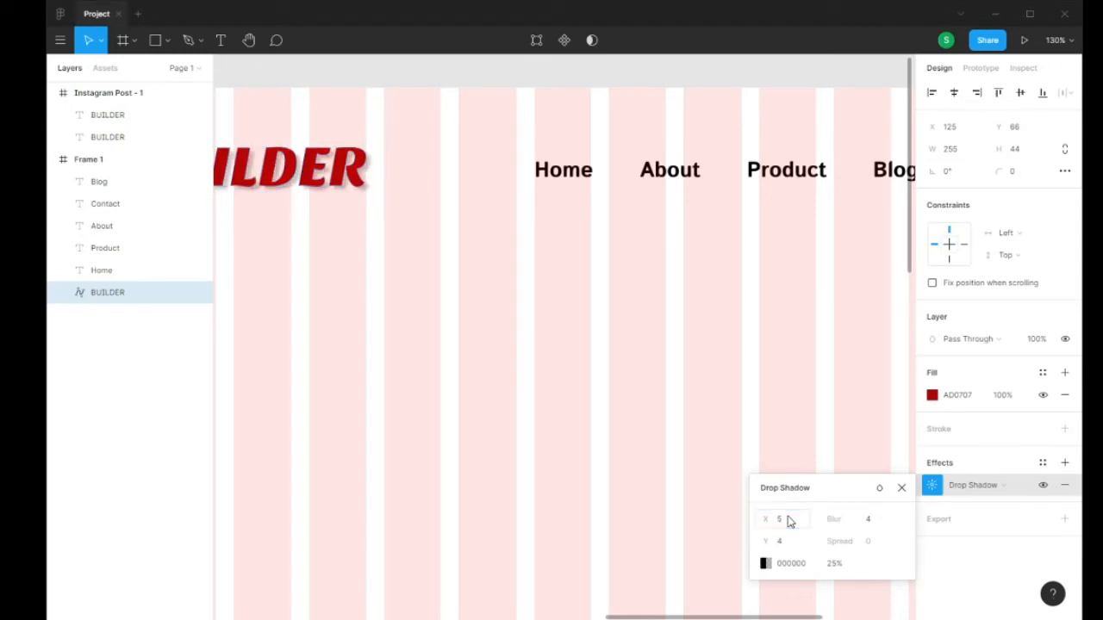
{"action": "left_click", "coordinate": [873, 521]}
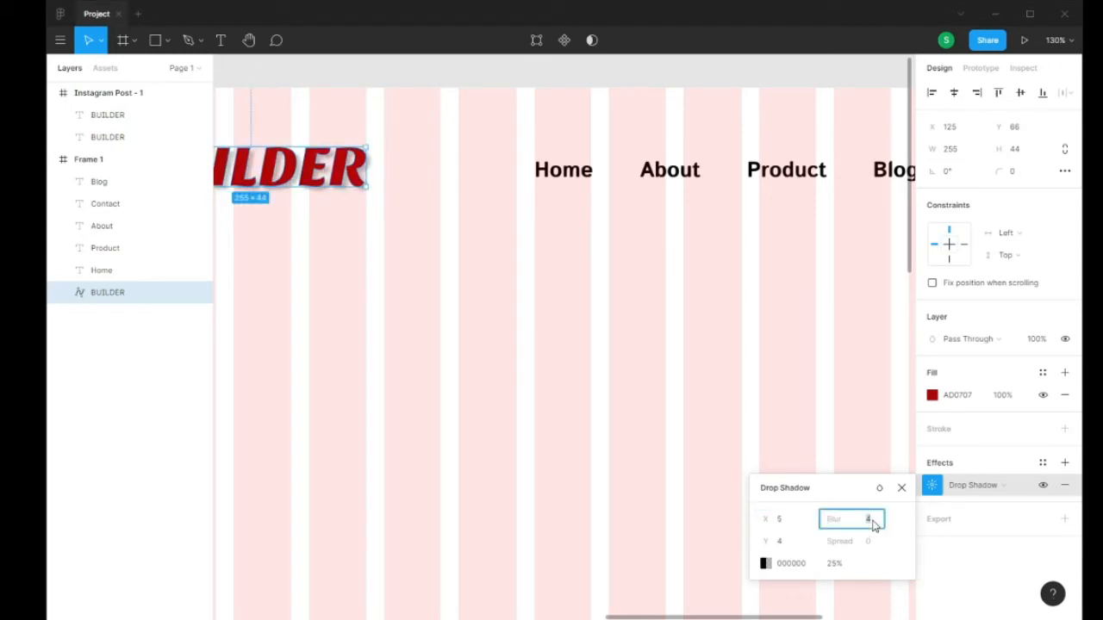
{"action": "type", "text": "5"}
{"action": "key", "text": "Return"}
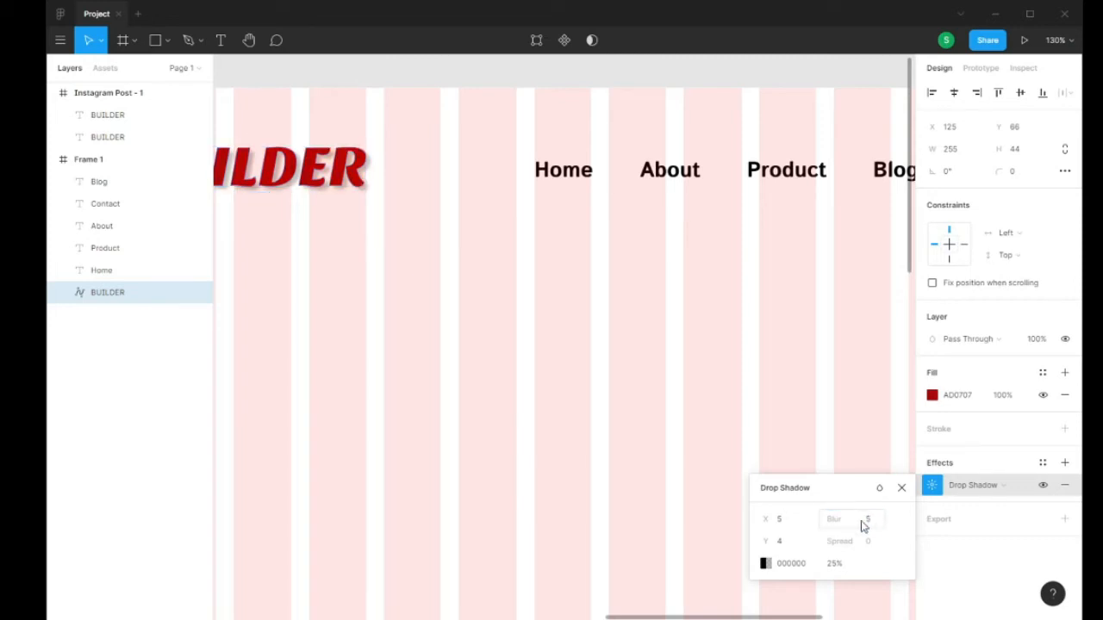
- Reduce the logo shadow's blur to 2 and set its Y offset to 3
{"action": "left_click", "coordinate": [879, 525]}
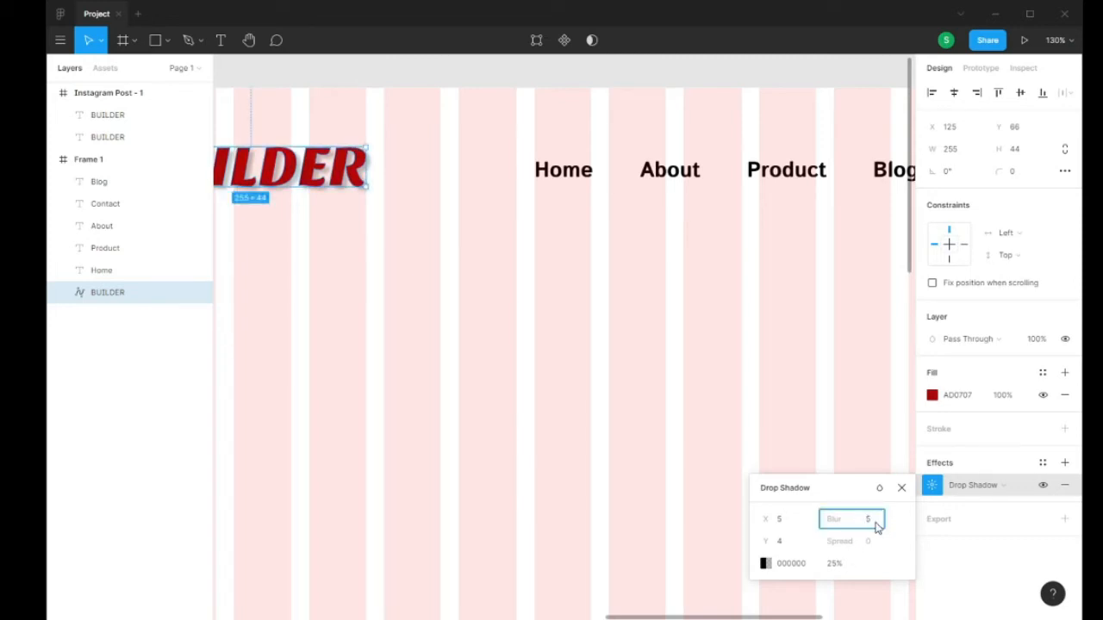
{"action": "type", "text": "2"}
{"action": "key", "text": "Return"}
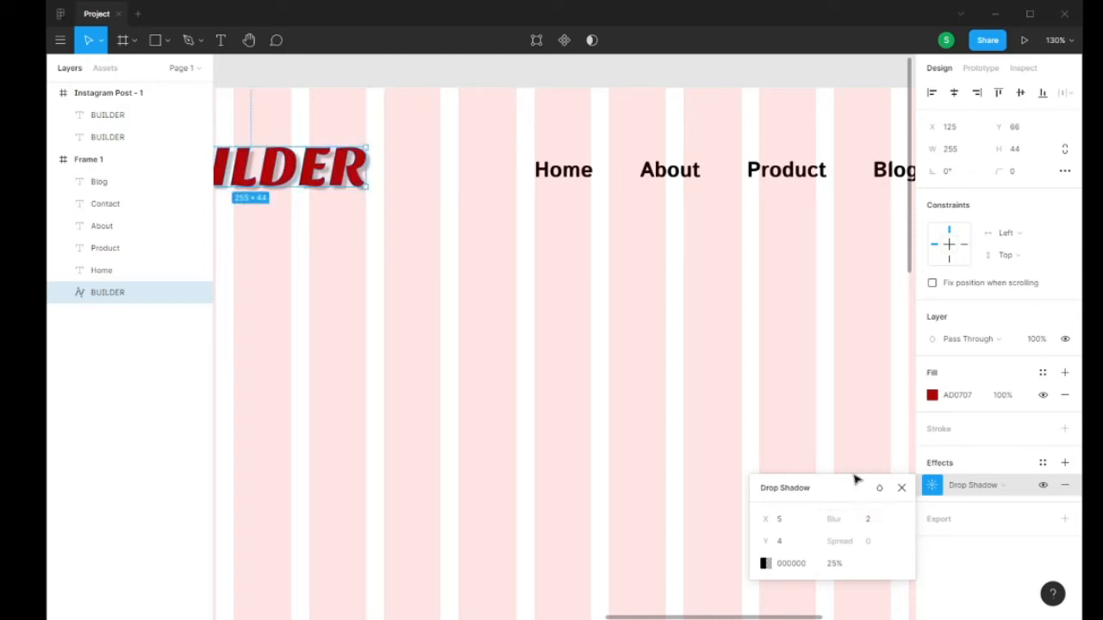
{"action": "left_click", "coordinate": [786, 544]}
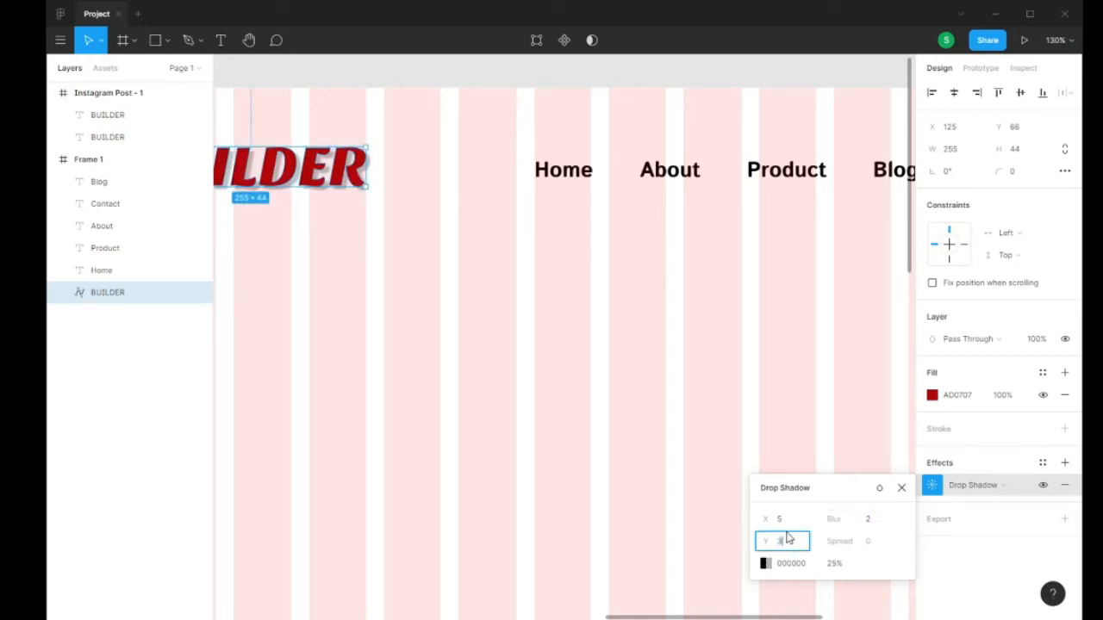
{"action": "type", "text": "3"}
{"action": "key", "text": "Return"}
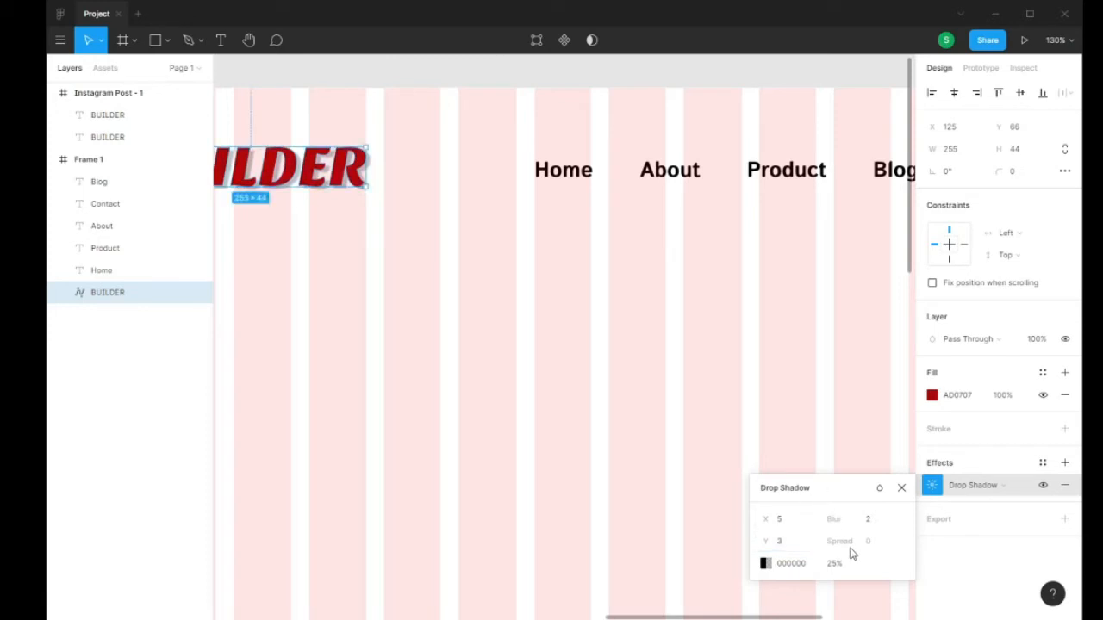
- Set the opacity of the logo's black drop shadow to 30%
{"action": "left_click", "coordinate": [772, 566]}
{"action": "left_click", "coordinate": [838, 564]}
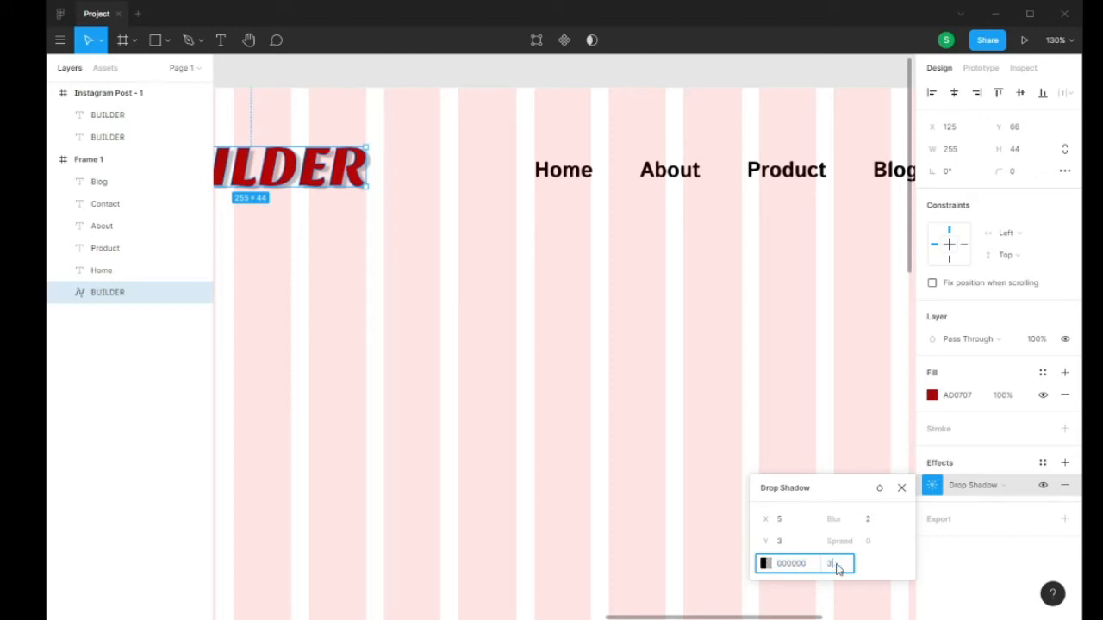
{"action": "key", "text": "Return"}
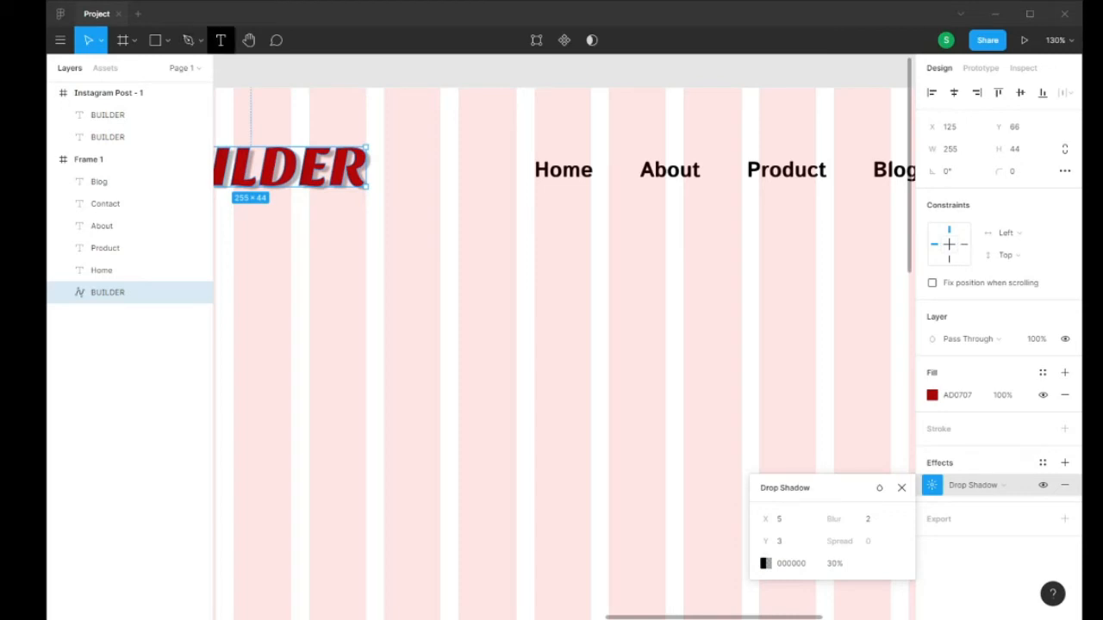
- Examine the shadowed BUILDER logo up close, then deselect it and check the whole header with its navigation row
{"action": "left_click", "coordinate": [248, 39]}
{"action": "left_click_drag", "start_coordinate": [328, 78], "coordinate": [598, 121]}
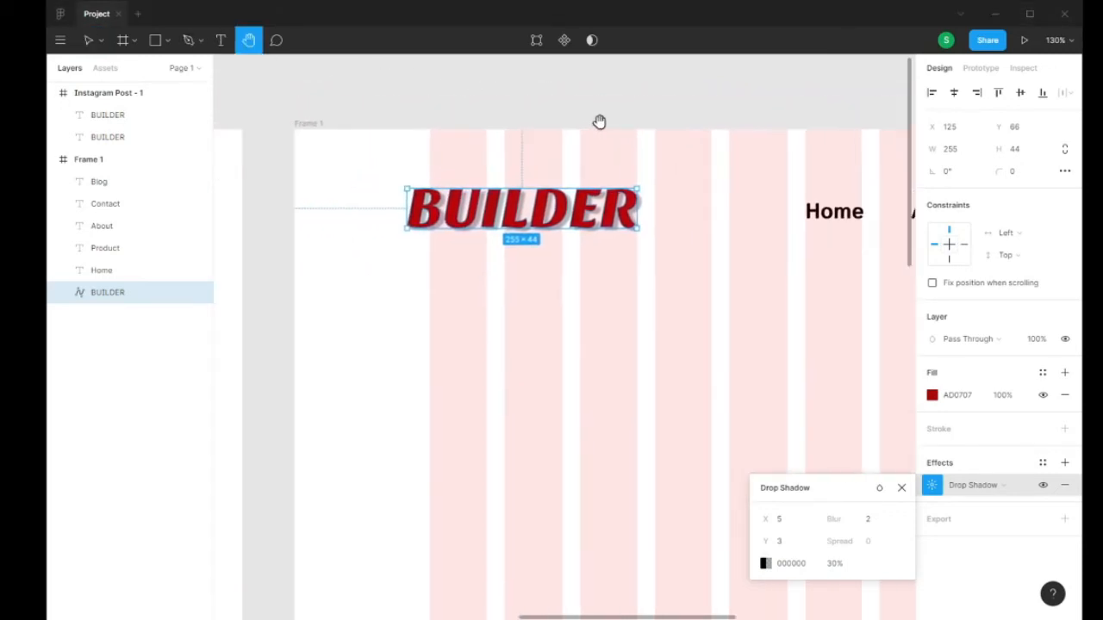
{"action": "left_click", "coordinate": [90, 41]}
{"action": "scroll", "coordinate": [493, 153], "scroll_direction": "down", "scroll_amount": 3}
{"action": "scroll", "coordinate": [493, 152], "scroll_direction": "up", "scroll_amount": 2}
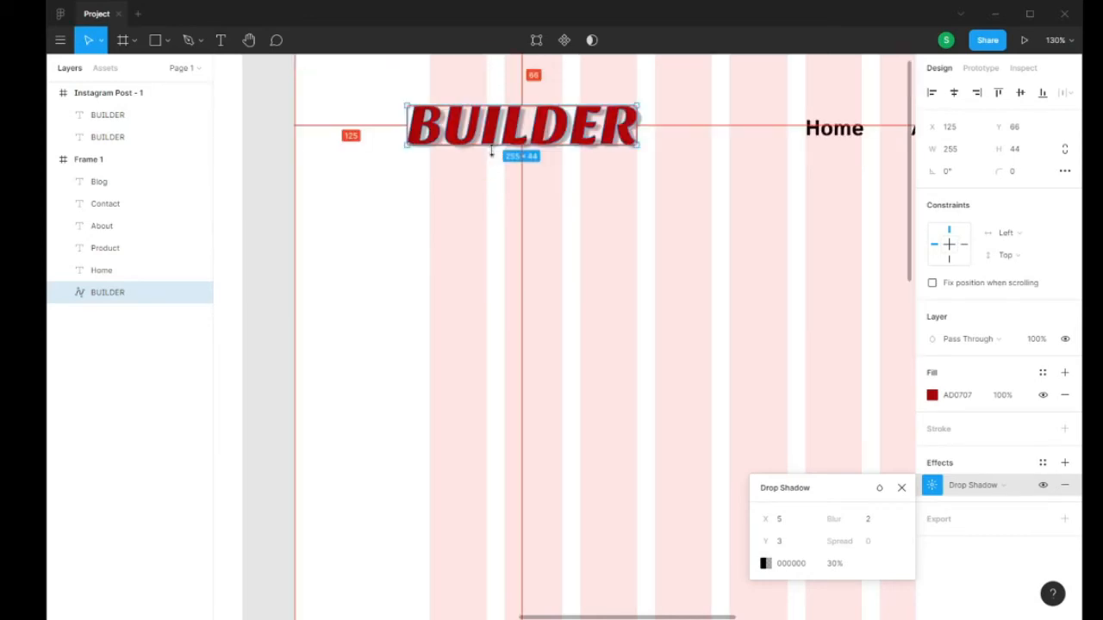
{"action": "scroll", "coordinate": [495, 153], "scroll_direction": "down", "scroll_amount": 5}
{"action": "scroll", "coordinate": [498, 155], "scroll_direction": "up", "scroll_amount": 5}
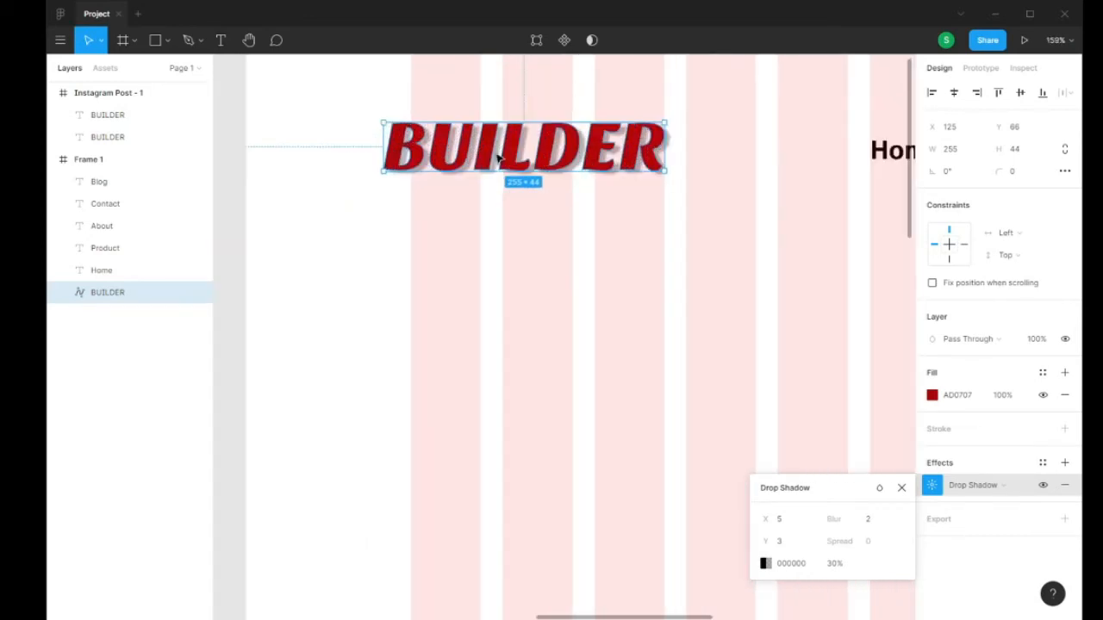
{"action": "left_click", "coordinate": [349, 104]}
{"action": "scroll", "coordinate": [403, 125], "scroll_direction": "down", "scroll_amount": 5}
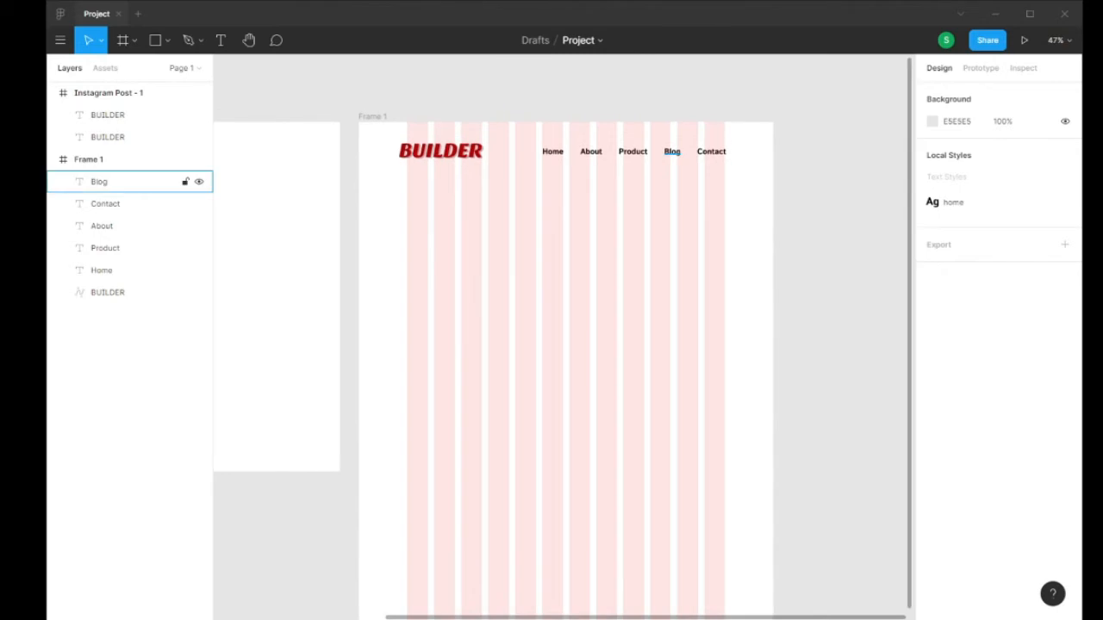
{"action": "scroll", "coordinate": [672, 129], "scroll_direction": "up", "scroll_amount": 5}
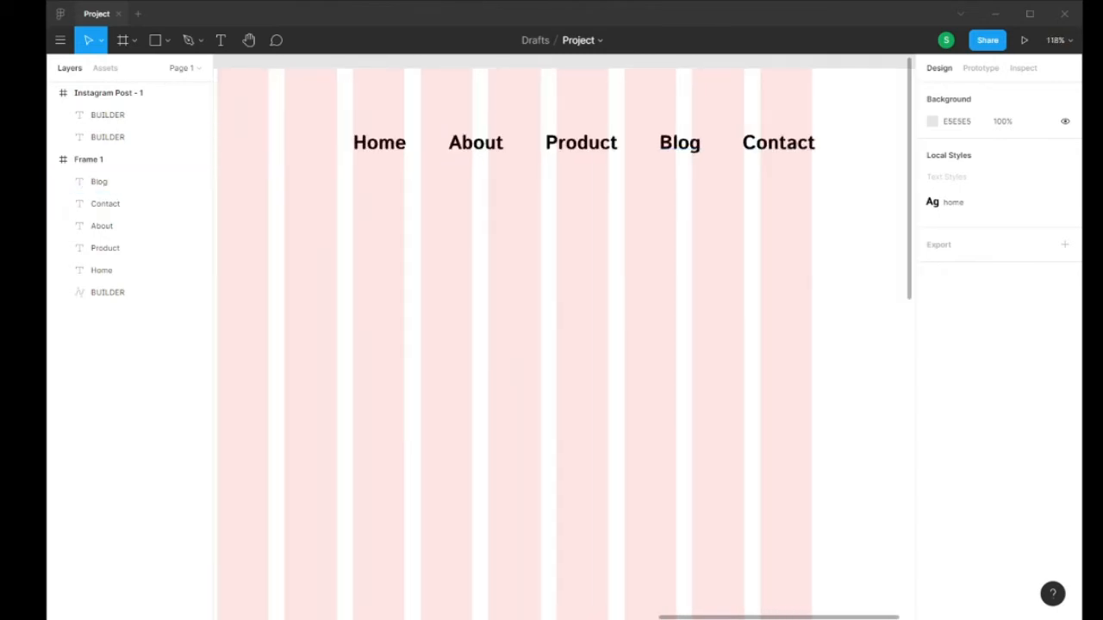
{"action": "scroll", "coordinate": [831, 133], "scroll_direction": "down", "scroll_amount": 2}
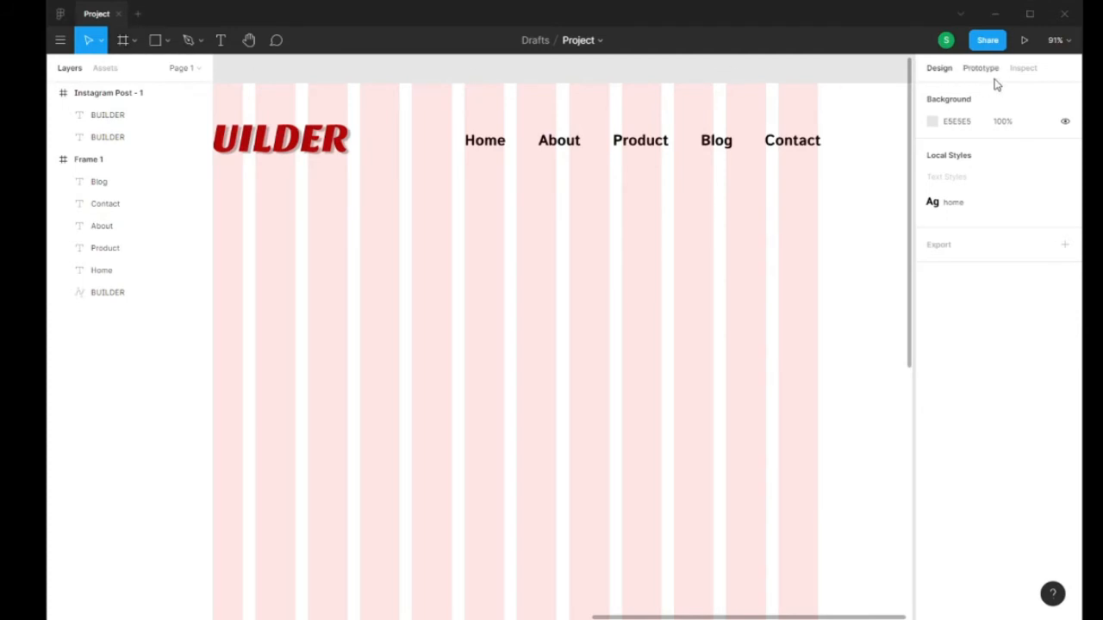
{"action": "left_click", "coordinate": [156, 43]}
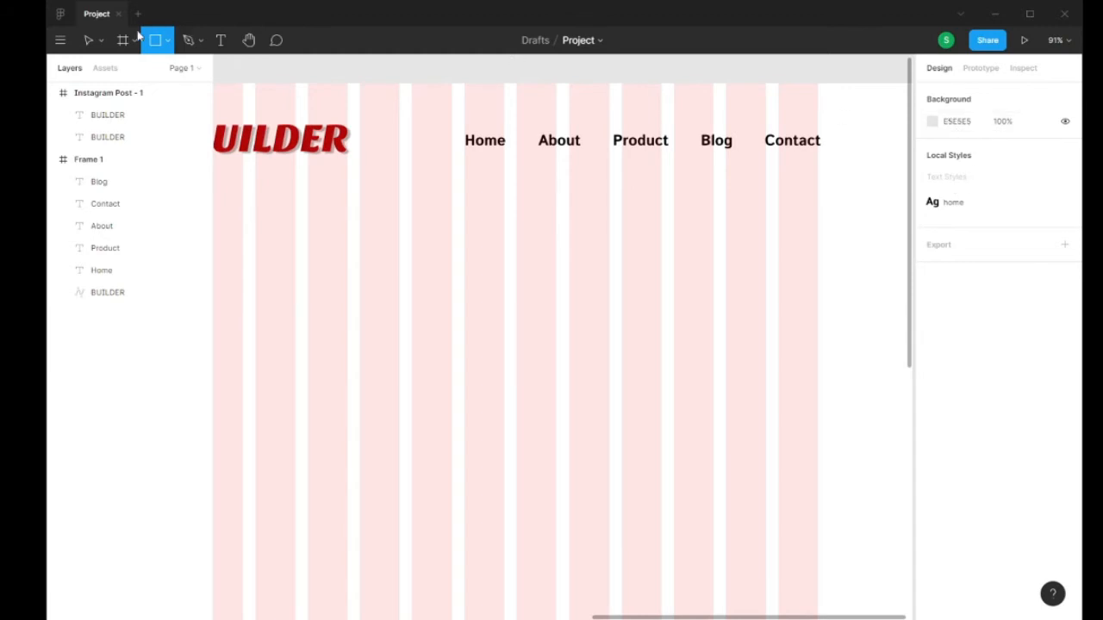
{"action": "left_click", "coordinate": [96, 42]}
{"action": "left_click", "coordinate": [60, 39]}
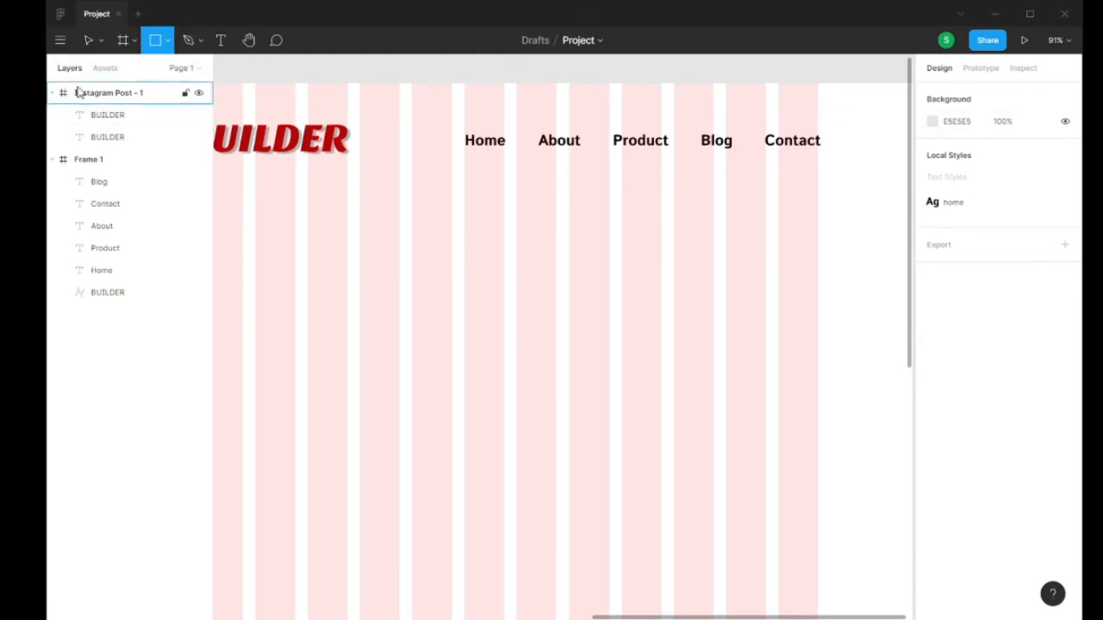
{"action": "left_click", "coordinate": [61, 39]}
{"action": "mouse_move", "coordinate": [123, 227]}
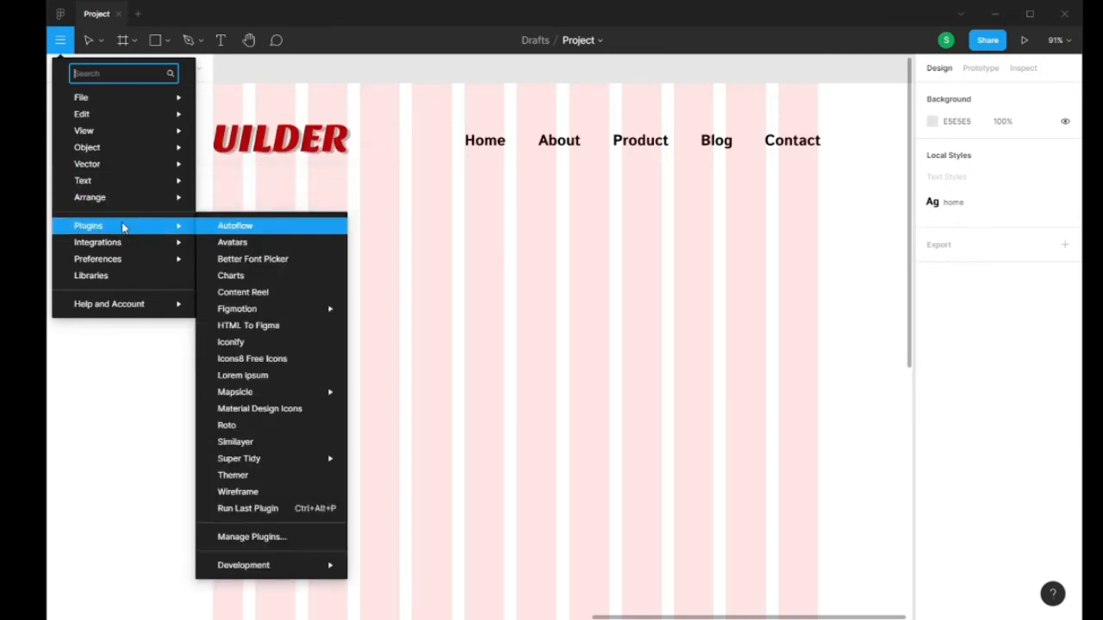
{"action": "mouse_move", "coordinate": [151, 155]}
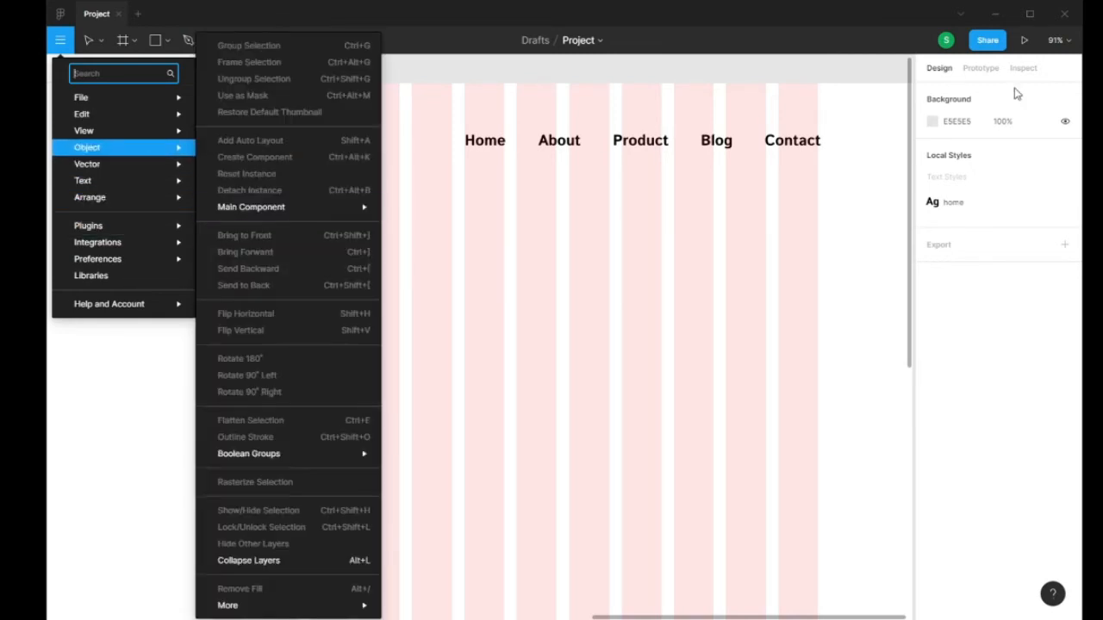
{"action": "left_click", "coordinate": [980, 69]}
{"action": "left_click", "coordinate": [940, 68]}
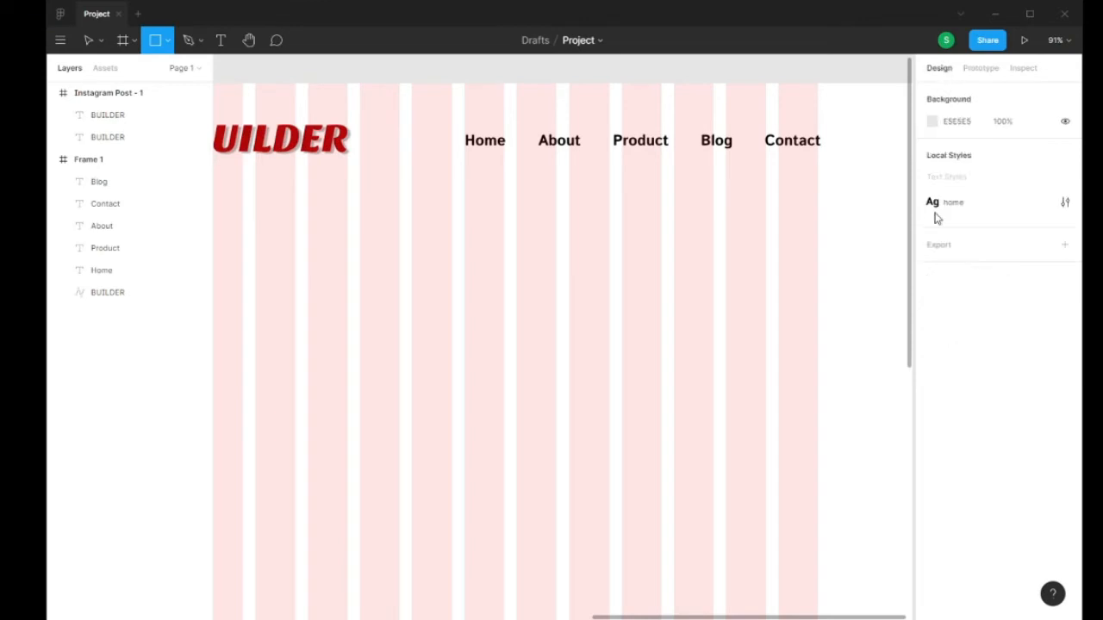
{"action": "left_click", "coordinate": [688, 77]}
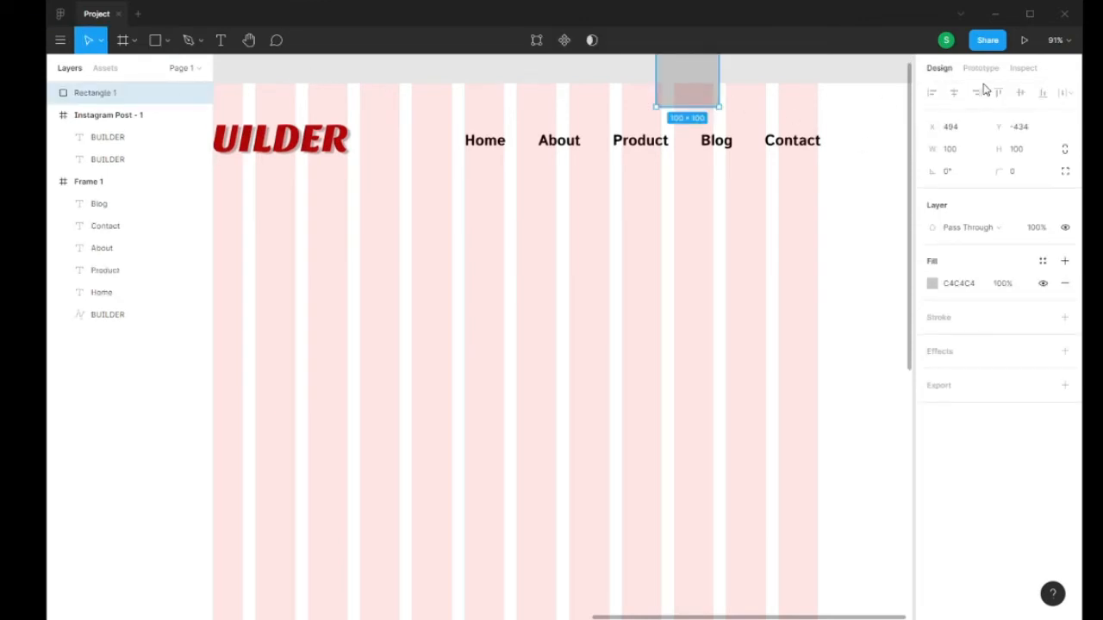
{"action": "key", "text": "Delete"}
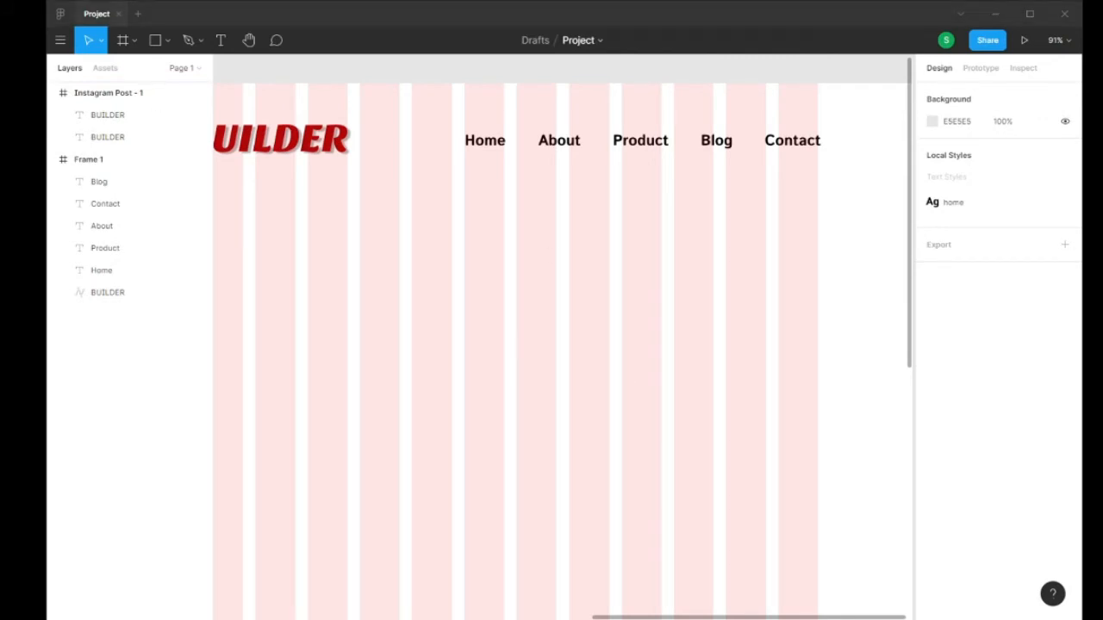
- Run the Icons8 Free Icons plugin with Frame 1 selected
{"action": "right_click", "coordinate": [647, 245]}
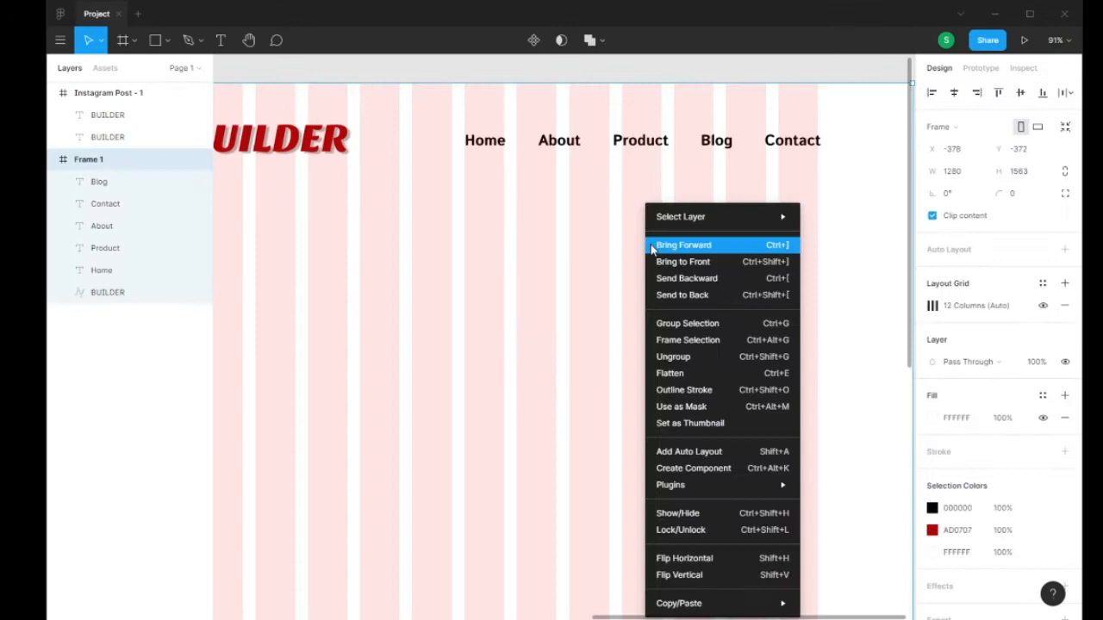
{"action": "left_click", "coordinate": [621, 300]}
{"action": "right_click", "coordinate": [570, 224]}
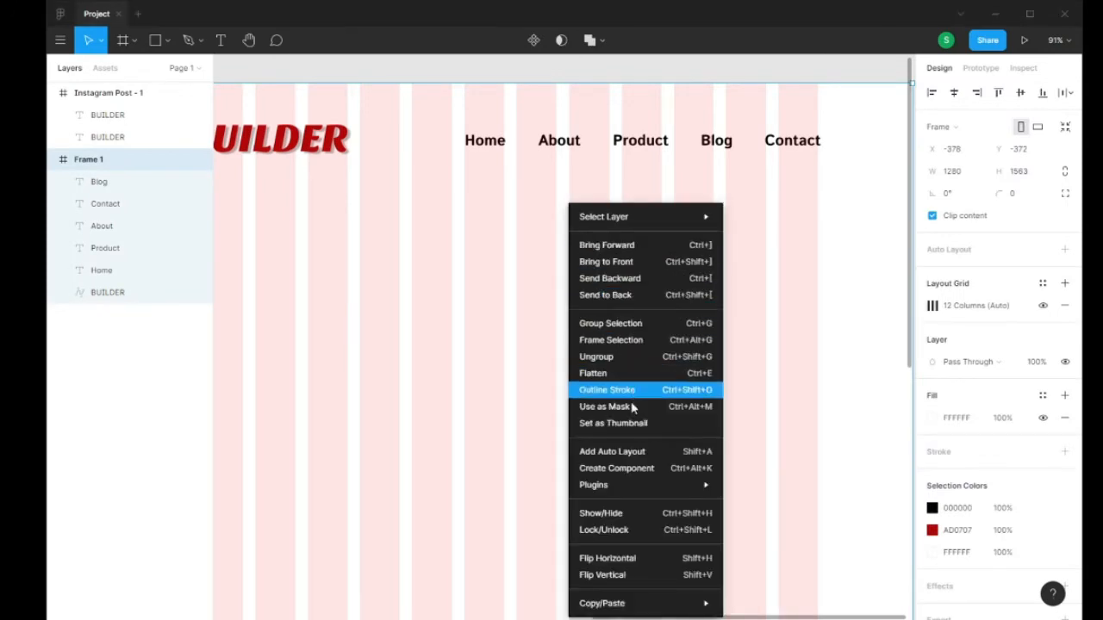
{"action": "key", "text": "alt+Tab"}
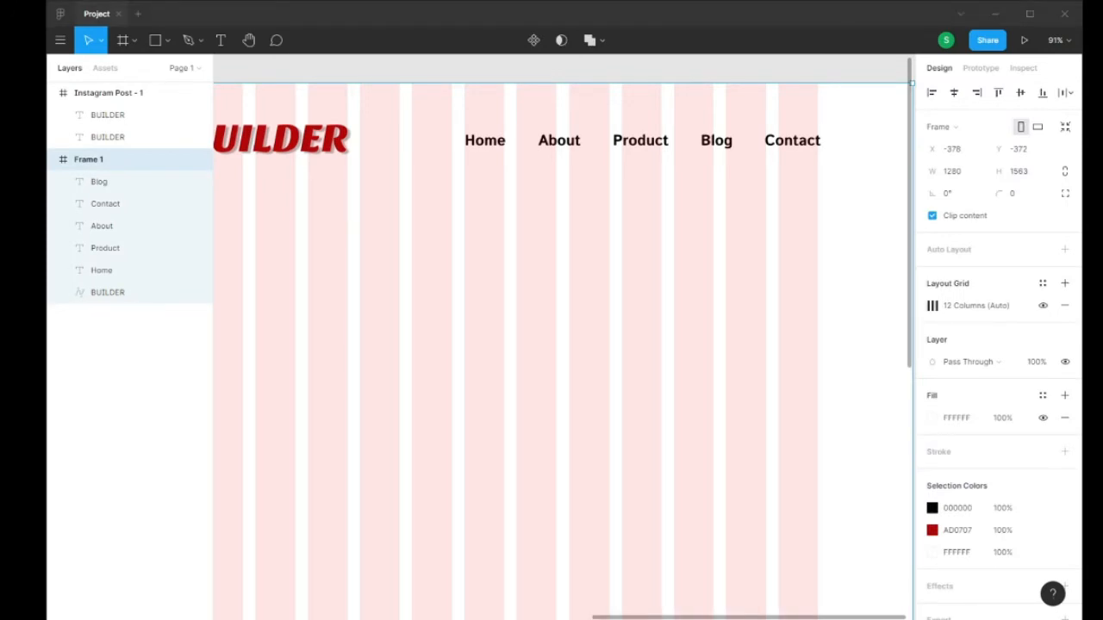
{"action": "right_click", "coordinate": [539, 206]}
{"action": "mouse_move", "coordinate": [627, 487]}
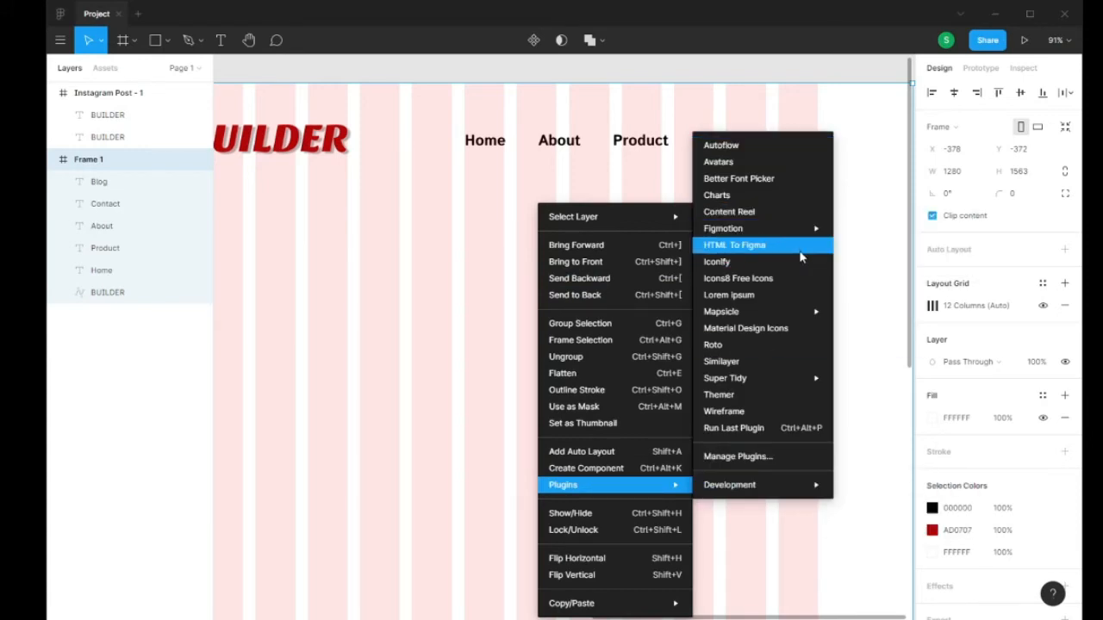
{"action": "left_click", "coordinate": [801, 279]}
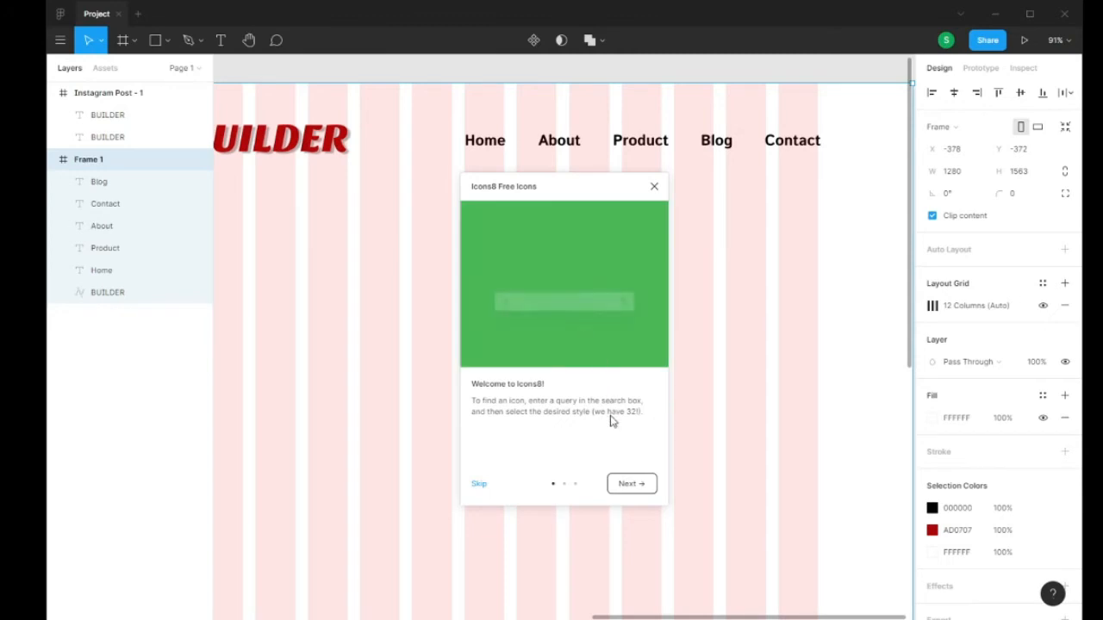
- Skip the plugin introduction, search the icons for facebook and place the round Facebook icon just above the Blog text
{"action": "left_click", "coordinate": [629, 485]}
{"action": "left_click", "coordinate": [632, 485]}
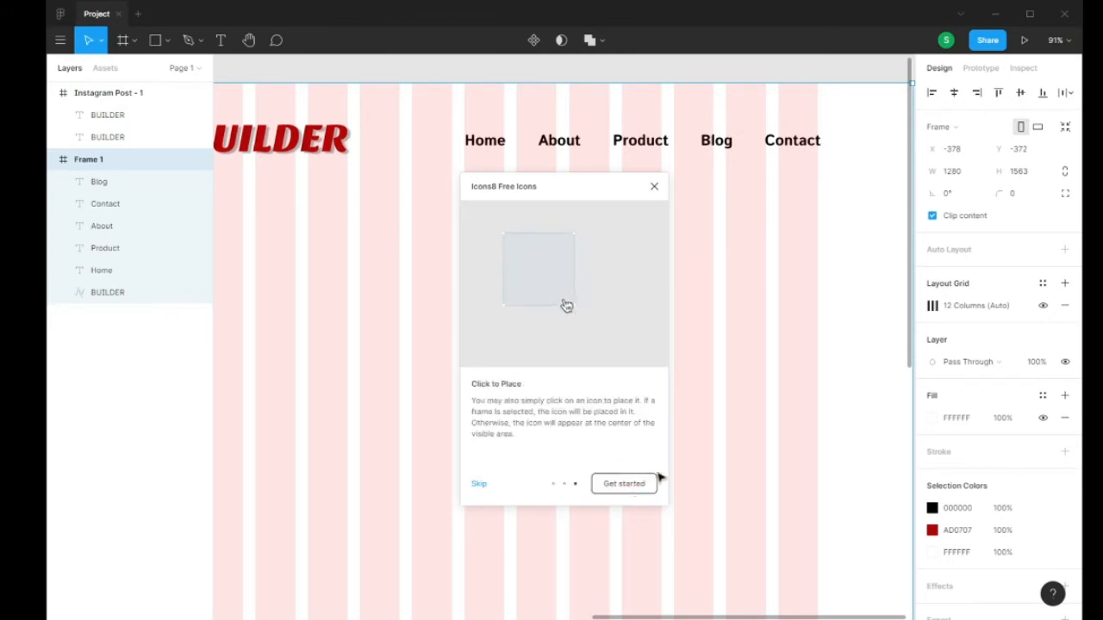
{"action": "left_click", "coordinate": [479, 485]}
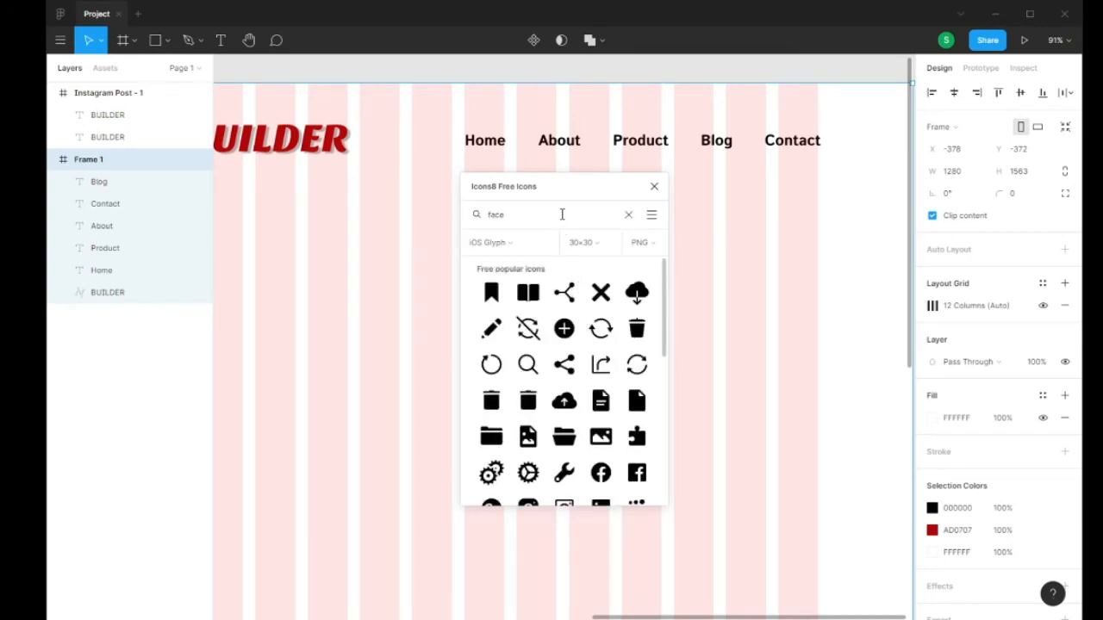
{"action": "key", "text": "Return"}
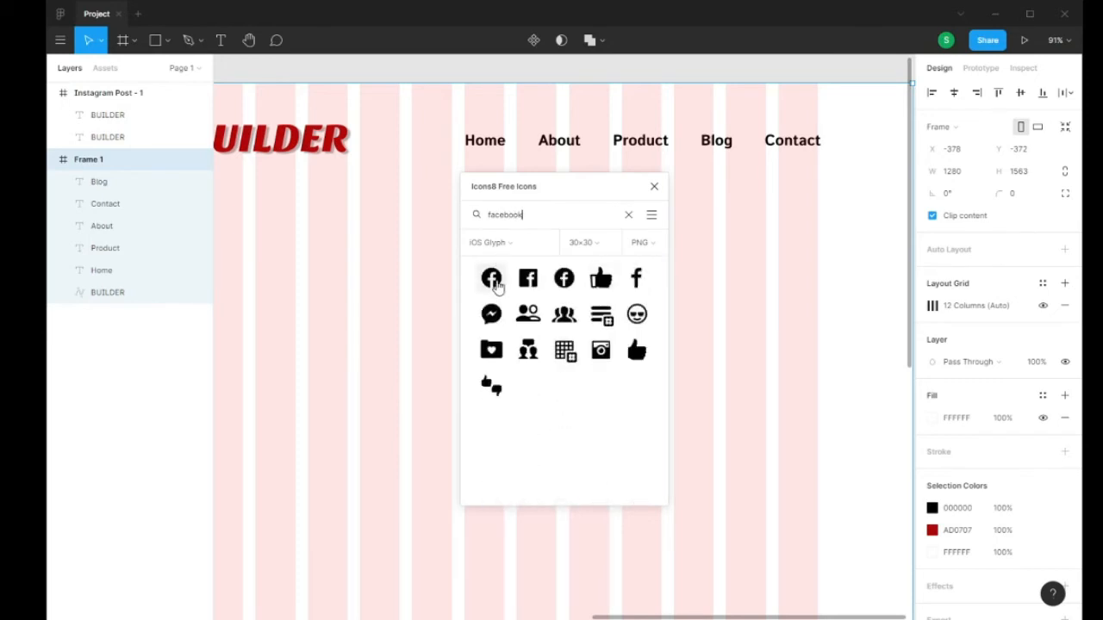
{"action": "left_click_drag", "start_coordinate": [497, 287], "coordinate": [709, 135]}
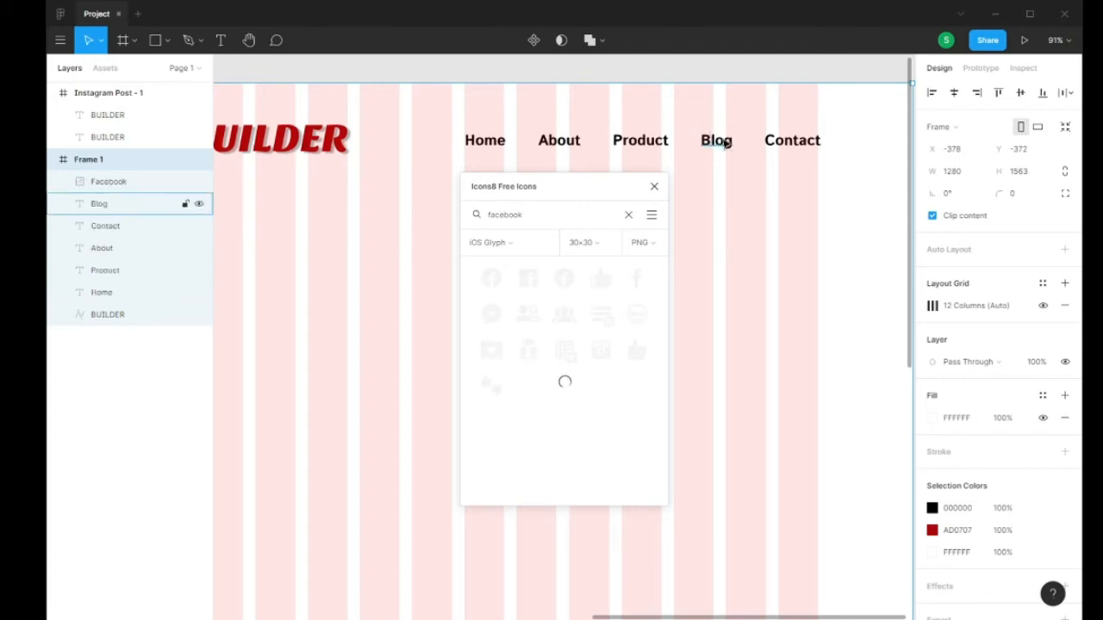
{"action": "scroll", "coordinate": [709, 204], "scroll_direction": "up", "scroll_amount": 1}
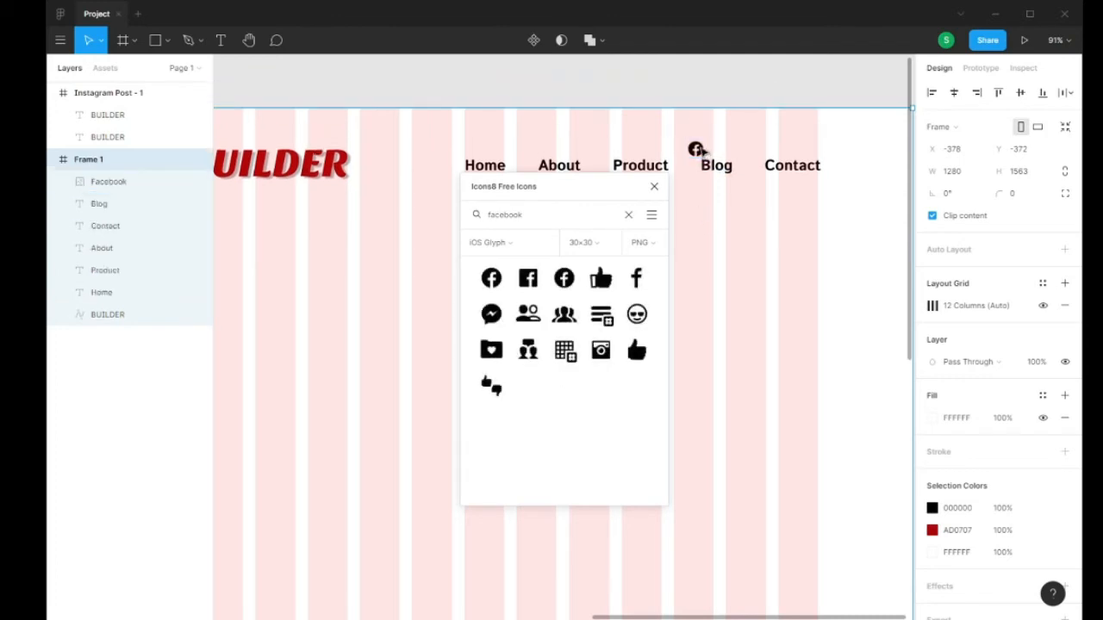
{"action": "mouse_move", "coordinate": [700, 151]}
{"action": "left_mouse_down"}
{"action": "mouse_move", "coordinate": [721, 130]}
{"action": "mouse_move", "coordinate": [702, 131]}
{"action": "left_mouse_up"}
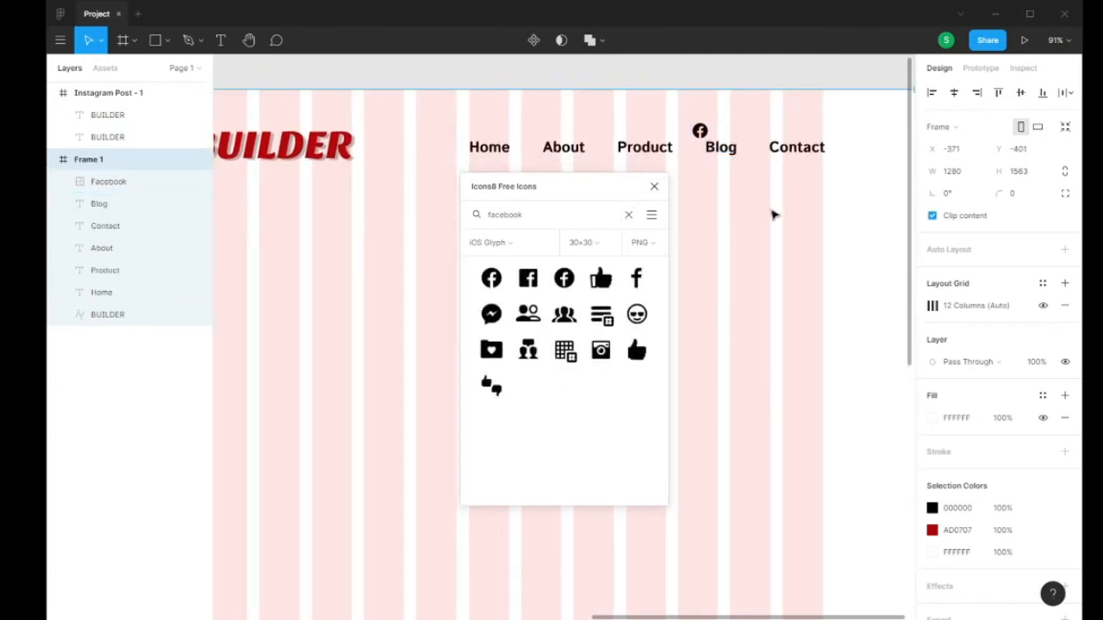
- Search the icons for twitter and instagram, placing the circled Twitter icon above Blog and the Instagram icon beside Contact
{"action": "double_click", "coordinate": [543, 214]}
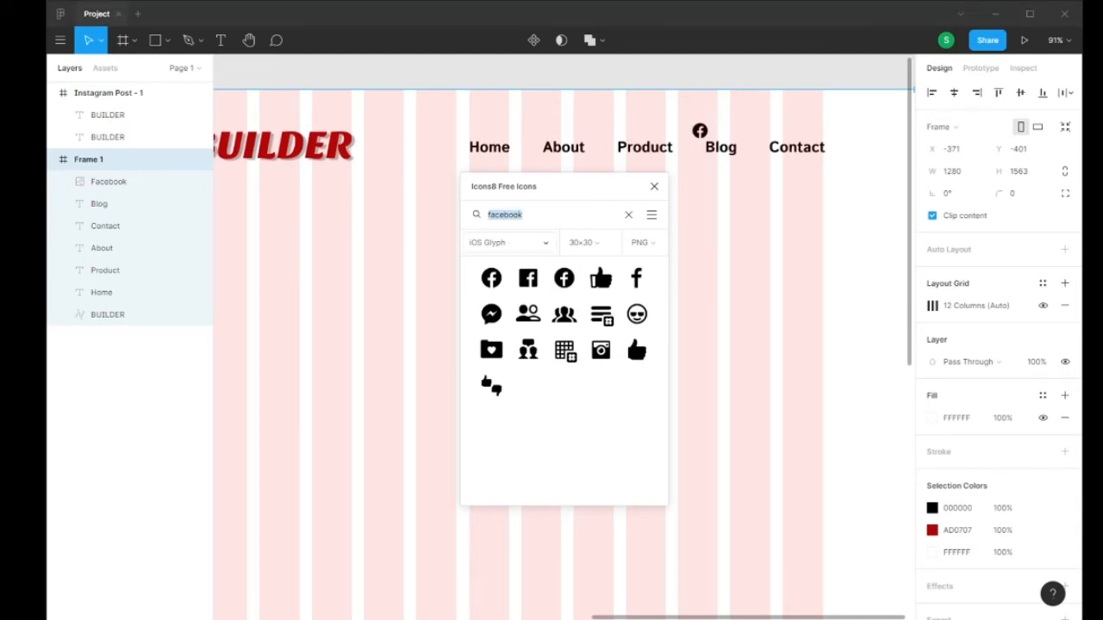
{"action": "left_click", "coordinate": [556, 218]}
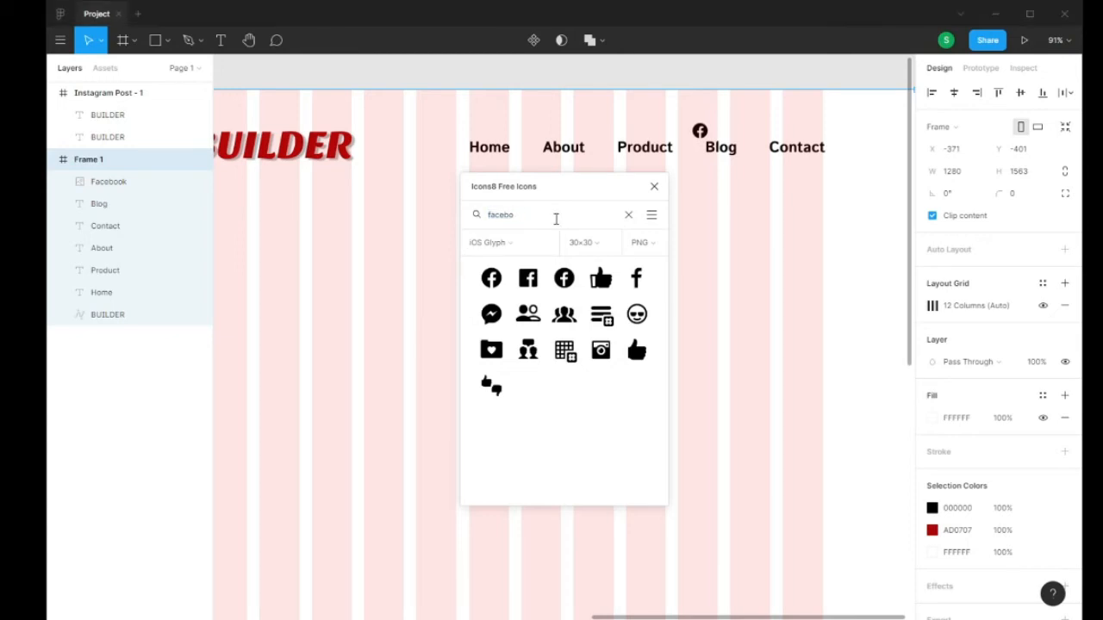
{"action": "type", "text": "twitter"}
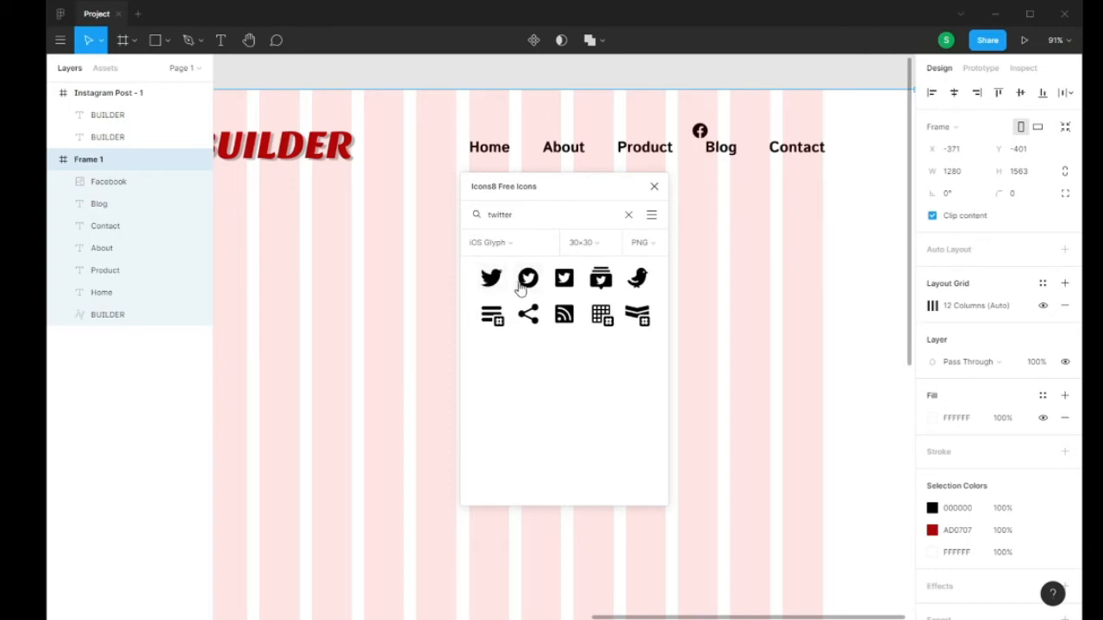
{"action": "left_click_drag", "start_coordinate": [520, 290], "coordinate": [734, 141]}
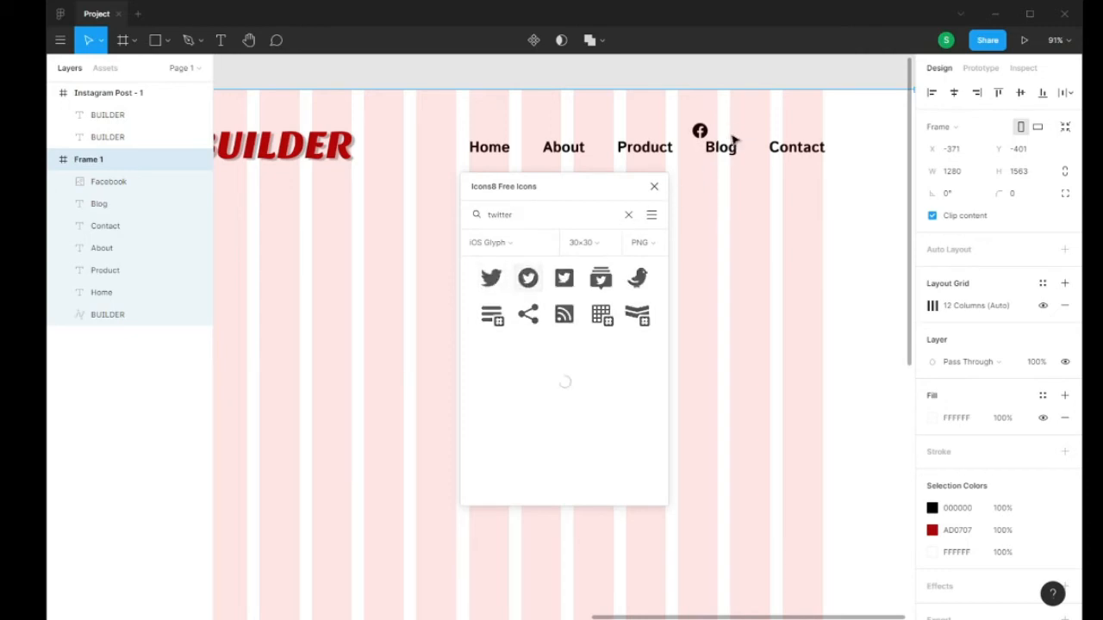
{"action": "left_click", "coordinate": [534, 212]}
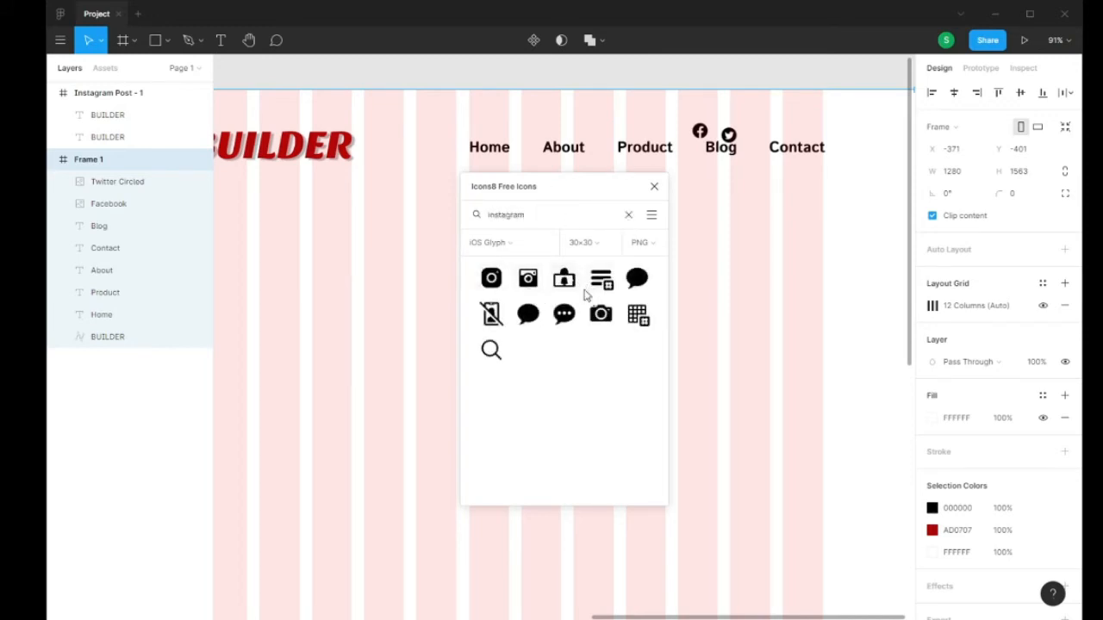
{"action": "left_click_drag", "start_coordinate": [492, 278], "coordinate": [770, 147]}
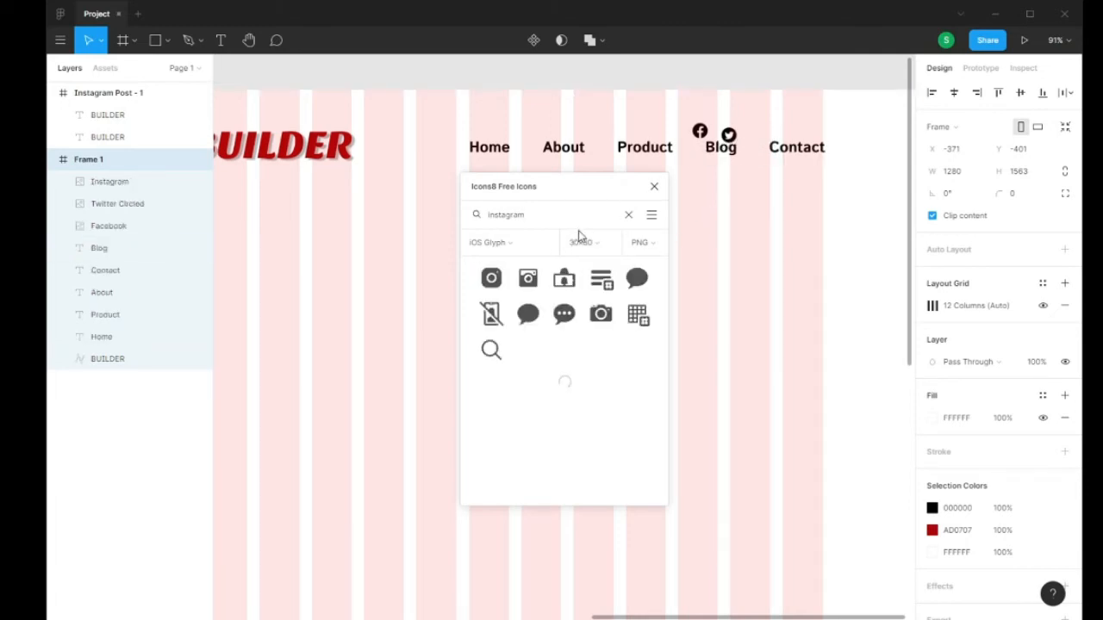
- Search the icons for search, place the plain magnifier icon below the Contact text and close the Icons8 plugin
{"action": "left_click", "coordinate": [542, 216]}
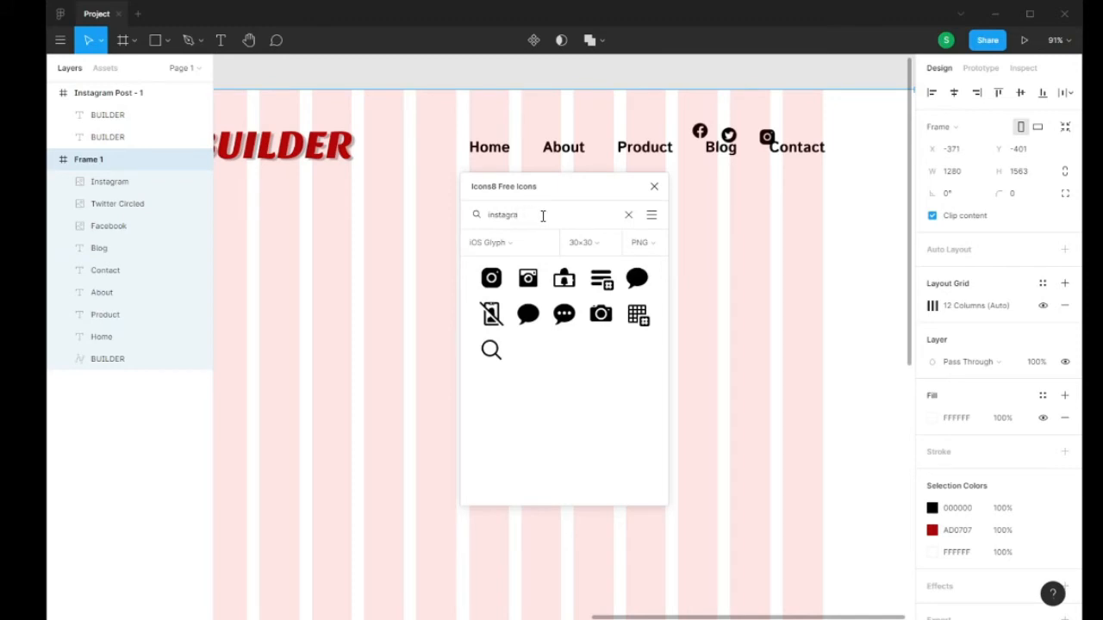
{"action": "key", "text": "BackSpace"}
{"action": "key", "text": "BackSpace"}
{"action": "left_click", "coordinate": [517, 243]}
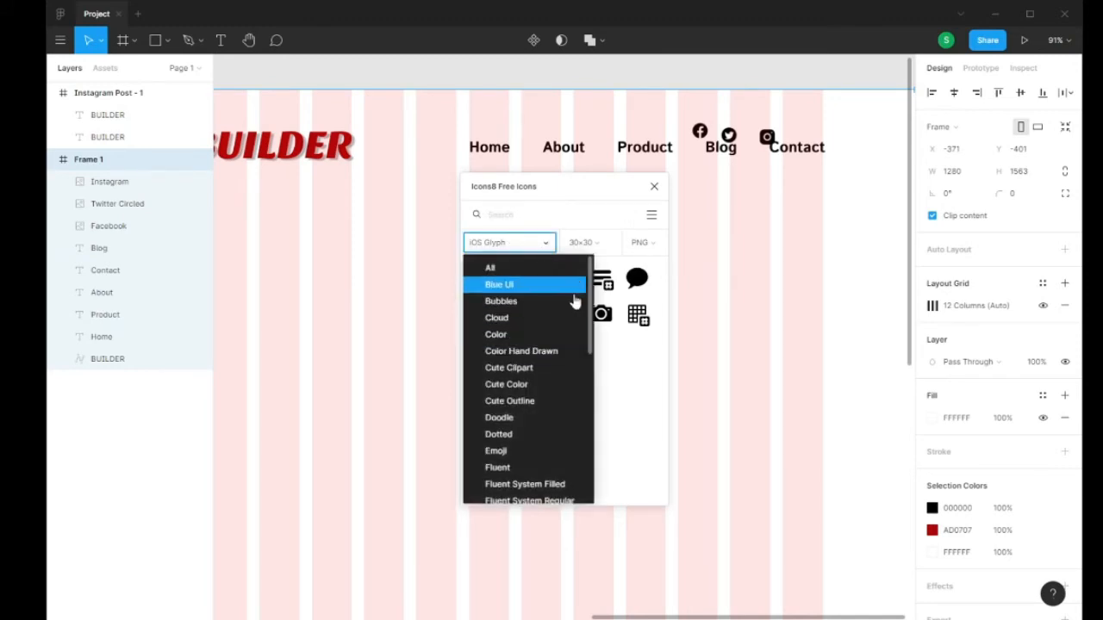
{"action": "scroll", "coordinate": [573, 310], "scroll_direction": "down", "scroll_amount": 8}
{"action": "scroll", "coordinate": [573, 318], "scroll_direction": "up", "scroll_amount": 10}
{"action": "left_click", "coordinate": [521, 214]}
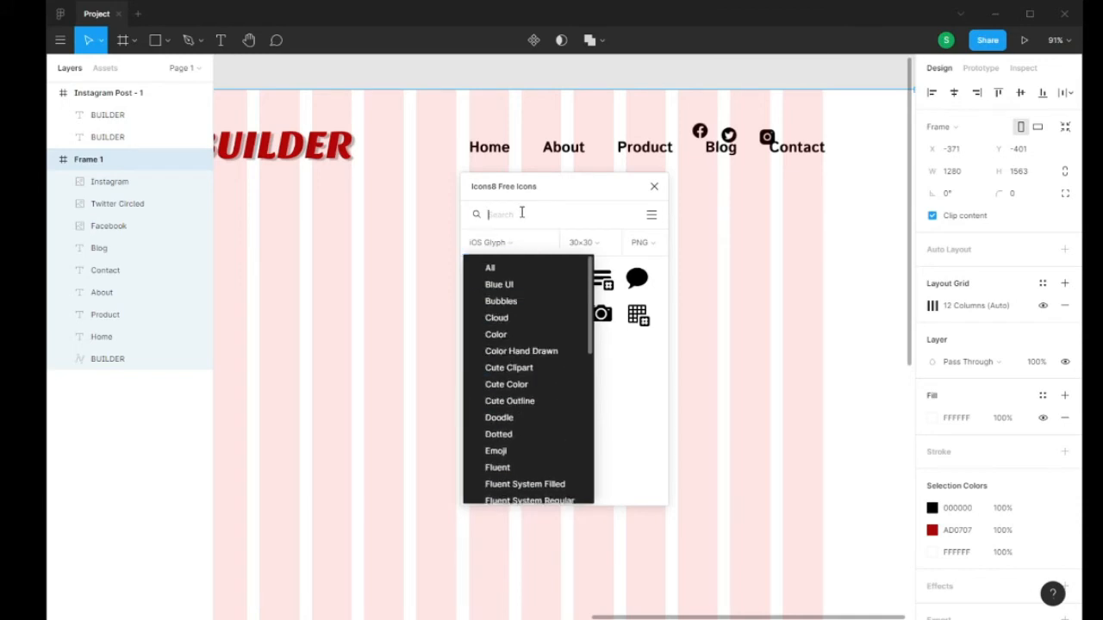
{"action": "type", "text": "search"}
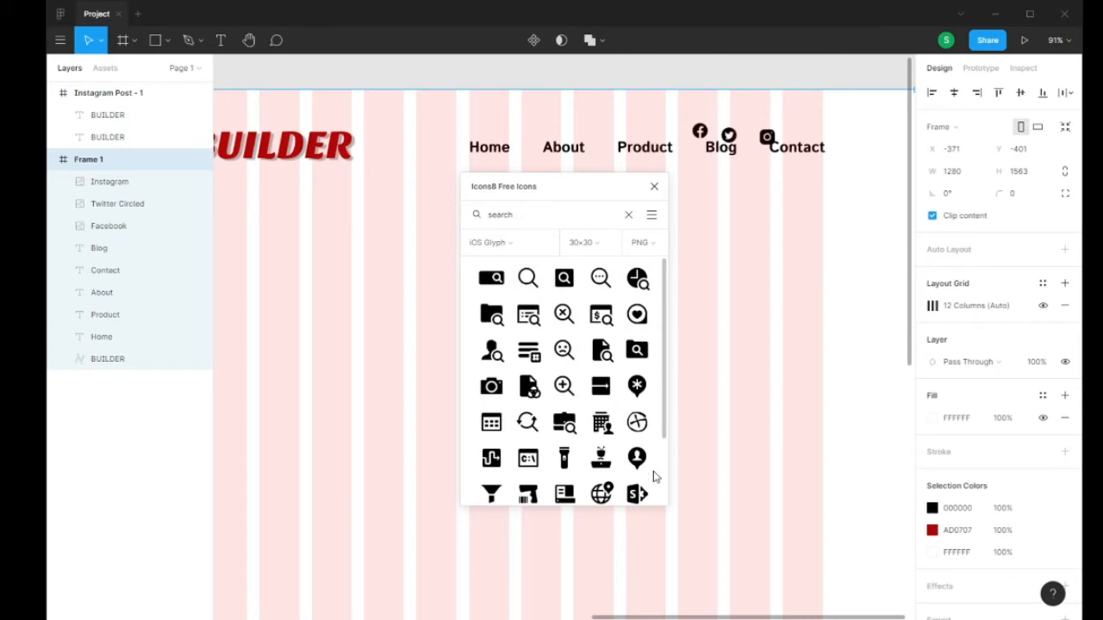
{"action": "scroll", "coordinate": [564, 380], "scroll_direction": "down", "scroll_amount": 3}
{"action": "scroll", "coordinate": [564, 380], "scroll_direction": "up", "scroll_amount": 3}
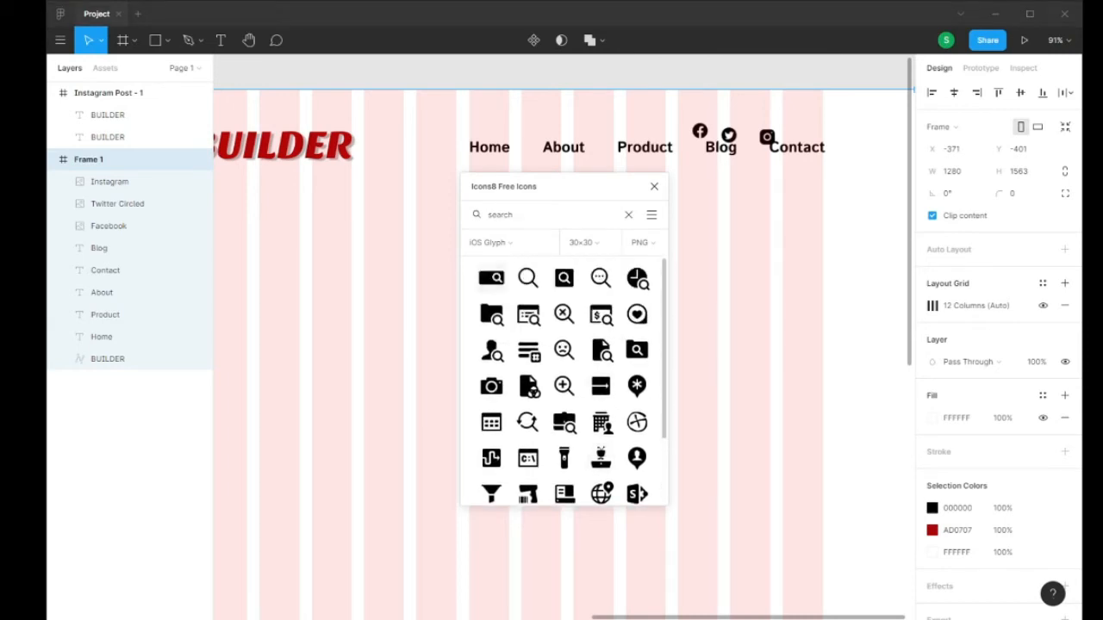
{"action": "left_click_drag", "start_coordinate": [528, 276], "coordinate": [787, 231]}
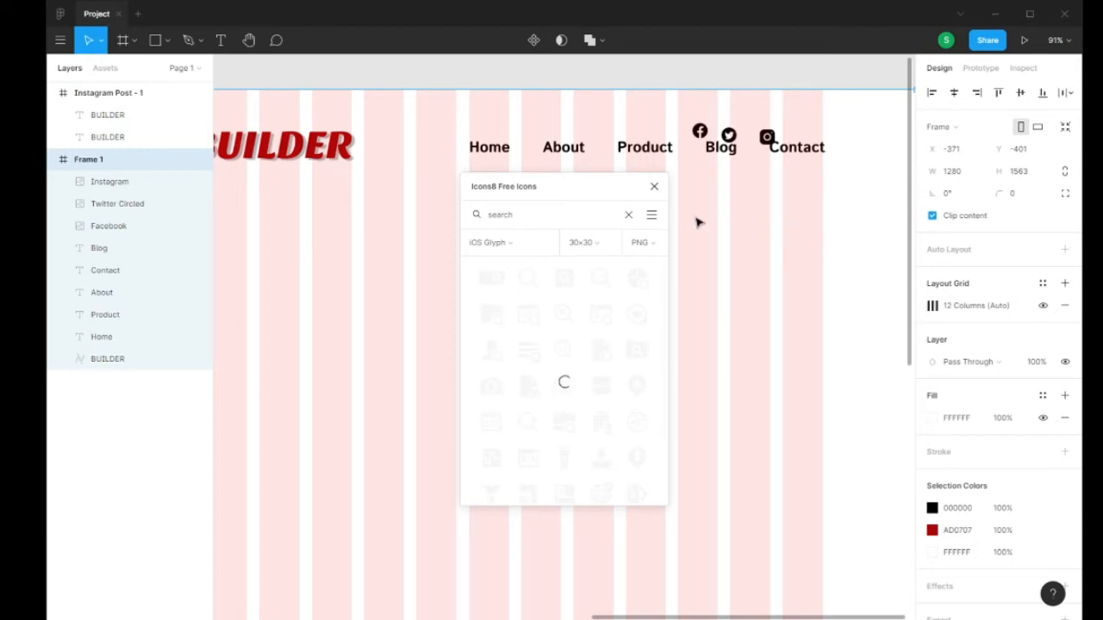
{"action": "left_click", "coordinate": [655, 189]}
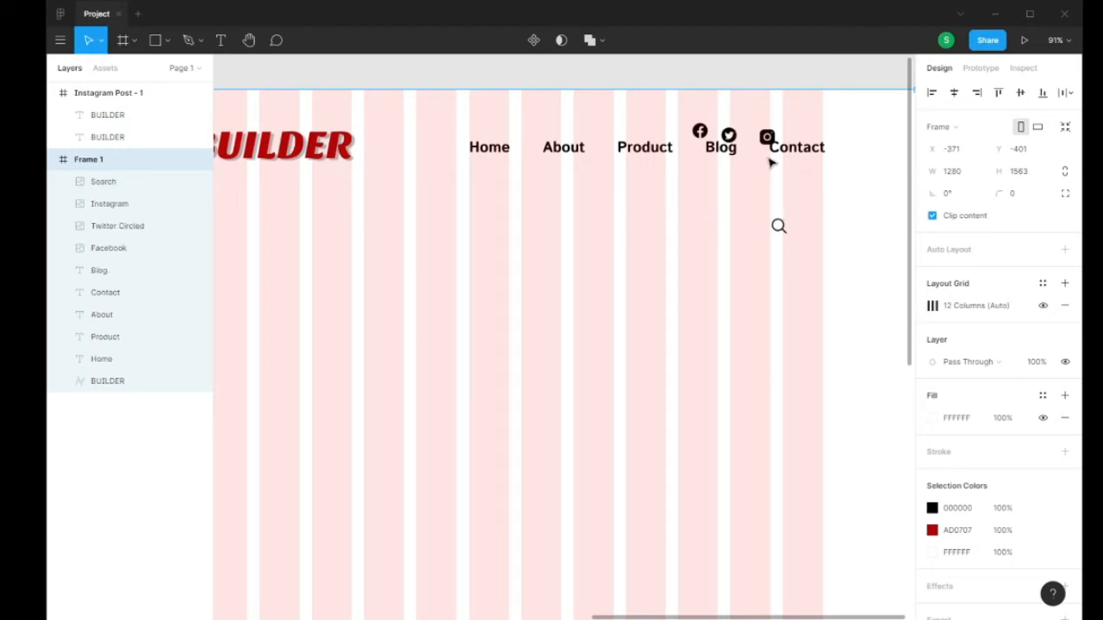
- Examine how the four placed icons sit relative to the navigation texts and the edge of the frame
{"action": "scroll", "coordinate": [867, 261], "scroll_direction": "up", "scroll_amount": 5}
{"action": "scroll", "coordinate": [805, 345], "scroll_direction": "down", "scroll_amount": 3}
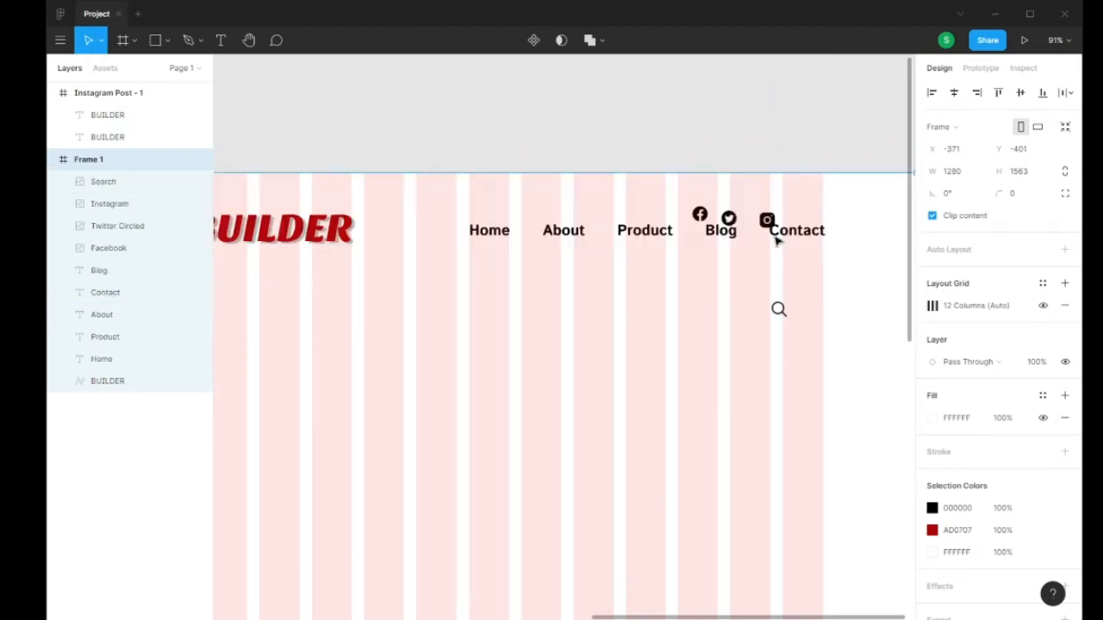
{"action": "scroll", "coordinate": [780, 243], "scroll_direction": "up", "scroll_amount": 1}
{"action": "scroll", "coordinate": [804, 253], "scroll_direction": "up", "scroll_amount": 3}
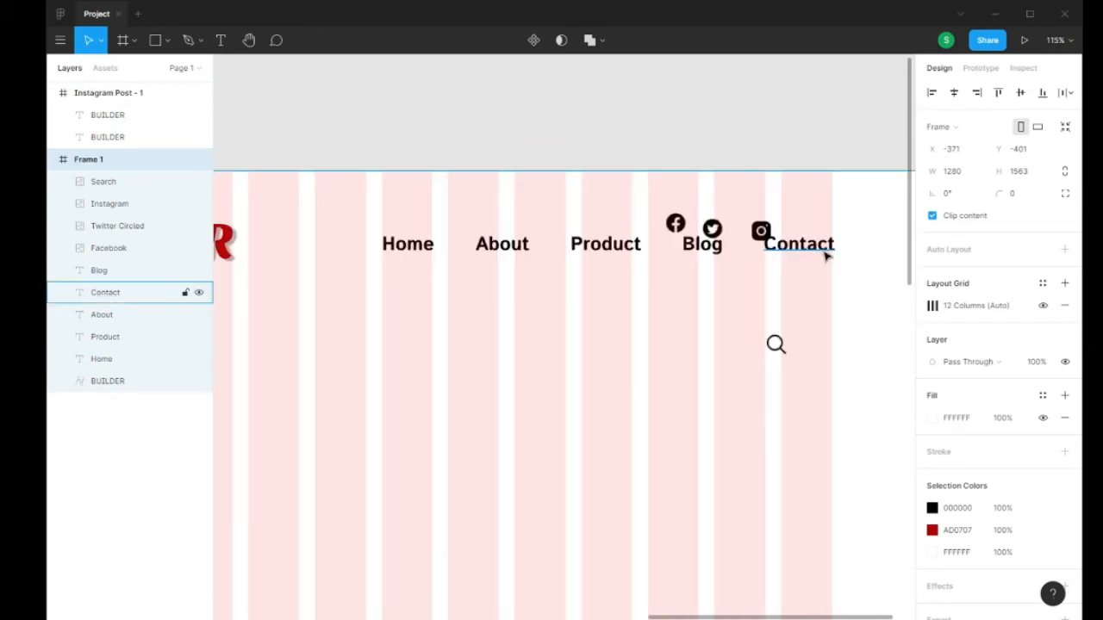
{"action": "scroll", "coordinate": [836, 258], "scroll_direction": "down", "scroll_amount": 5}
{"action": "scroll", "coordinate": [853, 268], "scroll_direction": "up", "scroll_amount": 3}
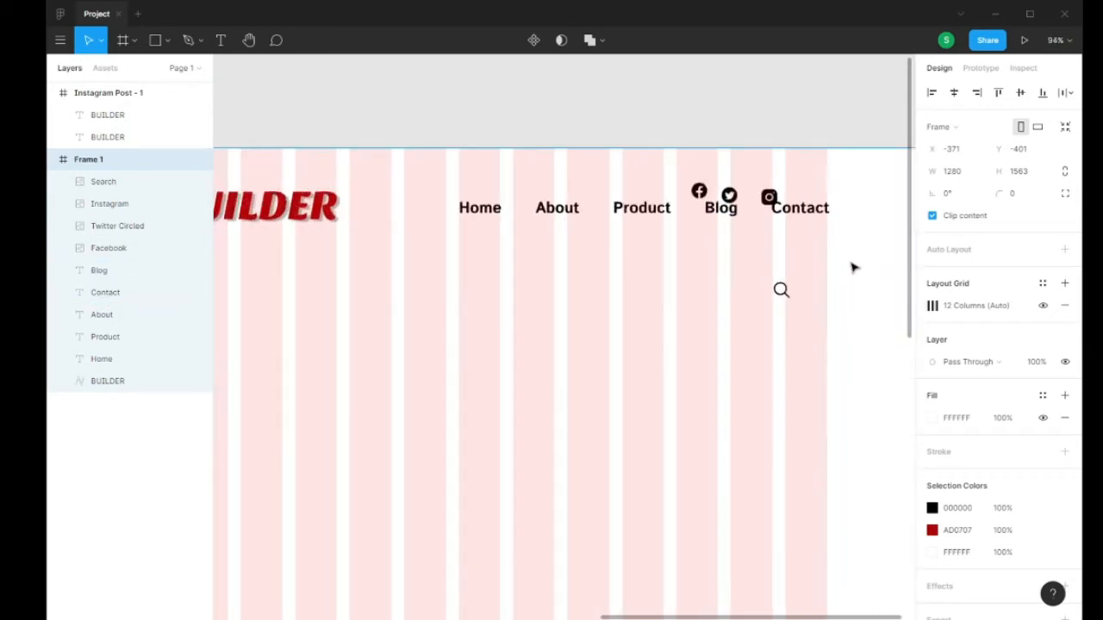
{"action": "scroll", "coordinate": [844, 239], "scroll_direction": "up", "scroll_amount": 3}
{"action": "scroll", "coordinate": [657, 167], "scroll_direction": "down", "scroll_amount": 2}
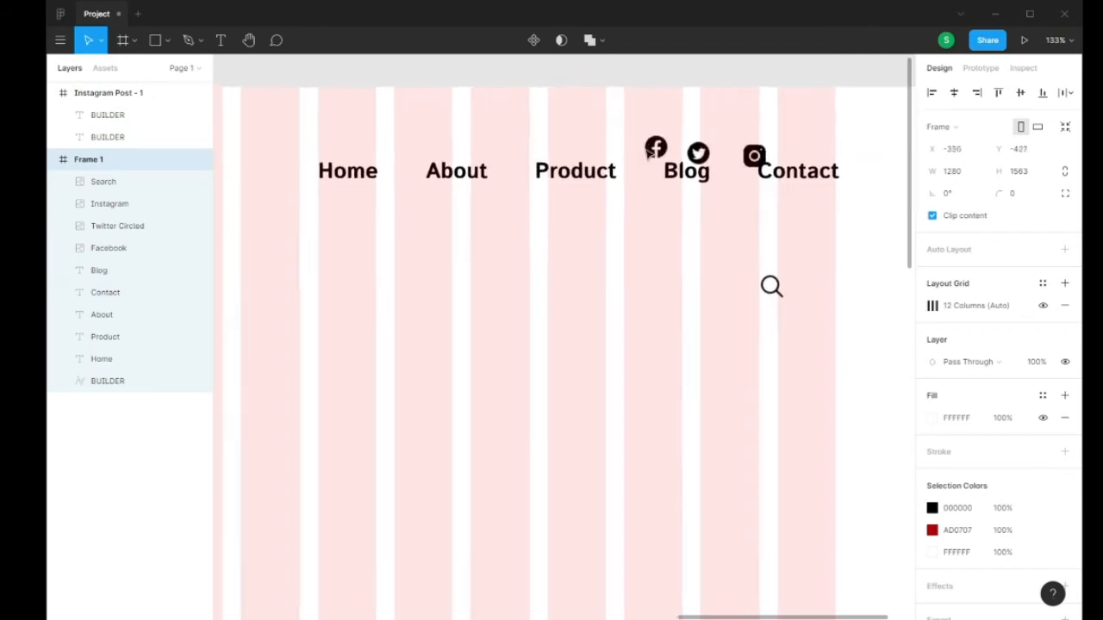
{"action": "scroll", "coordinate": [675, 166], "scroll_direction": "down", "scroll_amount": 2}
{"action": "scroll", "coordinate": [689, 155], "scroll_direction": "down", "scroll_amount": 3}
{"action": "scroll", "coordinate": [714, 173], "scroll_direction": "up", "scroll_amount": 5}
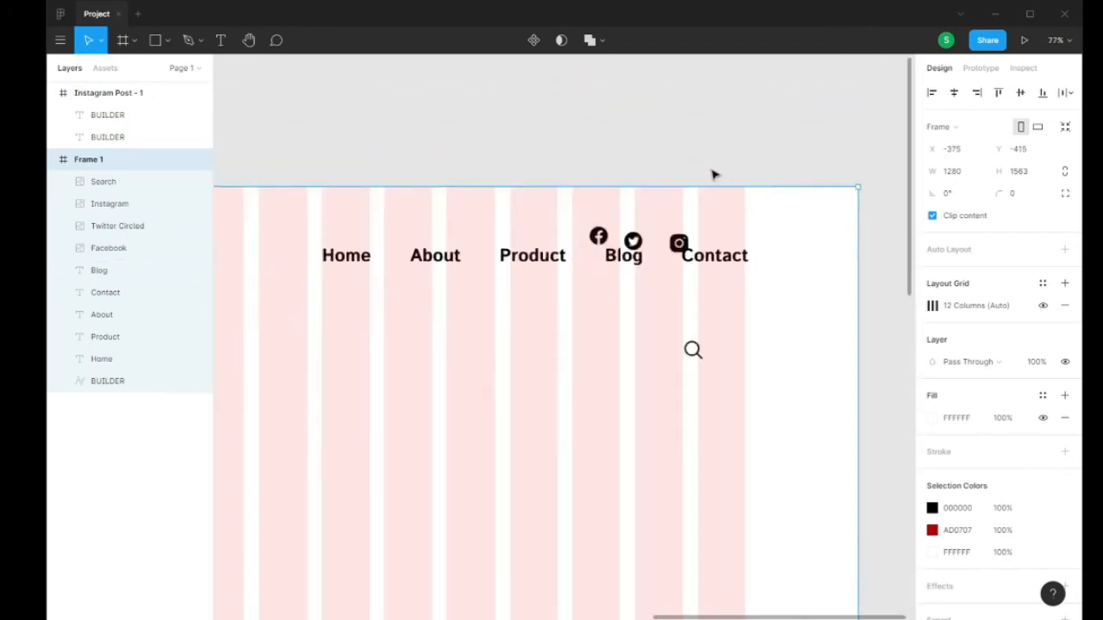
- Move the Facebook icon above the Contact text near the frame's upper edge, at about X 1061, Y 13
{"action": "left_click", "coordinate": [549, 270]}
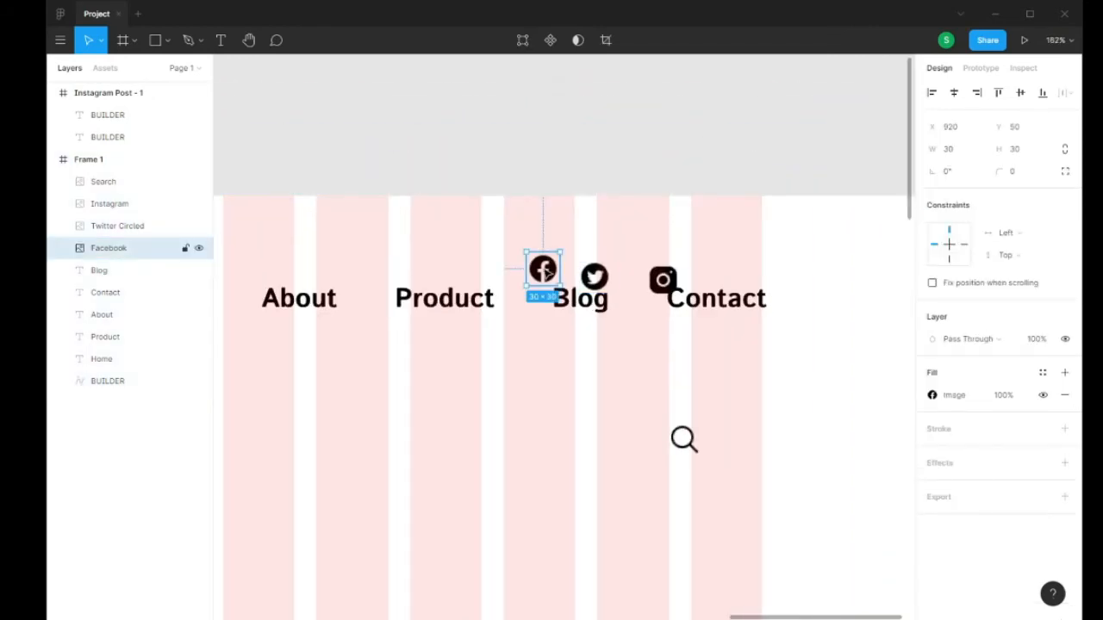
{"action": "left_click_drag", "start_coordinate": [546, 272], "coordinate": [774, 236]}
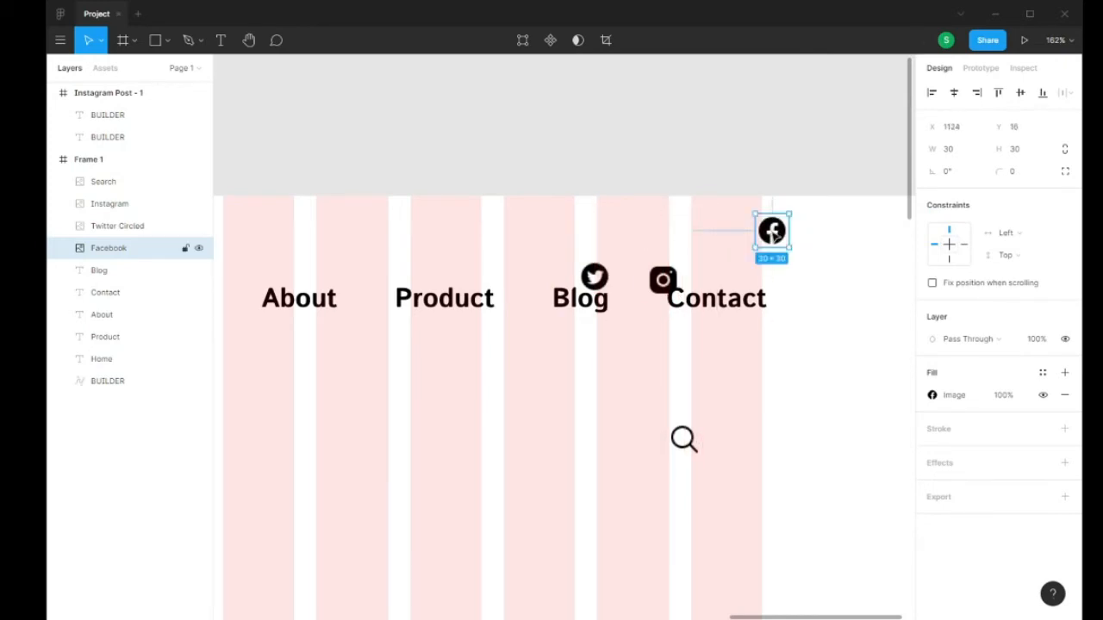
{"action": "scroll", "coordinate": [775, 239], "scroll_direction": "down", "scroll_amount": 3}
{"action": "scroll", "coordinate": [776, 239], "scroll_direction": "up", "scroll_amount": 3}
{"action": "scroll", "coordinate": [775, 236], "scroll_direction": "down", "scroll_amount": 5}
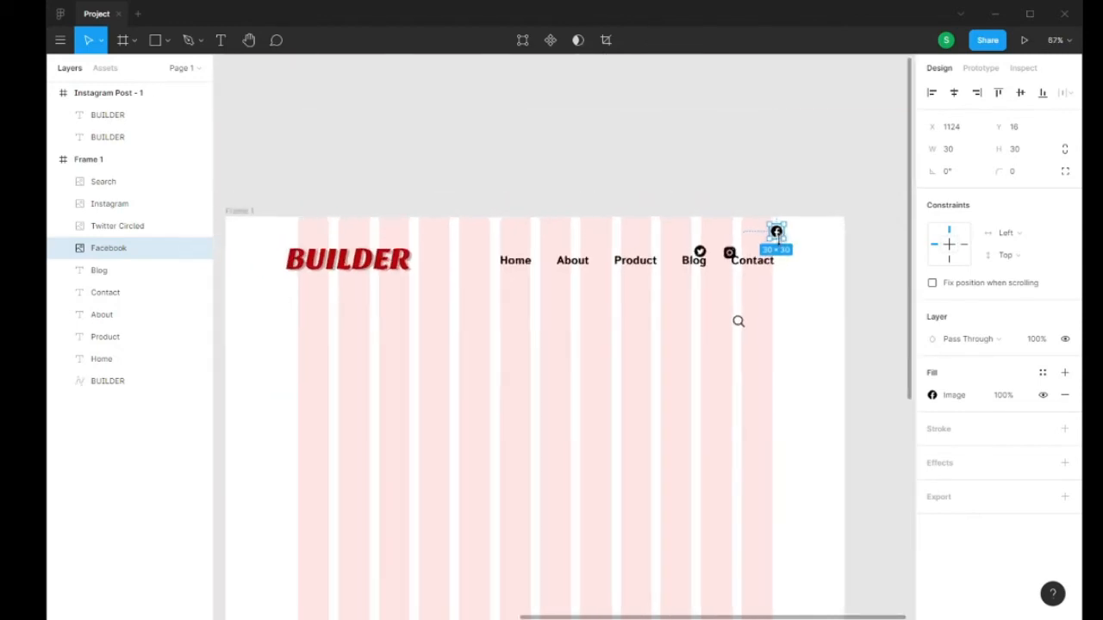
{"action": "scroll", "coordinate": [776, 232], "scroll_direction": "up", "scroll_amount": 3}
{"action": "left_click_drag", "start_coordinate": [775, 230], "coordinate": [737, 229]}
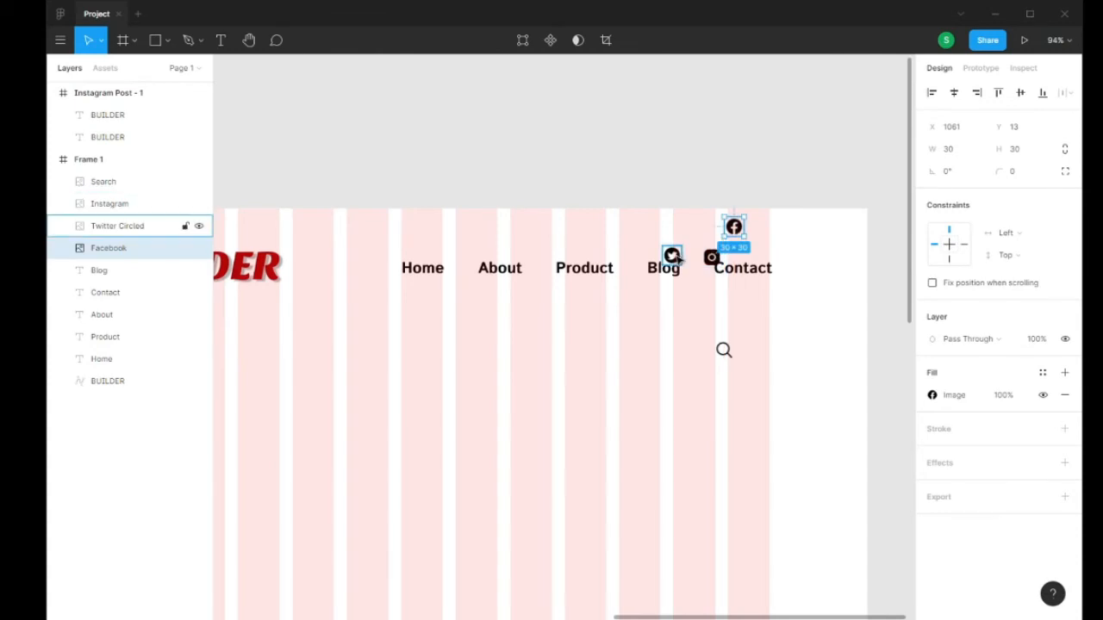
- Line up the Twitter and Instagram icons in a row directly after the Facebook icon above Contact
{"action": "left_click_drag", "start_coordinate": [673, 258], "coordinate": [756, 230]}
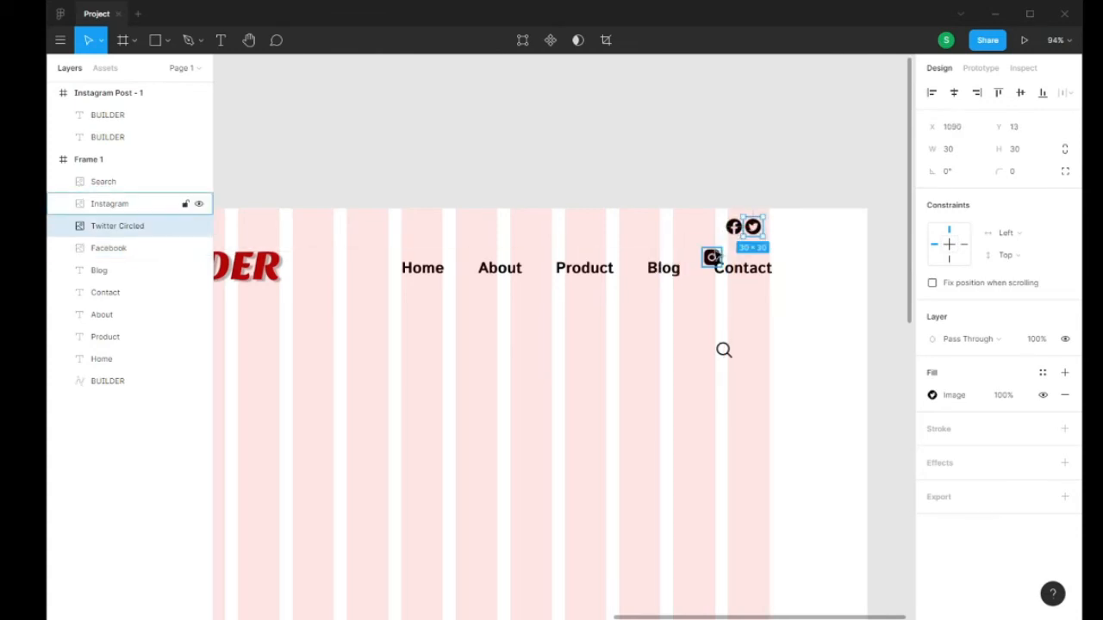
{"action": "left_click_drag", "start_coordinate": [711, 257], "coordinate": [775, 227]}
{"action": "left_click", "coordinate": [796, 284]}
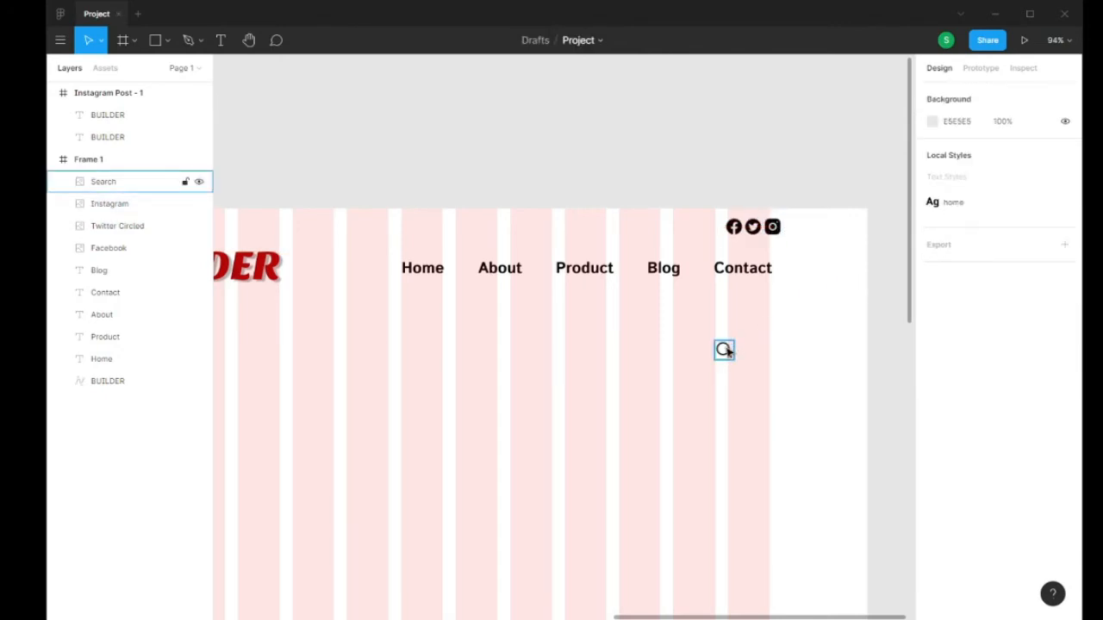
- Move the search icon directly after the Contact text, vertically aligned with the navigation row
{"action": "left_click_drag", "start_coordinate": [727, 352], "coordinate": [757, 366]}
{"action": "scroll", "coordinate": [470, 300], "scroll_direction": "down", "scroll_amount": 3}
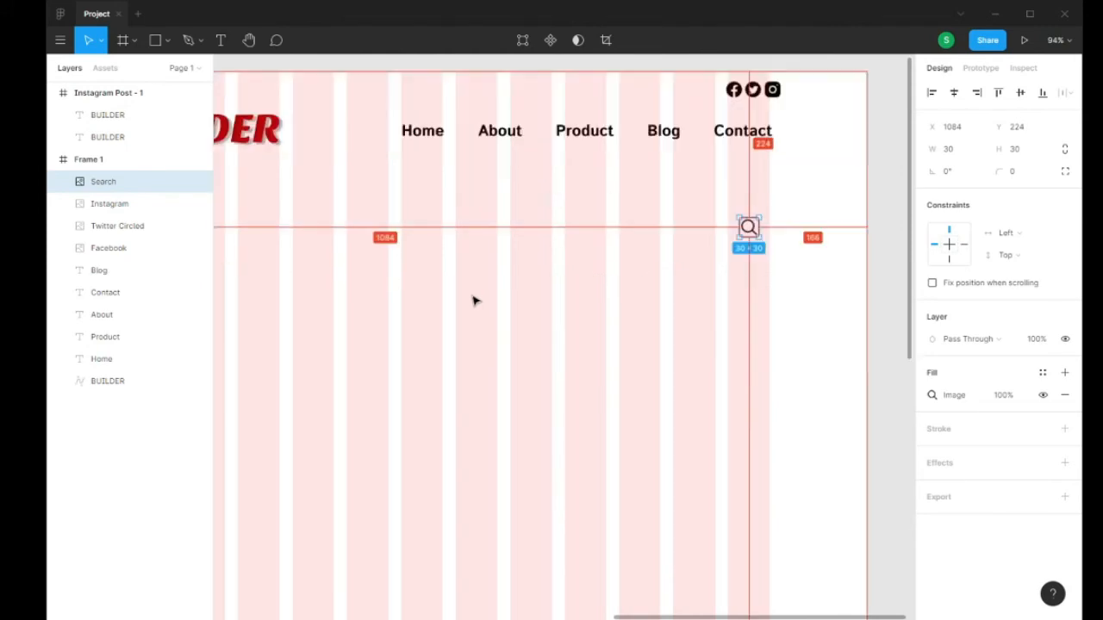
{"action": "scroll", "coordinate": [475, 301], "scroll_direction": "up", "scroll_amount": 3}
{"action": "mouse_move", "coordinate": [739, 231]}
{"action": "left_mouse_down"}
{"action": "mouse_move", "coordinate": [687, 231]}
{"action": "mouse_move", "coordinate": [741, 230]}
{"action": "left_mouse_up"}
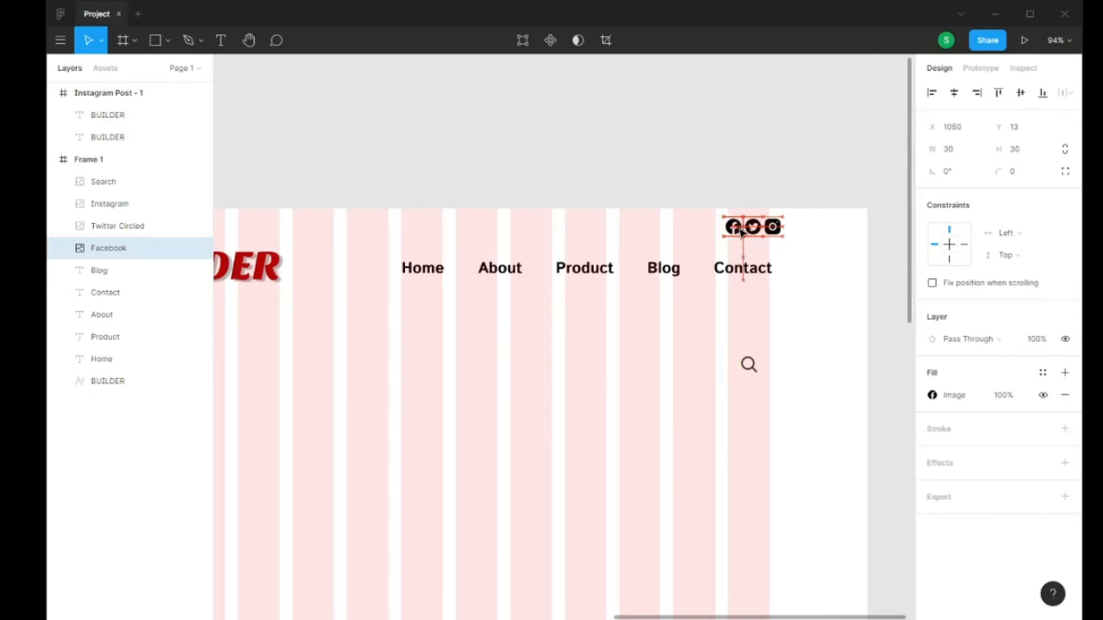
{"action": "left_click", "coordinate": [825, 264]}
{"action": "left_click_drag", "start_coordinate": [748, 364], "coordinate": [792, 271]}
- Shift the row of three social icons rightward so the Instagram icon sits above the search icon, and check the whole header
{"action": "left_click_drag", "start_coordinate": [776, 231], "coordinate": [753, 228]}
{"action": "left_click", "coordinate": [826, 267]}
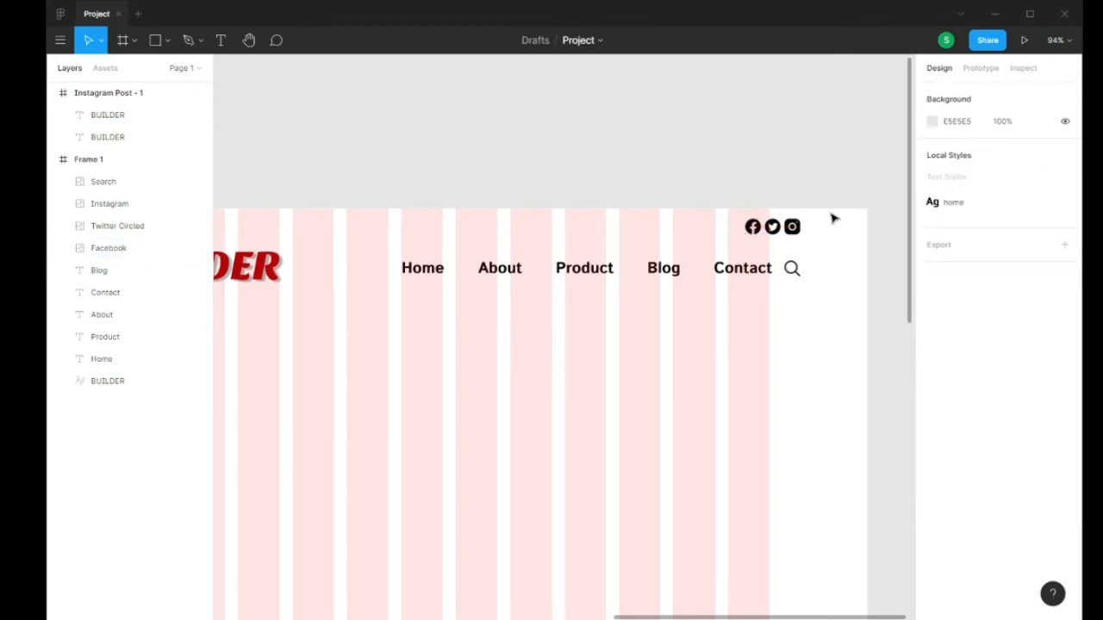
{"action": "scroll", "coordinate": [821, 252], "scroll_direction": "down", "scroll_amount": 4}
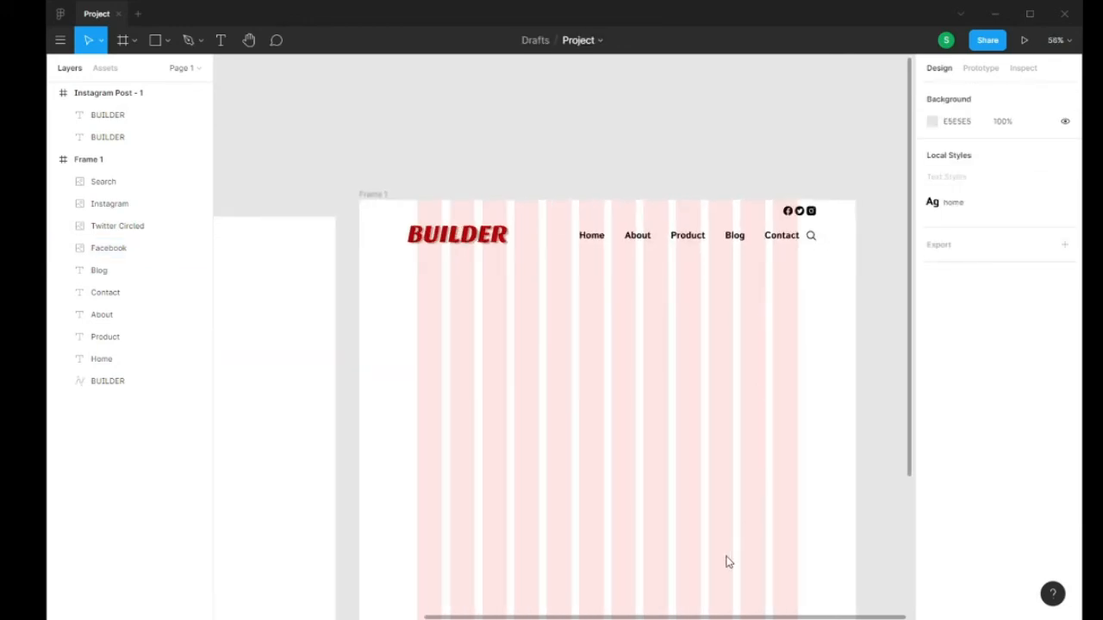
{"action": "scroll", "coordinate": [732, 448], "scroll_direction": "up", "scroll_amount": 2}
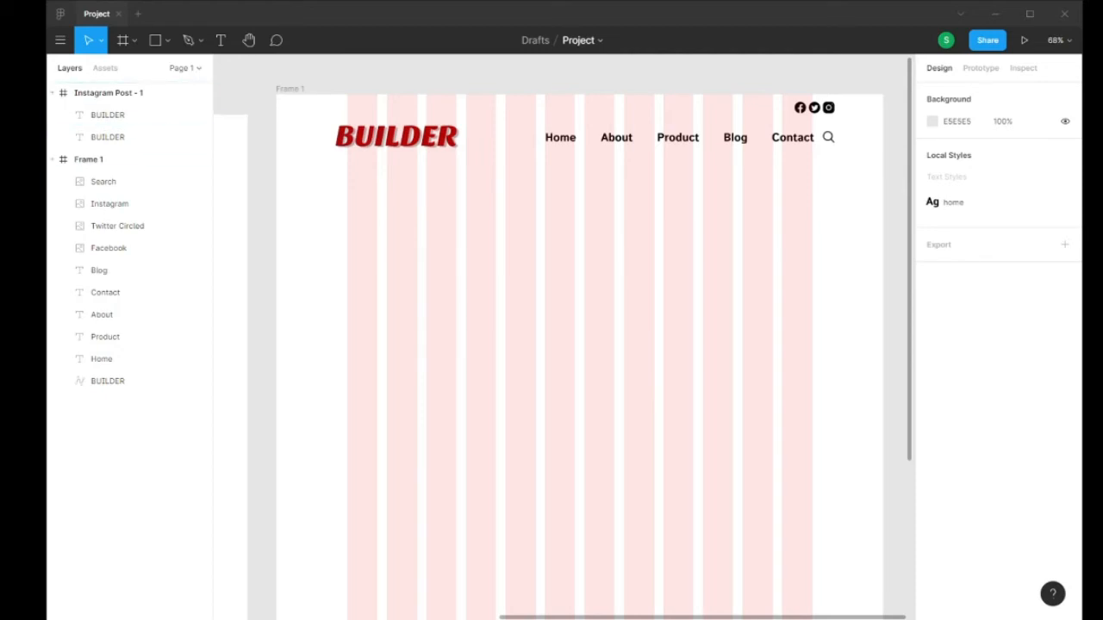
- Draw a rectangle about 1280 × 486 across the full width of Frame 1, directly beneath the header at about Y 150
{"action": "left_click", "coordinate": [168, 41]}
{"action": "left_click", "coordinate": [170, 72]}
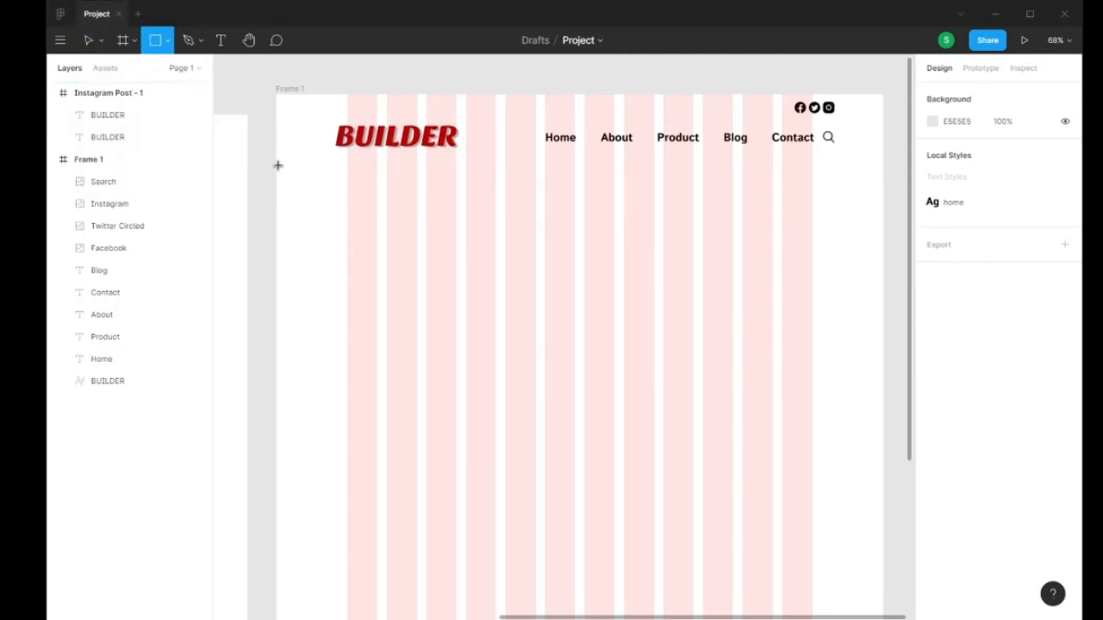
{"action": "left_click_drag", "start_coordinate": [274, 166], "coordinate": [886, 398]}
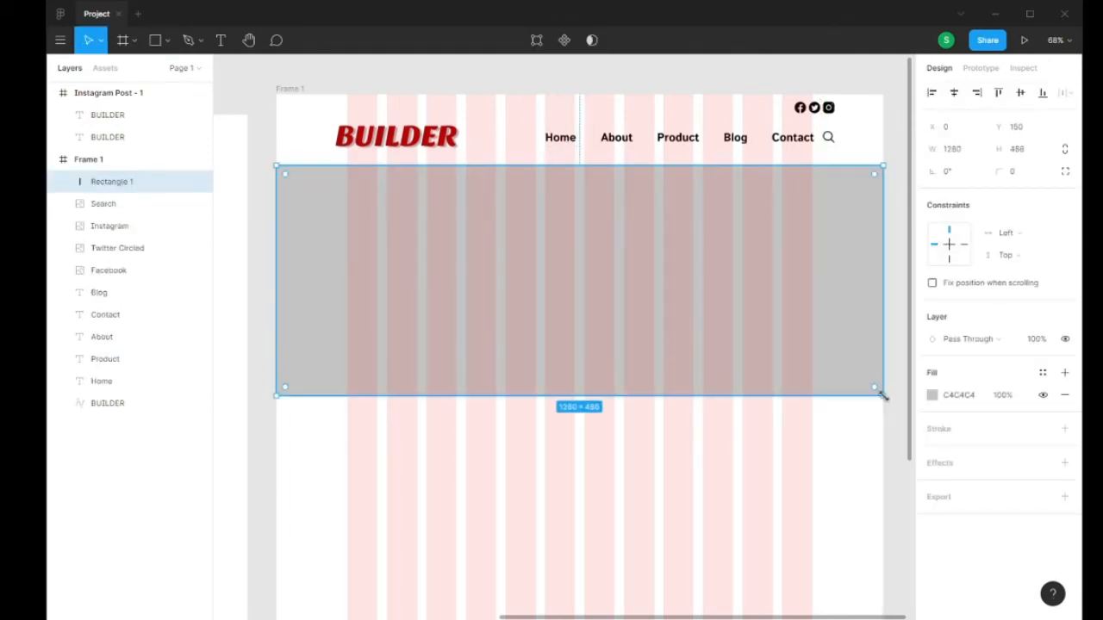
- Check the plugins available for the rectangle and open plugin management
{"action": "right_click", "coordinate": [627, 241]}
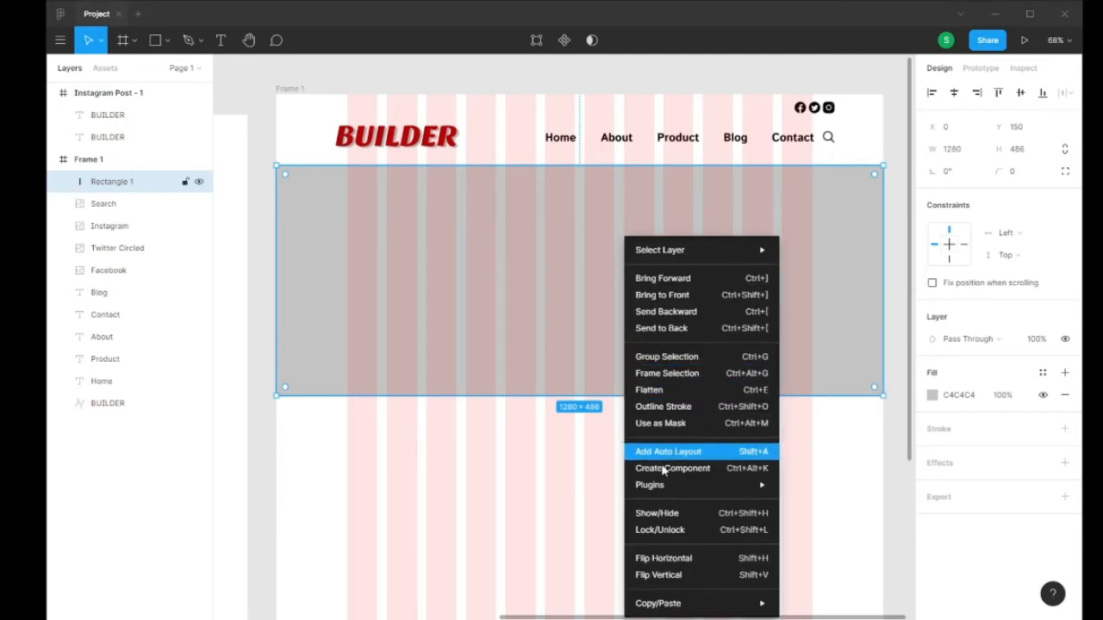
{"action": "left_click", "coordinate": [601, 466]}
{"action": "right_click", "coordinate": [586, 250]}
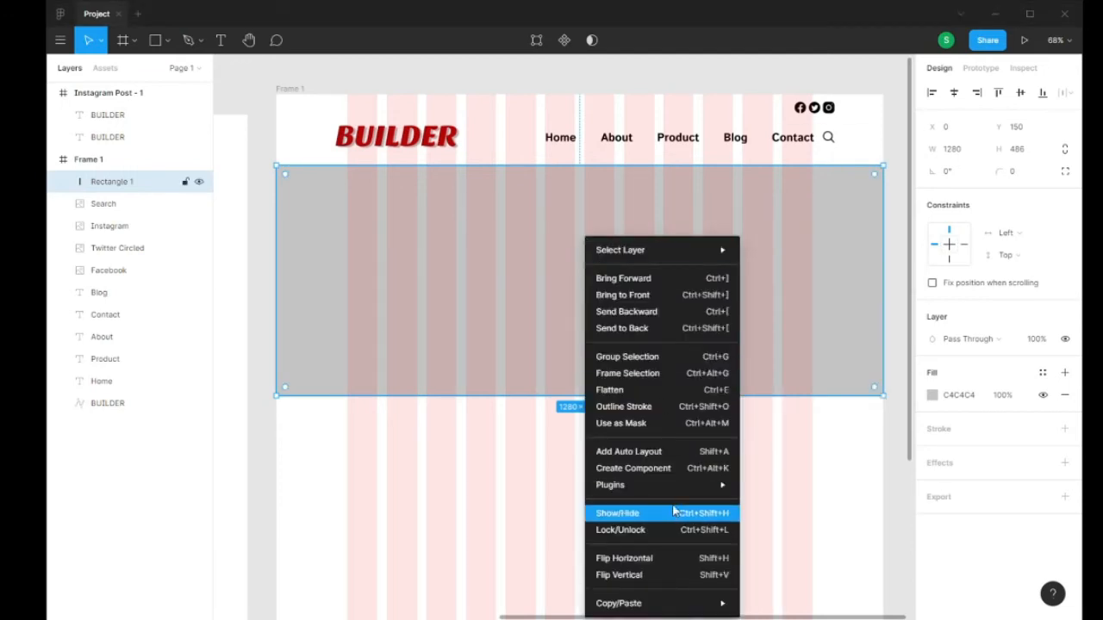
{"action": "mouse_move", "coordinate": [680, 487]}
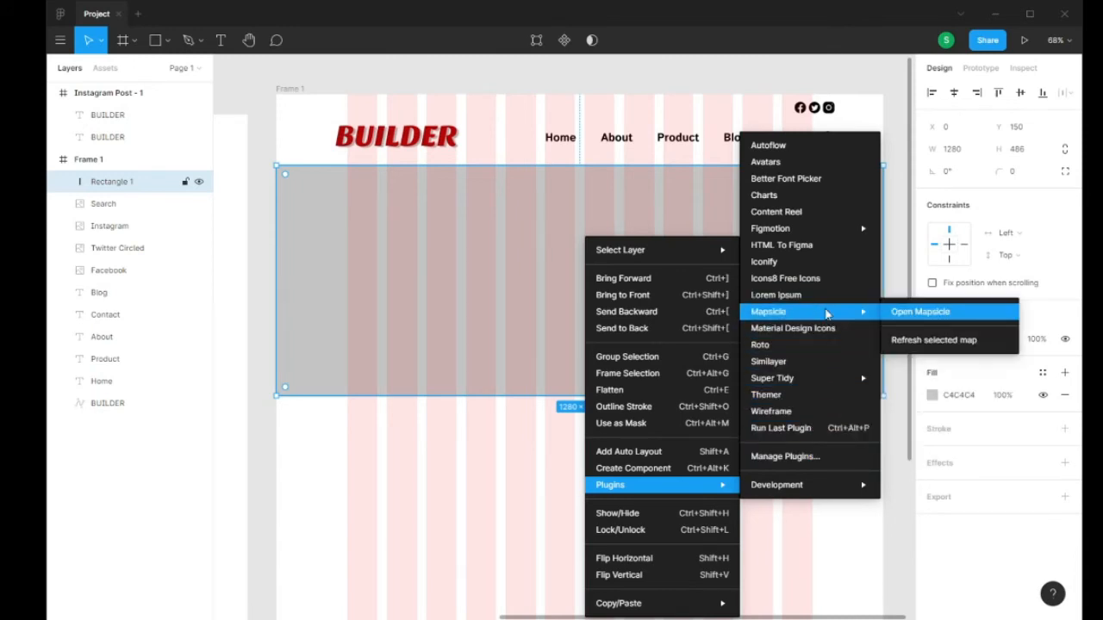
{"action": "mouse_move", "coordinate": [830, 234]}
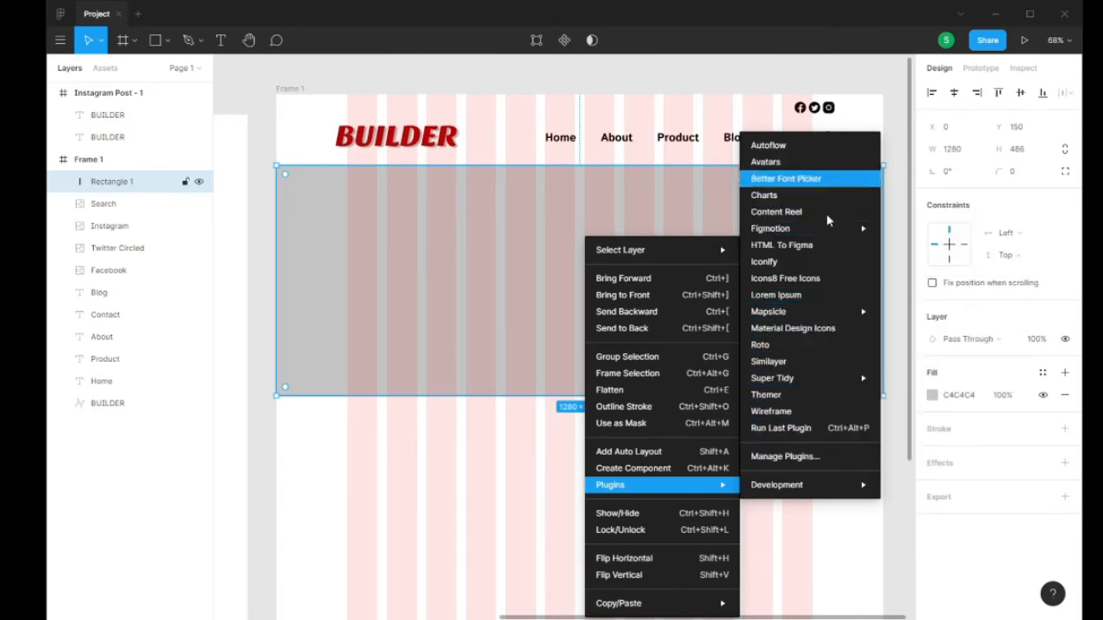
{"action": "left_click", "coordinate": [812, 458]}
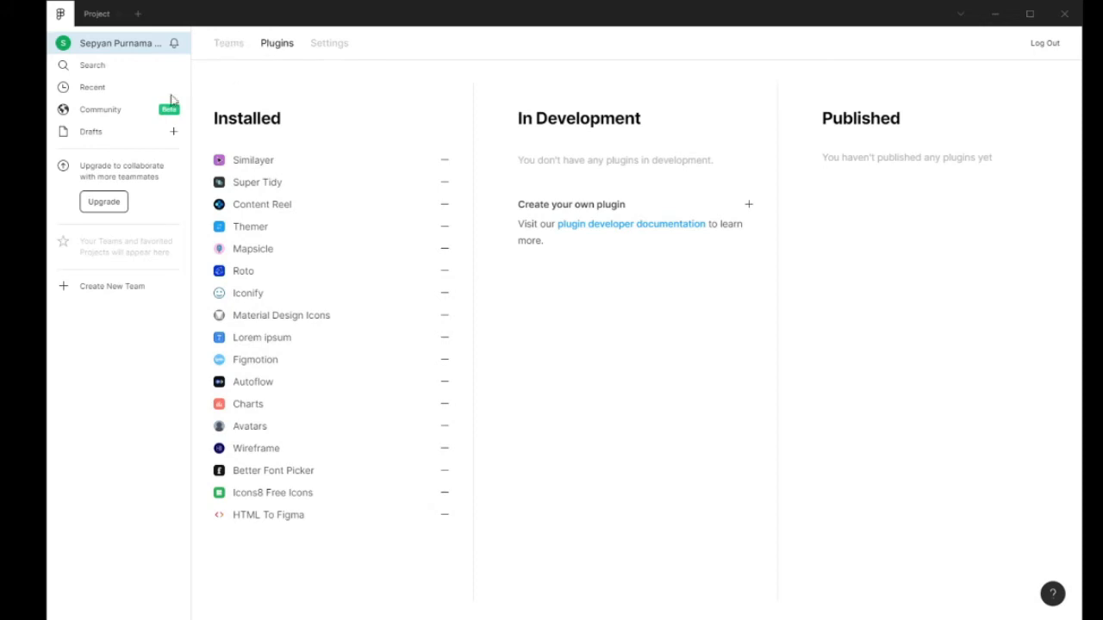
- Browse the plugins in the Figma Community and install Unsplash
{"action": "left_click", "coordinate": [117, 112]}
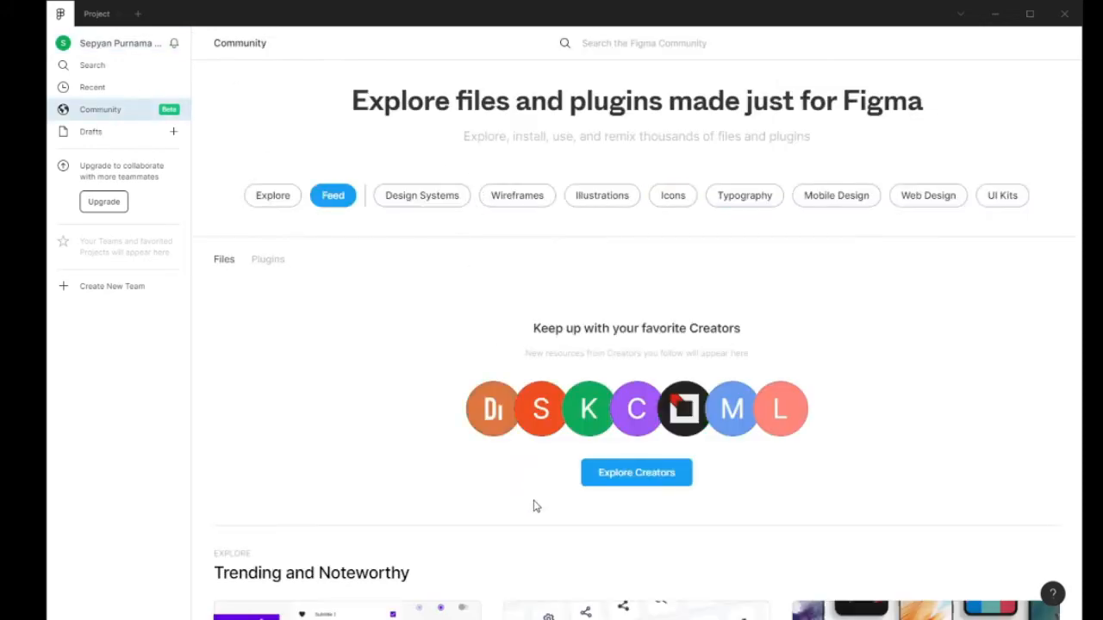
{"action": "scroll", "coordinate": [553, 587], "scroll_direction": "down", "scroll_amount": 5}
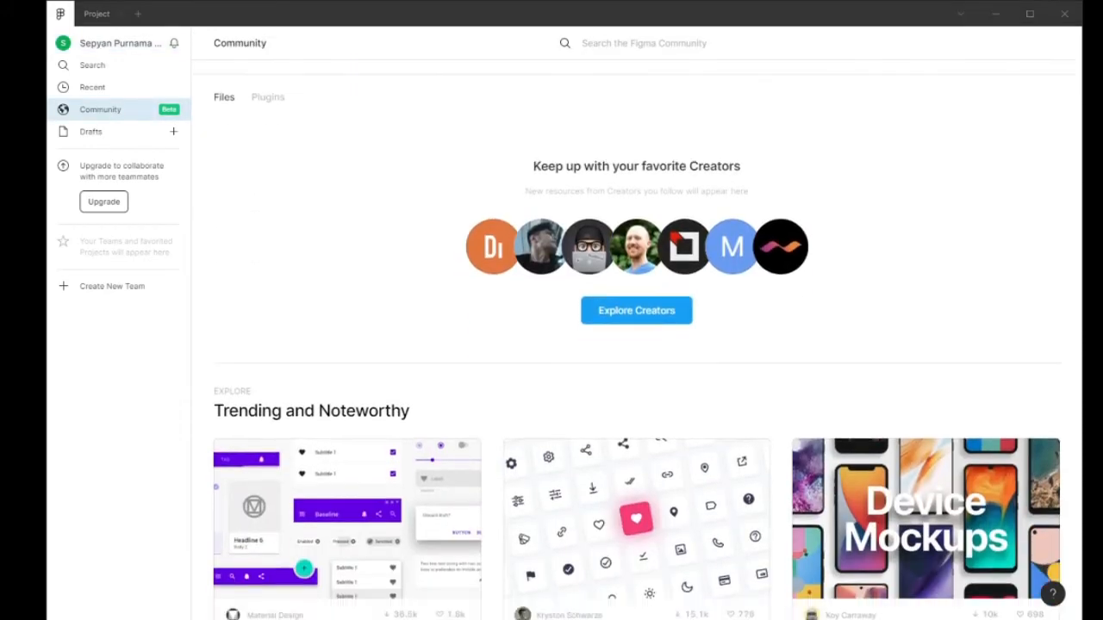
{"action": "scroll", "coordinate": [552, 587], "scroll_direction": "up", "scroll_amount": 5}
{"action": "left_click", "coordinate": [269, 262]}
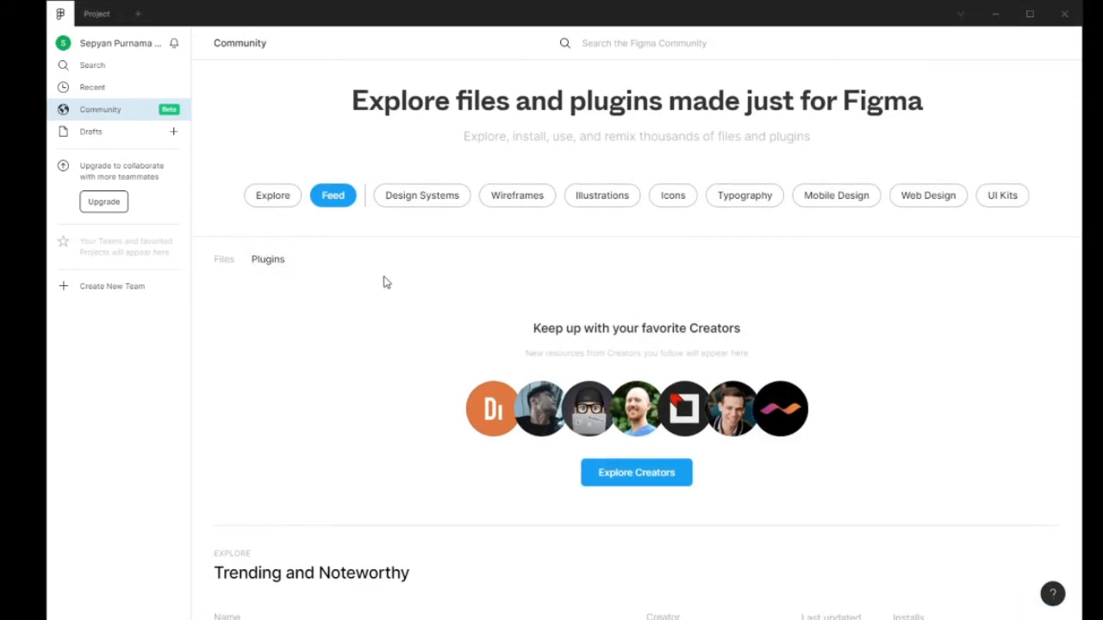
{"action": "scroll", "coordinate": [610, 473], "scroll_direction": "down", "scroll_amount": 3}
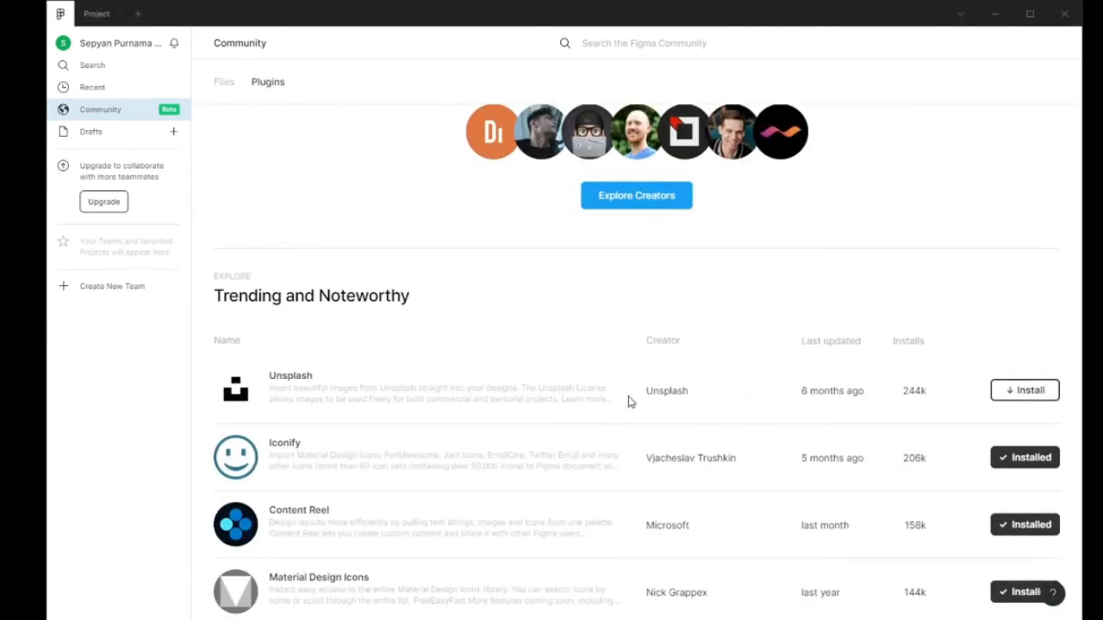
{"action": "left_click", "coordinate": [1028, 392]}
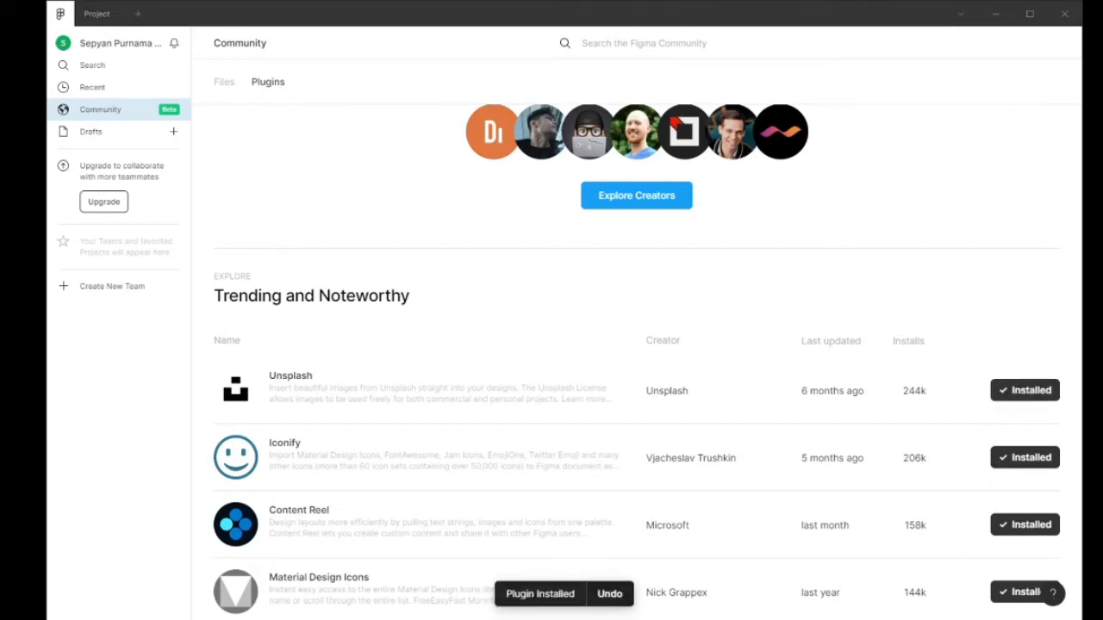
- Return to the Project file and run the Unsplash plugin on the rectangle below the header
{"action": "left_click", "coordinate": [96, 13]}
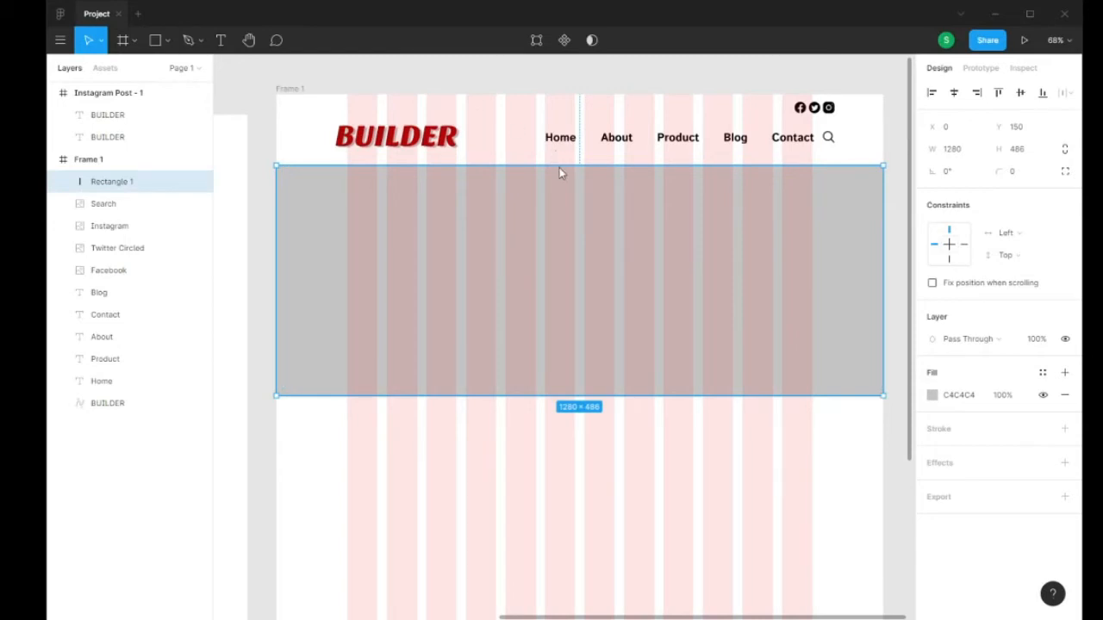
{"action": "right_click", "coordinate": [578, 237]}
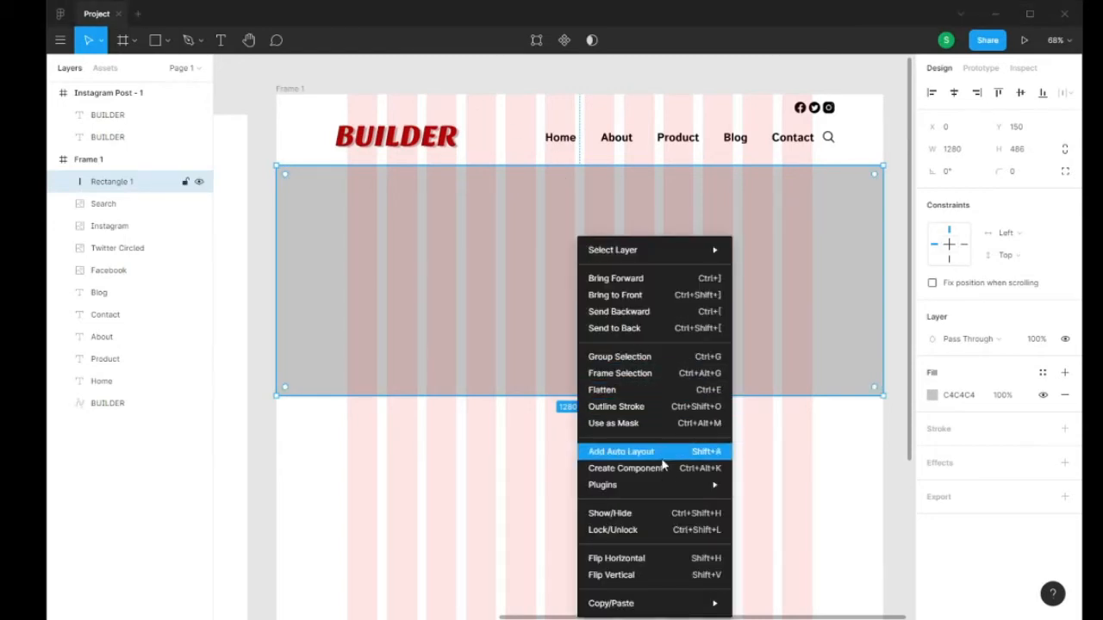
{"action": "left_click", "coordinate": [658, 488]}
{"action": "right_click", "coordinate": [616, 324]}
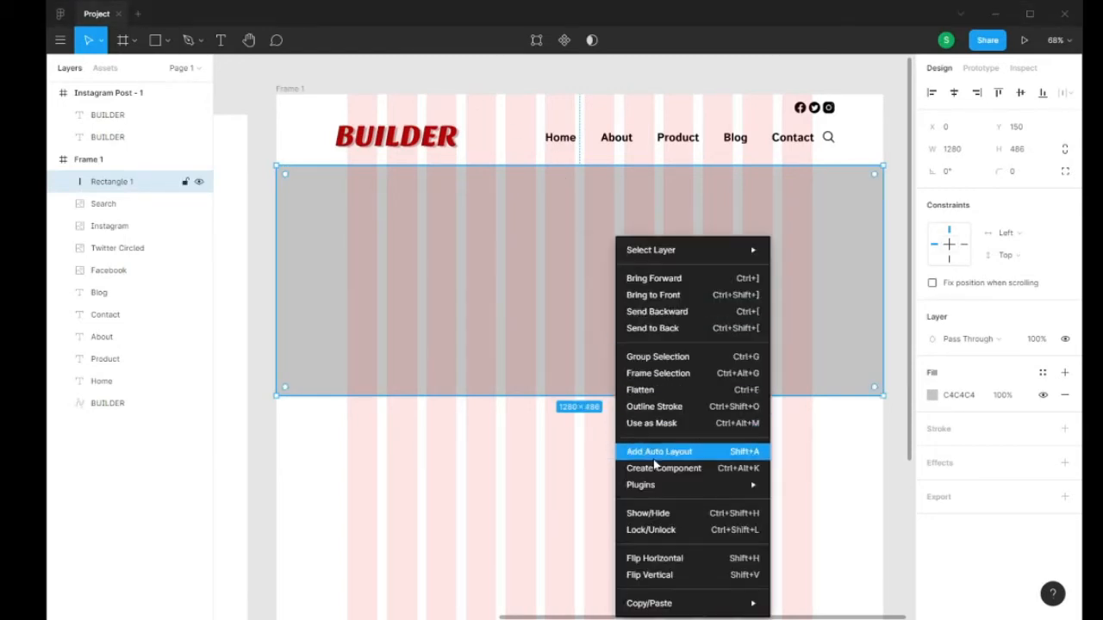
{"action": "left_click", "coordinate": [654, 491]}
{"action": "right_click", "coordinate": [593, 237]}
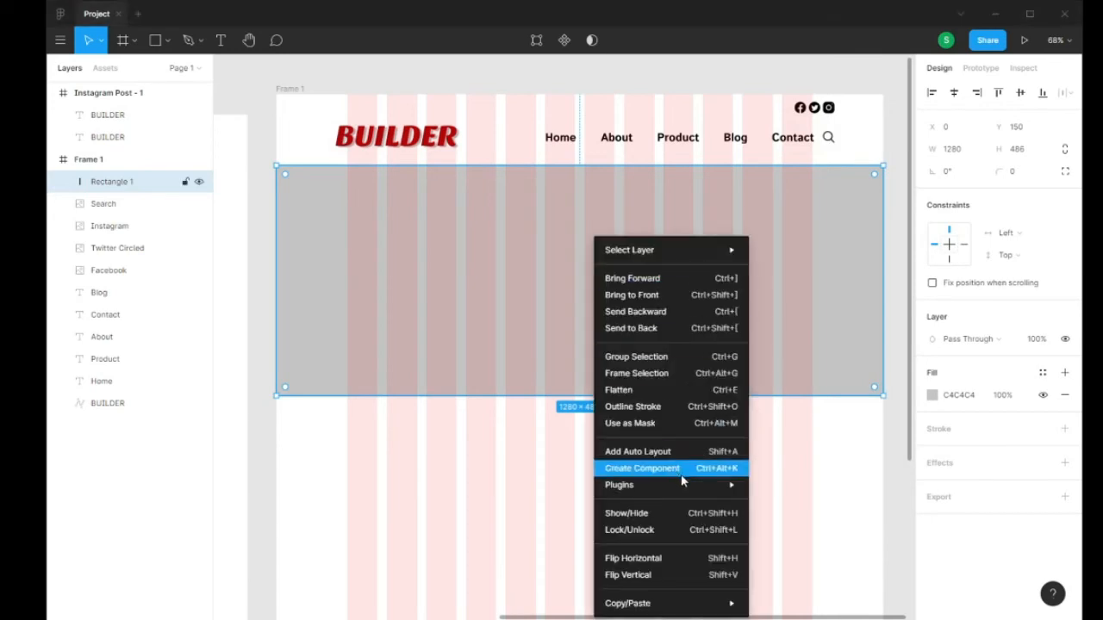
{"action": "mouse_move", "coordinate": [694, 485]}
{"action": "mouse_move", "coordinate": [850, 365]}
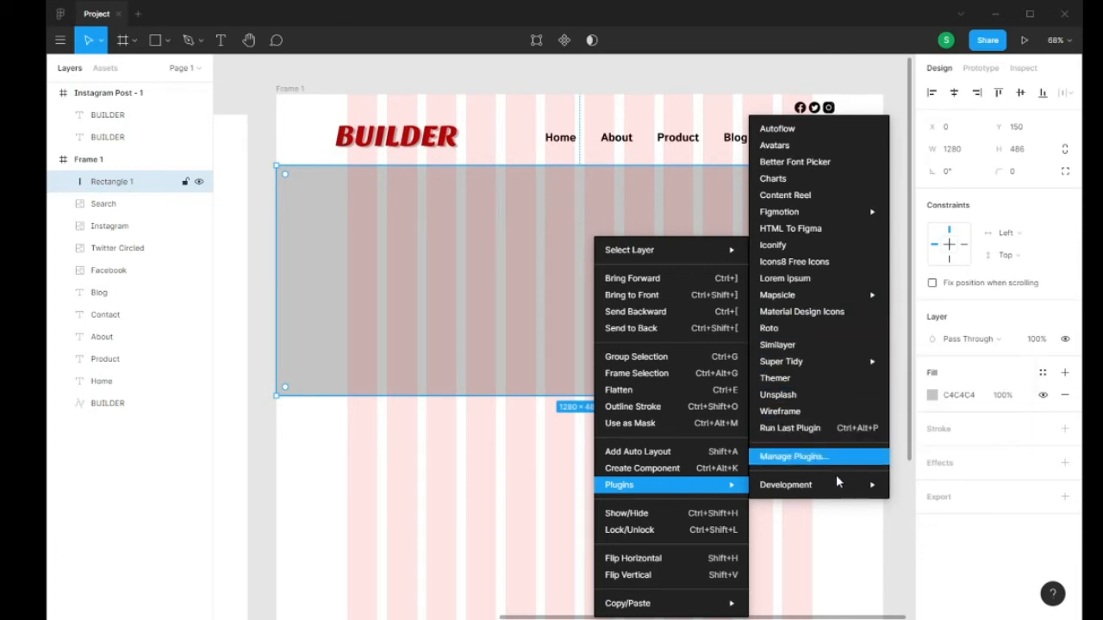
{"action": "mouse_move", "coordinate": [841, 487]}
{"action": "left_click", "coordinate": [828, 395]}
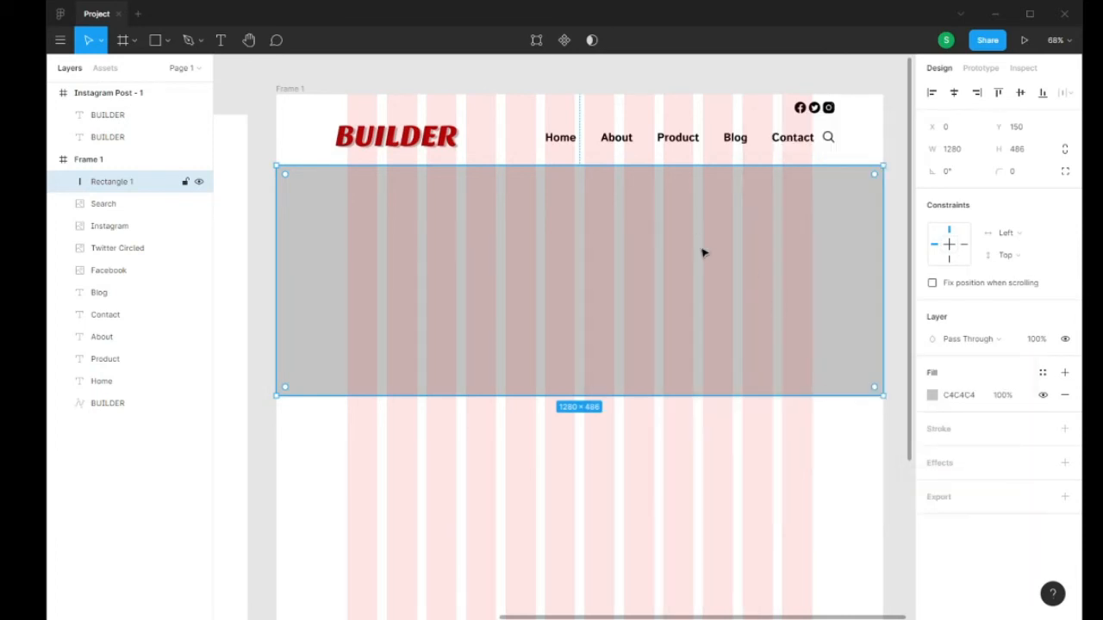
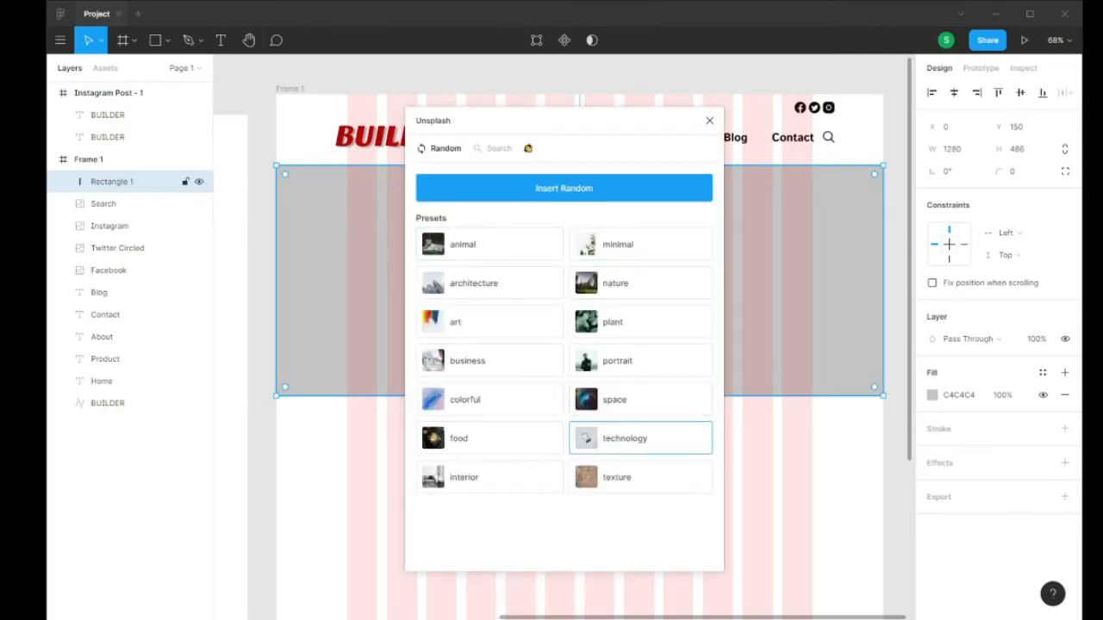
- Try random Unsplash images from the technology and interior presets as the rectangle's fill
{"action": "left_click", "coordinate": [638, 435]}
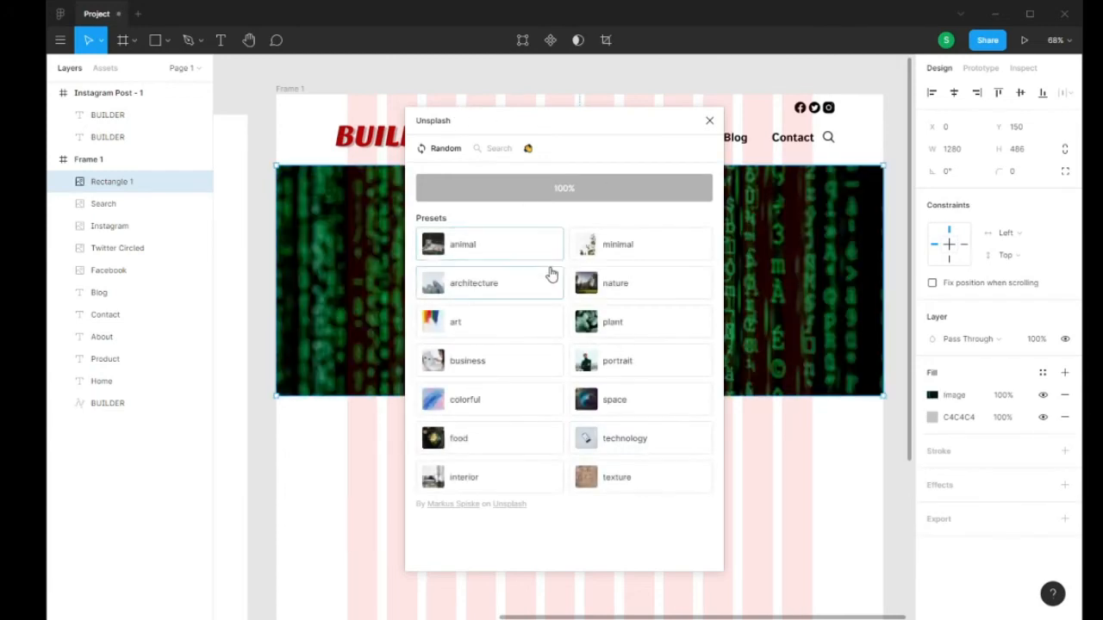
{"action": "left_click", "coordinate": [515, 482]}
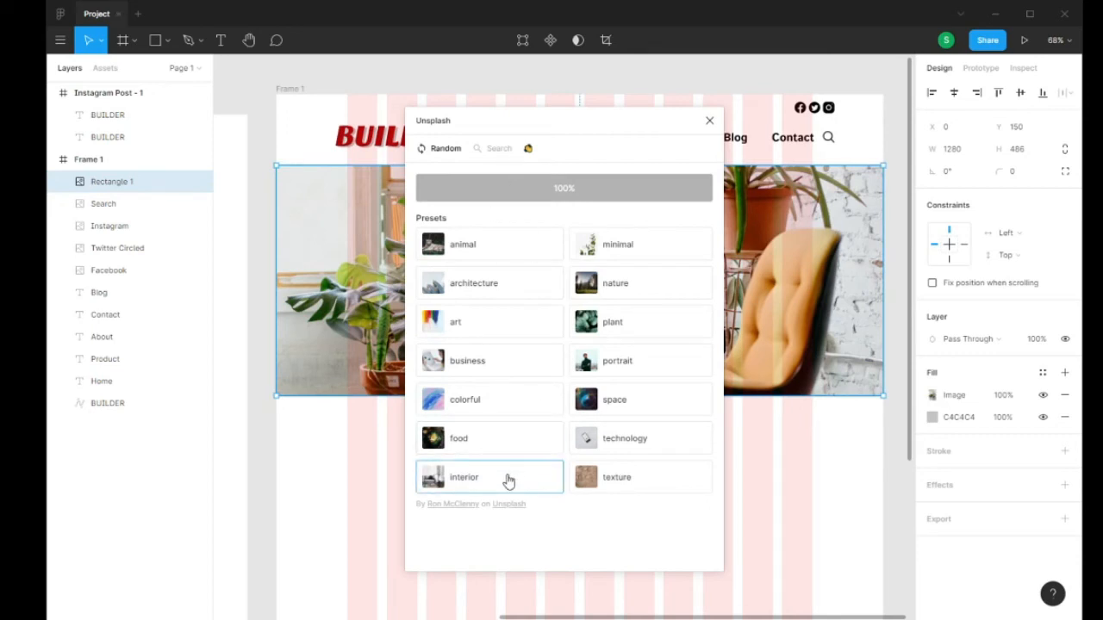
- Fill the rectangle with the Unsplash photo of the curved, ribbed building with a walkway and red foliage, and close the plugin
{"action": "left_click", "coordinate": [501, 149]}
{"action": "left_click", "coordinate": [498, 187]}
{"action": "left_click", "coordinate": [500, 222]}
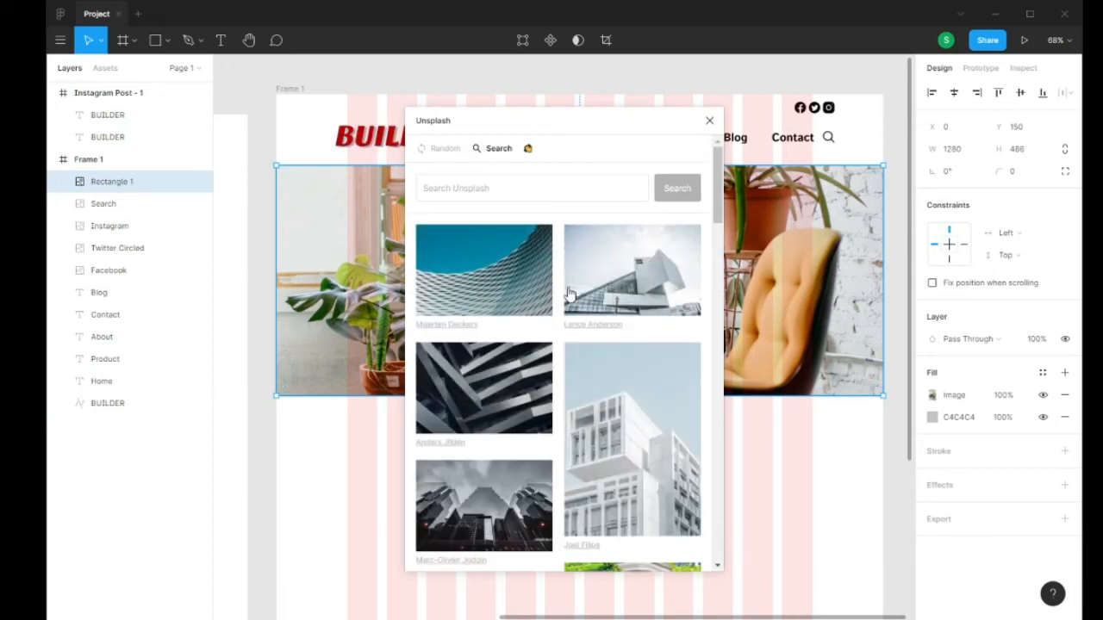
{"action": "scroll", "coordinate": [601, 372], "scroll_direction": "down", "scroll_amount": 3}
{"action": "scroll", "coordinate": [600, 372], "scroll_direction": "down", "scroll_amount": 10}
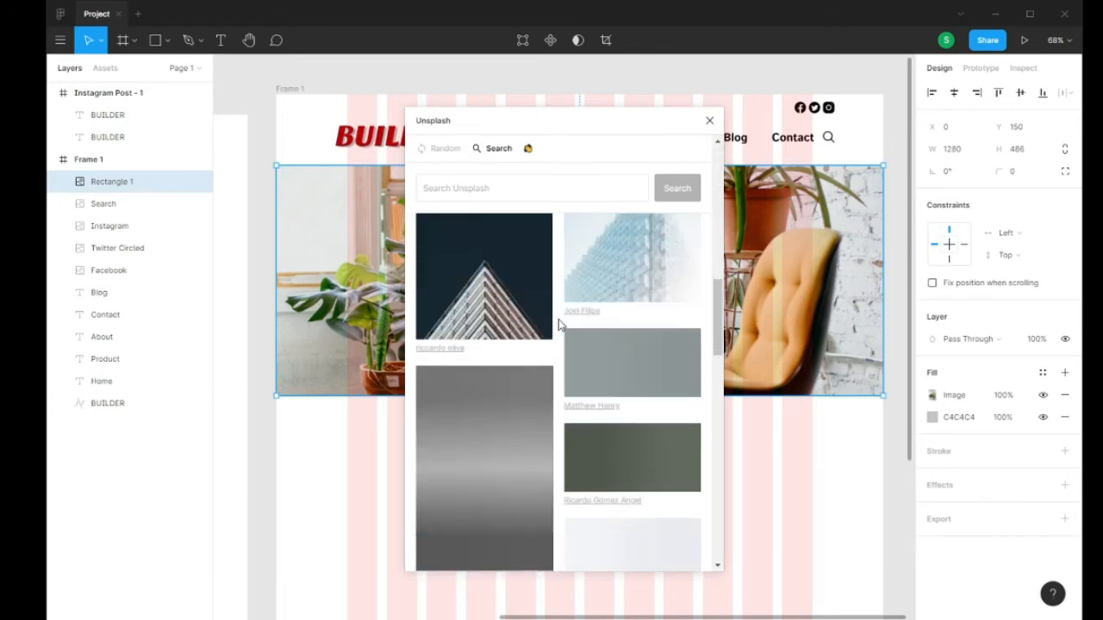
{"action": "scroll", "coordinate": [559, 324], "scroll_direction": "down", "scroll_amount": 5}
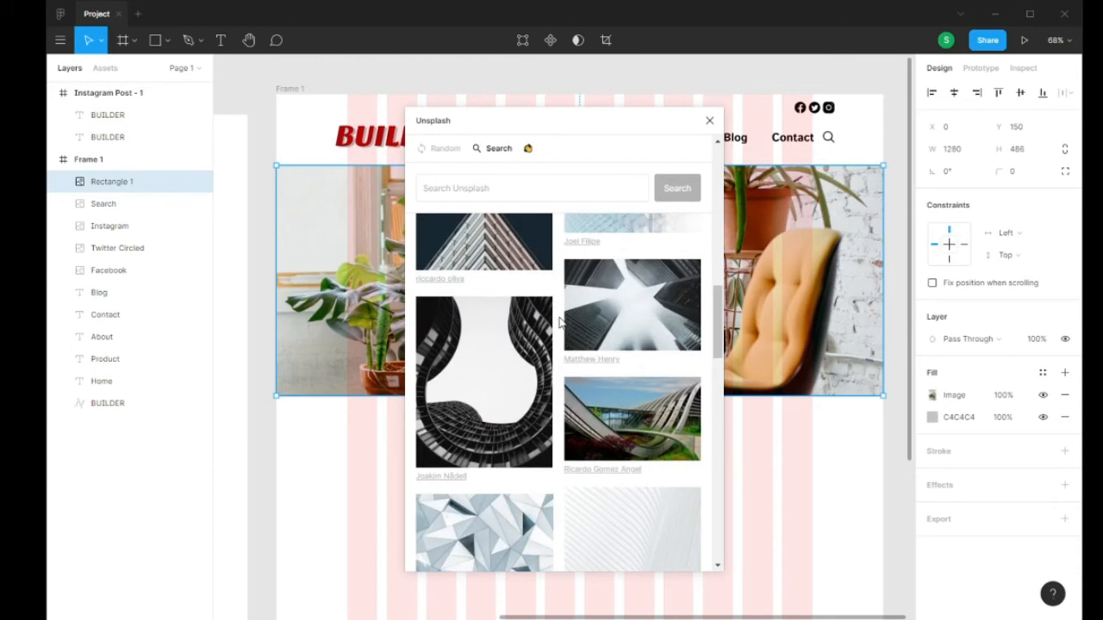
{"action": "scroll", "coordinate": [603, 345], "scroll_direction": "up", "scroll_amount": 3}
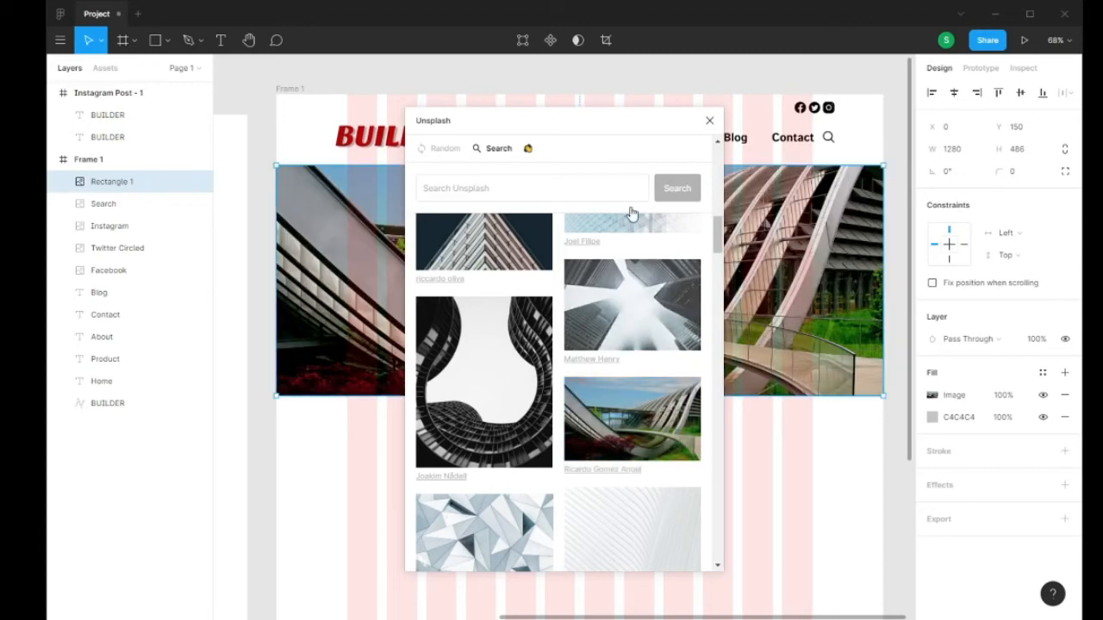
{"action": "left_click_drag", "start_coordinate": [594, 126], "coordinate": [702, 146]}
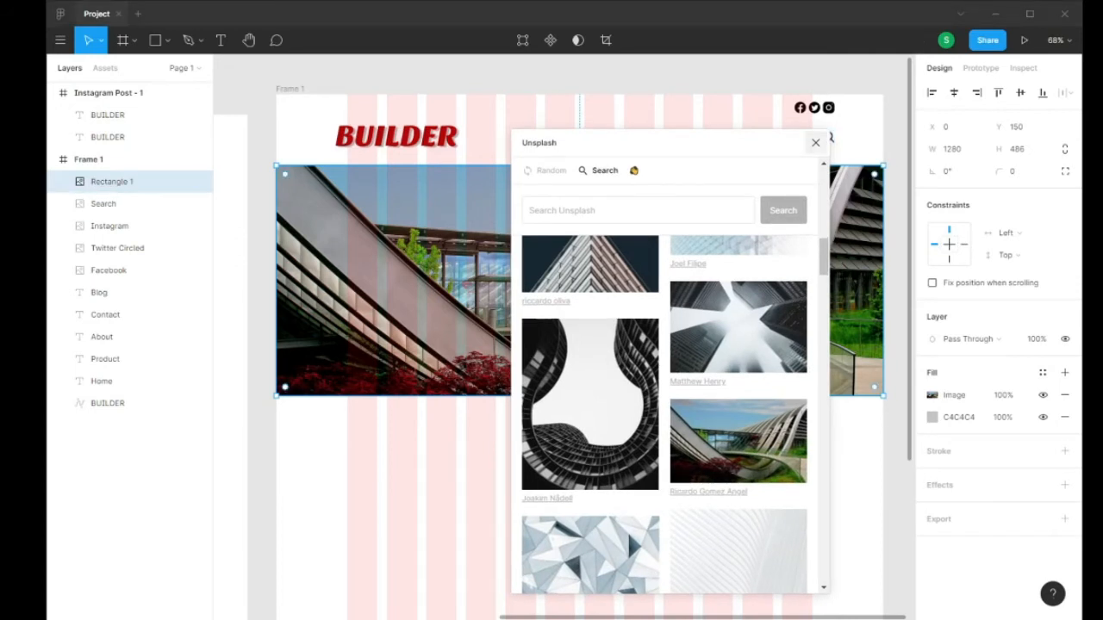
{"action": "left_click", "coordinate": [815, 143]}
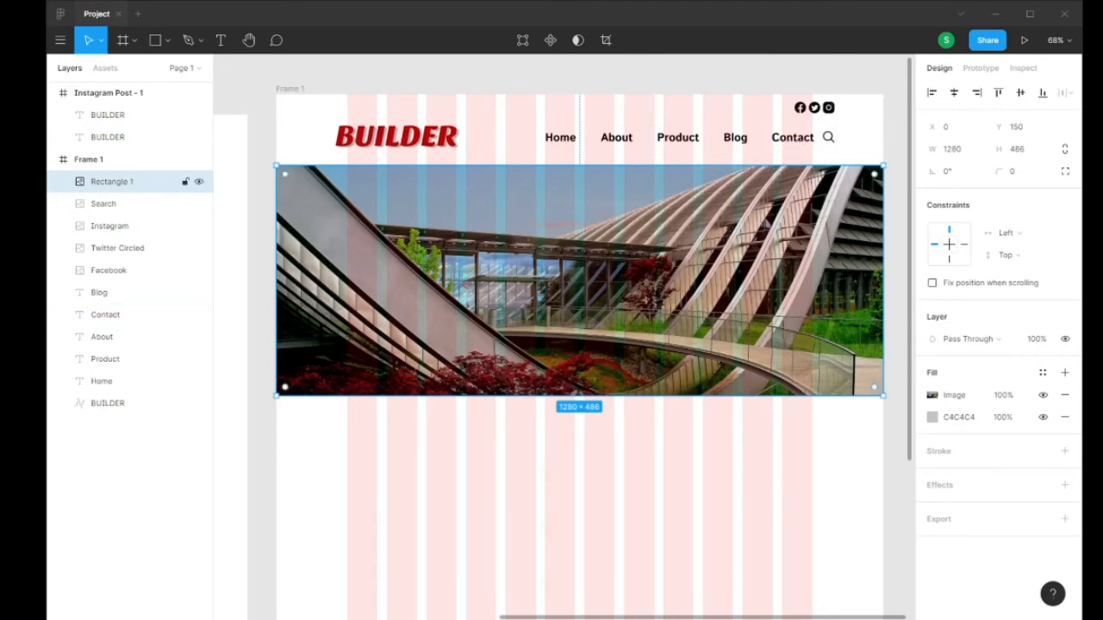
- Lower the contrast of the banner rectangle's image fill to about halfway between neutral and minimum
{"action": "right_click", "coordinate": [653, 252]}
{"action": "left_click", "coordinate": [586, 266]}
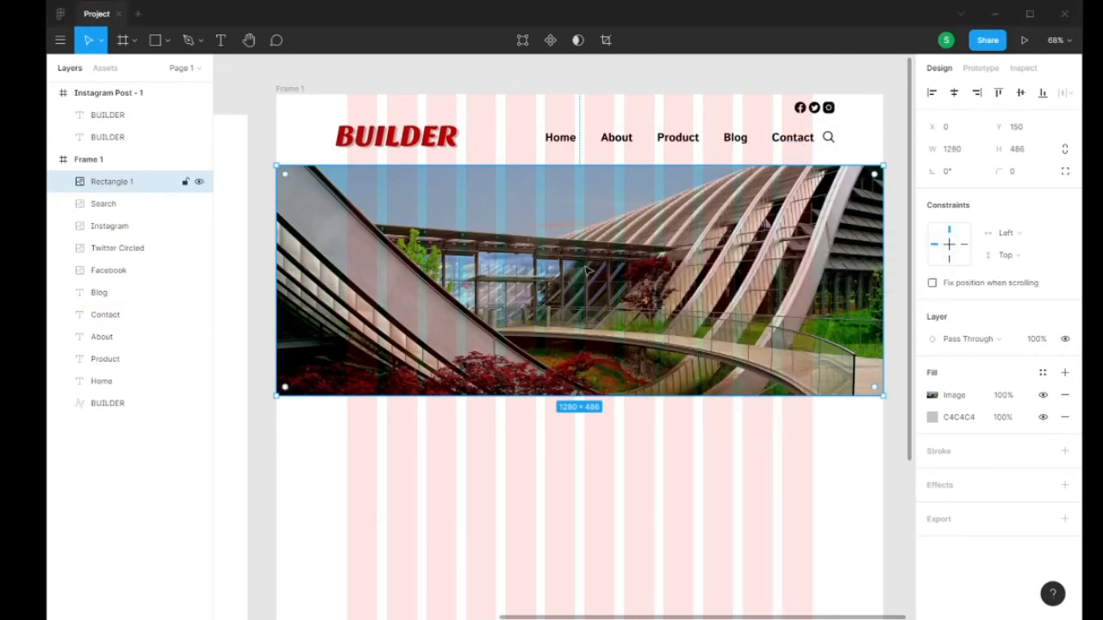
{"action": "left_click", "coordinate": [963, 72]}
{"action": "left_click", "coordinate": [944, 73]}
{"action": "left_click", "coordinate": [971, 401]}
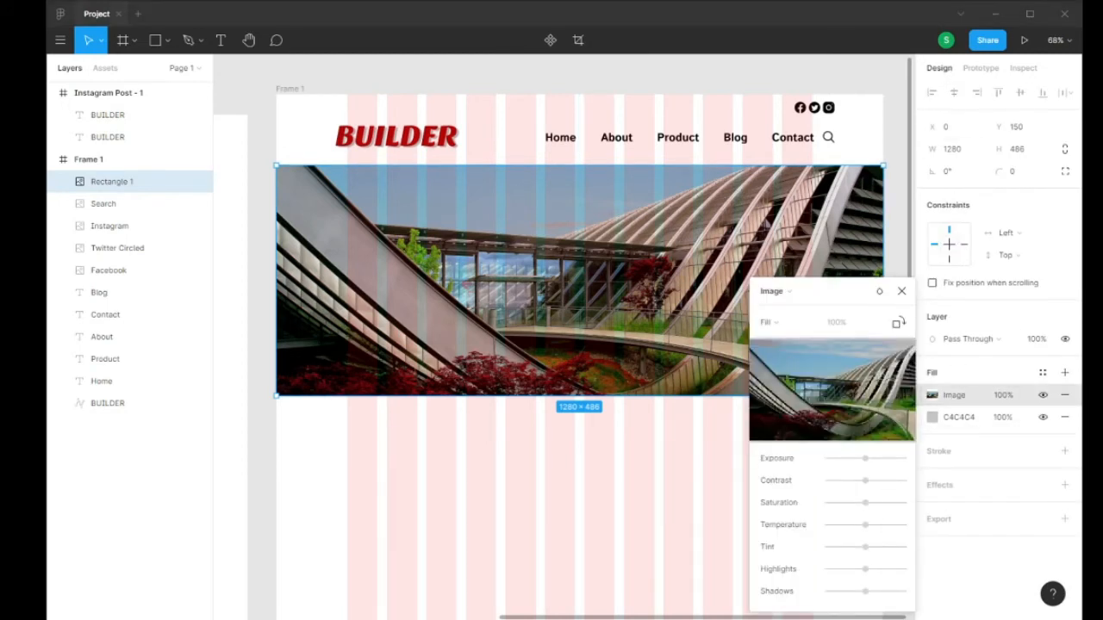
{"action": "left_click_drag", "start_coordinate": [865, 459], "coordinate": [896, 478]}
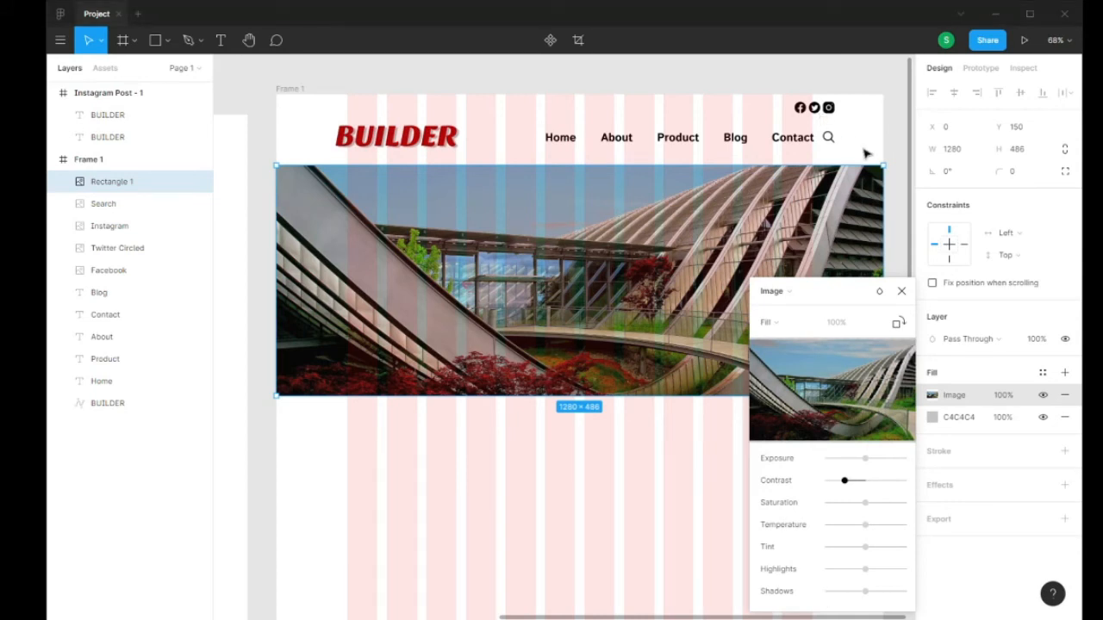
{"action": "left_click", "coordinate": [901, 291]}
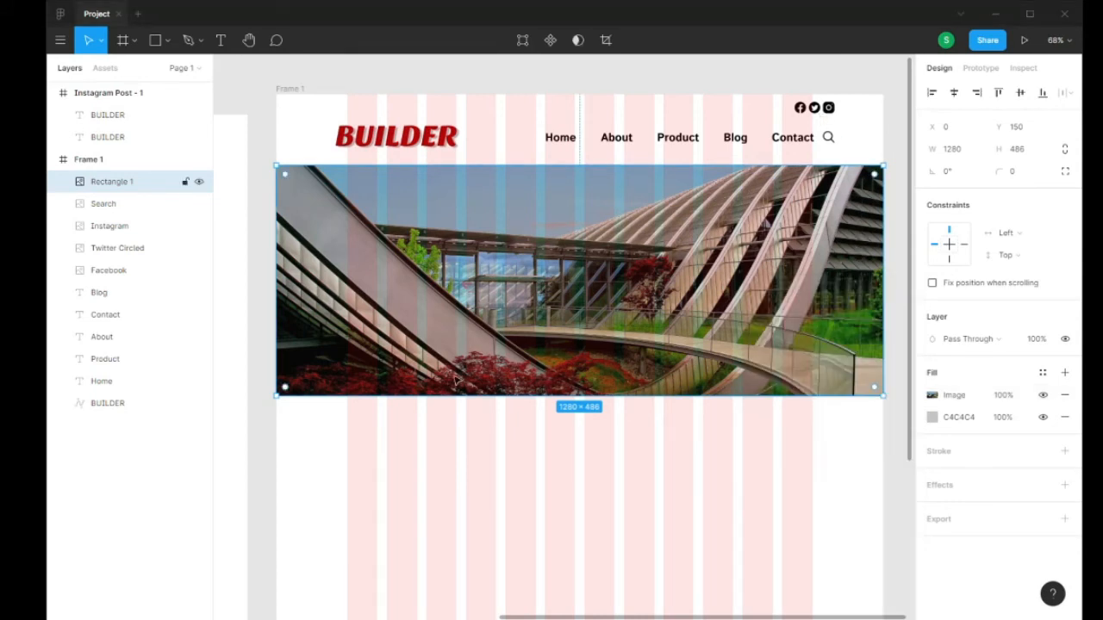
- Run the Iconify plugin on Frame 1 to add icons in the empty area below the banner
{"action": "scroll", "coordinate": [455, 384], "scroll_direction": "down", "scroll_amount": 1}
{"action": "scroll", "coordinate": [455, 385], "scroll_direction": "down", "scroll_amount": 2}
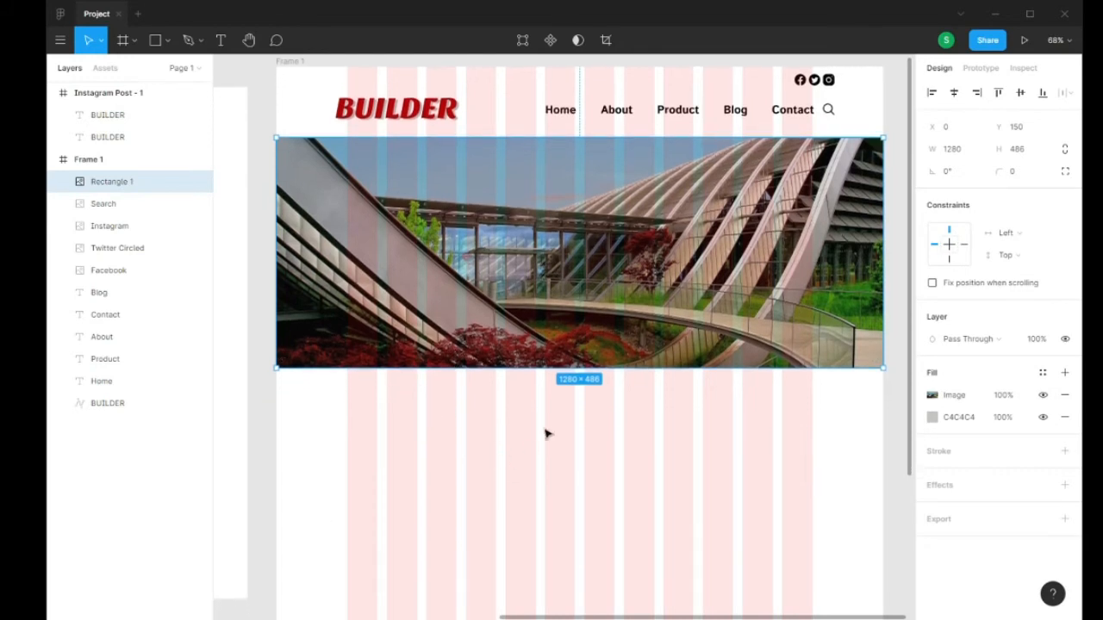
{"action": "left_click", "coordinate": [487, 446]}
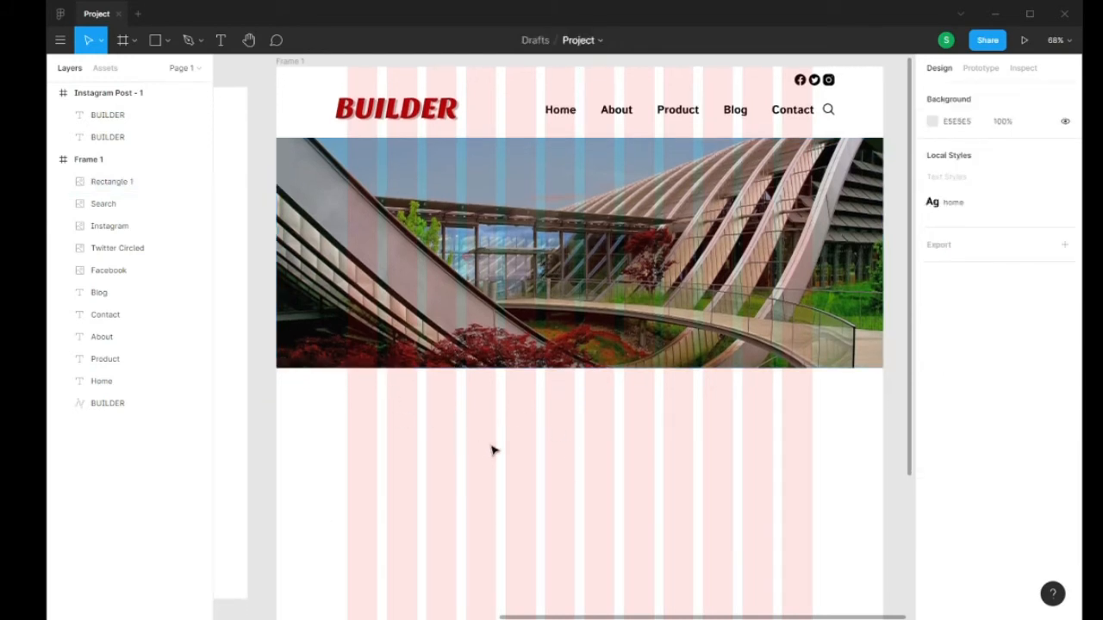
{"action": "scroll", "coordinate": [492, 448], "scroll_direction": "down", "scroll_amount": 5}
{"action": "scroll", "coordinate": [492, 435], "scroll_direction": "up", "scroll_amount": 2}
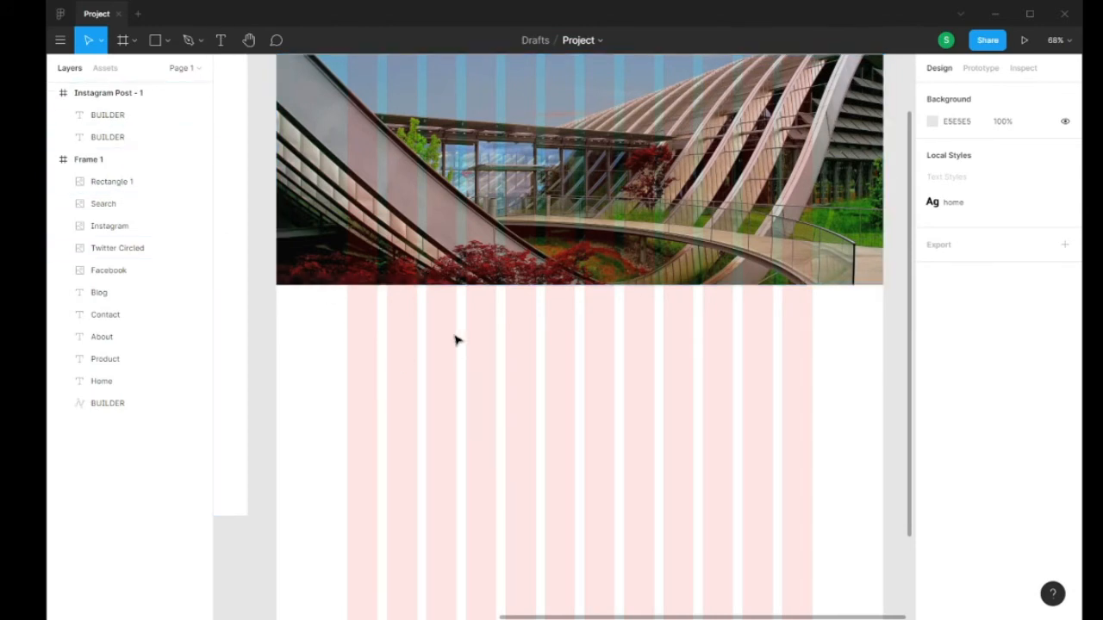
{"action": "right_click", "coordinate": [534, 395]}
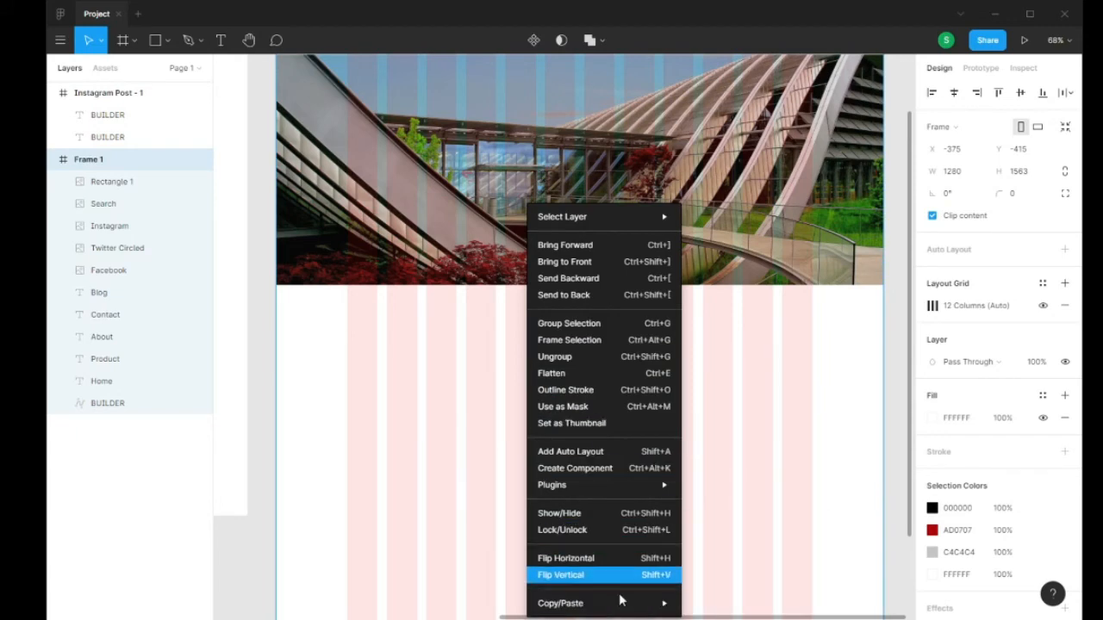
{"action": "mouse_move", "coordinate": [603, 603]}
{"action": "left_click", "coordinate": [717, 509]}
{"action": "right_click", "coordinate": [540, 328]}
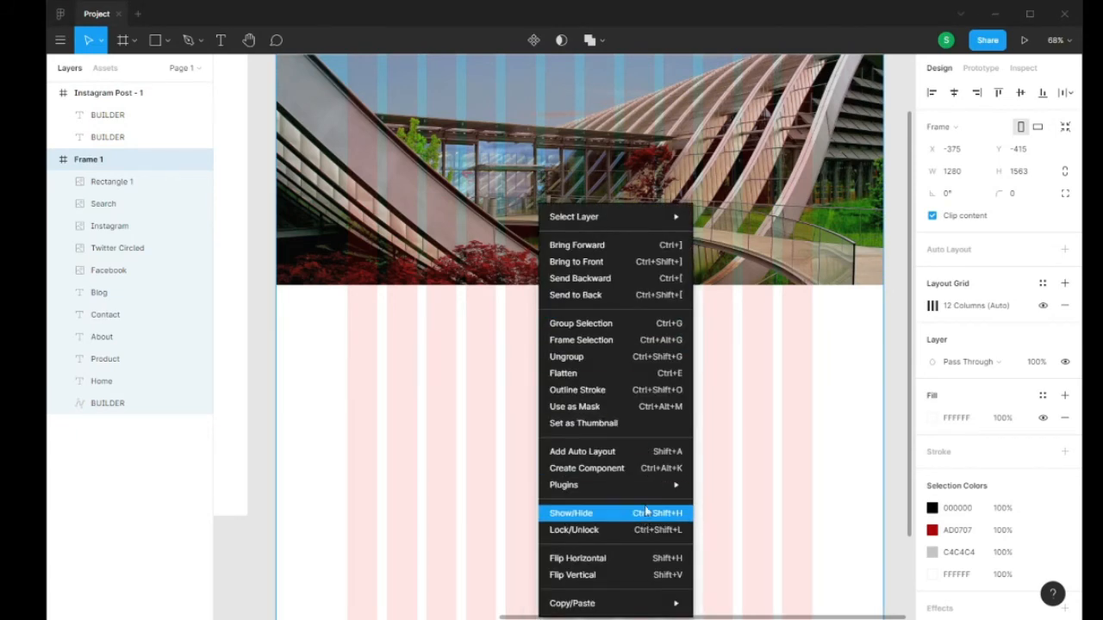
{"action": "mouse_move", "coordinate": [667, 485]}
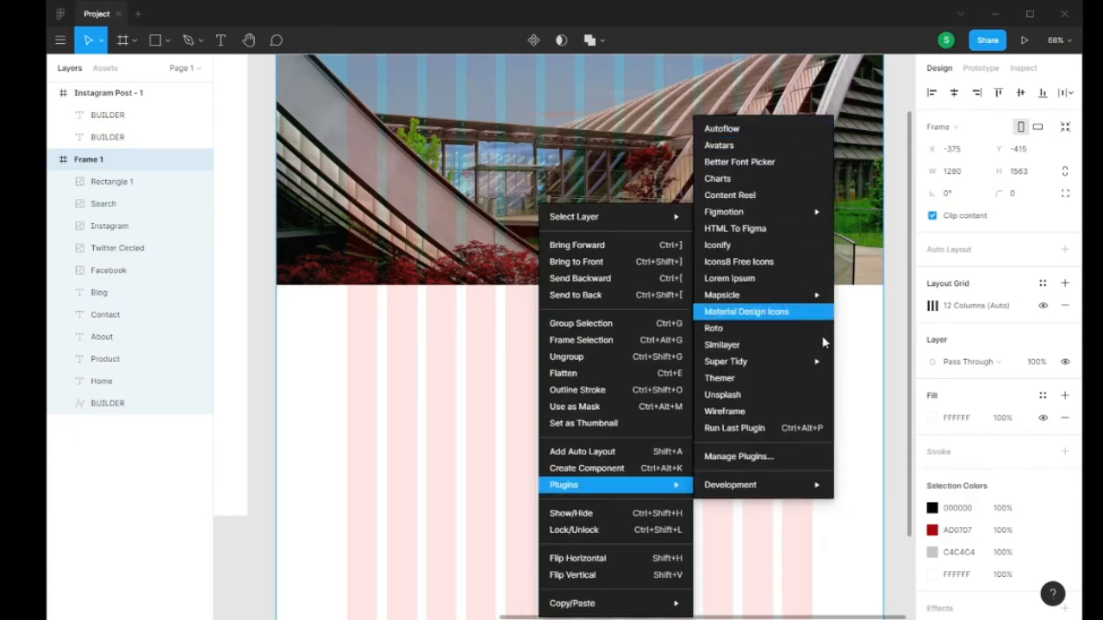
{"action": "left_click", "coordinate": [803, 246]}
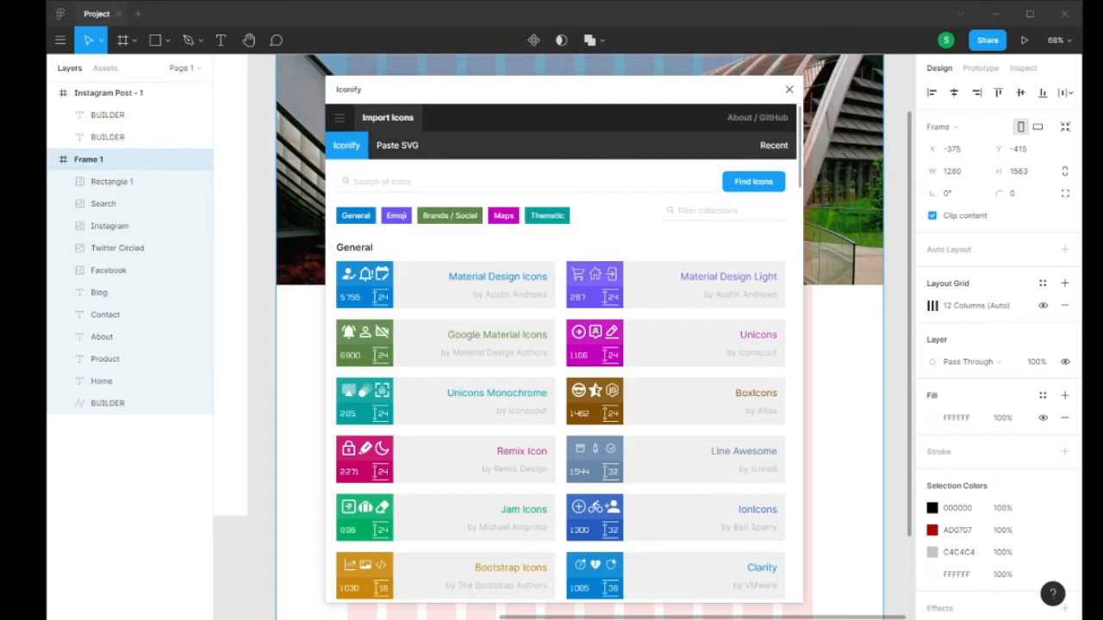
- Filter Iconify's collections to General and open the Bootstrap Icons set
{"action": "left_click", "coordinate": [356, 217]}
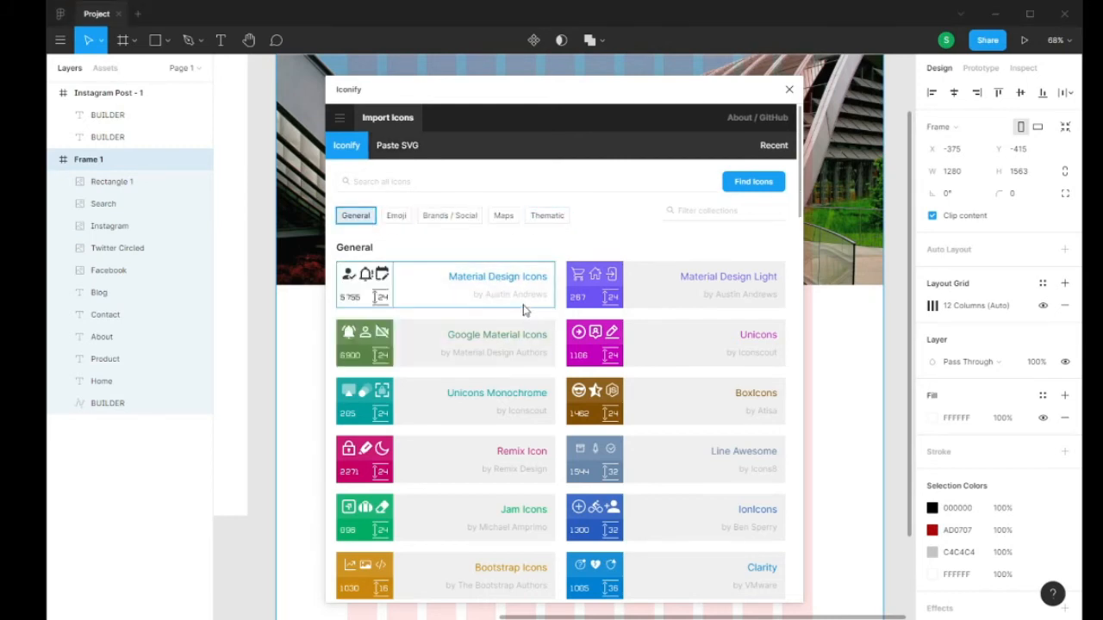
{"action": "scroll", "coordinate": [517, 388], "scroll_direction": "down", "scroll_amount": 3}
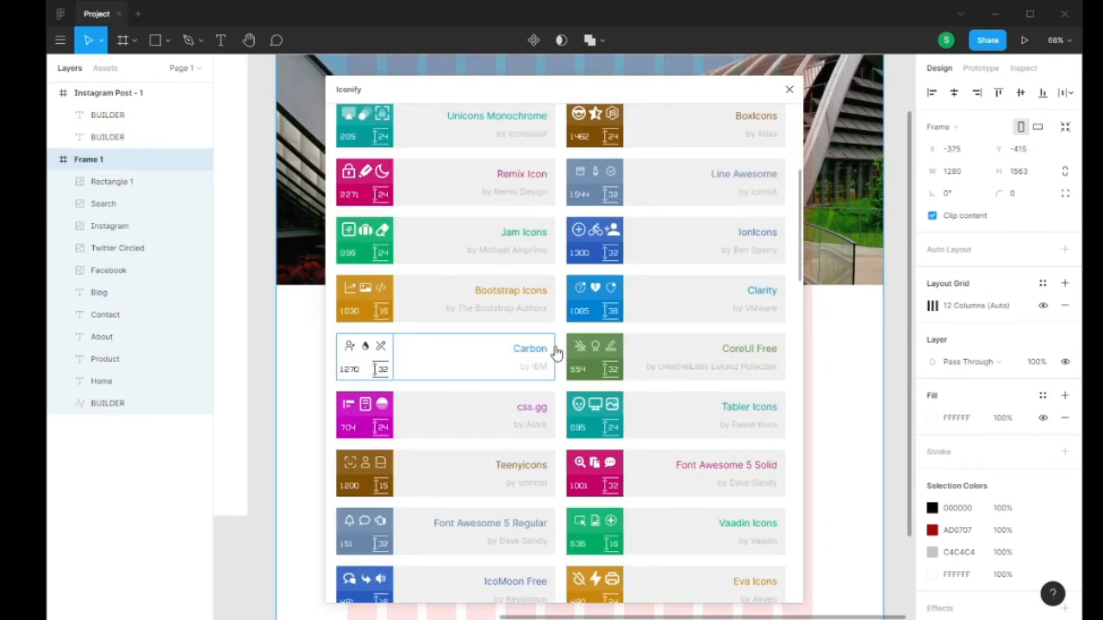
{"action": "left_click", "coordinate": [490, 296]}
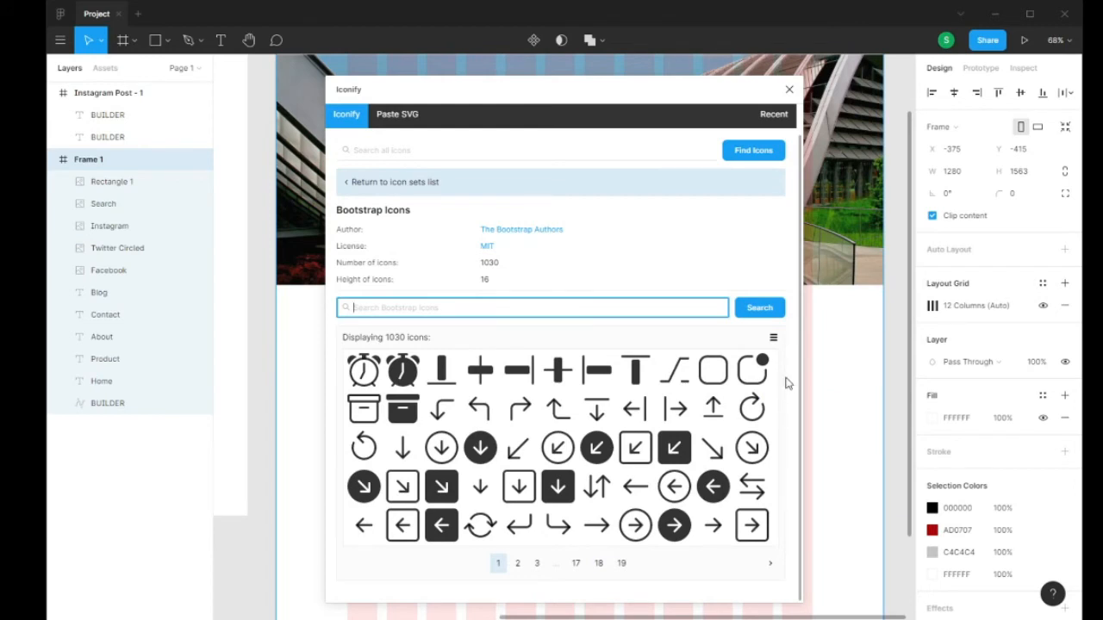
- Look through the first pages of the Bootstrap Icons set for a suitable calendar icon
{"action": "left_click", "coordinate": [772, 567]}
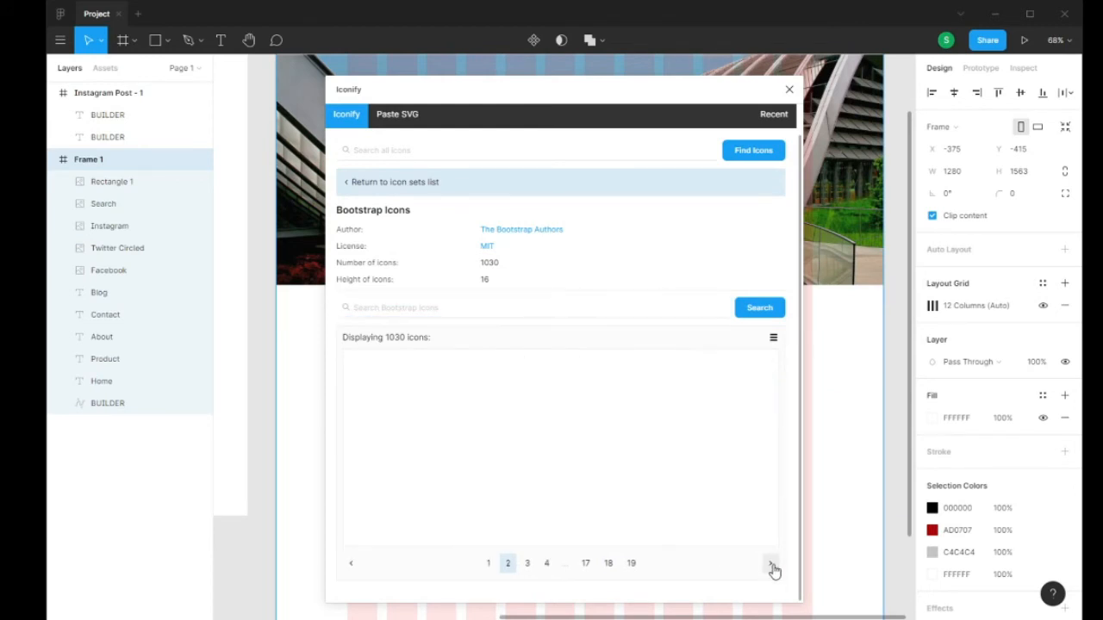
{"action": "left_click", "coordinate": [770, 566]}
{"action": "left_click", "coordinate": [770, 567]}
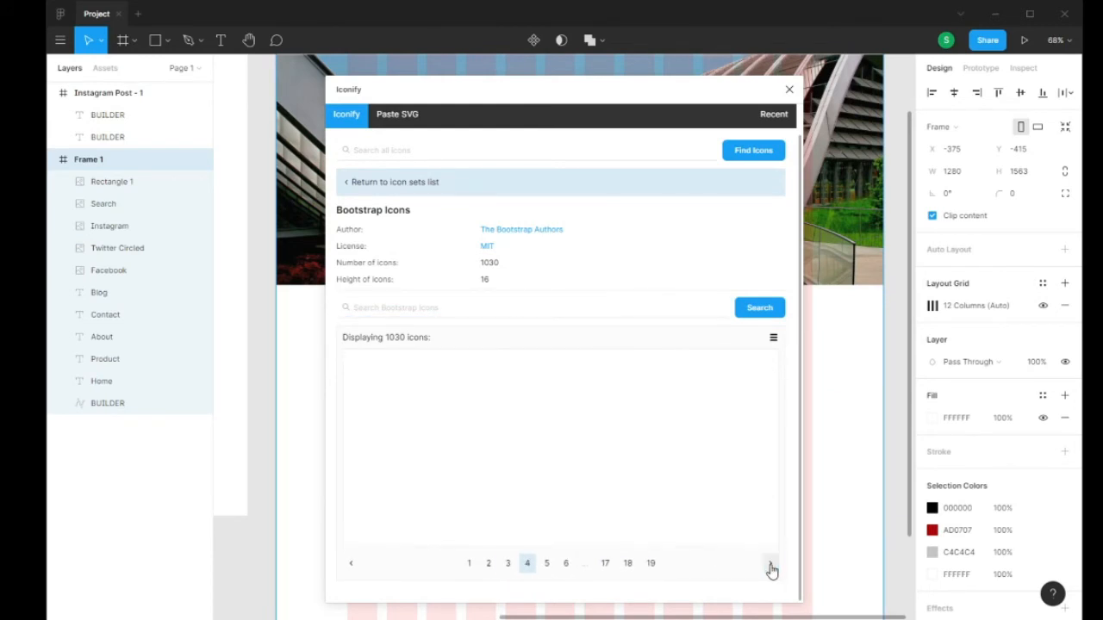
{"action": "left_click", "coordinate": [352, 565]}
{"action": "left_click", "coordinate": [351, 565]}
{"action": "left_click", "coordinate": [351, 566]}
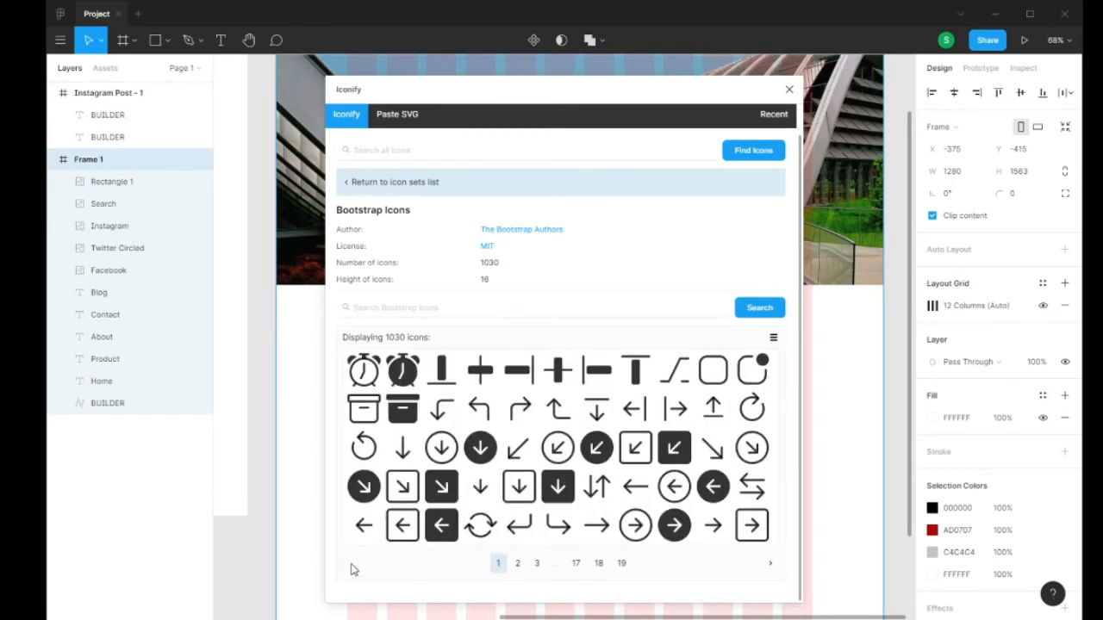
{"action": "left_click", "coordinate": [770, 565]}
{"action": "left_click", "coordinate": [770, 565]}
{"action": "left_click", "coordinate": [771, 565]}
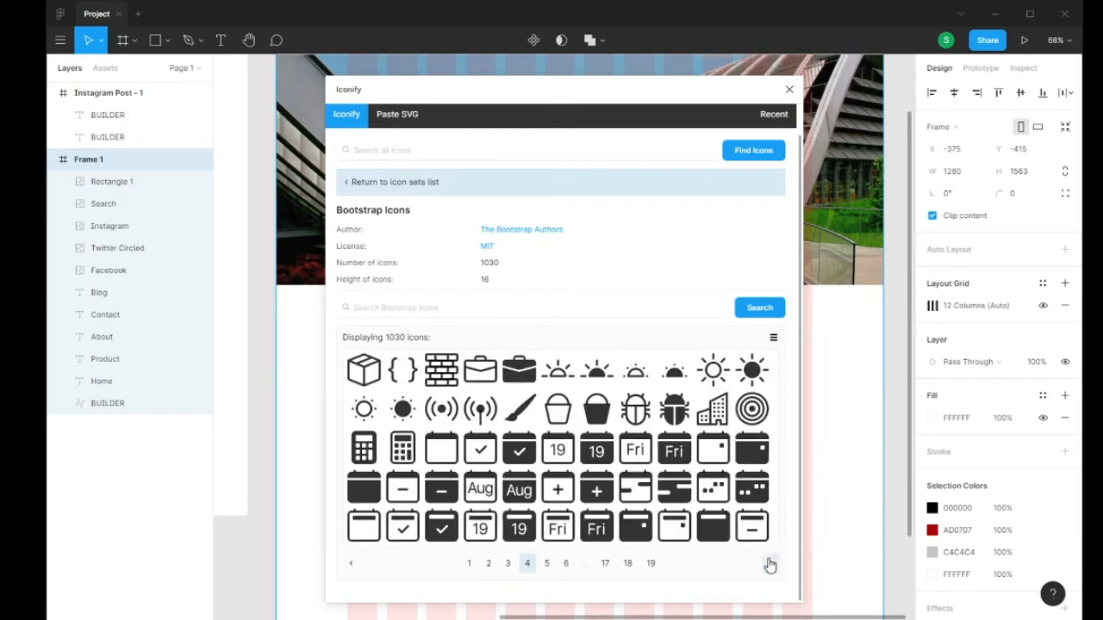
{"action": "left_click", "coordinate": [771, 565]}
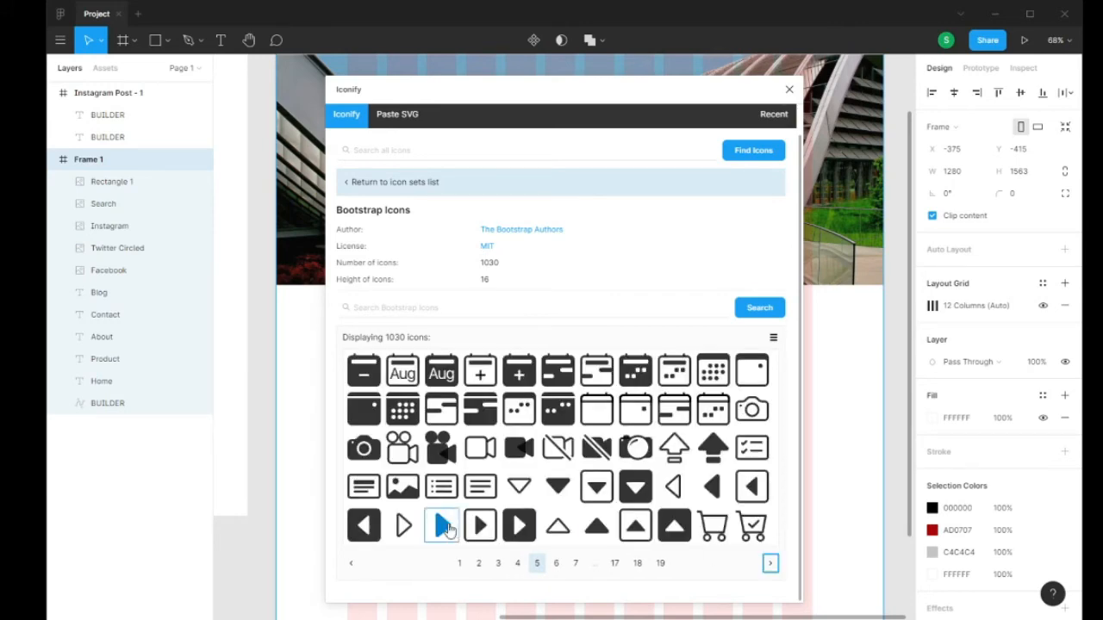
{"action": "left_click", "coordinate": [351, 564]}
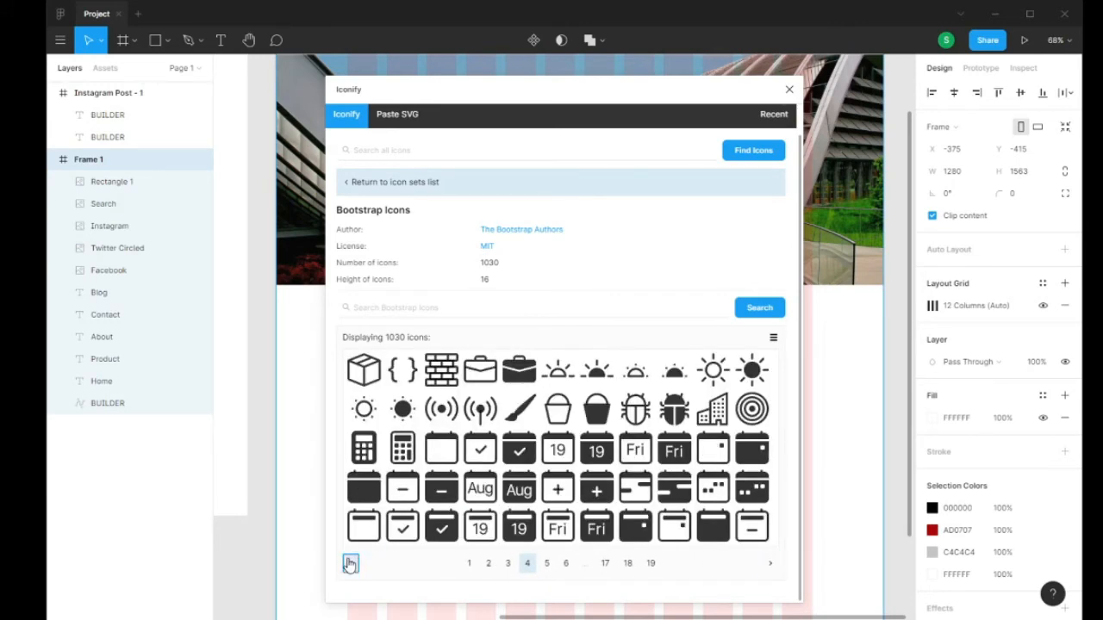
{"action": "left_click", "coordinate": [351, 565]}
{"action": "left_click", "coordinate": [771, 566]}
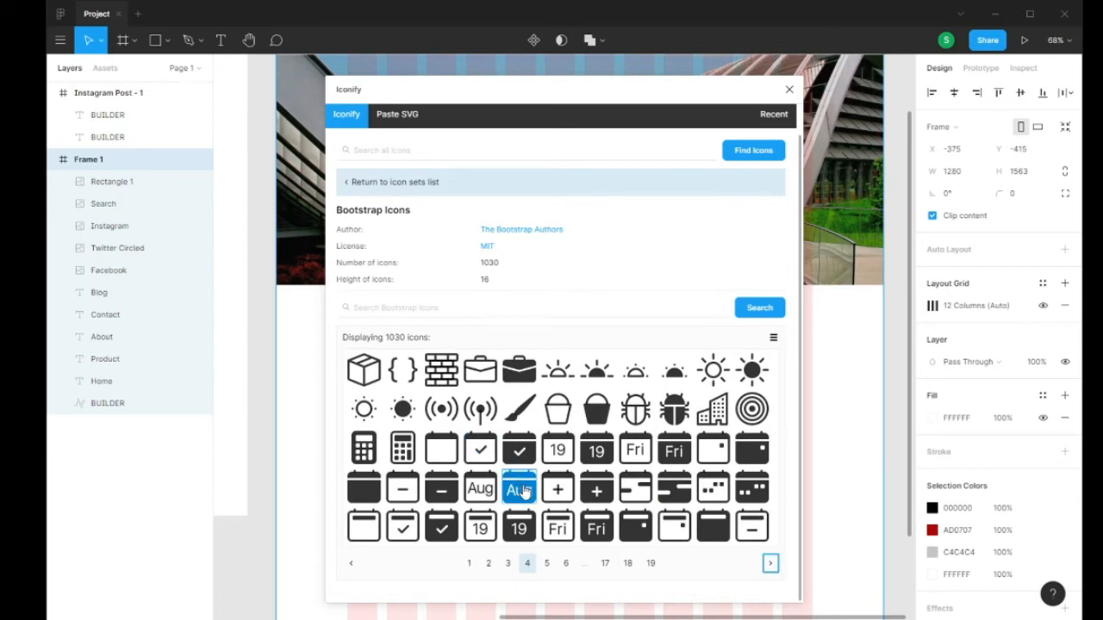
{"action": "left_click", "coordinate": [771, 565]}
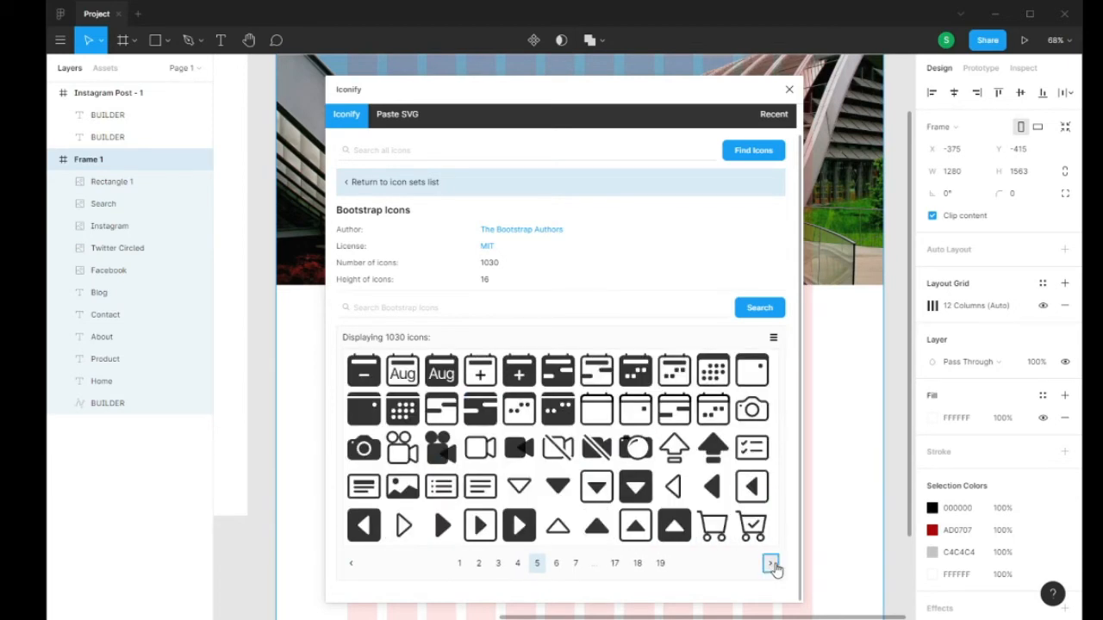
{"action": "left_click", "coordinate": [771, 565]}
{"action": "left_click", "coordinate": [350, 563]}
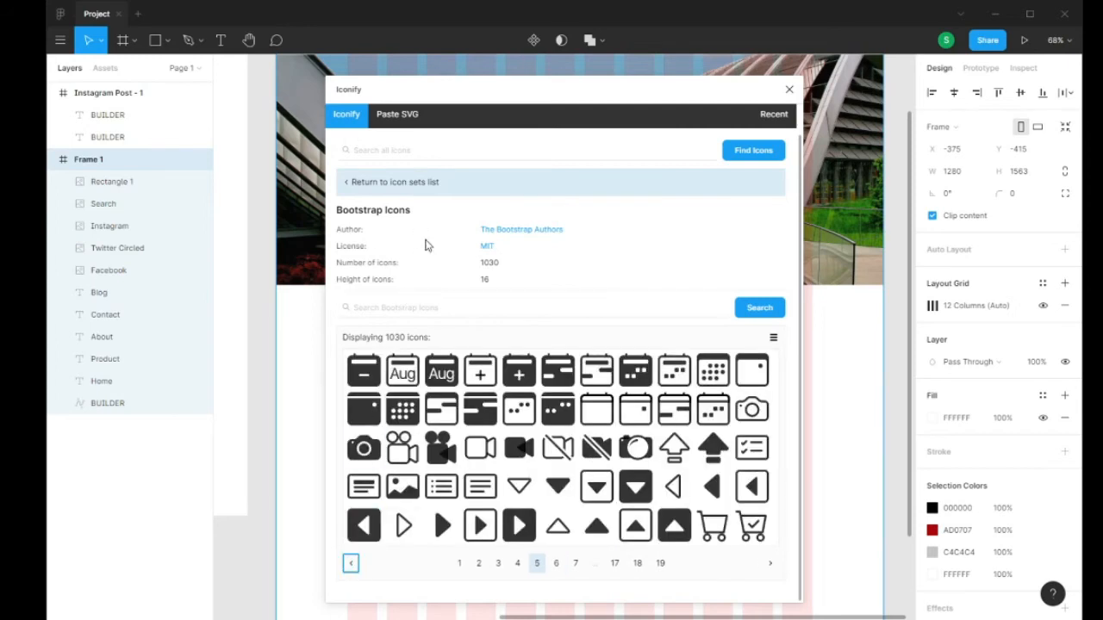
- Search the Bootstrap Icons set for "calender", and shorten the search term to "cal"
{"action": "left_click", "coordinate": [436, 307]}
{"action": "type", "text": "calender"}
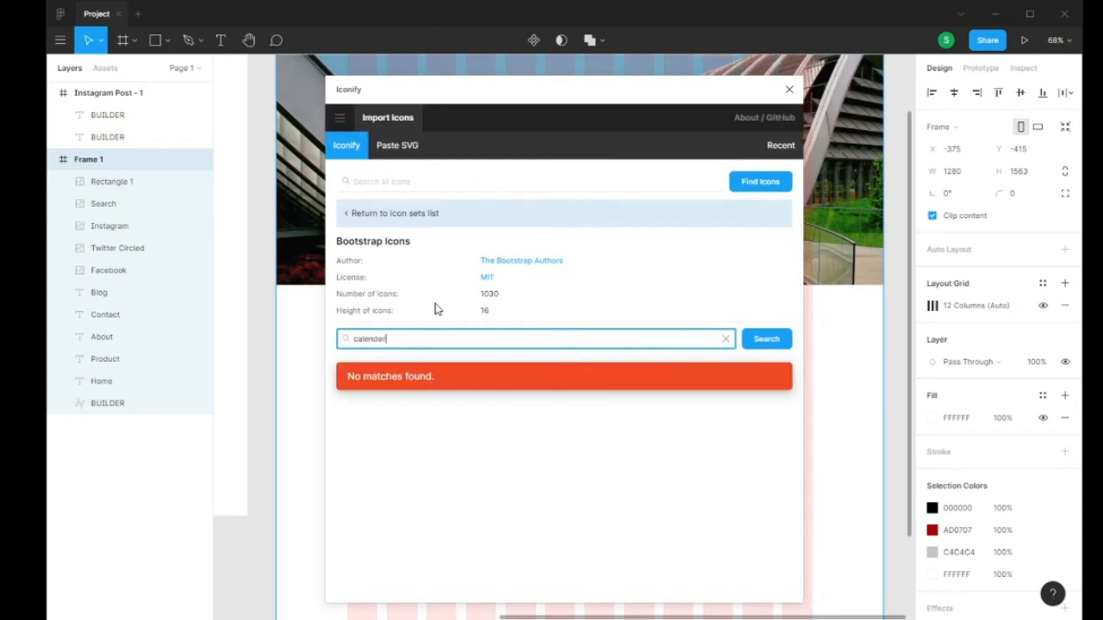
{"action": "key", "text": "BackSpace"}
{"action": "key", "text": "BackSpace"}
{"action": "key", "text": "BackSpace"}
{"action": "key", "text": "BackSpace"}
{"action": "key", "text": "BackSpace"}
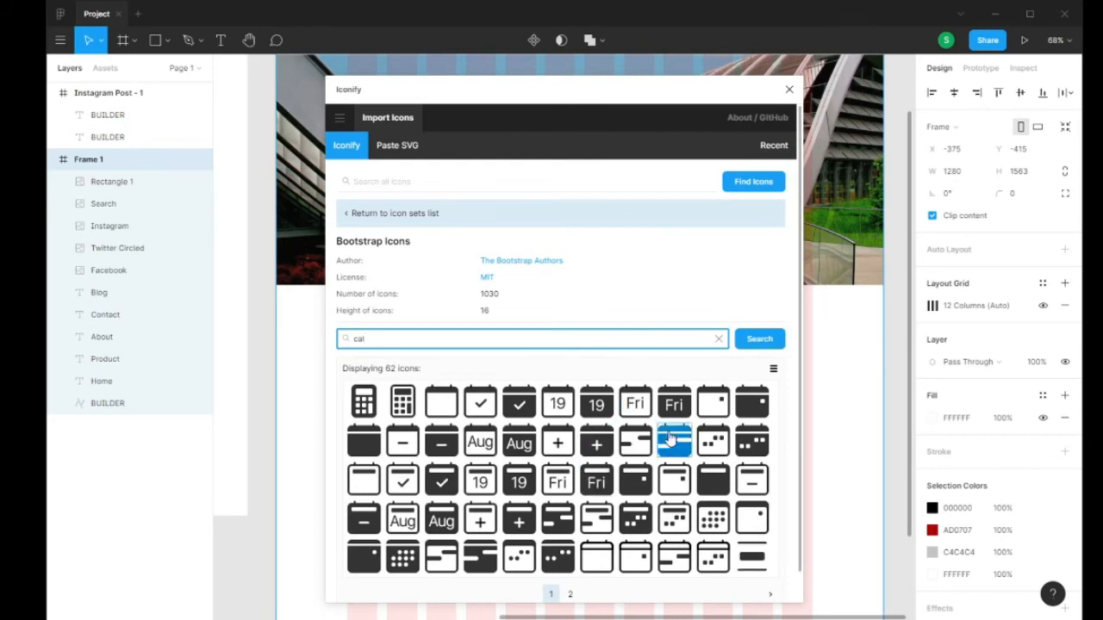
- Import the bi:calendar3 dotted calendar icon into Frame 1's left margin below the banner, and move the plugin window aside
{"action": "left_click", "coordinate": [713, 517]}
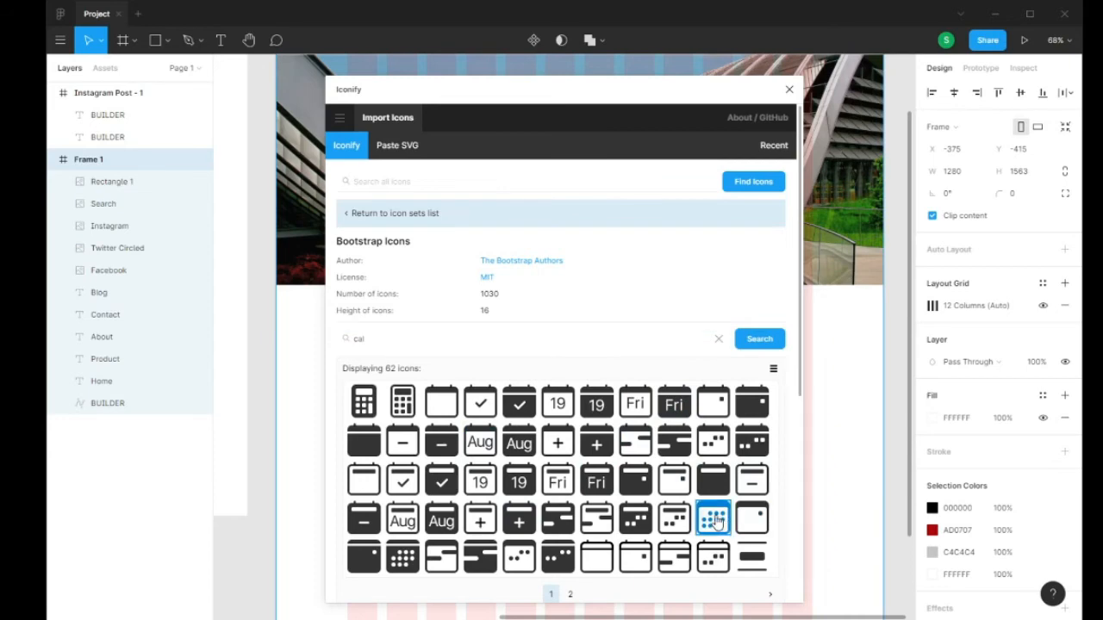
{"action": "left_click_drag", "start_coordinate": [713, 518], "coordinate": [307, 457]}
{"action": "left_click_drag", "start_coordinate": [534, 90], "coordinate": [843, 104]}
{"action": "left_click", "coordinate": [317, 442]}
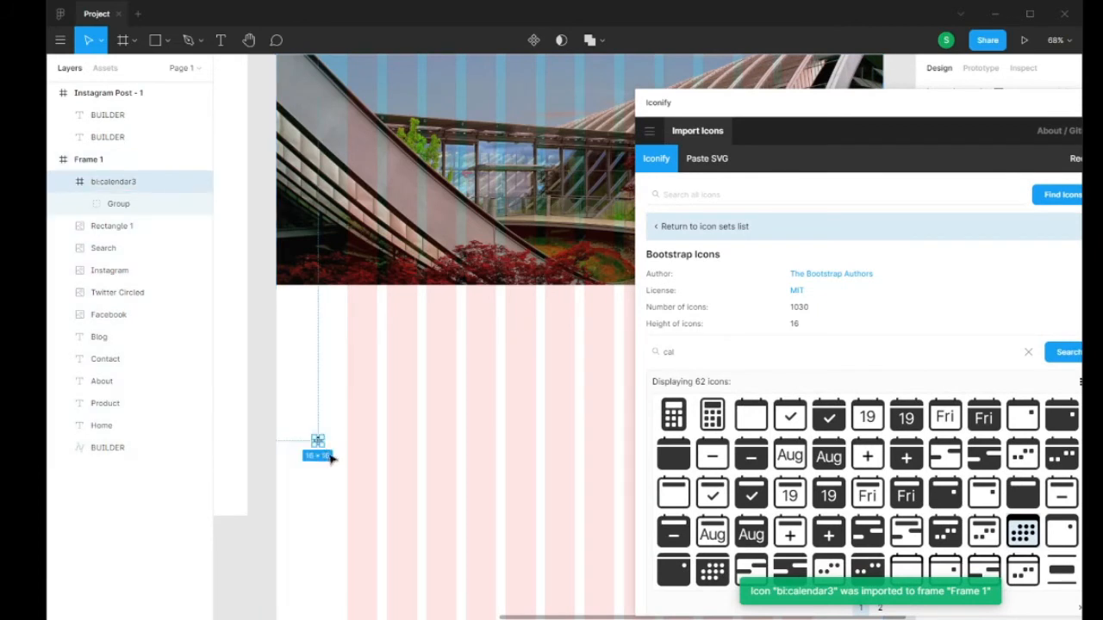
- Enlarge the calendar icon to about 117 × 118 and place it just below the banner over the first layout columns
{"action": "left_click_drag", "start_coordinate": [323, 446], "coordinate": [419, 541]}
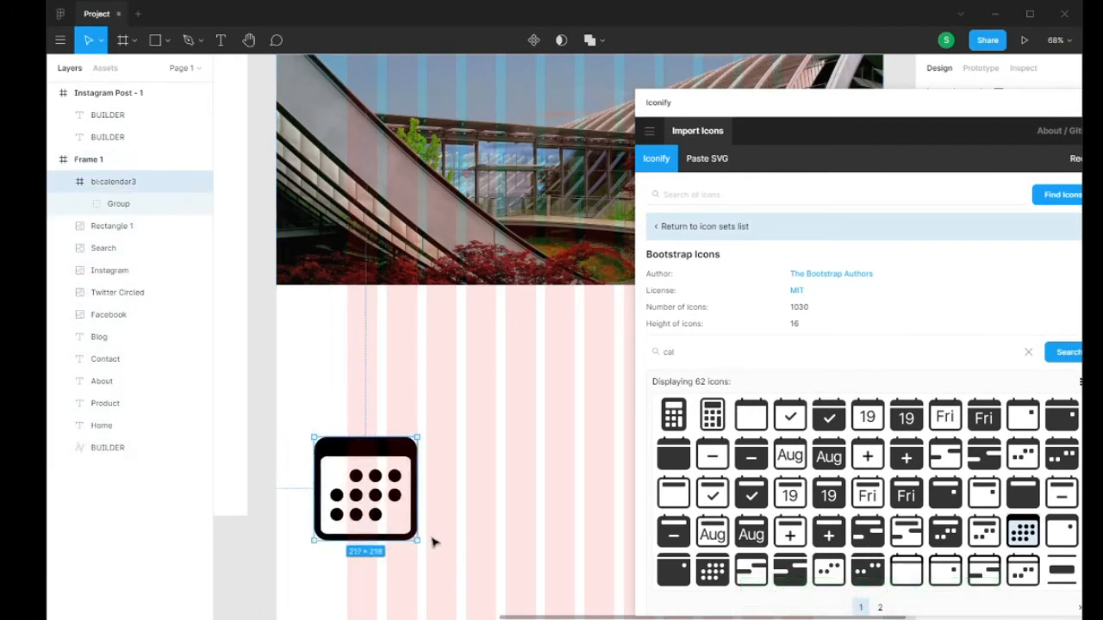
{"action": "key", "text": "ctrl+z"}
{"action": "left_click_drag", "start_coordinate": [317, 442], "coordinate": [384, 372]}
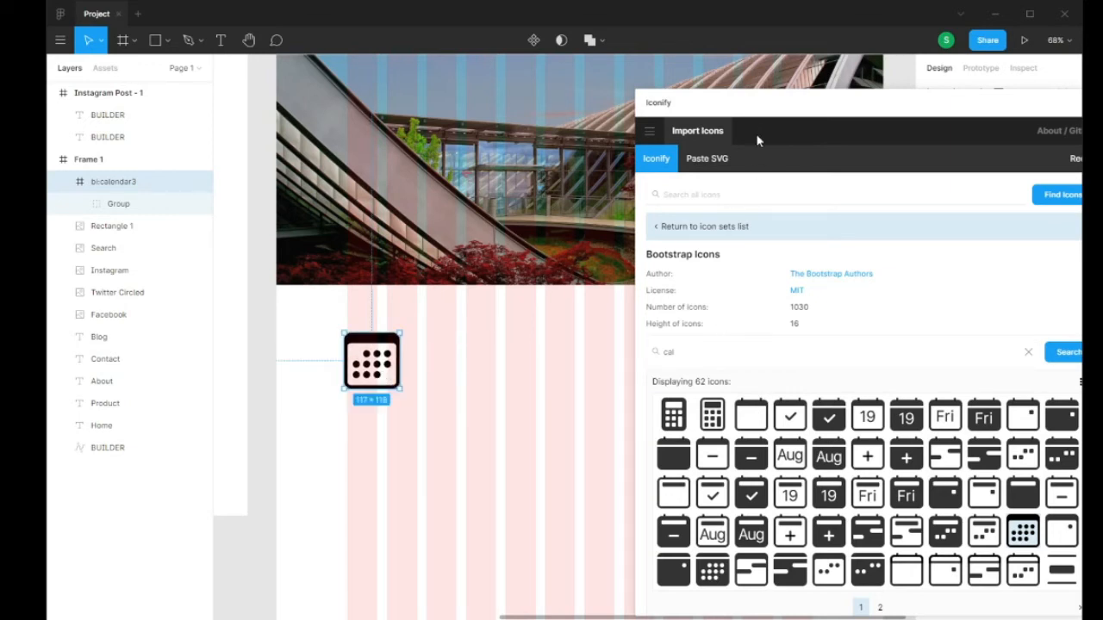
- Bring the Iconify window back into view and search all icons for "people"
{"action": "left_click_drag", "start_coordinate": [746, 103], "coordinate": [578, 103]}
{"action": "left_click", "coordinate": [567, 199]}
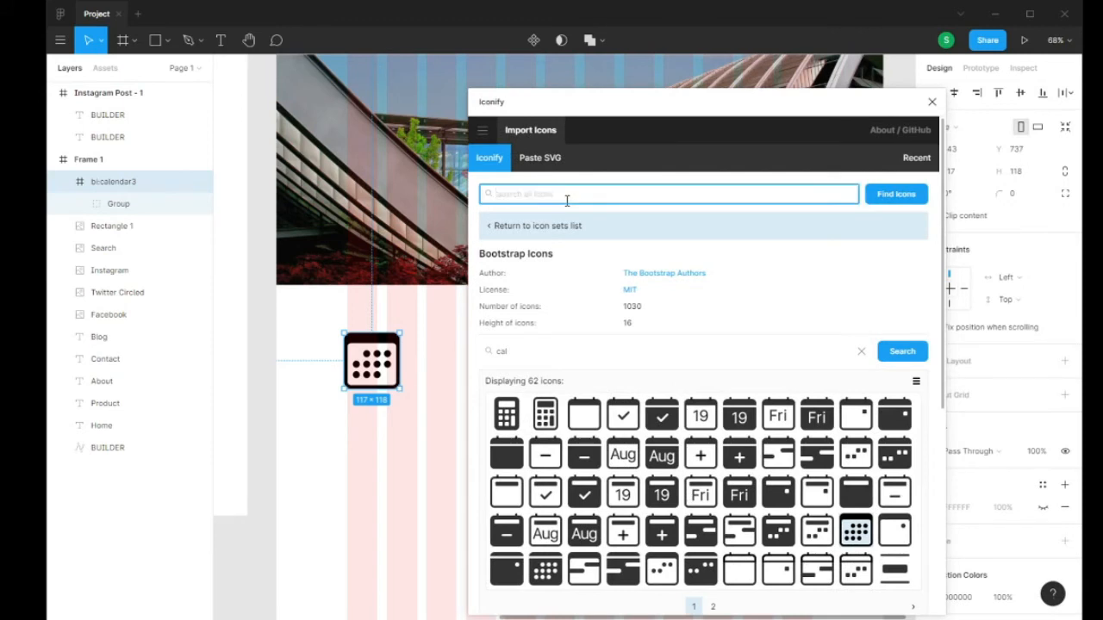
{"action": "type", "text": "people"}
{"action": "key", "text": "Return"}
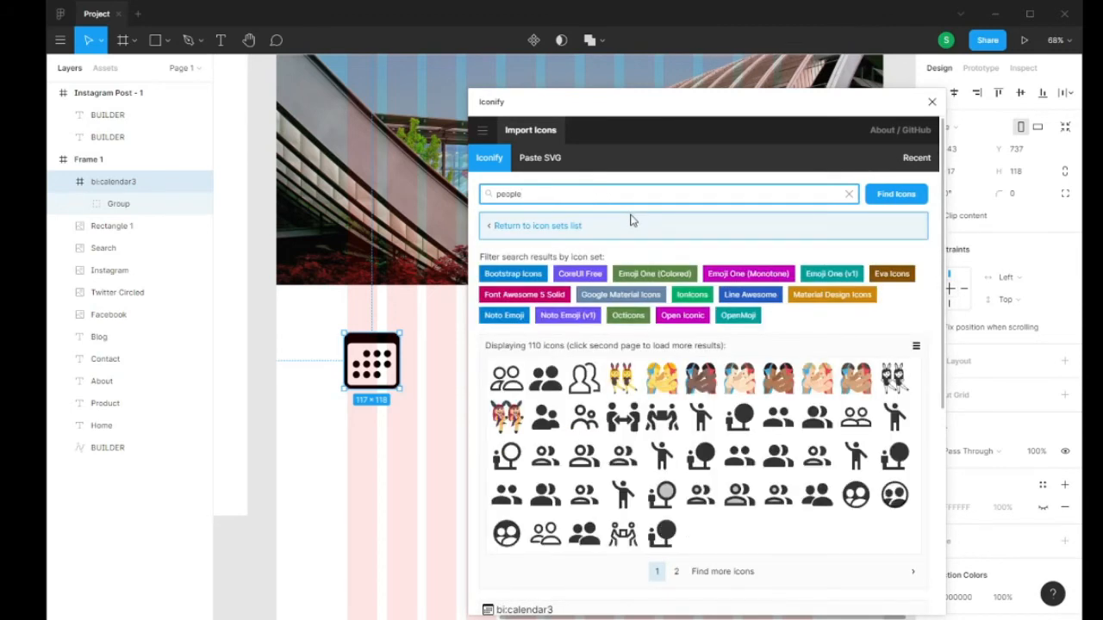
{"action": "left_click_drag", "start_coordinate": [547, 383], "coordinate": [401, 435]}
{"action": "left_click_drag", "start_coordinate": [385, 365], "coordinate": [330, 344]}
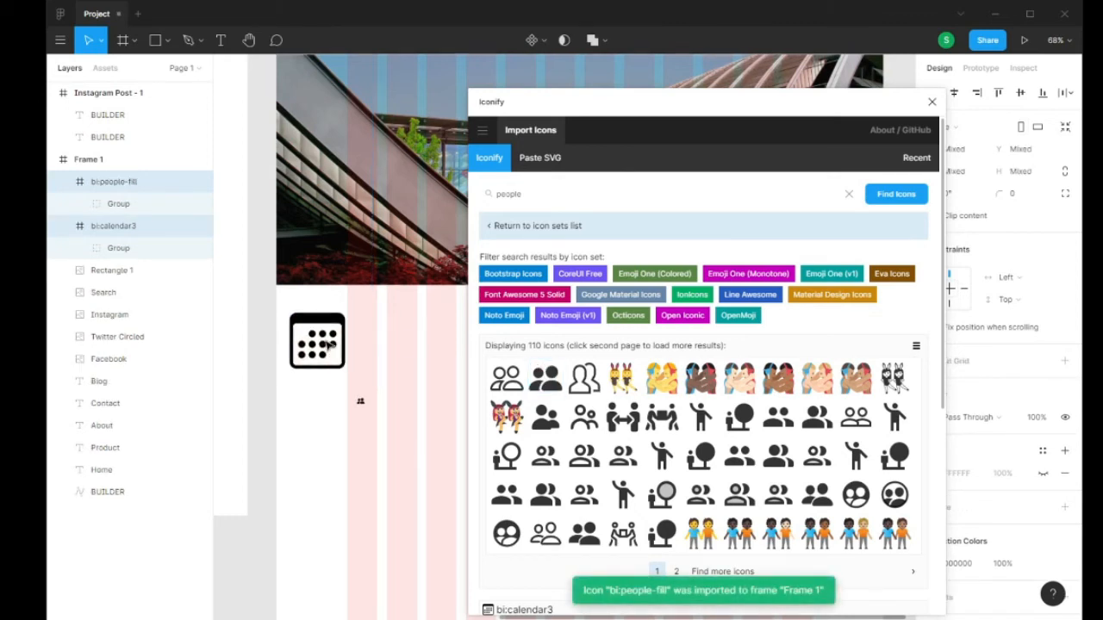
{"action": "left_click", "coordinate": [379, 428]}
{"action": "key", "text": "ctrl+z"}
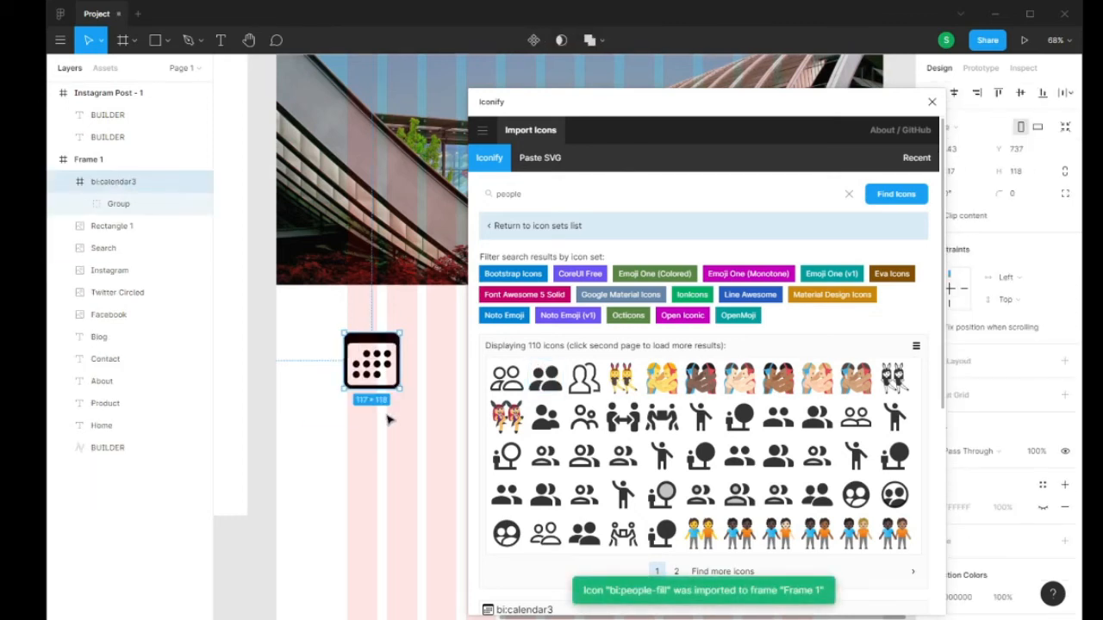
{"action": "key", "text": "ctrl+z"}
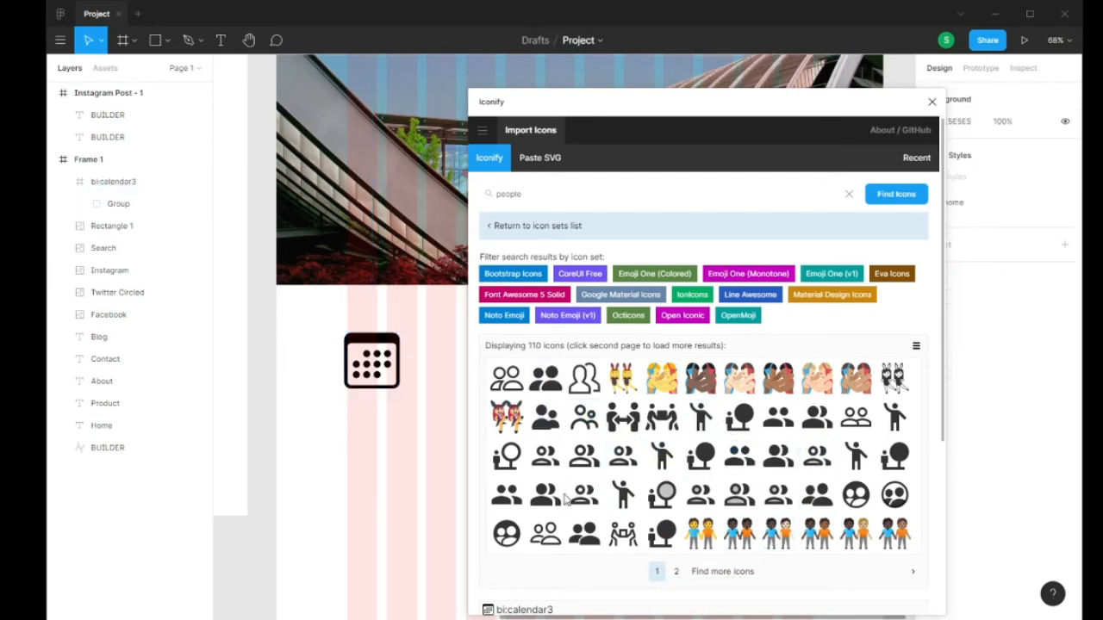
- Import the ic:sharp-people-alt icon into Frame 1 below the calendar icon and deselect it
{"action": "left_click_drag", "start_coordinate": [548, 506], "coordinate": [392, 492]}
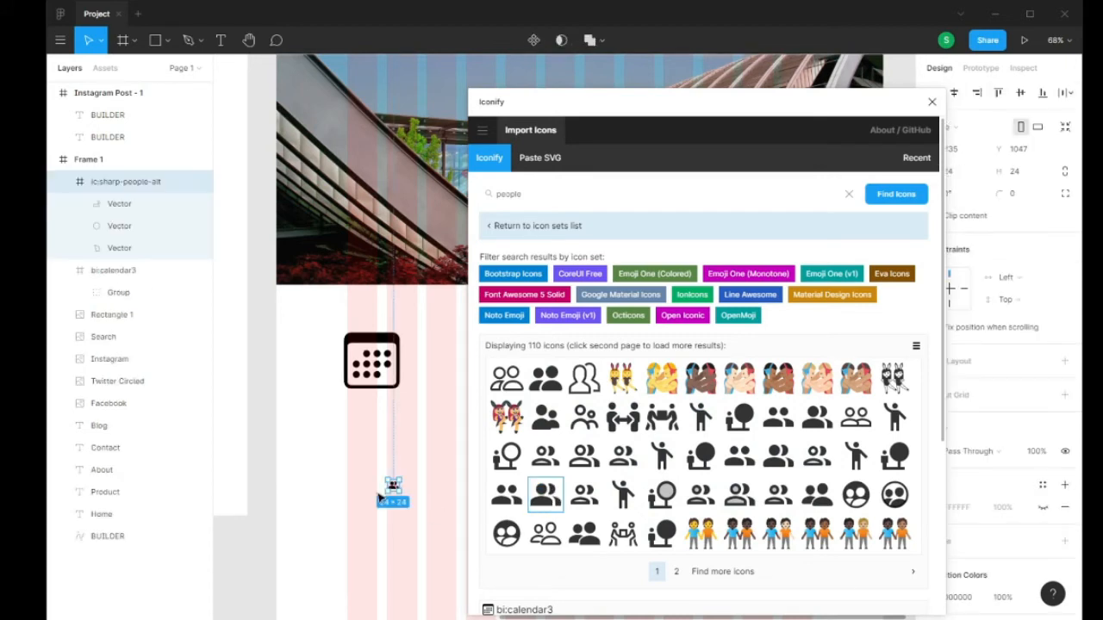
{"action": "left_click", "coordinate": [412, 442]}
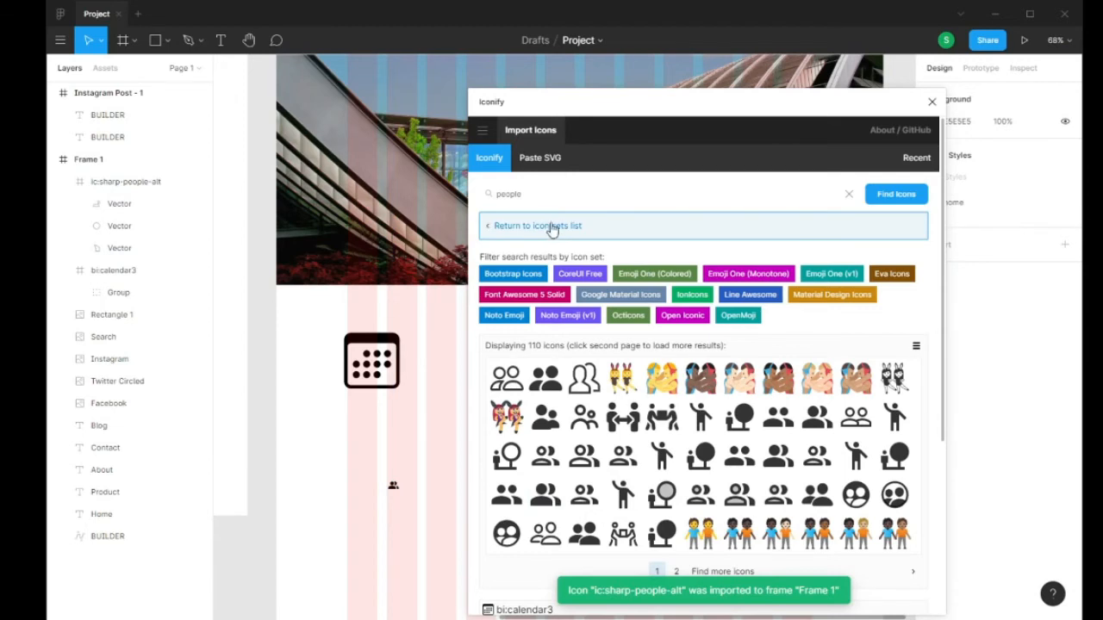
- Search all Iconify icons for "project" and look over the matching icons
{"action": "left_click", "coordinate": [561, 195]}
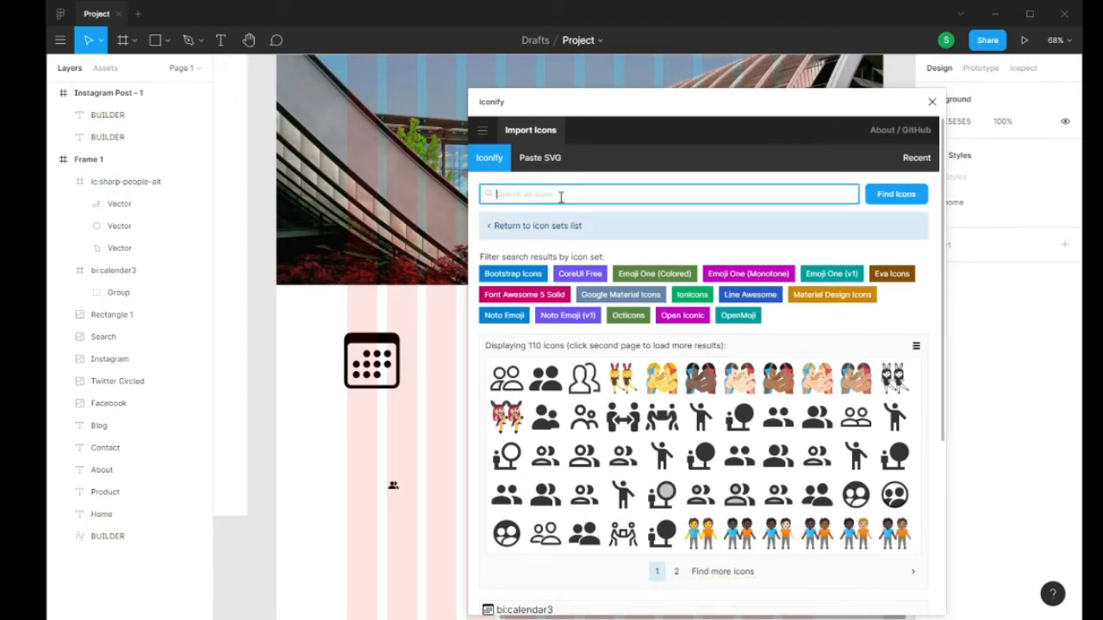
{"action": "type", "text": "pi"}
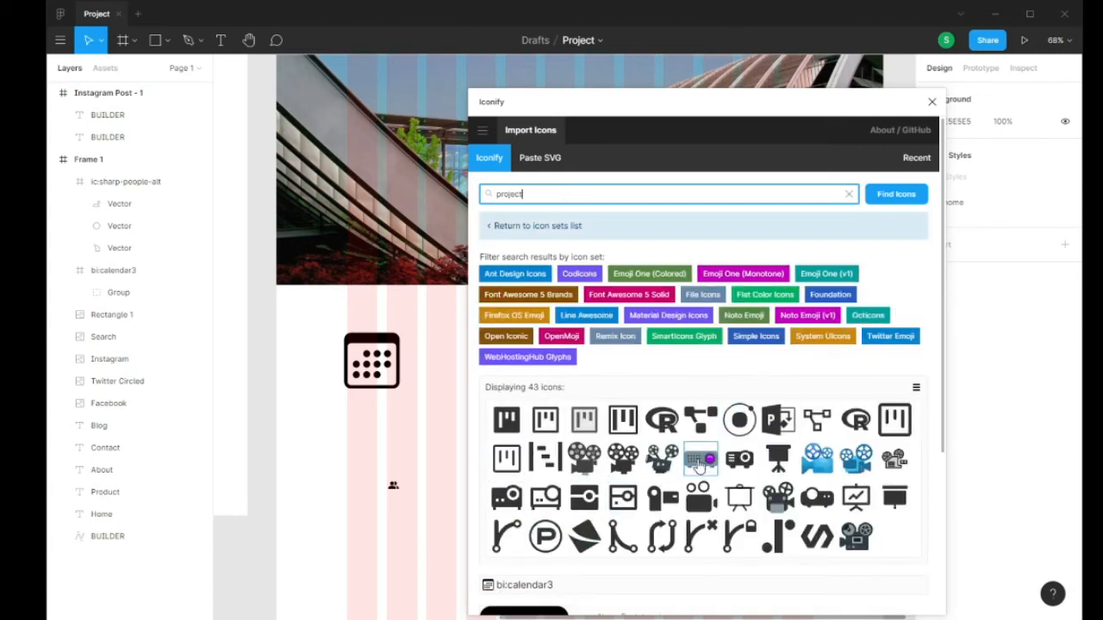
{"action": "scroll", "coordinate": [733, 423], "scroll_direction": "down", "scroll_amount": 3}
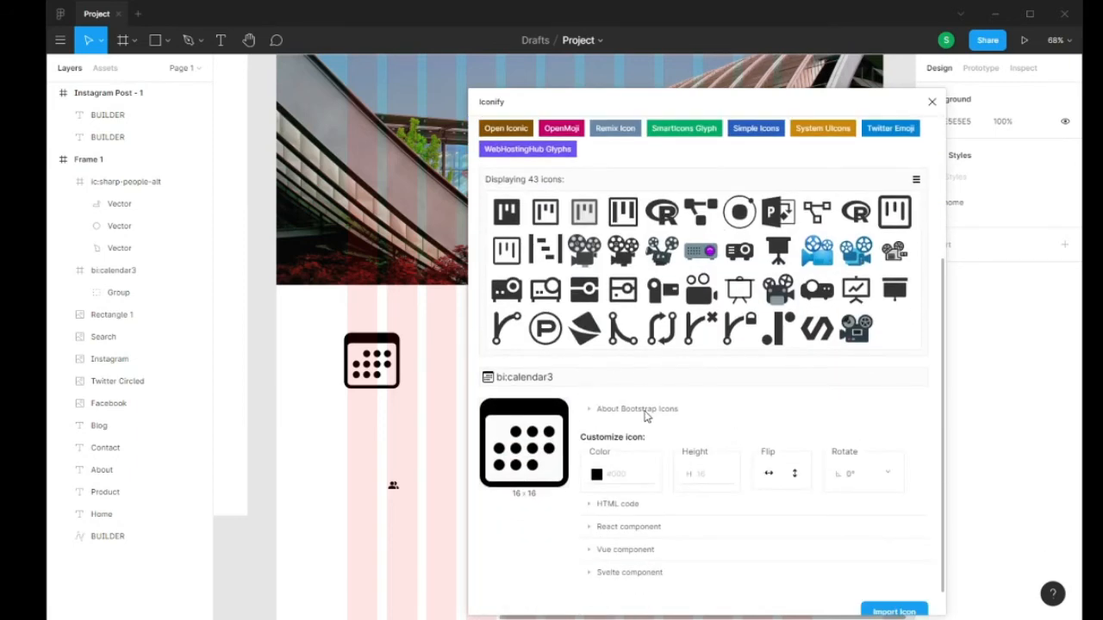
- Import the ant-design:project-outlined icon from the "project" search results into Frame 1
{"action": "scroll", "coordinate": [647, 417], "scroll_direction": "down", "scroll_amount": 1}
{"action": "scroll", "coordinate": [647, 417], "scroll_direction": "up", "scroll_amount": 4}
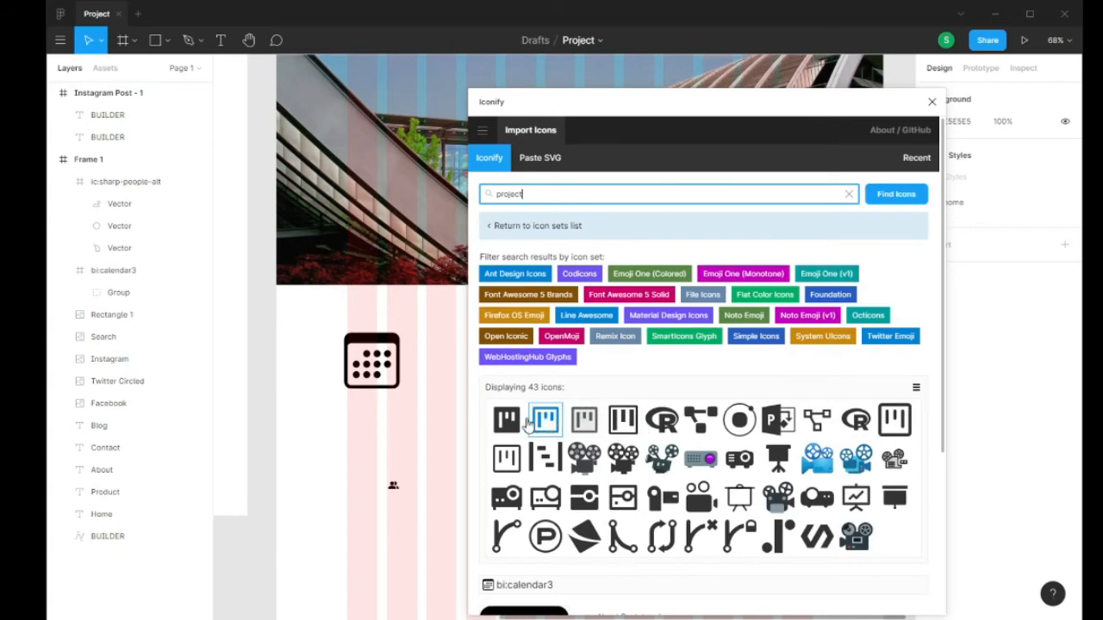
{"action": "left_click_drag", "start_coordinate": [548, 427], "coordinate": [374, 430]}
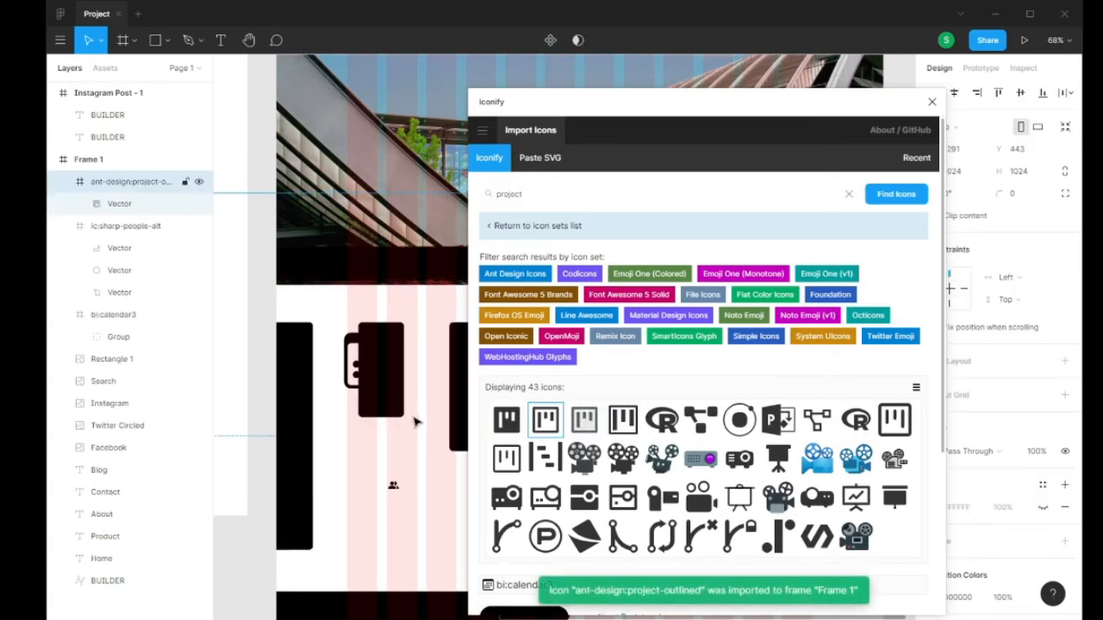
- Shrink the imported project icon to about 249 × 231 below the banner and close the Iconify window
{"action": "scroll", "coordinate": [417, 420], "scroll_direction": "down", "scroll_amount": 5}
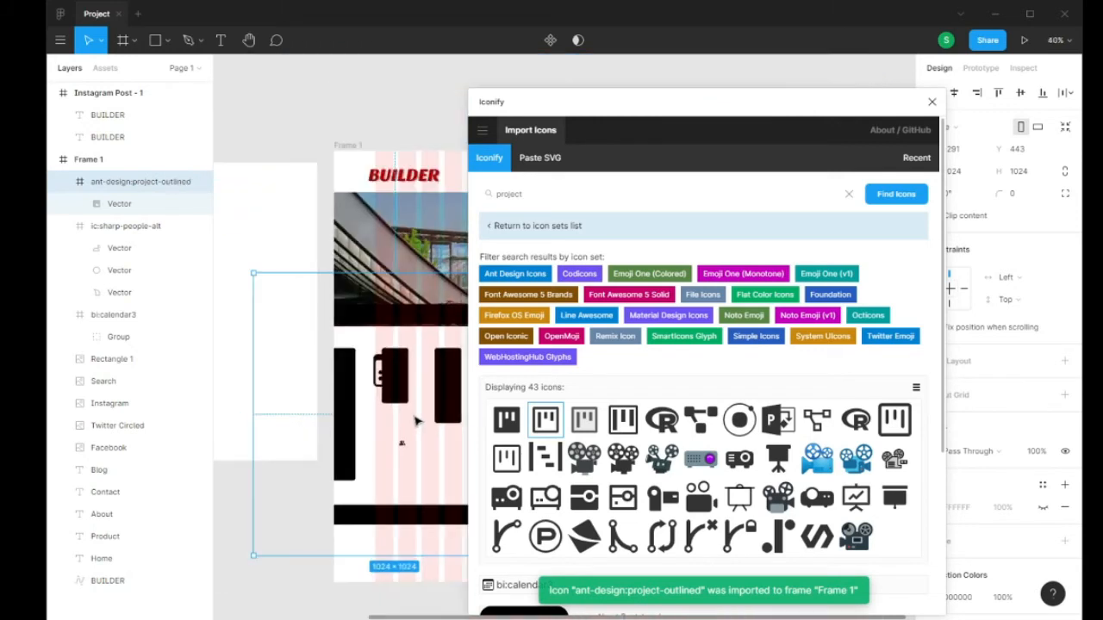
{"action": "left_click_drag", "start_coordinate": [255, 274], "coordinate": [341, 384]}
{"action": "left_click_drag", "start_coordinate": [442, 517], "coordinate": [423, 419]}
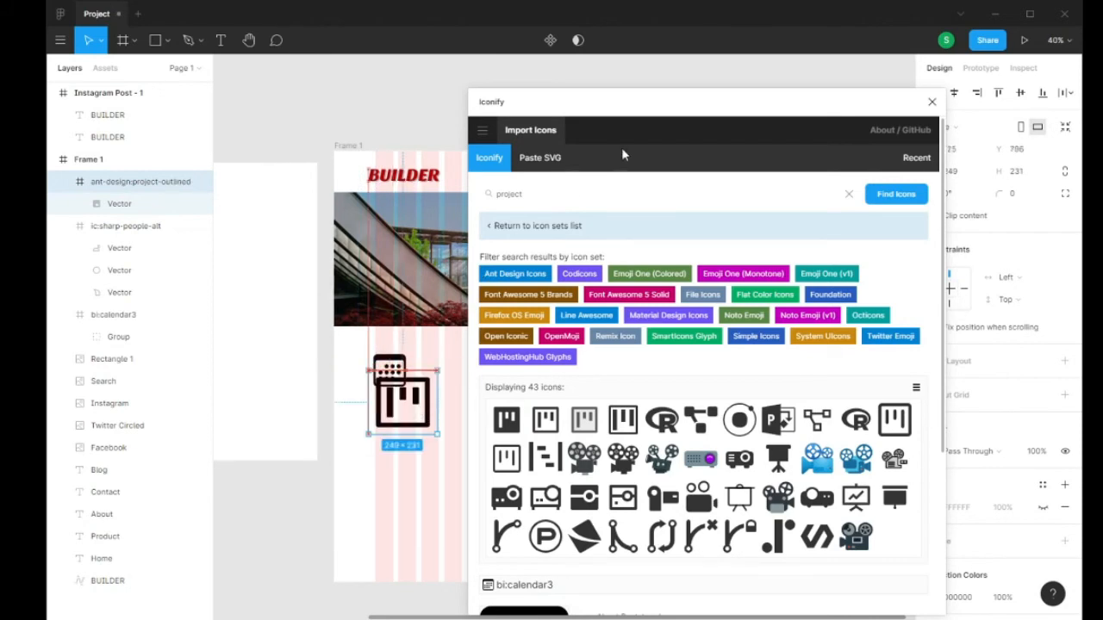
{"action": "left_click", "coordinate": [931, 102]}
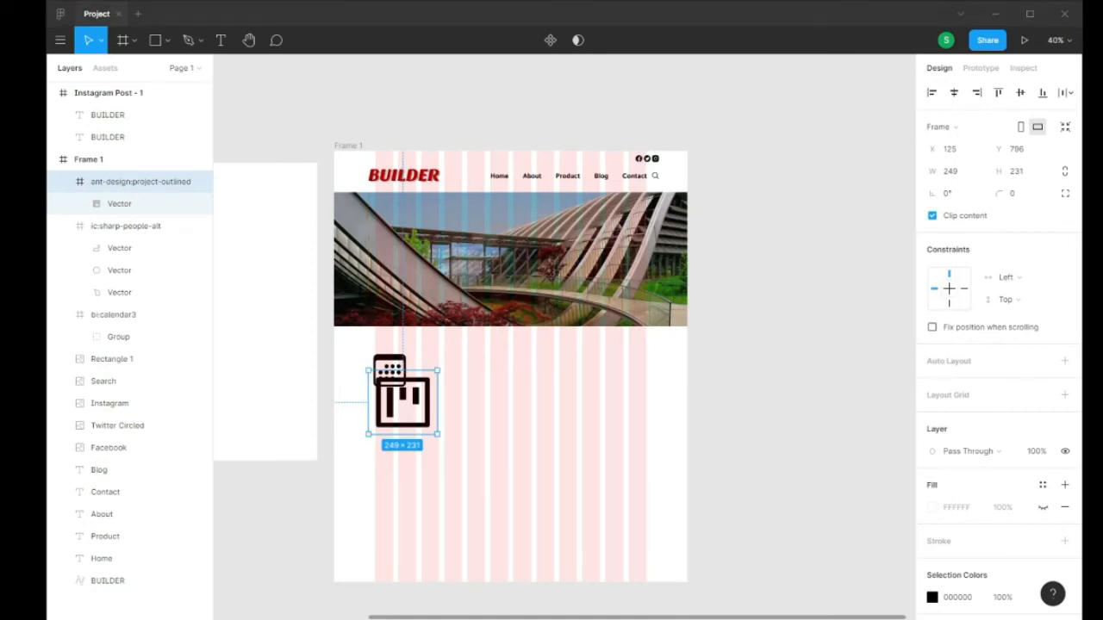
- Move the calendar icon to about X 150, Y 715 and place the project icon beside it at about X 287, Y 695
{"action": "scroll", "coordinate": [362, 405], "scroll_direction": "up", "scroll_amount": 5}
{"action": "left_click", "coordinate": [446, 266]}
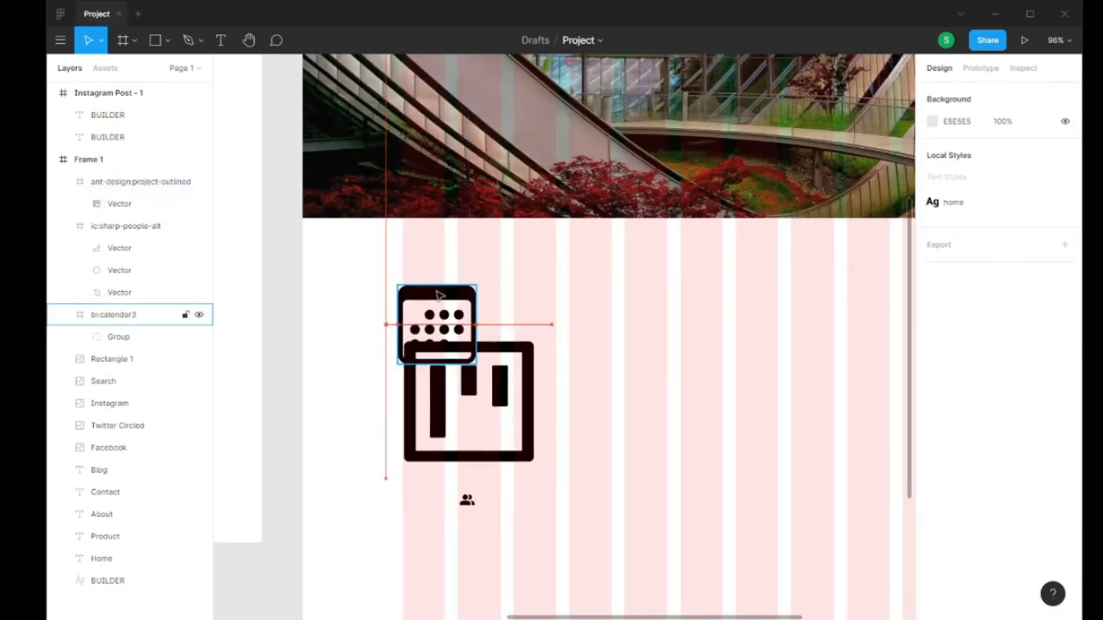
{"action": "left_click_drag", "start_coordinate": [438, 296], "coordinate": [451, 284]}
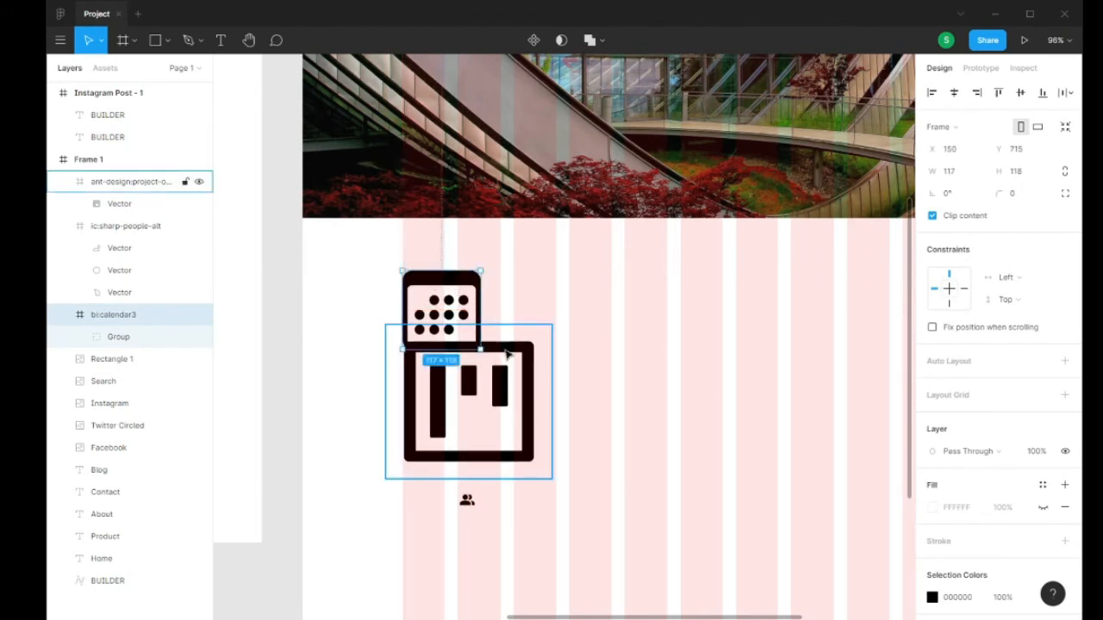
{"action": "left_click_drag", "start_coordinate": [508, 353], "coordinate": [616, 289]}
{"action": "left_click", "coordinate": [463, 287]}
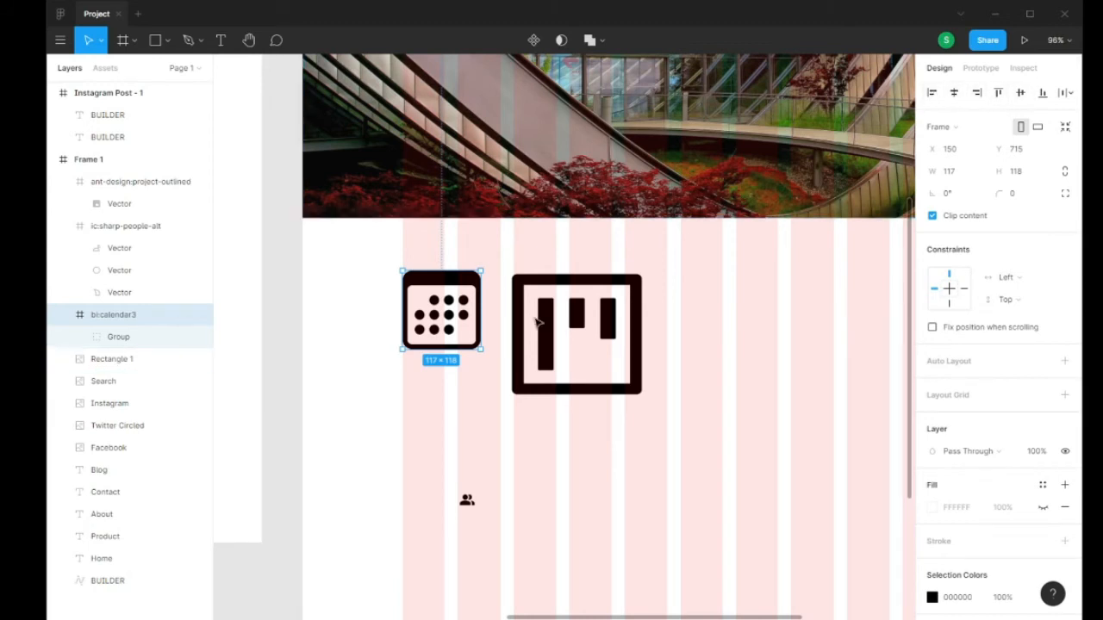
{"action": "right_click", "coordinate": [474, 319]}
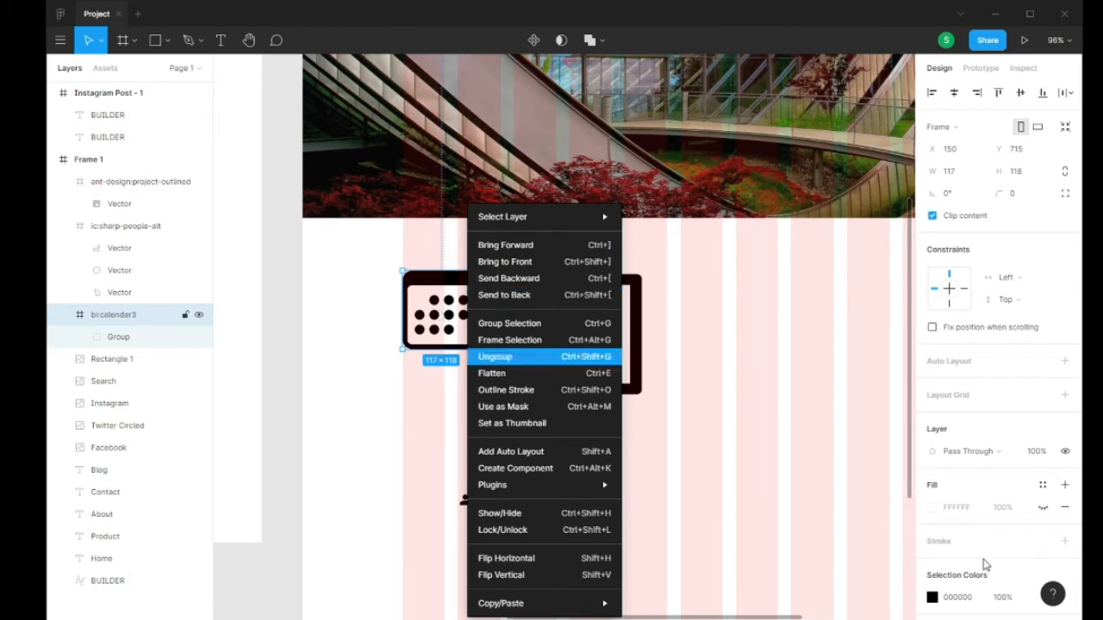
{"action": "left_click", "coordinate": [1006, 425]}
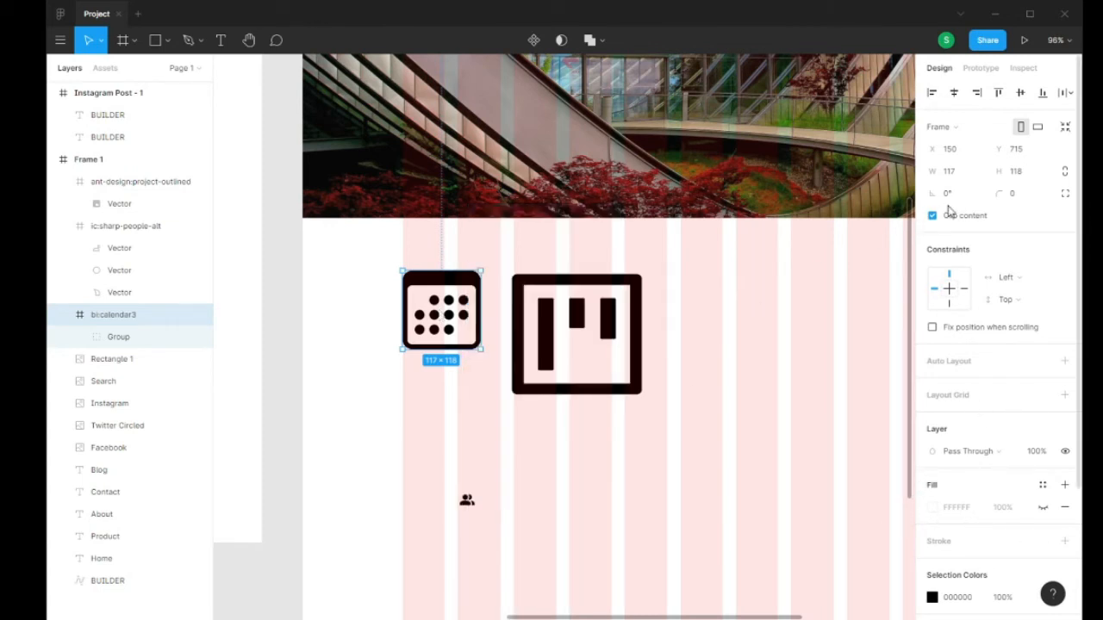
- Set the project icon to 117 × 118, move it farther from the calendar, and enlarge it to about 141 × 128
{"action": "left_click", "coordinate": [561, 323]}
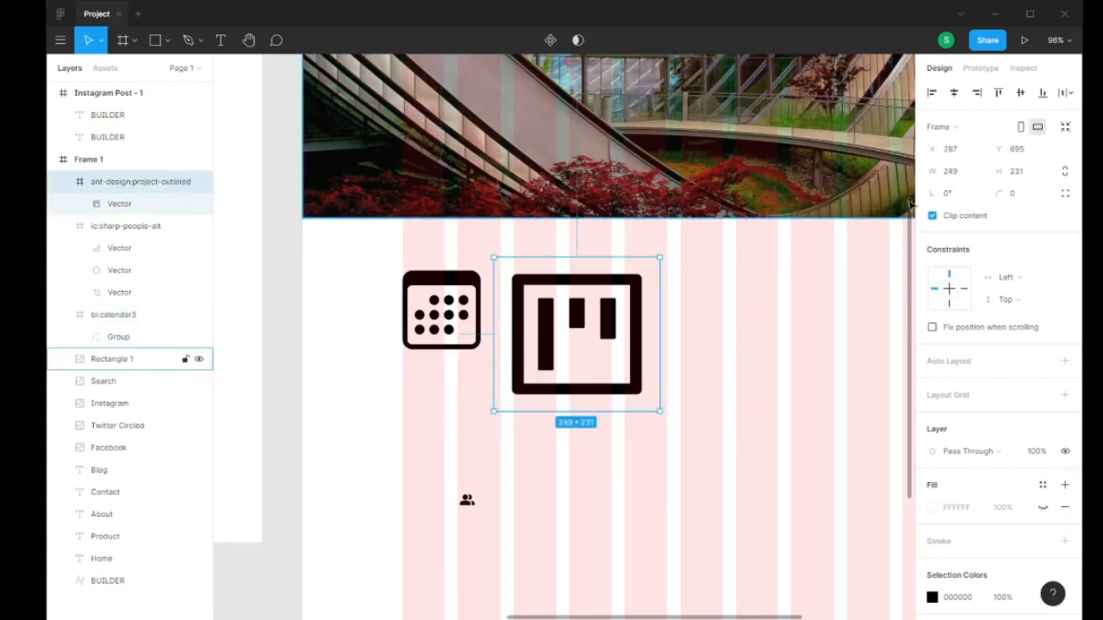
{"action": "left_click", "coordinate": [975, 175]}
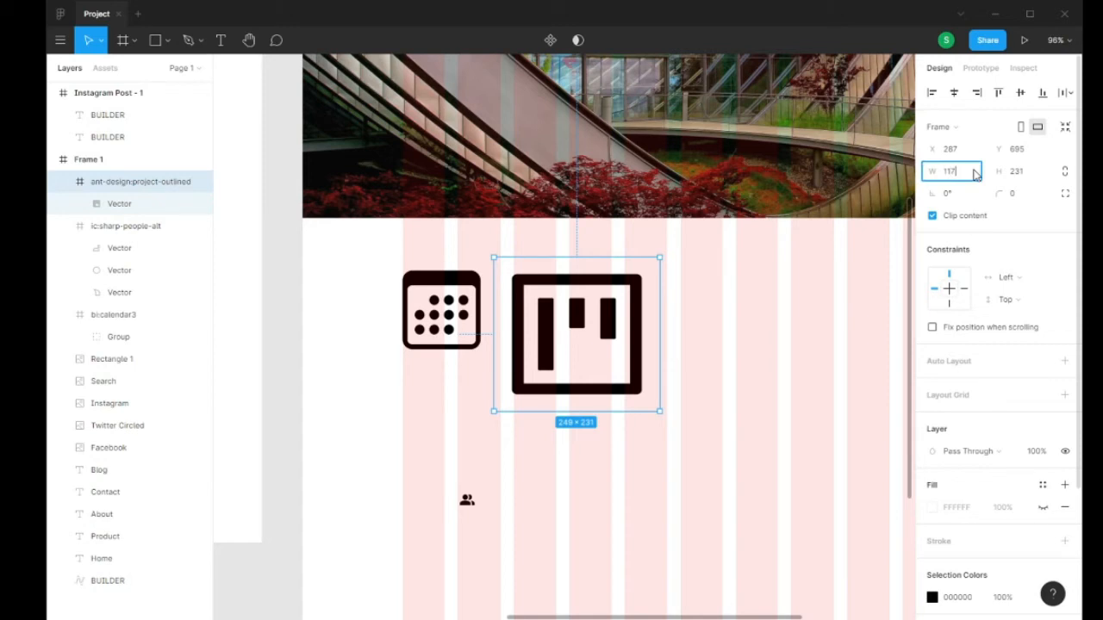
{"action": "key", "text": "Tab"}
{"action": "key", "text": "Return"}
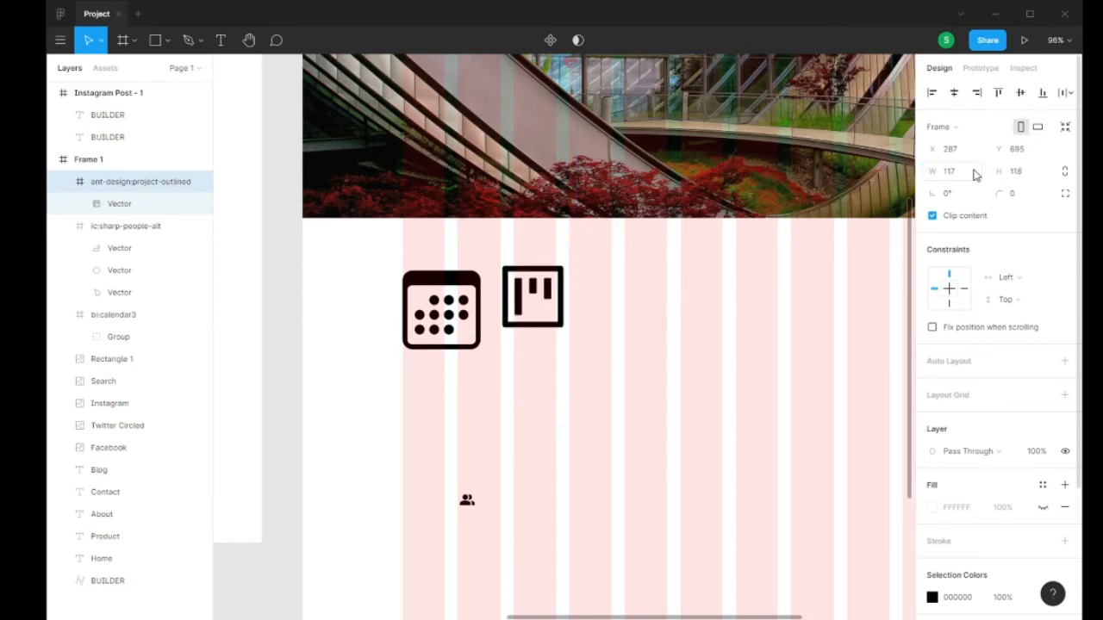
{"action": "left_click_drag", "start_coordinate": [525, 301], "coordinate": [522, 316]}
{"action": "left_click_drag", "start_coordinate": [567, 350], "coordinate": [612, 337]}
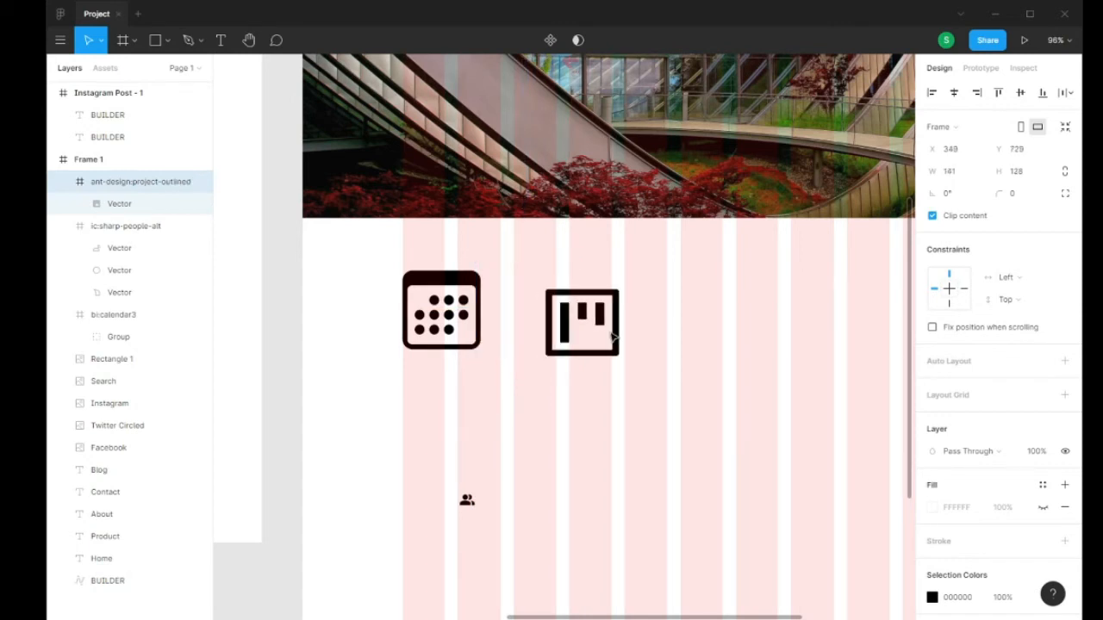
- Set the people icon's width to 117 and its height to 118
{"action": "left_click", "coordinate": [467, 500]}
{"action": "left_click", "coordinate": [962, 172]}
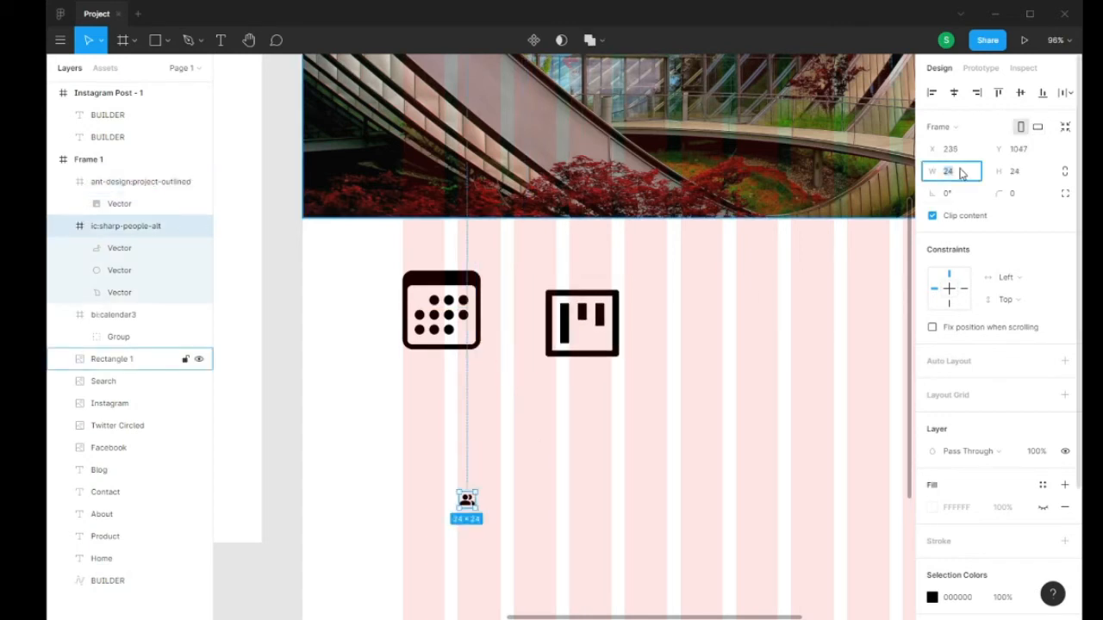
{"action": "type", "text": "117"}
{"action": "key", "text": "Tab"}
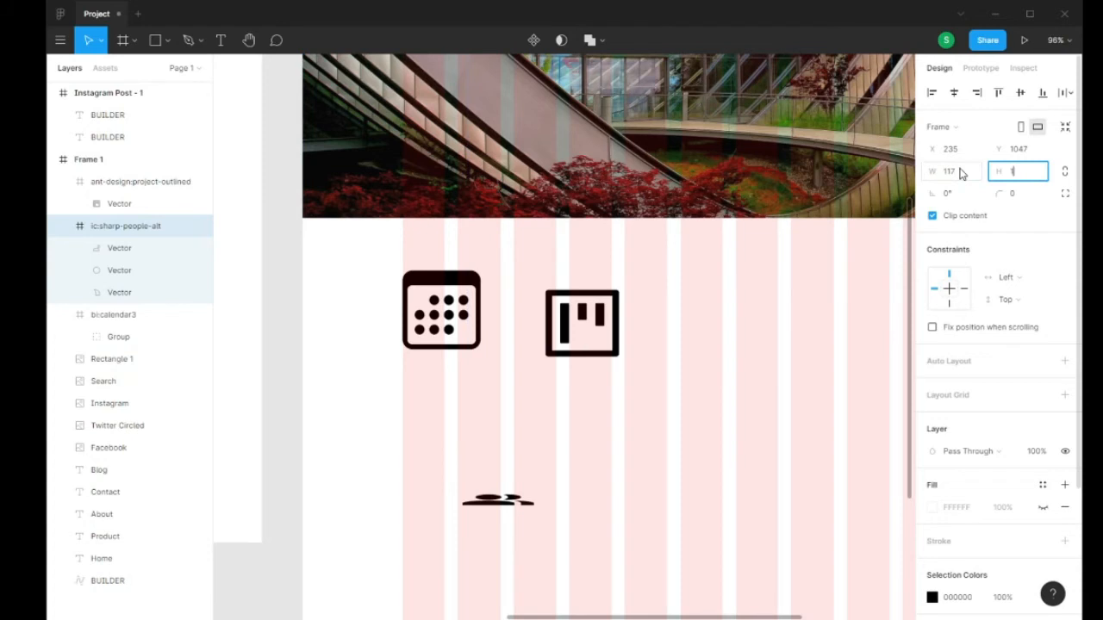
{"action": "type", "text": "118"}
{"action": "key", "text": "Return"}
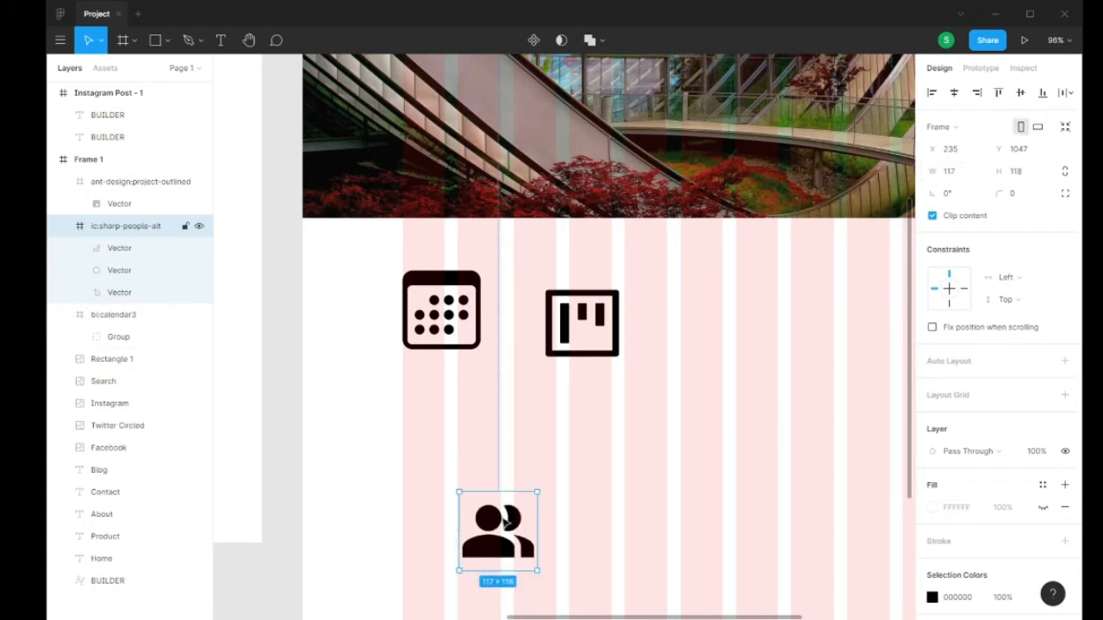
- Bring the people icon up into the icon row over the last columns and move the project icon to about X 380, Y 710
{"action": "left_click_drag", "start_coordinate": [503, 519], "coordinate": [804, 371]}
{"action": "scroll", "coordinate": [804, 371], "scroll_direction": "down", "scroll_amount": 4}
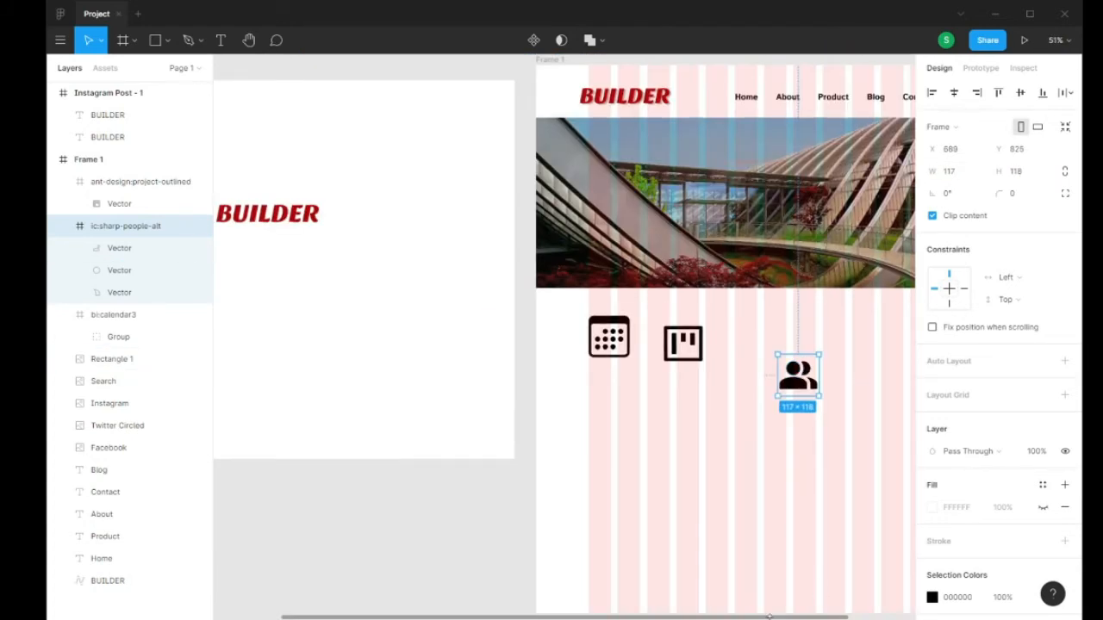
{"action": "left_click_drag", "start_coordinate": [770, 617], "coordinate": [838, 617]}
{"action": "left_click_drag", "start_coordinate": [715, 381], "coordinate": [818, 347]}
{"action": "mouse_move", "coordinate": [595, 340]}
{"action": "left_mouse_down"}
{"action": "mouse_move", "coordinate": [669, 334]}
{"action": "mouse_move", "coordinate": [595, 335]}
{"action": "mouse_move", "coordinate": [611, 337]}
{"action": "left_mouse_up"}
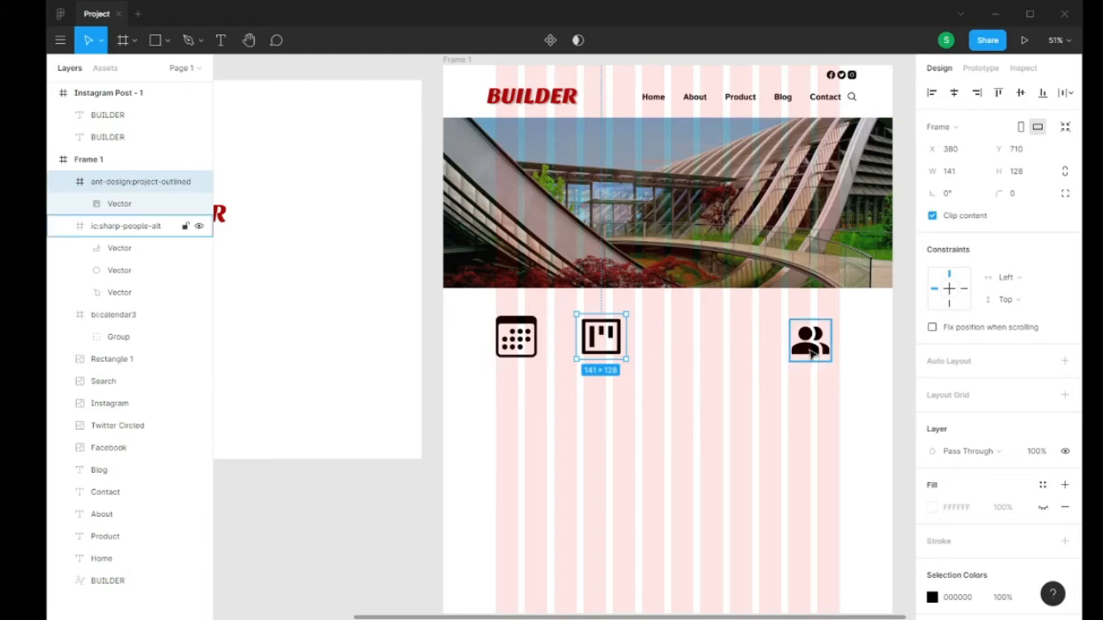
- Space the icons closely beside the calendar, with the project icon at about X 375, Y 710 and the people icon at about X 624, Y 715
{"action": "left_click_drag", "start_coordinate": [810, 348], "coordinate": [683, 348]}
{"action": "scroll", "coordinate": [589, 349], "scroll_direction": "up", "scroll_amount": 5}
{"action": "mouse_move", "coordinate": [603, 334]}
{"action": "left_mouse_down"}
{"action": "mouse_move", "coordinate": [567, 334]}
{"action": "mouse_move", "coordinate": [617, 336]}
{"action": "mouse_move", "coordinate": [600, 333]}
{"action": "left_mouse_up"}
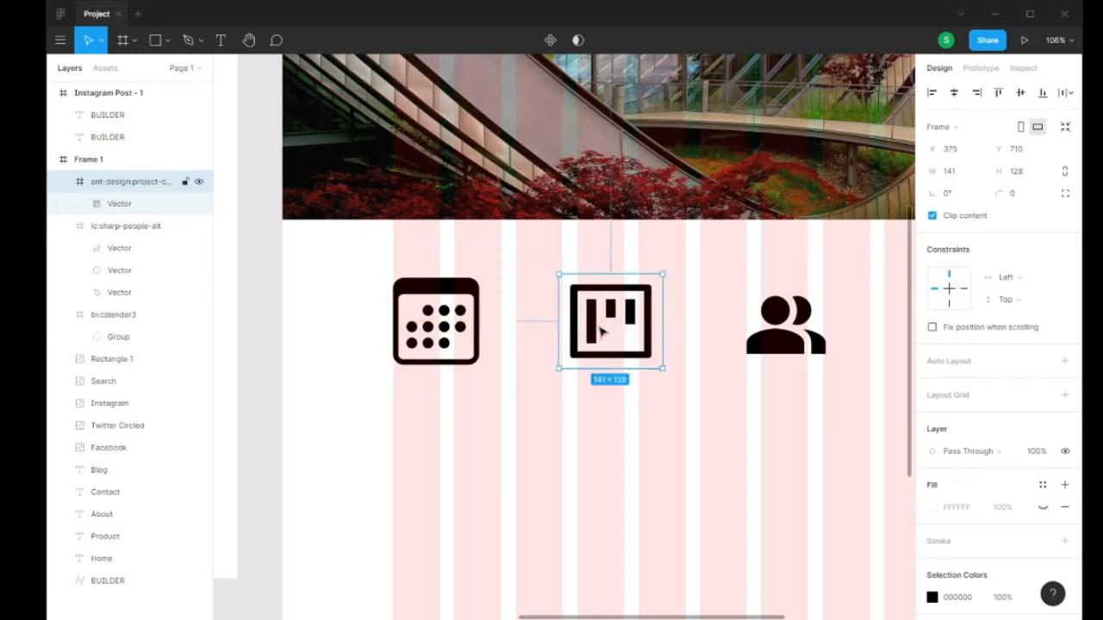
{"action": "mouse_move", "coordinate": [780, 338]}
{"action": "left_mouse_down"}
{"action": "mouse_move", "coordinate": [799, 347]}
{"action": "mouse_move", "coordinate": [784, 343]}
{"action": "left_mouse_up"}
{"action": "scroll", "coordinate": [784, 343], "scroll_direction": "down", "scroll_amount": 5}
{"action": "scroll", "coordinate": [837, 365], "scroll_direction": "up", "scroll_amount": 2}
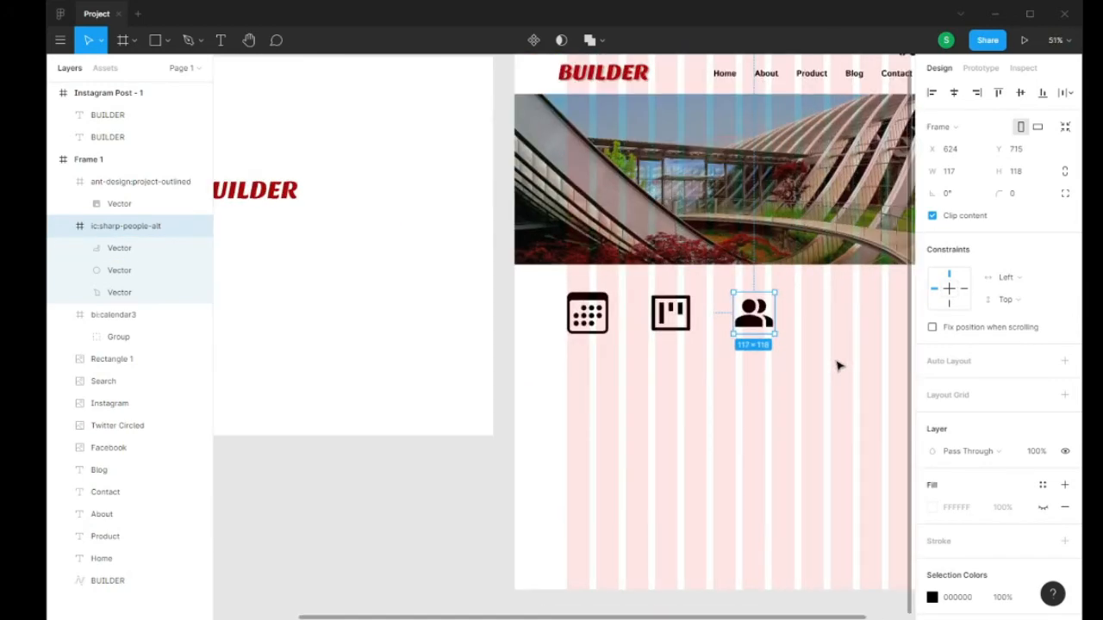
- Move the people icon to about X 874, Y 710 and center the project icon horizontally in Frame 1
{"action": "scroll", "coordinate": [836, 365], "scroll_direction": "up", "scroll_amount": 3}
{"action": "scroll", "coordinate": [839, 367], "scroll_direction": "down", "scroll_amount": 4}
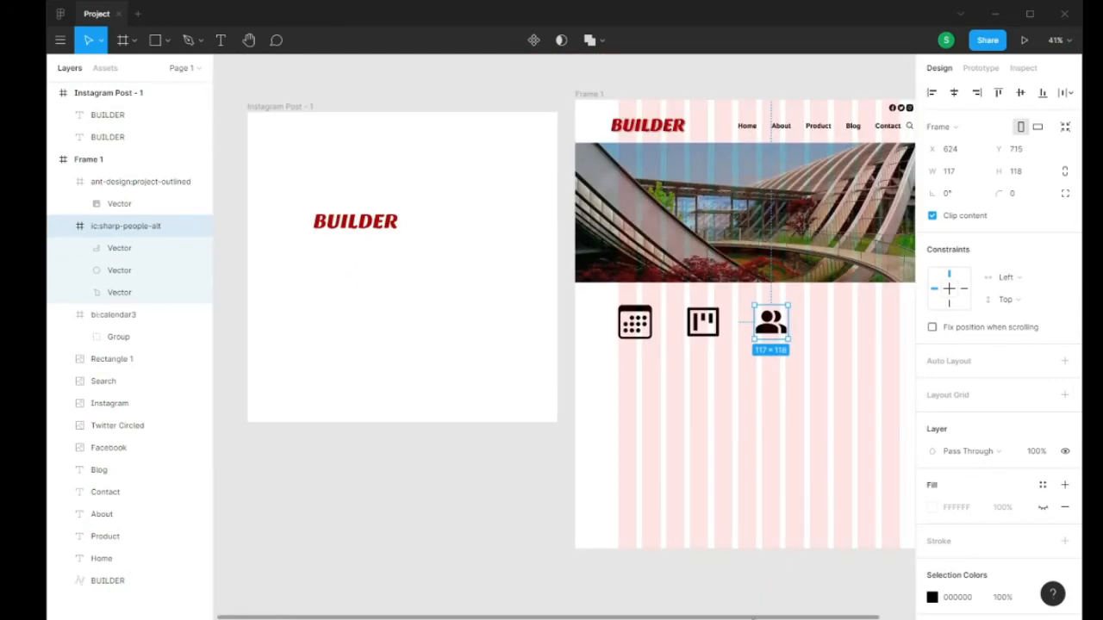
{"action": "scroll", "coordinate": [783, 352], "scroll_direction": "right", "scroll_amount": 2}
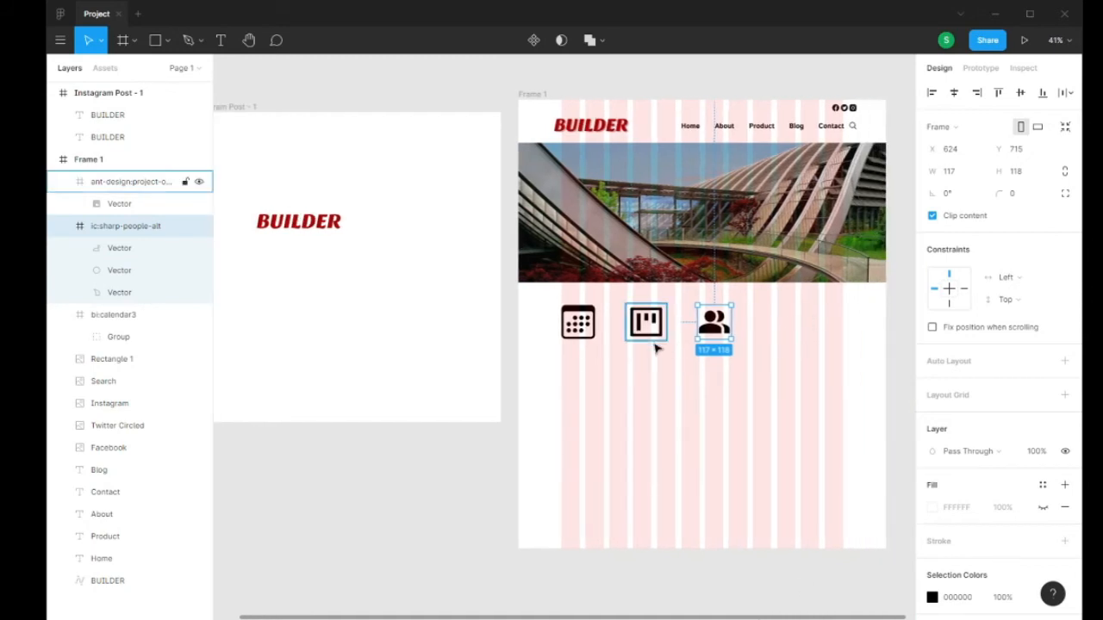
{"action": "scroll", "coordinate": [755, 320], "scroll_direction": "up", "scroll_amount": 3}
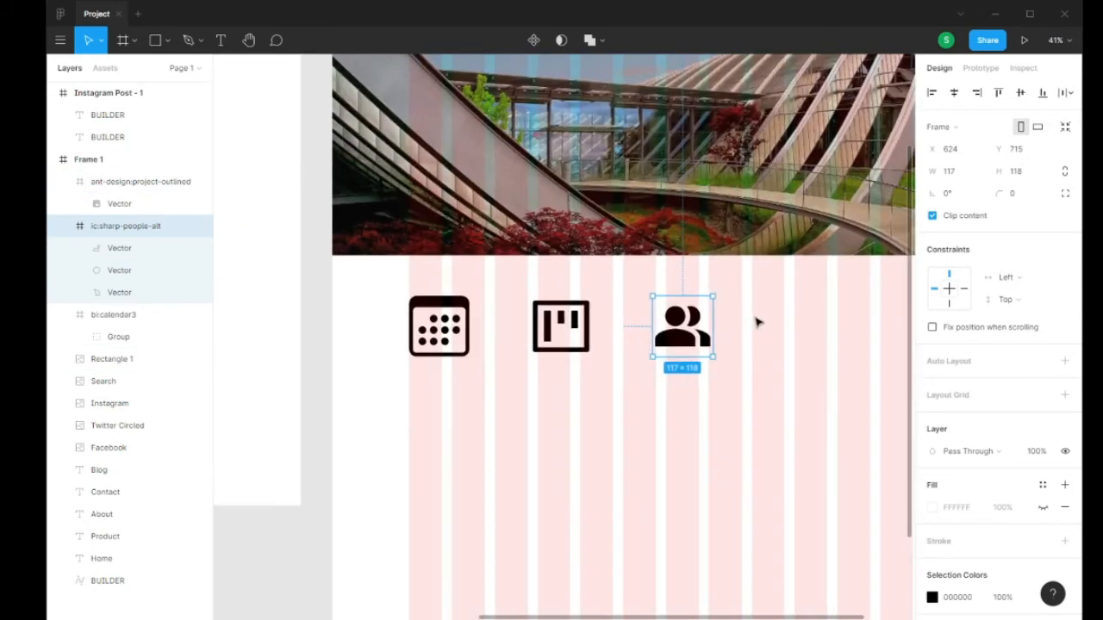
{"action": "left_click_drag", "start_coordinate": [692, 338], "coordinate": [819, 336]}
{"action": "scroll", "coordinate": [818, 332], "scroll_direction": "down", "scroll_amount": 4}
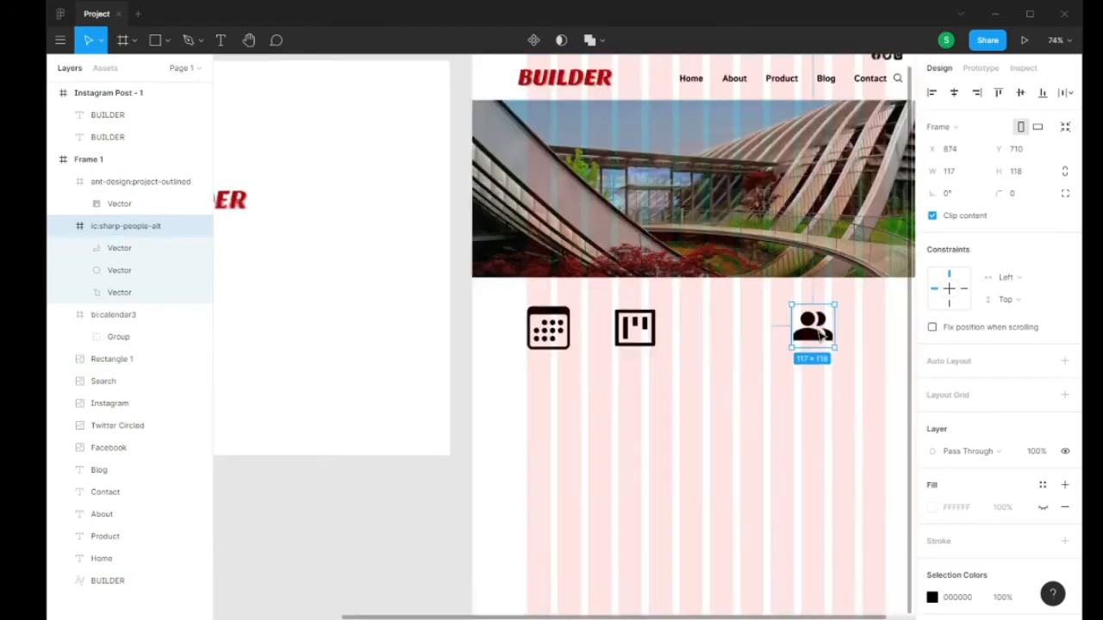
{"action": "left_click_drag", "start_coordinate": [691, 336], "coordinate": [739, 334]}
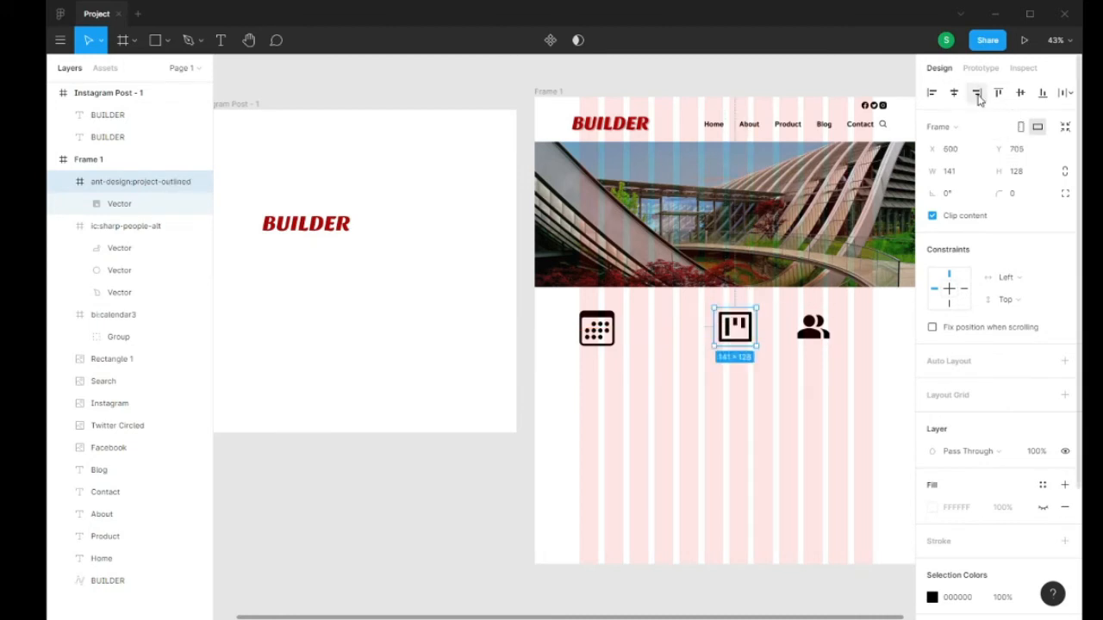
{"action": "left_click", "coordinate": [954, 94]}
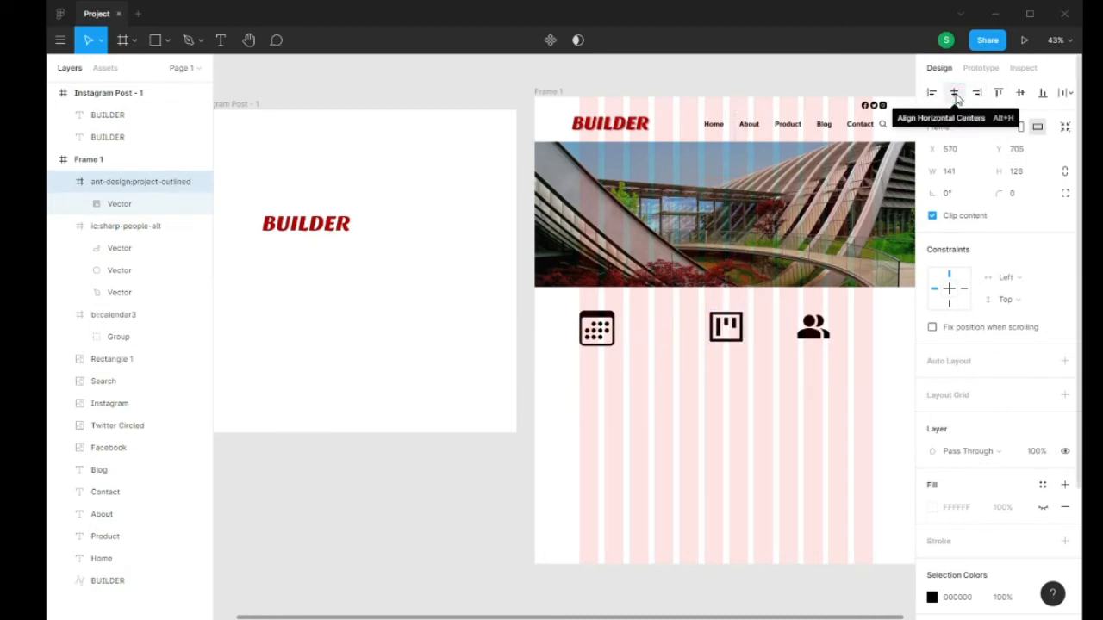
- Move the calendar icon to about X 184, Y 715 and the people icon over the last columns, balancing them around the centered project icon
{"action": "left_click", "coordinate": [813, 327]}
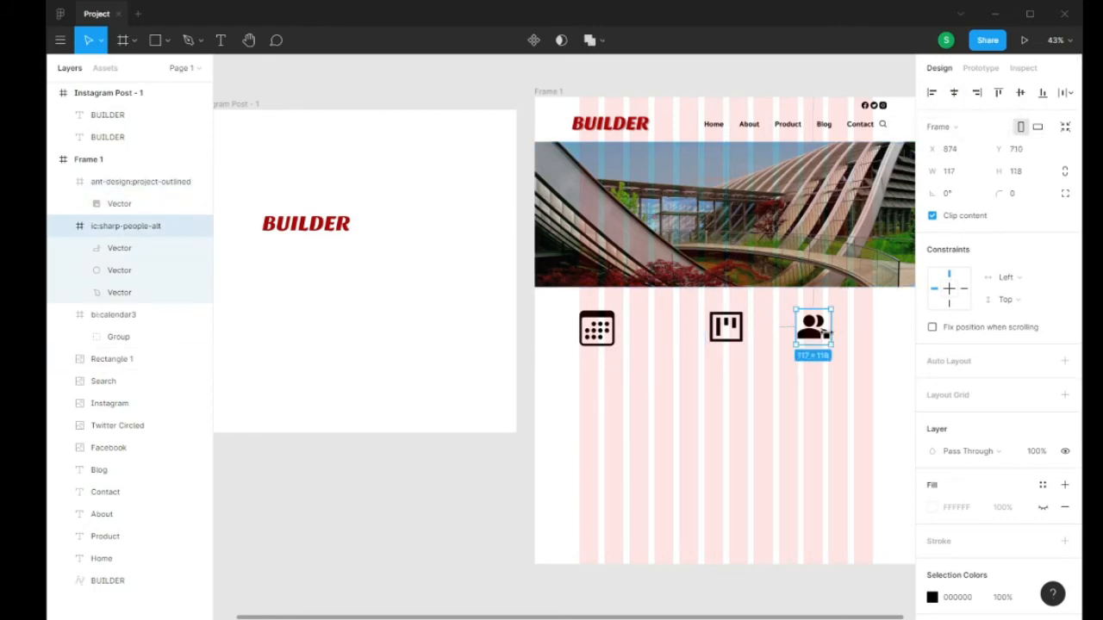
{"action": "left_click_drag", "start_coordinate": [820, 332], "coordinate": [860, 335]}
{"action": "left_click", "coordinate": [880, 387]}
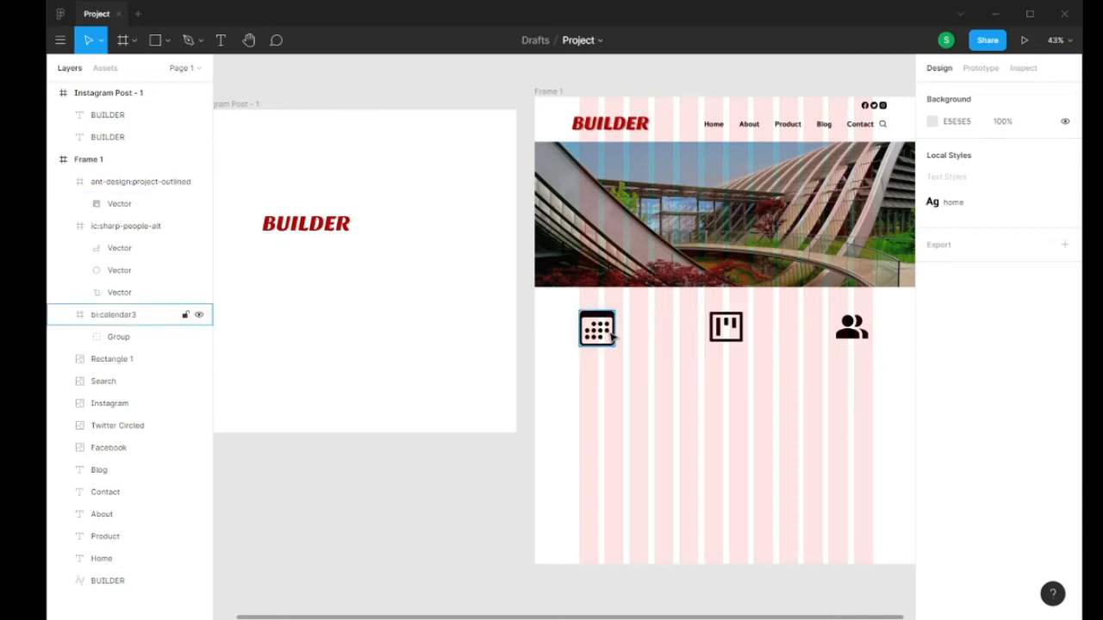
{"action": "left_click_drag", "start_coordinate": [609, 336], "coordinate": [621, 337]}
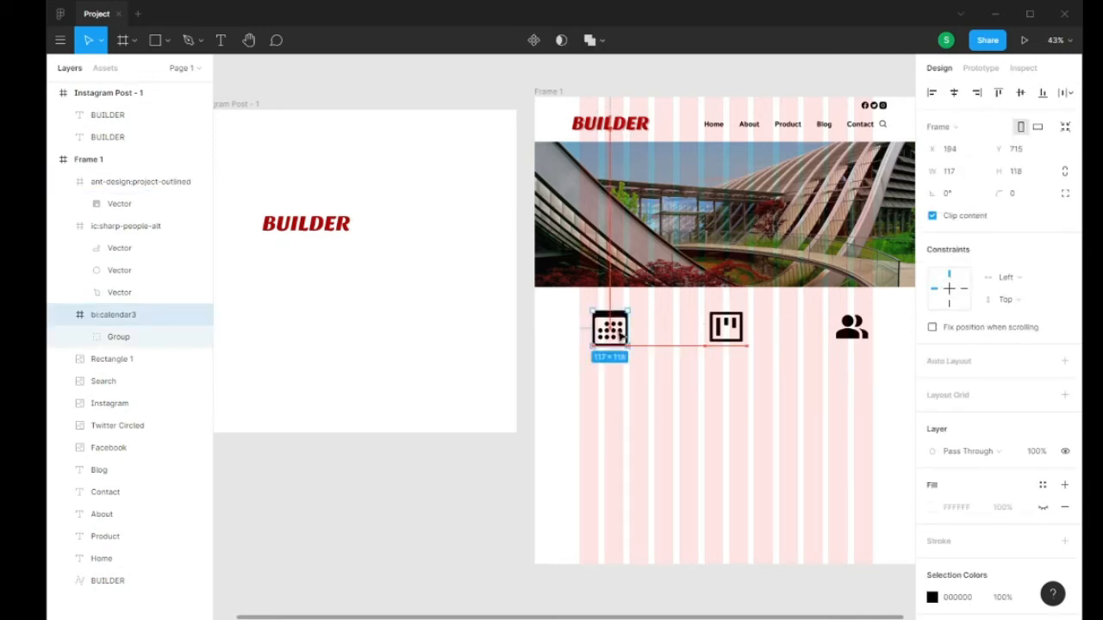
{"action": "left_click", "coordinate": [728, 330]}
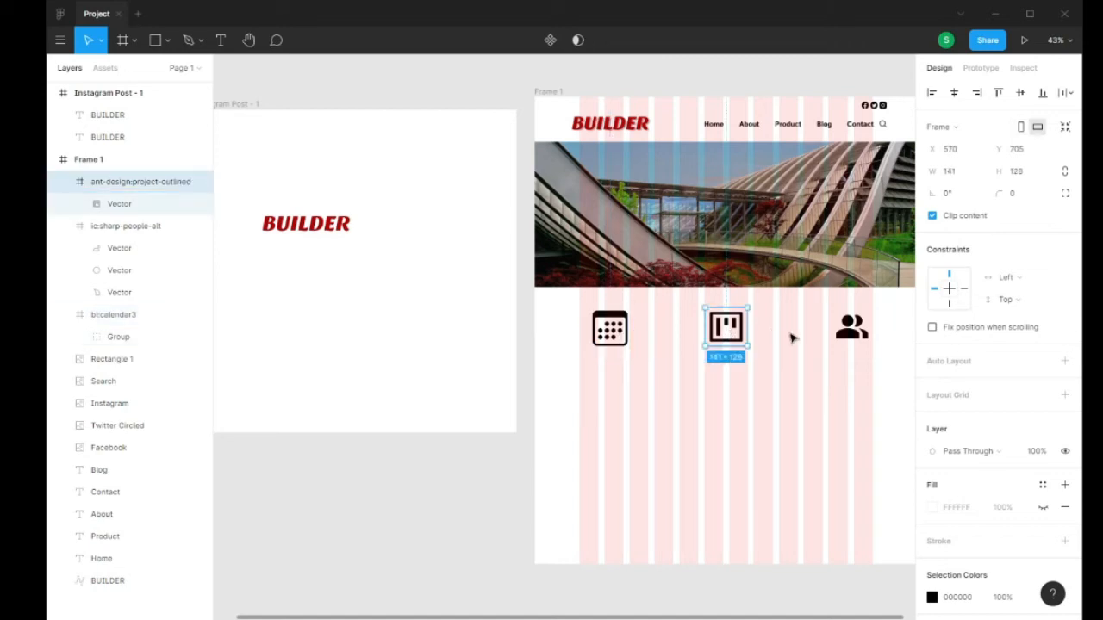
{"action": "left_click_drag", "start_coordinate": [847, 342], "coordinate": [839, 342]}
{"action": "left_click", "coordinate": [881, 378]}
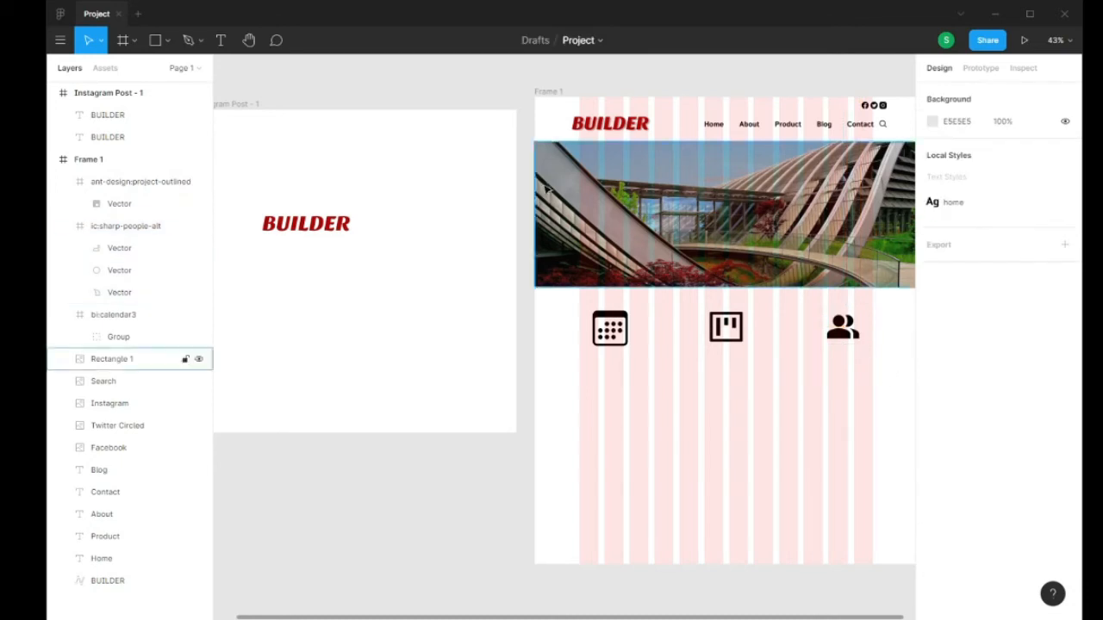
- Add a "Time Exelent" text below the calendar icon at about X 231, Y 974
{"action": "left_click", "coordinate": [220, 41]}
{"action": "left_click", "coordinate": [604, 389]}
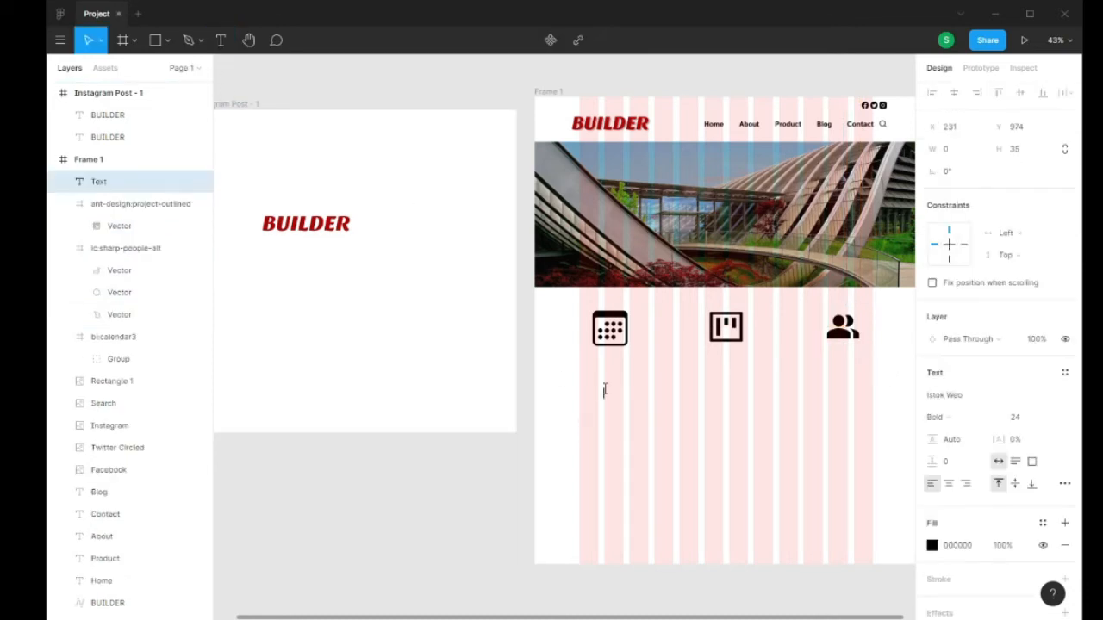
{"action": "type", "text": "Wa"}
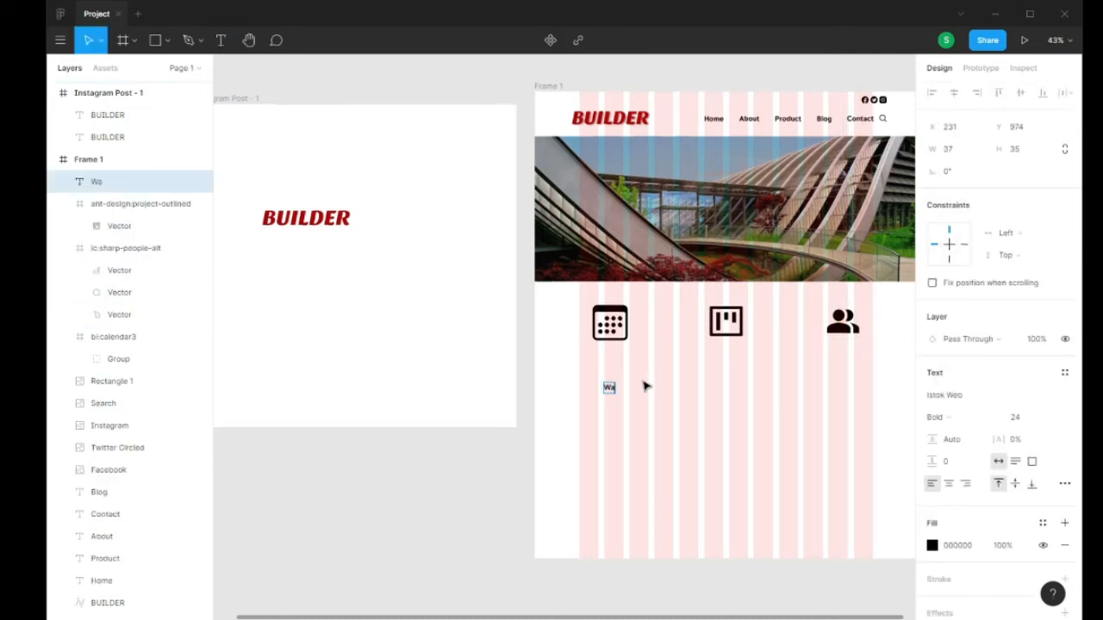
{"action": "scroll", "coordinate": [603, 380], "scroll_direction": "up", "scroll_amount": 5}
{"action": "key", "text": "BackSpace"}
{"action": "key", "text": "BackSpace"}
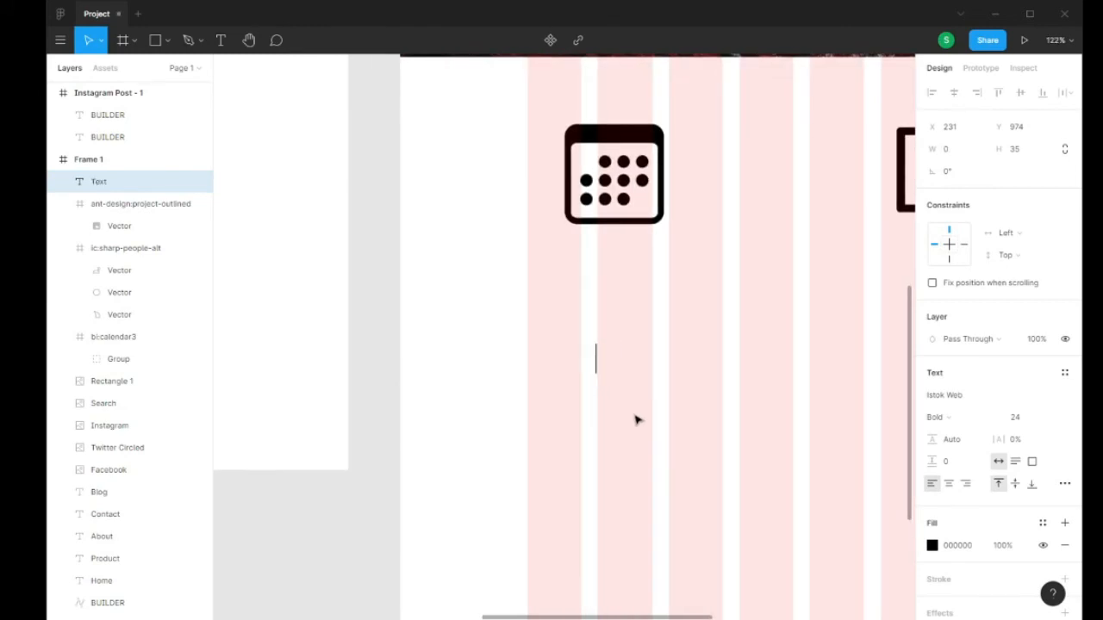
{"action": "type", "text": "Time"}
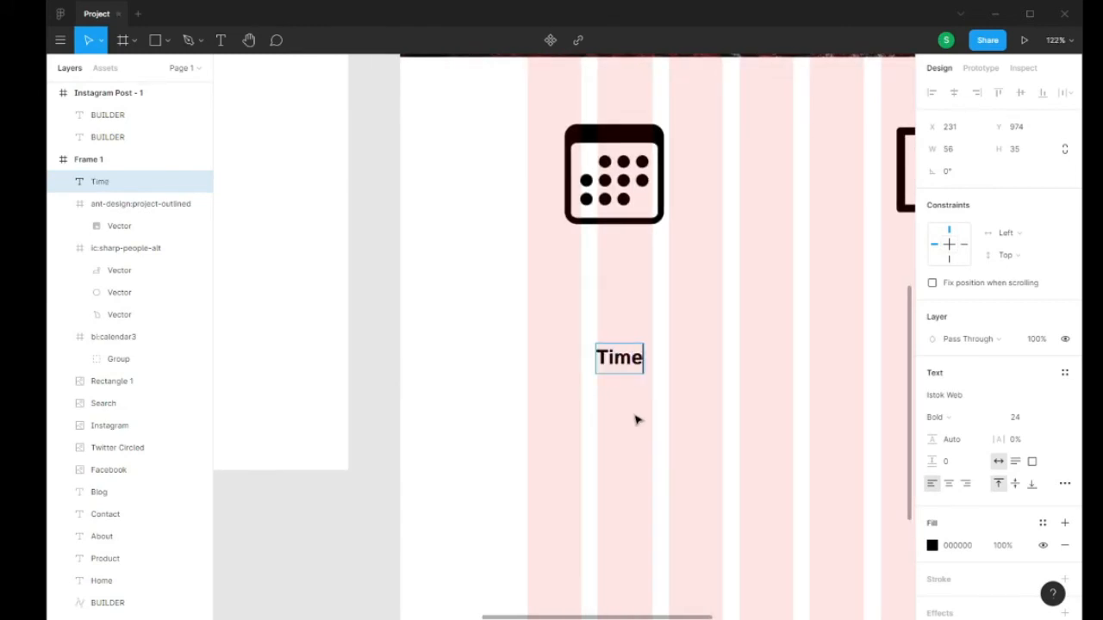
{"action": "type", "text": " Exelent"}
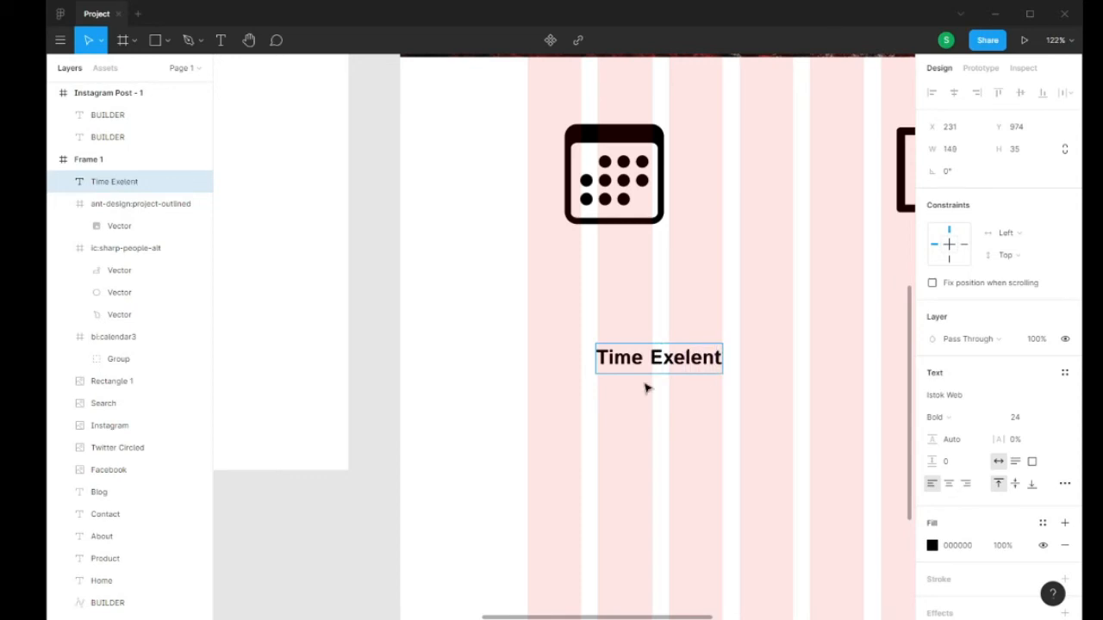
{"action": "scroll", "coordinate": [647, 387], "scroll_direction": "up", "scroll_amount": 5}
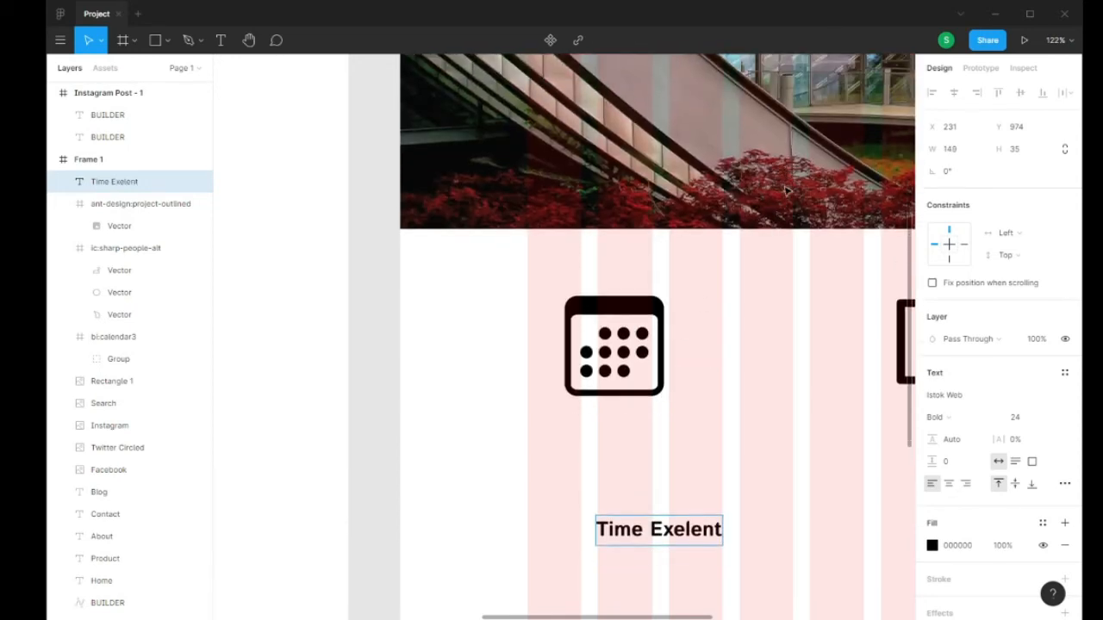
{"action": "scroll", "coordinate": [792, 211], "scroll_direction": "down", "scroll_amount": 5}
{"action": "key", "text": "Escape"}
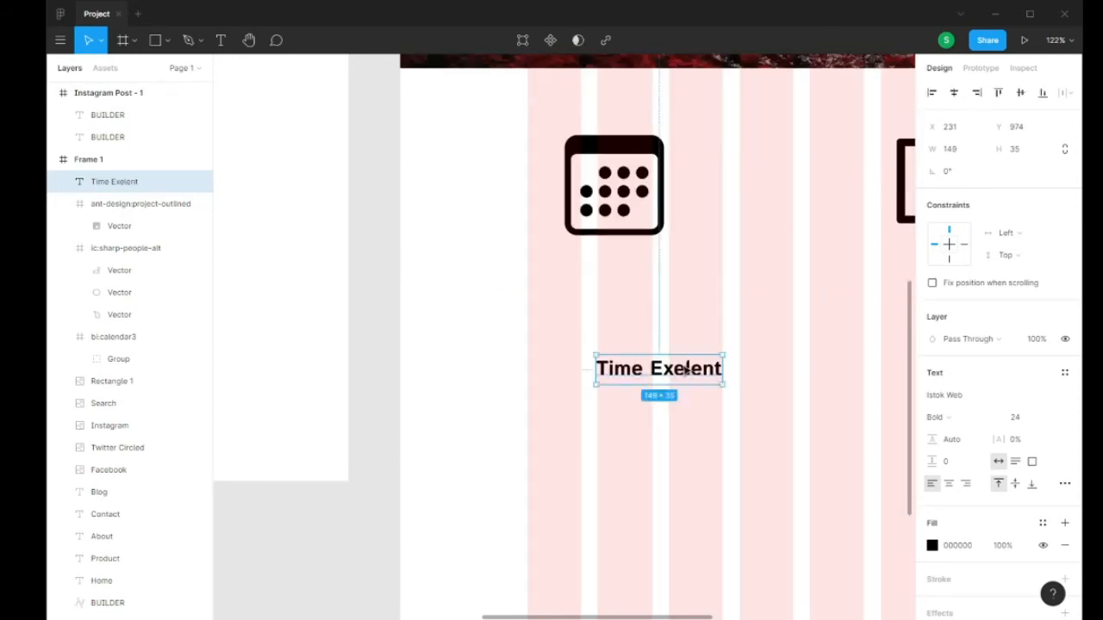
- Apply the "home" text style to the Time Exelent caption and center it closely under the calendar icon at about X 178, Y 860
{"action": "left_click", "coordinate": [1065, 372]}
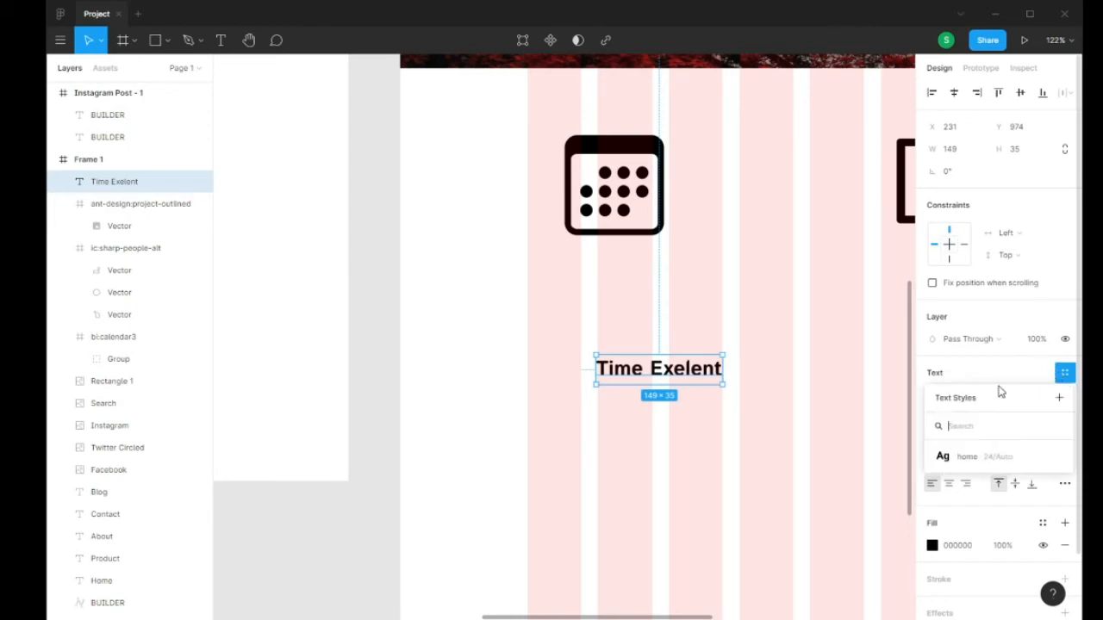
{"action": "left_click", "coordinate": [946, 462]}
{"action": "left_click_drag", "start_coordinate": [668, 380], "coordinate": [624, 282]}
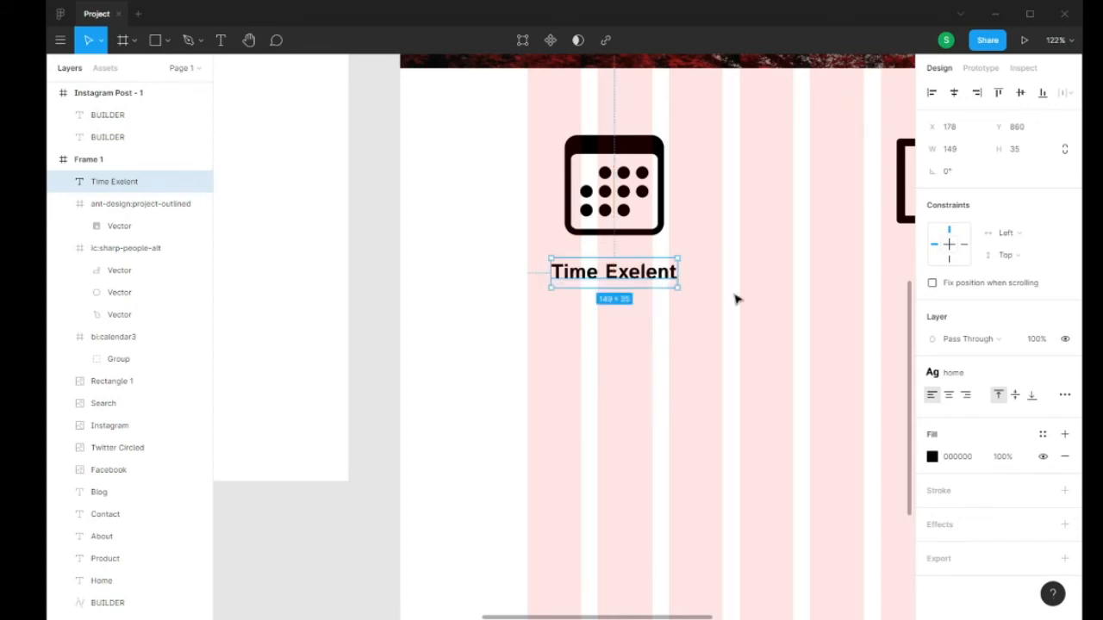
- Duplicate the Time Exelent caption under the project icon and once more at about X 679, Y 1005
{"action": "scroll", "coordinate": [762, 298], "scroll_direction": "down", "scroll_amount": 4}
{"action": "scroll", "coordinate": [762, 298], "scroll_direction": "up", "scroll_amount": 3}
{"action": "scroll", "coordinate": [764, 297], "scroll_direction": "down", "scroll_amount": 5}
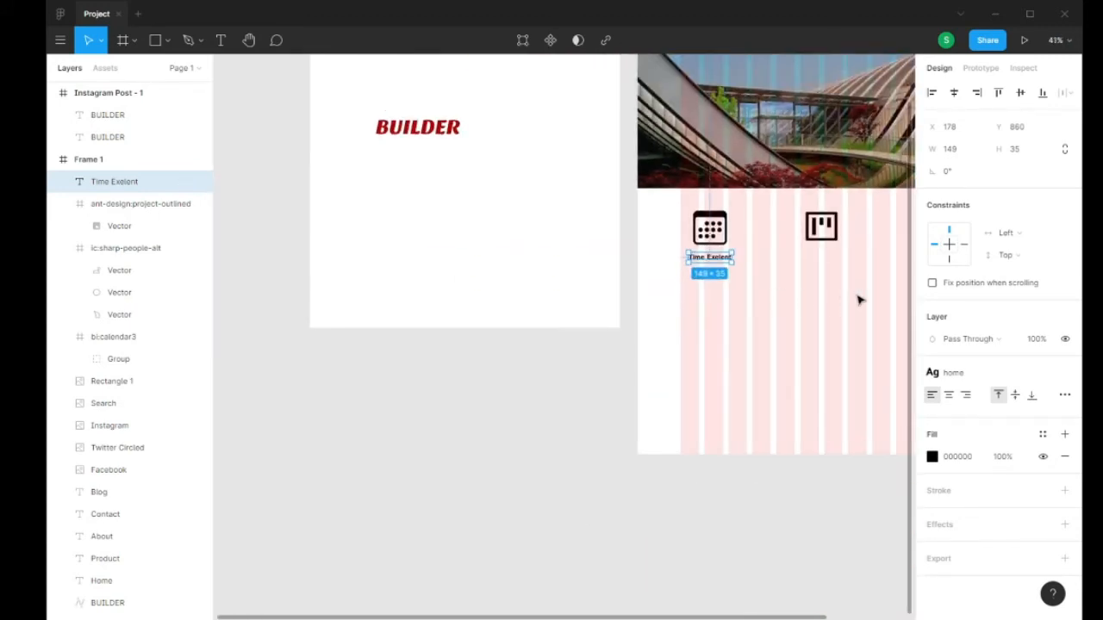
{"action": "scroll", "coordinate": [859, 300], "scroll_direction": "up", "scroll_amount": 2}
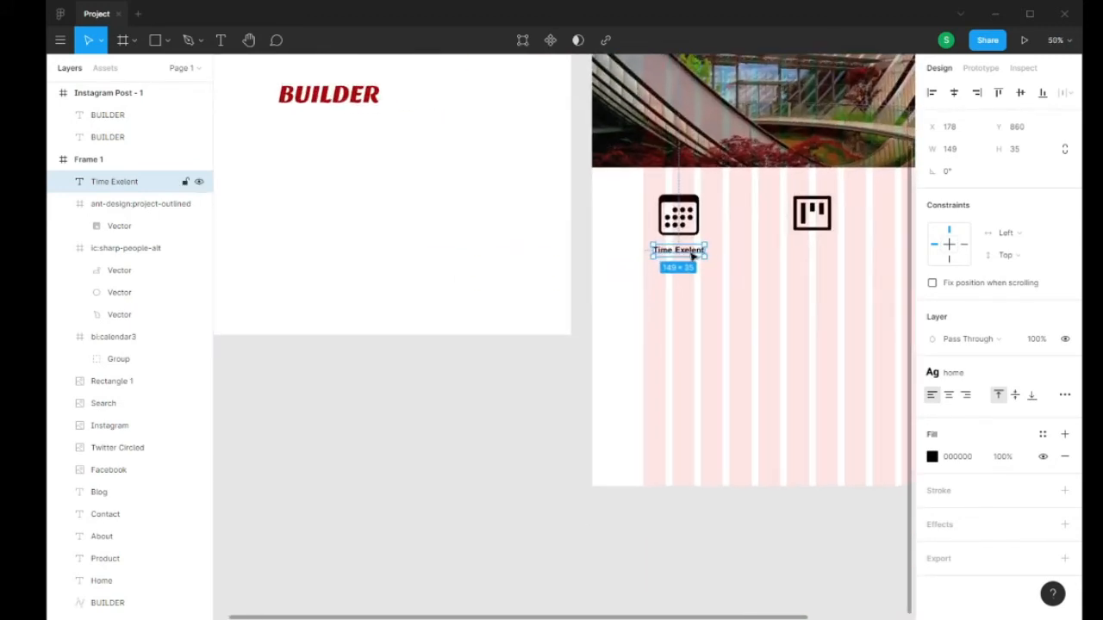
{"action": "left_click_drag", "start_coordinate": [695, 256], "coordinate": [864, 315]}
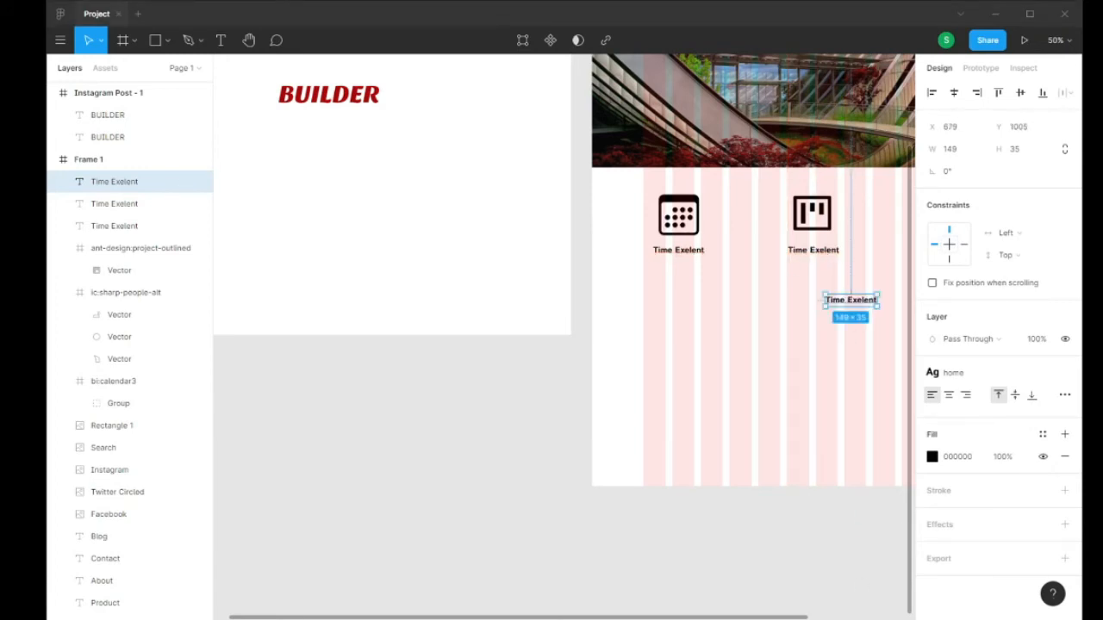
{"action": "scroll", "coordinate": [564, 297], "scroll_direction": "up", "scroll_amount": 2}
{"action": "left_click", "coordinate": [248, 40]}
{"action": "left_click_drag", "start_coordinate": [782, 364], "coordinate": [561, 329]}
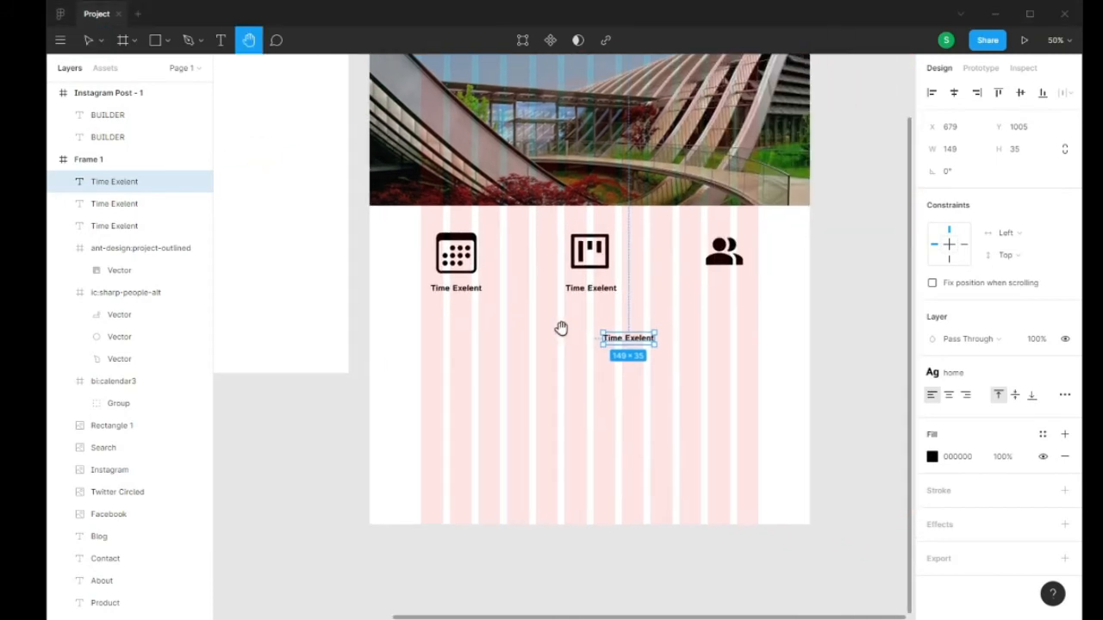
{"action": "scroll", "coordinate": [586, 324], "scroll_direction": "up", "scroll_amount": 2}
{"action": "scroll", "coordinate": [591, 352], "scroll_direction": "up", "scroll_amount": 3}
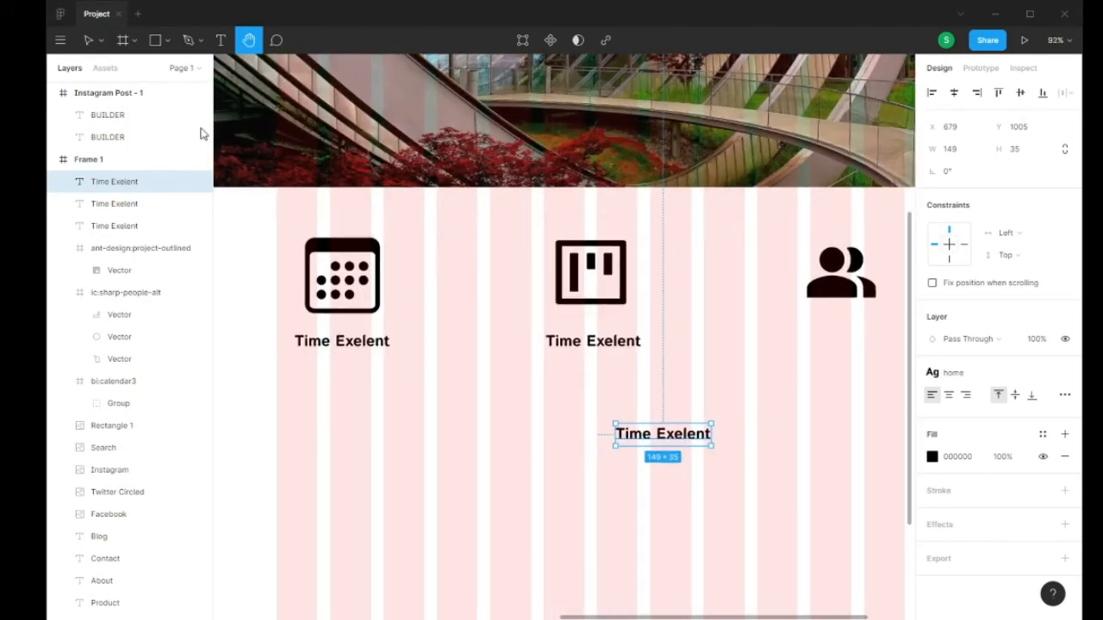
- Delete the two duplicated Time Exelent captions, keeping only the one under the calendar icon
{"action": "key", "text": "v"}
{"action": "left_click", "coordinate": [567, 342]}
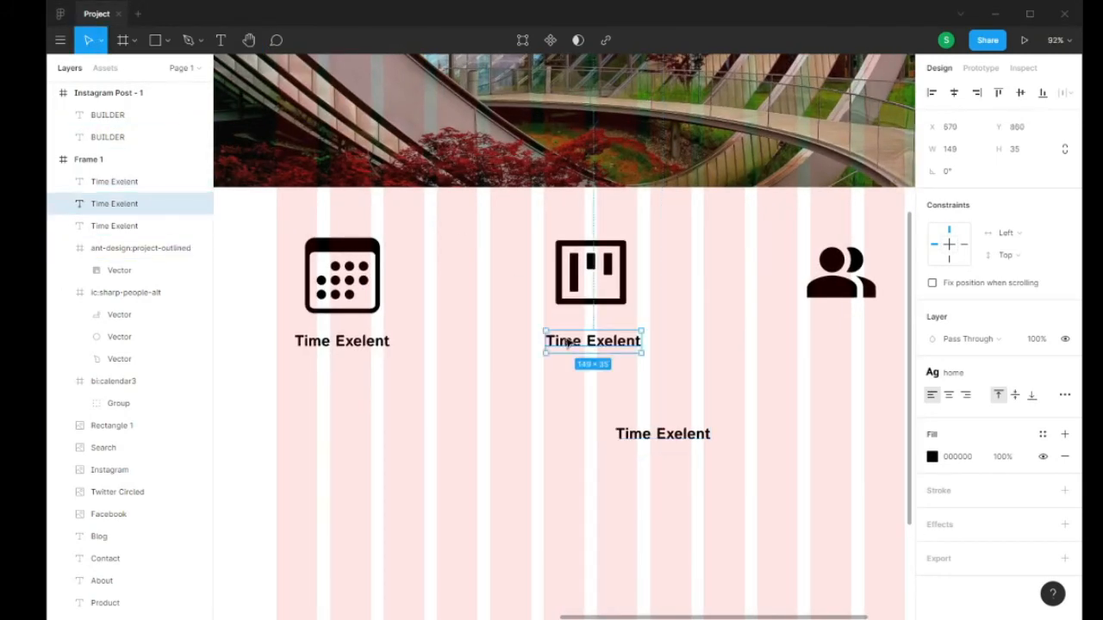
{"action": "key", "text": "Delete"}
{"action": "left_click", "coordinate": [706, 440]}
{"action": "key", "text": "Delete"}
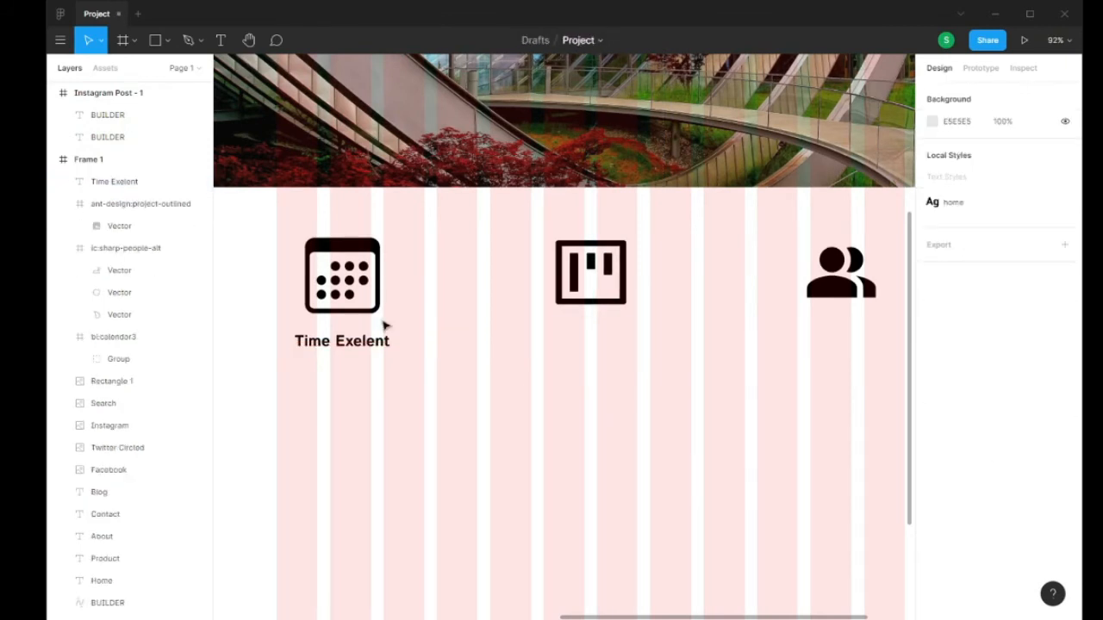
- Try moving the Time Exelent caption under the project icon at about X 565, Y 861, and undo the move
{"action": "left_click", "coordinate": [326, 339]}
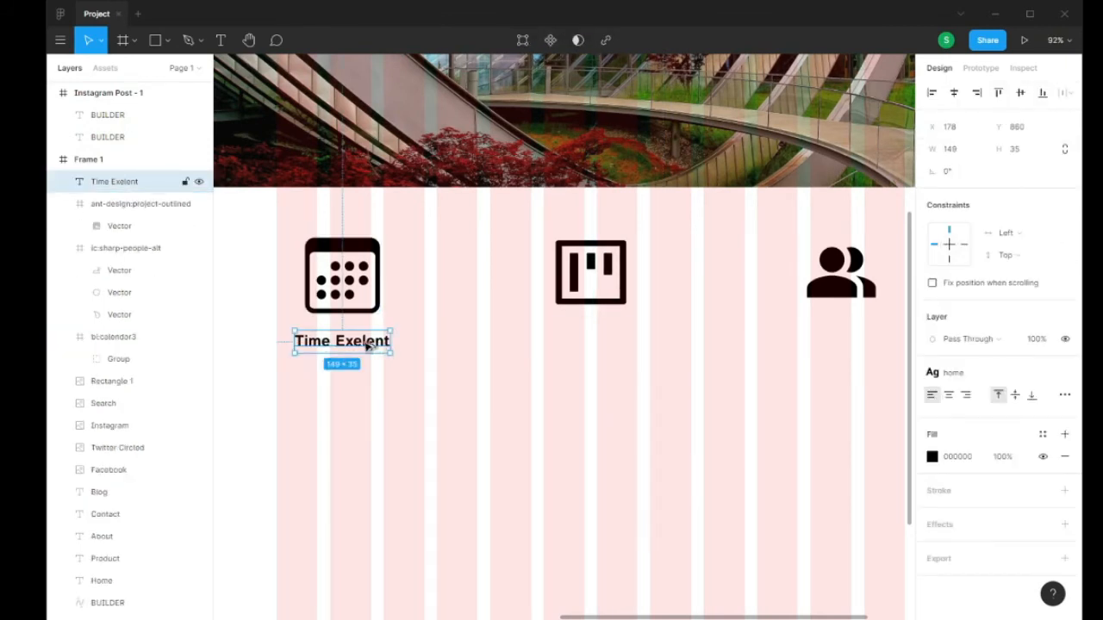
{"action": "left_click_drag", "start_coordinate": [367, 345], "coordinate": [593, 343]}
{"action": "double_click", "coordinate": [593, 342]}
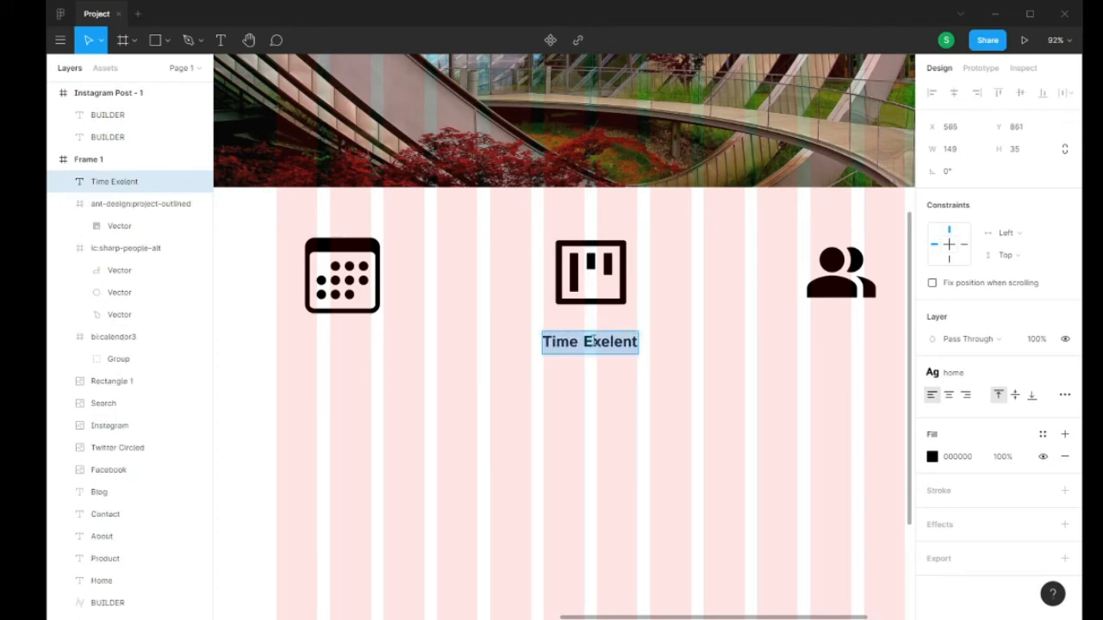
{"action": "key", "text": "Escape"}
{"action": "key", "text": "ctrl+z"}
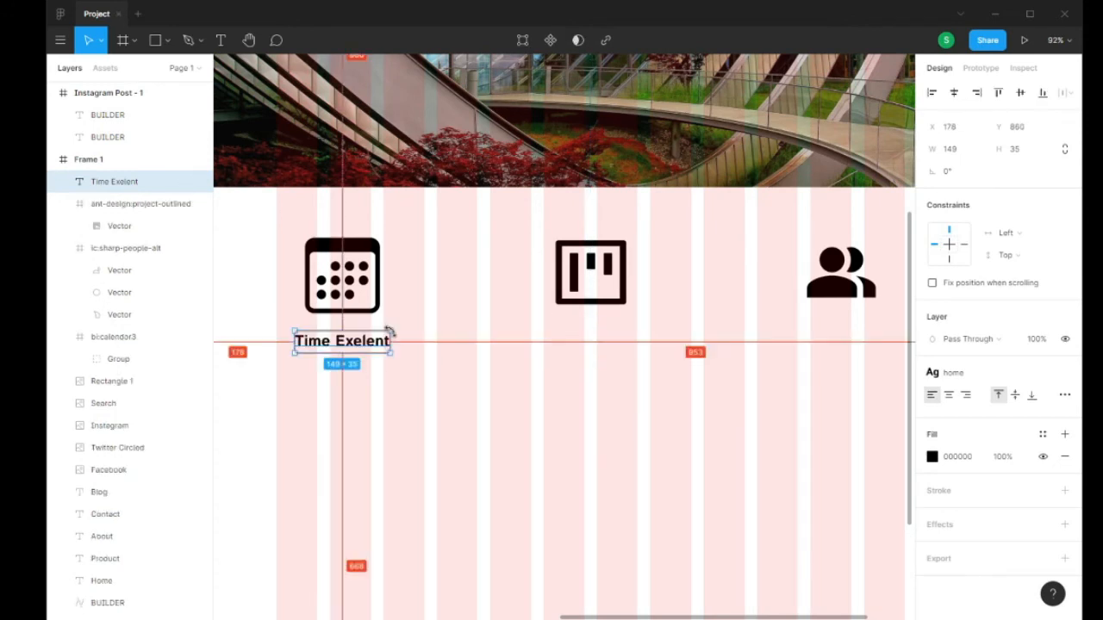
- Duplicate the Time Exelent caption under the project icon at about X 570, Y 860 and change its text to "Best Project"
{"action": "left_click_drag", "start_coordinate": [379, 343], "coordinate": [632, 343]}
{"action": "double_click", "coordinate": [600, 341]}
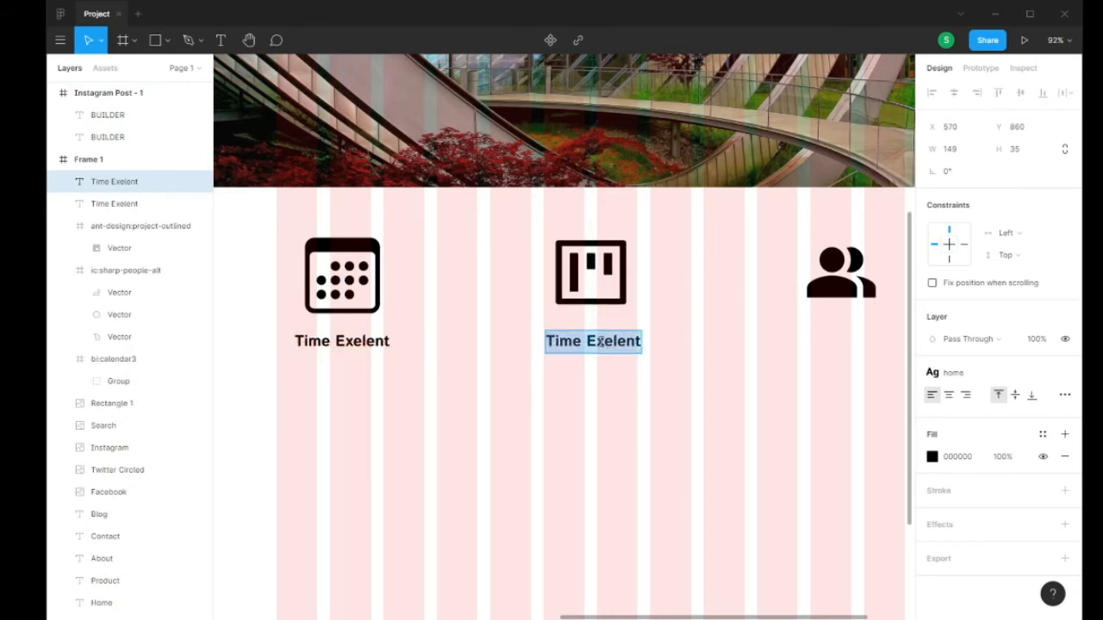
{"action": "type", "text": "B"}
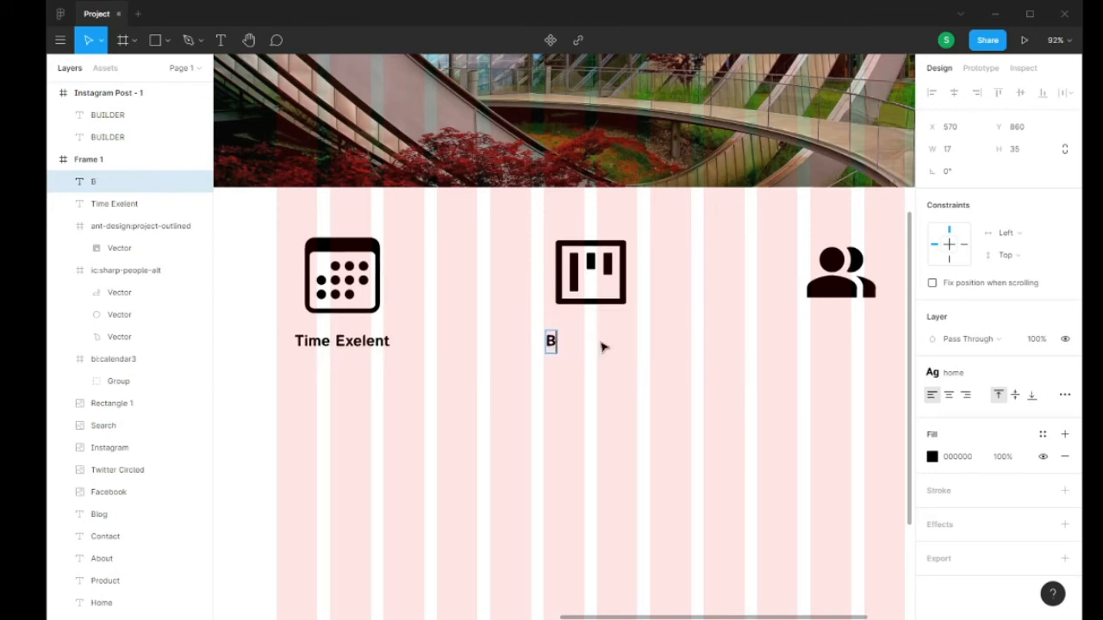
{"action": "type", "text": "est Project"}
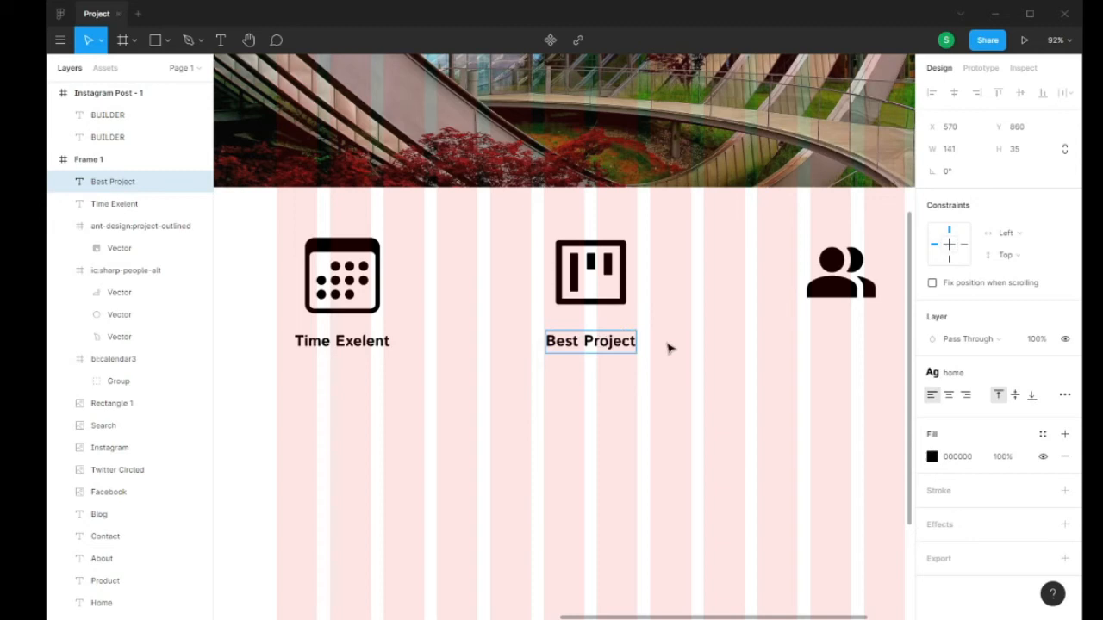
{"action": "key", "text": "Escape"}
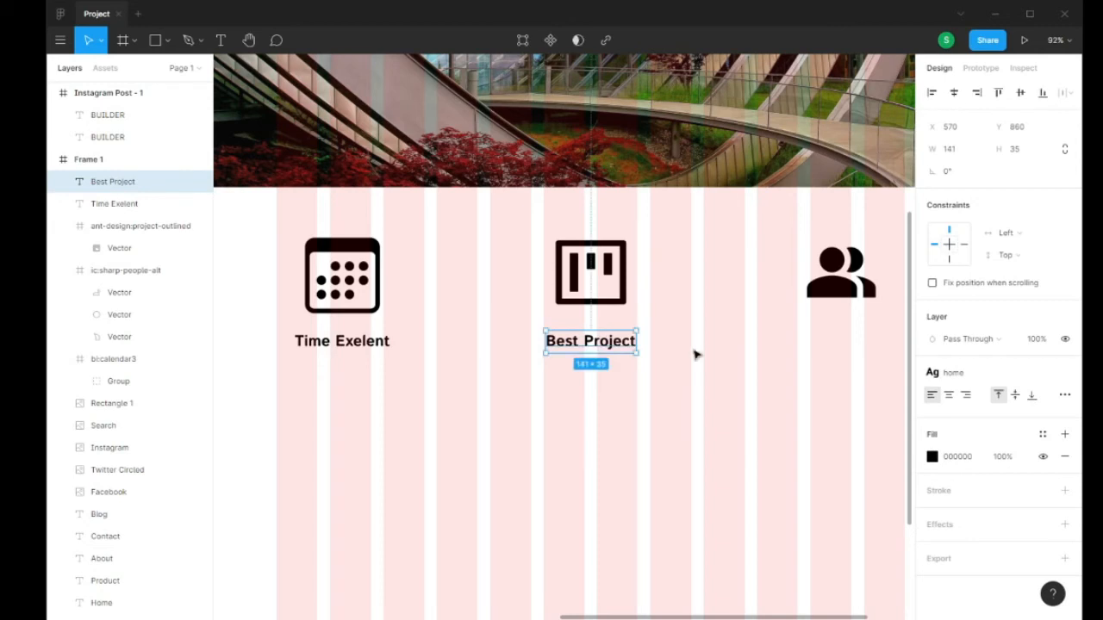
- Duplicate the Best Project caption under the people icon at about X 965, Y 860 and change its text to "Smile People"
{"action": "left_click_drag", "start_coordinate": [610, 345], "coordinate": [866, 344]}
{"action": "double_click", "coordinate": [857, 342]}
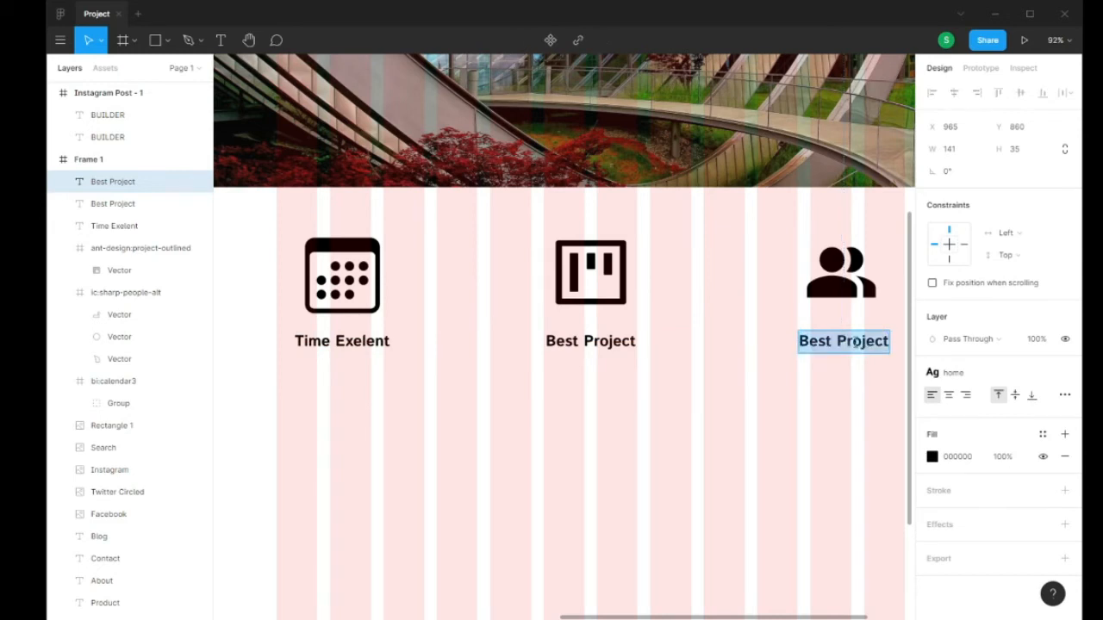
{"action": "type", "text": "pe"}
{"action": "key", "text": "BackSpace"}
{"action": "key", "text": "BackSpace"}
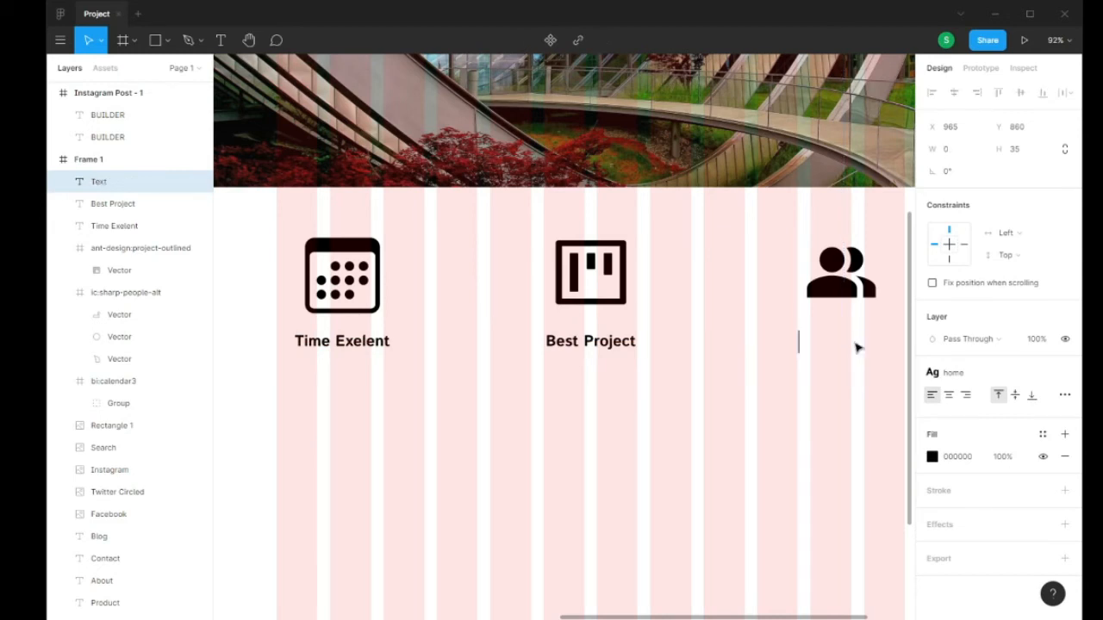
{"action": "type", "text": "Smi"}
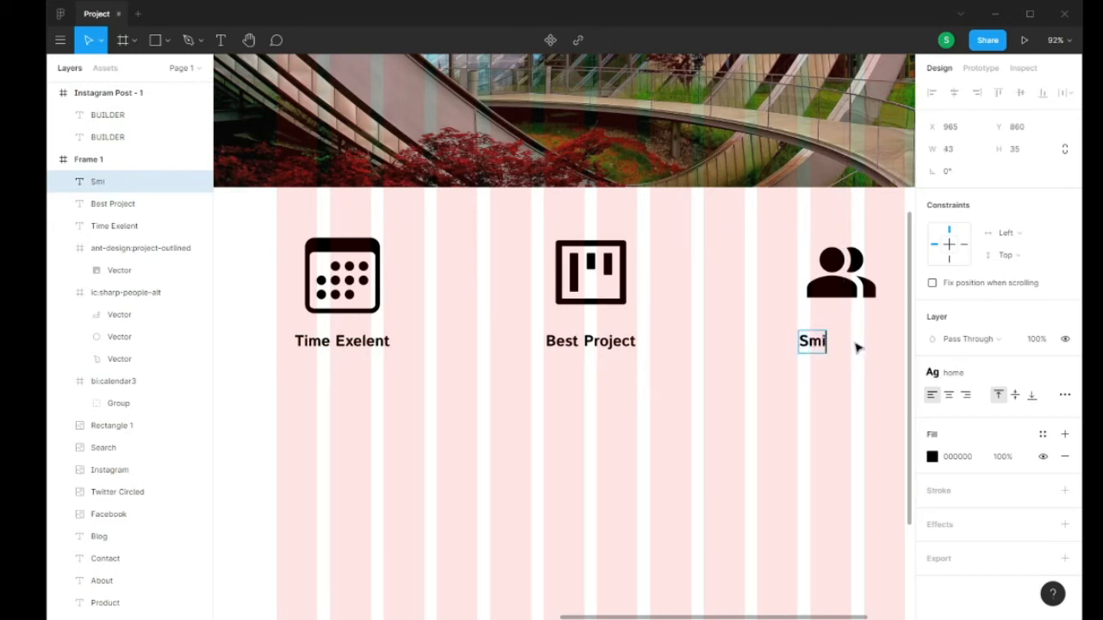
{"action": "type", "text": "le People"}
{"action": "key", "text": "Escape"}
- Add a two-line text reading "Waktu penyelesaian project yang baik" under the Time Exelent caption at about X 193, Y 917
{"action": "scroll", "coordinate": [835, 379], "scroll_direction": "down", "scroll_amount": 5}
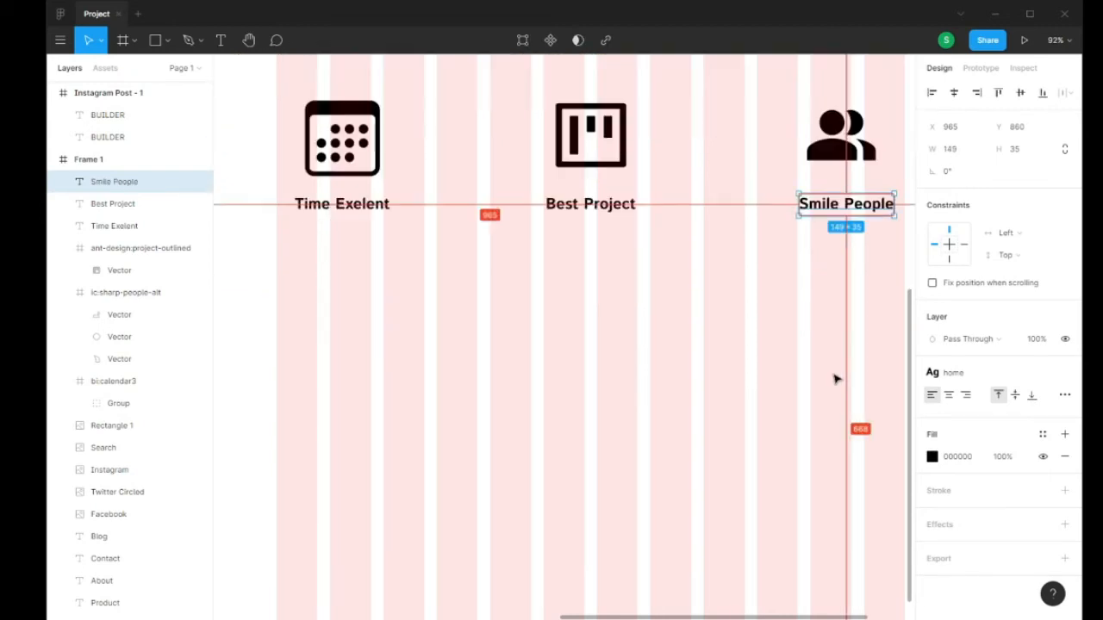
{"action": "left_click", "coordinate": [221, 41]}
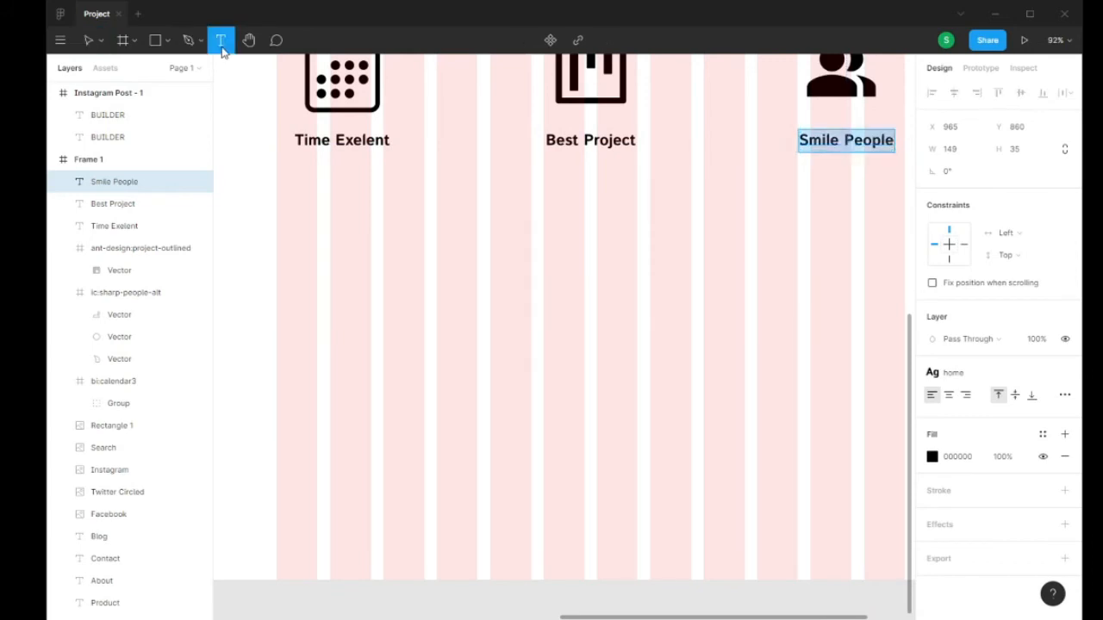
{"action": "left_click", "coordinate": [304, 174]}
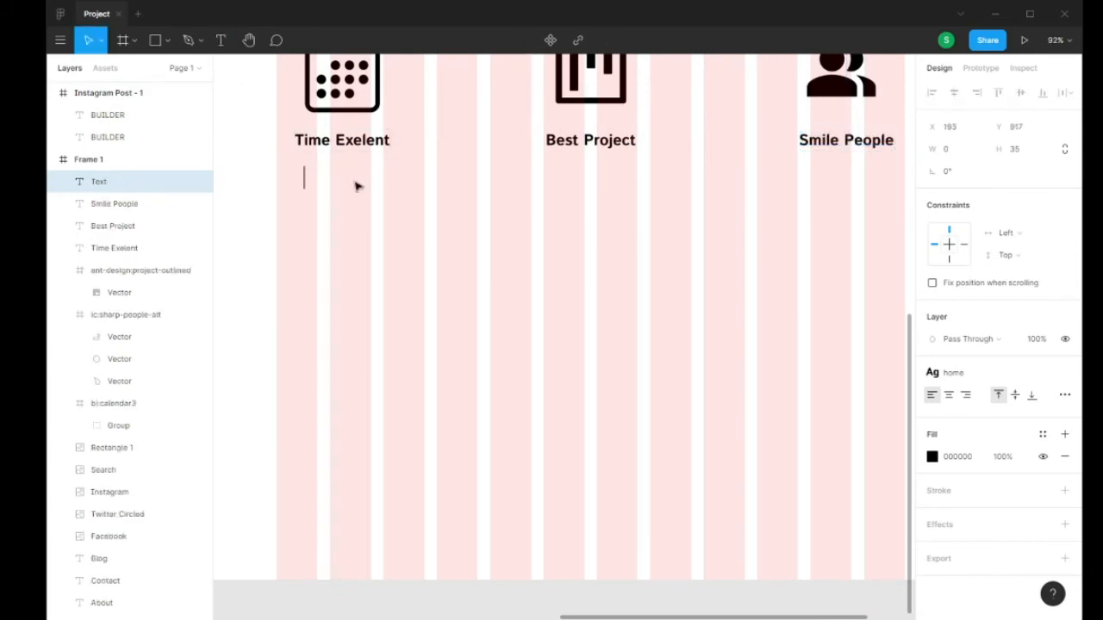
{"action": "type", "text": "Waktu"}
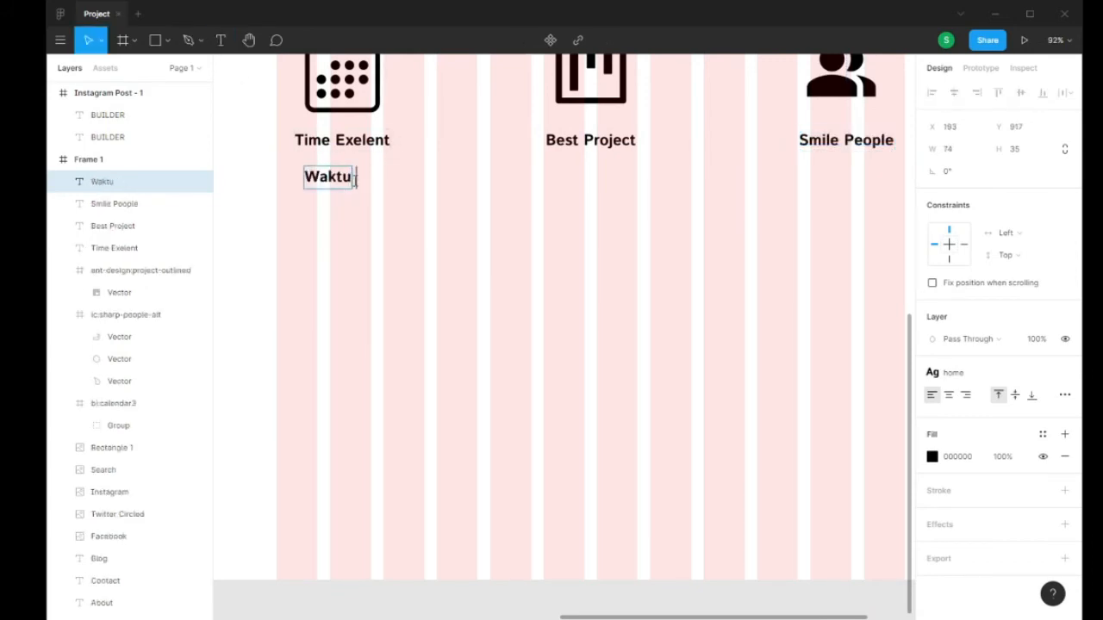
{"action": "key", "text": "BackSpace"}
{"action": "key", "text": "BackSpace"}
{"action": "key", "text": "BackSpace"}
{"action": "key", "text": "BackSpace"}
{"action": "key", "text": "BackSpace"}
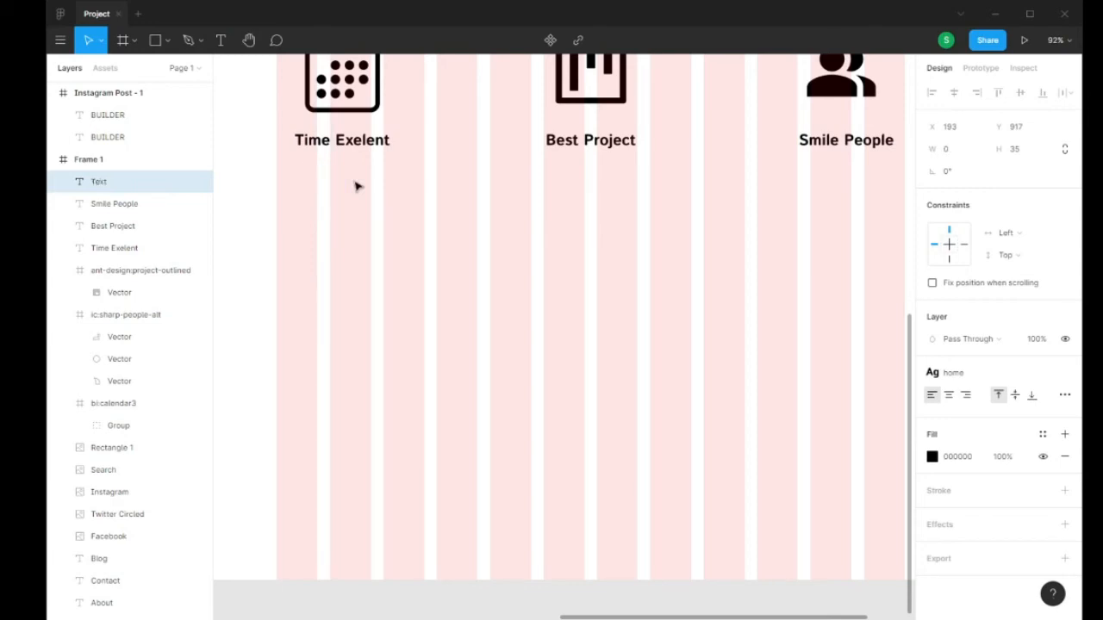
{"action": "type", "text": "W"}
{"action": "key", "text": "BackSpace"}
{"action": "type", "text": "Waktu"}
{"action": "key", "text": "BackSpace"}
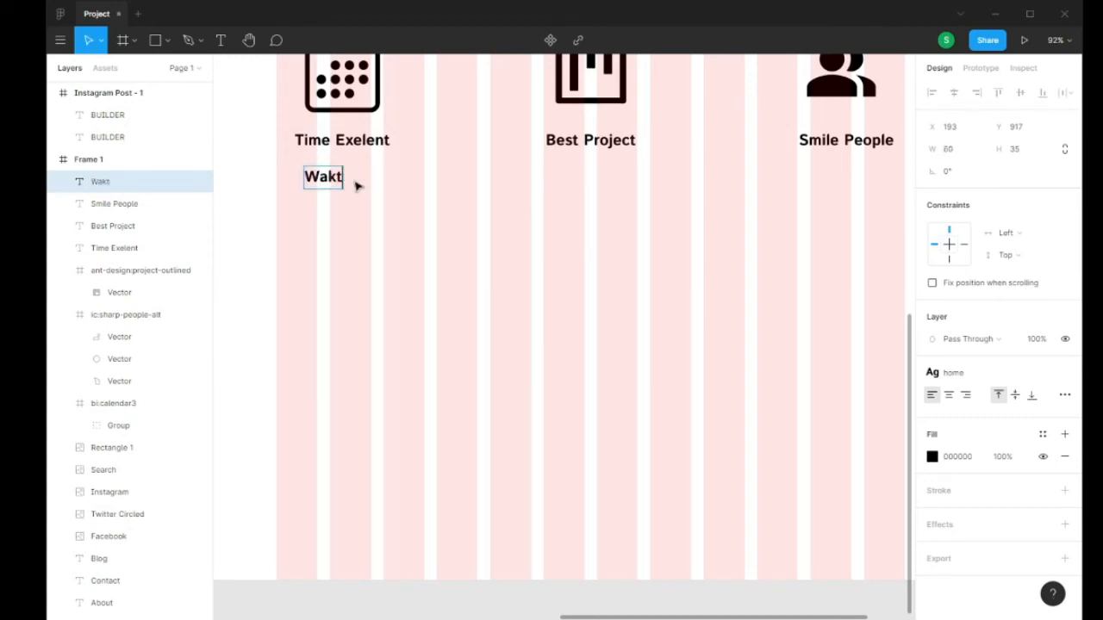
{"action": "type", "text": "u penyele"}
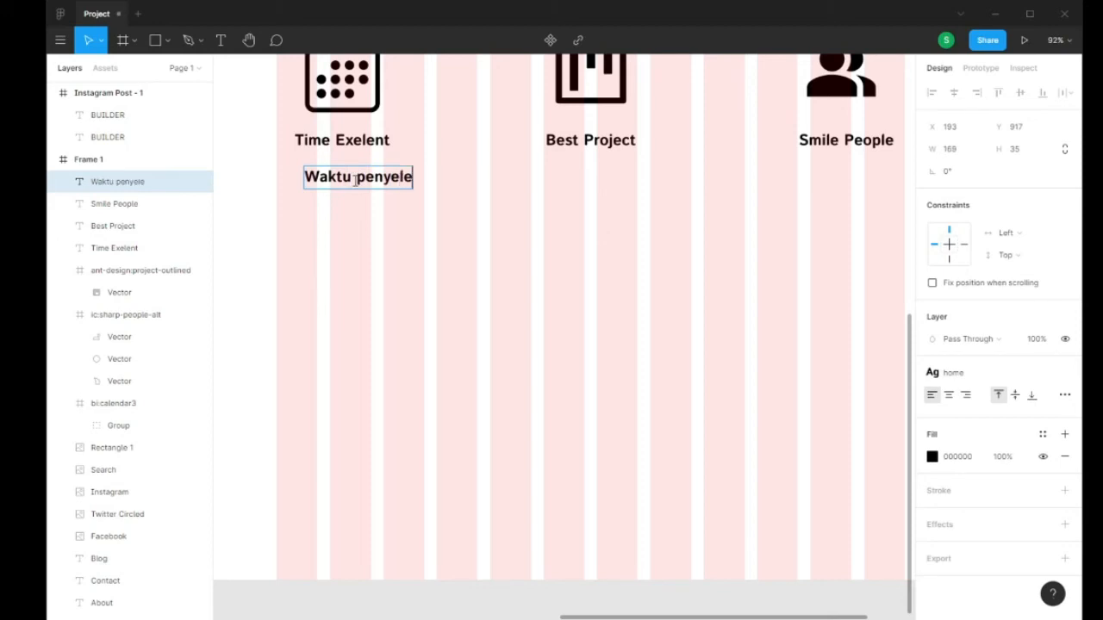
{"action": "type", "text": "saian"}
{"action": "key", "text": "Return"}
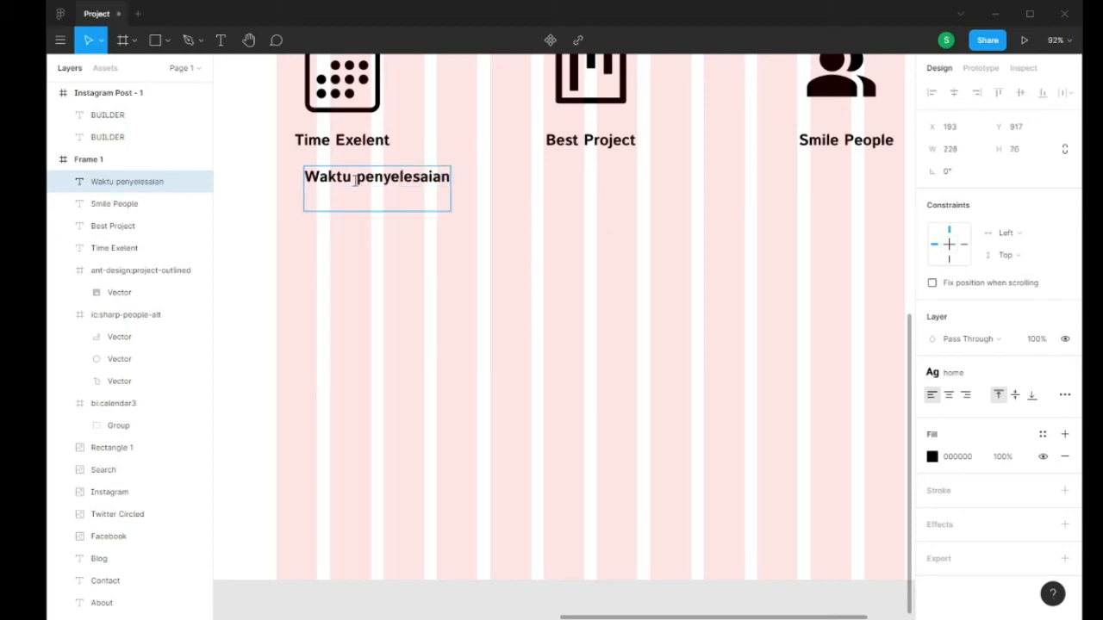
{"action": "type", "text": "project"}
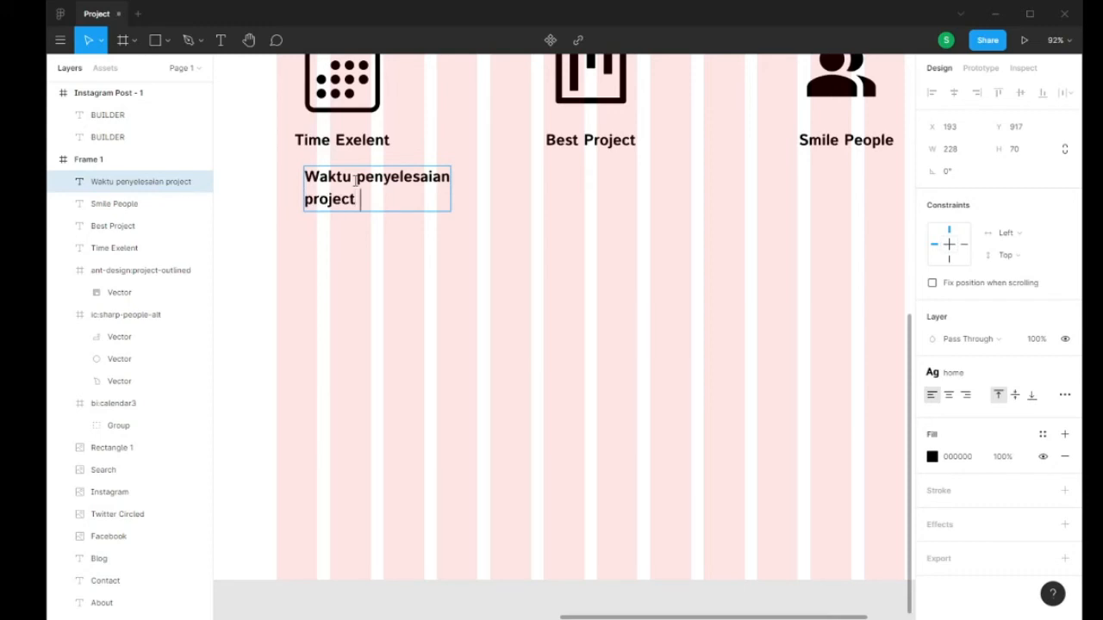
{"action": "type", "text": " yang b"}
{"action": "type", "text": "aik"}
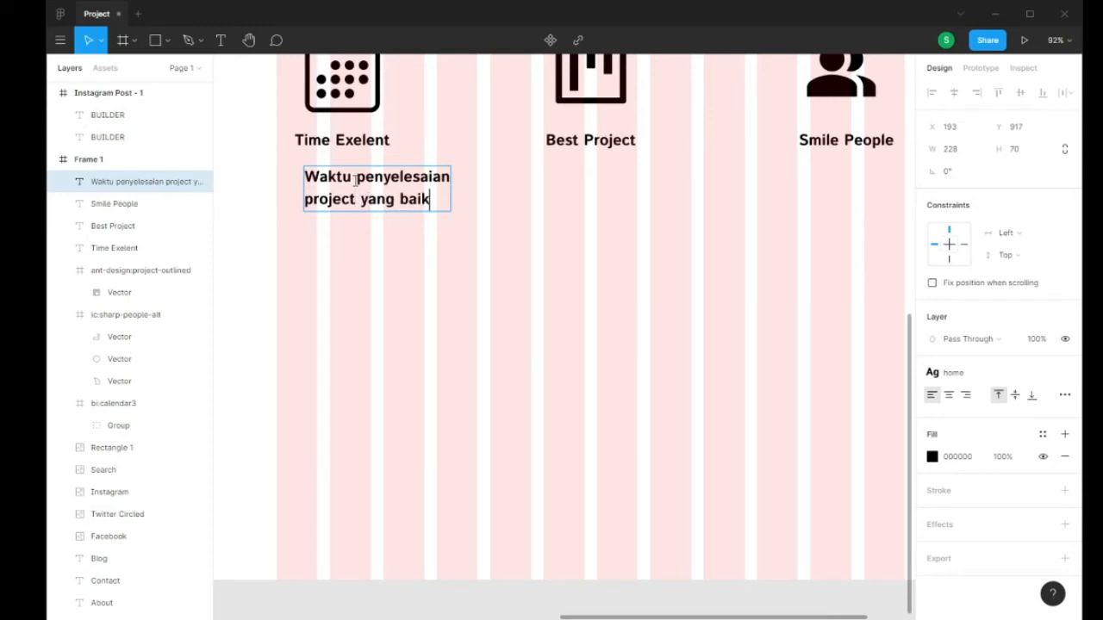
- Center-align the whole description under Time Exelent and open the list of text styles for it
{"action": "key", "text": "ctrl+a"}
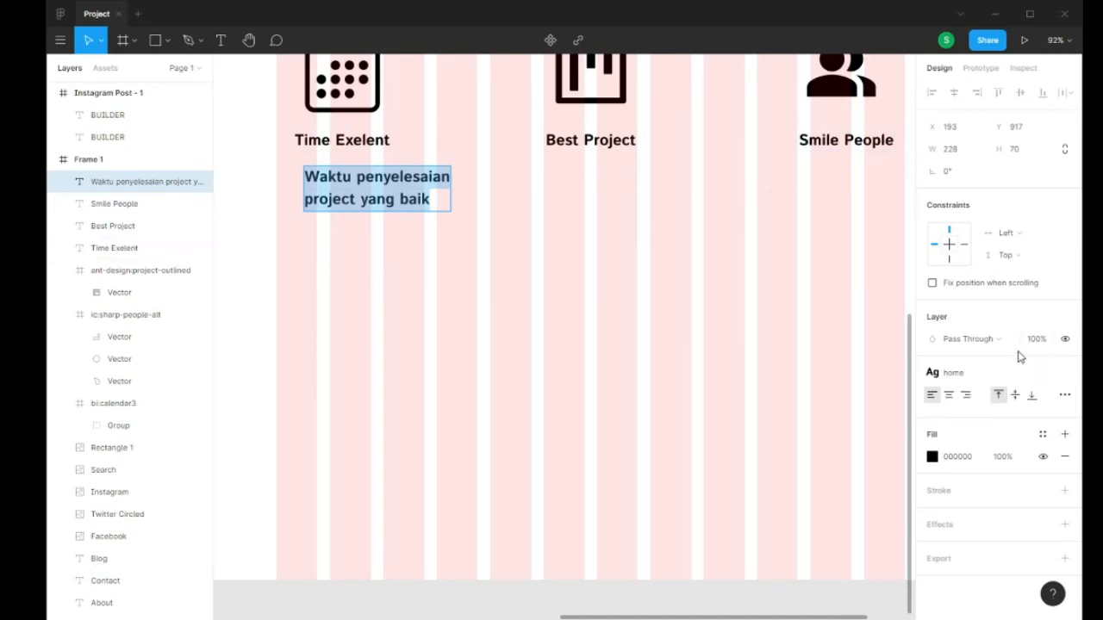
{"action": "left_click", "coordinate": [949, 395]}
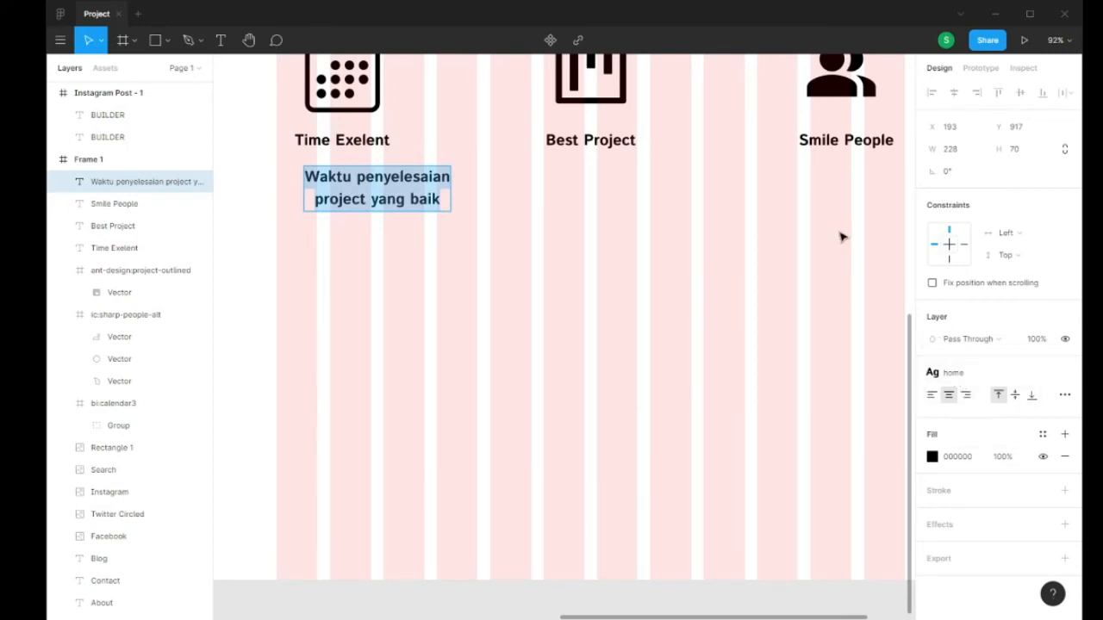
{"action": "scroll", "coordinate": [843, 237], "scroll_direction": "up", "scroll_amount": 1}
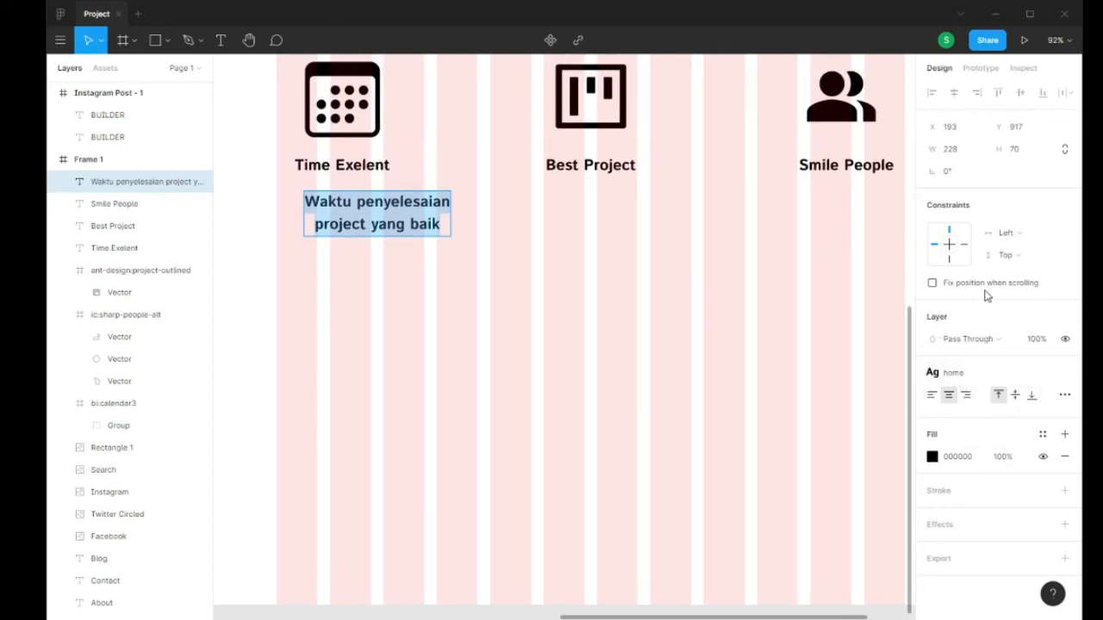
{"action": "left_click", "coordinate": [964, 381]}
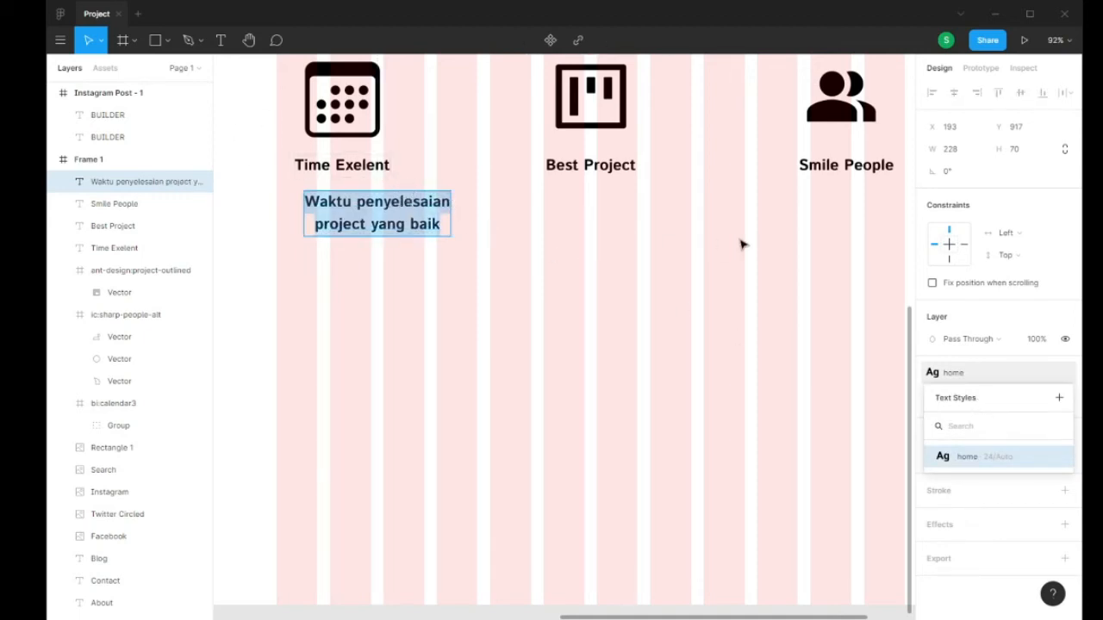
{"action": "scroll", "coordinate": [418, 234], "scroll_direction": "up", "scroll_amount": 1}
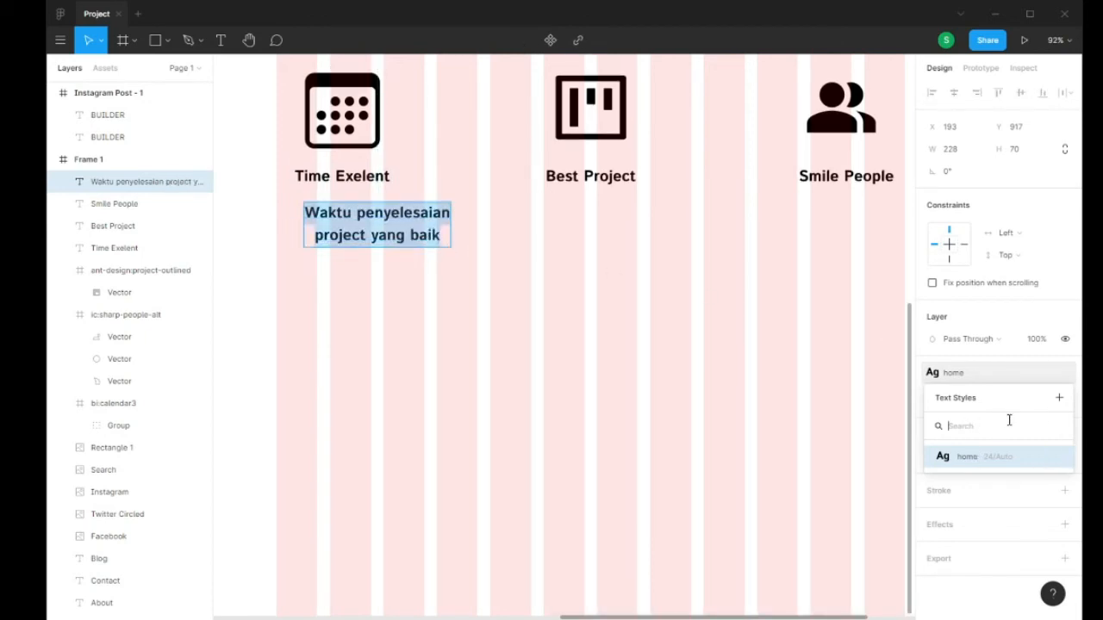
- Close the text styles list and delete the "Waktu penyelesaian project yang baik" description
{"action": "left_click", "coordinate": [569, 311]}
{"action": "left_click", "coordinate": [420, 228]}
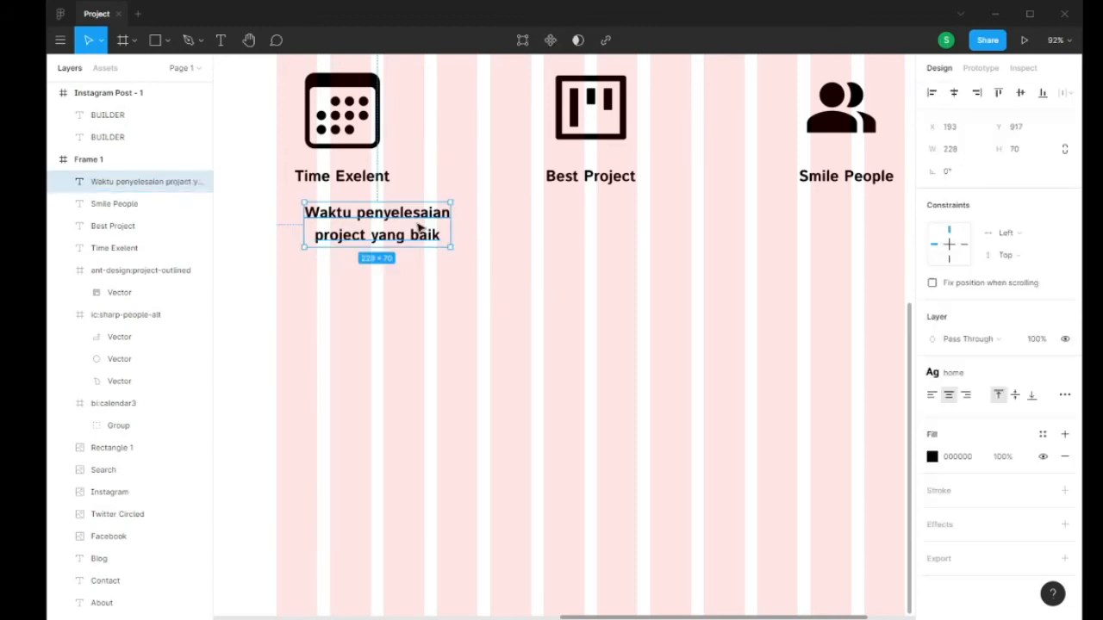
{"action": "key", "text": "Delete"}
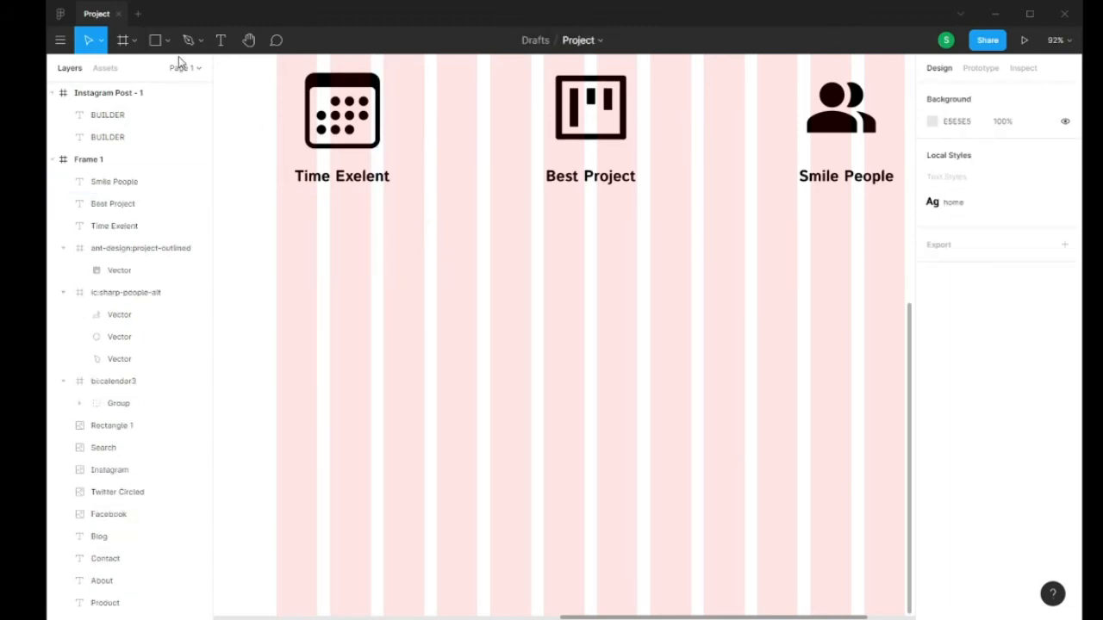
- Add a new text reading "Waktu Penyelesaian yang Luar Biasa" on two lines below the captions at about X 297, Y 1019
{"action": "left_click", "coordinate": [229, 48]}
{"action": "left_click", "coordinate": [445, 268]}
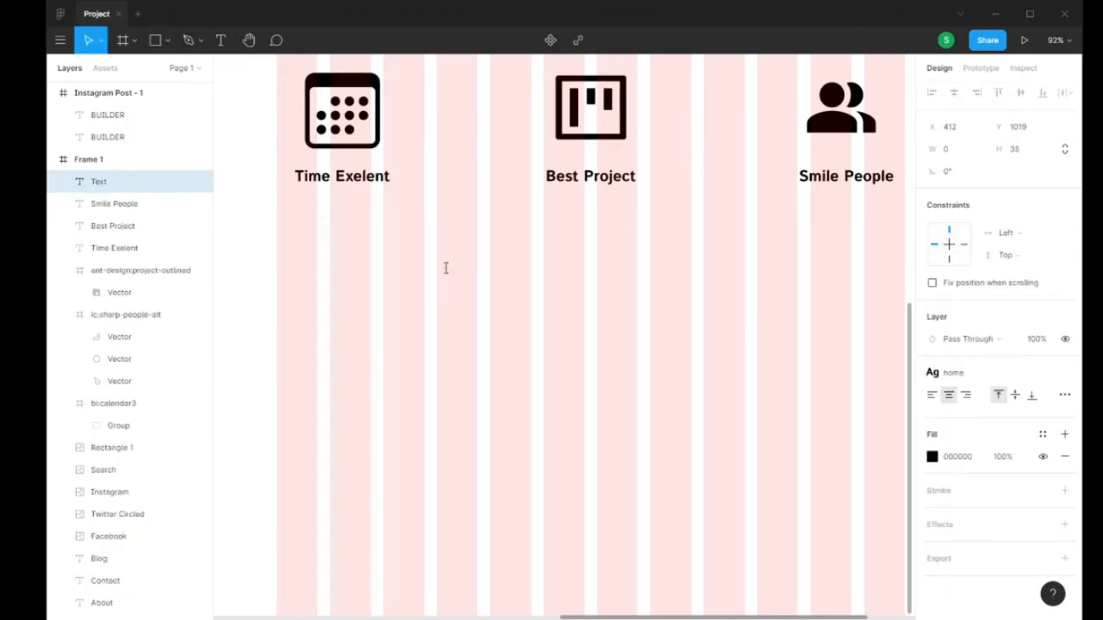
{"action": "type", "text": "Wakttu Peny"}
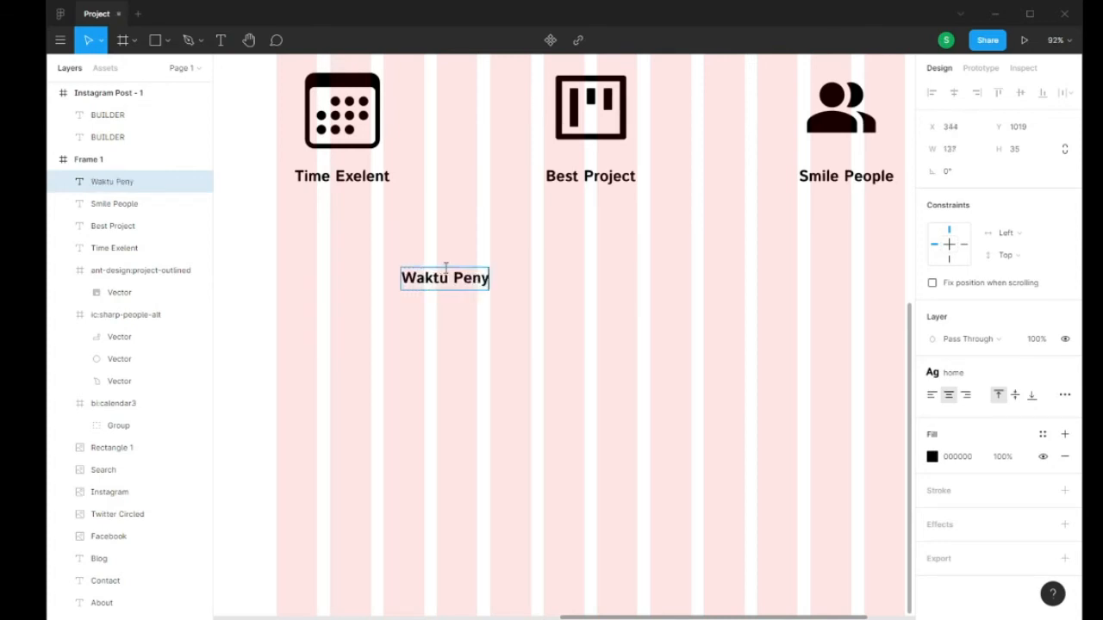
{"action": "type", "text": "elesaian"}
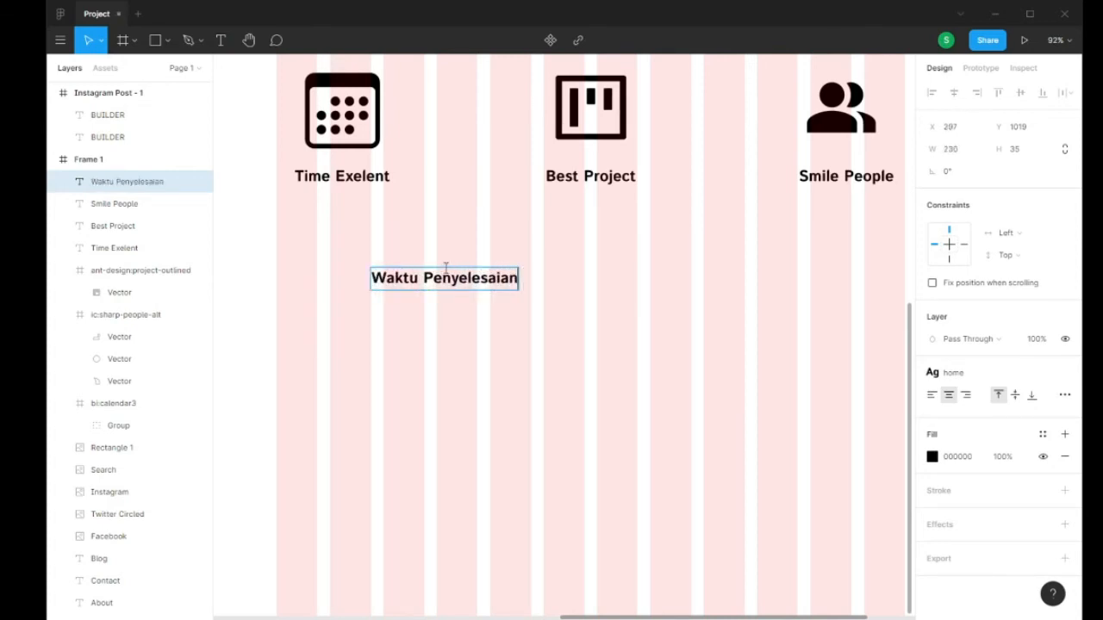
{"action": "type", "text": " yang "}
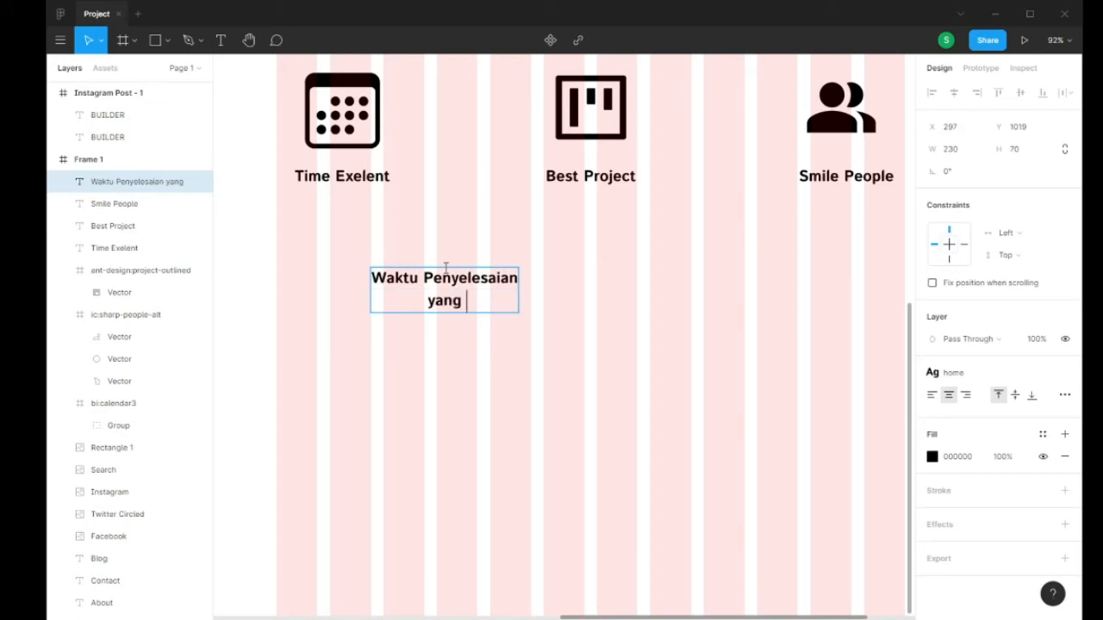
{"action": "type", "text": "Luar Biasa"}
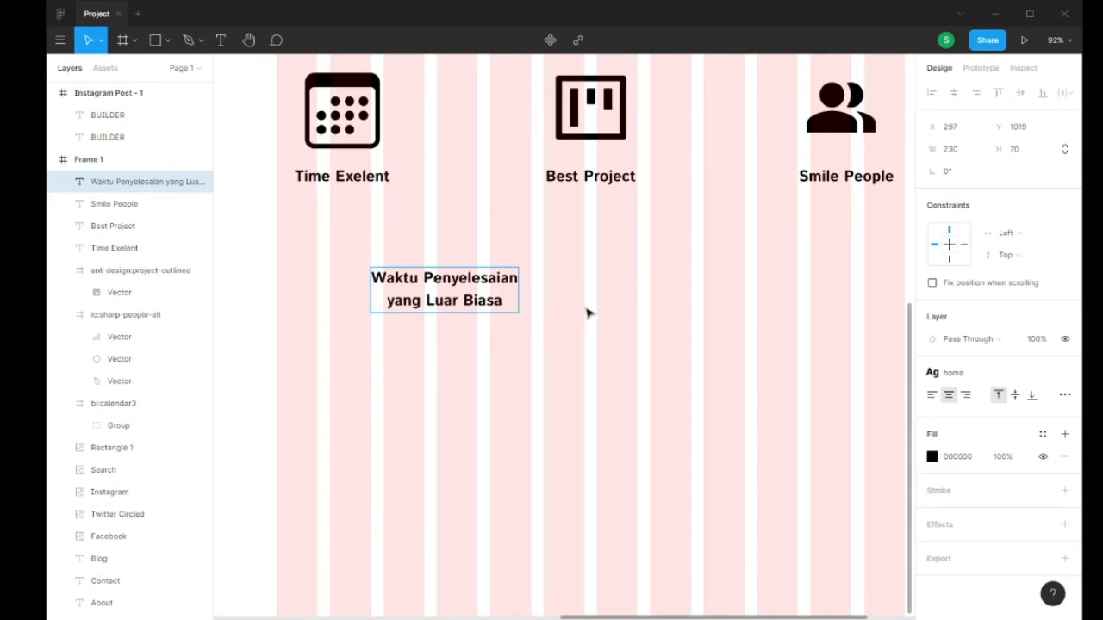
- Edit the home text style applied to the new description and set its font to Arial
{"action": "double_click", "coordinate": [436, 277]}
{"action": "left_click", "coordinate": [948, 373]}
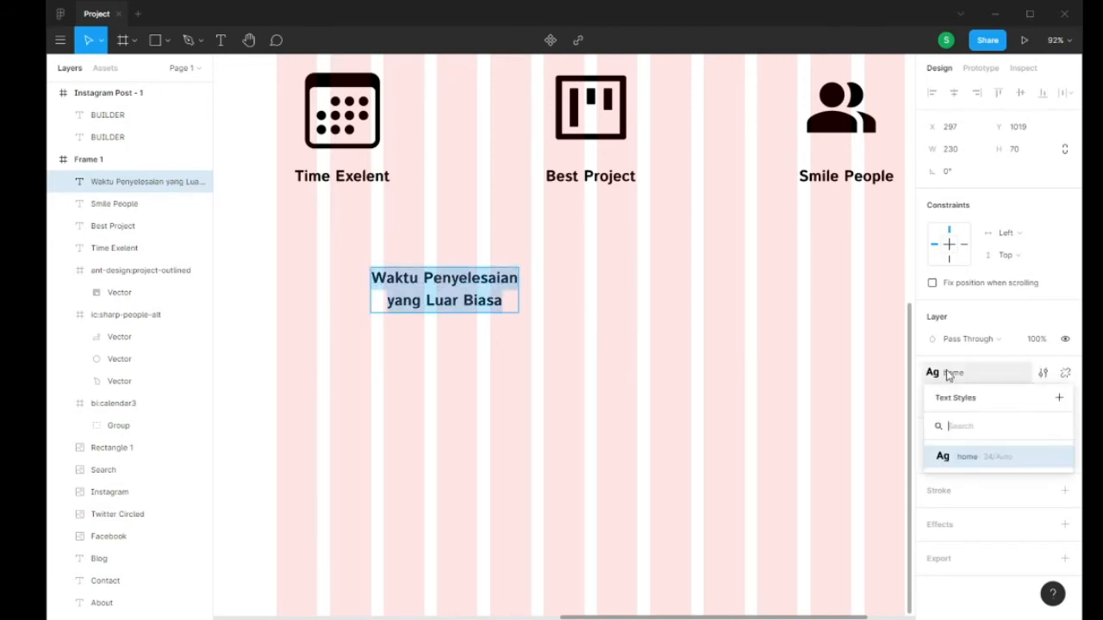
{"action": "left_click", "coordinate": [1036, 374]}
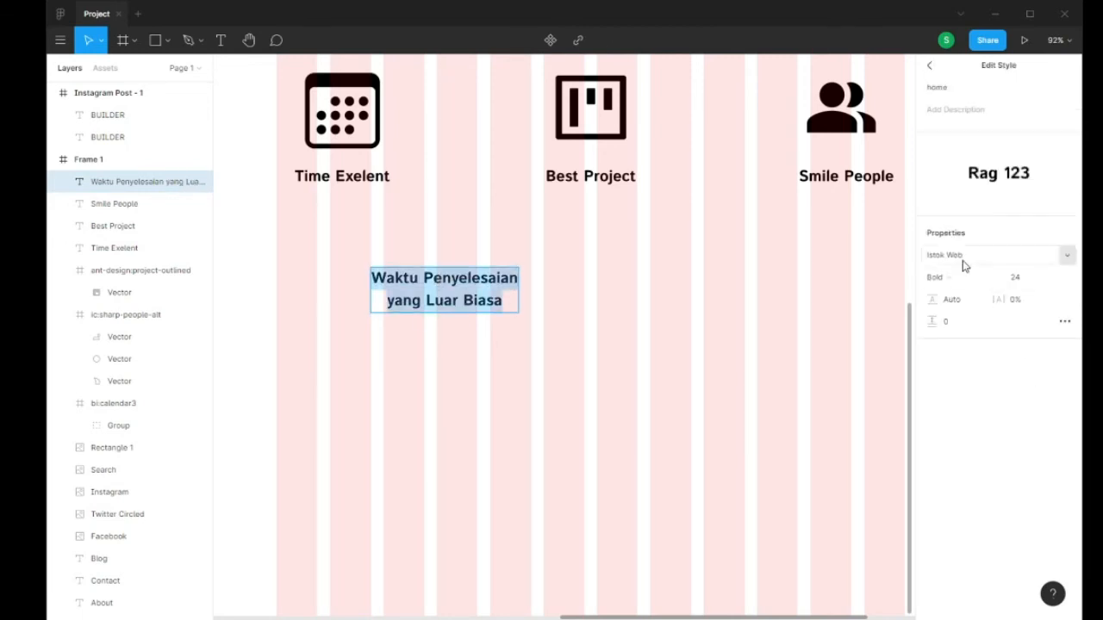
{"action": "left_click", "coordinate": [1068, 256]}
{"action": "scroll", "coordinate": [1019, 163], "scroll_direction": "up", "scroll_amount": 10}
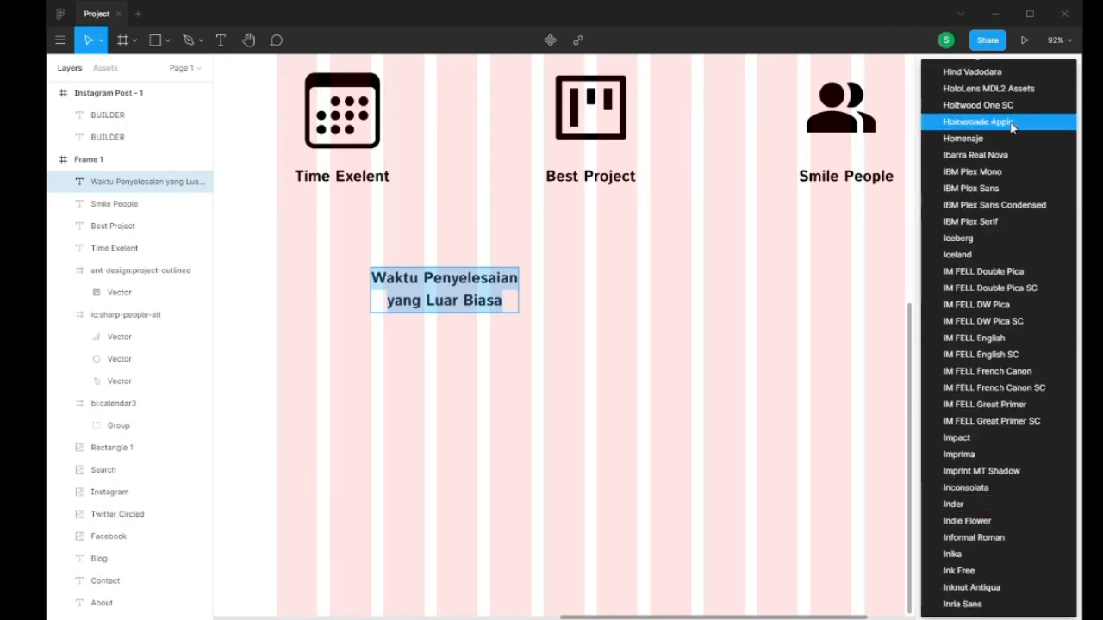
{"action": "scroll", "coordinate": [1019, 162], "scroll_direction": "up", "scroll_amount": 15}
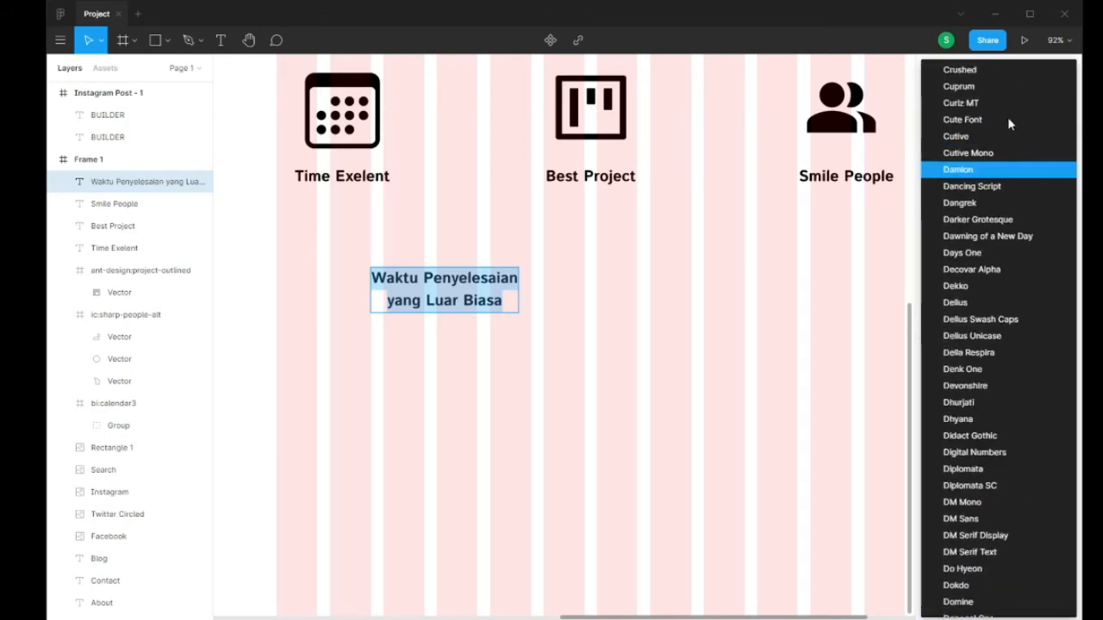
{"action": "scroll", "coordinate": [1006, 121], "scroll_direction": "up", "scroll_amount": 15}
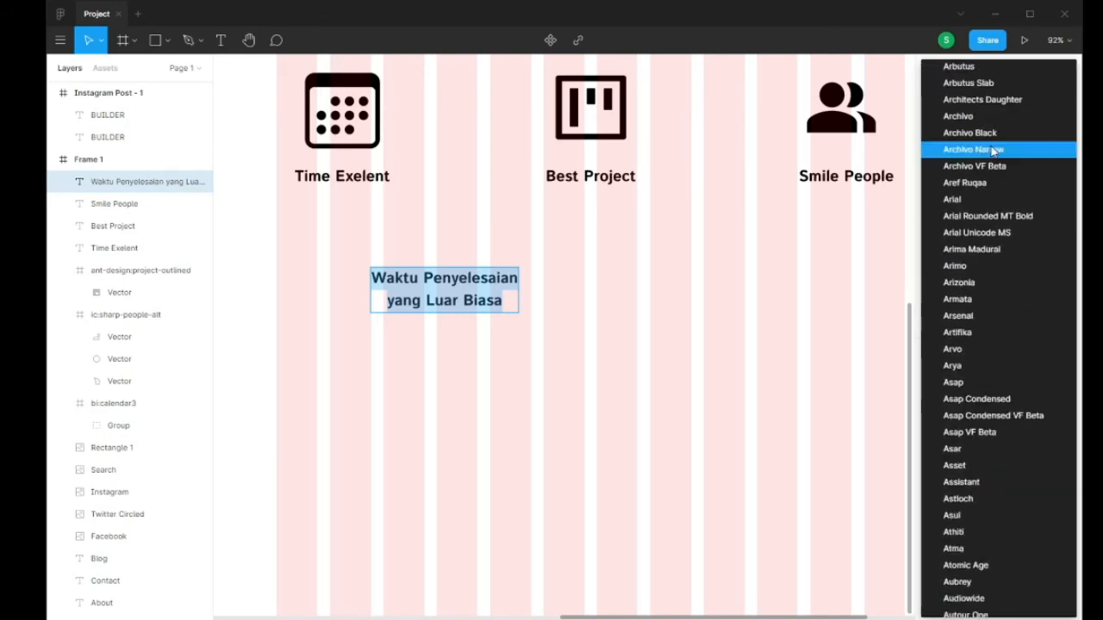
{"action": "scroll", "coordinate": [982, 379], "scroll_direction": "down", "scroll_amount": 5}
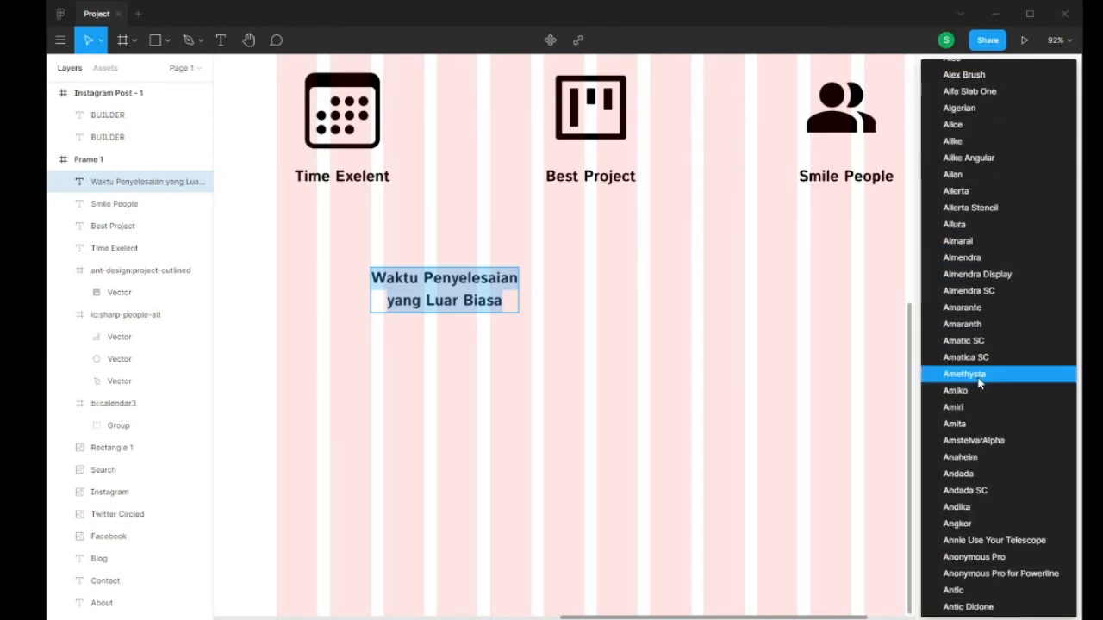
{"action": "scroll", "coordinate": [988, 444], "scroll_direction": "down", "scroll_amount": 8}
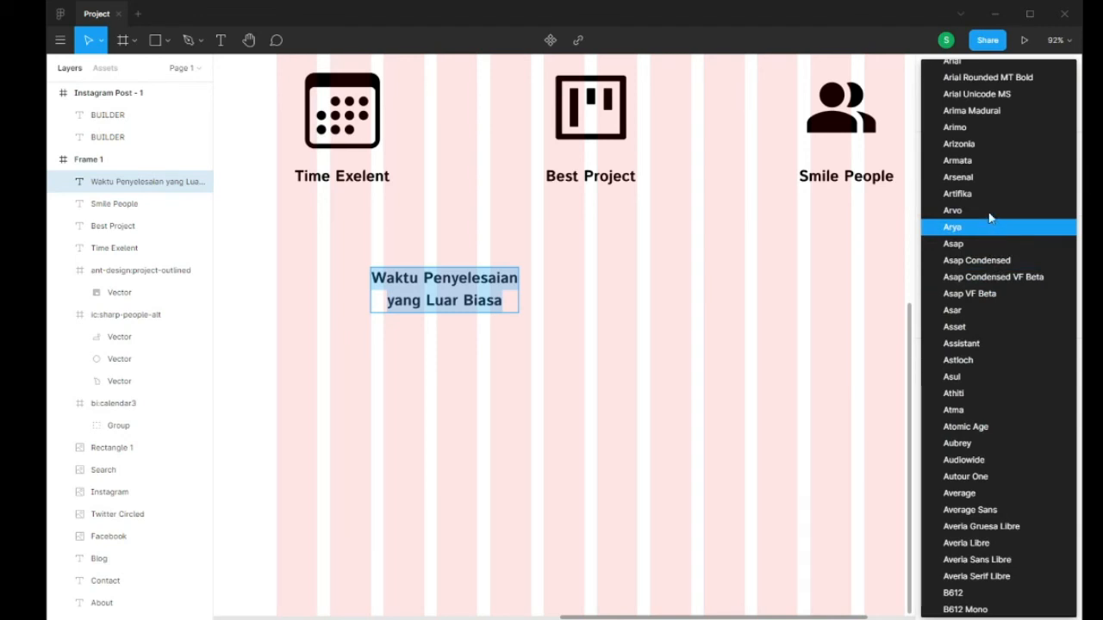
{"action": "scroll", "coordinate": [983, 124], "scroll_direction": "up", "scroll_amount": 2}
{"action": "left_click", "coordinate": [980, 131]}
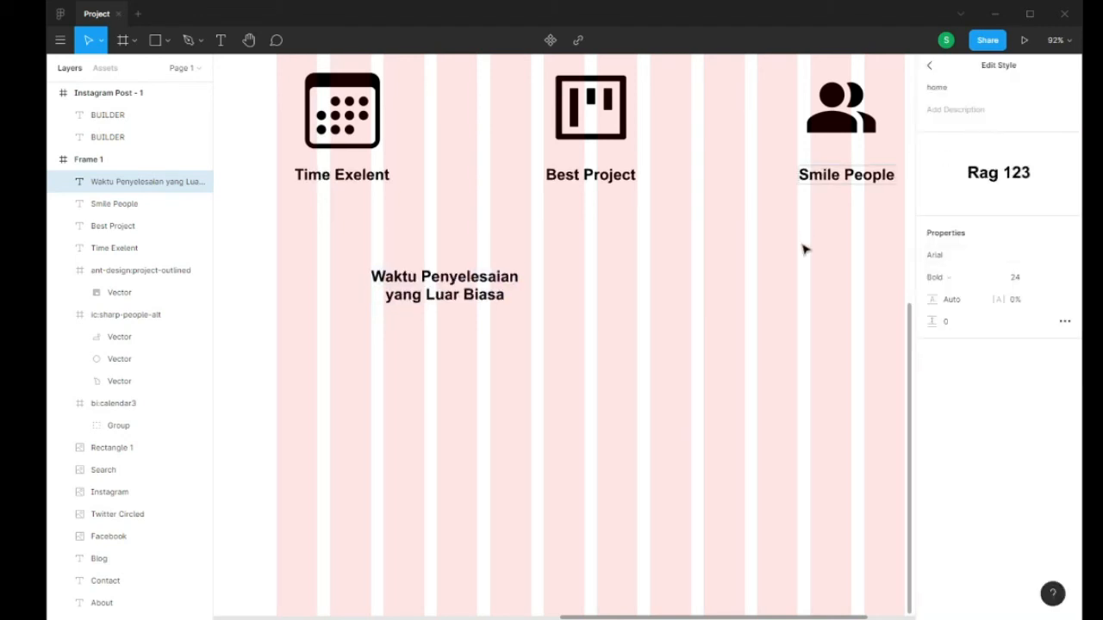
- Try setting the home text style's weight to Regular, and undo the weight change
{"action": "left_click", "coordinate": [506, 294]}
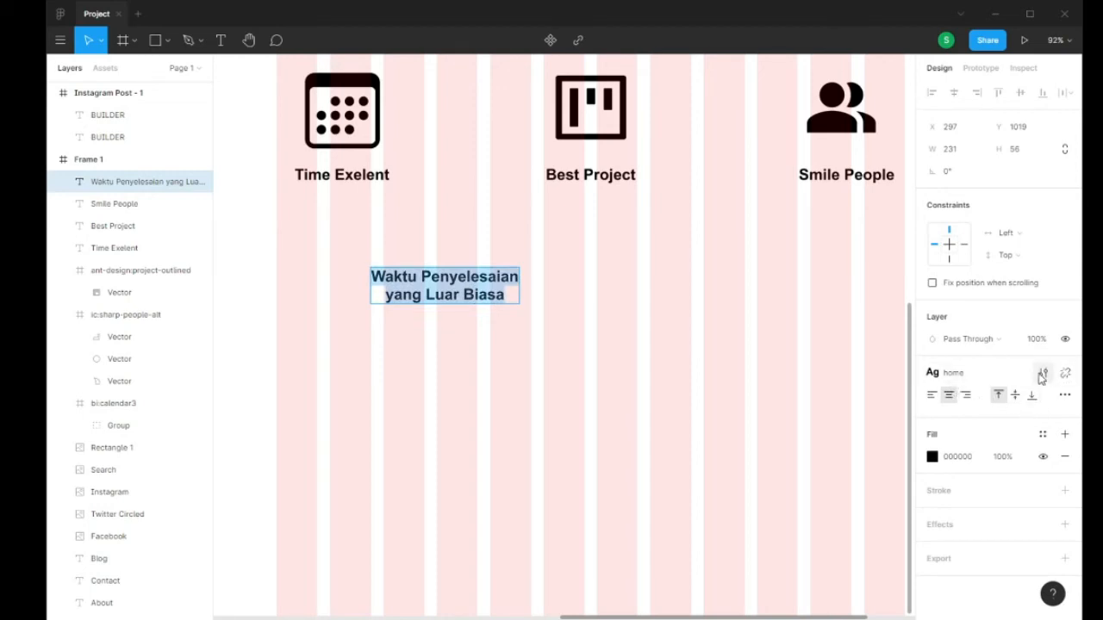
{"action": "left_click", "coordinate": [1042, 373]}
{"action": "left_click", "coordinate": [969, 274]}
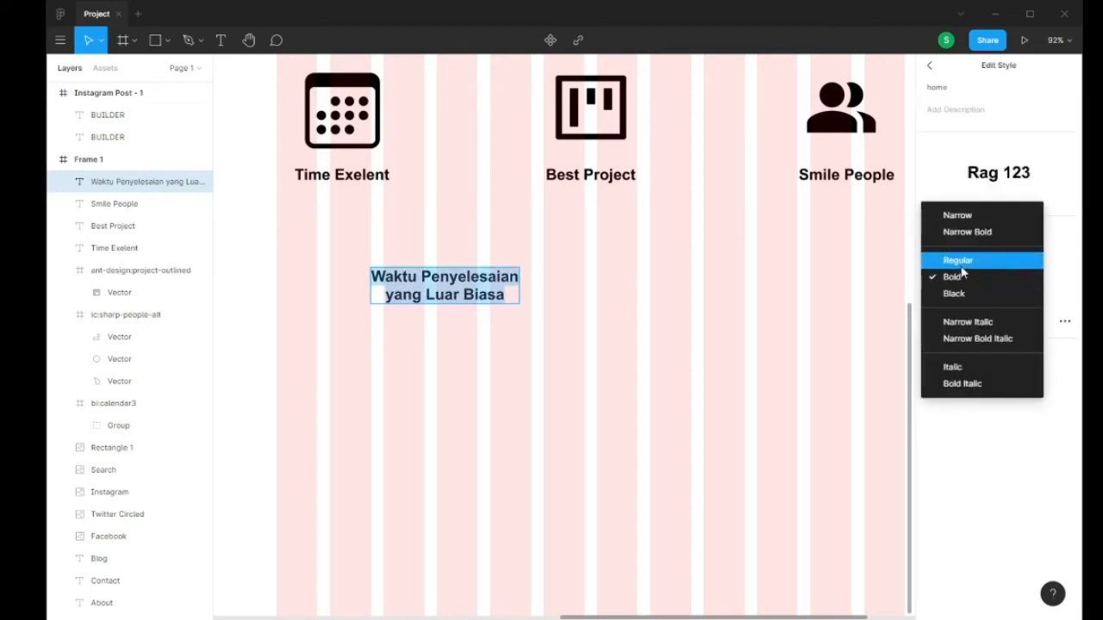
{"action": "left_click", "coordinate": [961, 257]}
{"action": "key", "text": "ctrl+z"}
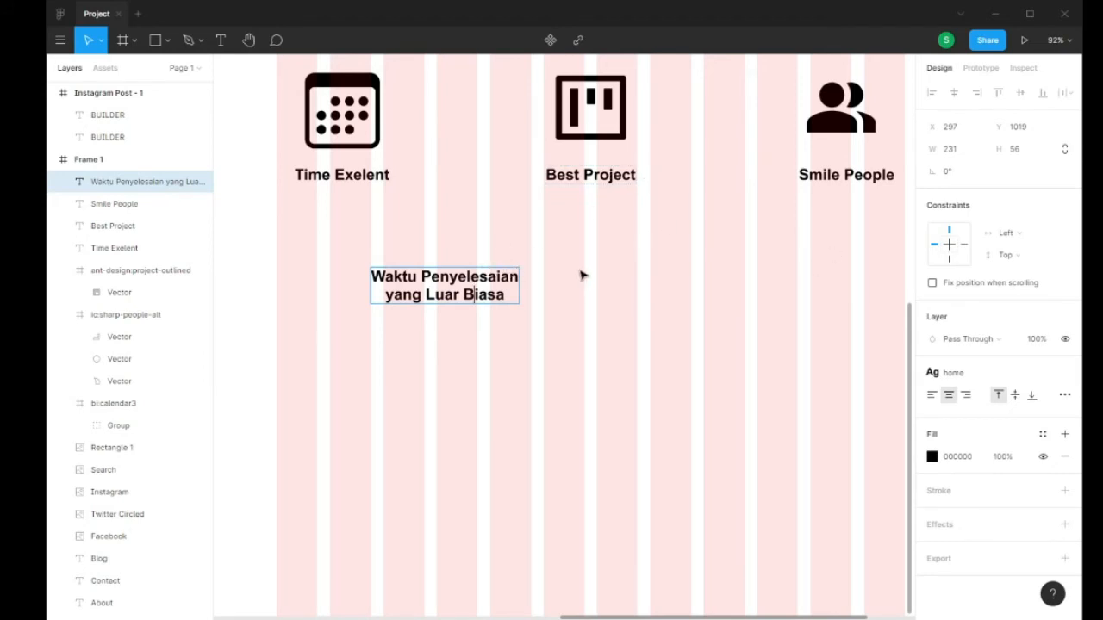
- Undo the home text style's font change to Arial
{"action": "key", "text": "ctrl+a"}
{"action": "key", "text": "ctrl+z"}
{"action": "key", "text": "ctrl+z"}
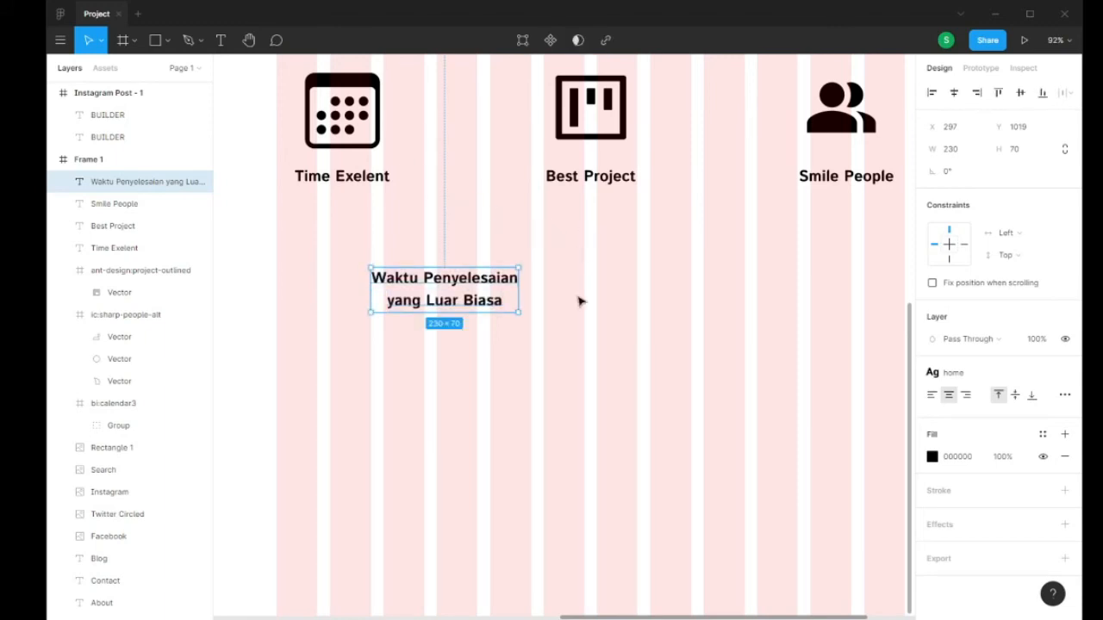
- Delete the 'Waktu Penyelesaian yang Luar Biasa' text from below the feature icons
{"action": "key", "text": "Return"}
{"action": "key", "text": "BackSpace"}
{"action": "key", "text": "BackSpace"}
{"action": "key", "text": "BackSpace"}
{"action": "key", "text": "BackSpace"}
{"action": "key", "text": "BackSpace"}
{"action": "key", "text": "BackSpace"}
{"action": "key", "text": "BackSpace"}
{"action": "key", "text": "BackSpace"}
{"action": "key", "text": "BackSpace"}
{"action": "key", "text": "BackSpace"}
{"action": "key", "text": "BackSpace"}
{"action": "key", "text": "BackSpace"}
{"action": "key", "text": "BackSpace"}
{"action": "key", "text": "BackSpace"}
{"action": "key", "text": "BackSpace"}
{"action": "key", "text": "BackSpace"}
{"action": "key", "text": "BackSpace"}
{"action": "key", "text": "BackSpace"}
{"action": "key", "text": "BackSpace"}
{"action": "key", "text": "BackSpace"}
{"action": "type", "text": "Time"}
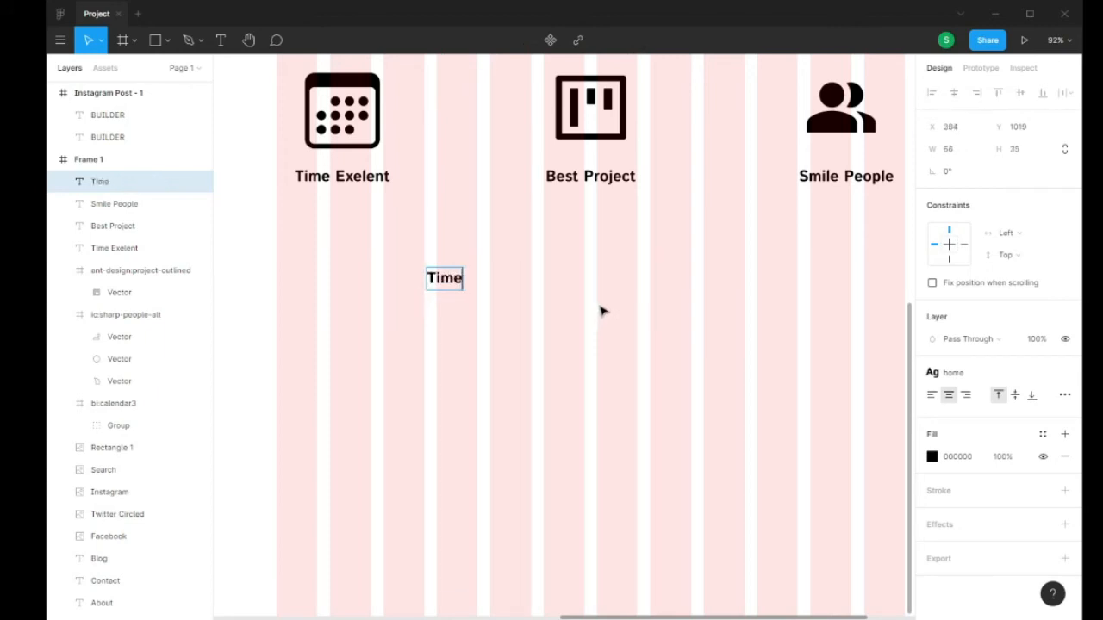
{"action": "key", "text": "BackSpace"}
{"action": "key", "text": "BackSpace"}
{"action": "key", "text": "BackSpace"}
{"action": "key", "text": "BackSpace"}
{"action": "key", "text": "Escape"}
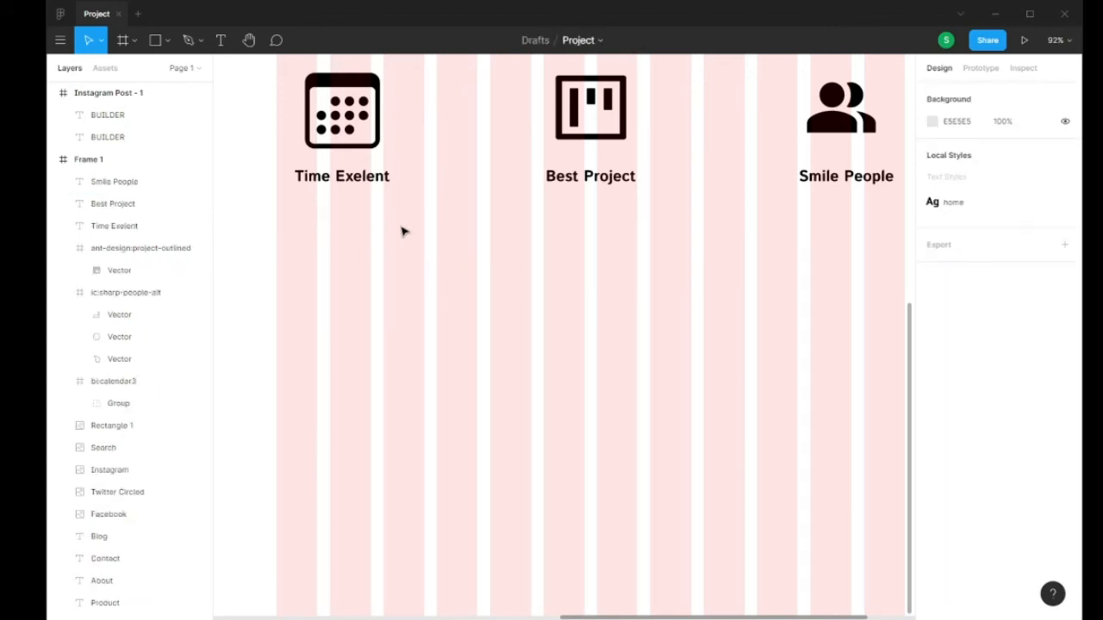
- Add a text reading 'Waktu Penyelesaian yang terbaik' near the lower right of the Instagram Post - 1 frame
{"action": "scroll", "coordinate": [397, 234], "scroll_direction": "down", "scroll_amount": 5}
{"action": "scroll", "coordinate": [396, 234], "scroll_direction": "down", "scroll_amount": 10, "text": "ctrl"}
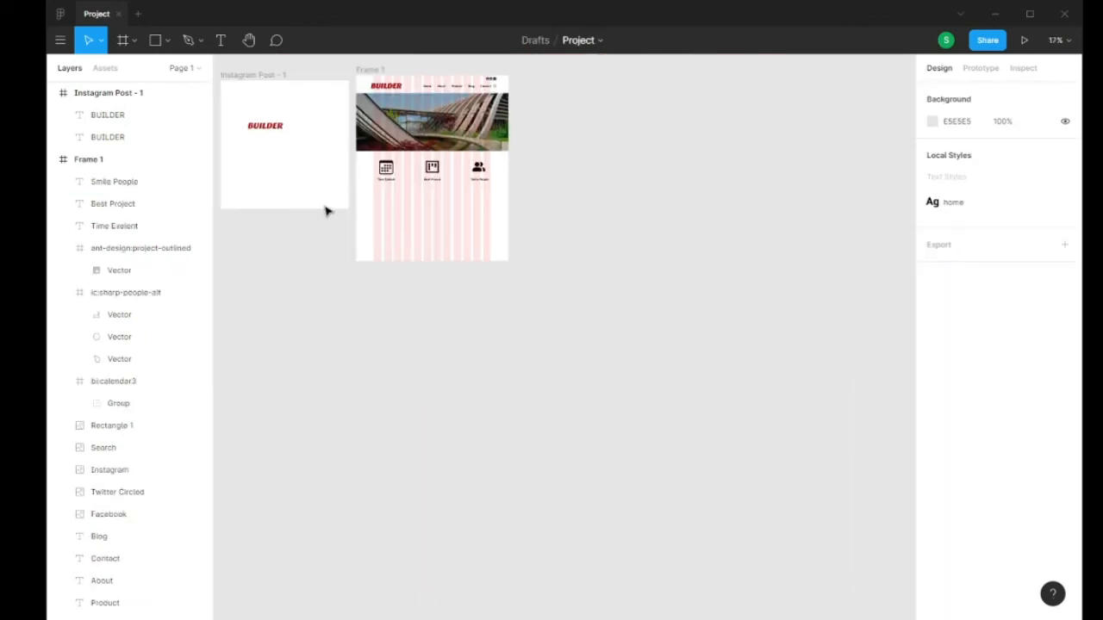
{"action": "scroll", "coordinate": [326, 205], "scroll_direction": "up", "scroll_amount": 1, "text": "ctrl"}
{"action": "scroll", "coordinate": [598, 169], "scroll_direction": "up", "scroll_amount": 2}
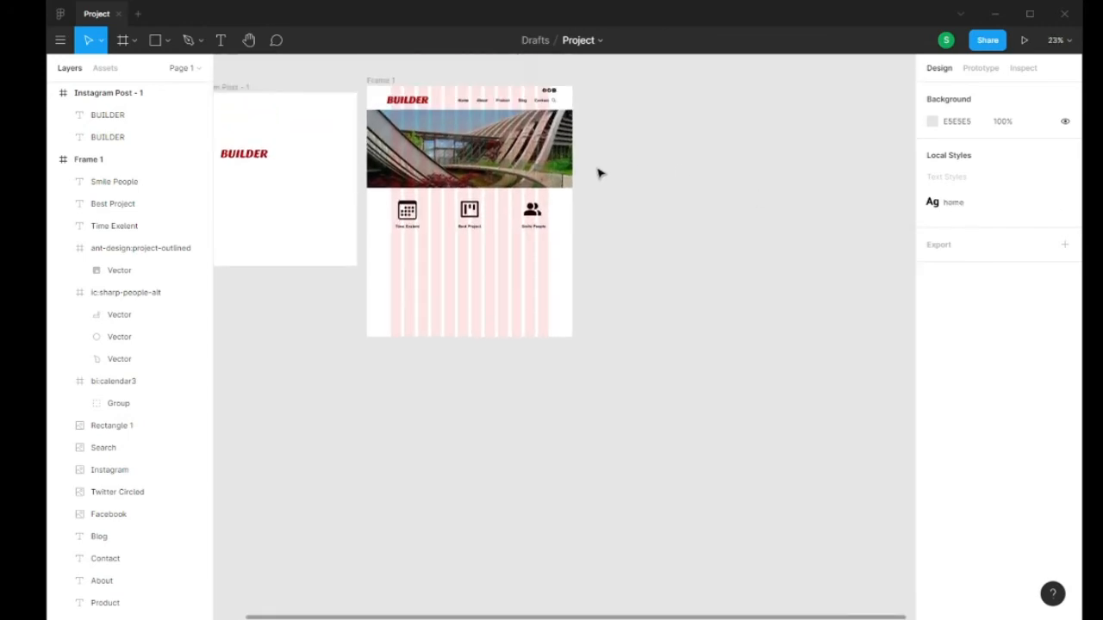
{"action": "scroll", "coordinate": [382, 226], "scroll_direction": "up", "scroll_amount": 6, "text": "ctrl"}
{"action": "left_click", "coordinate": [953, 202]}
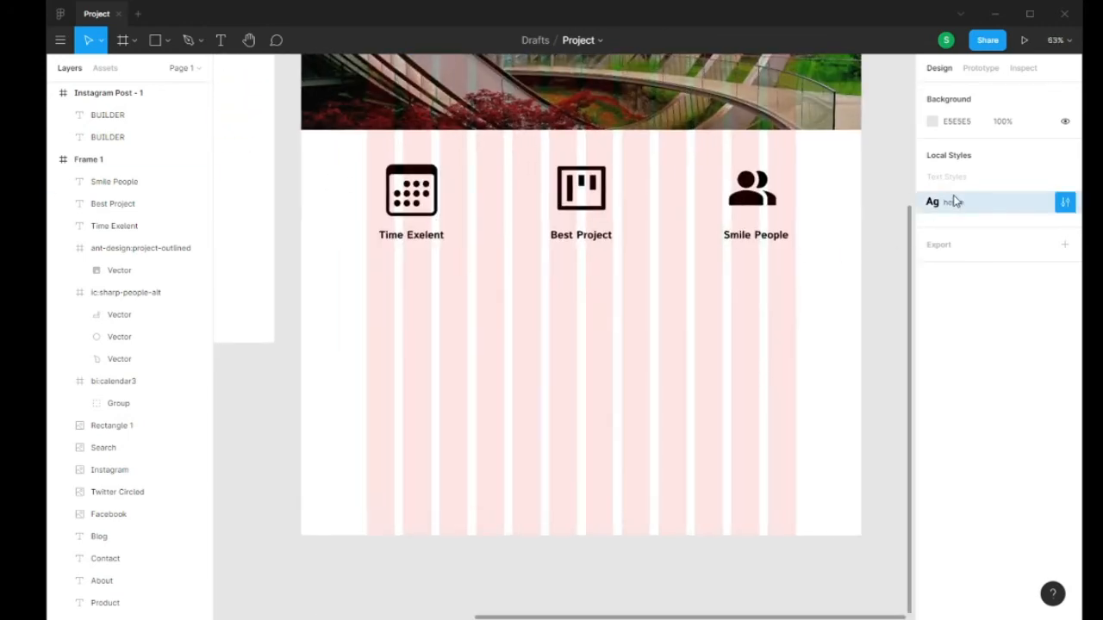
{"action": "left_click", "coordinate": [221, 40]}
{"action": "left_click", "coordinate": [236, 297]}
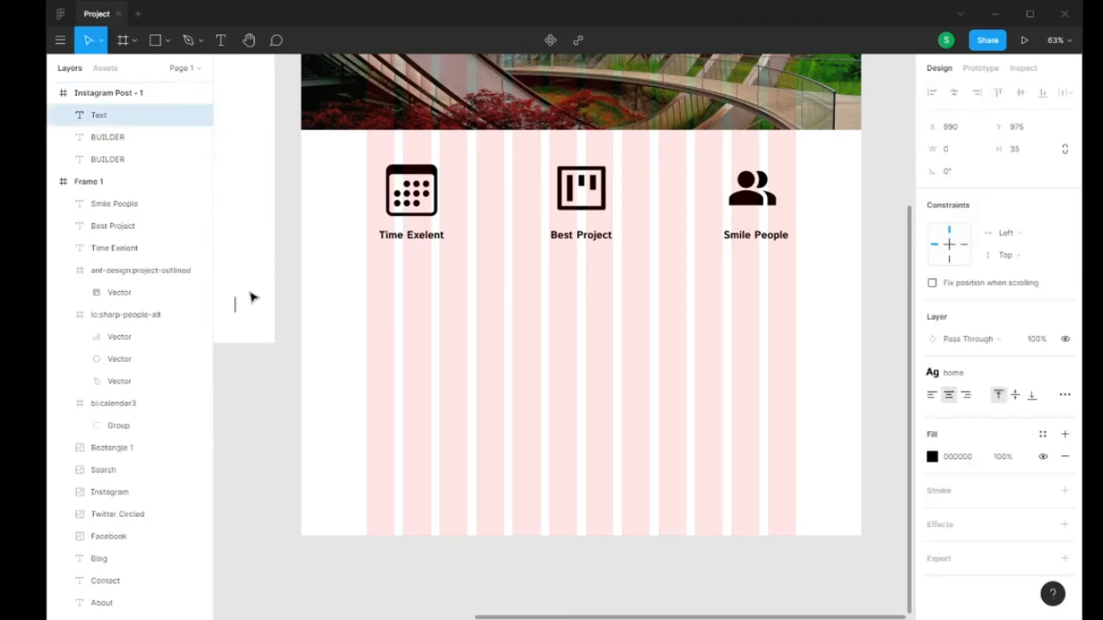
{"action": "type", "text": "Waktu Penyelesaian"}
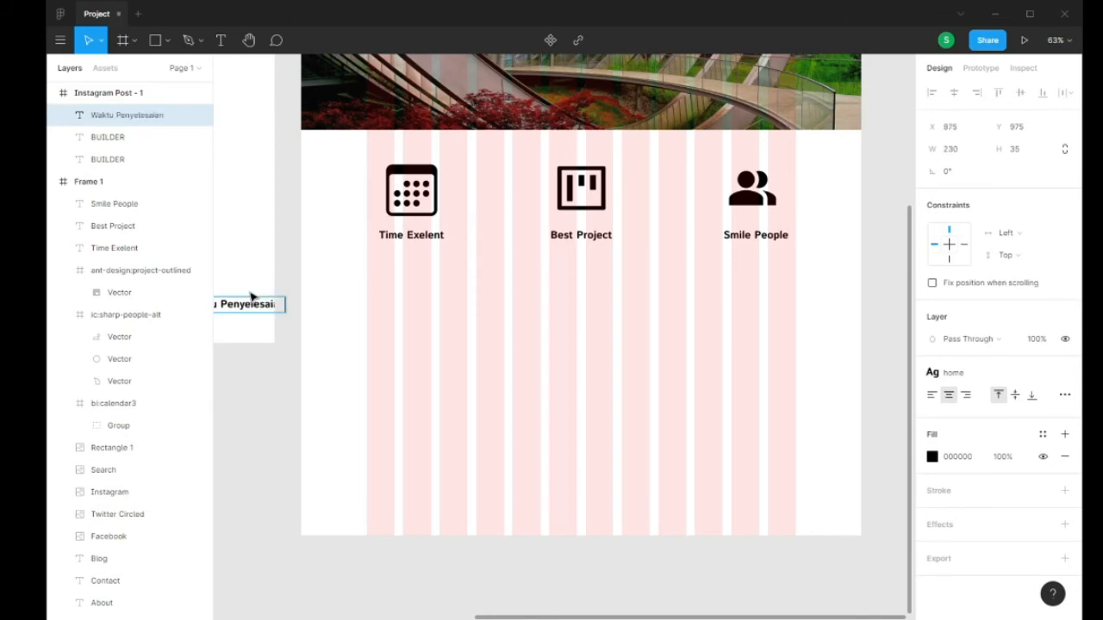
{"action": "type", "text": " yang terbaik"}
{"action": "key", "text": "ctrl+a"}
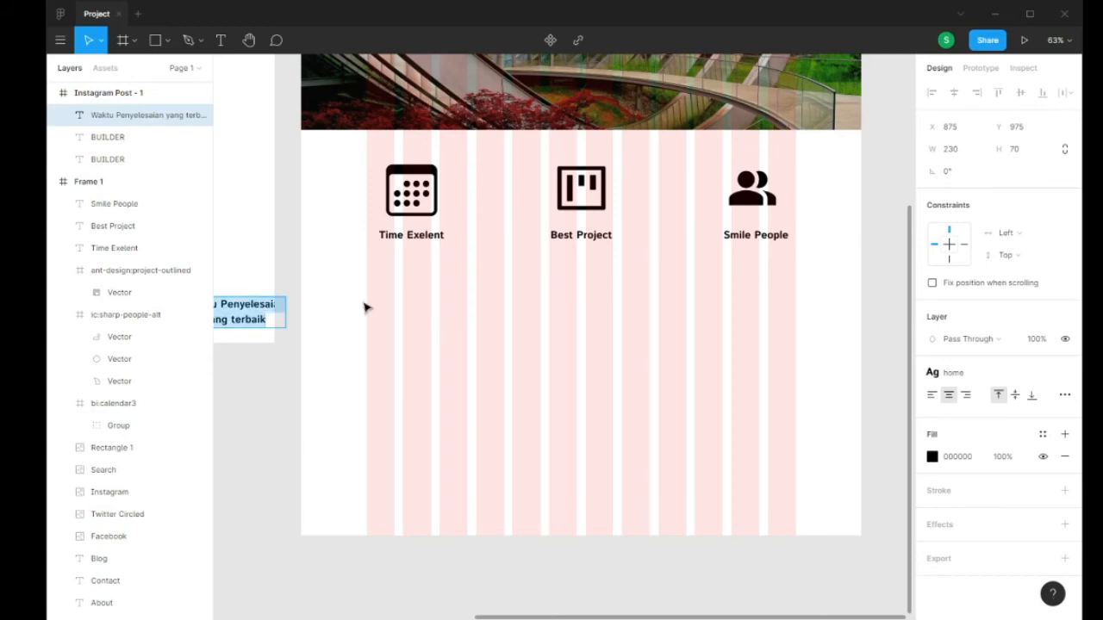
{"action": "left_click", "coordinate": [994, 342]}
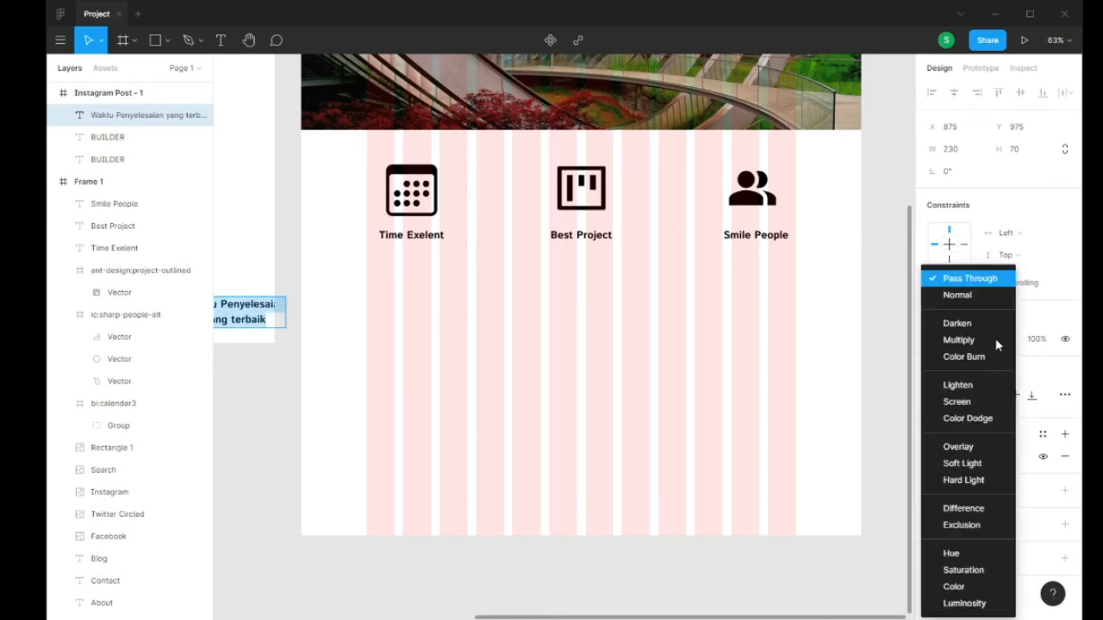
{"action": "left_click", "coordinate": [1047, 315]}
{"action": "left_click", "coordinate": [931, 373]}
{"action": "left_click", "coordinate": [931, 374]}
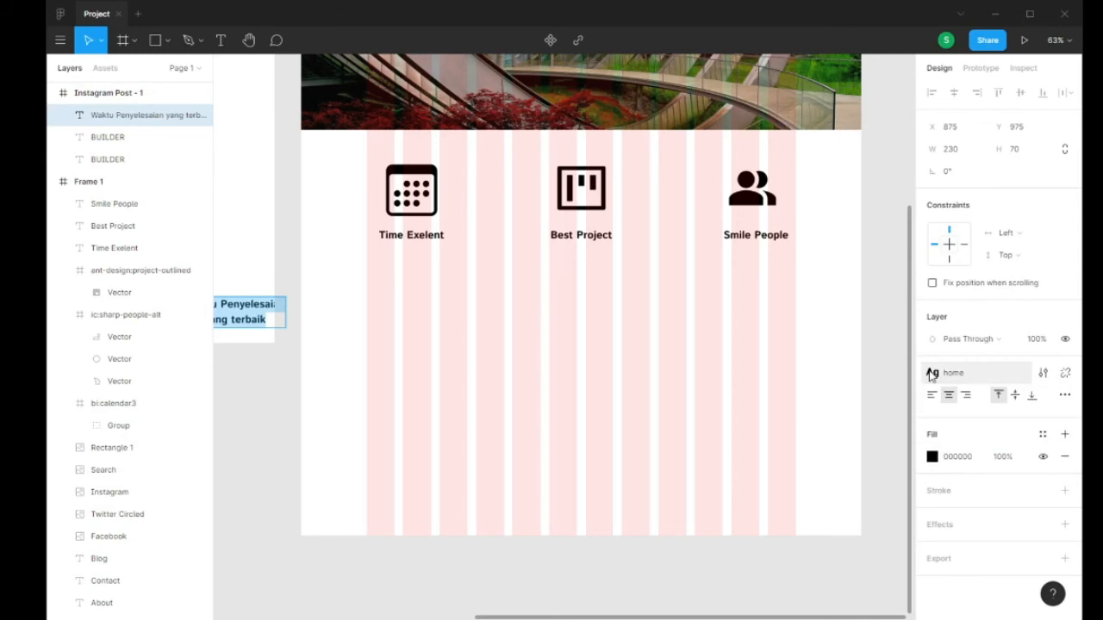
{"action": "left_click", "coordinate": [931, 373]}
{"action": "right_click", "coordinate": [264, 314]}
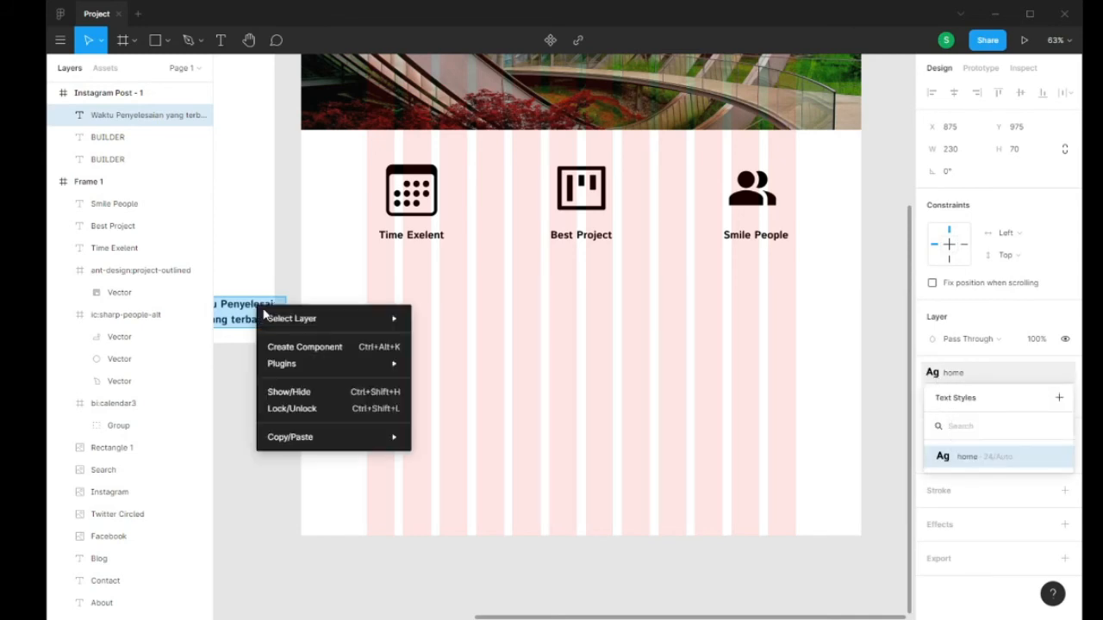
{"action": "key", "text": "Escape"}
{"action": "key", "text": "Escape"}
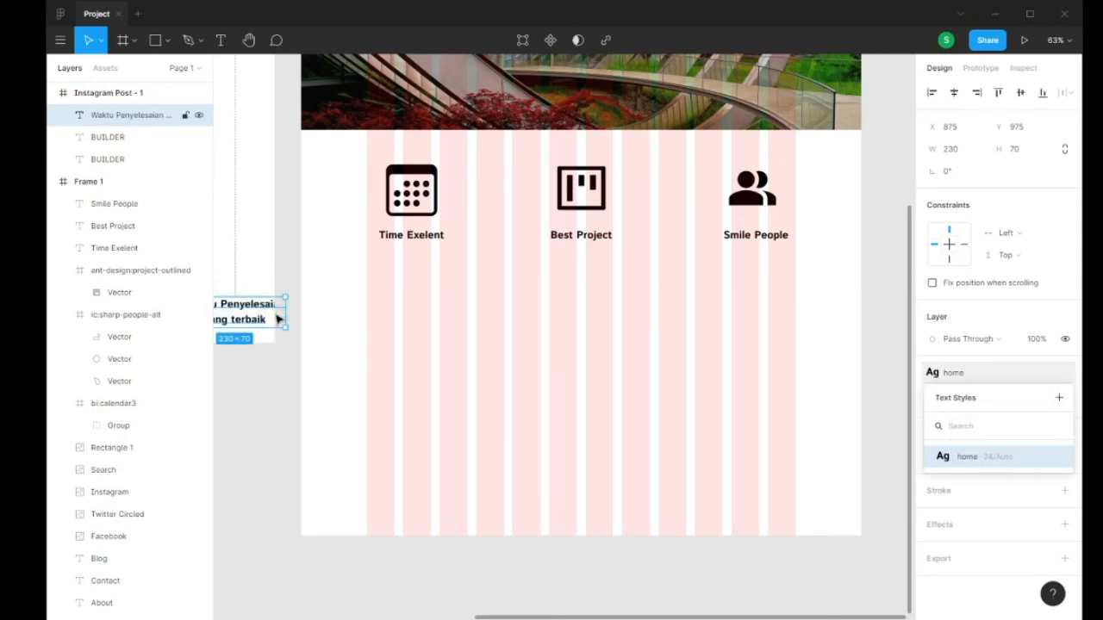
- Group the 'Waktu Penyelesaian yang terbaik' text layer in the Instagram Post - 1 frame
{"action": "right_click", "coordinate": [274, 317]}
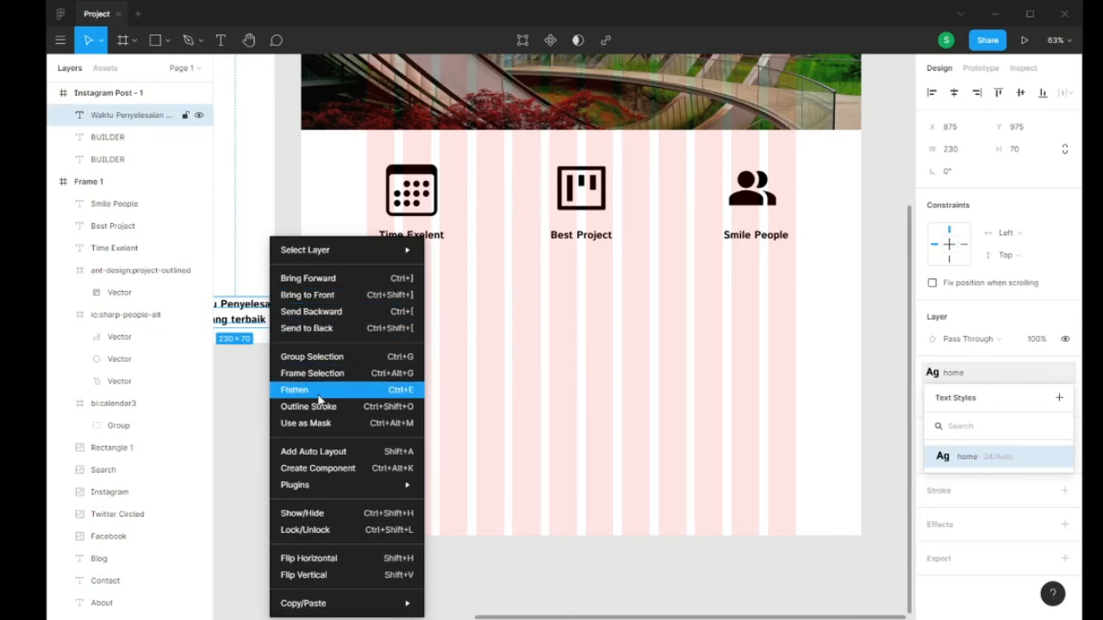
{"action": "left_click", "coordinate": [328, 360]}
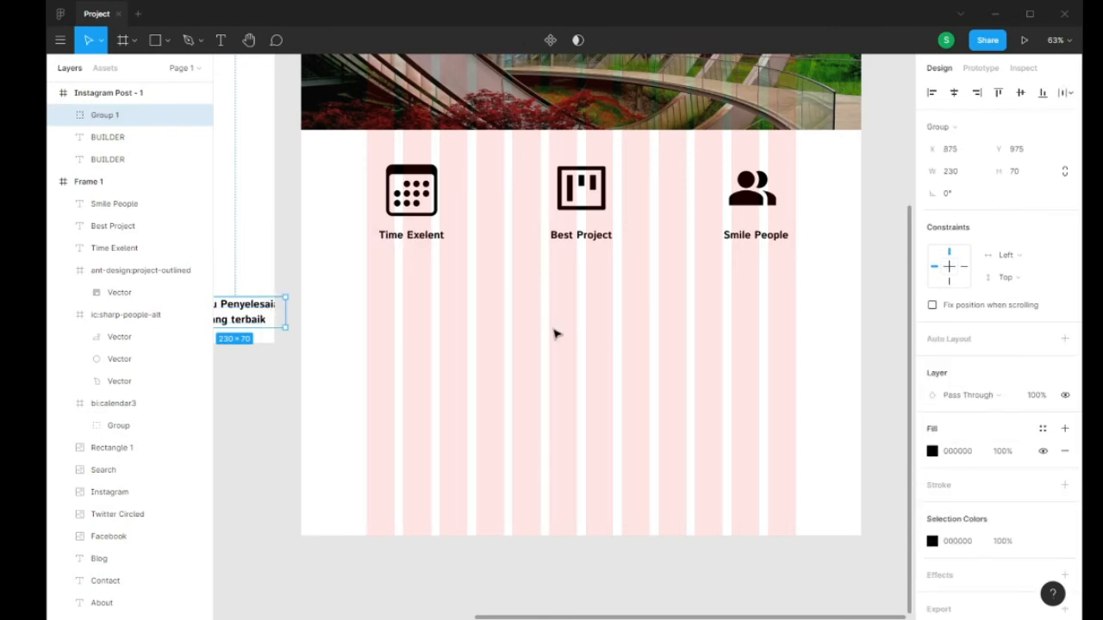
{"action": "left_click", "coordinate": [271, 349]}
{"action": "left_click", "coordinate": [268, 312]}
{"action": "left_click", "coordinate": [487, 294]}
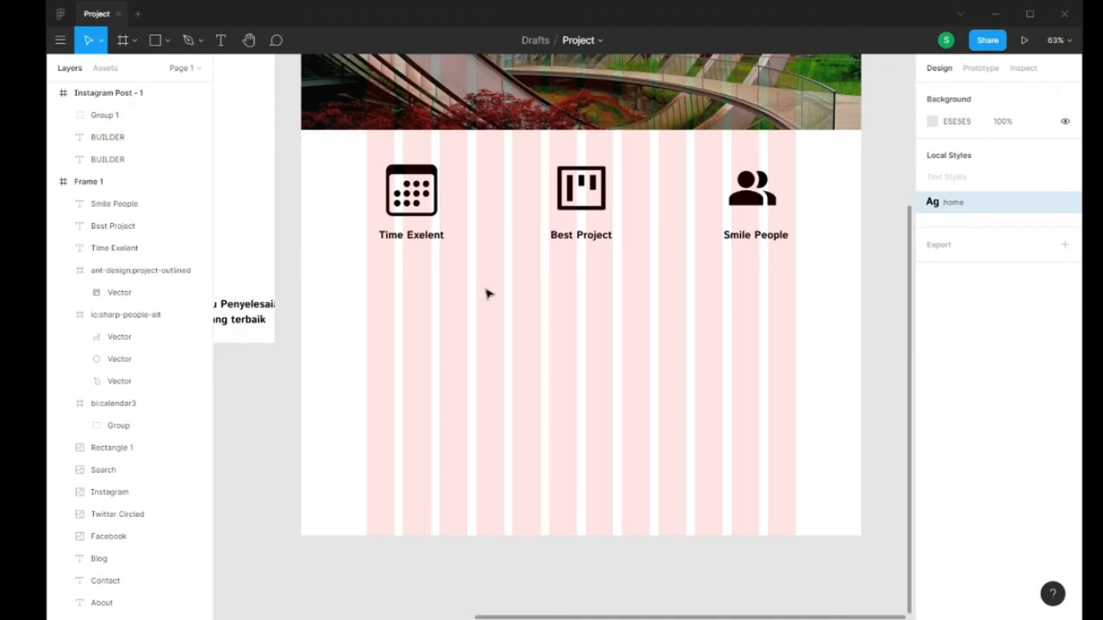
{"action": "left_click", "coordinate": [284, 324]}
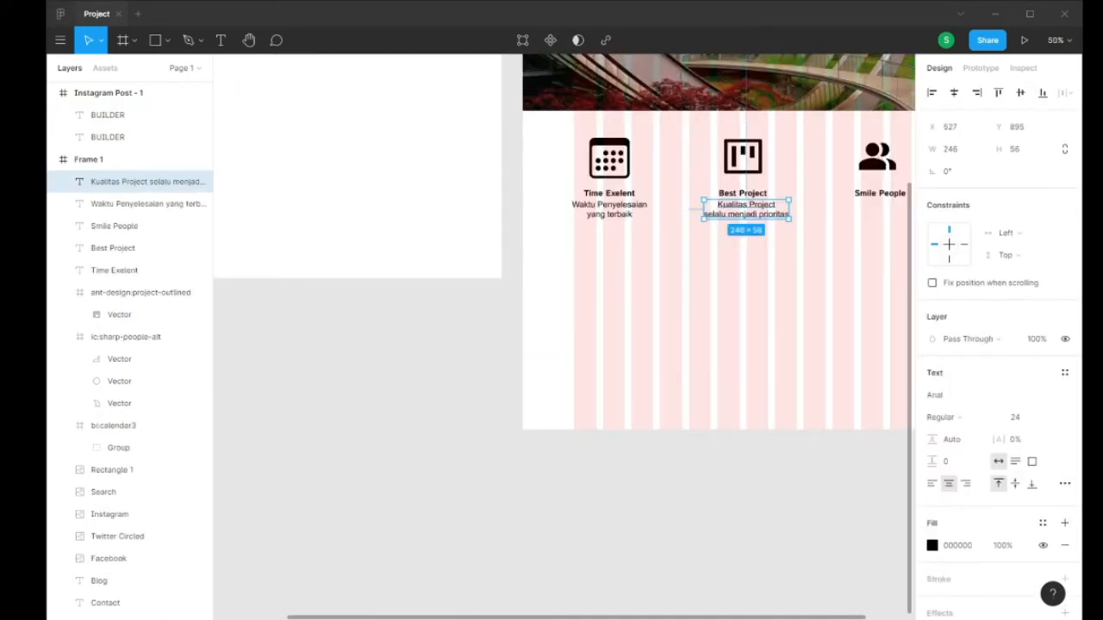
- Reposition the 'Kualitas Project selalu menjadi prioritas' text centered just below the Best Project heading, at about X 517, Y 889
{"action": "scroll", "coordinate": [746, 230], "scroll_direction": "up", "scroll_amount": 5}
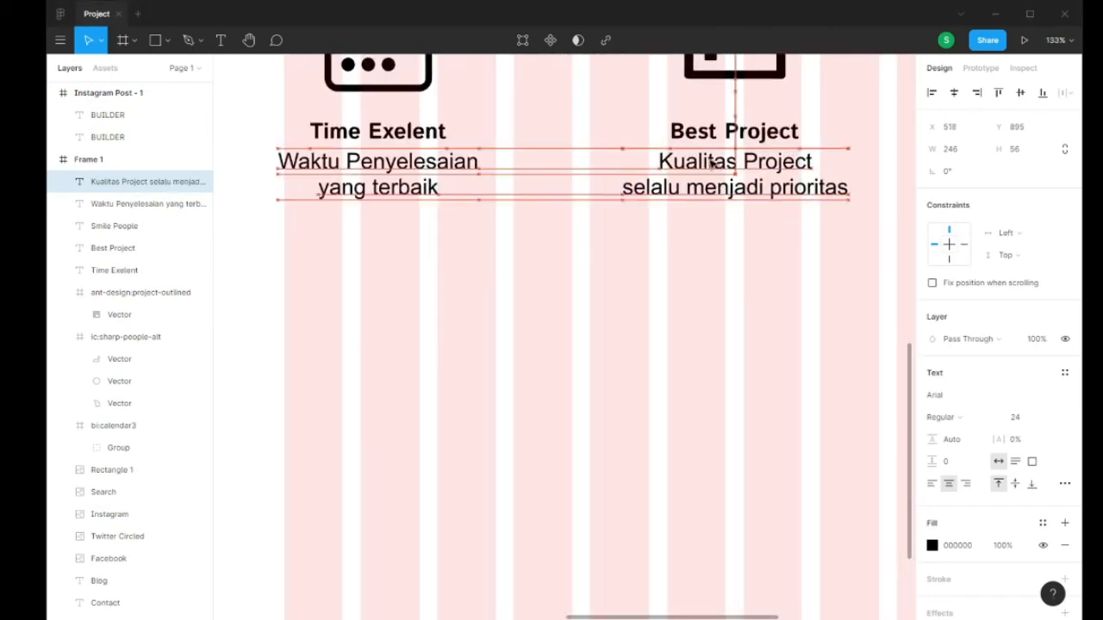
{"action": "left_click_drag", "start_coordinate": [712, 162], "coordinate": [713, 161]}
{"action": "mouse_move", "coordinate": [713, 160]}
{"action": "left_mouse_down"}
{"action": "mouse_move", "coordinate": [700, 158]}
{"action": "mouse_move", "coordinate": [709, 159]}
{"action": "left_mouse_up"}
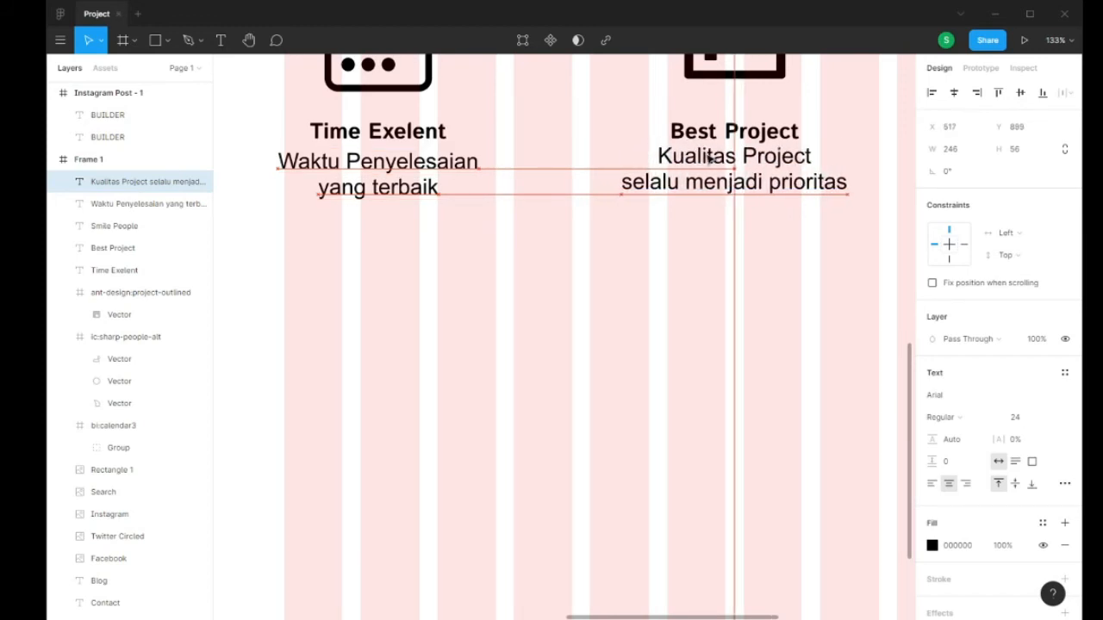
- Duplicate the 'Kualitas Project selalu menjadi prioritas' text and place the copy just below the Smile People heading
{"action": "scroll", "coordinate": [785, 172], "scroll_direction": "down", "scroll_amount": 5}
{"action": "scroll", "coordinate": [785, 172], "scroll_direction": "up", "scroll_amount": 4}
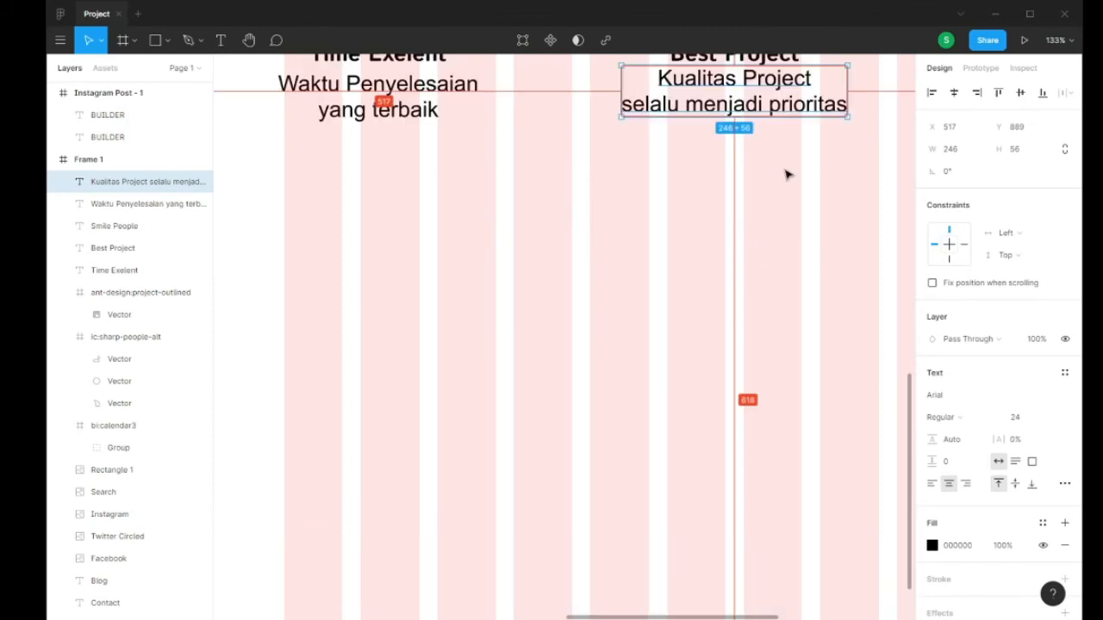
{"action": "scroll", "coordinate": [815, 183], "scroll_direction": "down", "scroll_amount": 5}
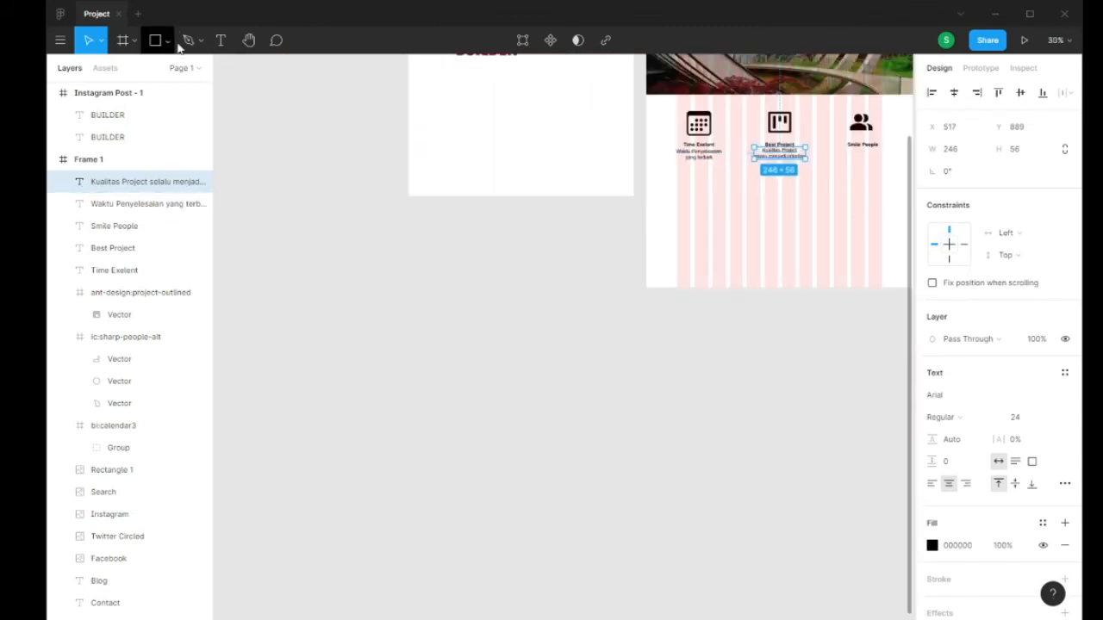
{"action": "left_click", "coordinate": [245, 49]}
{"action": "left_click_drag", "start_coordinate": [711, 219], "coordinate": [559, 244]}
{"action": "scroll", "coordinate": [788, 220], "scroll_direction": "up", "scroll_amount": 1}
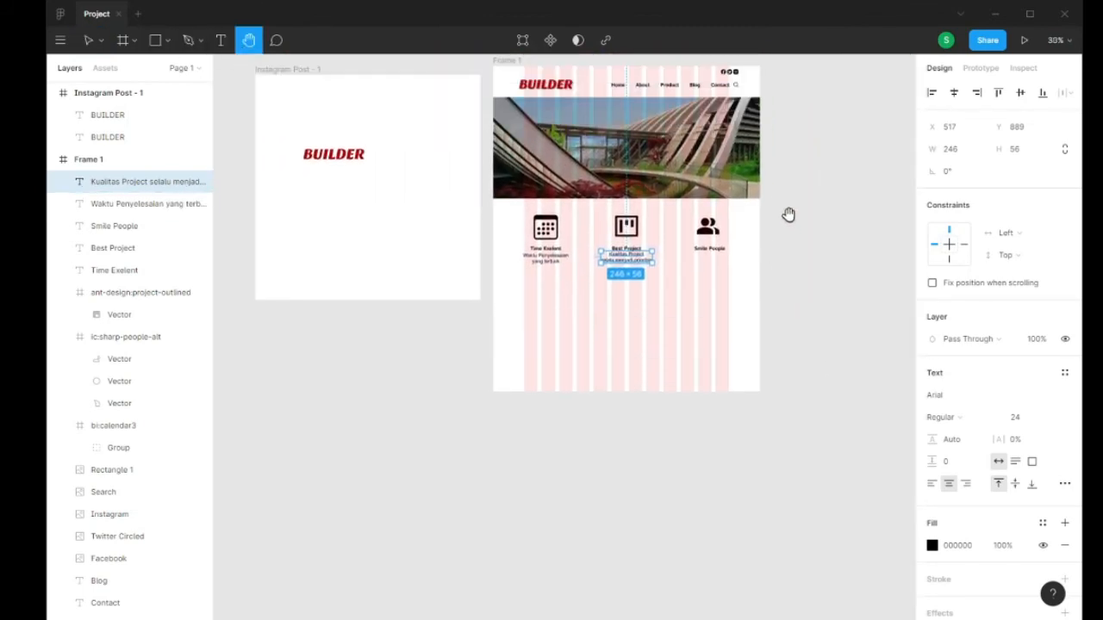
{"action": "scroll", "coordinate": [732, 291], "scroll_direction": "down", "scroll_amount": 1}
{"action": "scroll", "coordinate": [707, 262], "scroll_direction": "up", "scroll_amount": 3}
{"action": "scroll", "coordinate": [707, 260], "scroll_direction": "down", "scroll_amount": 2}
{"action": "scroll", "coordinate": [708, 255], "scroll_direction": "down", "scroll_amount": 3}
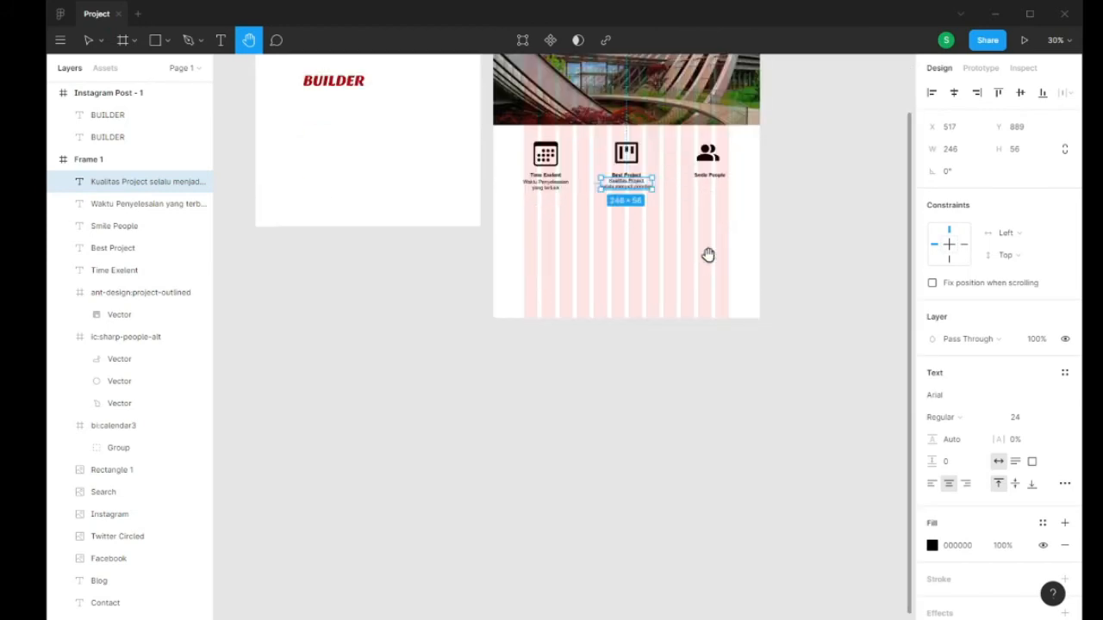
{"action": "scroll", "coordinate": [709, 254], "scroll_direction": "up", "scroll_amount": 5}
{"action": "scroll", "coordinate": [452, 100], "scroll_direction": "up", "scroll_amount": 5}
{"action": "scroll", "coordinate": [466, 138], "scroll_direction": "down", "scroll_amount": 1}
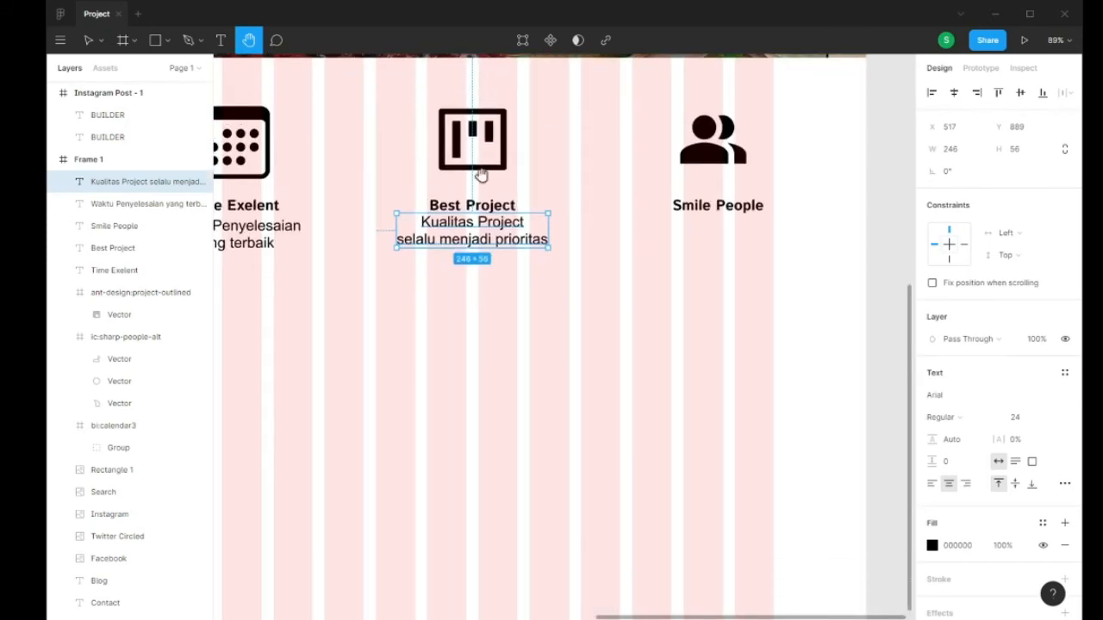
{"action": "left_click", "coordinate": [88, 40]}
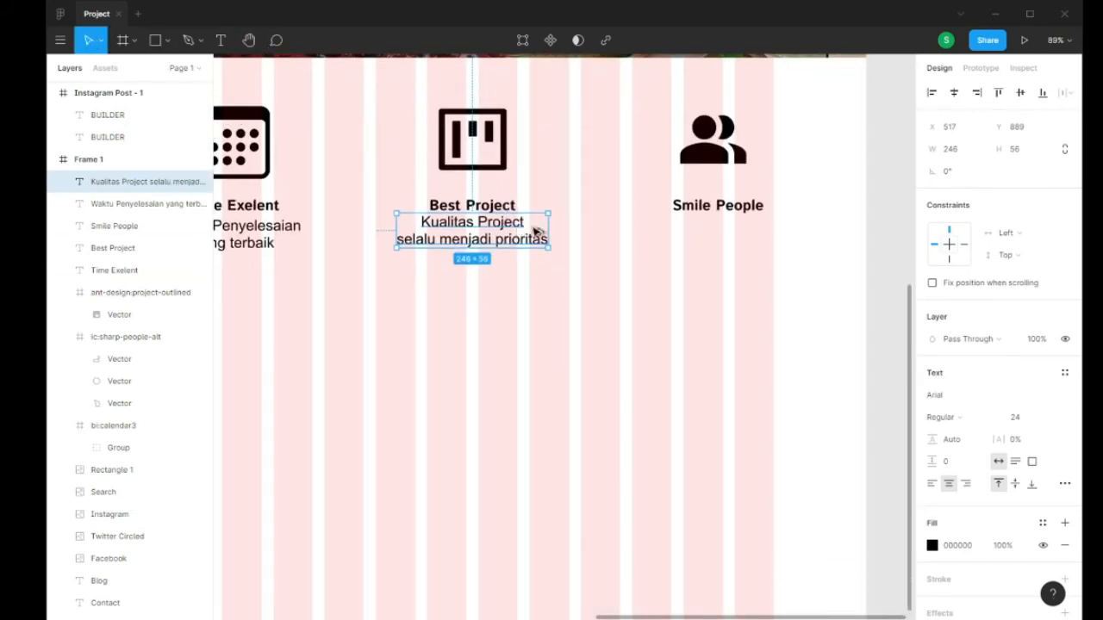
{"action": "left_click_drag", "start_coordinate": [519, 238], "coordinate": [758, 234]}
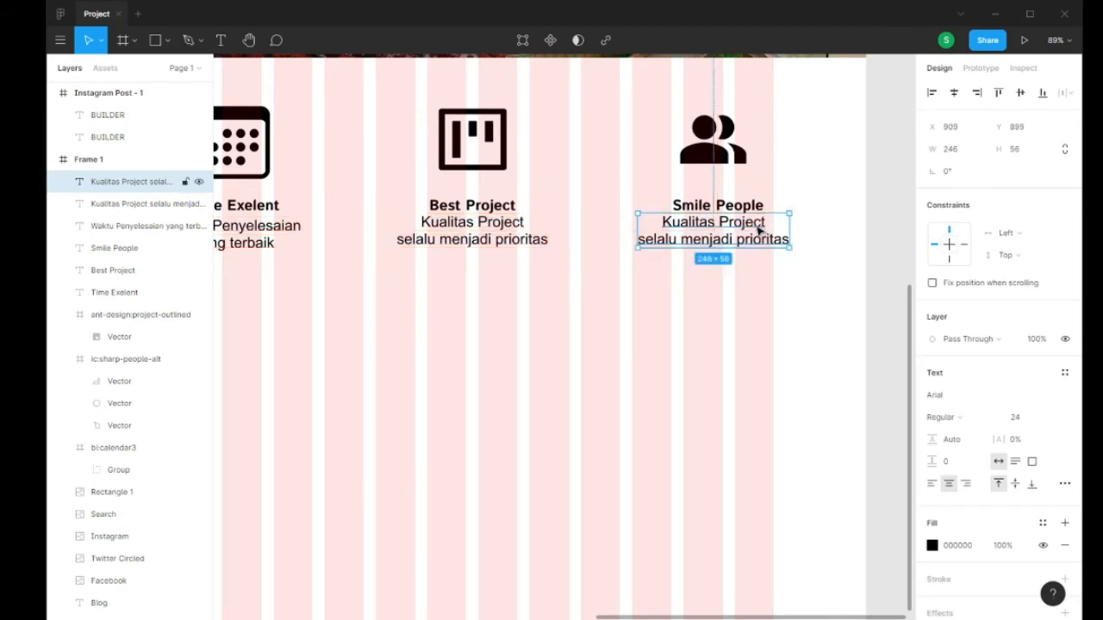
{"action": "left_click", "coordinate": [835, 234]}
- Draw a rectangle about 797 × 412 from the frame's left edge, below the feature descriptions
{"action": "scroll", "coordinate": [835, 234], "scroll_direction": "down", "scroll_amount": 5}
{"action": "scroll", "coordinate": [835, 236], "scroll_direction": "up", "scroll_amount": 3}
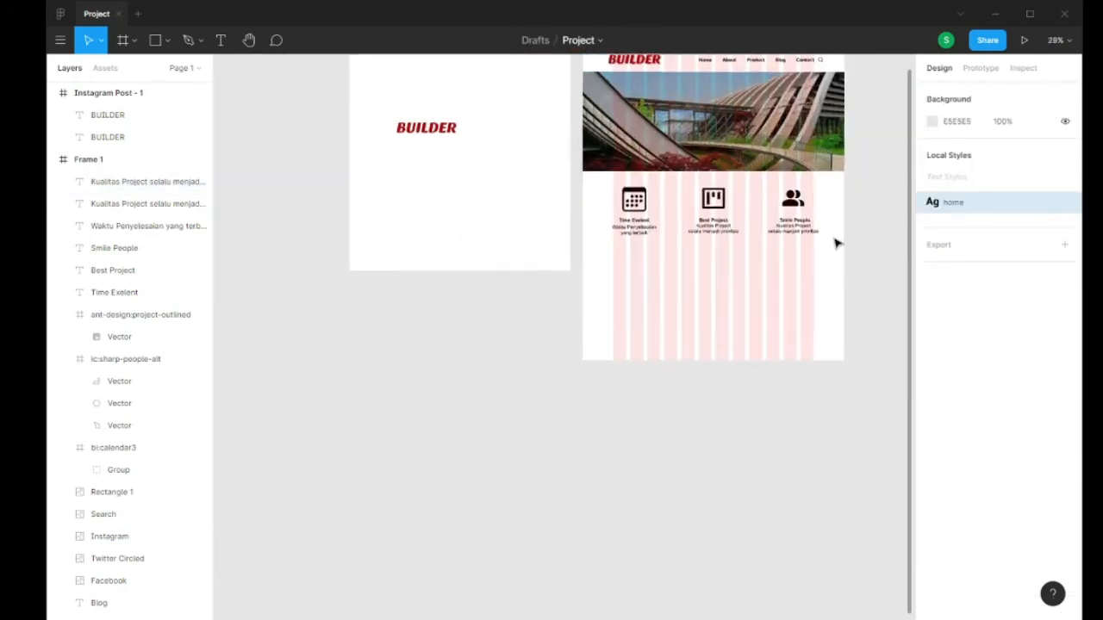
{"action": "scroll", "coordinate": [825, 248], "scroll_direction": "up", "scroll_amount": 2}
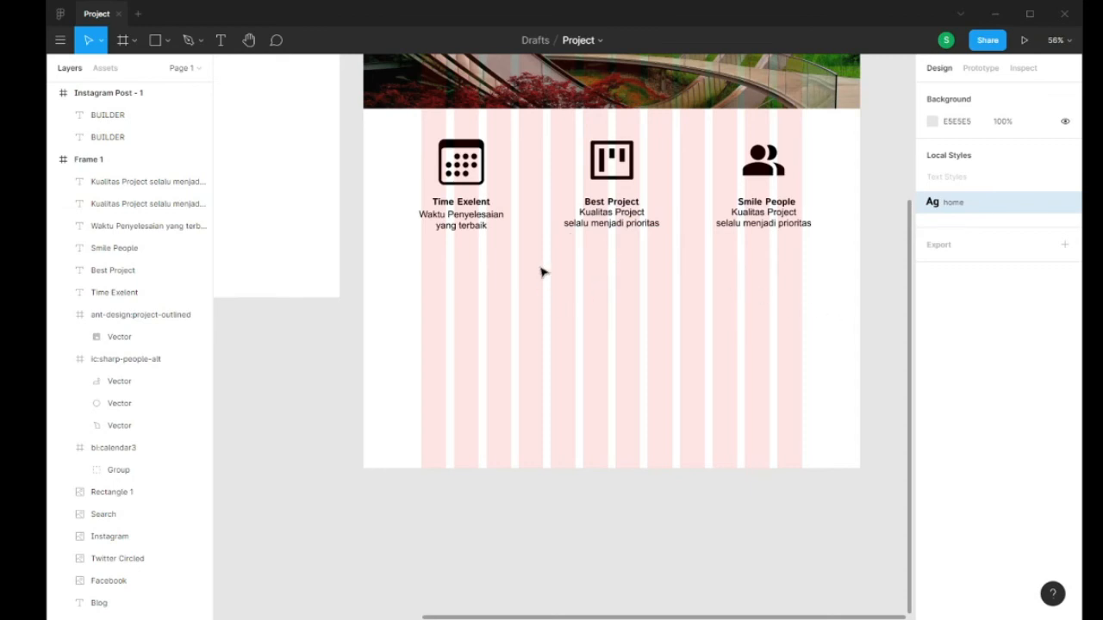
{"action": "left_click", "coordinate": [155, 40]}
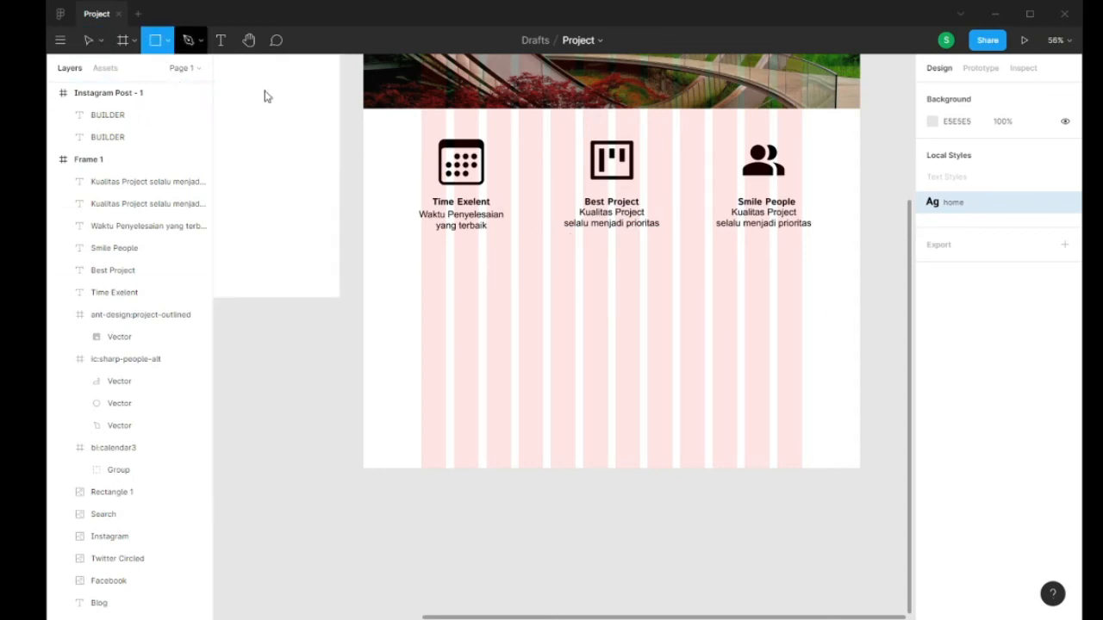
{"action": "left_click_drag", "start_coordinate": [367, 240], "coordinate": [673, 401]}
- Draw a second rectangle beside the wide one and extend it to the frame's right edge, about 473 × 416
{"action": "left_click", "coordinate": [155, 39]}
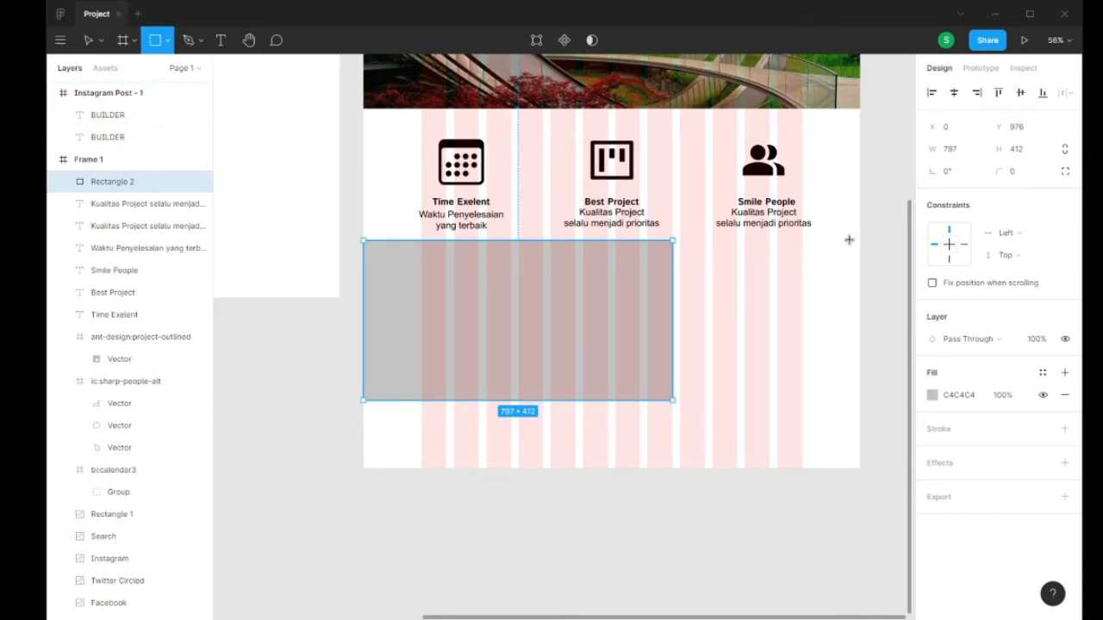
{"action": "left_click_drag", "start_coordinate": [853, 239], "coordinate": [684, 408]}
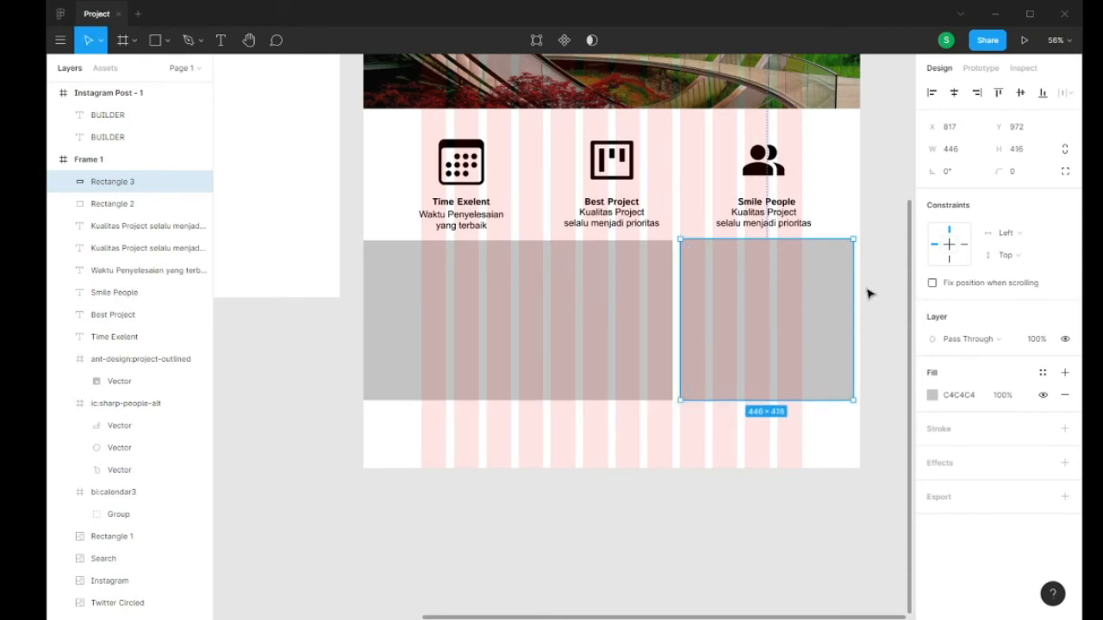
{"action": "left_click_drag", "start_coordinate": [856, 255], "coordinate": [859, 256]}
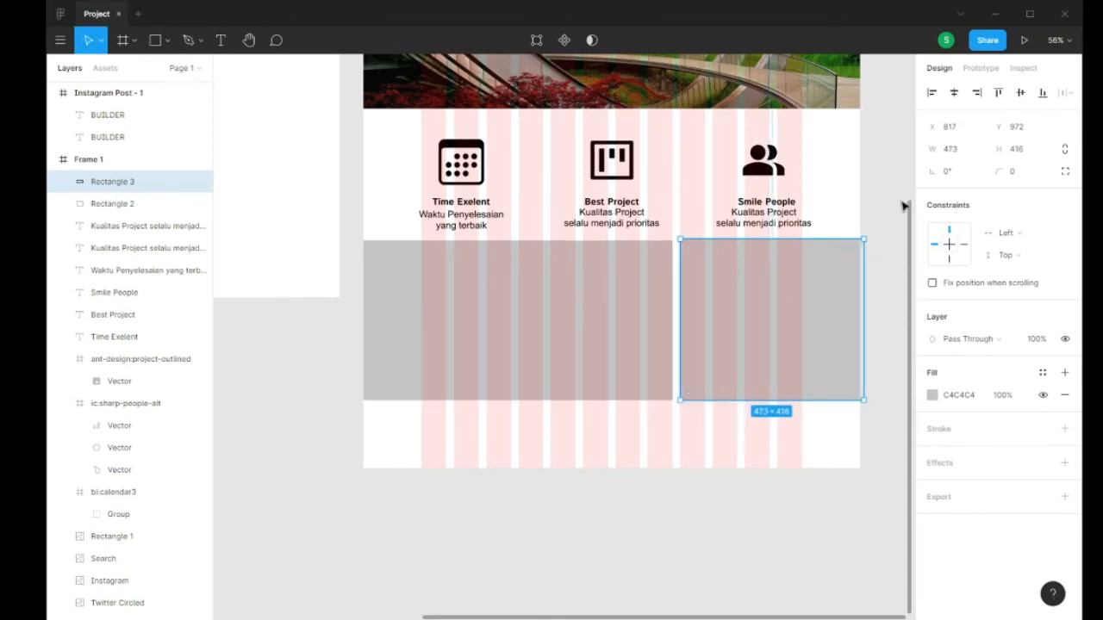
{"action": "key", "text": "Escape"}
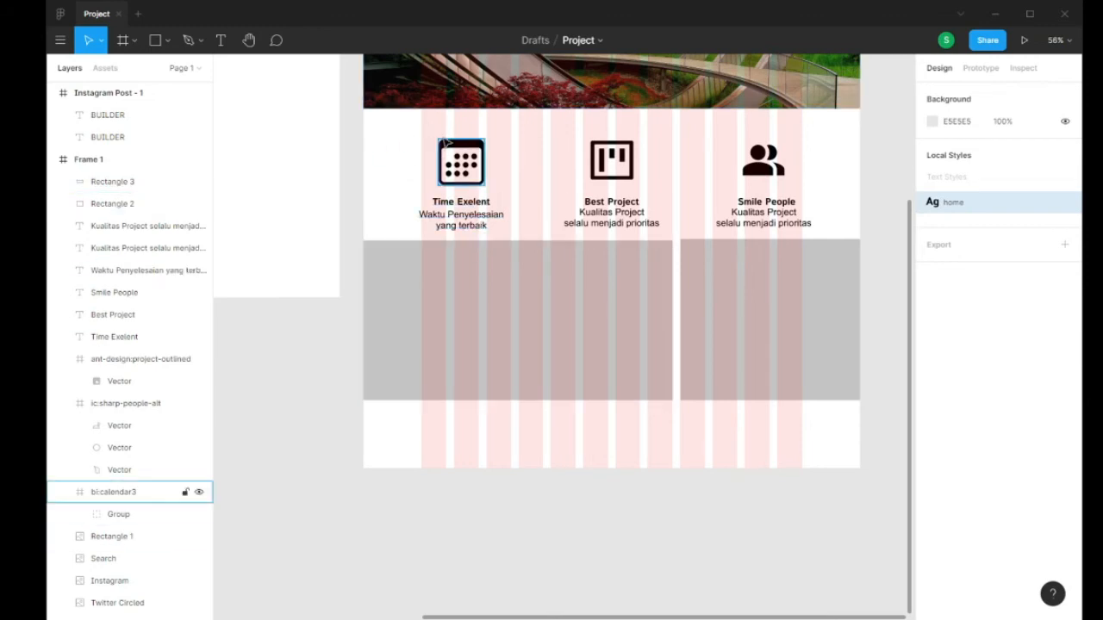
- Draw a rectangle over the Time Exelent column, round its corners to 150.5, and narrow it to about 318 × 301 so it is nearly circular
{"action": "left_click", "coordinate": [169, 42]}
{"action": "mouse_move", "coordinate": [360, 119]}
{"action": "left_mouse_down"}
{"action": "mouse_move", "coordinate": [505, 238]}
{"action": "mouse_move", "coordinate": [516, 232]}
{"action": "left_mouse_up"}
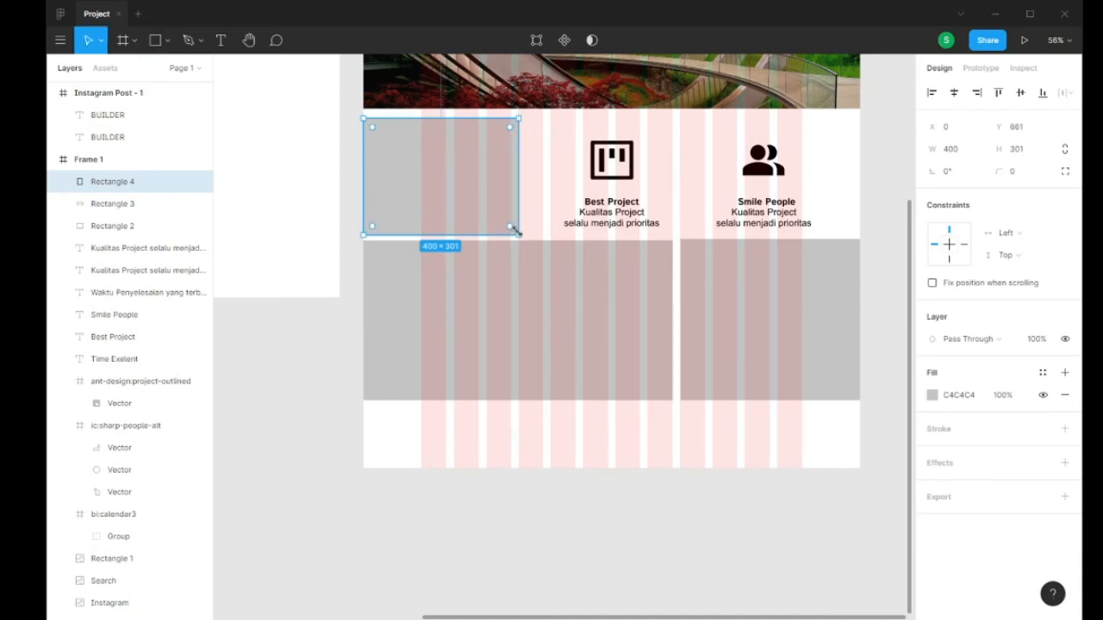
{"action": "left_click_drag", "start_coordinate": [375, 129], "coordinate": [488, 187]}
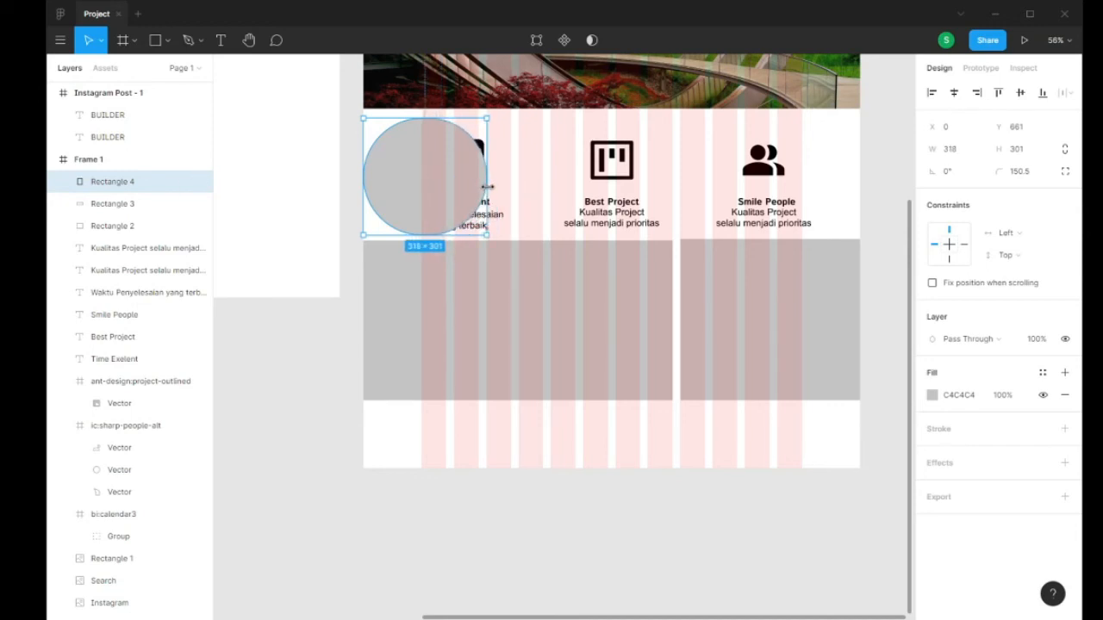
- Move the wide grey rectangle down toward the frame's bottom edge and place the rounded shape over it
{"action": "left_click_drag", "start_coordinate": [509, 362], "coordinate": [510, 470]}
{"action": "left_click_drag", "start_coordinate": [472, 207], "coordinate": [534, 391]}
{"action": "left_click", "coordinate": [348, 139]}
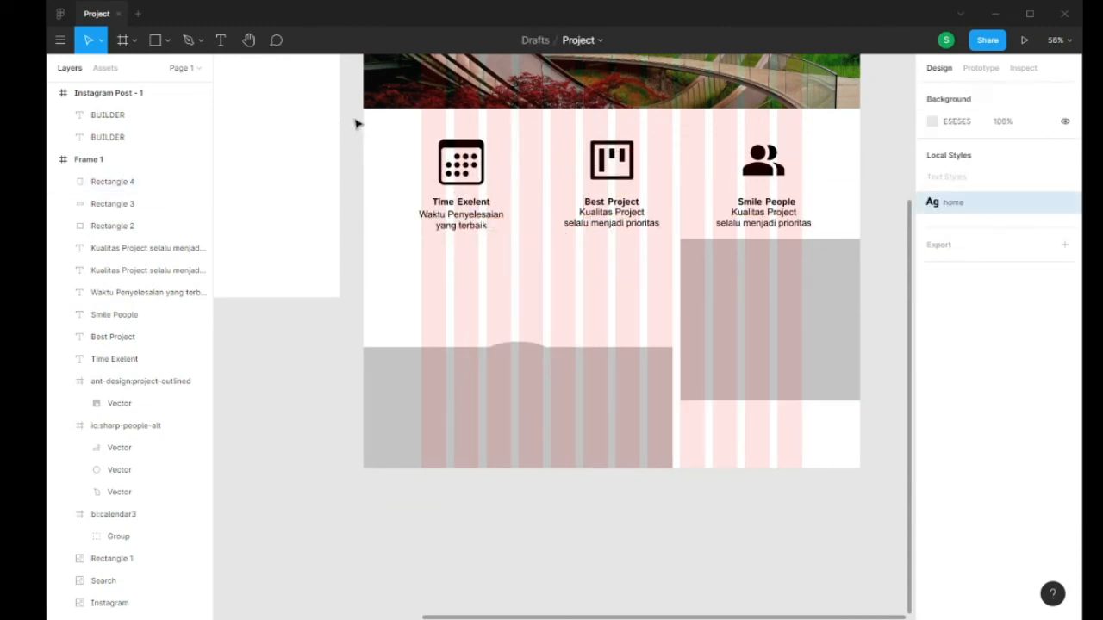
- Move the circular grey shape up out of the wide grey rectangle to just below the Best Project description
{"action": "left_click_drag", "start_coordinate": [357, 124], "coordinate": [519, 259]}
{"action": "right_click", "coordinate": [464, 172]}
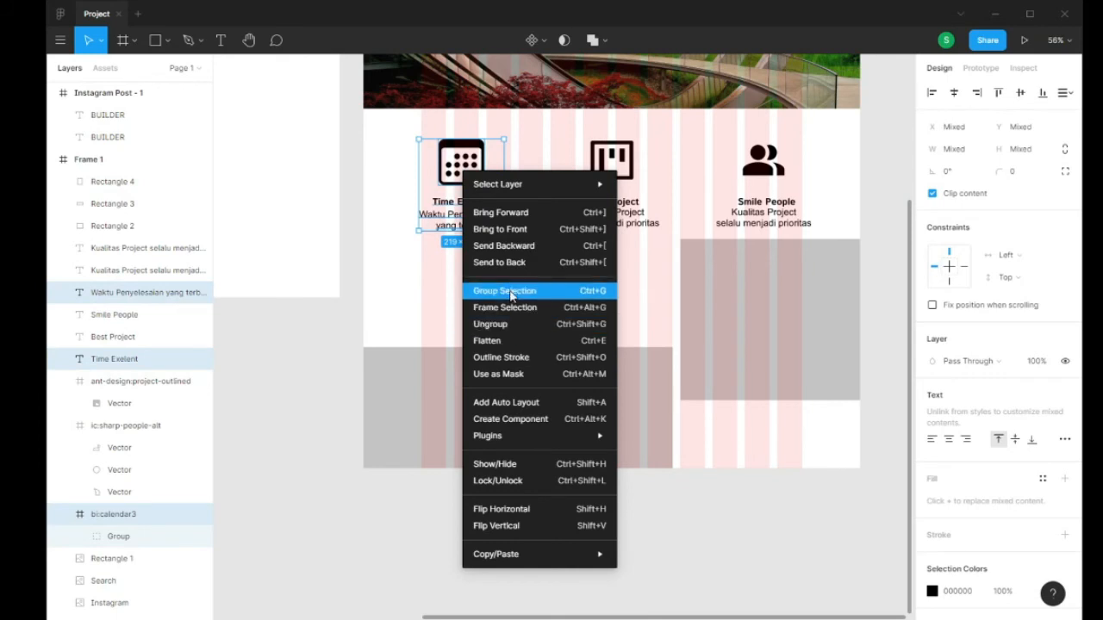
{"action": "left_click", "coordinate": [351, 250]}
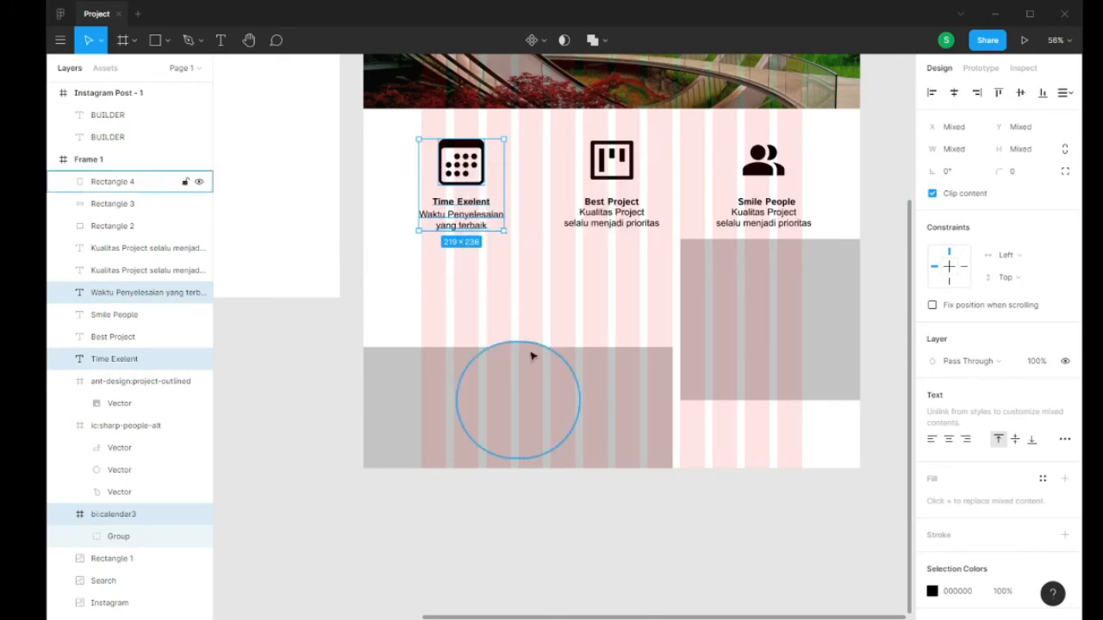
{"action": "left_click_drag", "start_coordinate": [532, 375], "coordinate": [577, 274]}
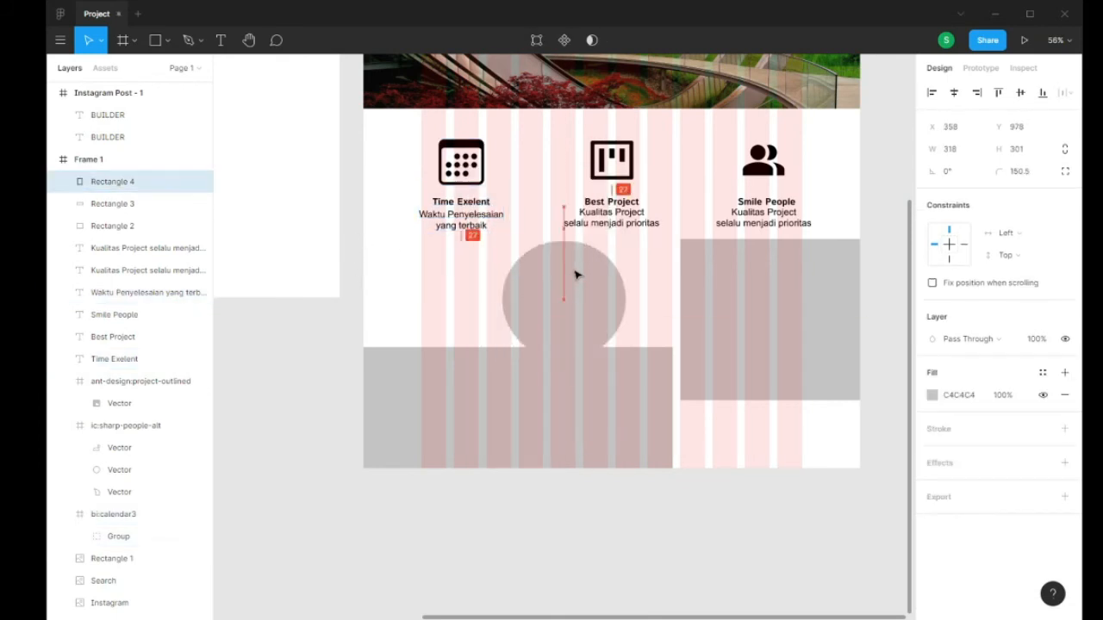
{"action": "left_click", "coordinate": [403, 142]}
{"action": "left_click", "coordinate": [461, 162]}
{"action": "left_click", "coordinate": [382, 164]}
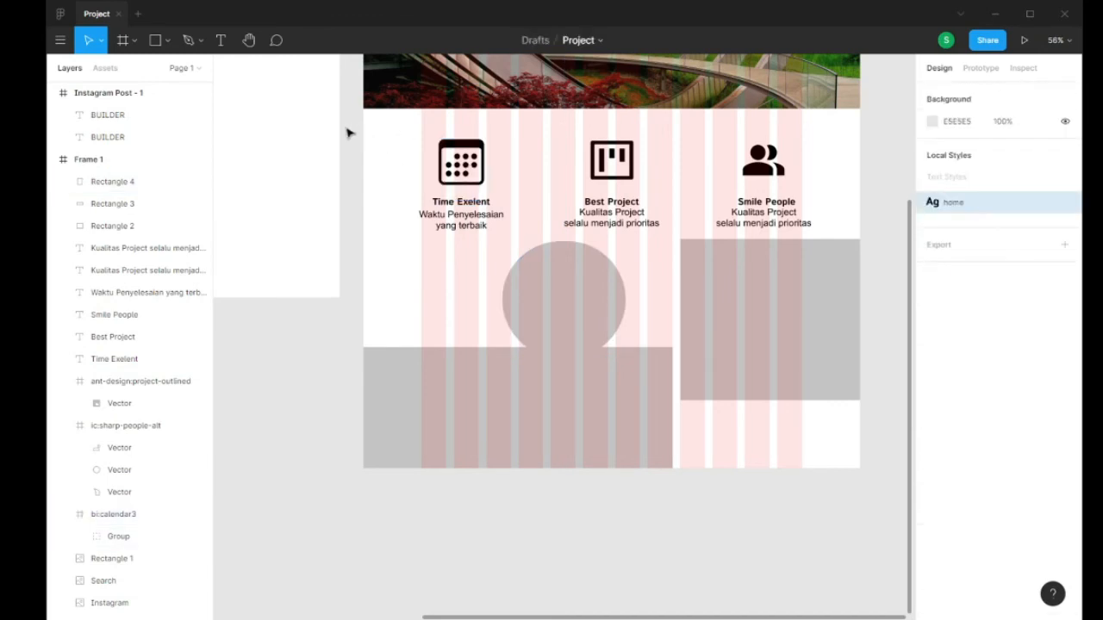
- Move the Time Exelent icon, title and description to the frame's left edge and bring them to the front
{"action": "left_click_drag", "start_coordinate": [345, 127], "coordinate": [508, 255]}
{"action": "mouse_move", "coordinate": [463, 174]}
{"action": "left_mouse_down"}
{"action": "mouse_move", "coordinate": [567, 295]}
{"action": "mouse_move", "coordinate": [464, 174]}
{"action": "left_mouse_up"}
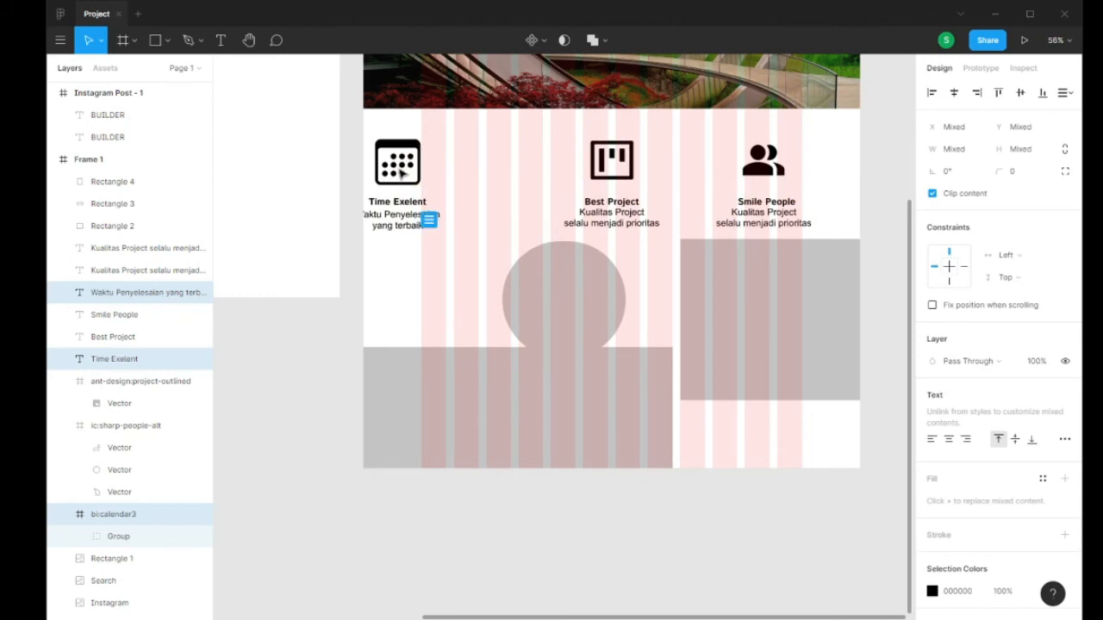
{"action": "right_click", "coordinate": [399, 170]}
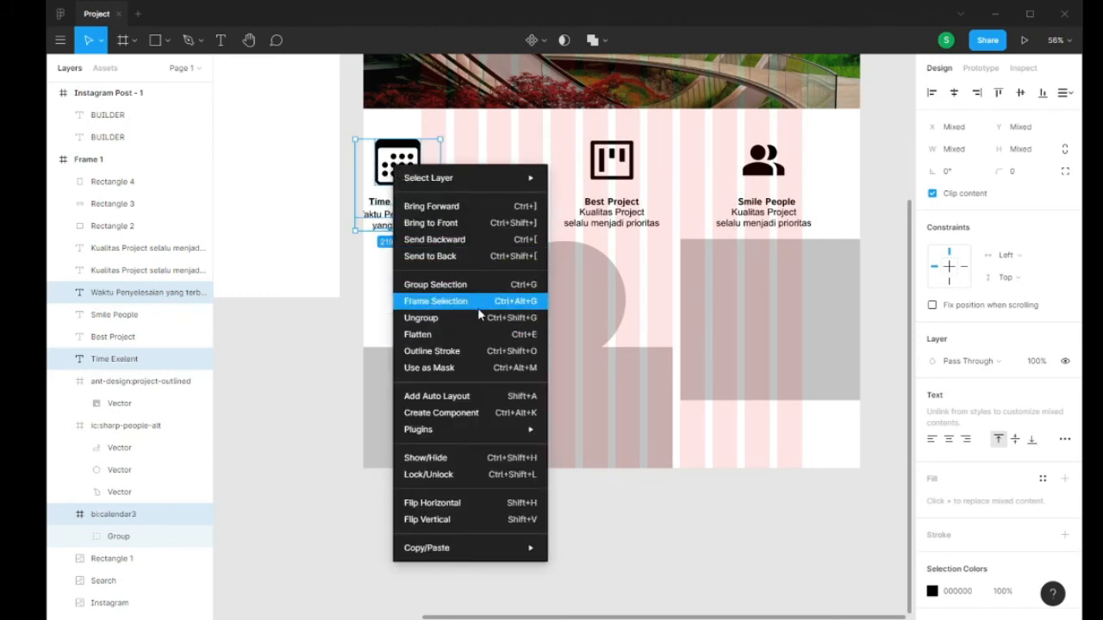
{"action": "left_click", "coordinate": [468, 222]}
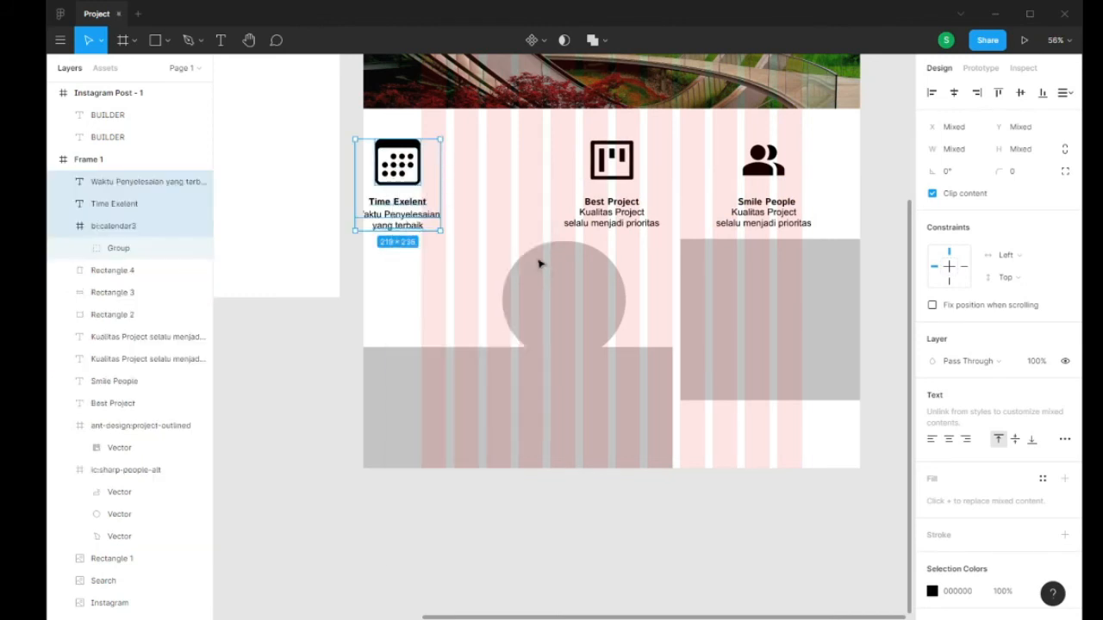
- Move the circular grey shape up between the Time Exelent and Best Project columns, at about X 249, Y 719
{"action": "left_click_drag", "start_coordinate": [545, 276], "coordinate": [481, 170]}
{"action": "left_click", "coordinate": [395, 168]}
{"action": "left_click", "coordinate": [337, 131]}
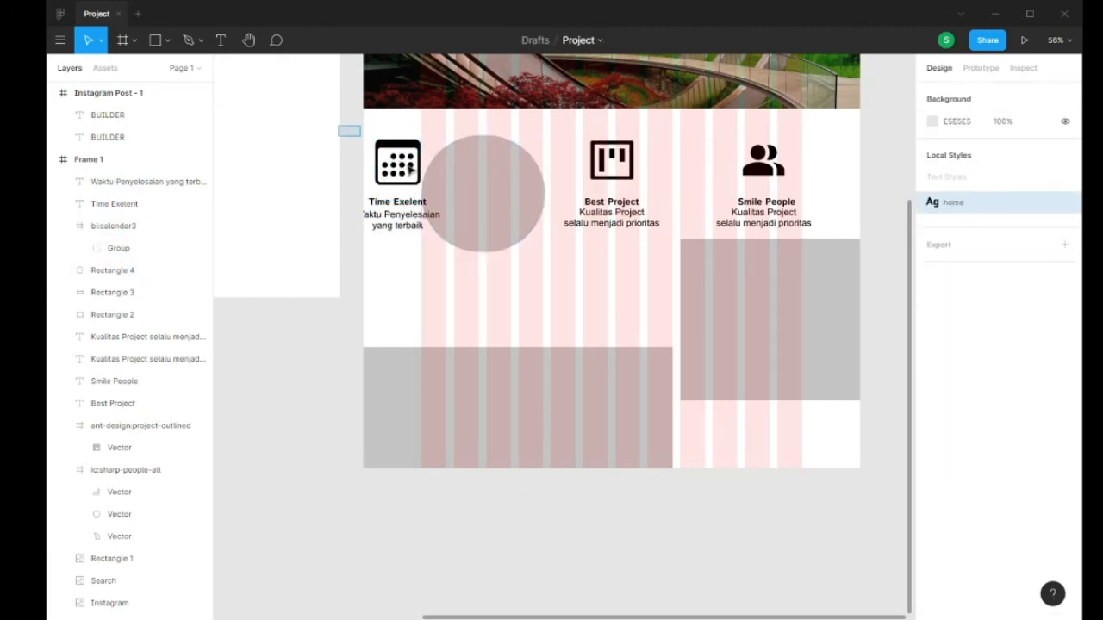
{"action": "left_click_drag", "start_coordinate": [410, 170], "coordinate": [441, 256]}
{"action": "left_click", "coordinate": [407, 304]}
{"action": "left_click_drag", "start_coordinate": [486, 214], "coordinate": [523, 221]}
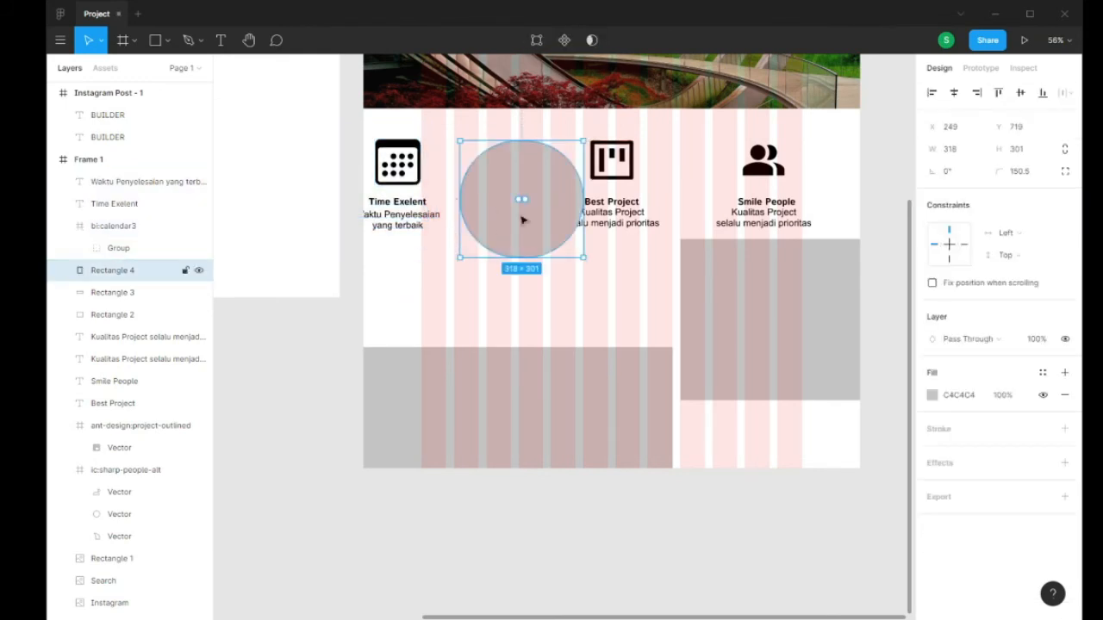
- Try to place the Time Exelent icon and texts on the grey circle, group them with it and shift the whole
{"action": "left_click", "coordinate": [349, 247]}
{"action": "left_click_drag", "start_coordinate": [348, 138], "coordinate": [443, 259]}
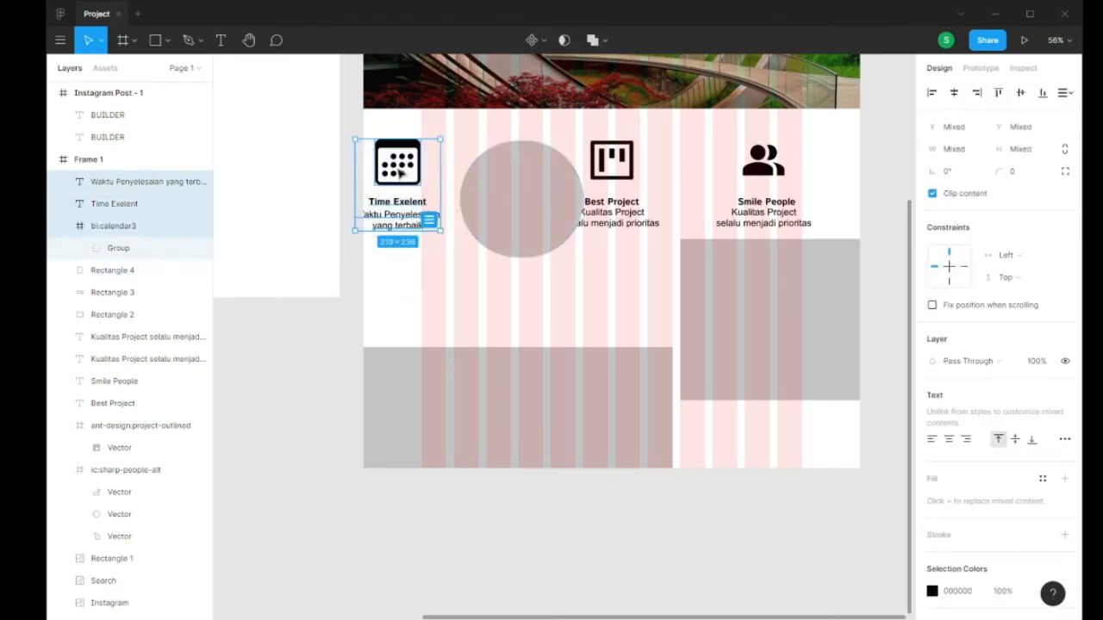
{"action": "left_click_drag", "start_coordinate": [398, 173], "coordinate": [524, 183]}
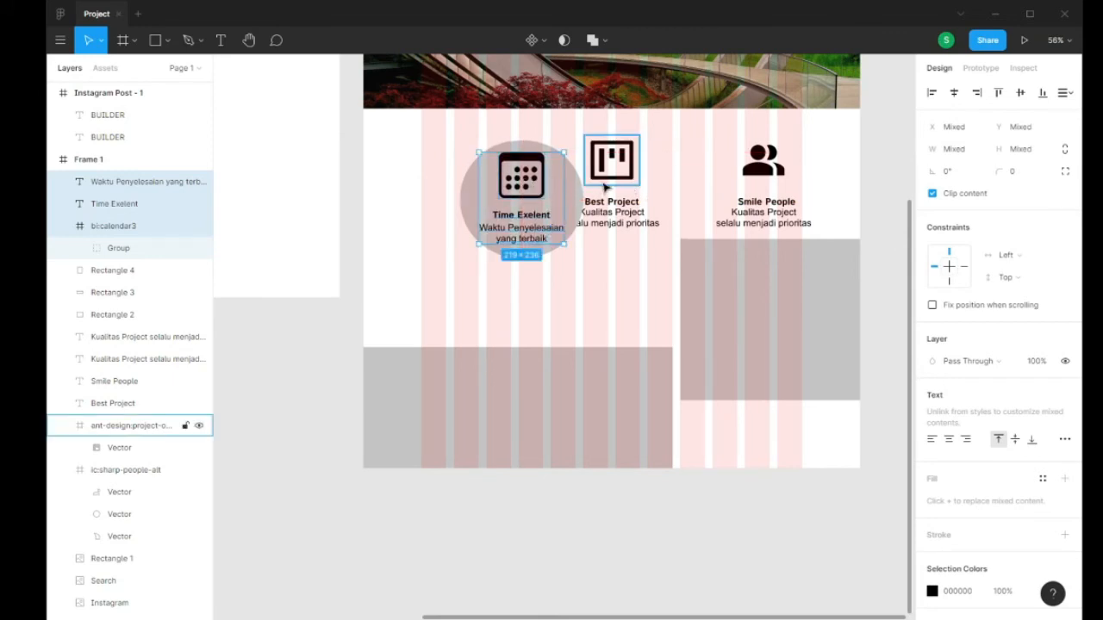
{"action": "left_click", "coordinate": [572, 200], "text": "shift"}
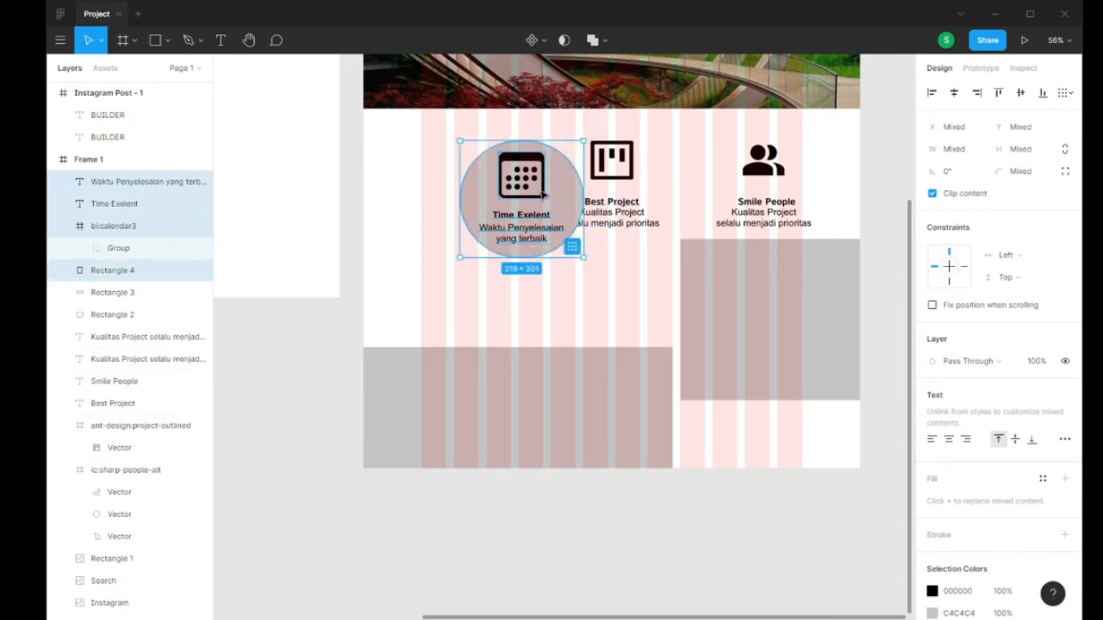
{"action": "right_click", "coordinate": [575, 193]}
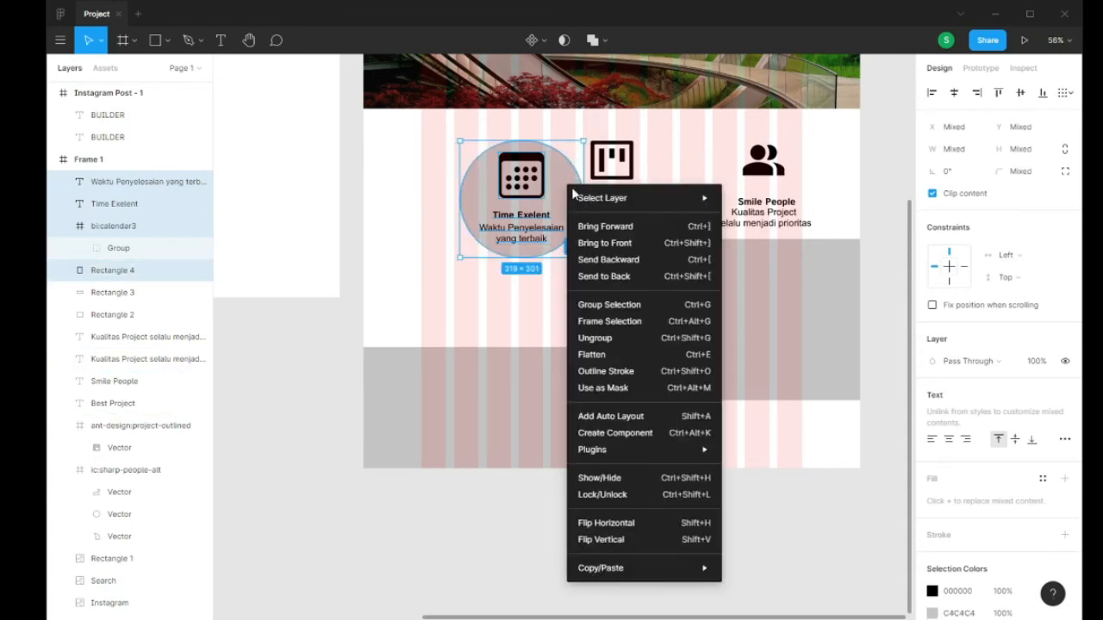
{"action": "left_click", "coordinate": [646, 312]}
{"action": "left_click_drag", "start_coordinate": [556, 200], "coordinate": [508, 192]}
- Undo the grouping and the move of the Time Exelent content onto the circle
{"action": "key", "text": "ctrl+z"}
{"action": "key", "text": "ctrl+z"}
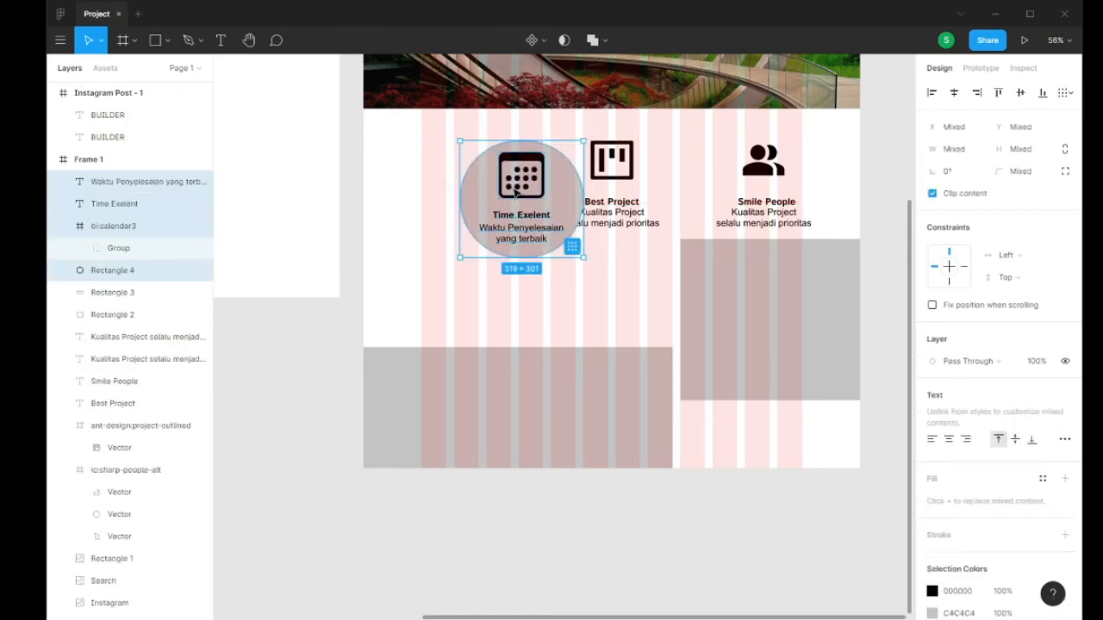
{"action": "key", "text": "ctrl+z"}
- Duplicate the grey circle twice, placing one copy over the wide lower rectangle and the other over the right-hand rectangle
{"action": "left_click", "coordinate": [539, 193]}
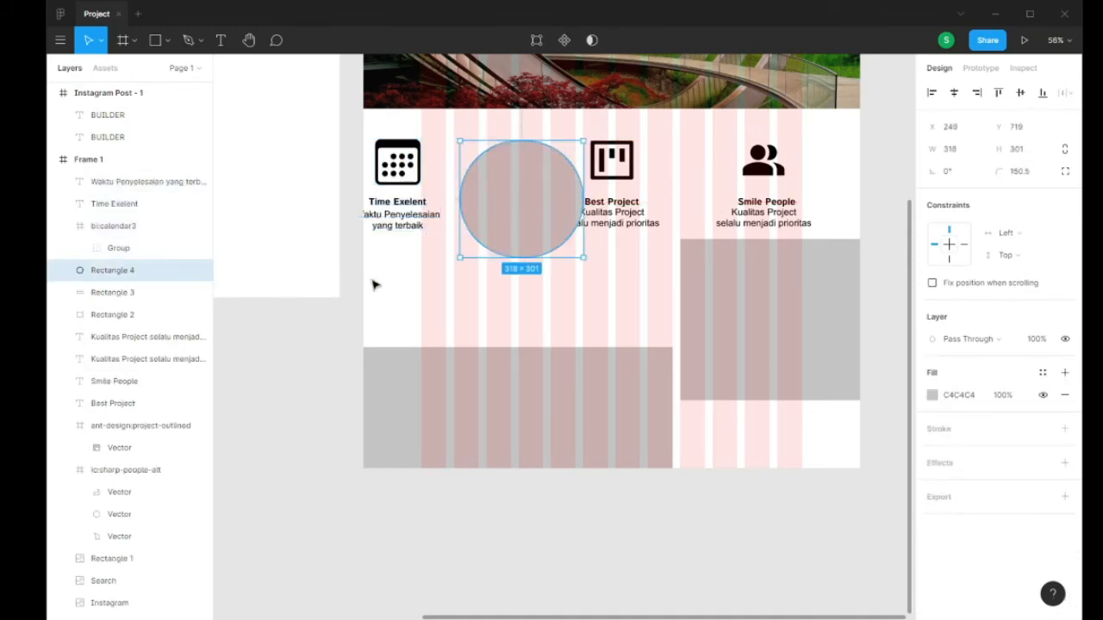
{"action": "left_click", "coordinate": [350, 256]}
{"action": "left_click", "coordinate": [515, 197]}
{"action": "left_click_drag", "start_coordinate": [514, 193], "coordinate": [725, 311]}
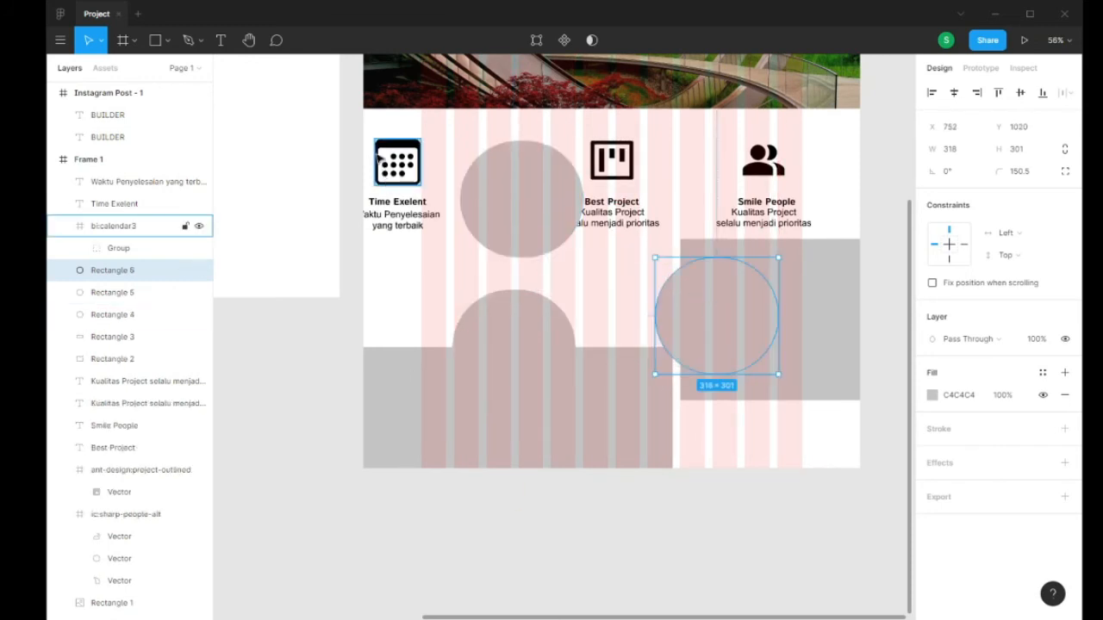
- Move the Time Exelent icon, title and description onto the centre of the original grey circle
{"action": "left_click_drag", "start_coordinate": [342, 129], "coordinate": [466, 269]}
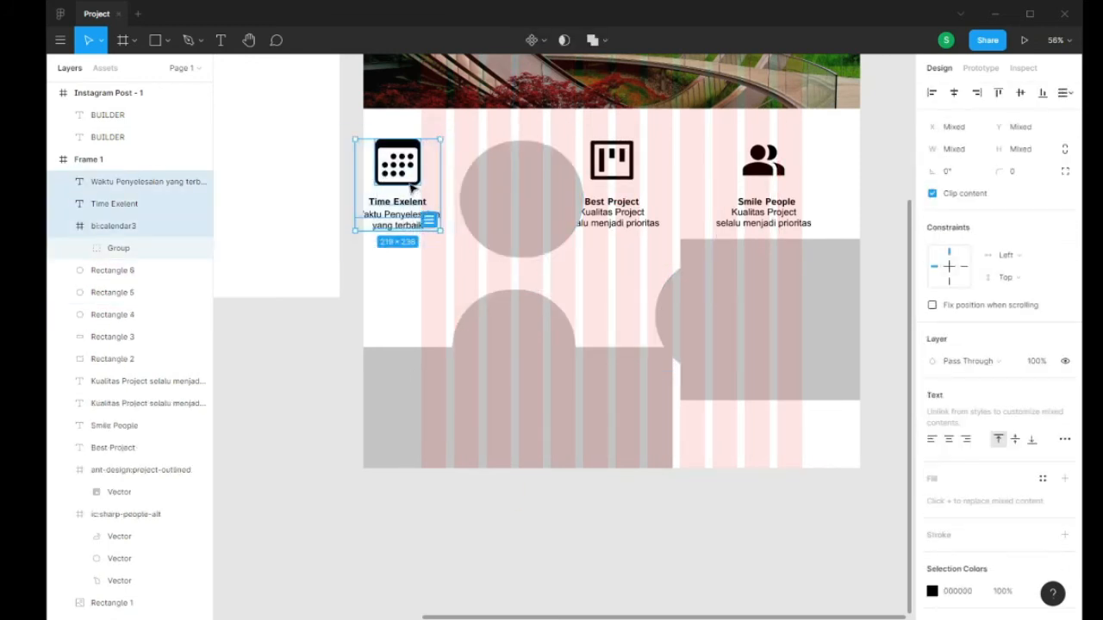
{"action": "left_click_drag", "start_coordinate": [410, 186], "coordinate": [537, 201]}
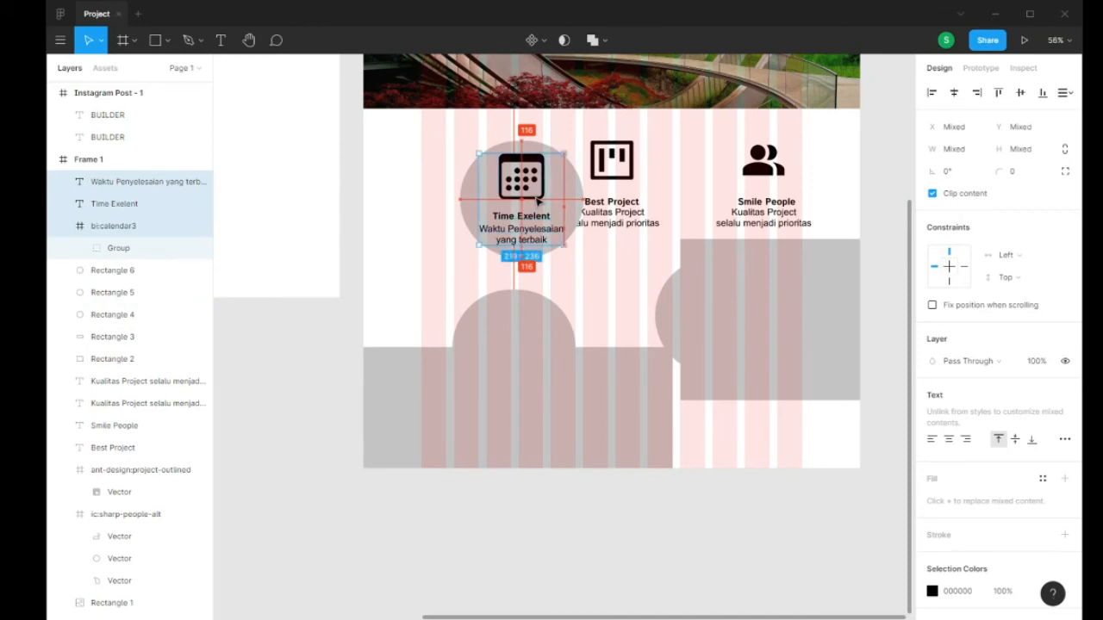
{"action": "left_click", "coordinate": [357, 145]}
- Move the circle together with its Time Exelent content back to the first column, with the circle at about X 81, Y 692
{"action": "left_click_drag", "start_coordinate": [353, 126], "coordinate": [547, 266]}
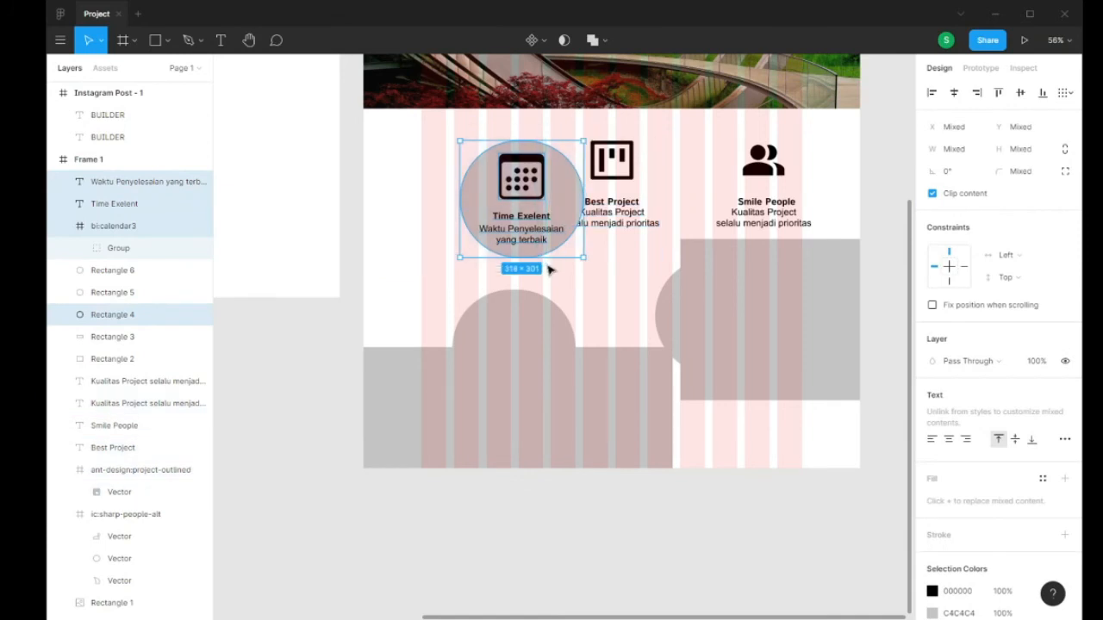
{"action": "left_click_drag", "start_coordinate": [555, 209], "coordinate": [492, 197]}
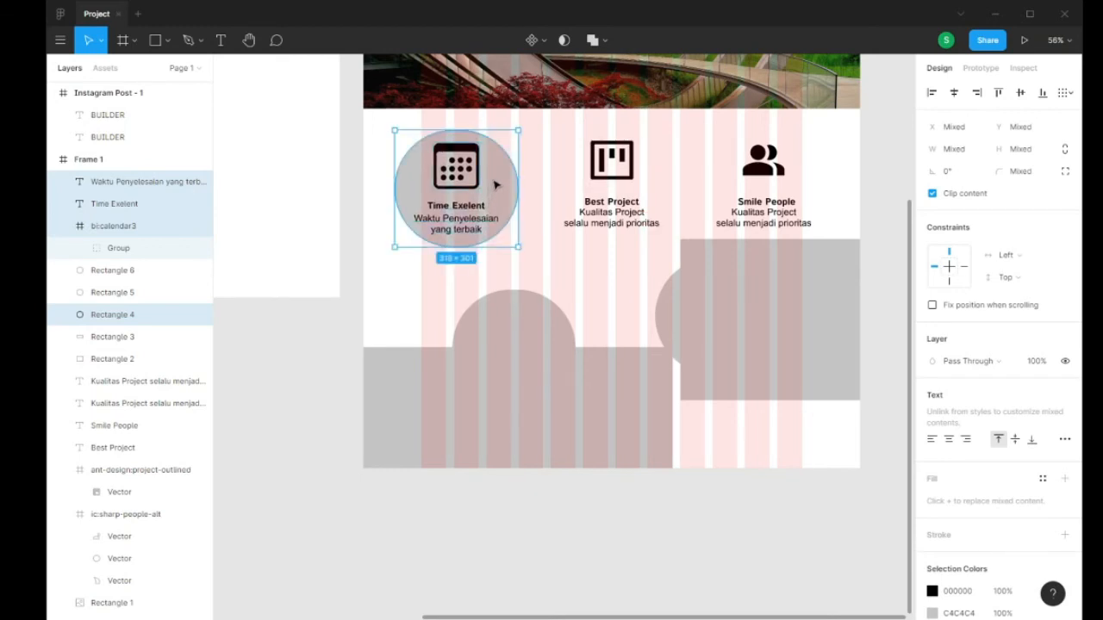
{"action": "left_click", "coordinate": [496, 185]}
{"action": "left_click", "coordinate": [356, 169]}
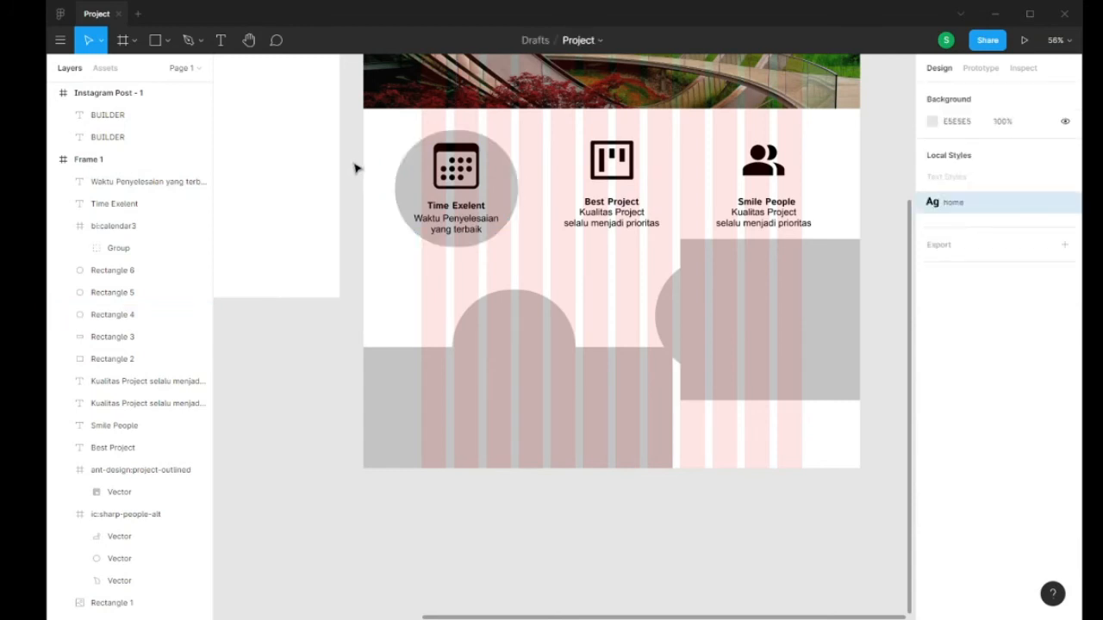
- Set the fill of the circle behind Time Exelent to white (FFFFFF)
{"action": "left_click", "coordinate": [512, 178]}
{"action": "left_click", "coordinate": [958, 395]}
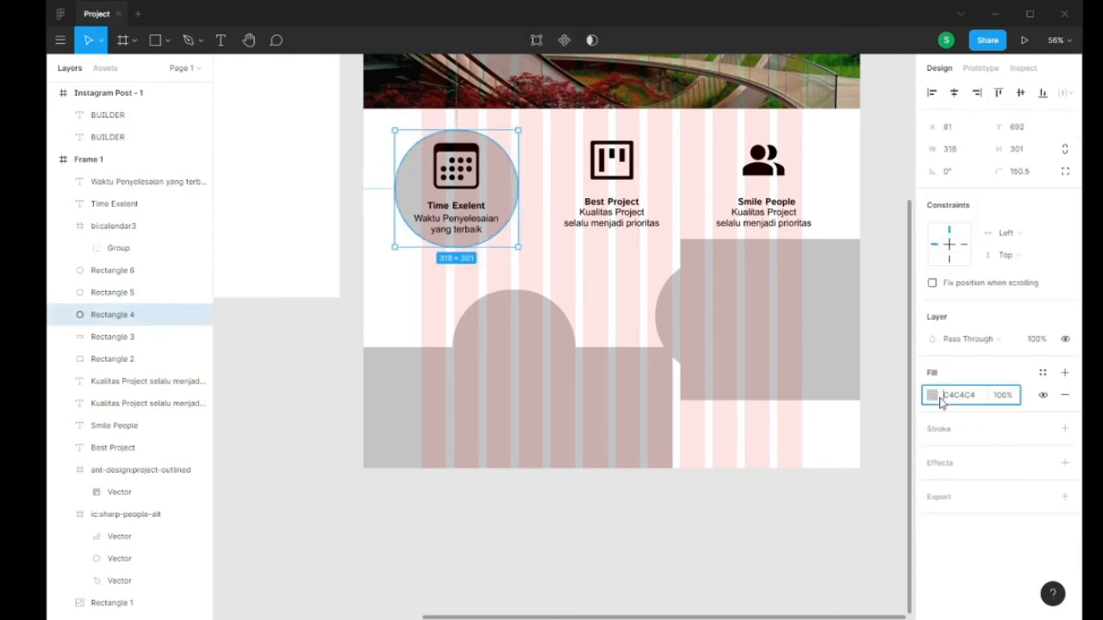
{"action": "left_click", "coordinate": [932, 395]}
{"action": "left_click_drag", "start_coordinate": [773, 295], "coordinate": [738, 272]}
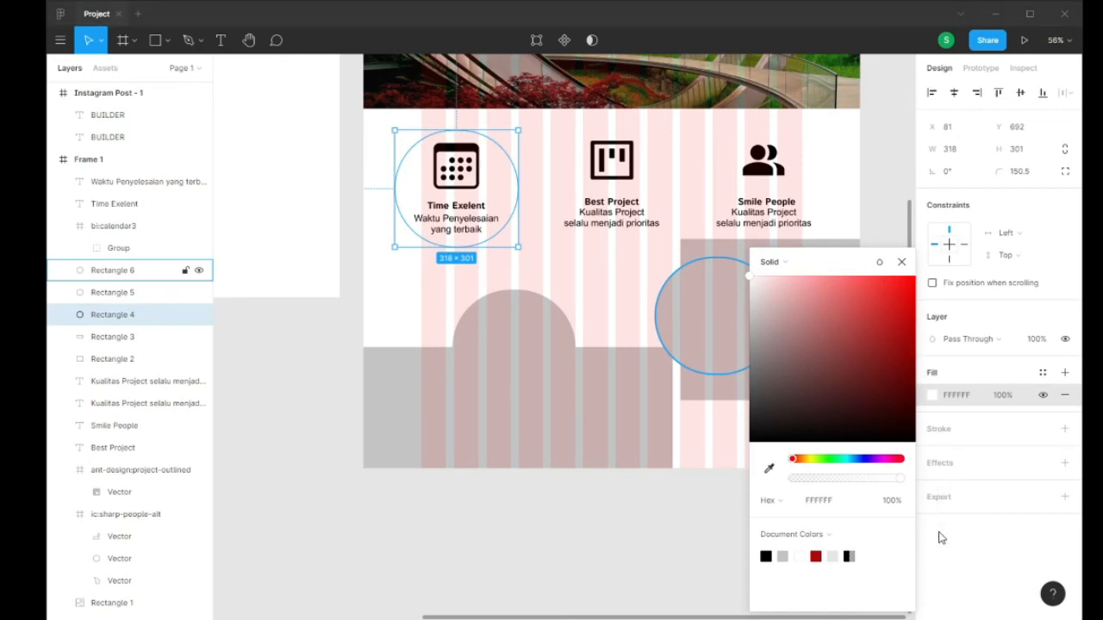
{"action": "left_click", "coordinate": [901, 261]}
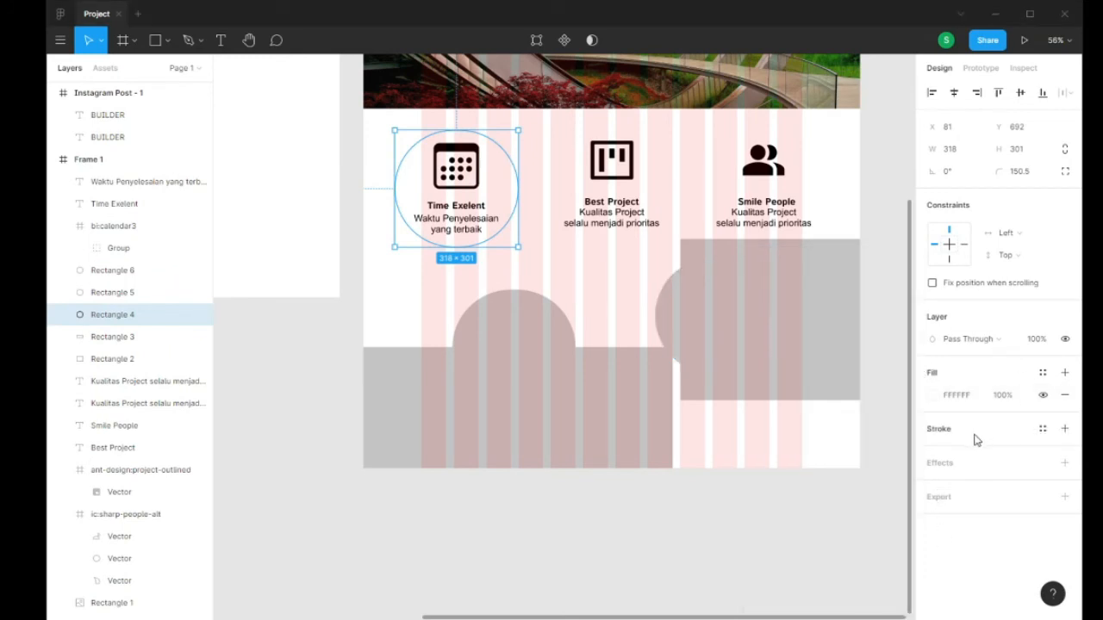
- Add a Drop Shadow effect to the white circle behind Time Exelent
{"action": "left_click", "coordinate": [952, 464]}
{"action": "left_click", "coordinate": [972, 487]}
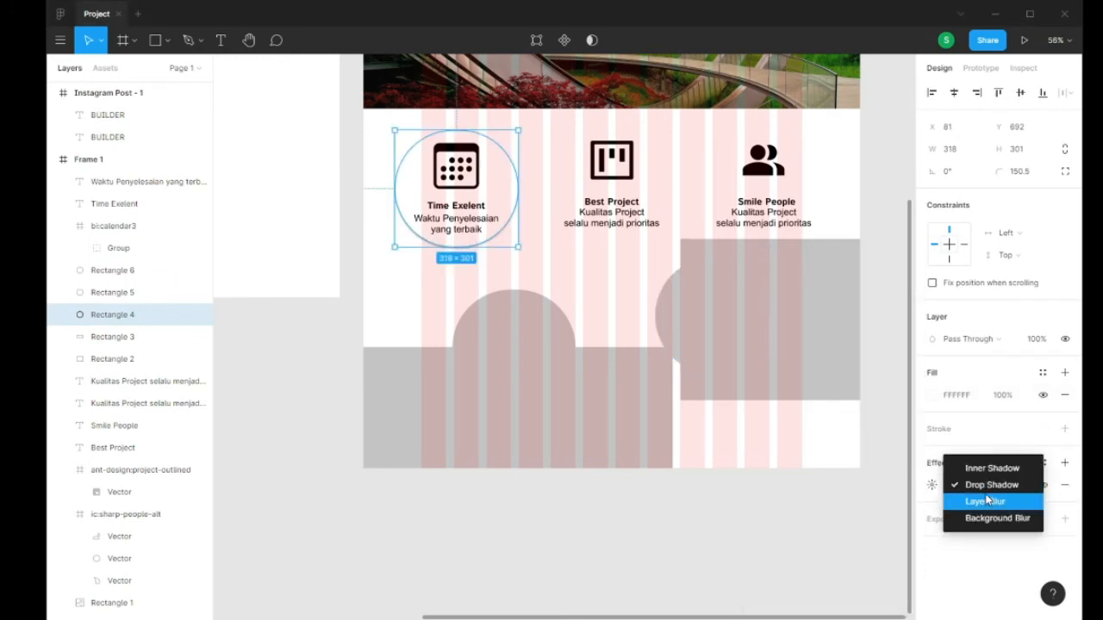
{"action": "left_click", "coordinate": [975, 485]}
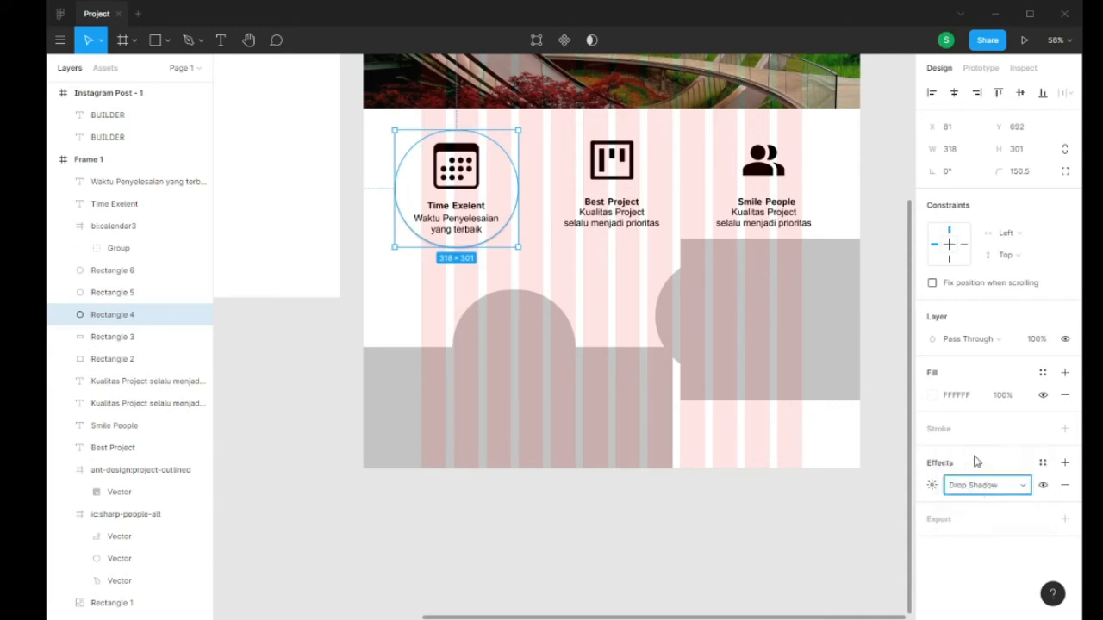
- Set the circle's drop shadow to X offset 5, Y offset 5 and blur 2
{"action": "left_click", "coordinate": [932, 485]}
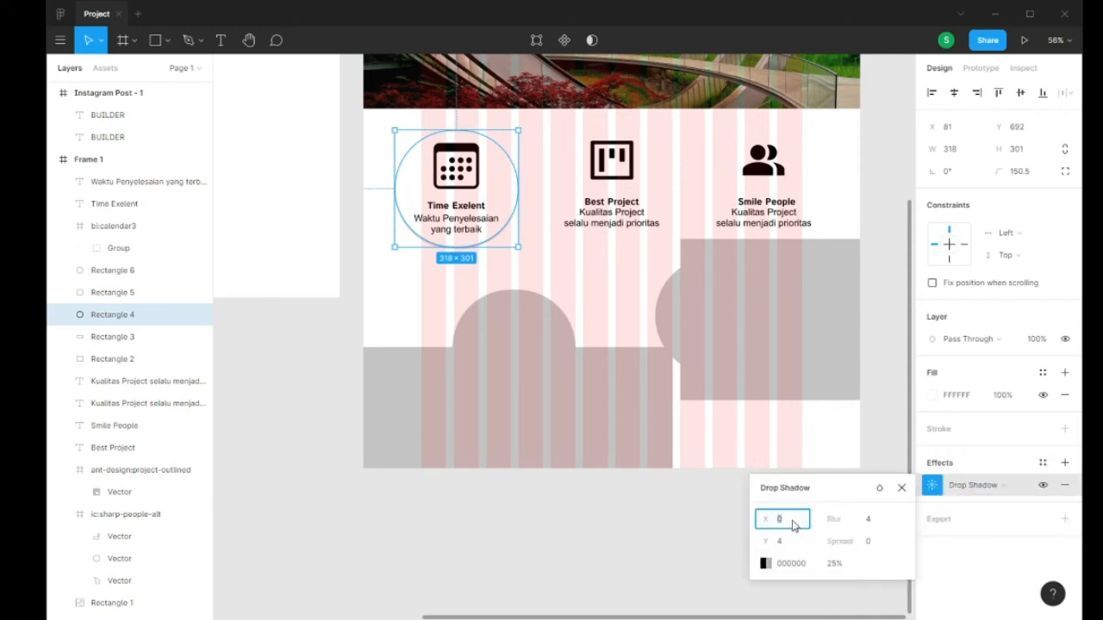
{"action": "type", "text": "5"}
{"action": "key", "text": "Return"}
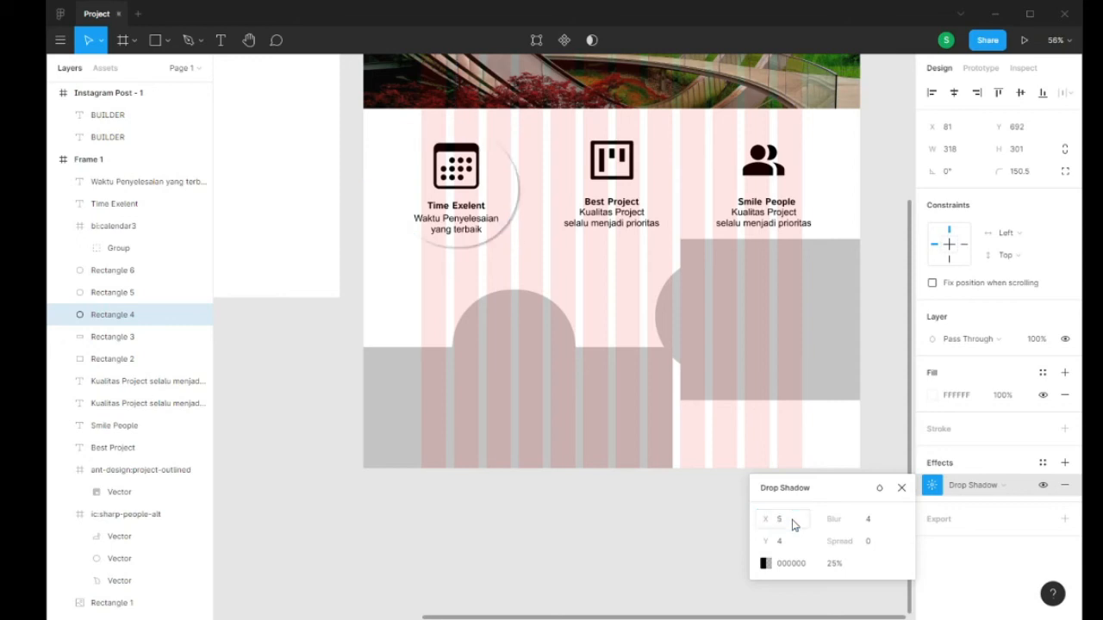
{"action": "left_click", "coordinate": [786, 541]}
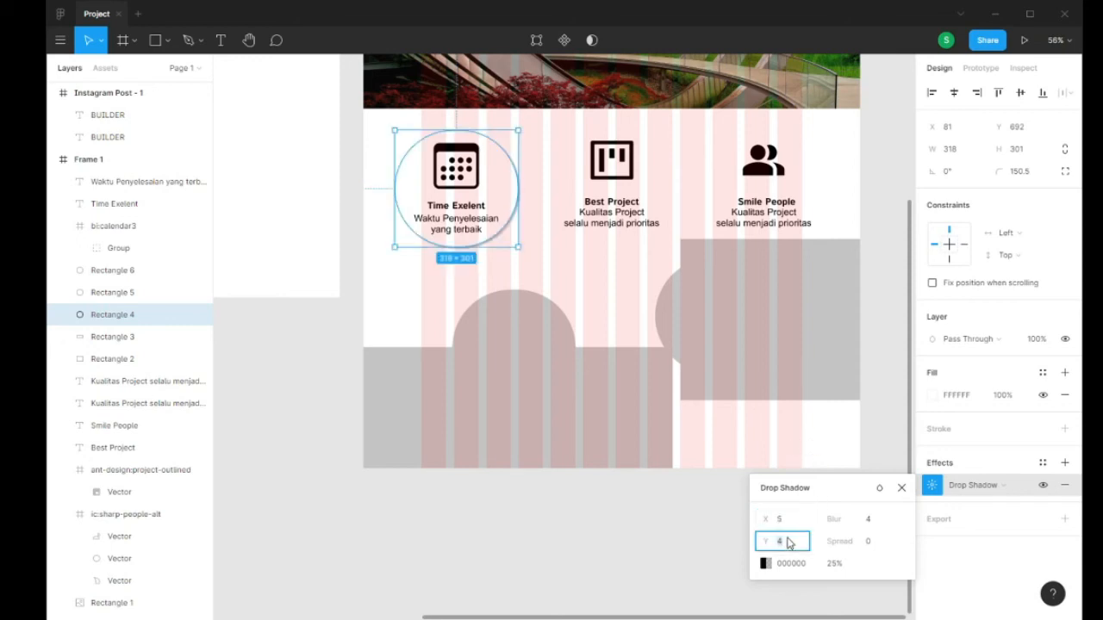
{"action": "type", "text": "5"}
{"action": "key", "text": "Return"}
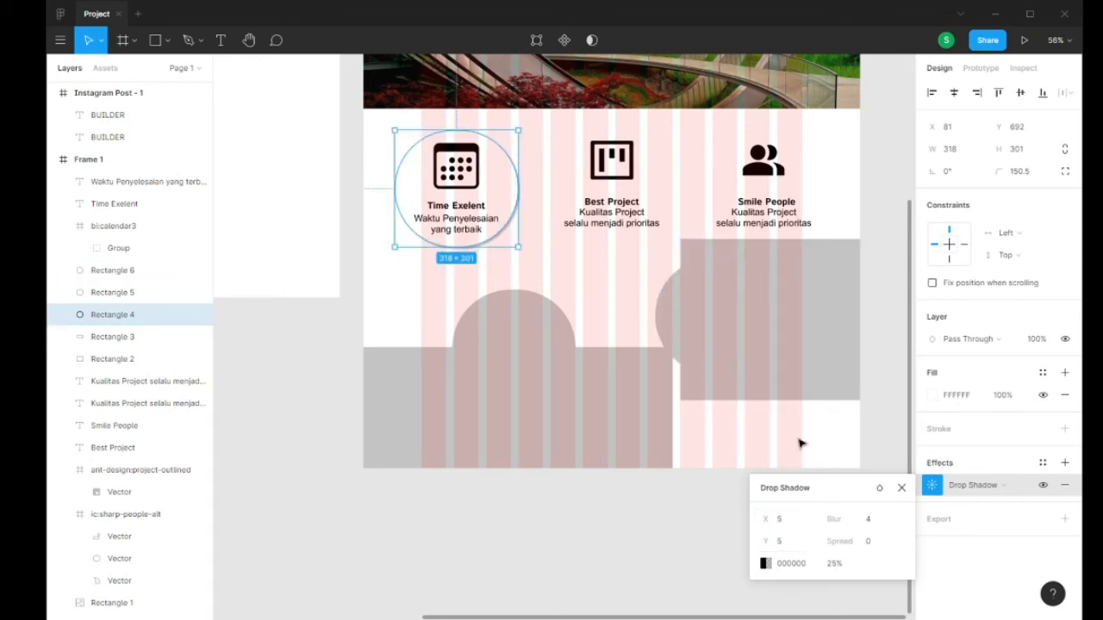
{"action": "left_click", "coordinate": [879, 527]}
{"action": "type", "text": "2"}
{"action": "key", "text": "Return"}
- Try a 10% opacity on the circle's drop shadow and set it to 50% instead
{"action": "left_click", "coordinate": [834, 565]}
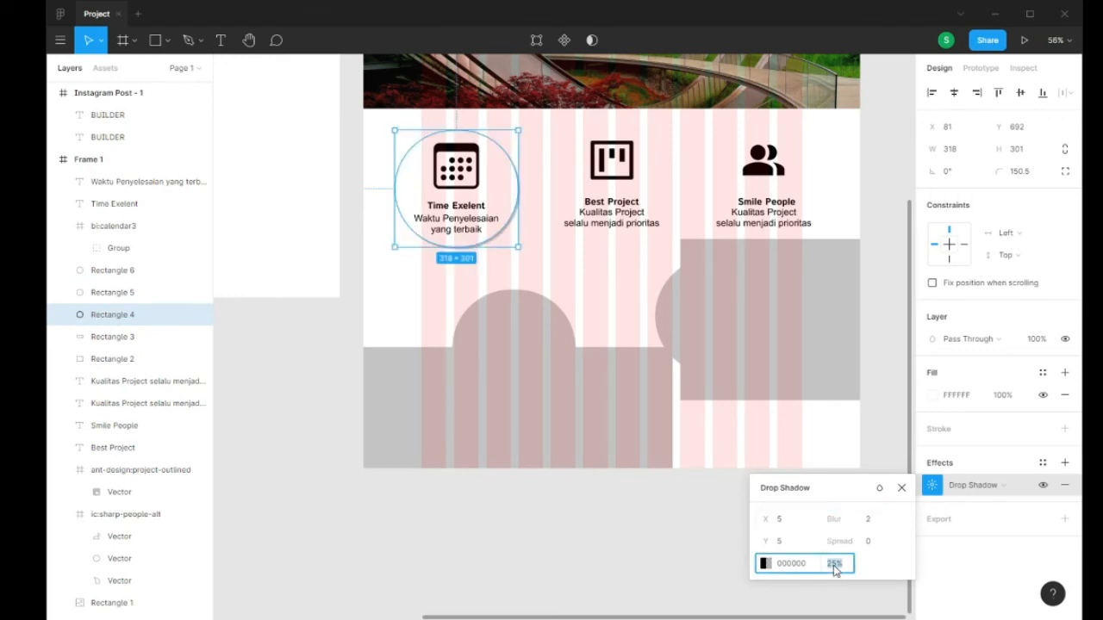
{"action": "key", "text": "Return"}
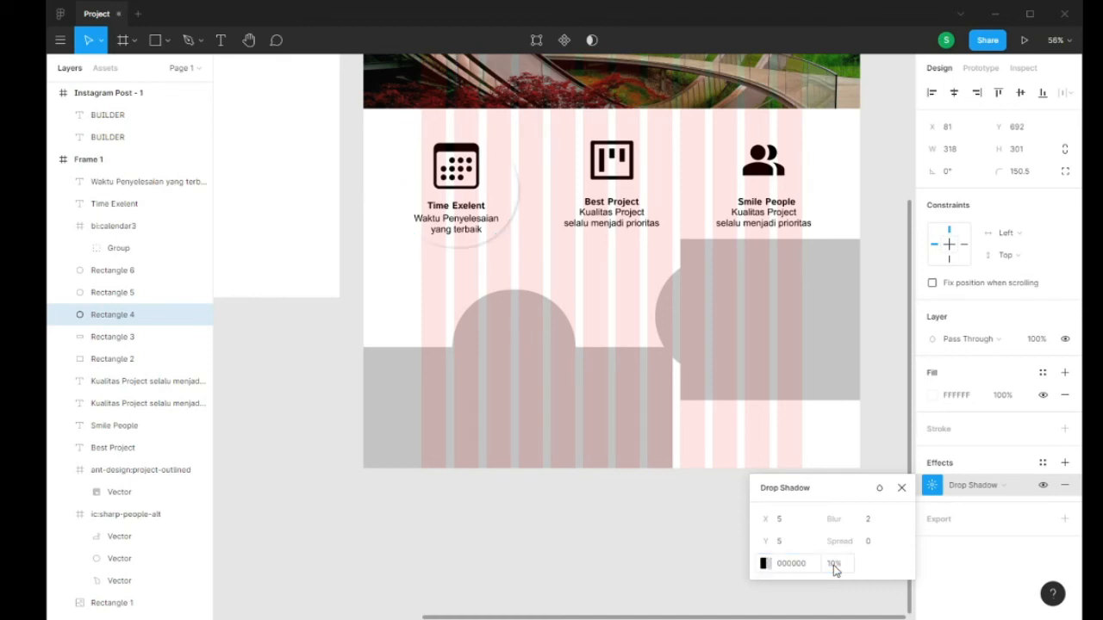
{"action": "left_click", "coordinate": [833, 565]}
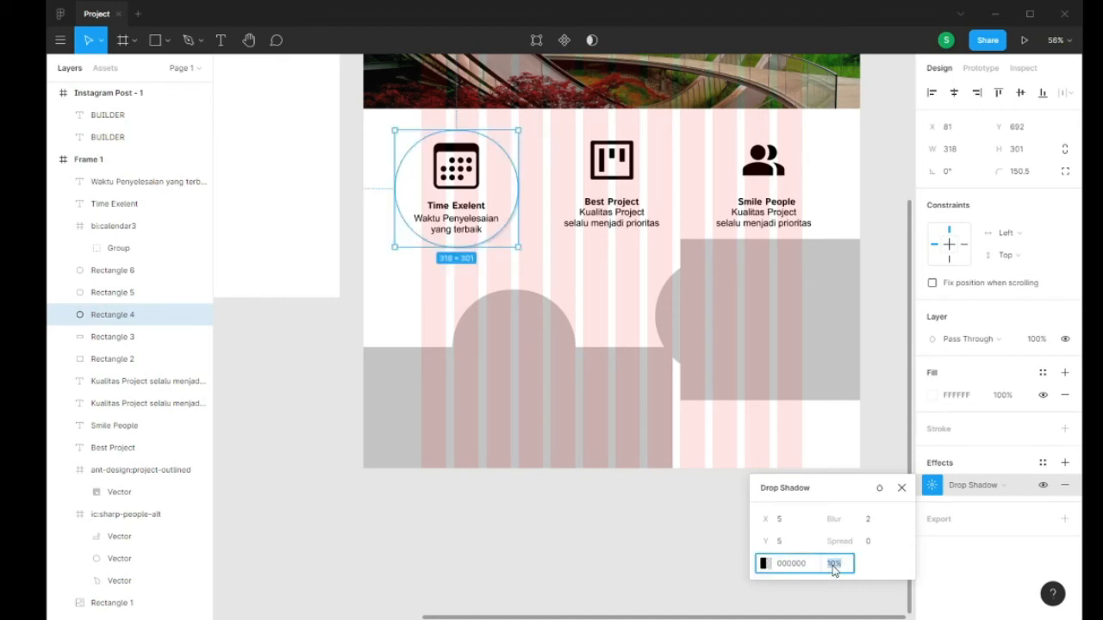
{"action": "type", "text": "50"}
{"action": "key", "text": "Return"}
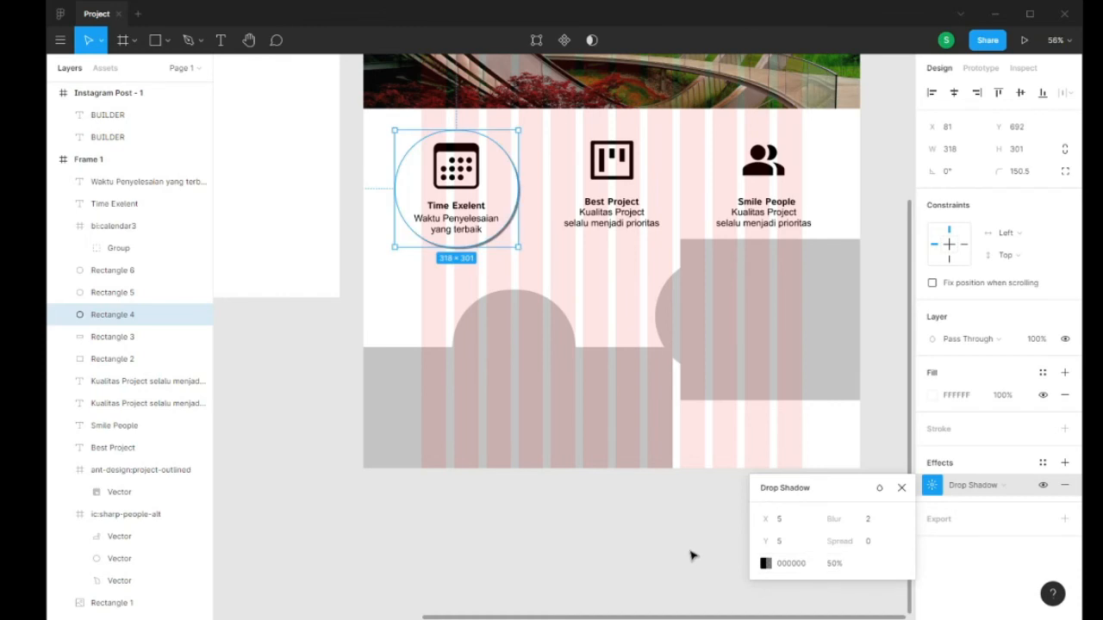
{"action": "left_click", "coordinate": [715, 565]}
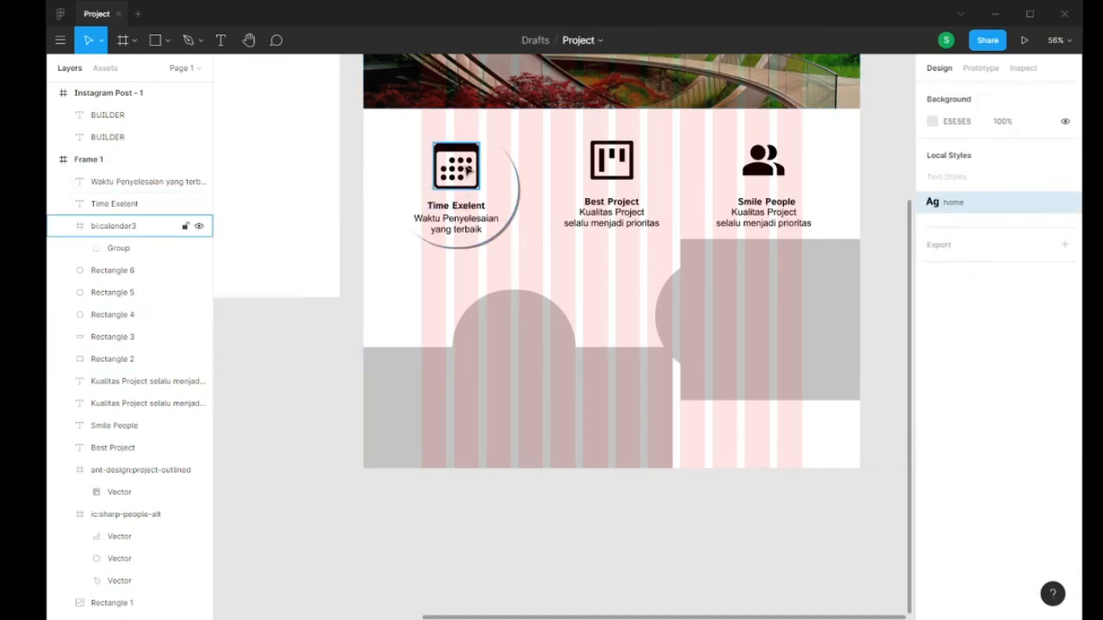
- Add a black (000000) inside stroke of 1 to the white circle behind Time Exelent
{"action": "left_click", "coordinate": [504, 191]}
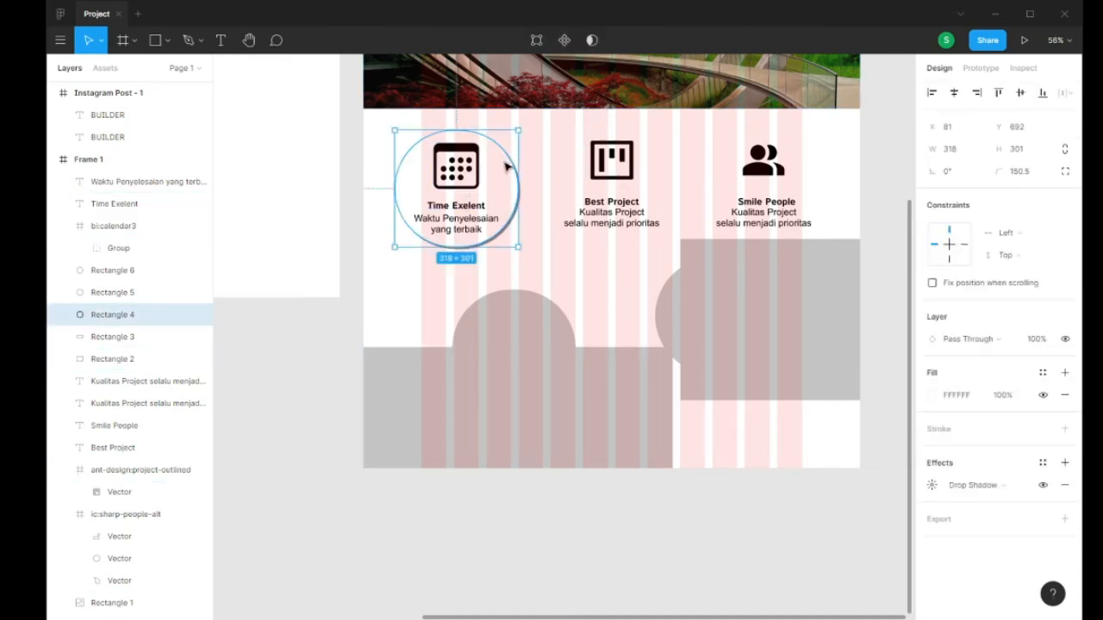
{"action": "left_click", "coordinate": [978, 437]}
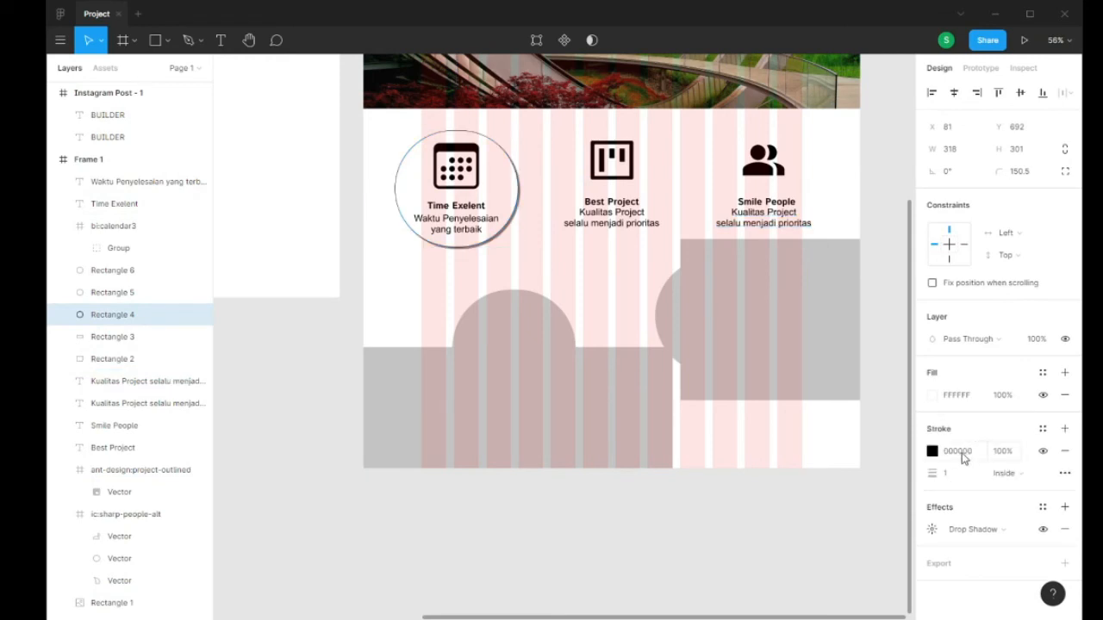
{"action": "left_click", "coordinate": [738, 538]}
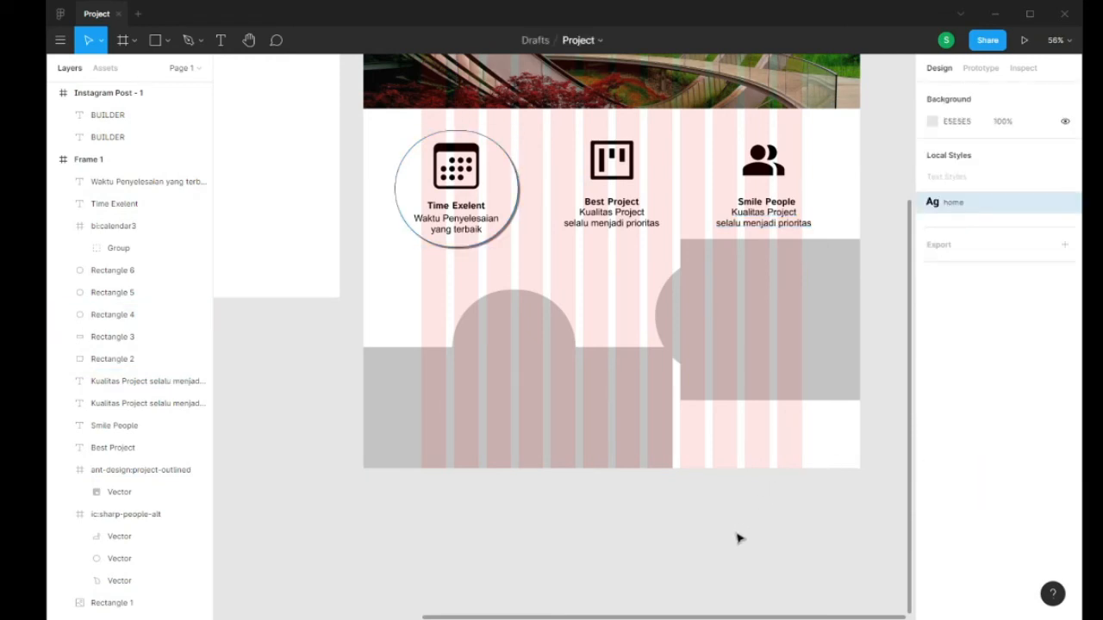
- Delete the two spare grey circles below the feature columns
{"action": "left_click", "coordinate": [512, 183]}
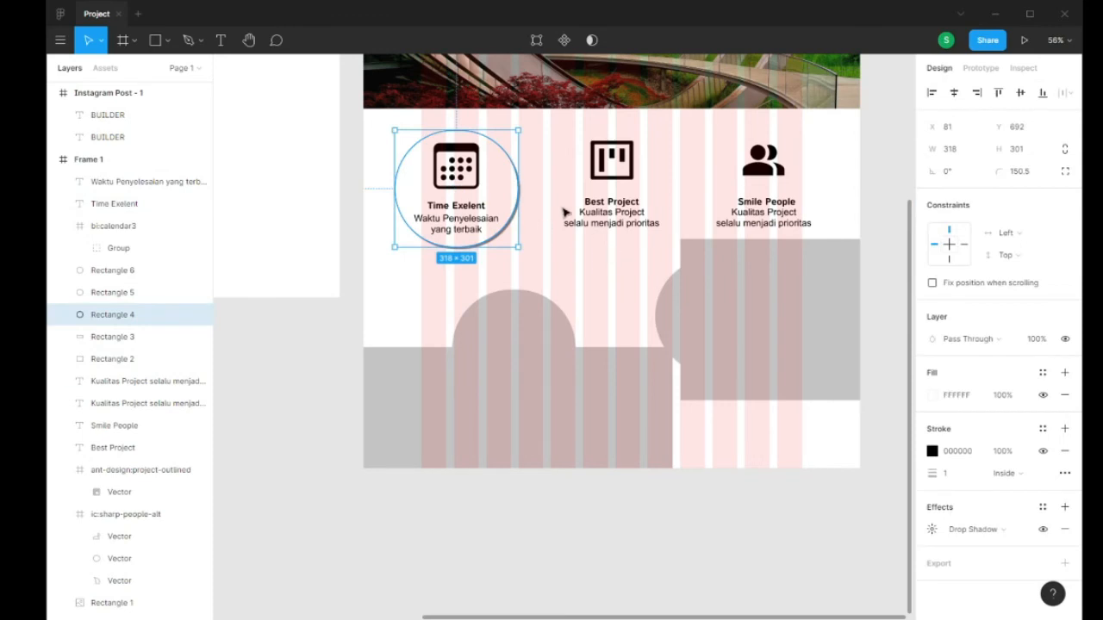
{"action": "left_click", "coordinate": [540, 316]}
{"action": "key", "text": "Delete"}
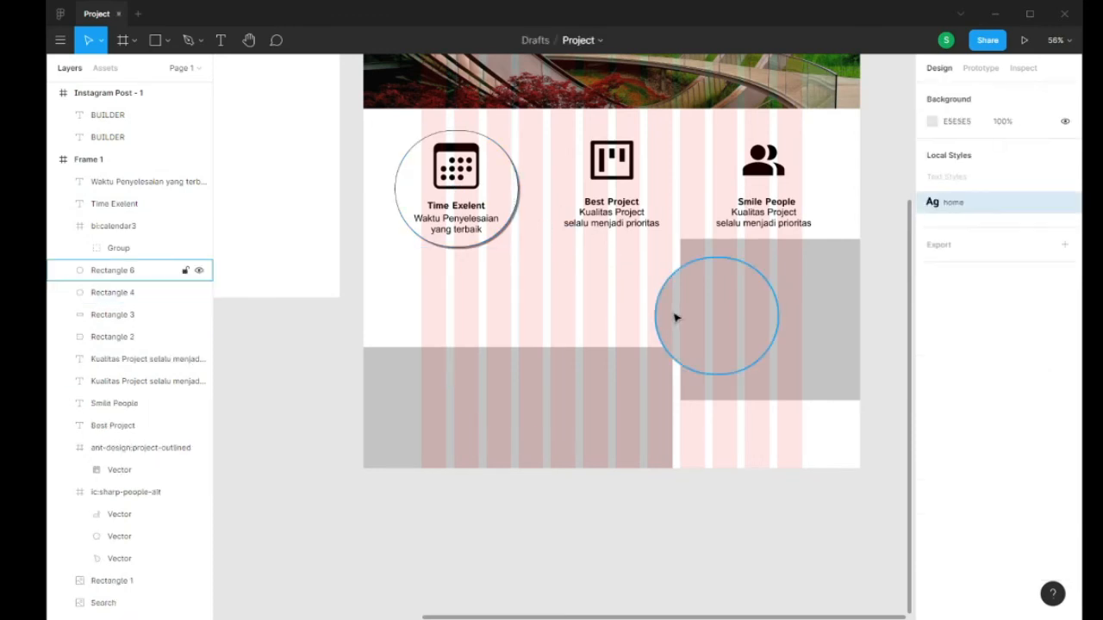
{"action": "left_click", "coordinate": [677, 317]}
{"action": "key", "text": "Delete"}
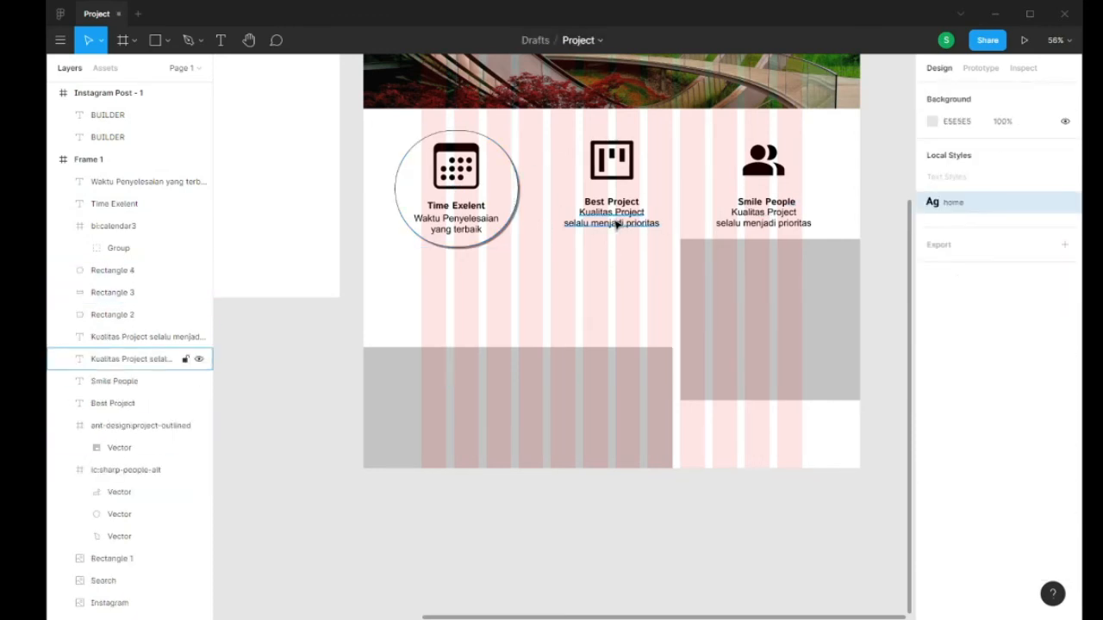
- Hide the black stroke of the circle behind Time Exelent and open its drop shadow settings
{"action": "left_click", "coordinate": [515, 183]}
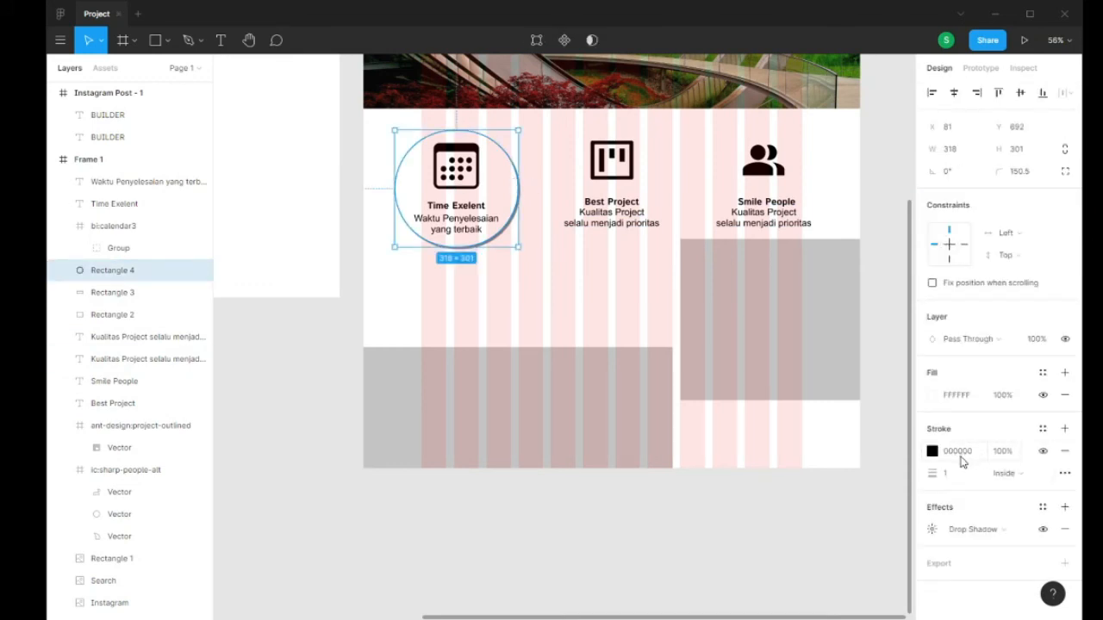
{"action": "left_click", "coordinate": [1043, 451]}
{"action": "left_click", "coordinate": [932, 529]}
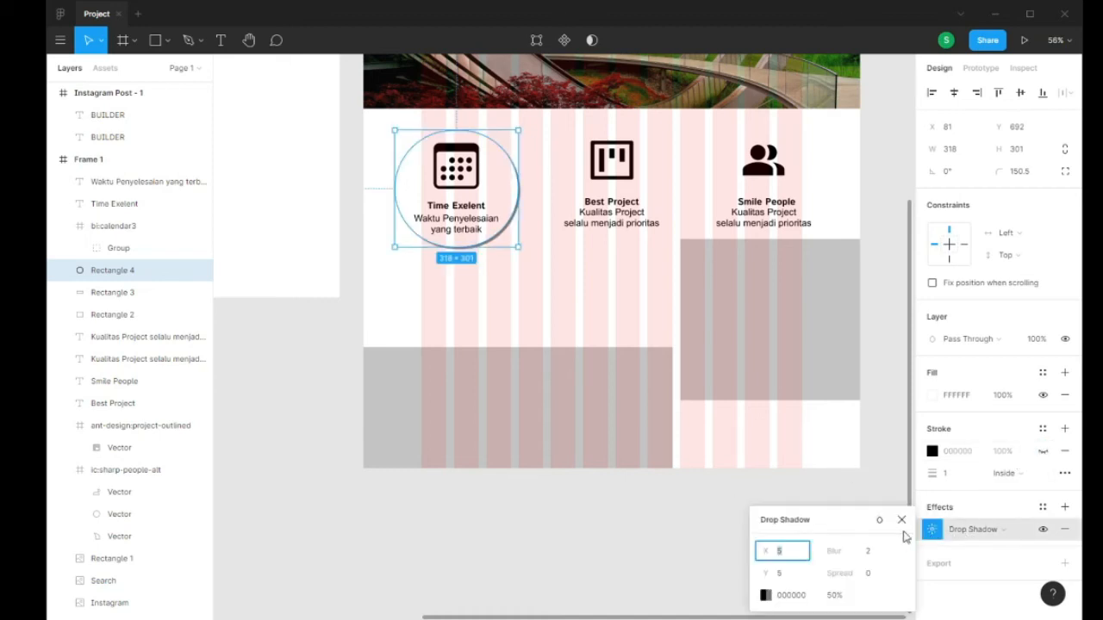
- Try Background Blur, Layer Blur and Inner Shadow as the circle's effect, and return it to Drop Shadow
{"action": "left_click", "coordinate": [978, 531]}
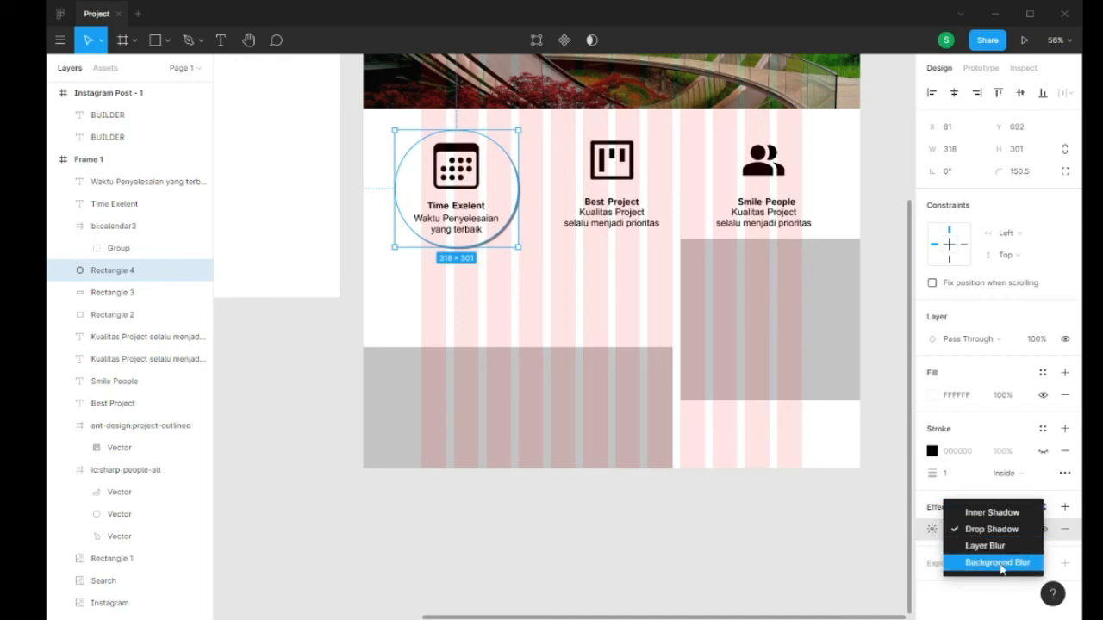
{"action": "left_click", "coordinate": [967, 562]}
{"action": "left_click", "coordinate": [1017, 534]}
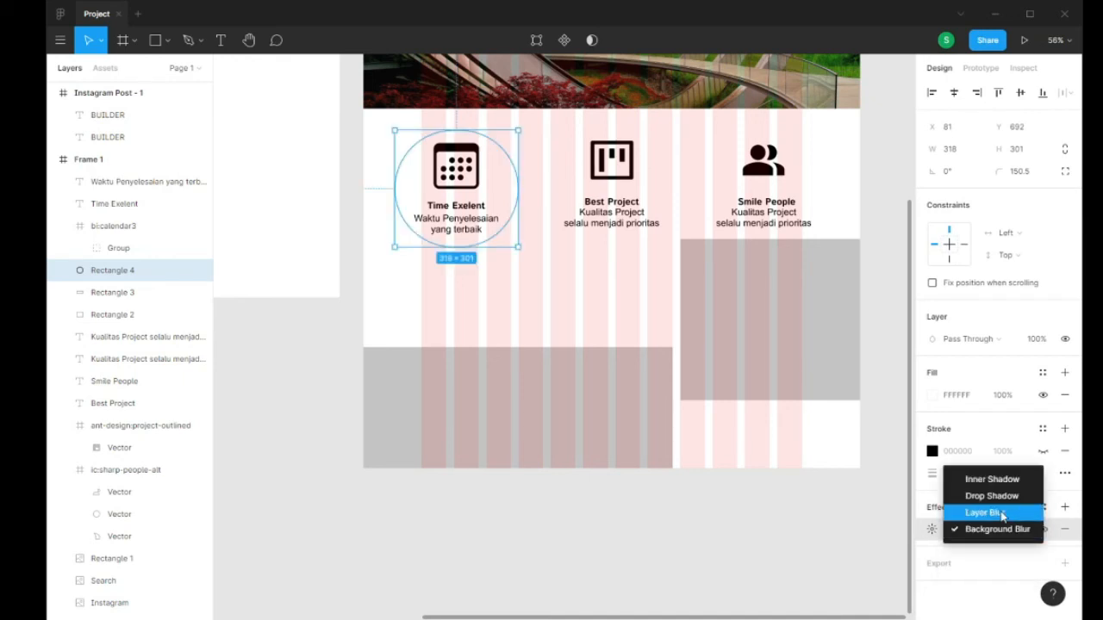
{"action": "left_click", "coordinate": [991, 512]}
{"action": "left_click", "coordinate": [987, 529]}
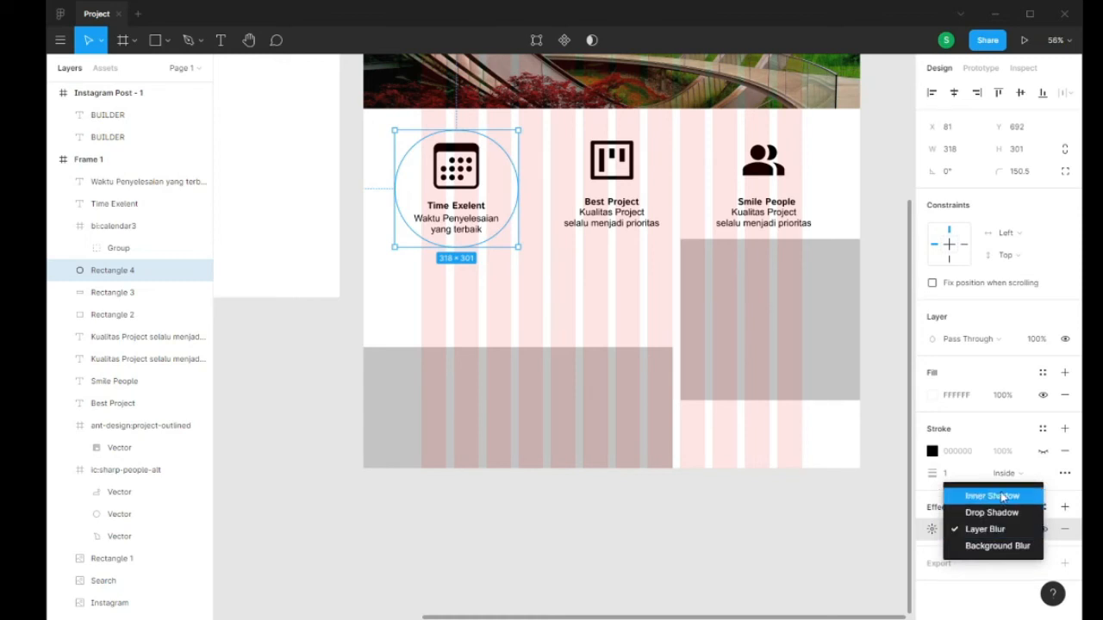
{"action": "left_click", "coordinate": [1001, 497]}
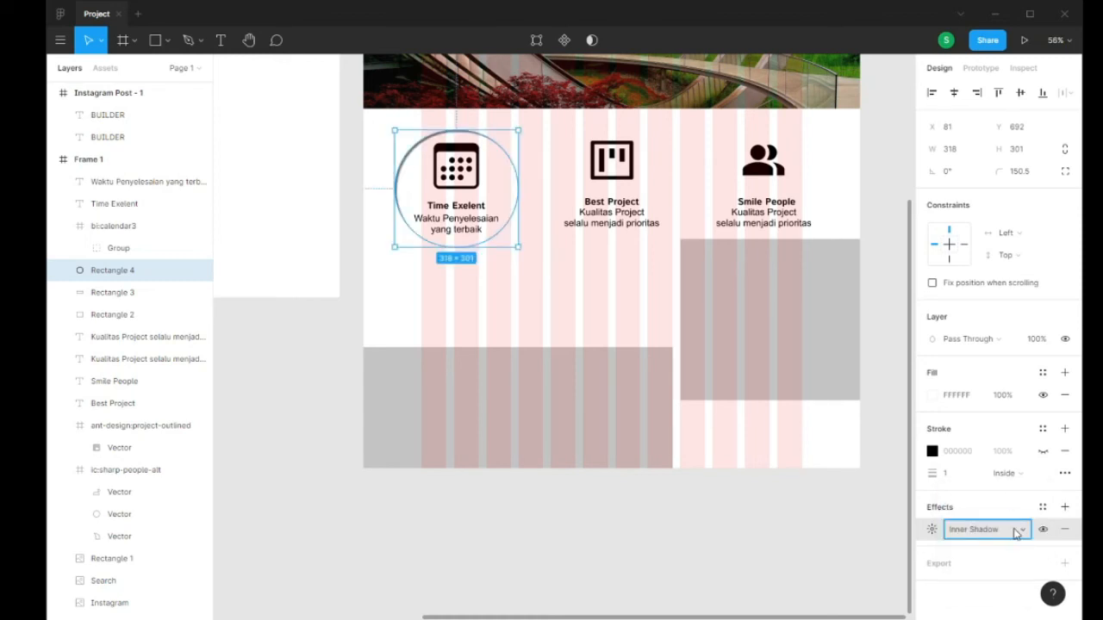
{"action": "left_click", "coordinate": [1014, 530]}
{"action": "left_click", "coordinate": [982, 543]}
{"action": "left_click", "coordinate": [931, 530]}
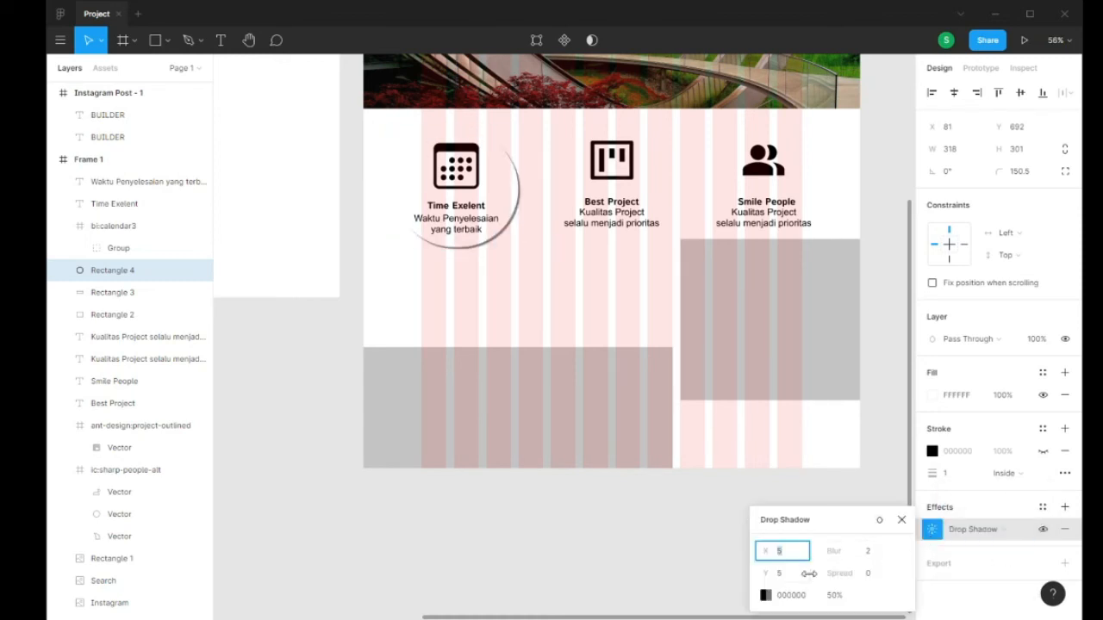
{"action": "left_click", "coordinate": [766, 595]}
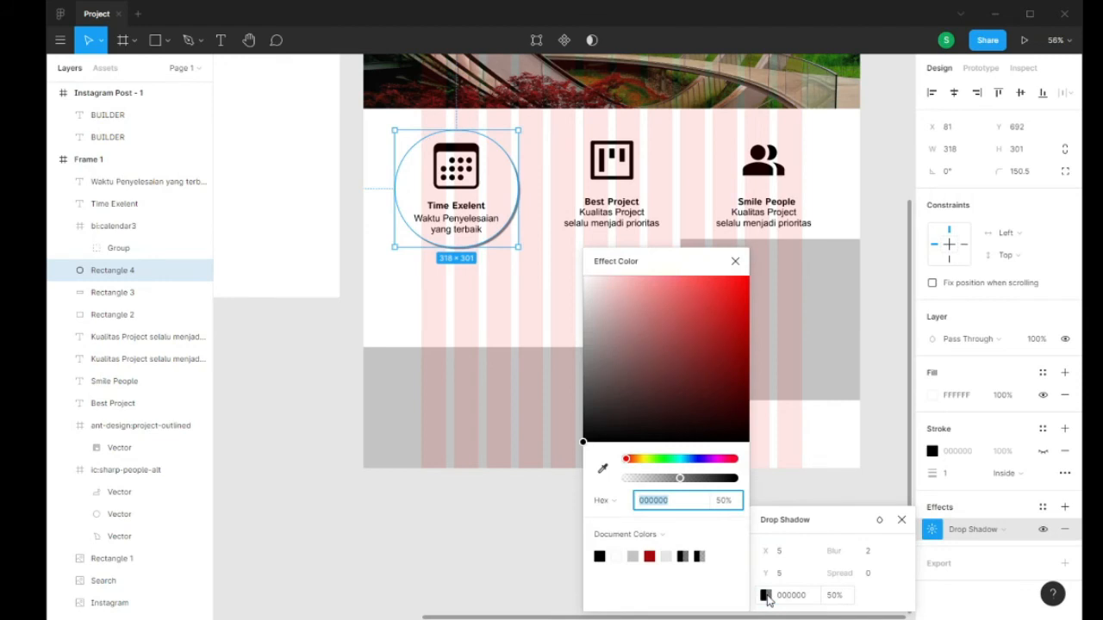
{"action": "left_click", "coordinate": [796, 495]}
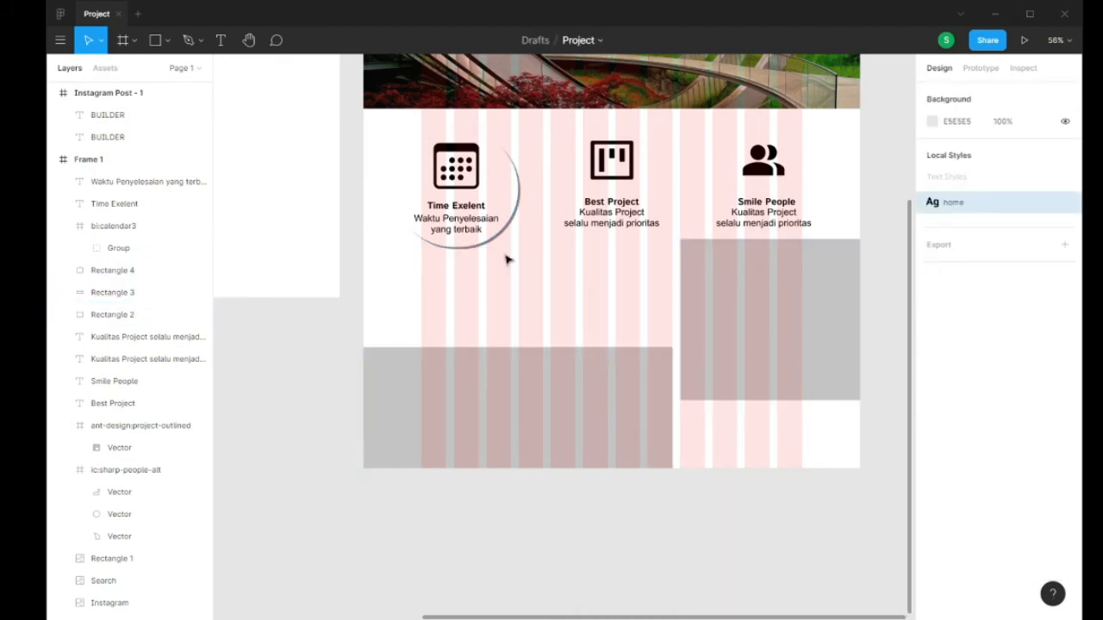
{"action": "left_click", "coordinate": [498, 207]}
{"action": "left_click", "coordinate": [741, 570]}
- Set the circle's drop shadow to X offset 7, Y offset 7 and blur 7
{"action": "left_click", "coordinate": [505, 183]}
{"action": "left_click", "coordinate": [935, 529]}
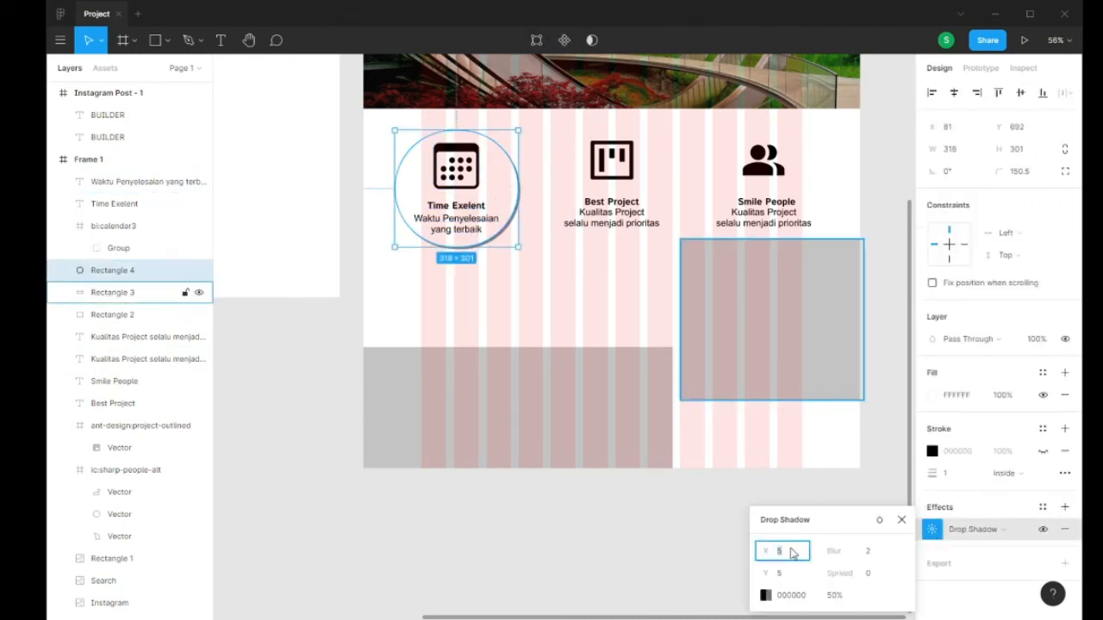
{"action": "type", "text": "7"}
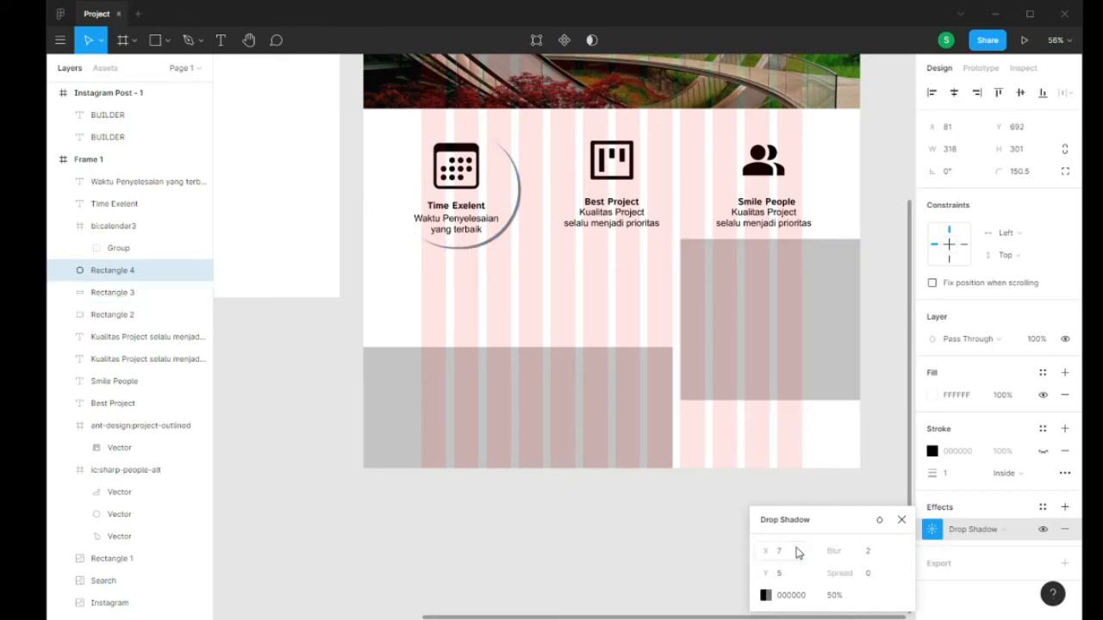
{"action": "left_click", "coordinate": [789, 578]}
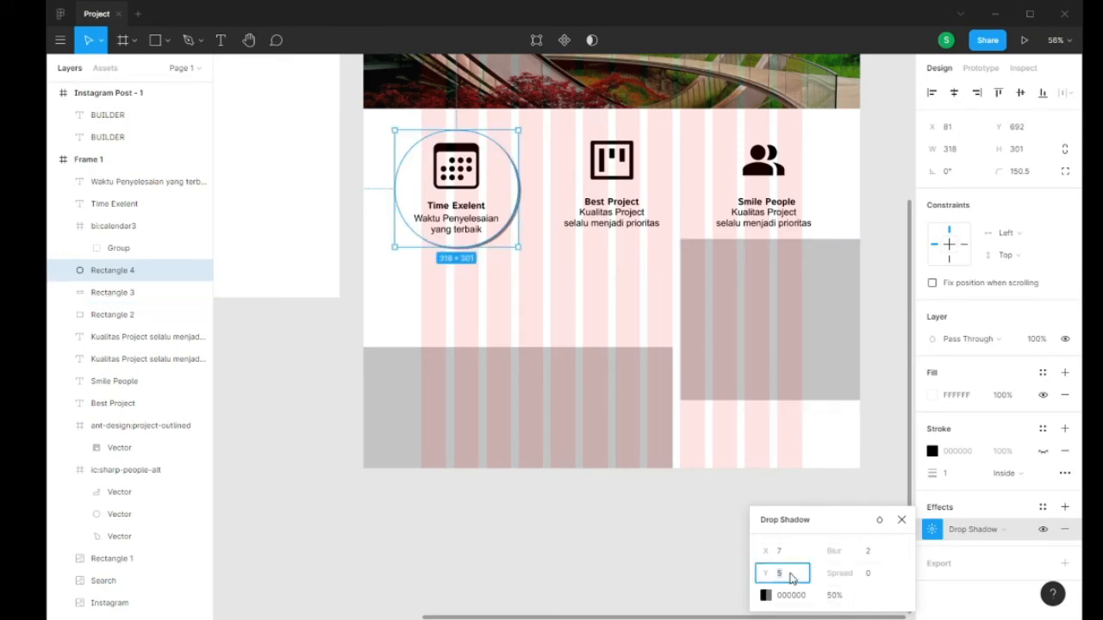
{"action": "type", "text": "7"}
{"action": "key", "text": "Return"}
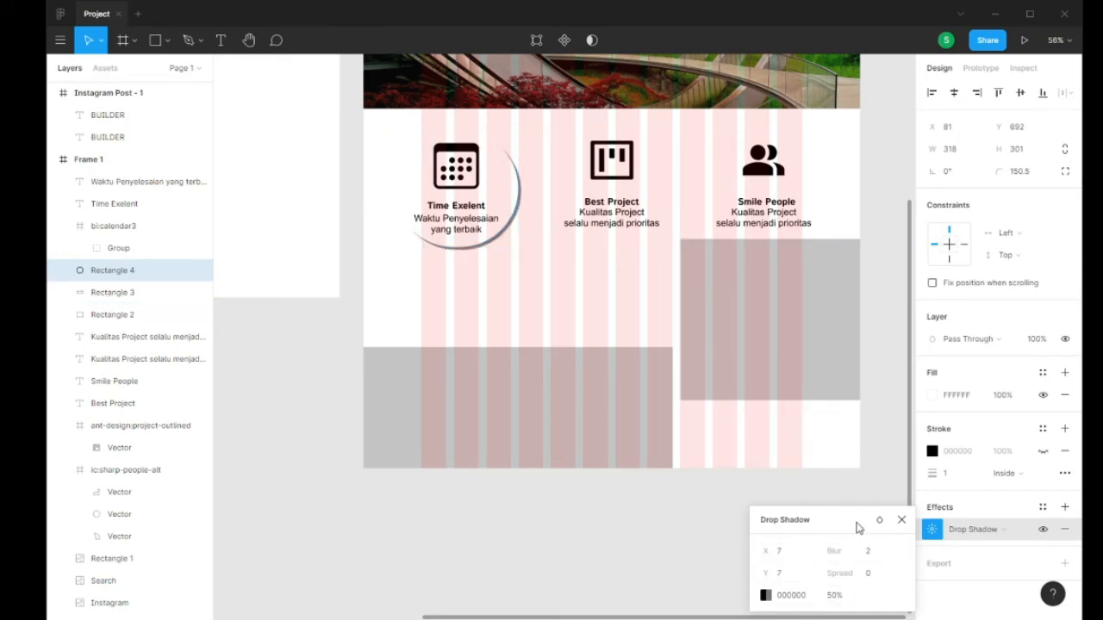
{"action": "left_click", "coordinate": [868, 554]}
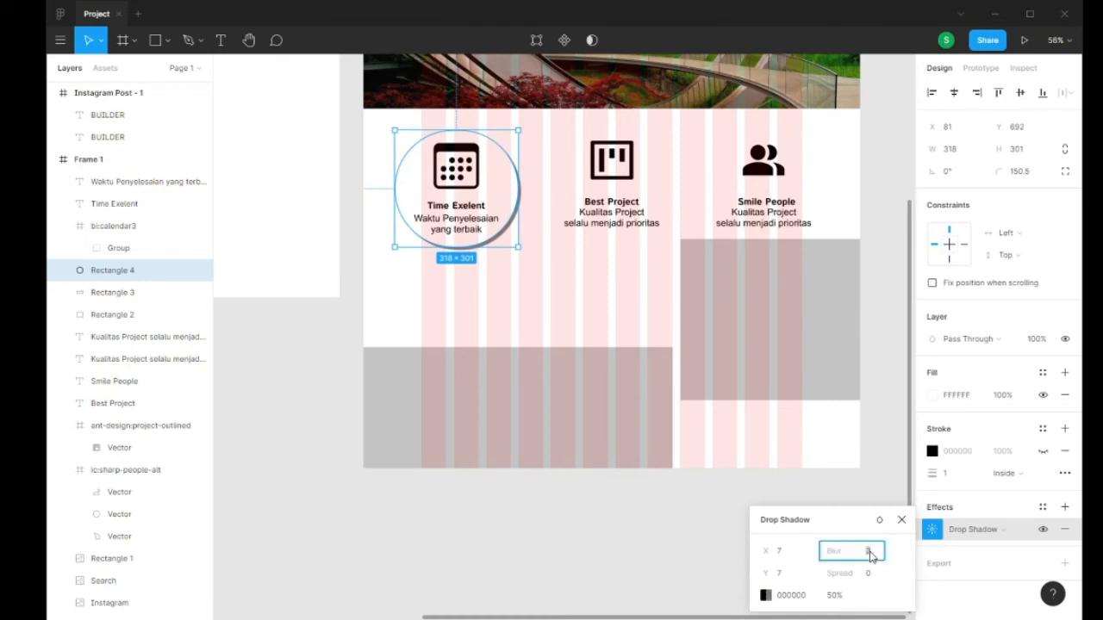
{"action": "type", "text": "7"}
{"action": "key", "text": "Return"}
{"action": "left_click", "coordinate": [652, 548]}
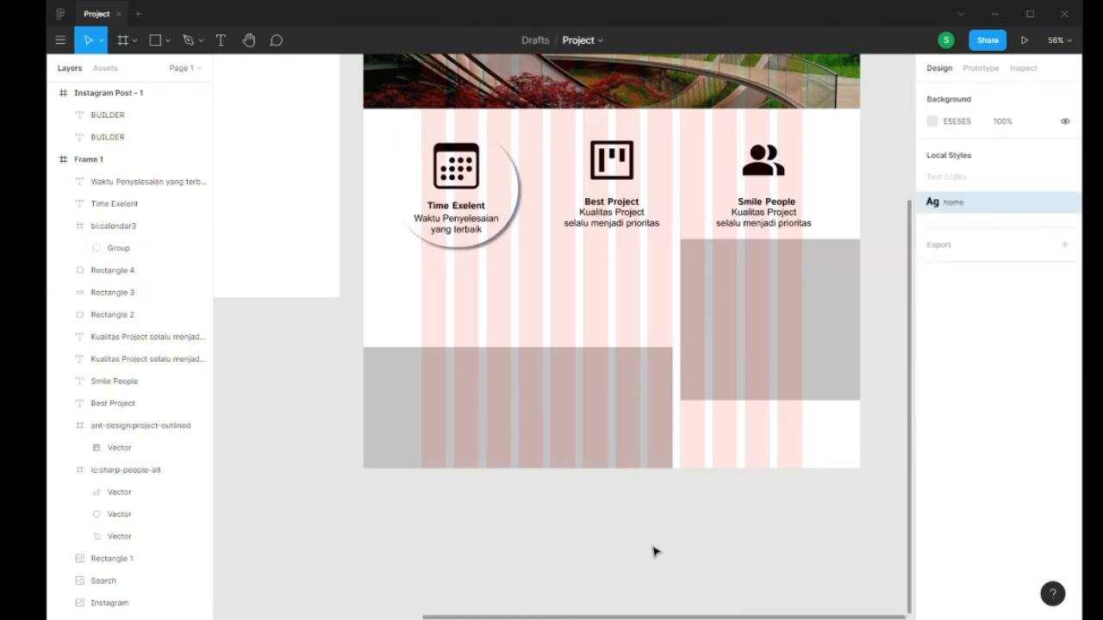
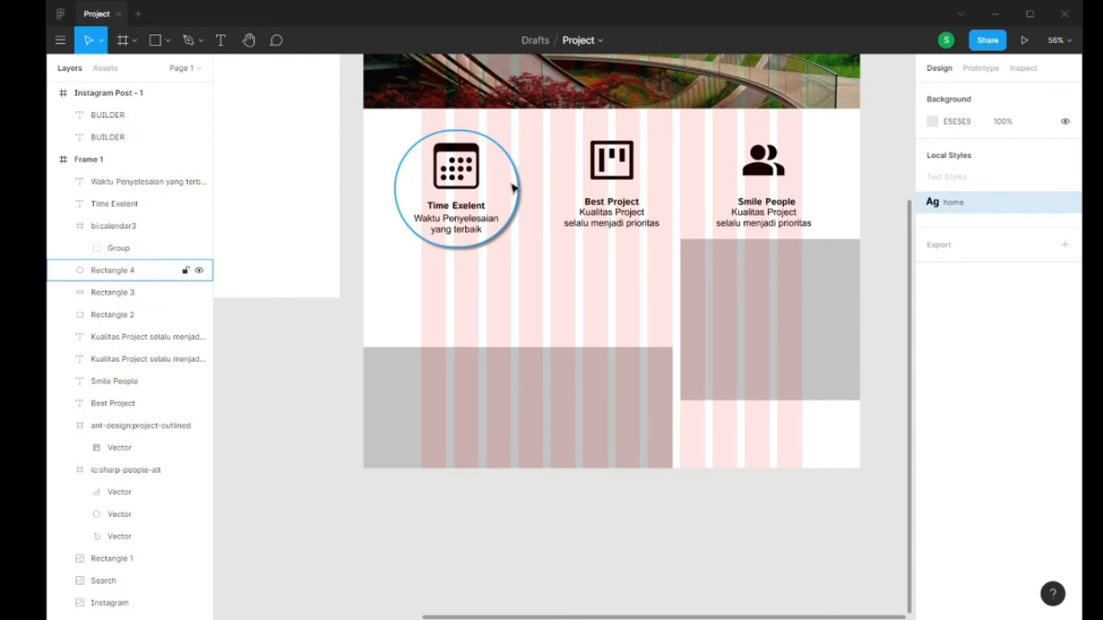
- Hide the drop shadow effect of the circle behind Time Exelent
{"action": "left_click", "coordinate": [512, 187]}
{"action": "left_click", "coordinate": [1041, 531]}
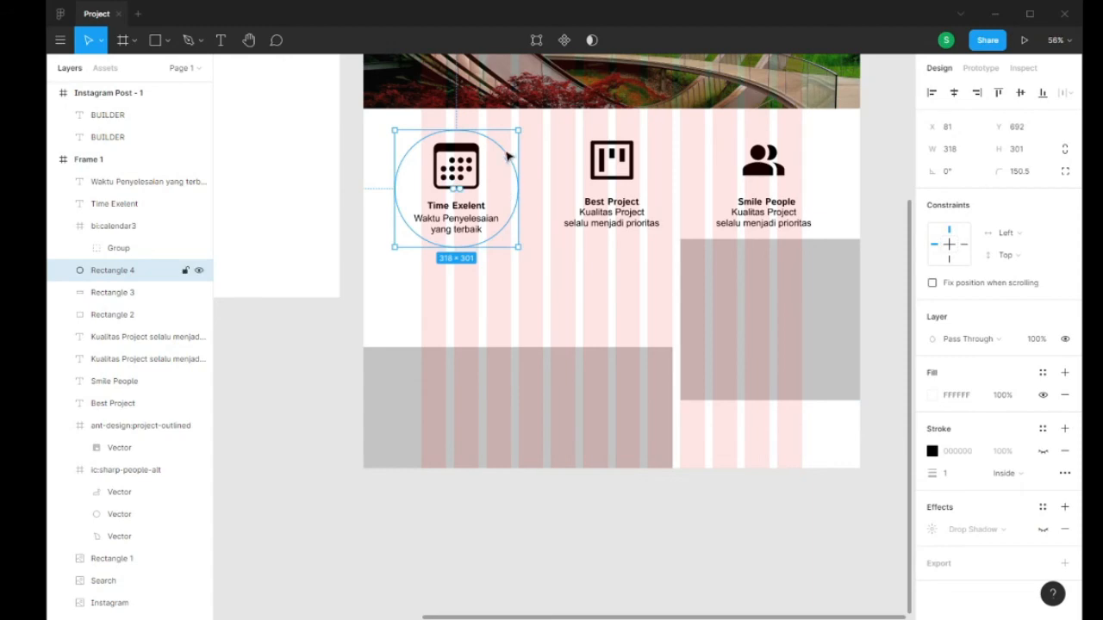
{"action": "scroll", "coordinate": [534, 163], "scroll_direction": "up", "scroll_amount": 6}
{"action": "scroll", "coordinate": [544, 226], "scroll_direction": "down", "scroll_amount": 3}
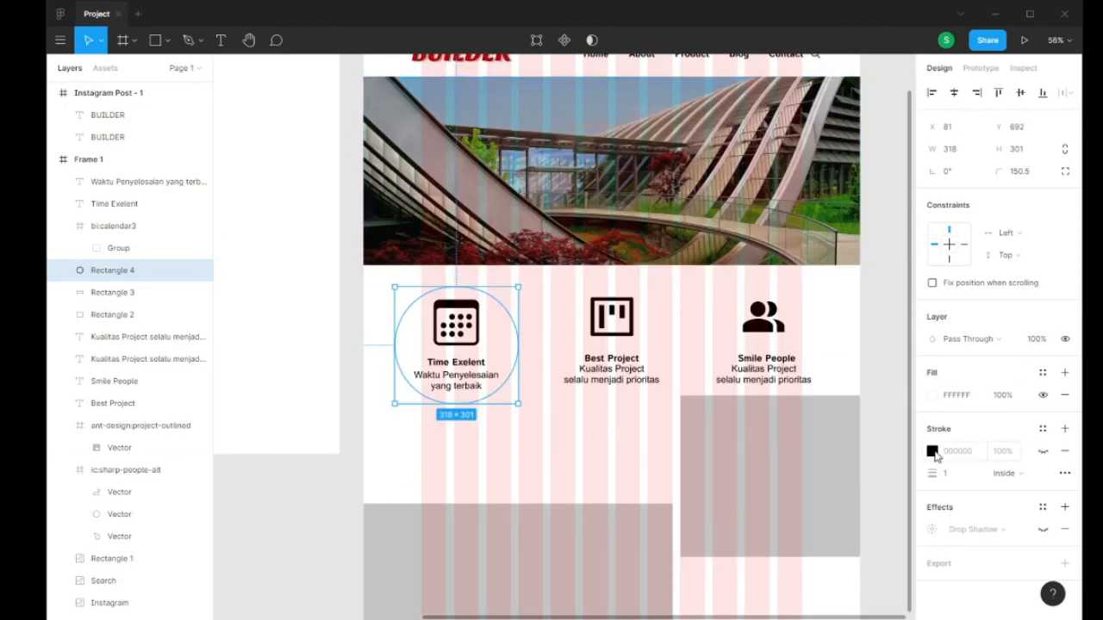
- Set the fill of the circle behind Time Exelent to the dark red document colour AD0707
{"action": "left_click", "coordinate": [932, 394]}
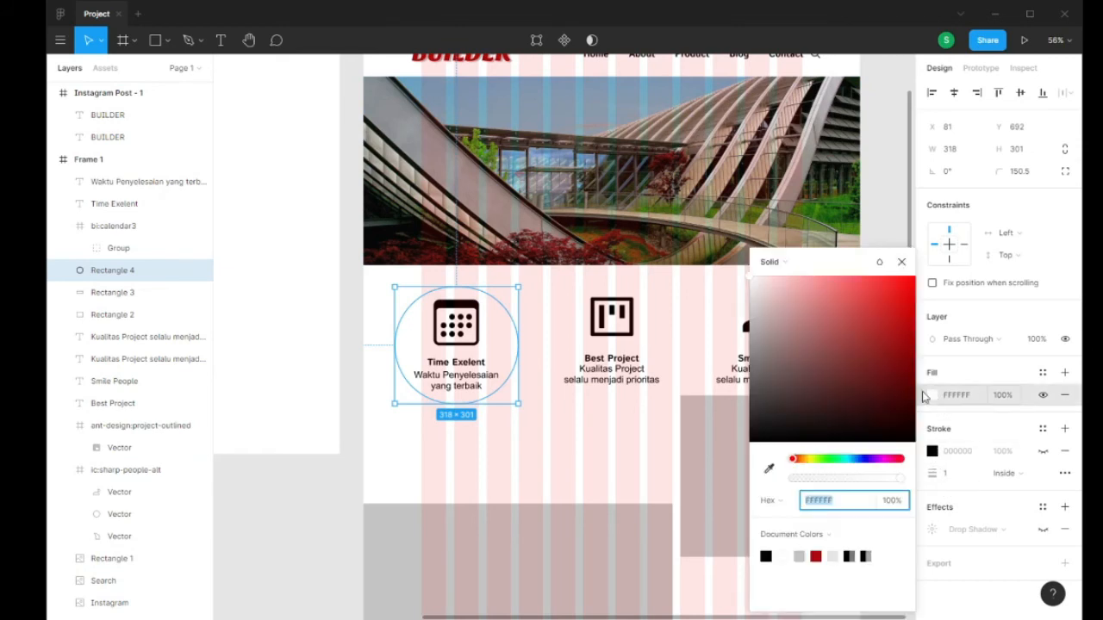
{"action": "left_click_drag", "start_coordinate": [897, 378], "coordinate": [857, 307]}
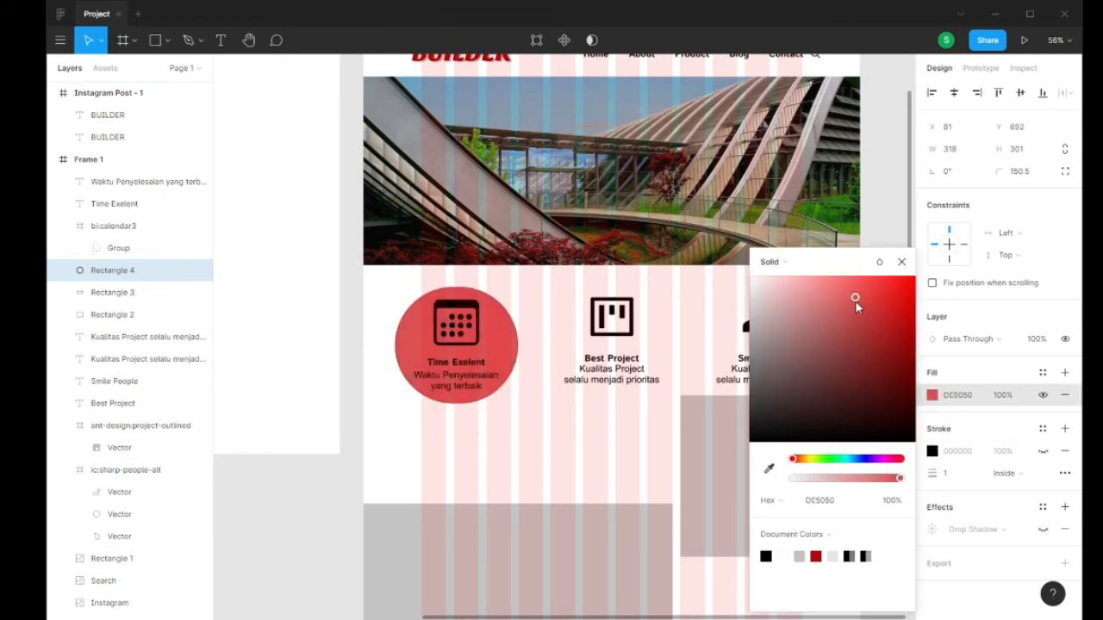
{"action": "left_click", "coordinate": [815, 556]}
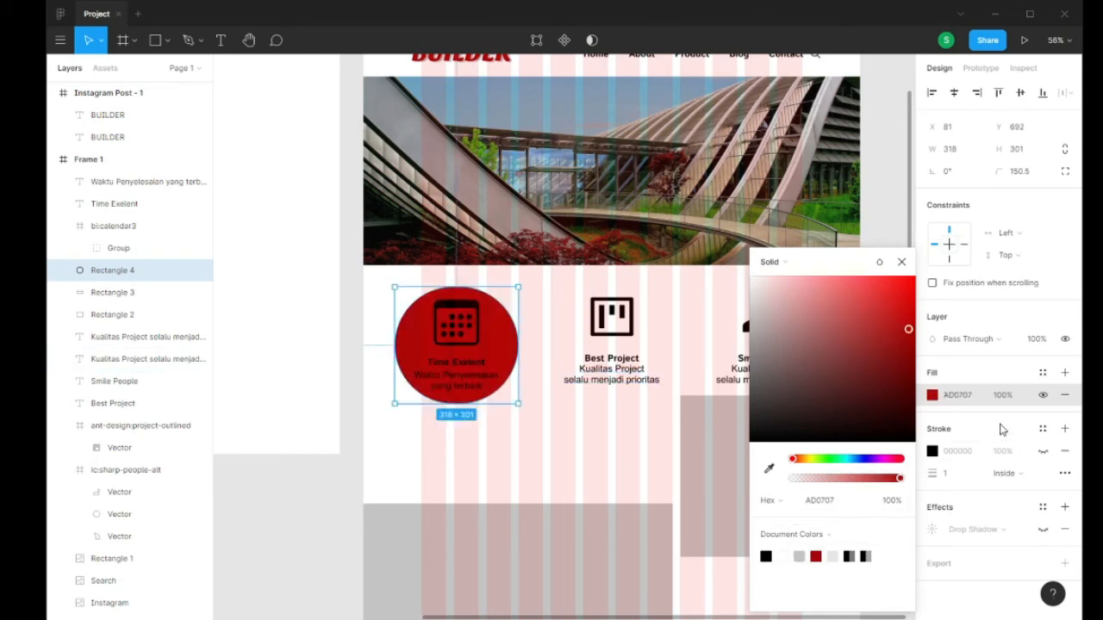
- Try a 50% opacity on the circle's red fill and set it back to 100%
{"action": "left_click", "coordinate": [1003, 396]}
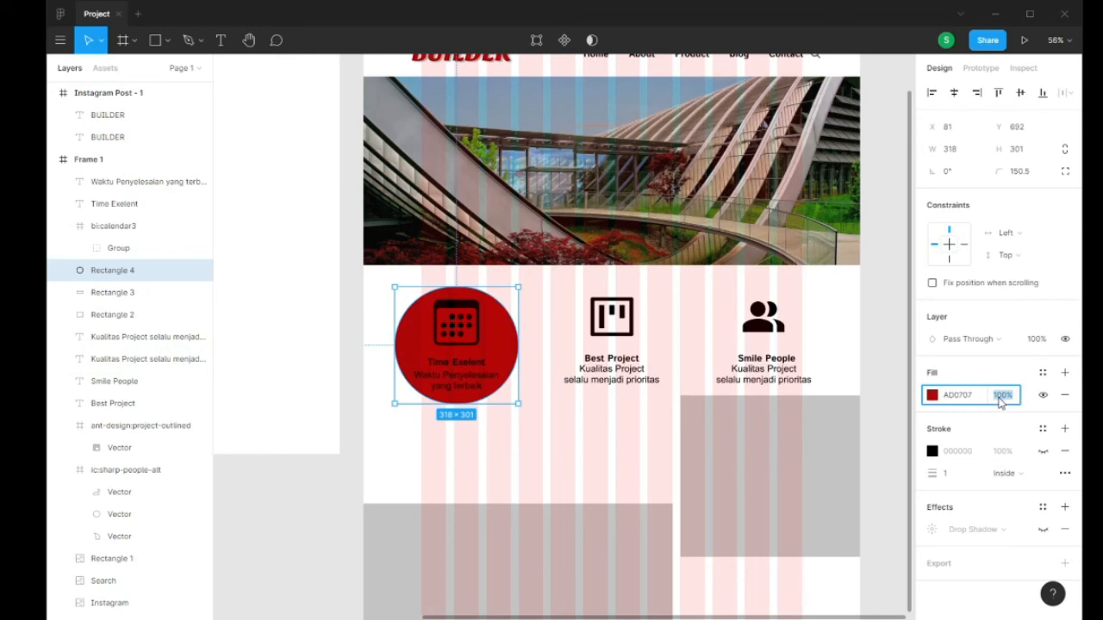
{"action": "key", "text": "Return"}
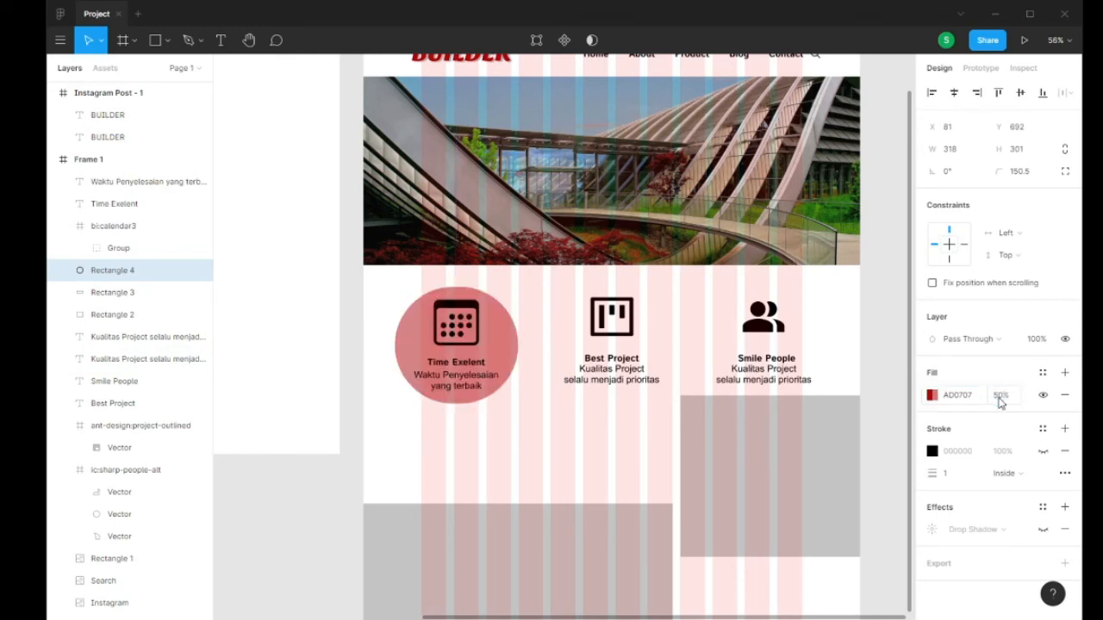
{"action": "left_click", "coordinate": [352, 331]}
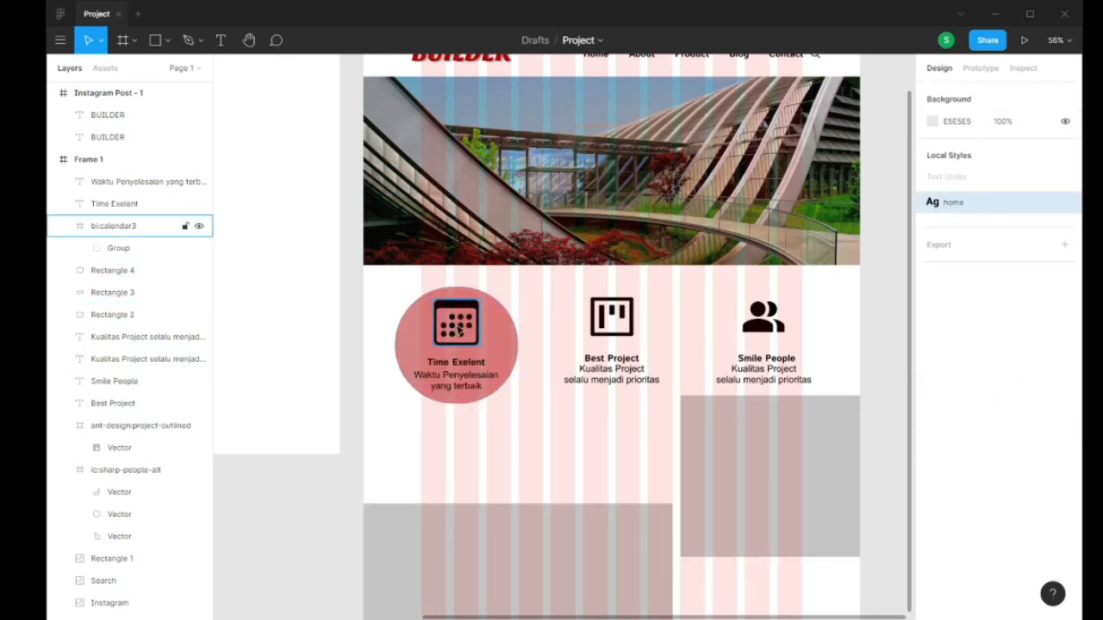
{"action": "scroll", "coordinate": [466, 324], "scroll_direction": "up", "scroll_amount": 3}
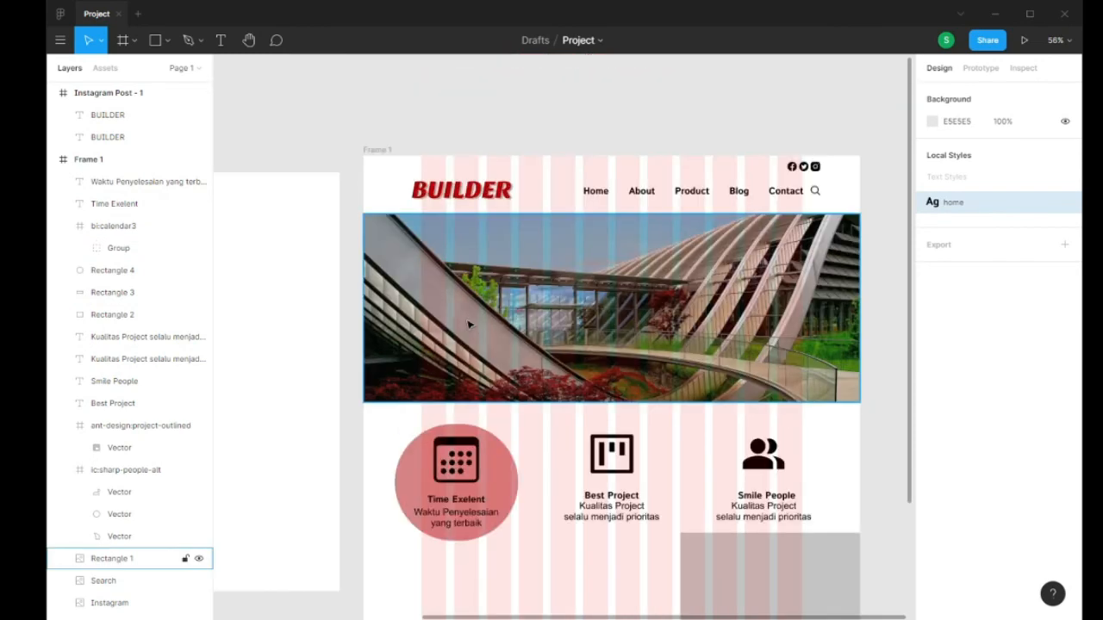
{"action": "scroll", "coordinate": [482, 379], "scroll_direction": "down", "scroll_amount": 1}
{"action": "left_click", "coordinate": [498, 432]}
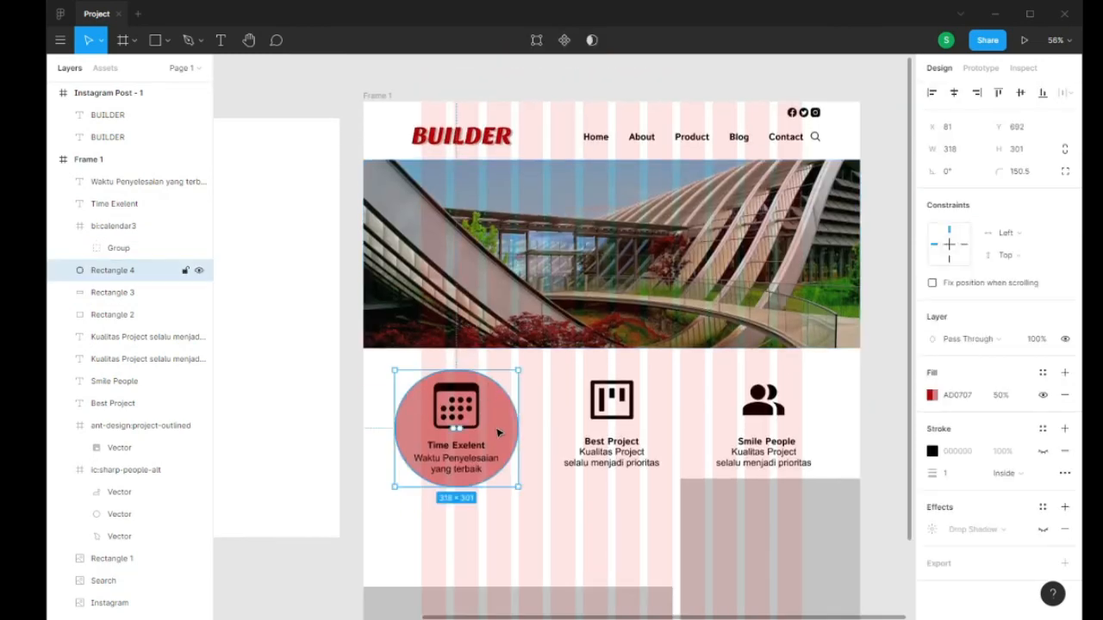
{"action": "left_click", "coordinate": [999, 395]}
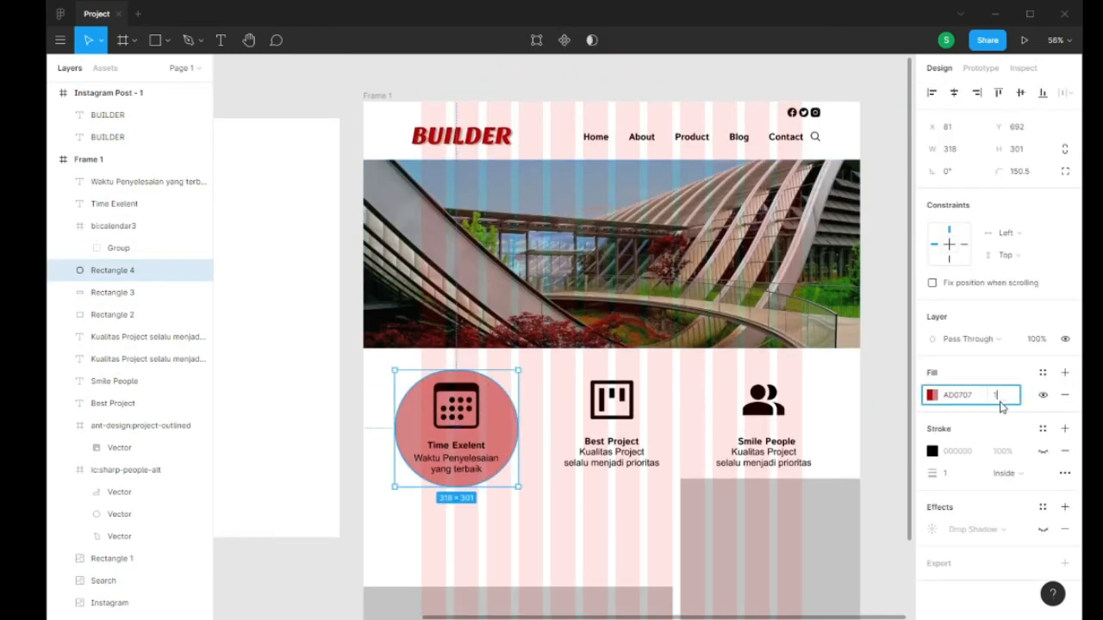
{"action": "key", "text": "Return"}
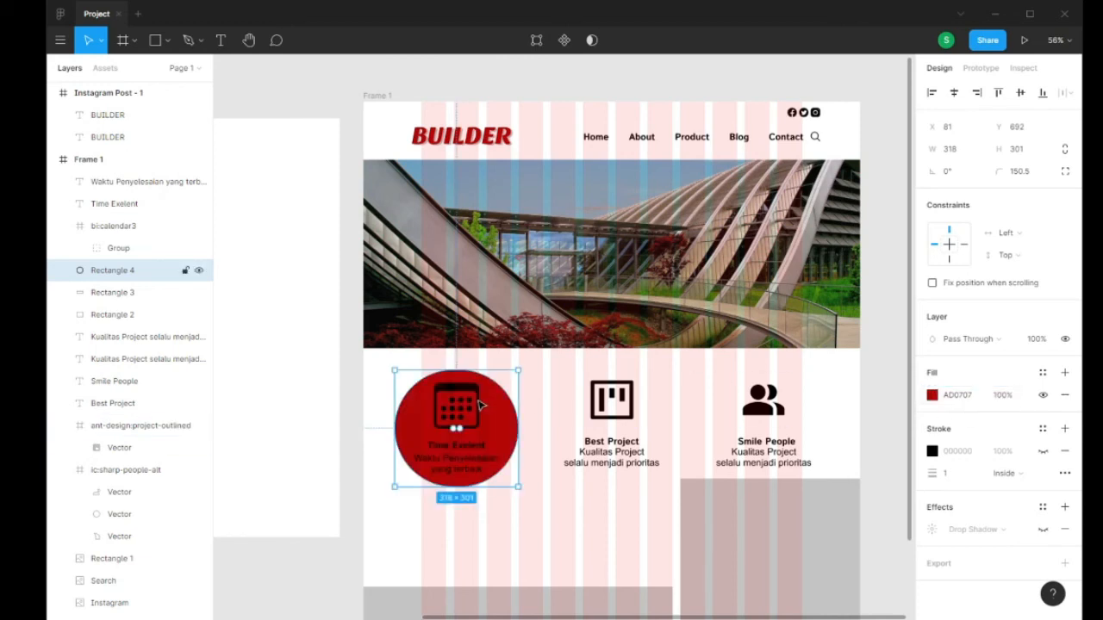
- Recolour the calendar icon on the red circle to white FFFFFF
{"action": "left_click", "coordinate": [473, 402]}
{"action": "scroll", "coordinate": [930, 327], "scroll_direction": "down", "scroll_amount": 2}
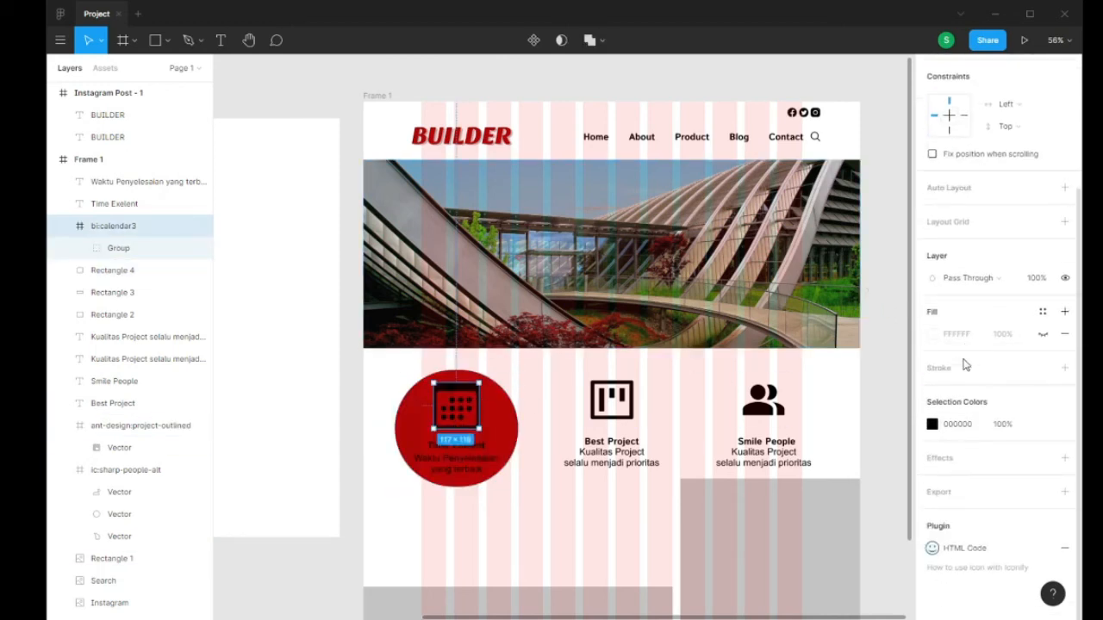
{"action": "left_click", "coordinate": [931, 424]}
{"action": "left_click", "coordinate": [815, 346]}
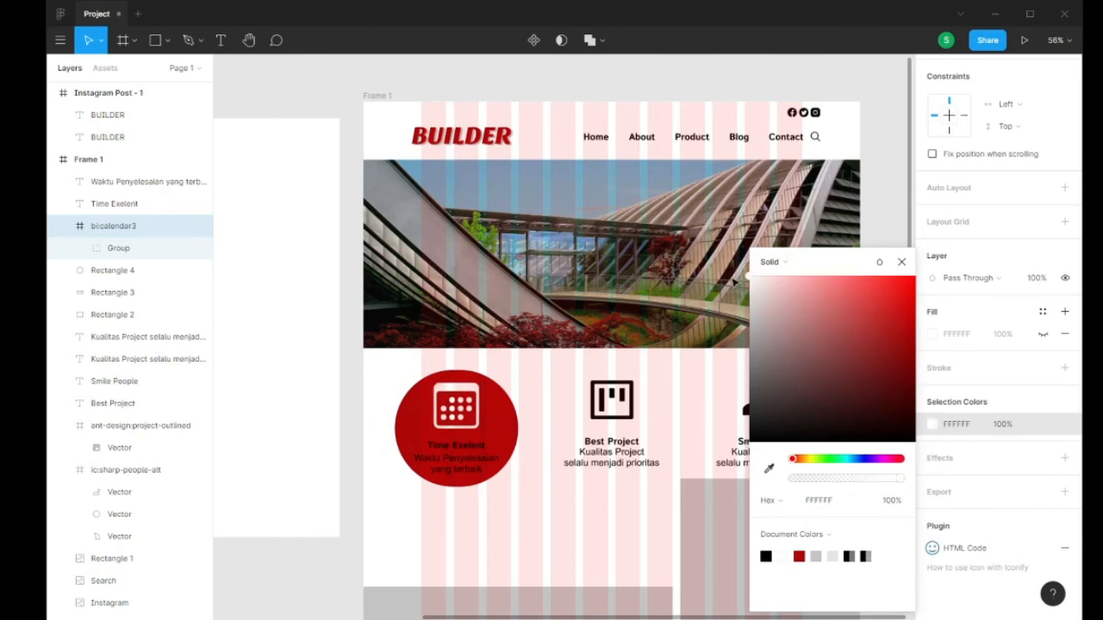
{"action": "left_click", "coordinate": [353, 324]}
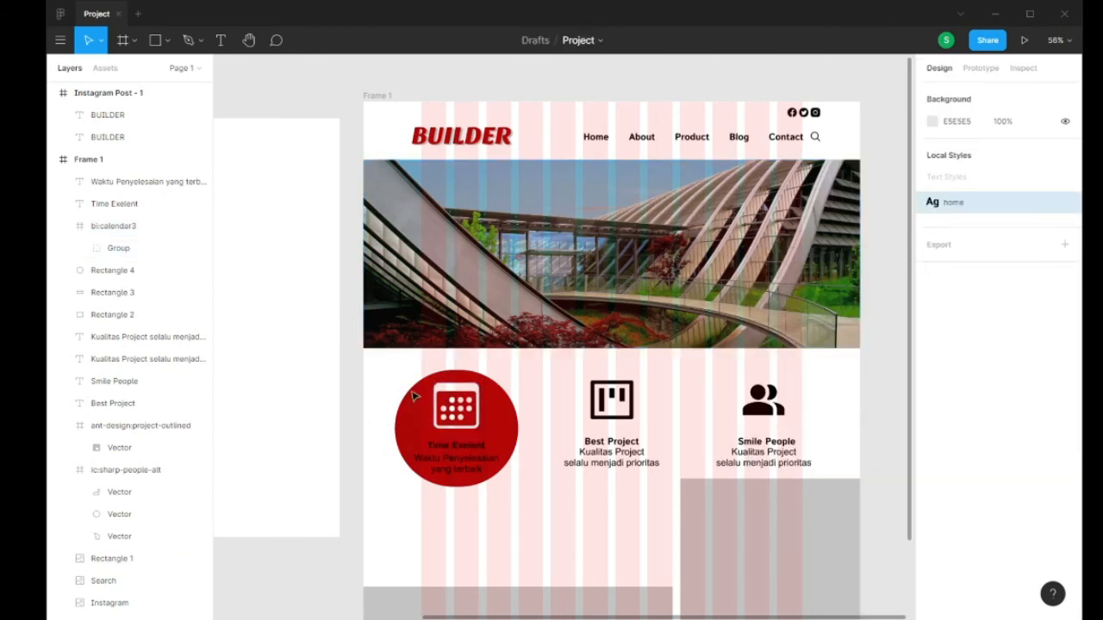
- Set the fill of the Time Exelent heading and the description beneath it to white FFFFFF
{"action": "left_click", "coordinate": [431, 448]}
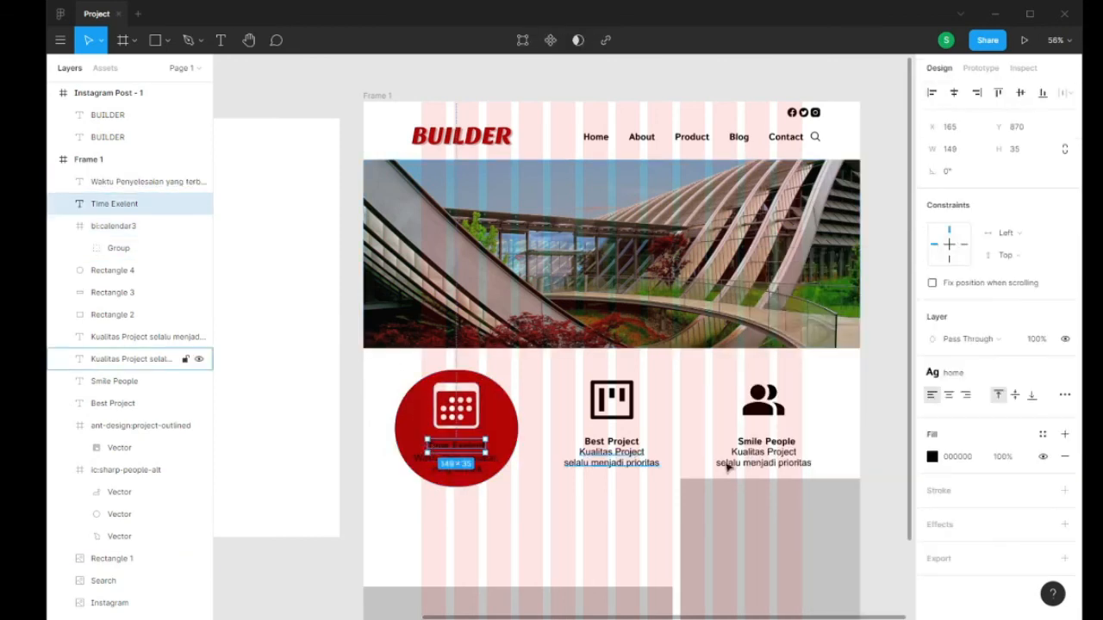
{"action": "left_click", "coordinate": [931, 457]}
{"action": "left_click", "coordinate": [755, 278]}
{"action": "left_click", "coordinate": [750, 277]}
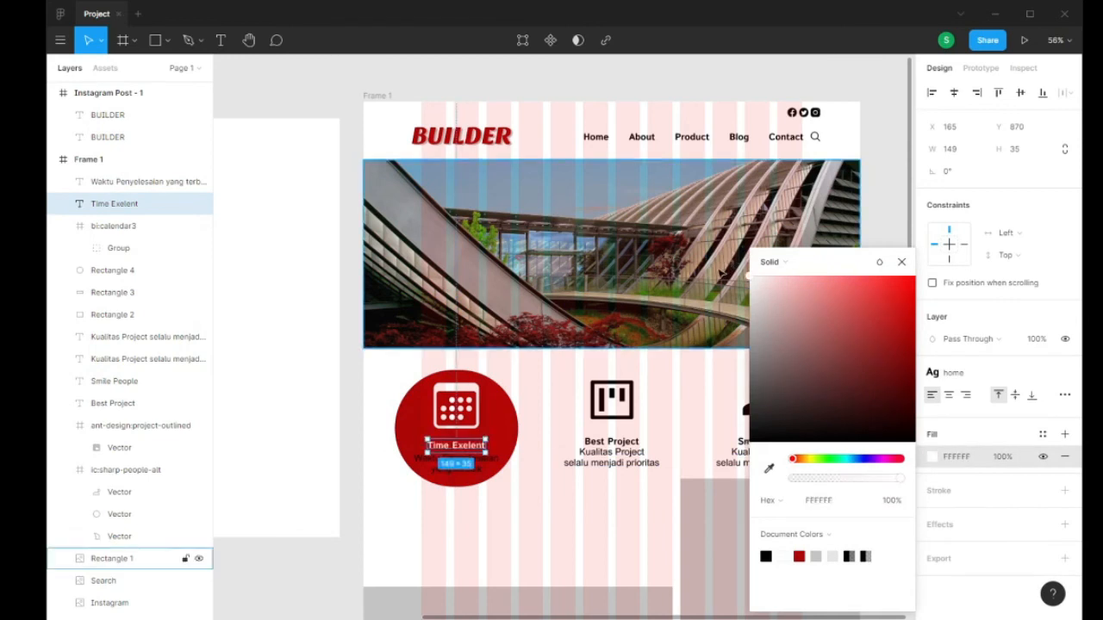
{"action": "left_click", "coordinate": [427, 457]}
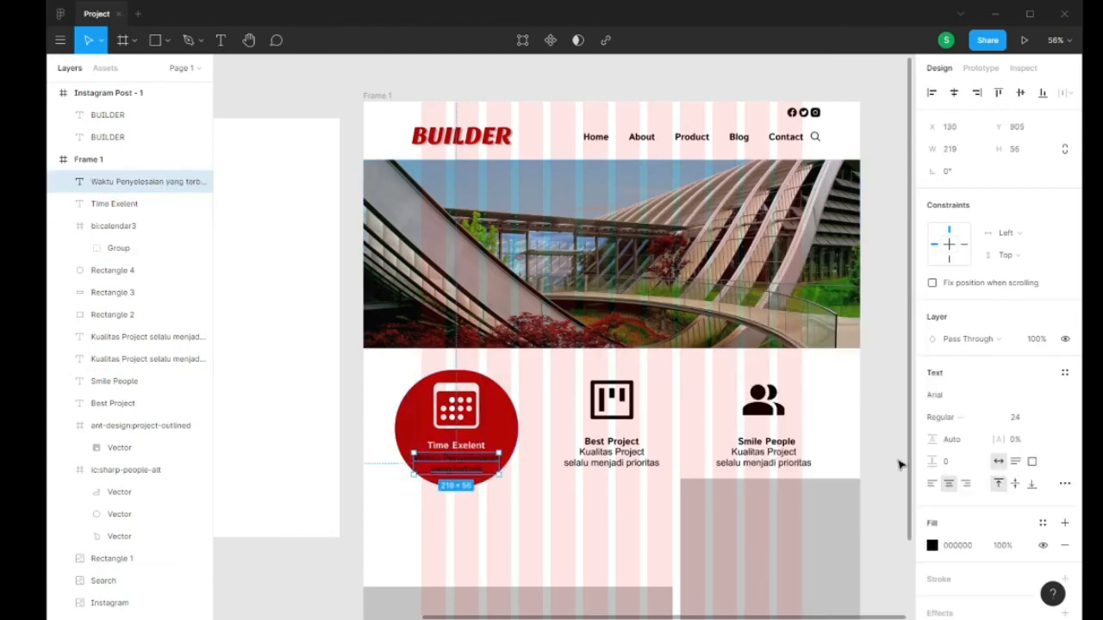
{"action": "left_click", "coordinate": [931, 545]}
{"action": "left_click_drag", "start_coordinate": [788, 356], "coordinate": [743, 272]}
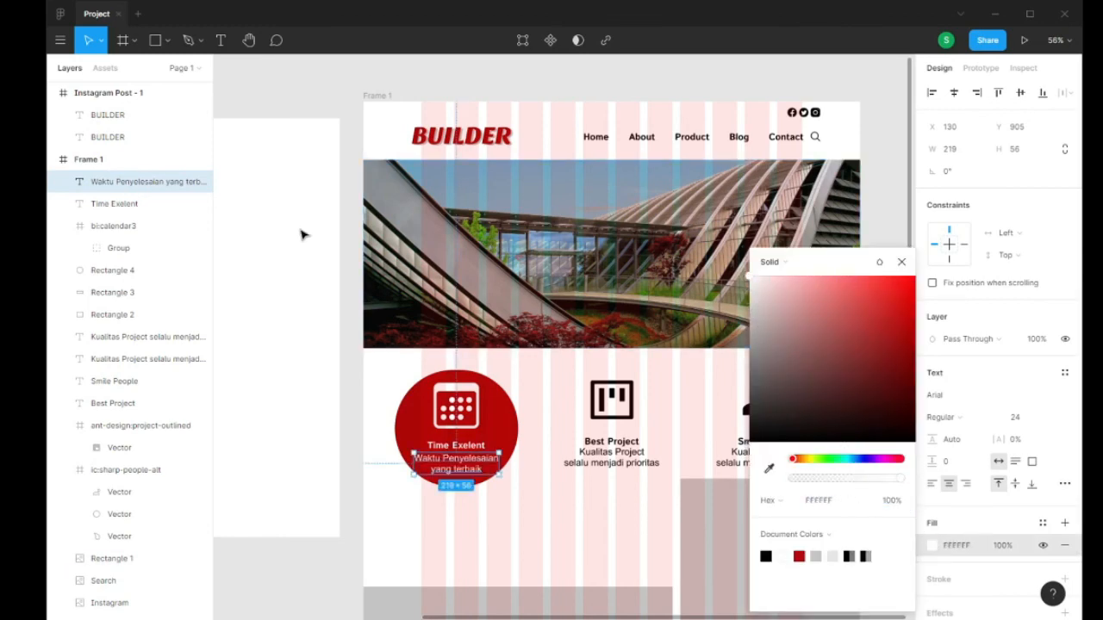
{"action": "left_click", "coordinate": [337, 249]}
- Duplicate the red circle over the Best Project column at X 477, Y 692 and send the copy to the back
{"action": "scroll", "coordinate": [647, 462], "scroll_direction": "down", "scroll_amount": 5}
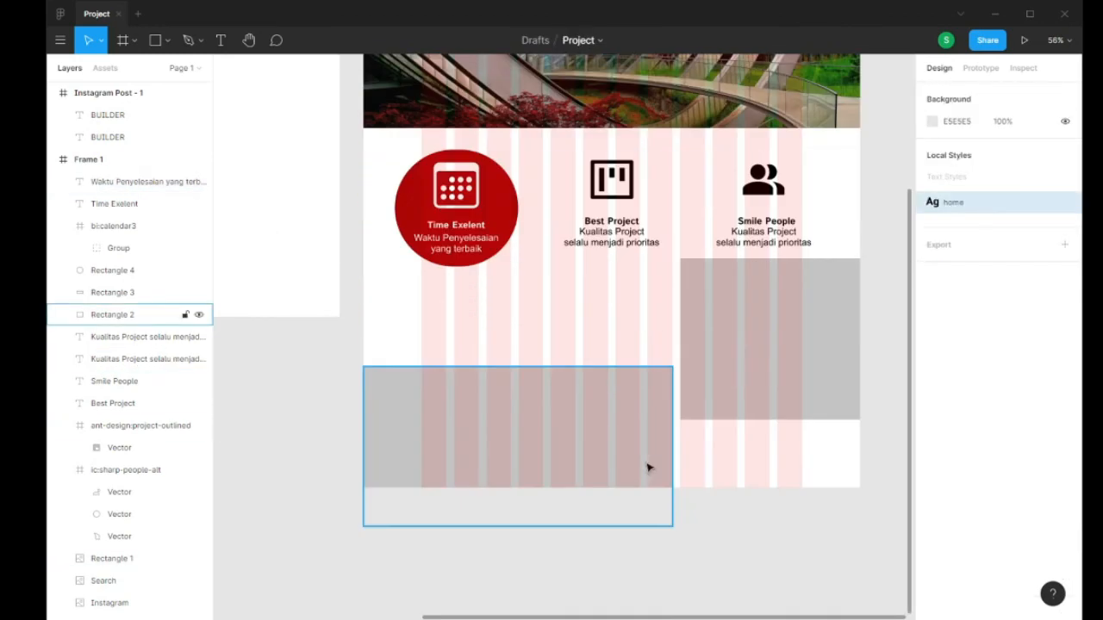
{"action": "left_click", "coordinate": [514, 216]}
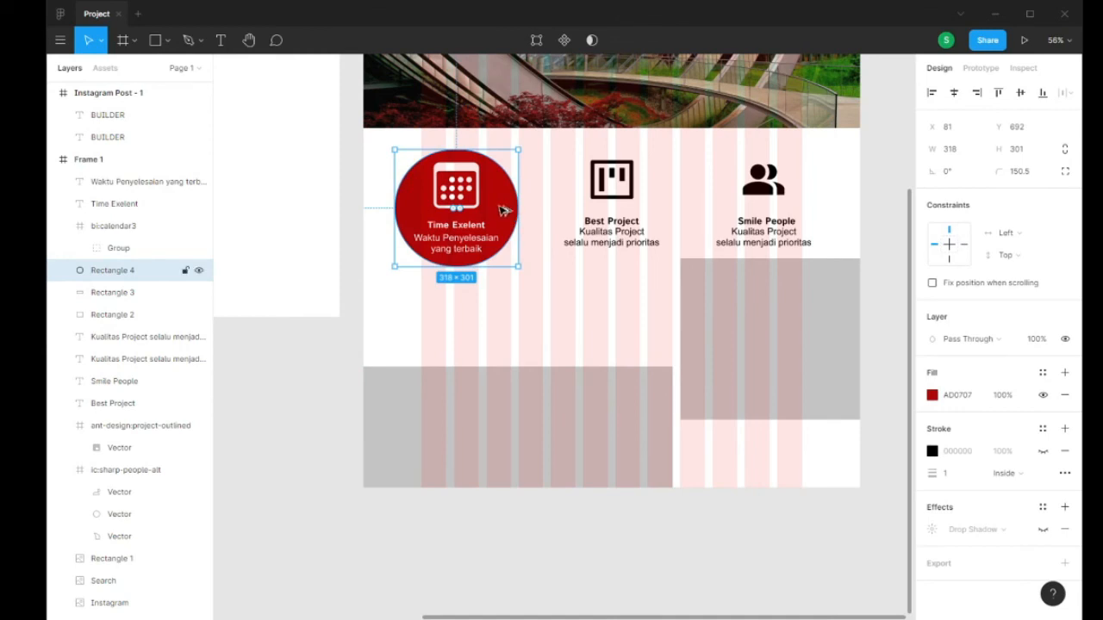
{"action": "left_click_drag", "start_coordinate": [500, 212], "coordinate": [652, 207]}
{"action": "right_click", "coordinate": [648, 203]}
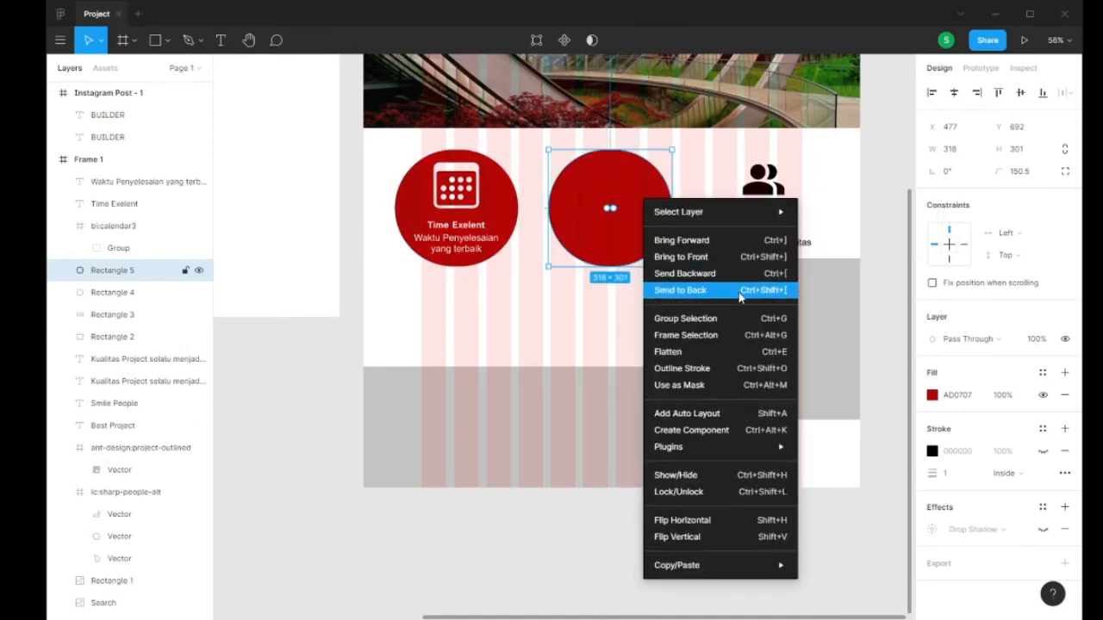
{"action": "left_click", "coordinate": [738, 294]}
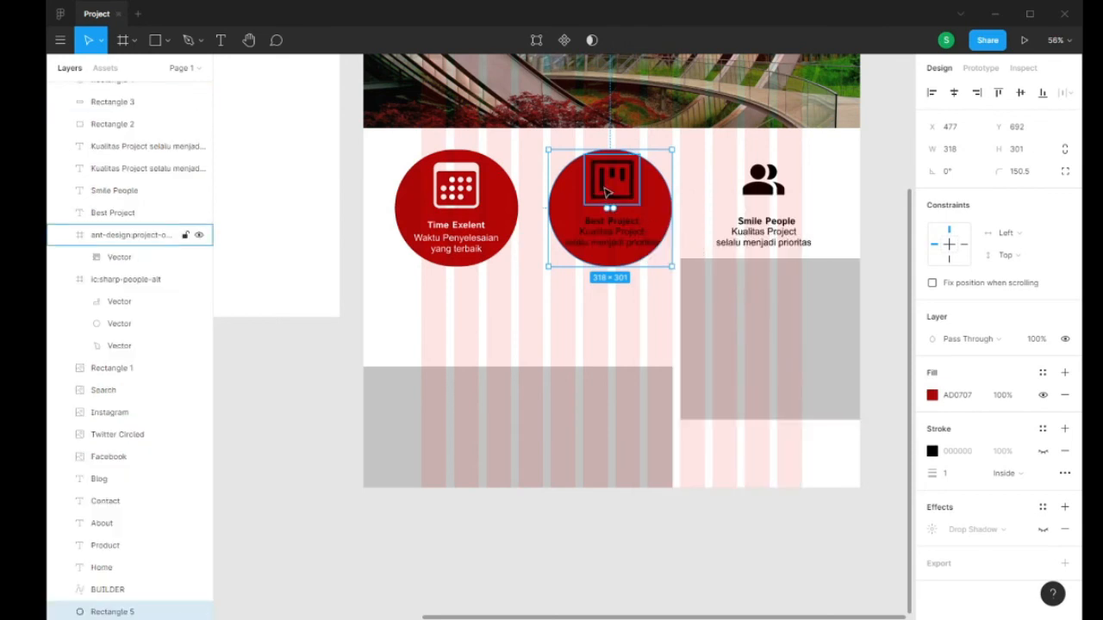
- Recolour the Best Project icon, heading and description together to white FFFFFF
{"action": "left_click", "coordinate": [611, 188]}
{"action": "left_click", "coordinate": [640, 233], "text": "shift"}
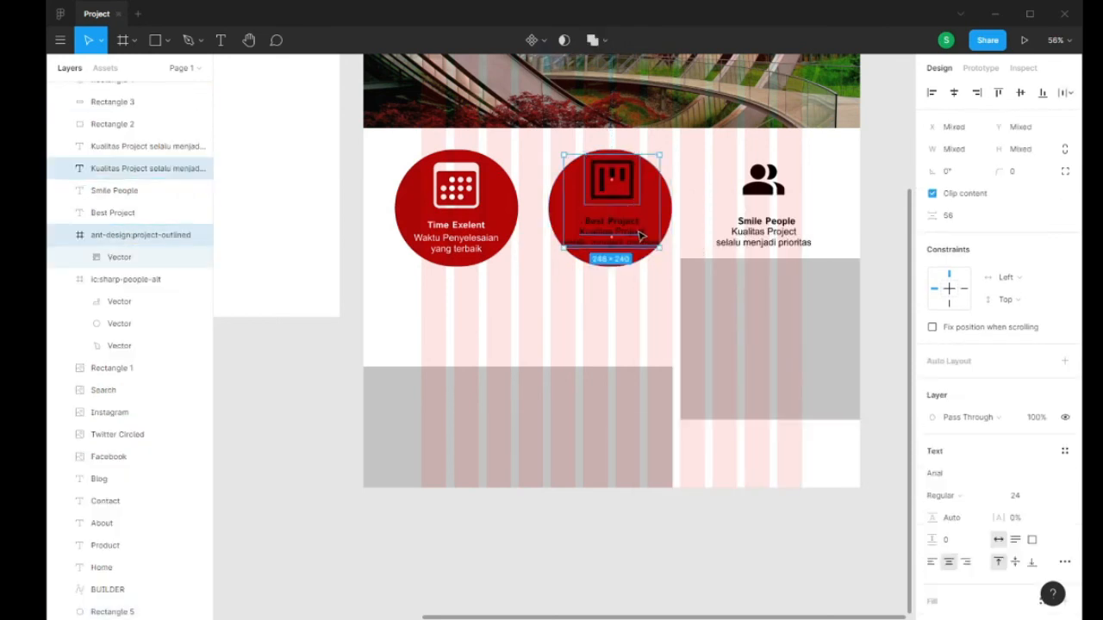
{"action": "left_click", "coordinate": [613, 221], "text": "shift"}
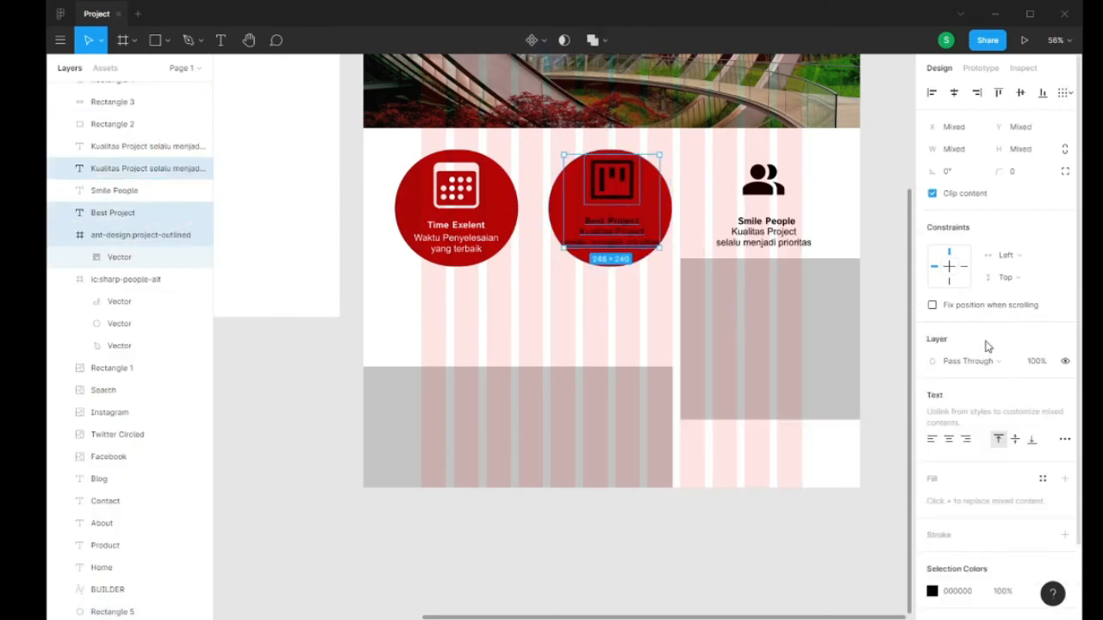
{"action": "left_click", "coordinate": [932, 591]}
{"action": "left_click_drag", "start_coordinate": [793, 324], "coordinate": [735, 268]}
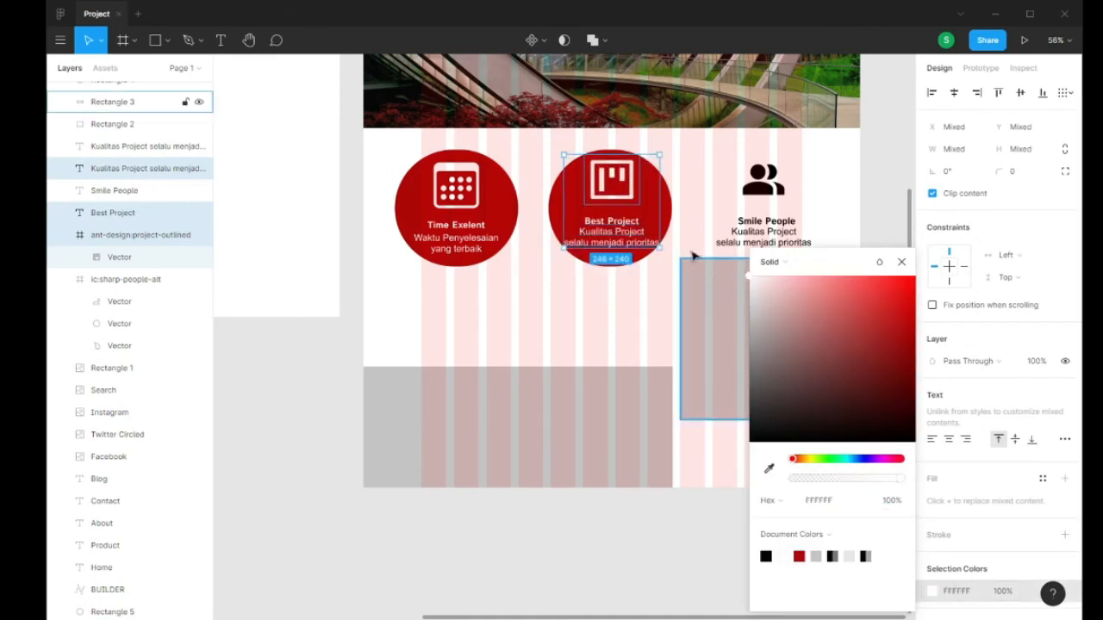
{"action": "left_click", "coordinate": [659, 548]}
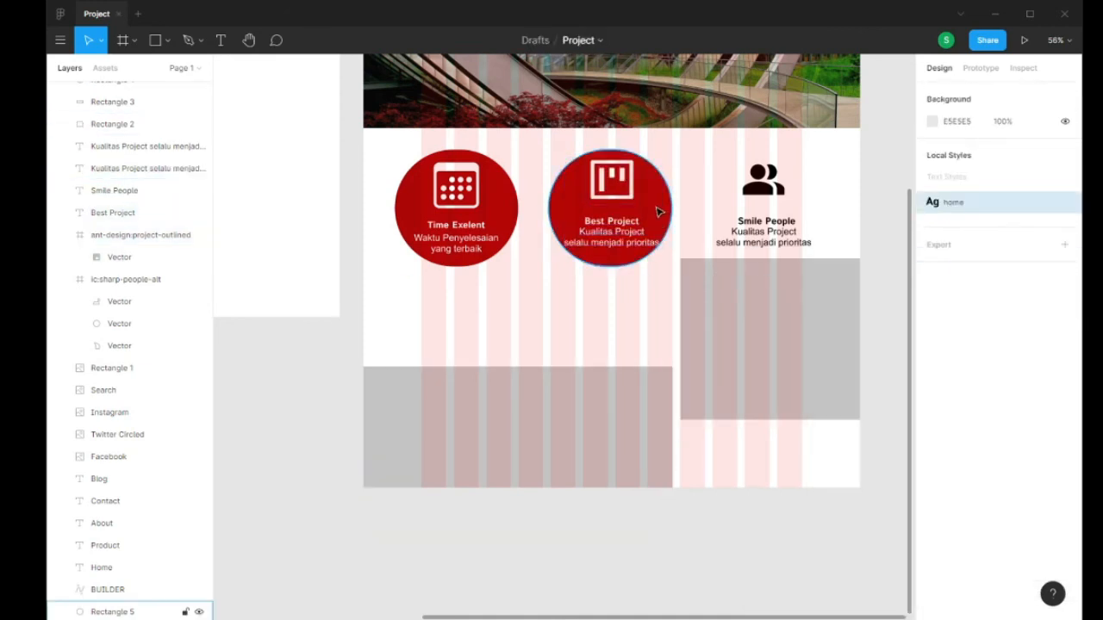
- Duplicate the Best Project circle to sit behind the Smile People column
{"action": "left_click", "coordinate": [663, 209]}
{"action": "left_click_drag", "start_coordinate": [663, 209], "coordinate": [813, 210]}
{"action": "left_click", "coordinate": [841, 192]}
- Recolour the Smile People icon, heading and description together to white FFFFFF
{"action": "left_click", "coordinate": [738, 180]}
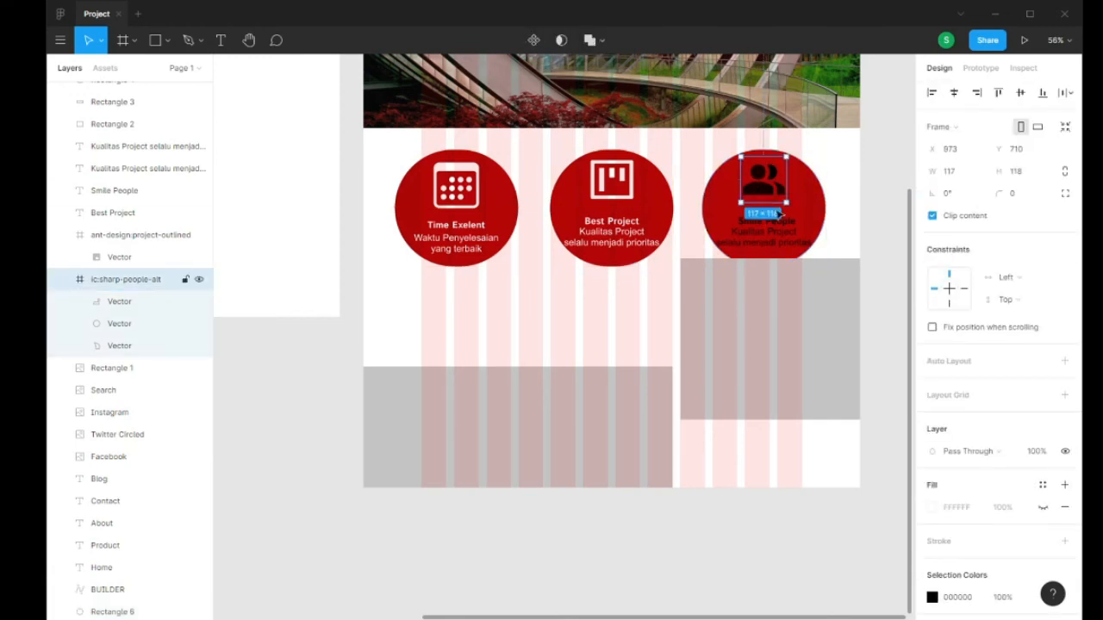
{"action": "left_click", "coordinate": [780, 223]}
{"action": "left_click", "coordinate": [793, 244]}
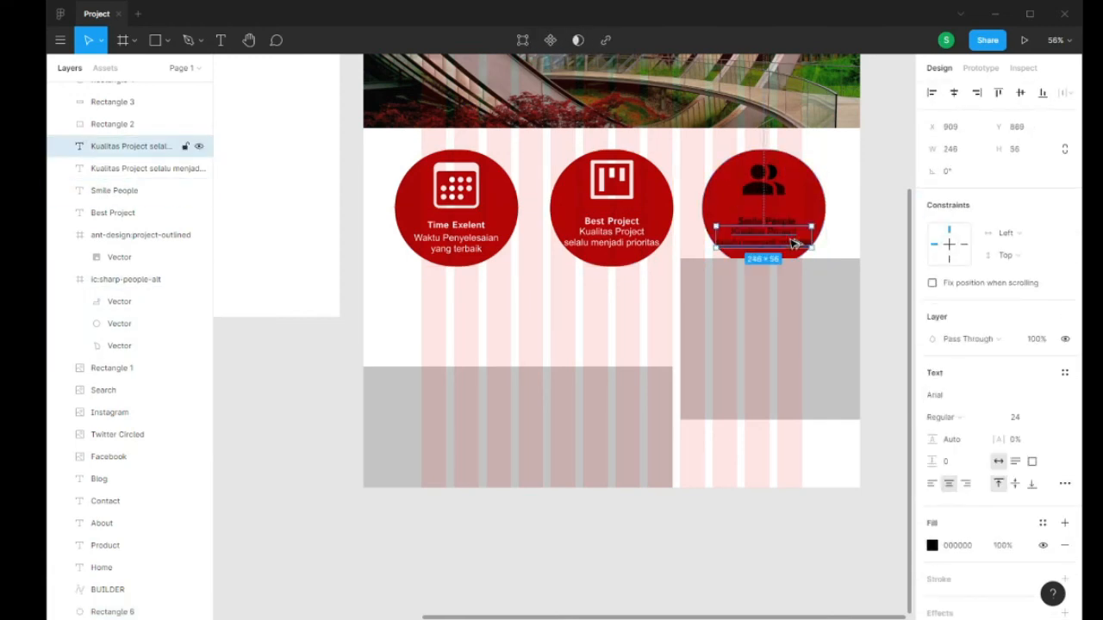
{"action": "left_click", "coordinate": [775, 185]}
{"action": "left_click", "coordinate": [793, 225], "text": "shift"}
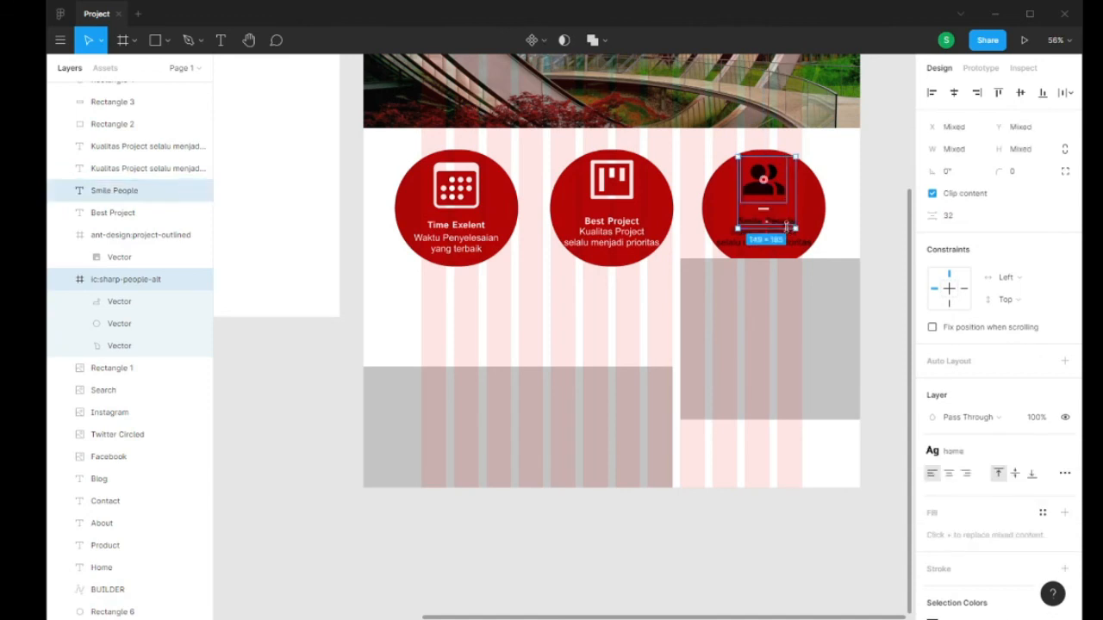
{"action": "left_click", "coordinate": [791, 240], "text": "shift"}
{"action": "left_click", "coordinate": [932, 591]}
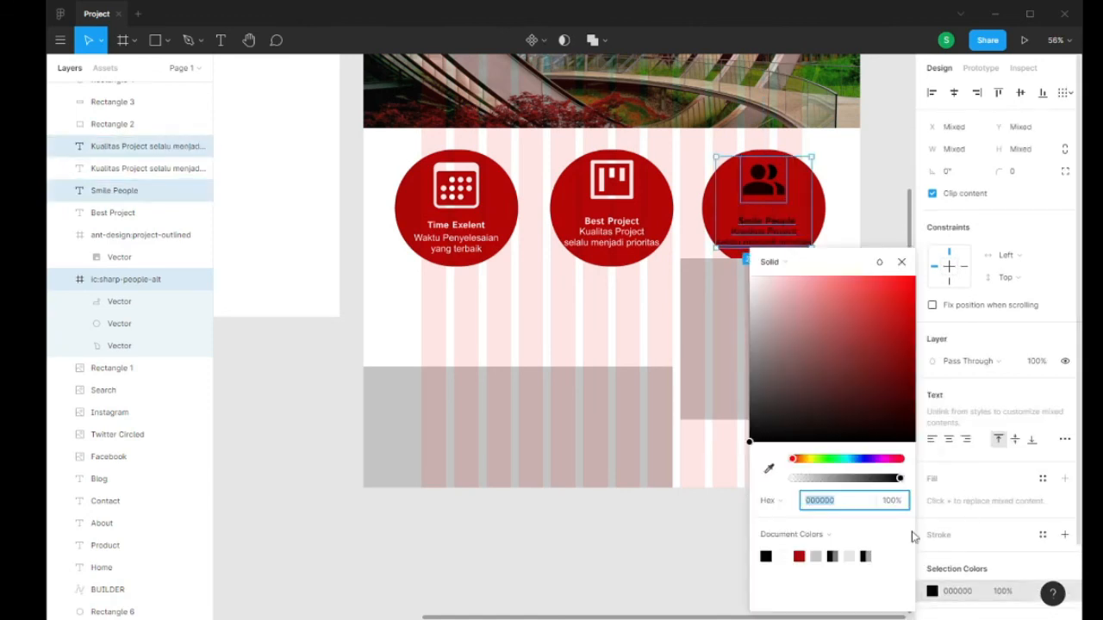
{"action": "type", "text": "ffffff"}
{"action": "key", "text": "Return"}
{"action": "left_click", "coordinate": [886, 202]}
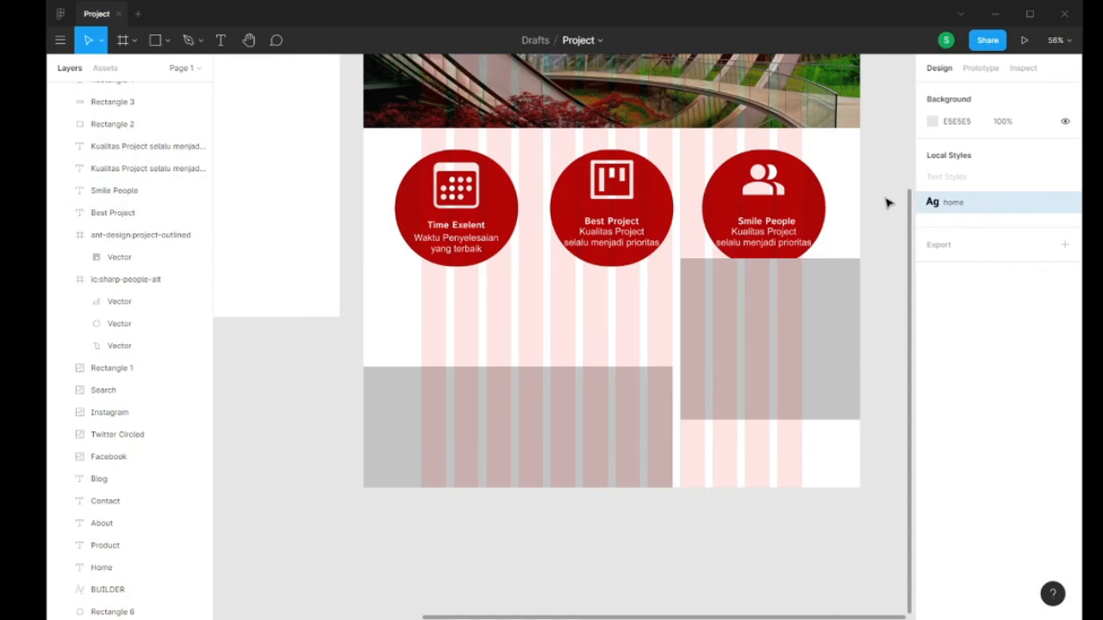
- Move the wider grey rectangle up beneath the circles and fill it with dark red AD0707 at 70% opacity
{"action": "left_click_drag", "start_coordinate": [517, 424], "coordinate": [472, 347]}
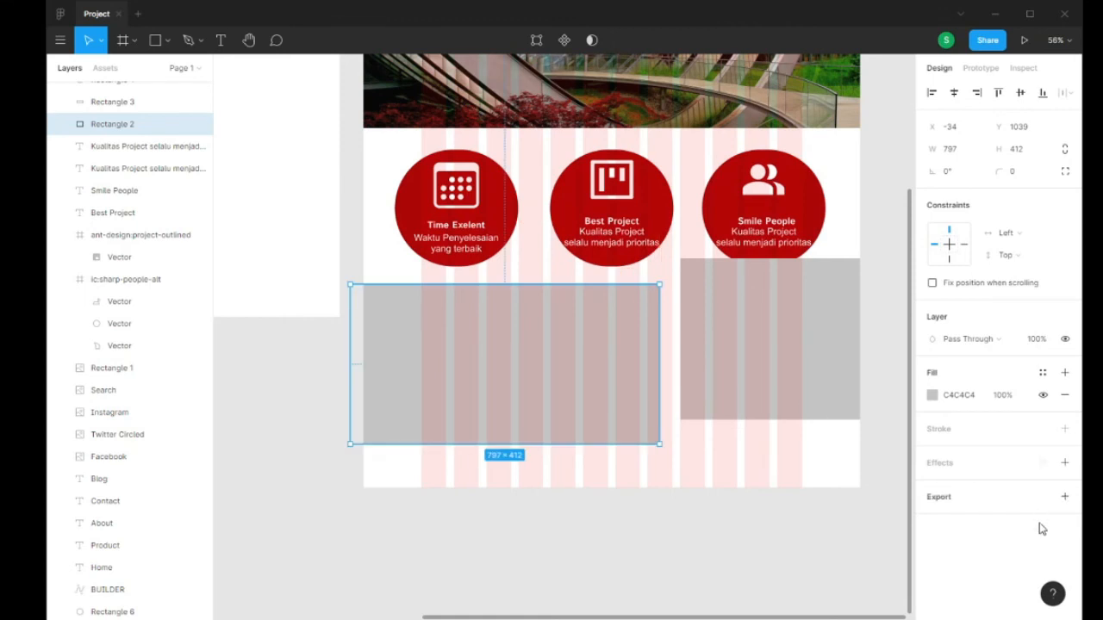
{"action": "left_click", "coordinate": [932, 394]}
{"action": "left_click", "coordinate": [800, 555]}
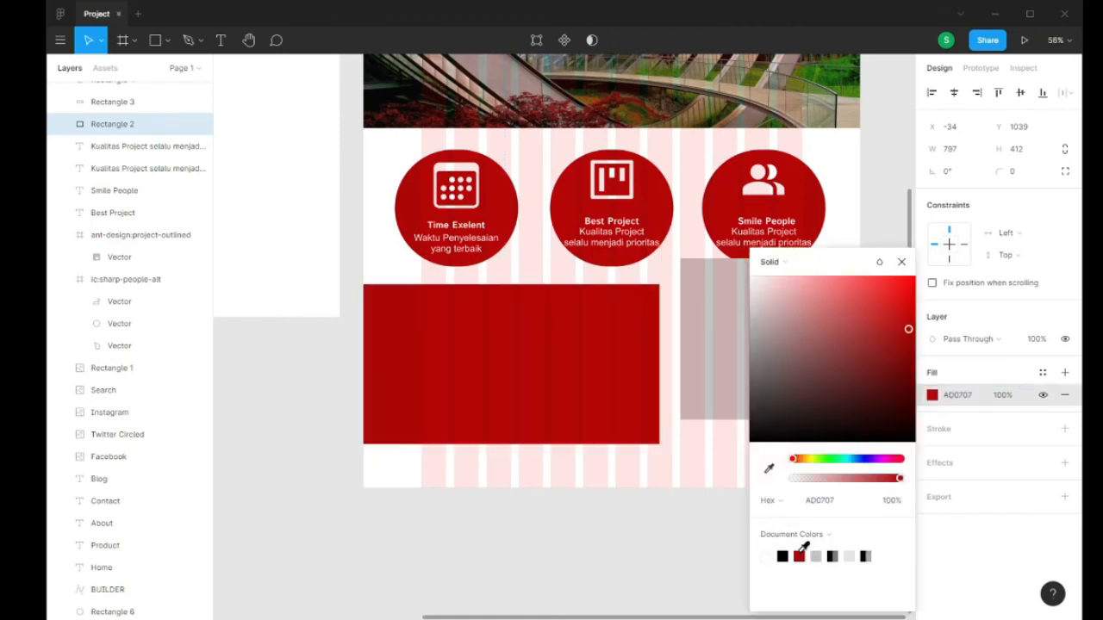
{"action": "left_click", "coordinate": [1005, 395]}
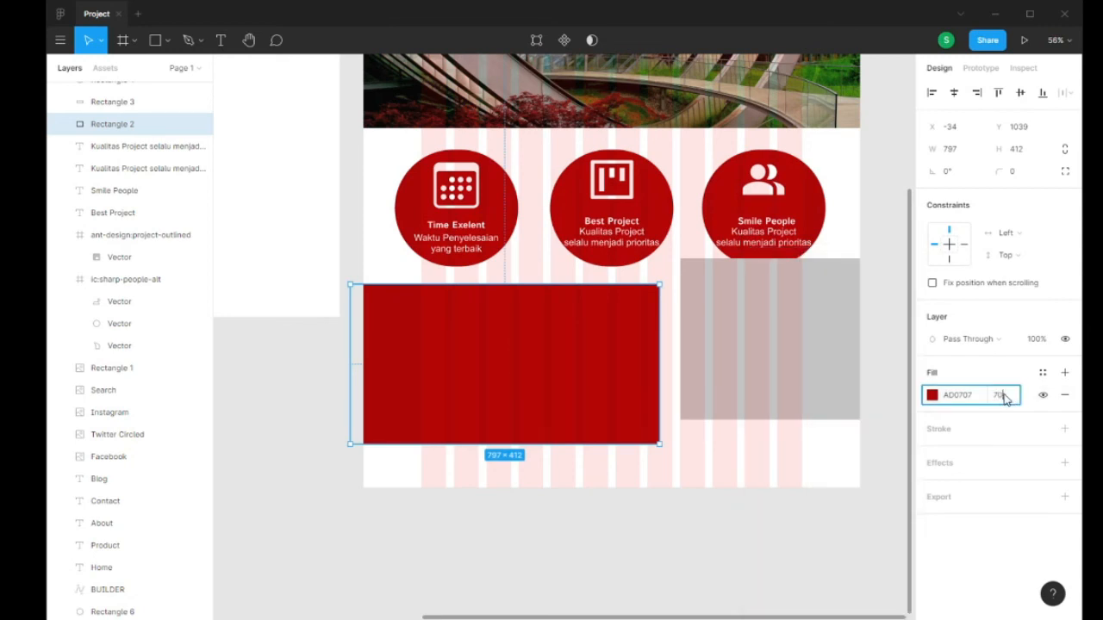
{"action": "type", "text": "70"}
{"action": "key", "text": "Return"}
- Move the smaller grey rectangle down level with the red one and shift it past the frame's right edge
{"action": "left_click", "coordinate": [776, 320]}
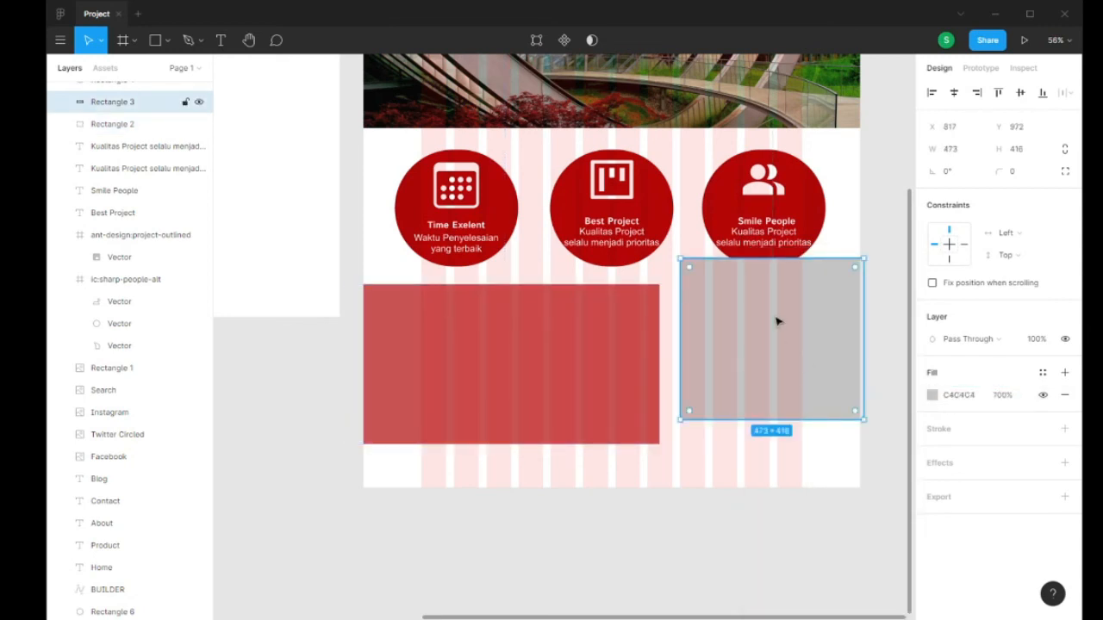
{"action": "left_click_drag", "start_coordinate": [776, 320], "coordinate": [766, 344]}
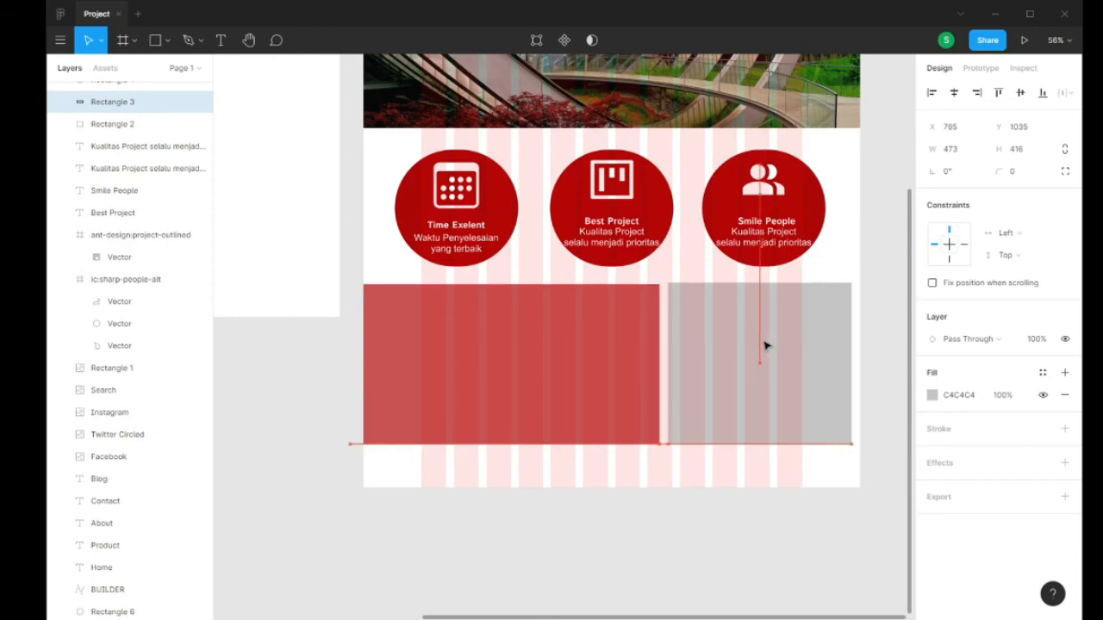
{"action": "left_click", "coordinate": [603, 418]}
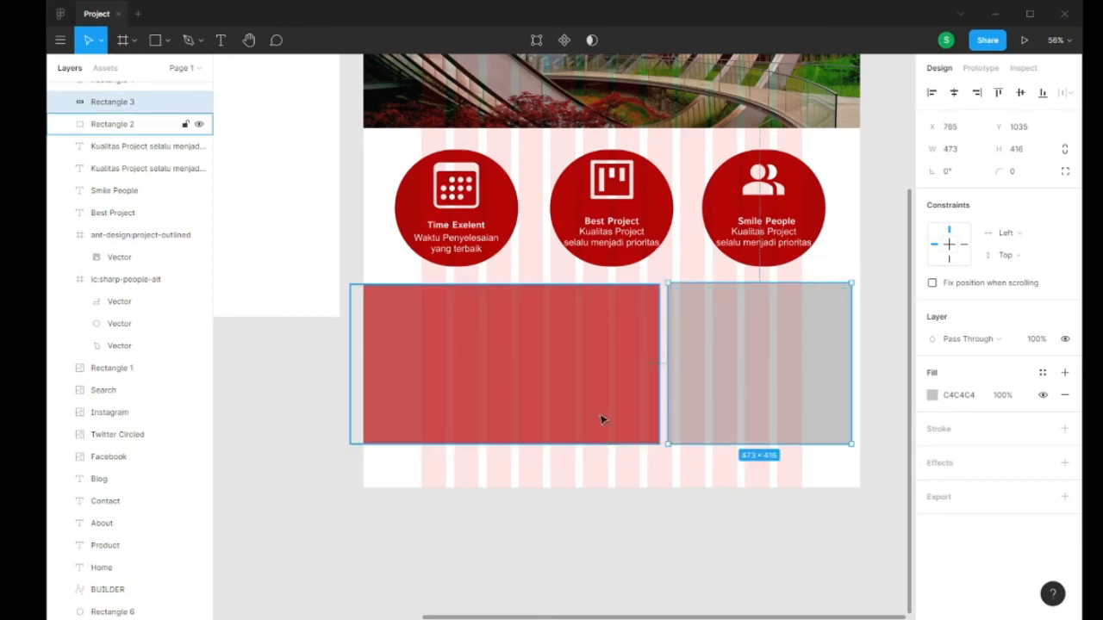
{"action": "mouse_move", "coordinate": [561, 447]}
{"action": "left_mouse_down"}
{"action": "mouse_move", "coordinate": [582, 379]}
{"action": "mouse_move", "coordinate": [575, 445]}
{"action": "left_mouse_up"}
{"action": "left_click", "coordinate": [716, 390]}
{"action": "left_click_drag", "start_coordinate": [716, 391], "coordinate": [771, 390]}
- Widen the red rectangle to about 1070 and extend the grey rectangle over it to about 609 wide
{"action": "left_click", "coordinate": [647, 377]}
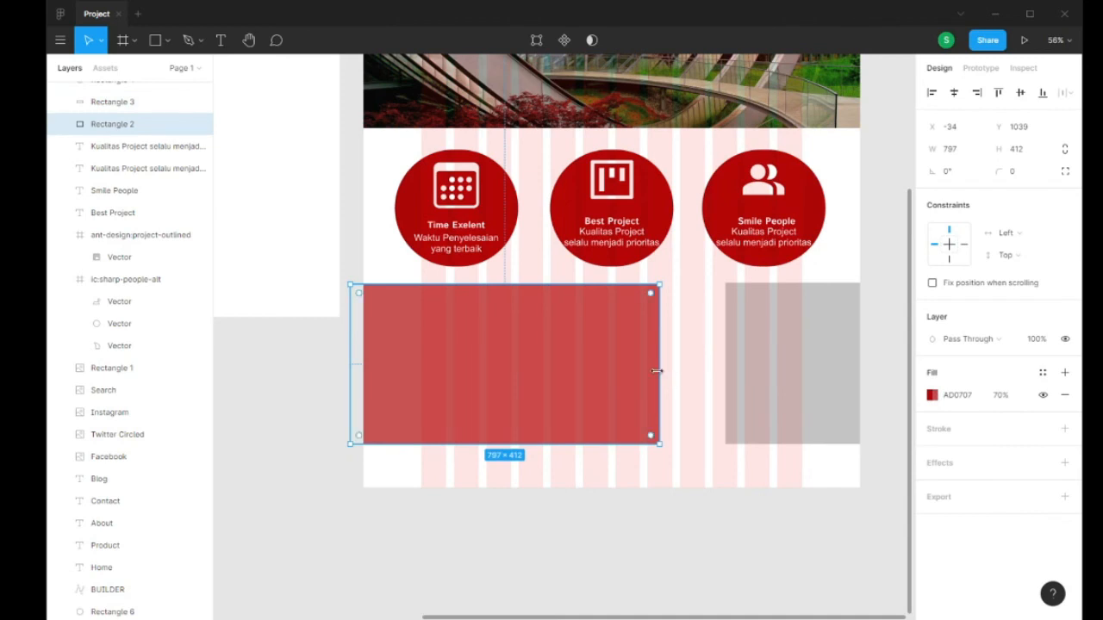
{"action": "left_click_drag", "start_coordinate": [660, 371], "coordinate": [676, 341]}
{"action": "left_click", "coordinate": [852, 365]}
- Fill the grey rectangle beside the red one with black 000000
{"action": "left_click", "coordinate": [931, 395]}
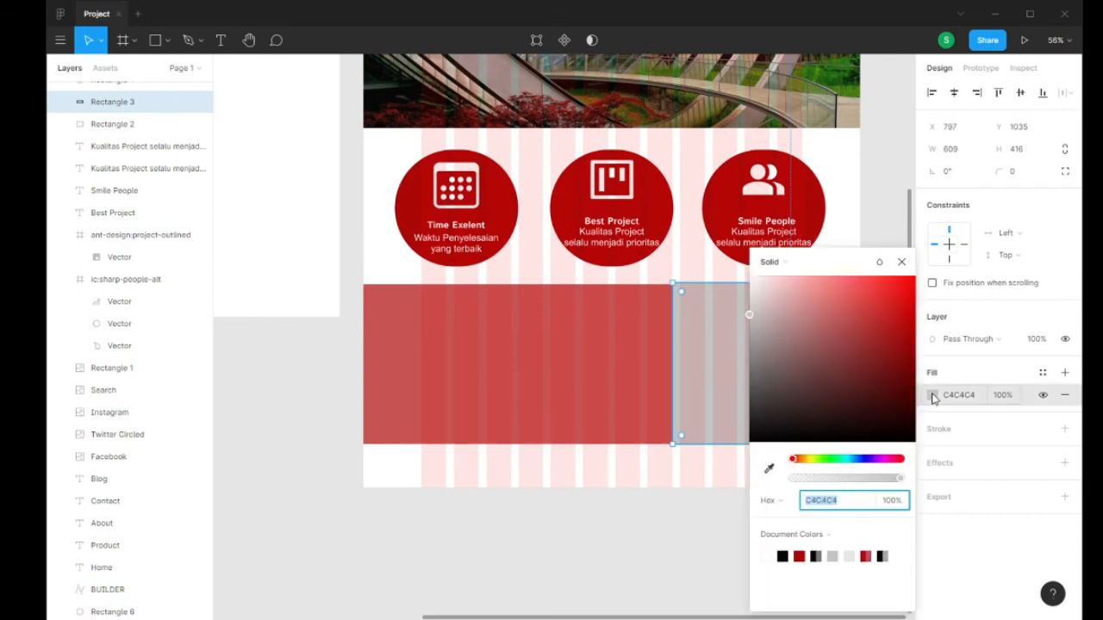
{"action": "left_click_drag", "start_coordinate": [779, 392], "coordinate": [745, 446]}
{"action": "left_click", "coordinate": [1001, 395]}
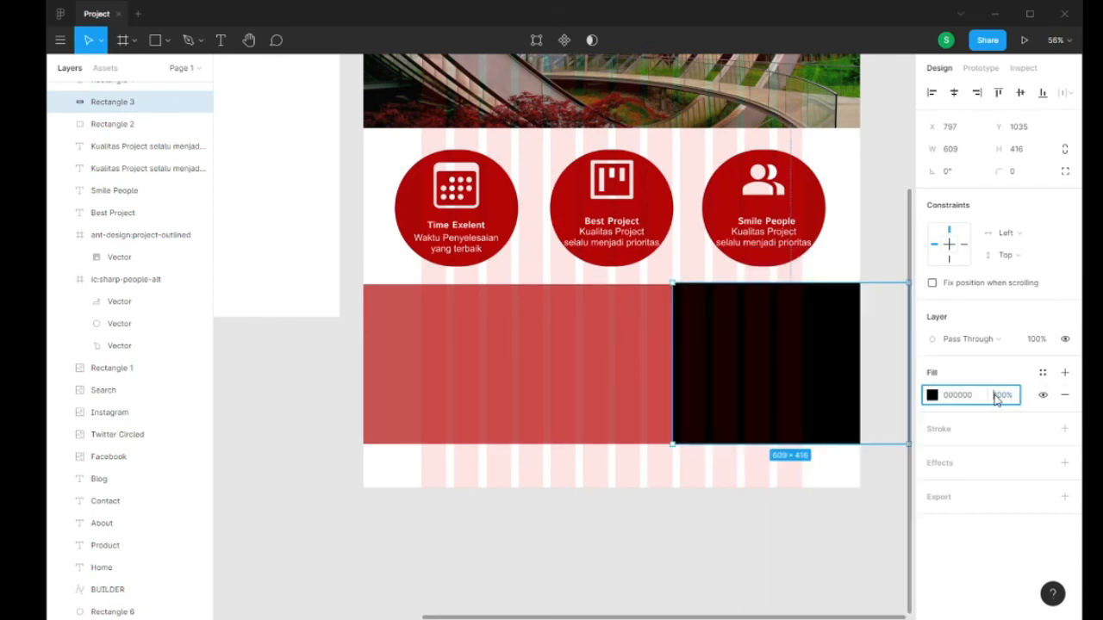
- Try deleting the black rectangle, and undo the deletion
{"action": "left_click", "coordinate": [799, 362]}
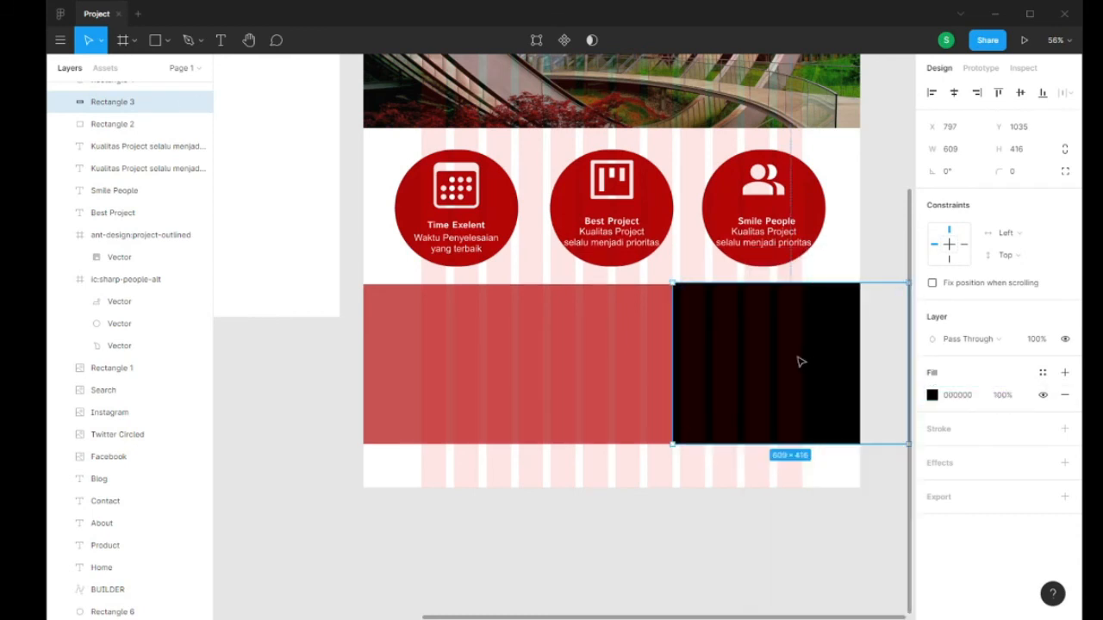
{"action": "key", "text": "Delete"}
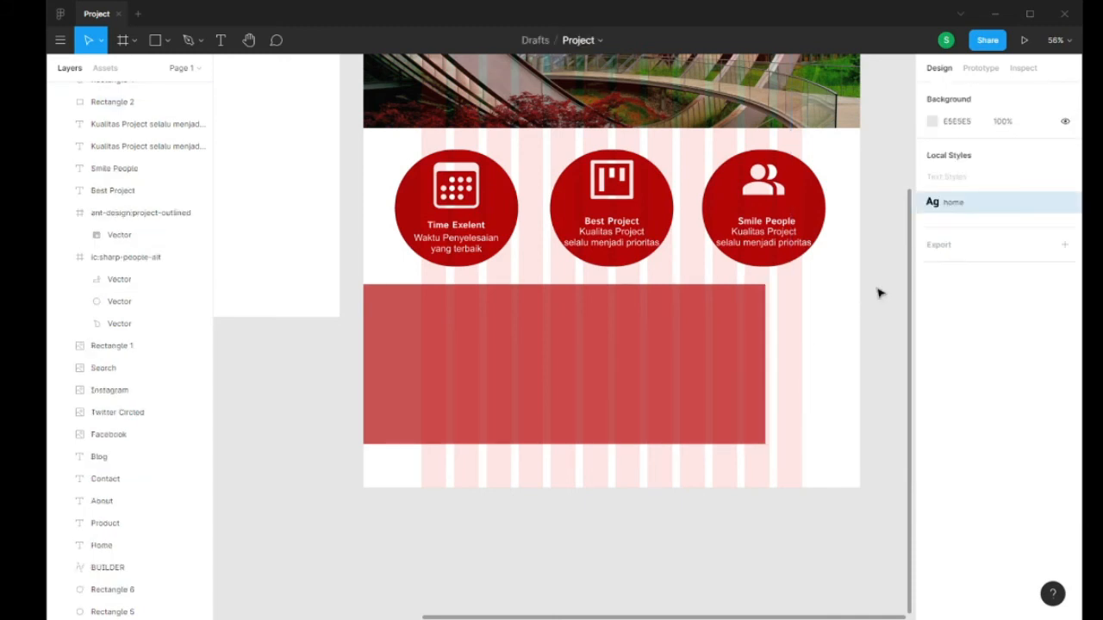
{"action": "left_click", "coordinate": [734, 321]}
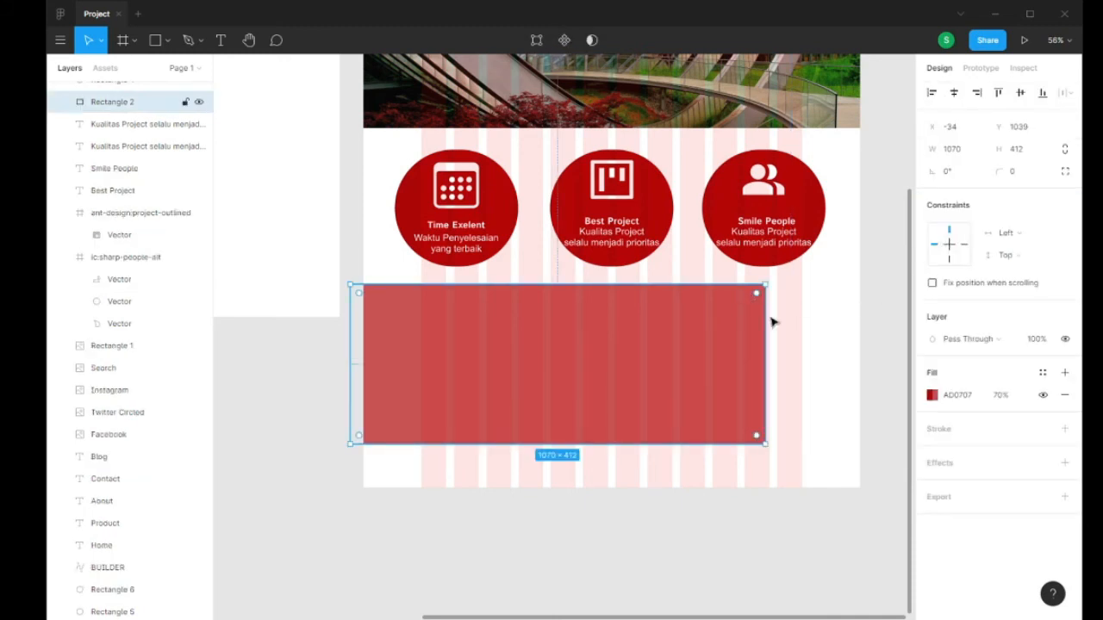
{"action": "left_click", "coordinate": [883, 312]}
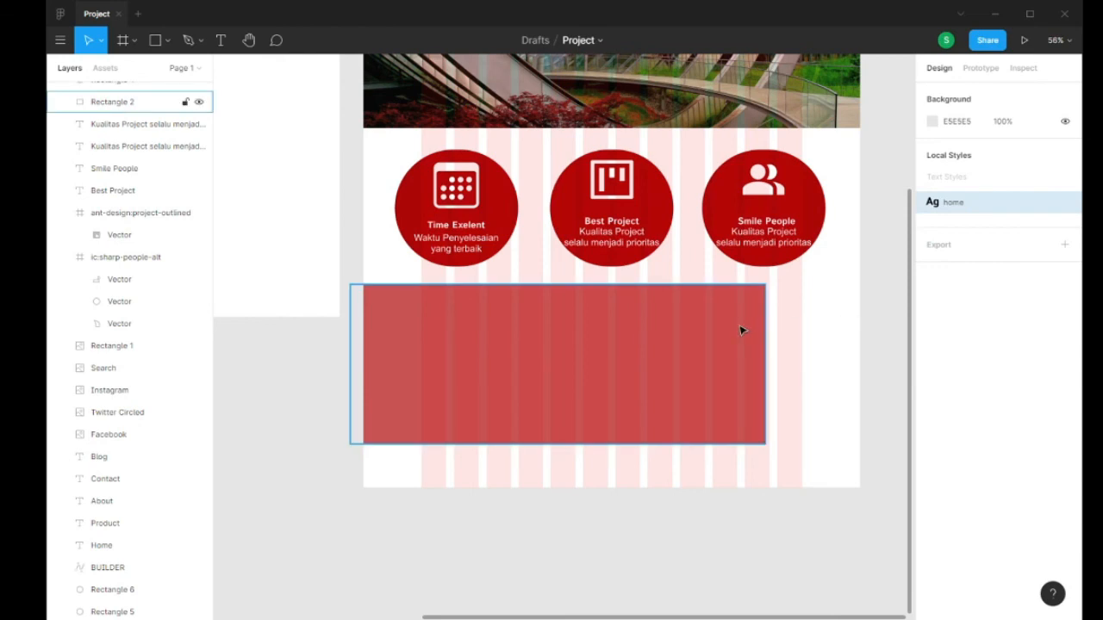
{"action": "key", "text": "ctrl+z"}
{"action": "key", "text": "ctrl+z"}
{"action": "key", "text": "ctrl+z"}
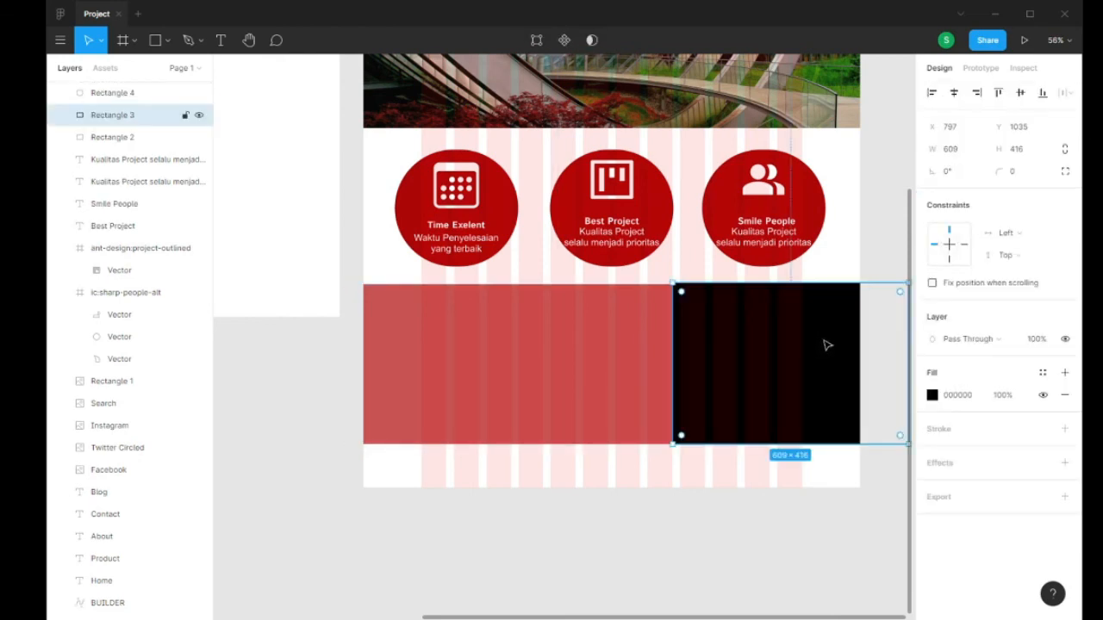
- Set the fill of the black rectangle beside the red one to white FFFFFF
{"action": "left_click", "coordinate": [931, 394]}
{"action": "left_click", "coordinate": [749, 275]}
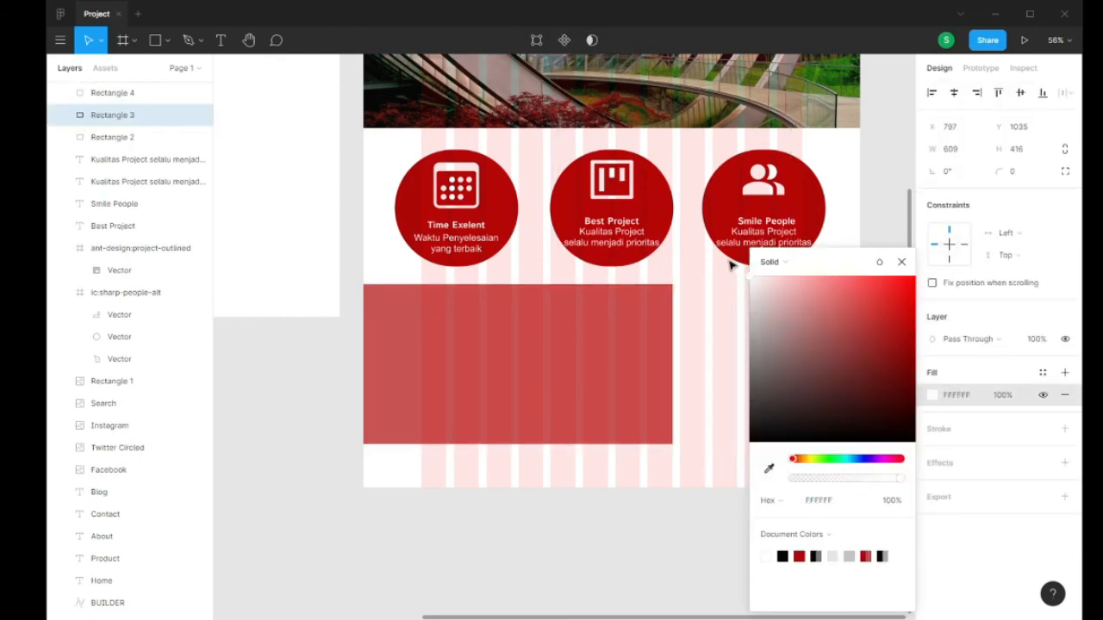
- Move the white rectangle beside the red one to X 785 and set its fill opacity to 50%
{"action": "left_click", "coordinate": [990, 387]}
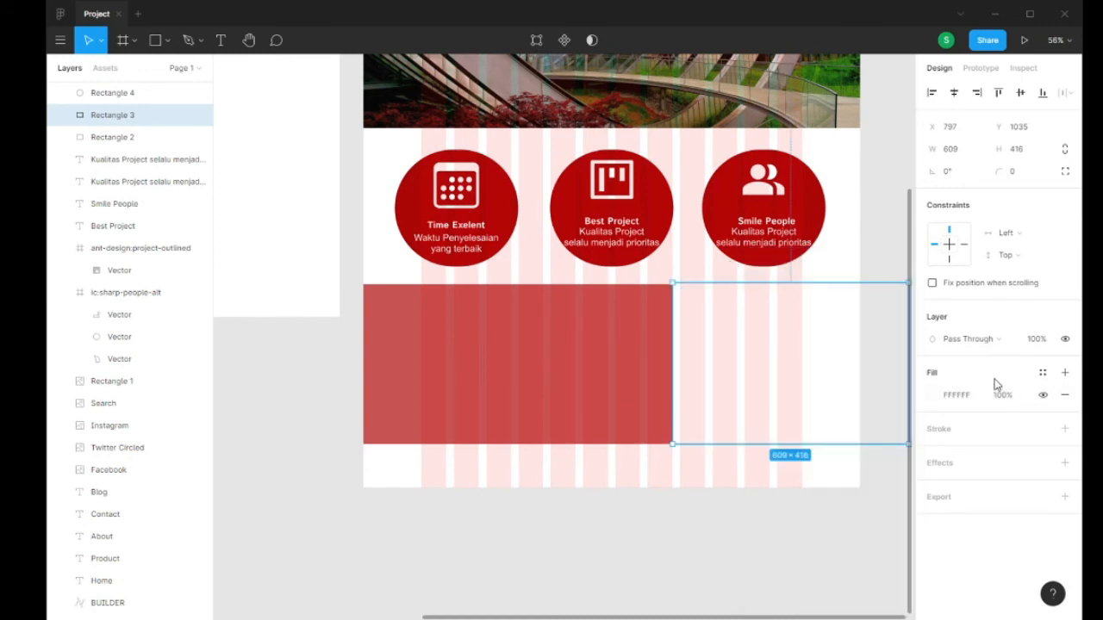
{"action": "left_click", "coordinate": [609, 320]}
{"action": "left_click_drag", "start_coordinate": [802, 333], "coordinate": [846, 354]}
{"action": "left_click", "coordinate": [993, 398]}
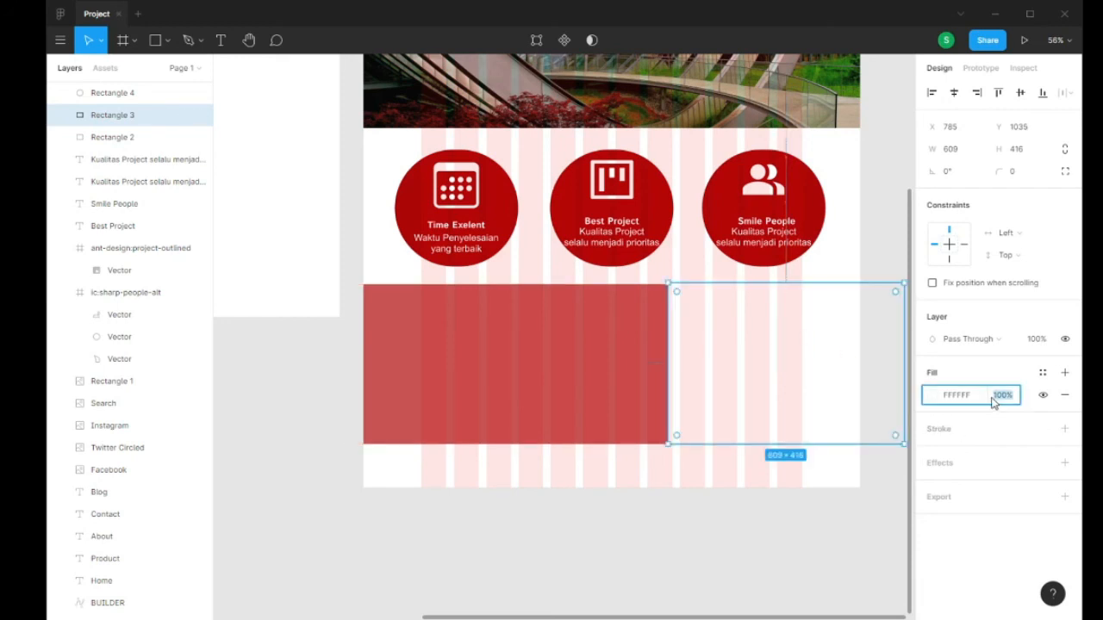
{"action": "type", "text": "50"}
{"action": "key", "text": "Return"}
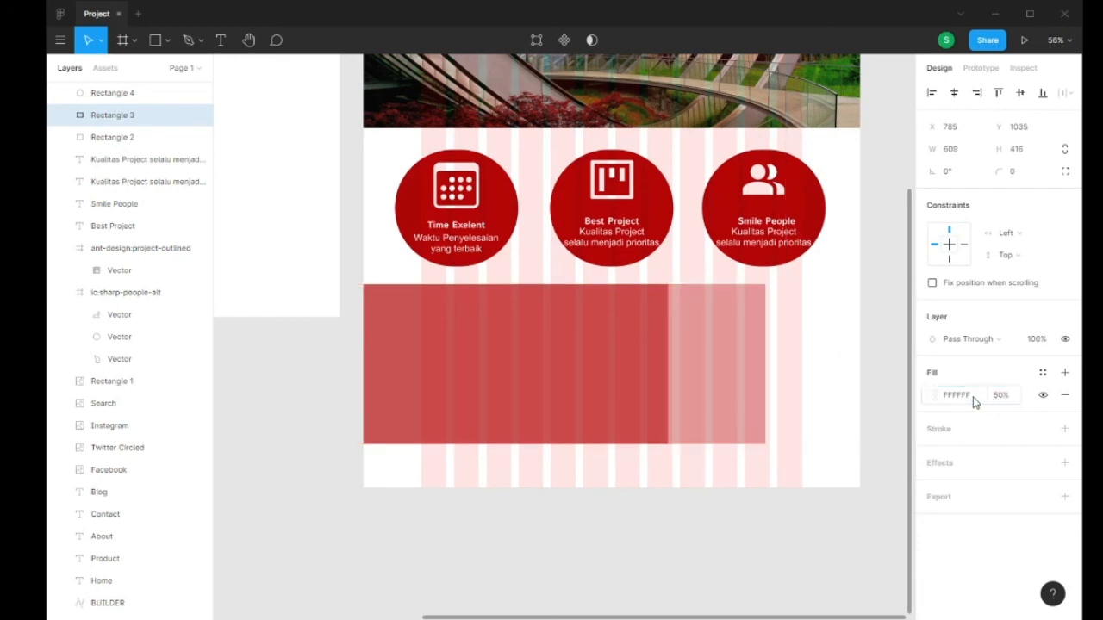
{"action": "left_click", "coordinate": [780, 543]}
{"action": "left_click", "coordinate": [816, 397]}
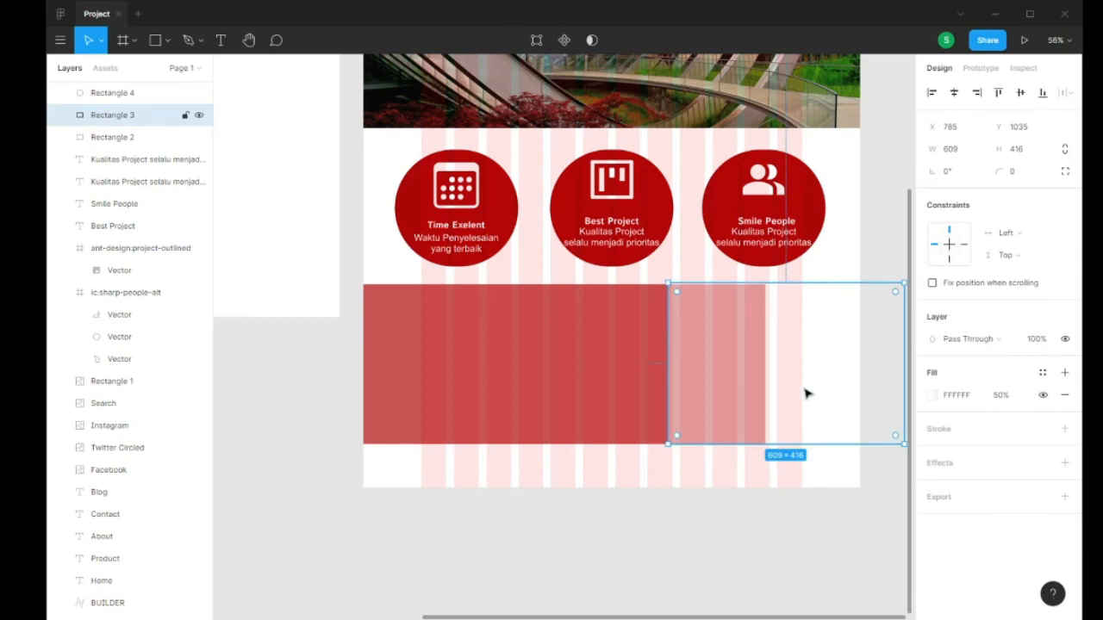
{"action": "left_click", "coordinate": [425, 352]}
{"action": "scroll", "coordinate": [551, 341], "scroll_direction": "down", "scroll_amount": 1}
{"action": "scroll", "coordinate": [552, 342], "scroll_direction": "down", "scroll_amount": 5}
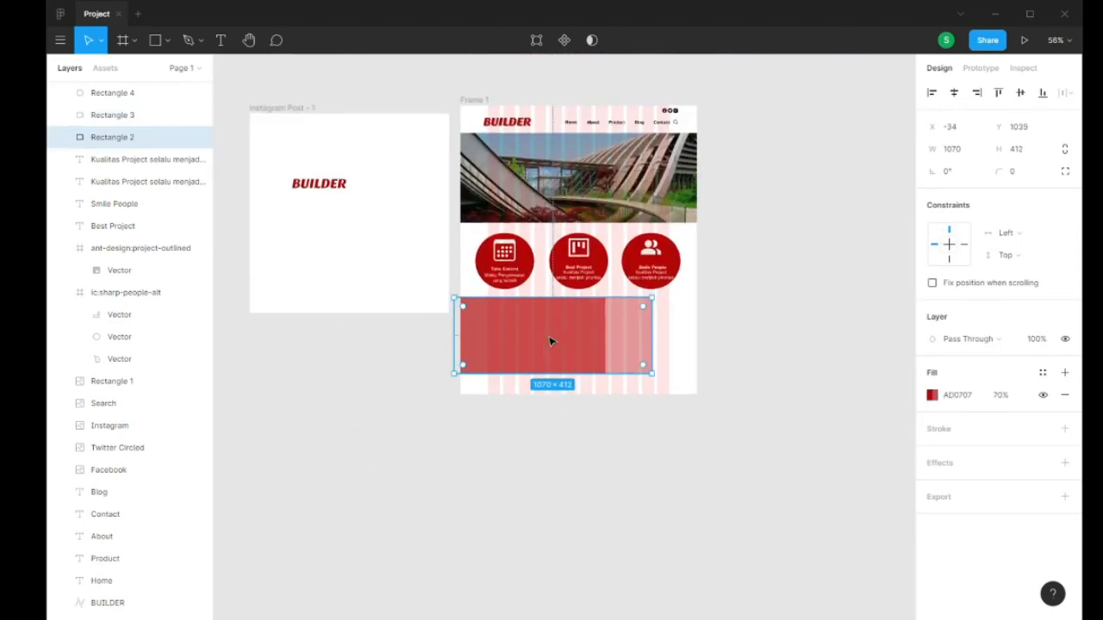
{"action": "scroll", "coordinate": [561, 337], "scroll_direction": "up", "scroll_amount": 2}
{"action": "scroll", "coordinate": [533, 341], "scroll_direction": "up", "scroll_amount": 2}
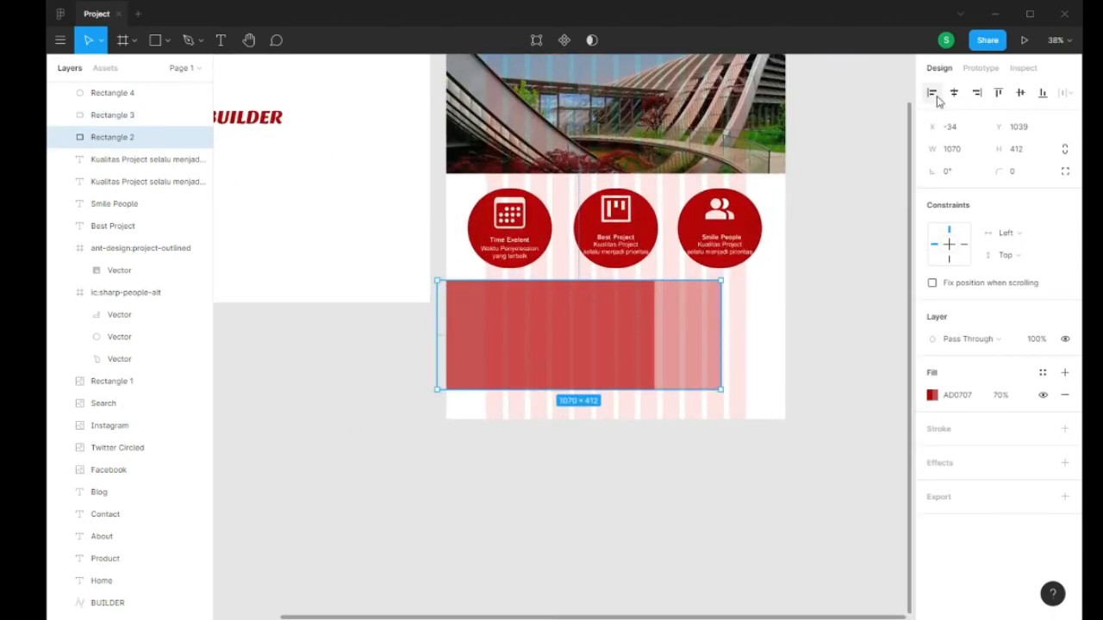
- Copy the project's share link with view access for anyone with the link, and close the sharing dialog
{"action": "left_click", "coordinate": [986, 38]}
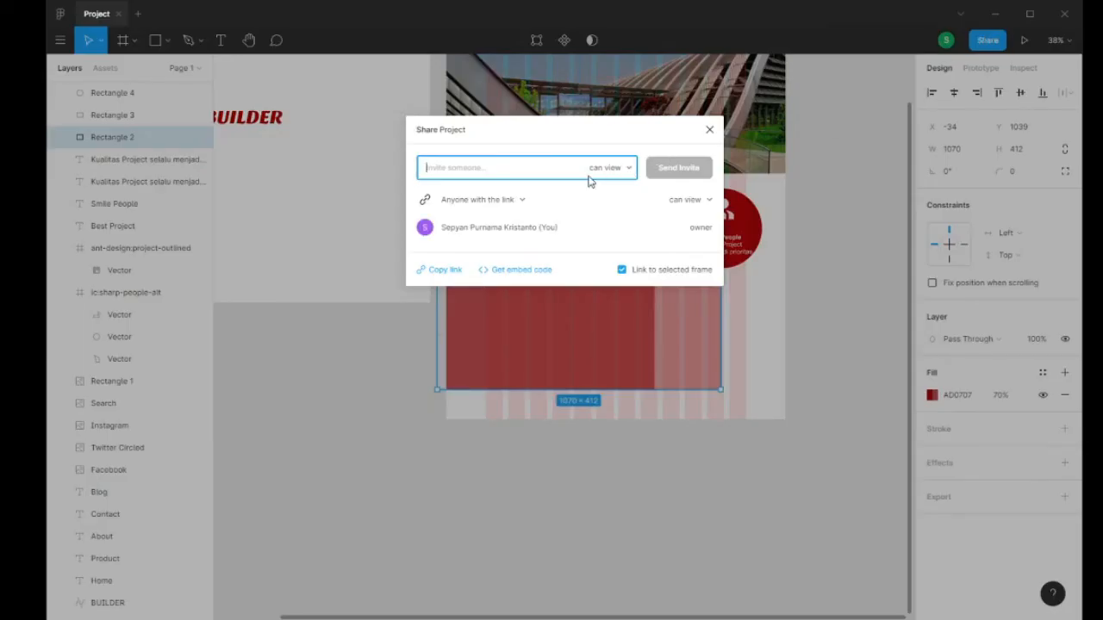
{"action": "left_click", "coordinate": [522, 205]}
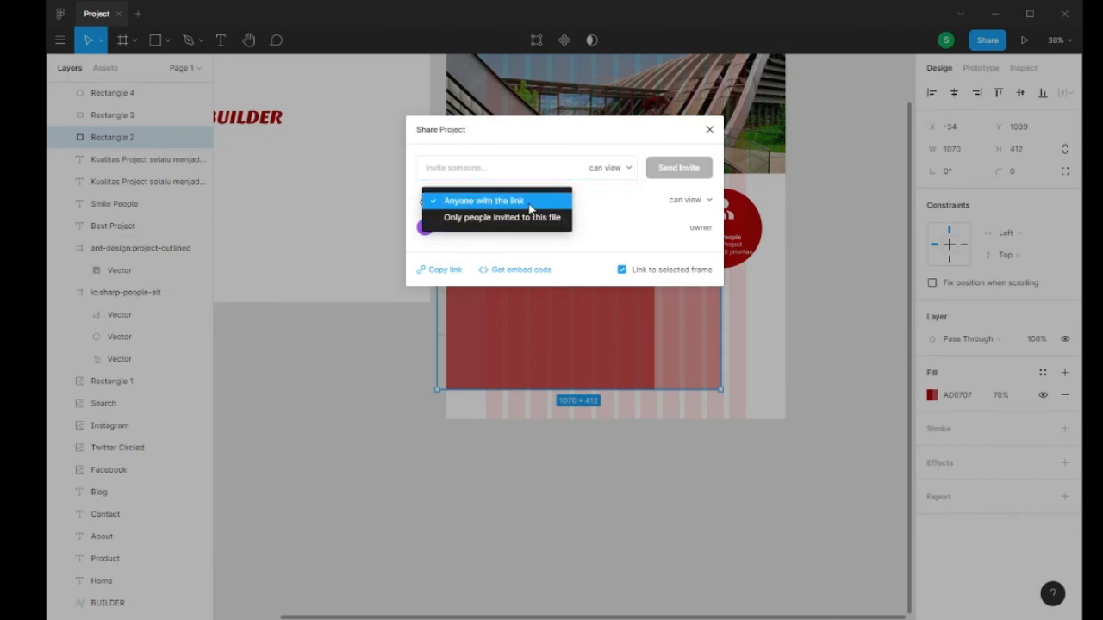
{"action": "left_click", "coordinate": [626, 205]}
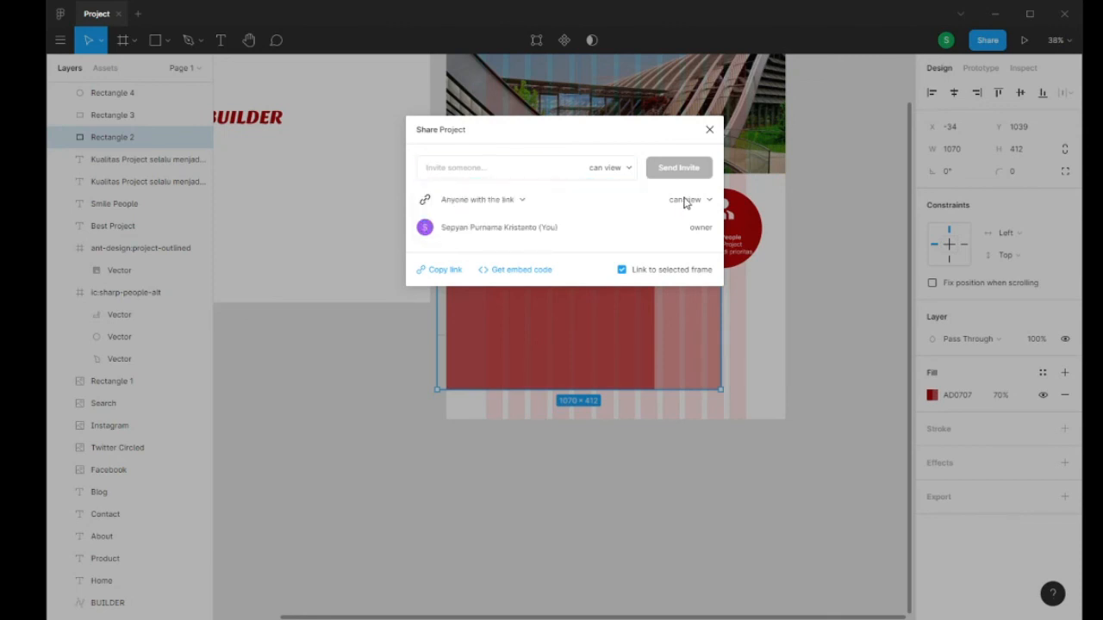
{"action": "left_click", "coordinate": [453, 273]}
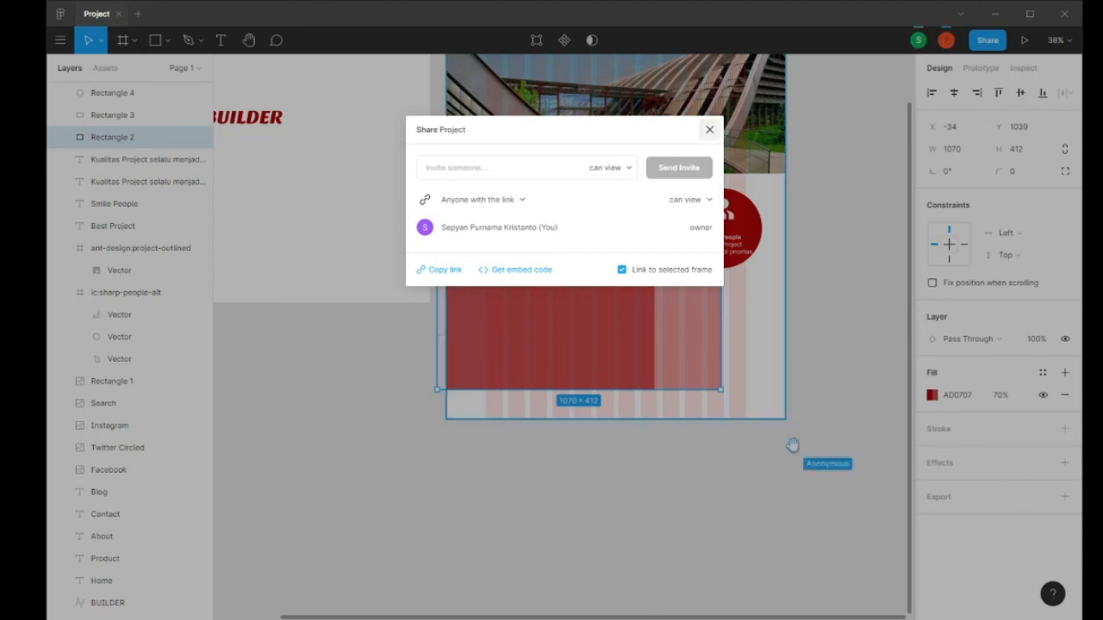
{"action": "left_click", "coordinate": [710, 130]}
- Delete the red rectangle and the semi-transparent white rectangle below the feature circles
{"action": "scroll", "coordinate": [652, 357], "scroll_direction": "up", "scroll_amount": 2}
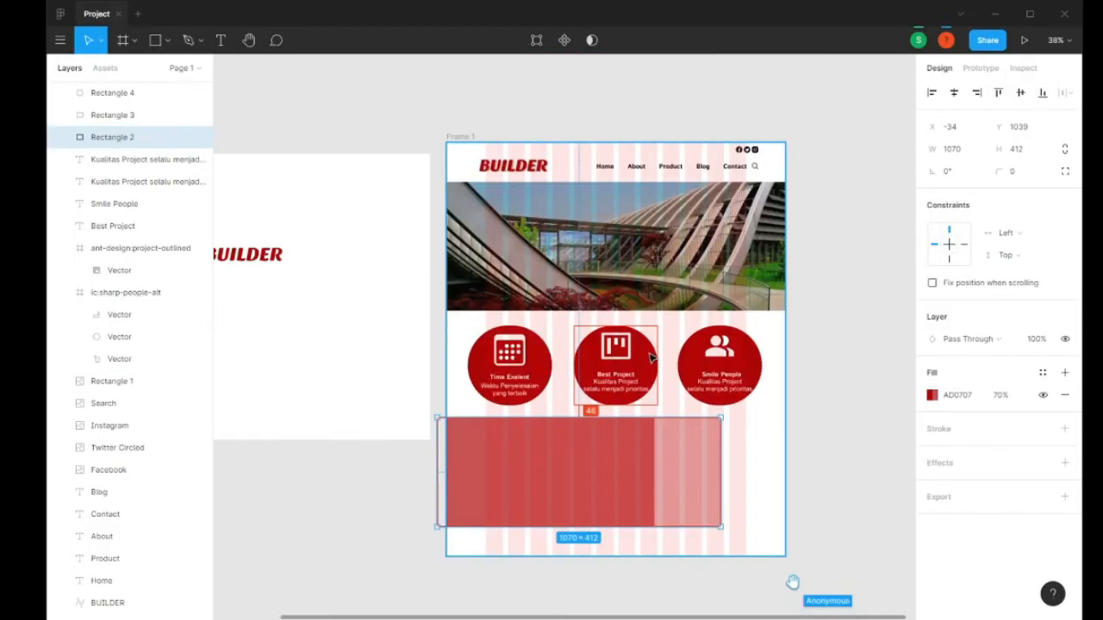
{"action": "scroll", "coordinate": [652, 356], "scroll_direction": "down", "scroll_amount": 2}
{"action": "scroll", "coordinate": [601, 315], "scroll_direction": "up", "scroll_amount": 2}
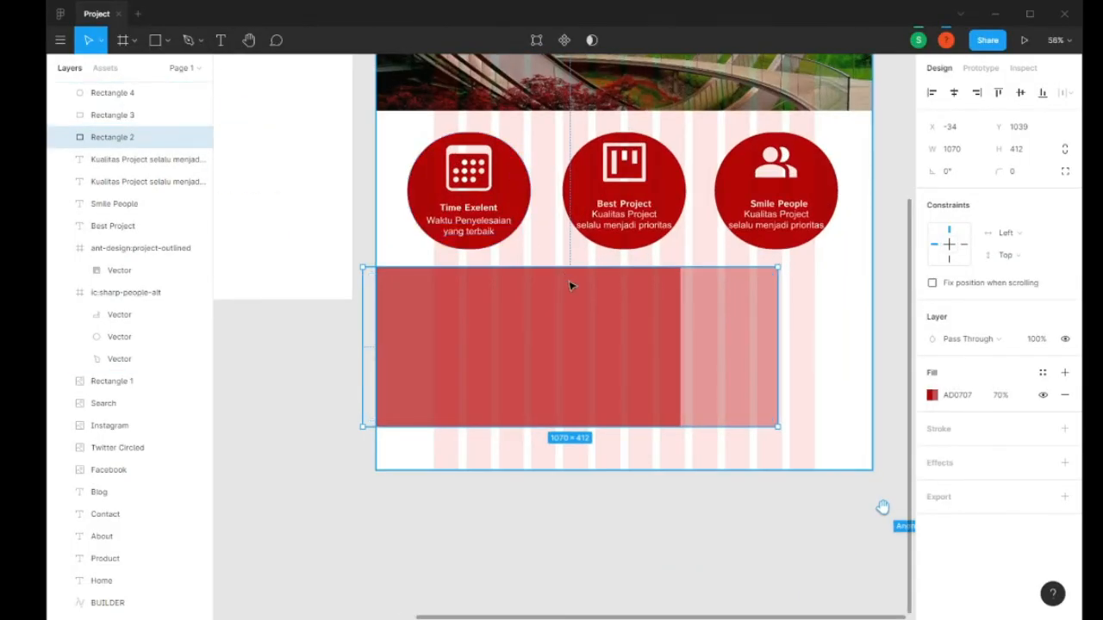
{"action": "key", "text": "Delete"}
{"action": "left_click", "coordinate": [724, 320]}
{"action": "key", "text": "Delete"}
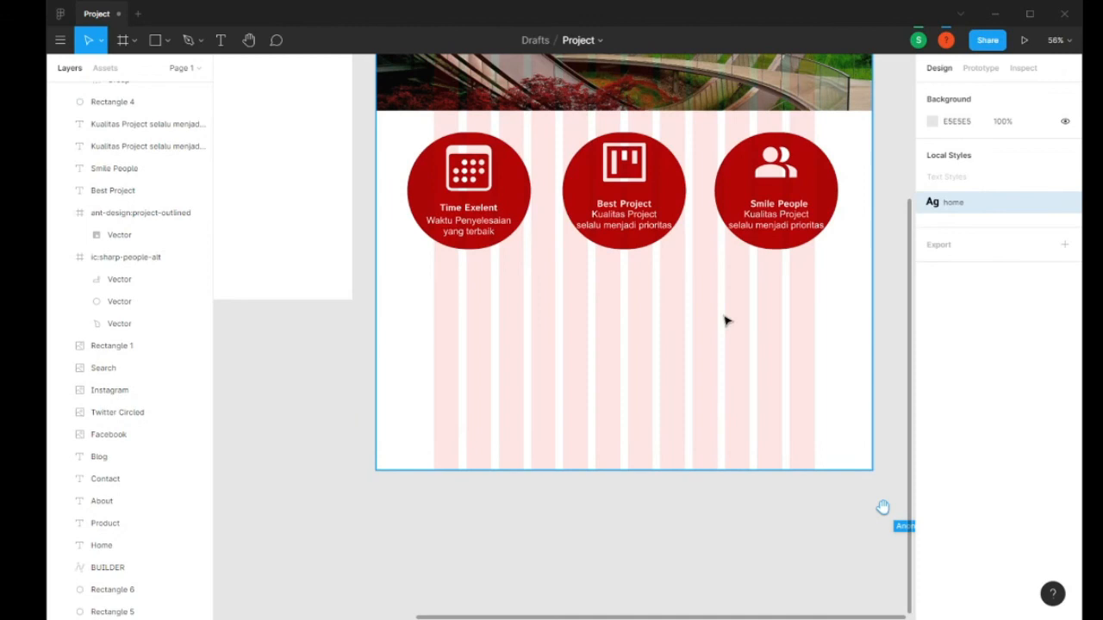
- Try shrinking the red circle behind Smile People to about 217 wide, and undo the resize
{"action": "left_click", "coordinate": [771, 168]}
{"action": "left_click", "coordinate": [834, 196]}
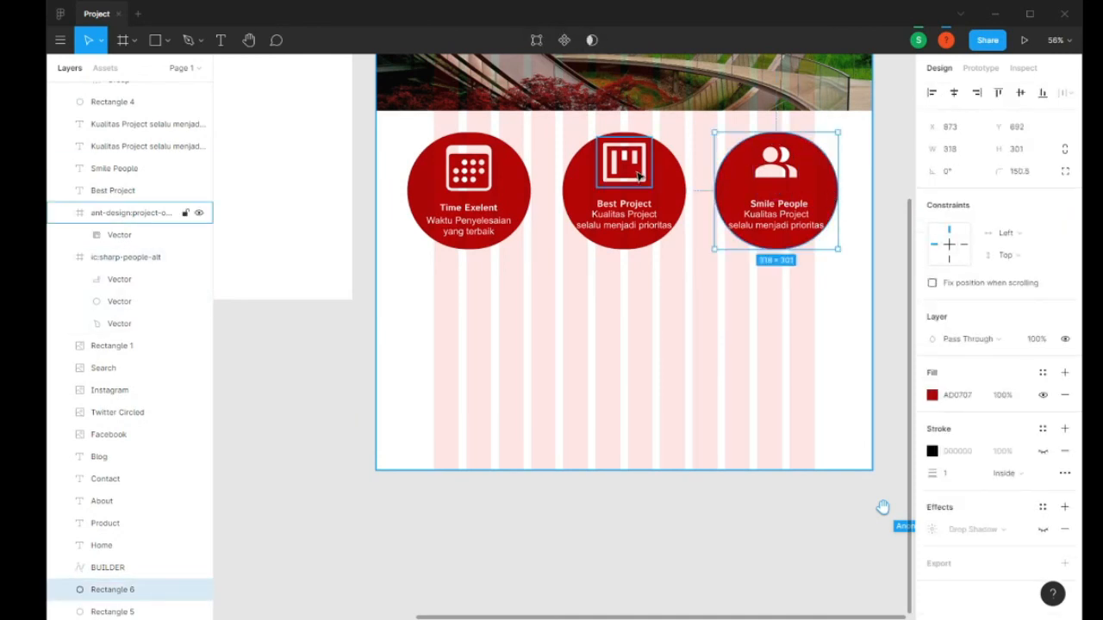
{"action": "left_click_drag", "start_coordinate": [838, 249], "coordinate": [797, 216]}
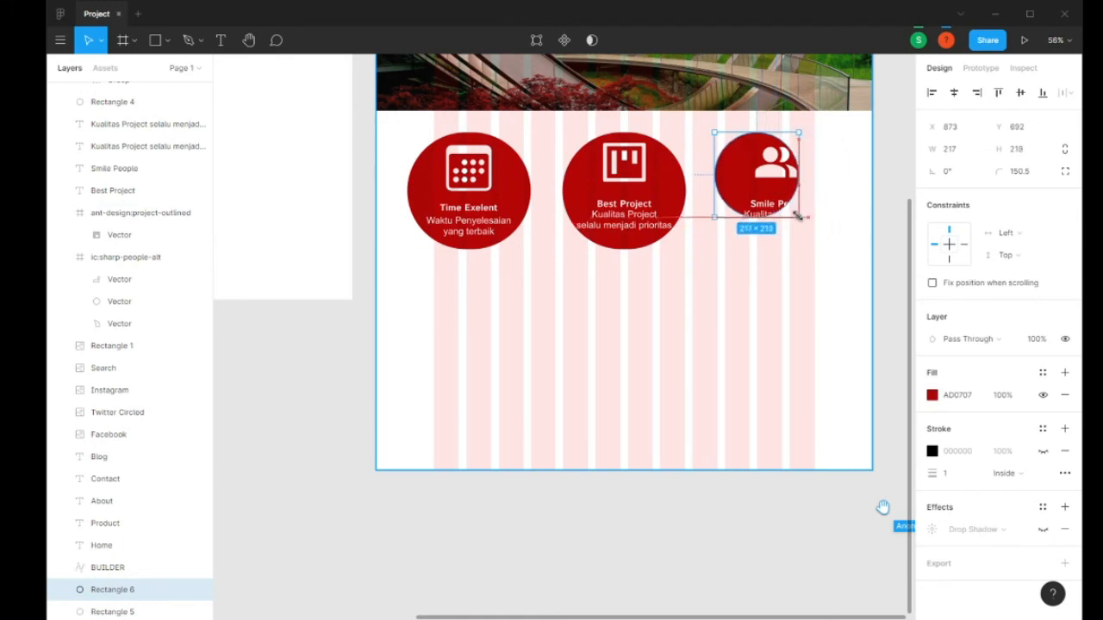
{"action": "key", "text": "ctrl+z"}
{"action": "left_click", "coordinate": [367, 148]}
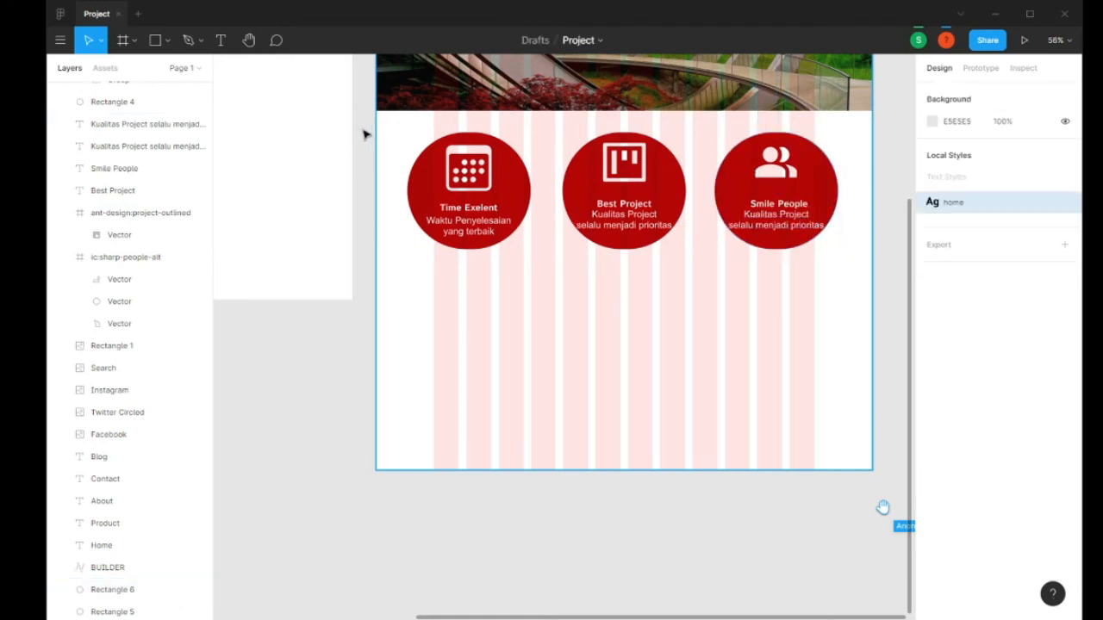
{"action": "left_click_drag", "start_coordinate": [365, 130], "coordinate": [499, 216]}
{"action": "key", "text": "ctrl+z"}
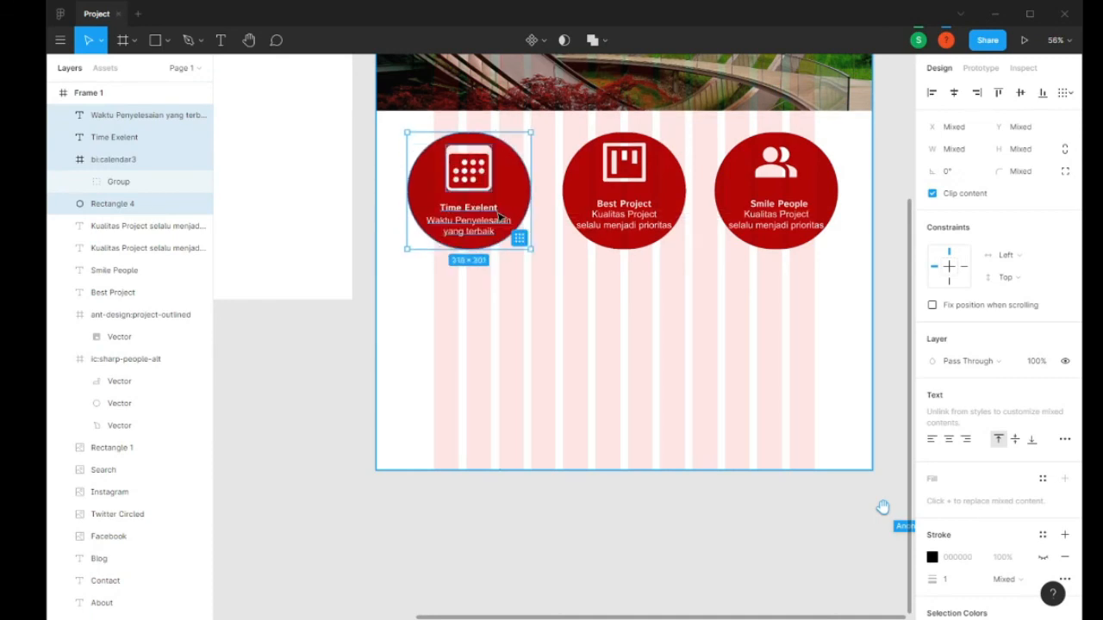
{"action": "left_click", "coordinate": [478, 224]}
{"action": "left_click", "coordinate": [427, 293]}
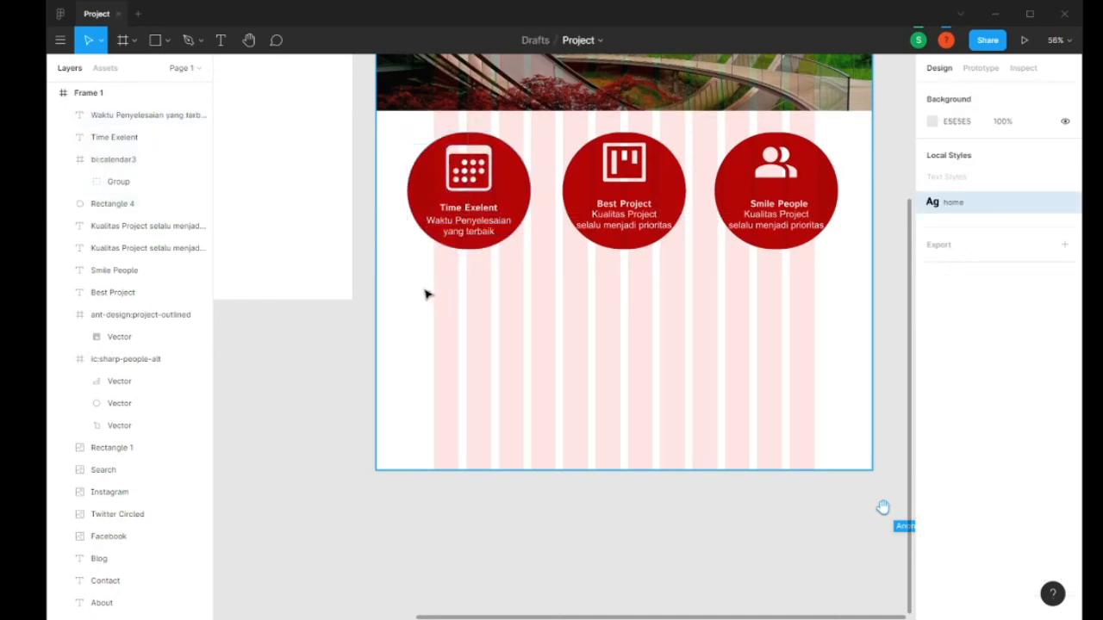
- Delete the description texts below the Time Exelent, Best Project and Smile People titles
{"action": "left_click", "coordinate": [470, 229]}
{"action": "key", "text": "Delete"}
{"action": "left_click", "coordinate": [623, 220]}
{"action": "key", "text": "Delete"}
{"action": "left_click", "coordinate": [776, 222]}
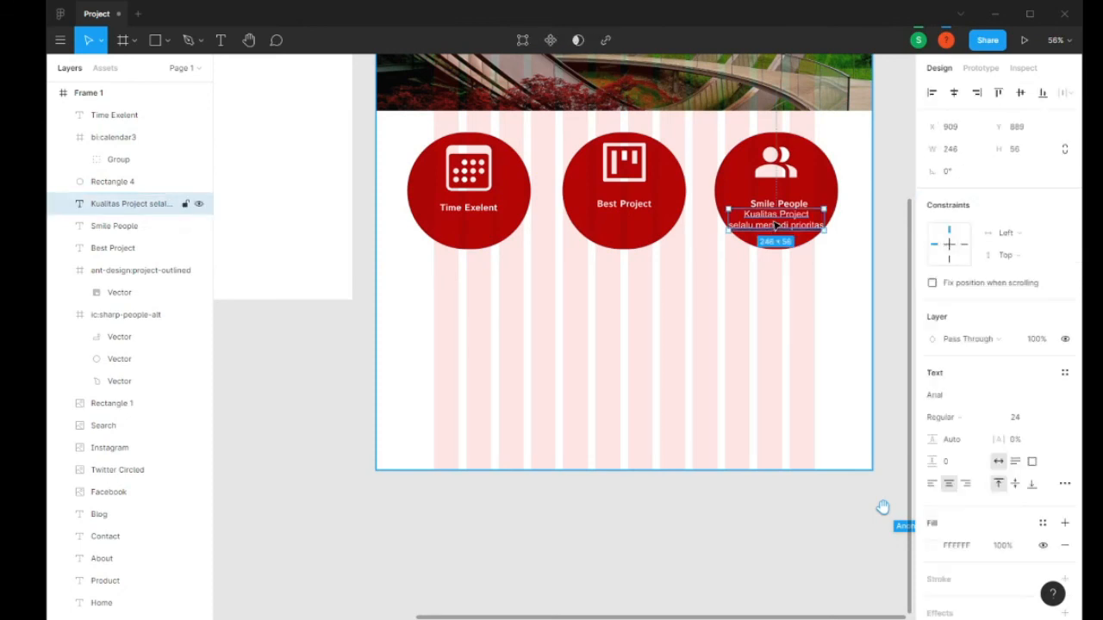
{"action": "key", "text": "Delete"}
- Shrink the red circle behind Smile People to about 232 × 230 and centre it around the icon and title
{"action": "left_click", "coordinate": [823, 217]}
{"action": "left_click_drag", "start_coordinate": [841, 252], "coordinate": [790, 211]}
{"action": "left_click_drag", "start_coordinate": [754, 171], "coordinate": [773, 175]}
{"action": "mouse_move", "coordinate": [814, 218]}
{"action": "left_mouse_down"}
{"action": "mouse_move", "coordinate": [825, 228]}
{"action": "mouse_move", "coordinate": [812, 202]}
{"action": "left_mouse_up"}
- Shrink the red circle behind Best Project to about 251 × 231
{"action": "left_click", "coordinate": [680, 222]}
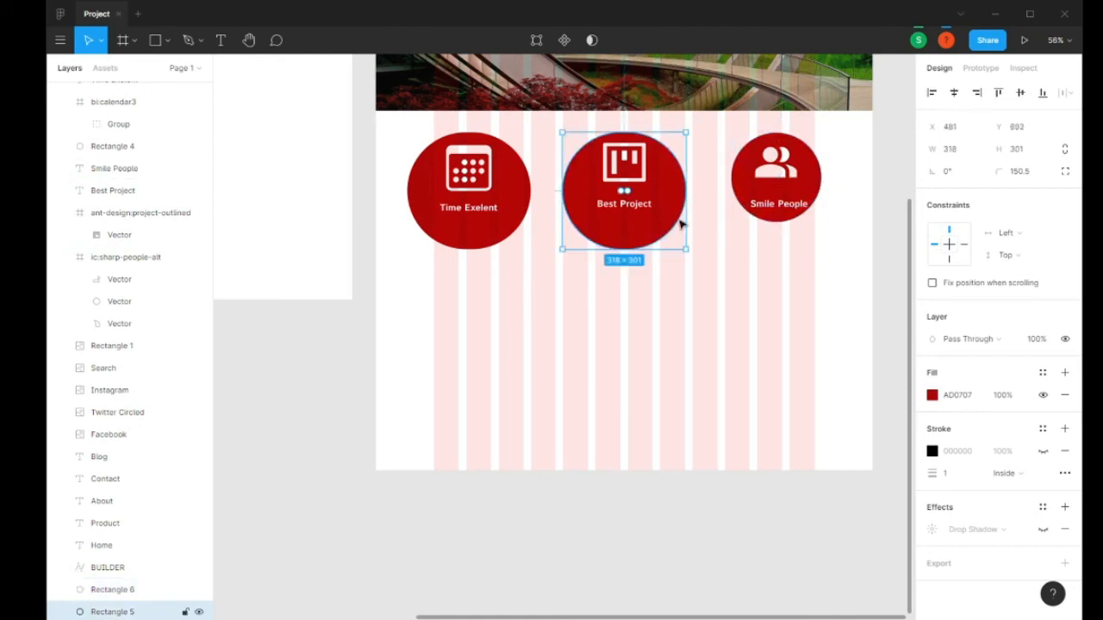
{"action": "left_click_drag", "start_coordinate": [683, 248], "coordinate": [659, 222]}
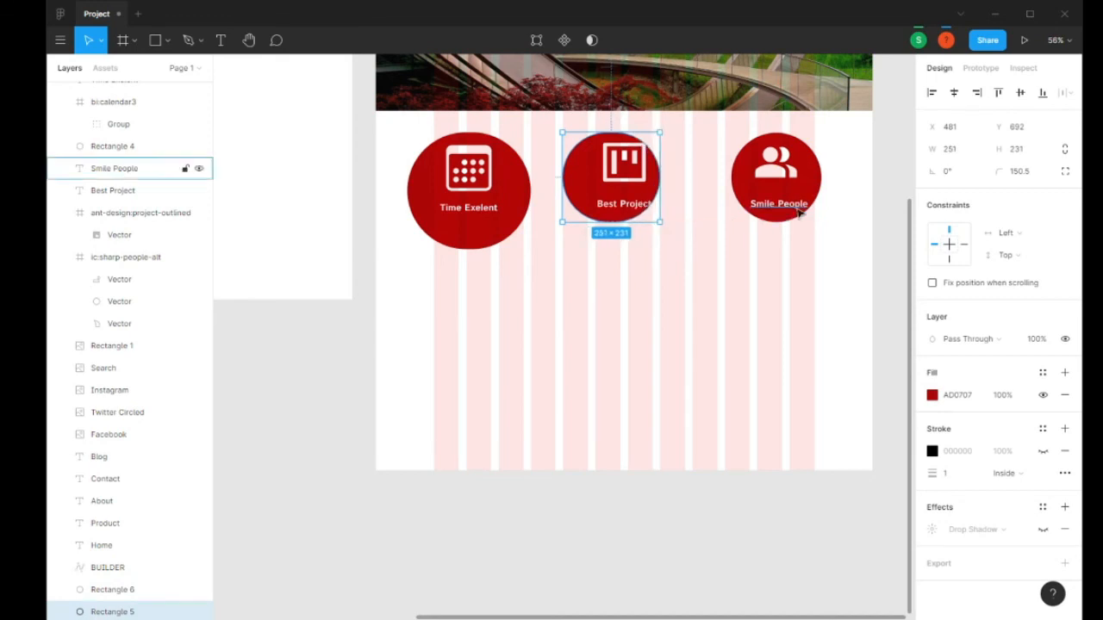
{"action": "left_click", "coordinate": [807, 191]}
{"action": "left_click", "coordinate": [837, 197]}
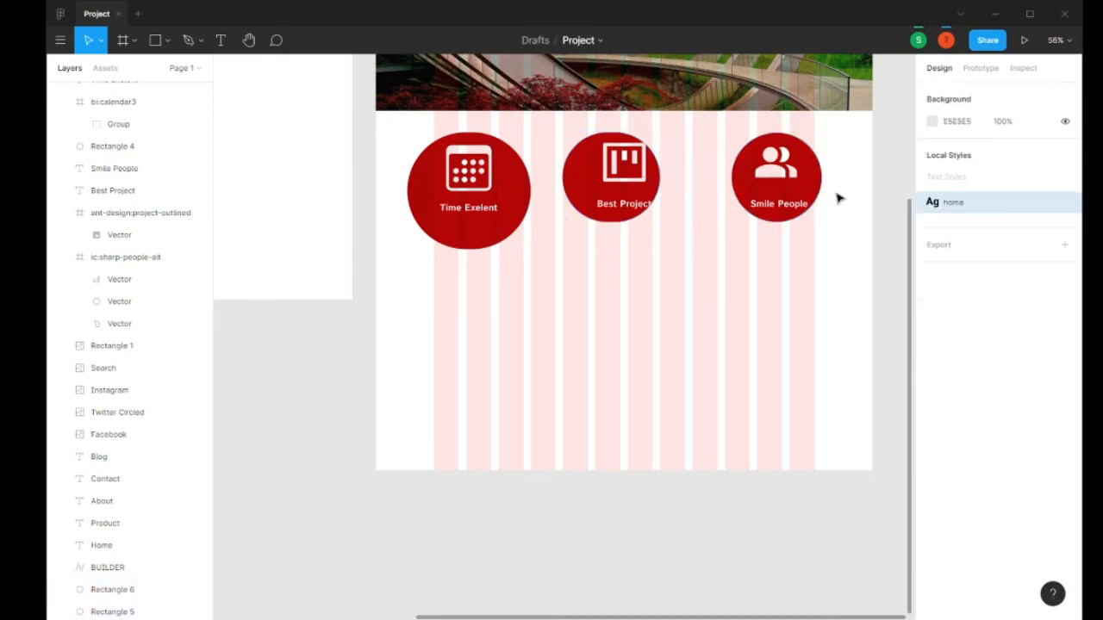
- Replace the Best Project circle with a copy of the Smile People circle, placed behind the icon and title at X 528, Y 692
{"action": "left_click", "coordinate": [786, 172]}
{"action": "left_click", "coordinate": [862, 182]}
{"action": "left_click", "coordinate": [815, 186]}
{"action": "scroll", "coordinate": [816, 185], "scroll_direction": "up", "scroll_amount": 4}
{"action": "scroll", "coordinate": [816, 185], "scroll_direction": "down", "scroll_amount": 1}
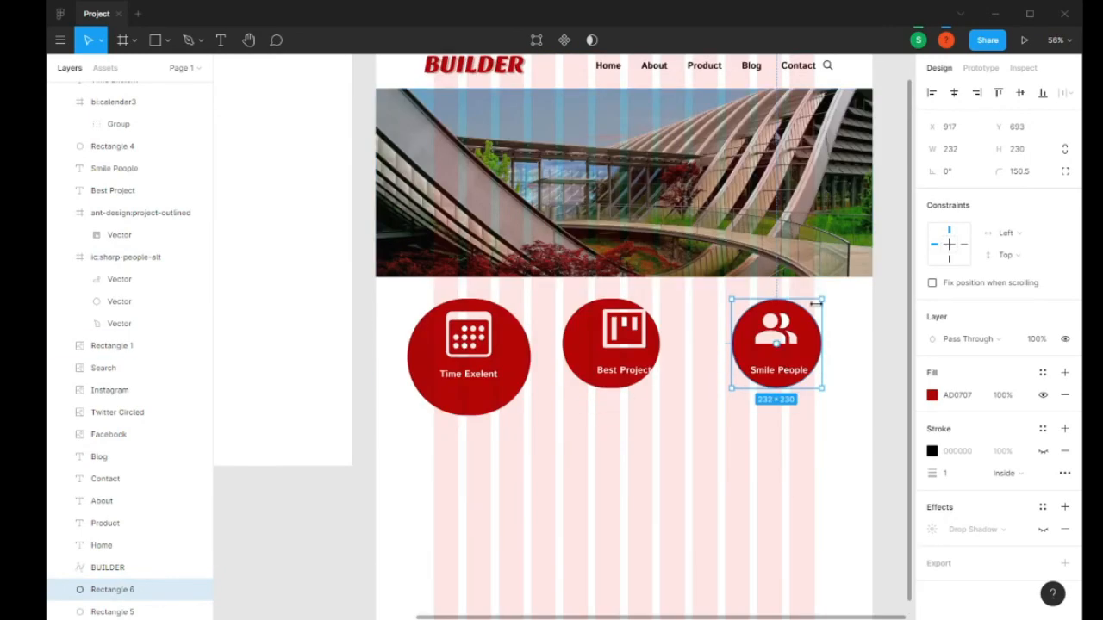
{"action": "scroll", "coordinate": [818, 244], "scroll_direction": "down", "scroll_amount": 3}
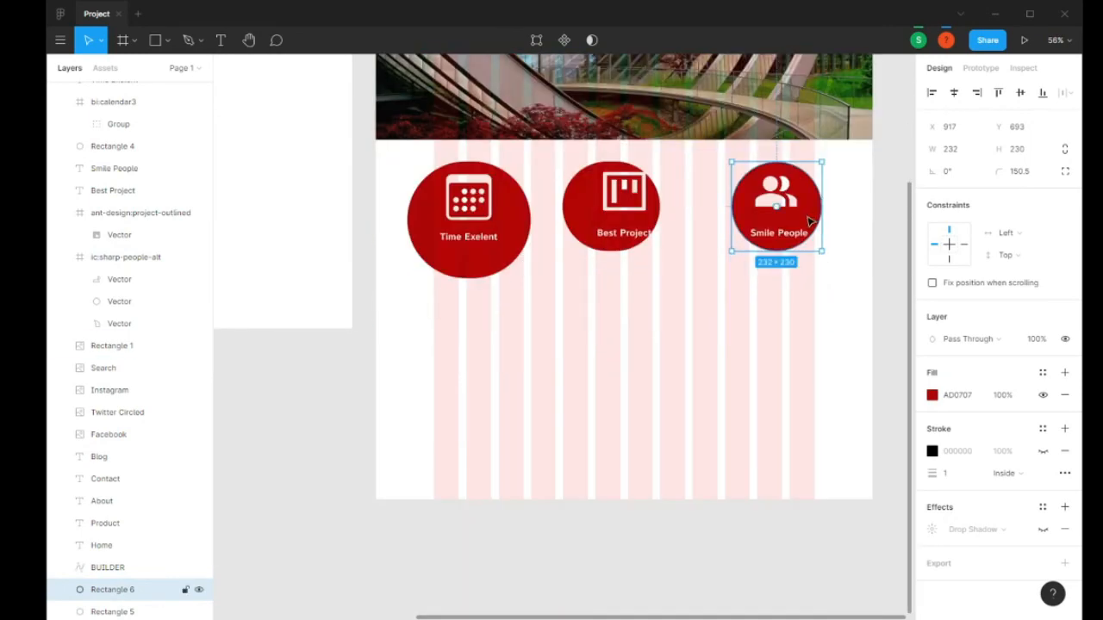
{"action": "left_click_drag", "start_coordinate": [787, 220], "coordinate": [682, 323]}
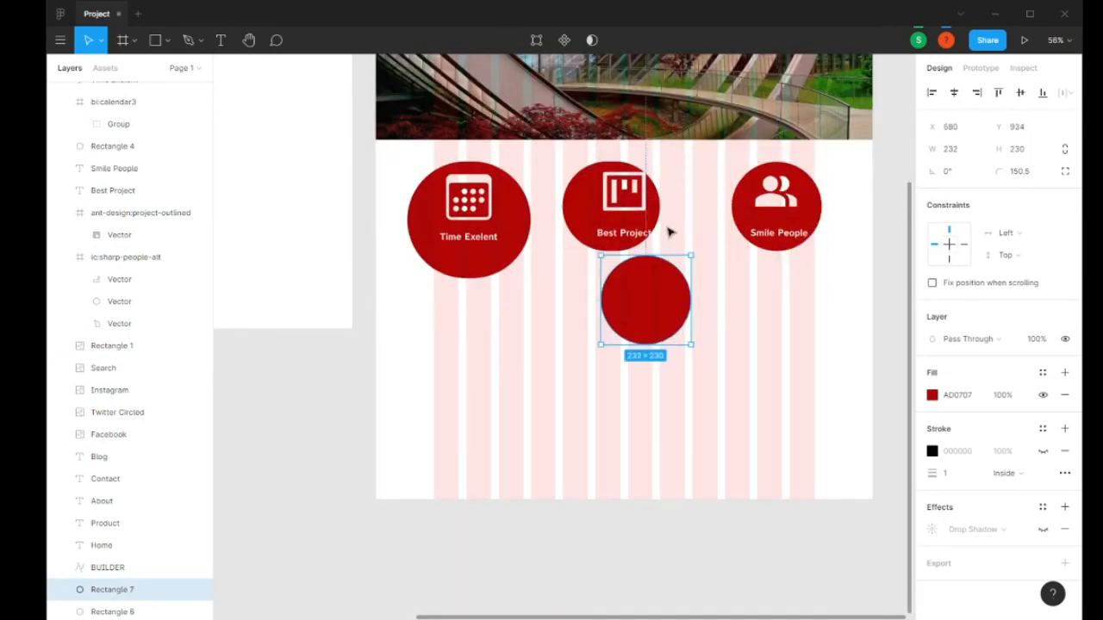
{"action": "left_click", "coordinate": [657, 218]}
{"action": "key", "text": "Delete"}
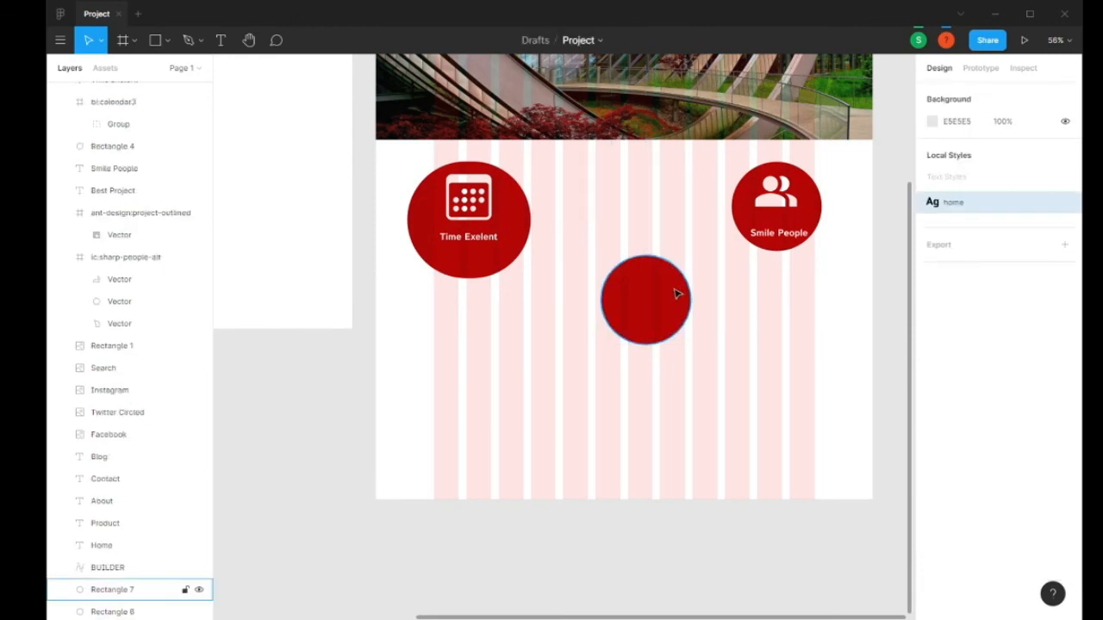
{"action": "left_click_drag", "start_coordinate": [677, 290], "coordinate": [655, 195]}
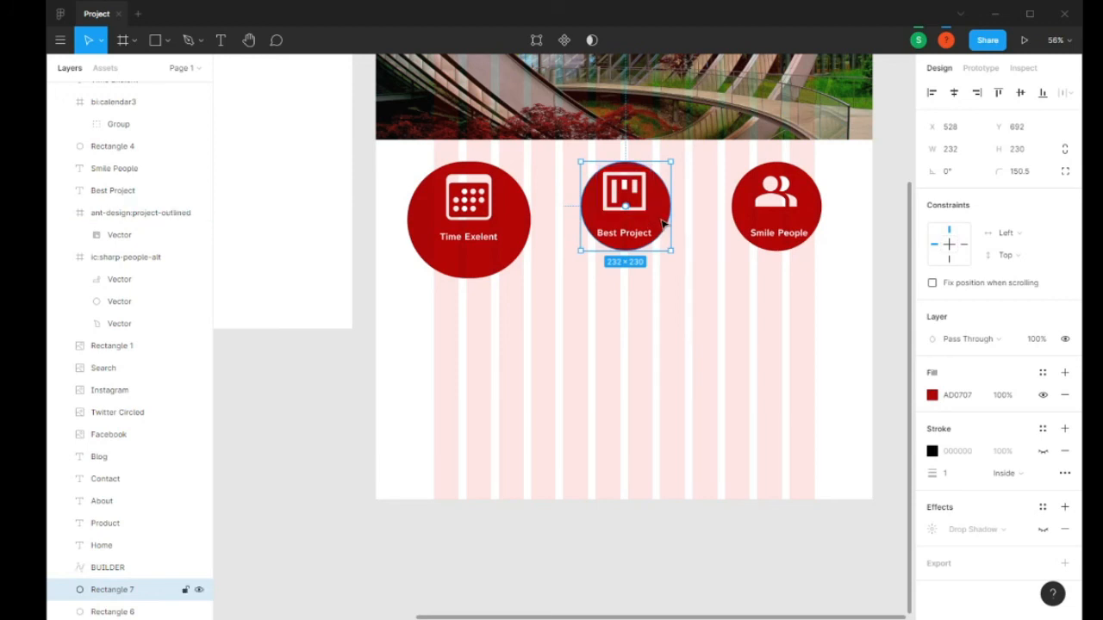
- Replace the large Time Exelent circle with a copy of the Best Project circle centred behind its icon and title
{"action": "left_click_drag", "start_coordinate": [660, 222], "coordinate": [496, 206]}
{"action": "left_click", "coordinate": [512, 230]}
{"action": "key", "text": "Delete"}
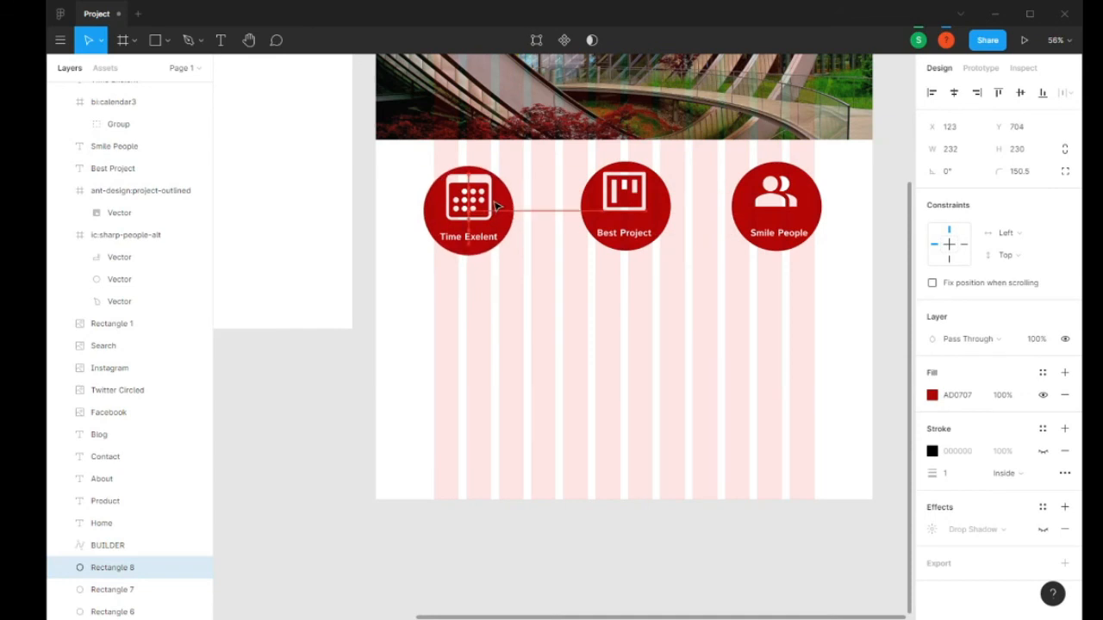
- Group the Time Exelent circle, icon and title, and align the group level with the other circles at X 132, Y 692
{"action": "left_click", "coordinate": [379, 159]}
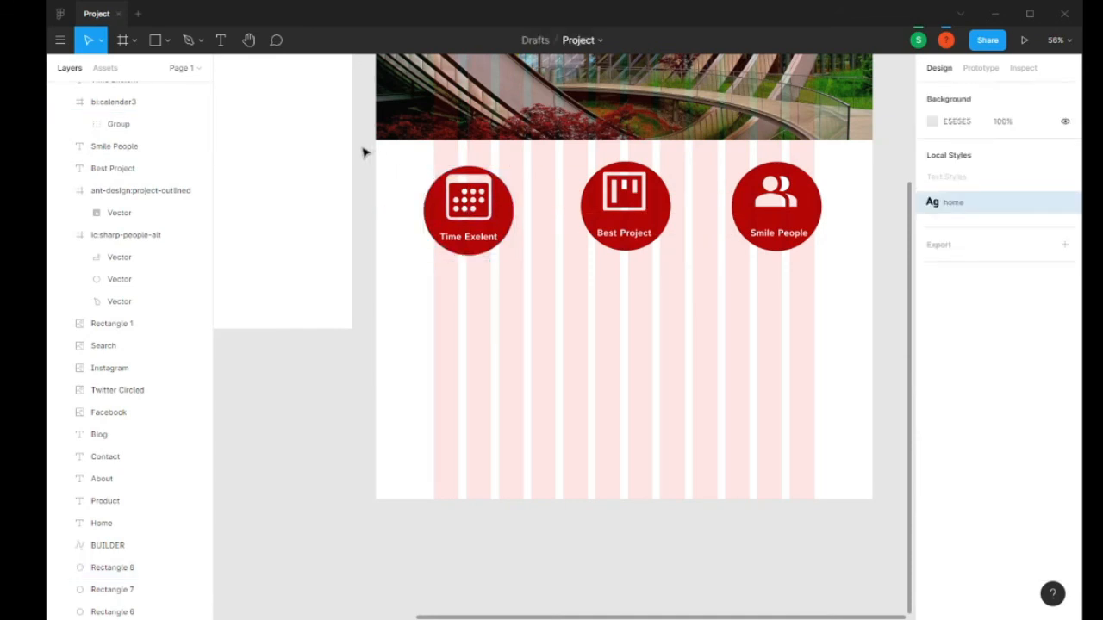
{"action": "left_click_drag", "start_coordinate": [363, 152], "coordinate": [537, 284]}
{"action": "key", "text": "ctrl+g"}
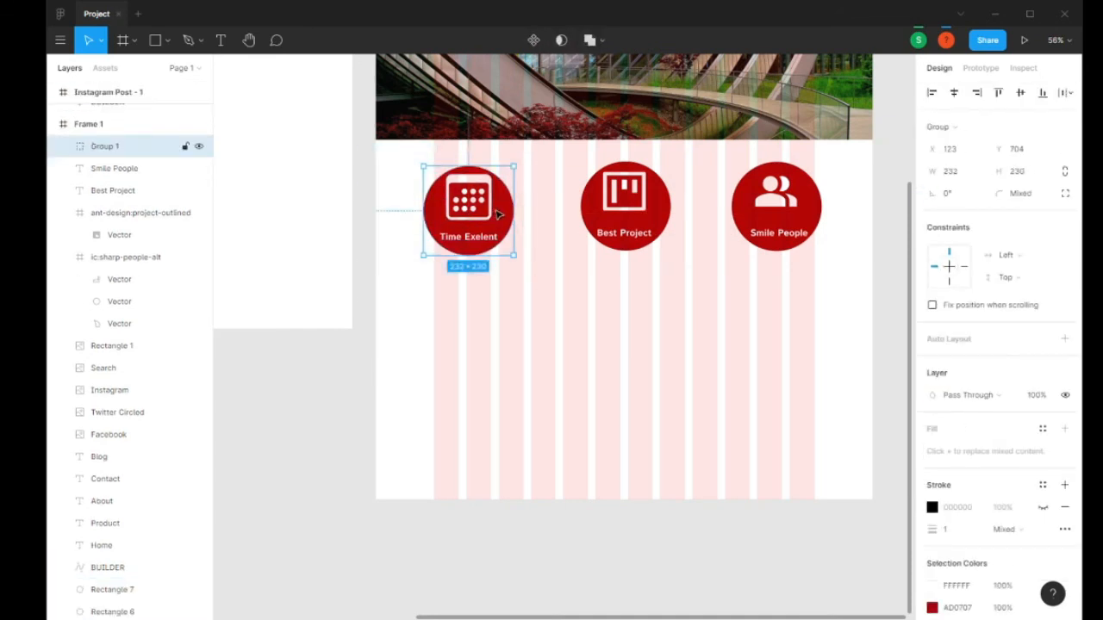
{"action": "mouse_move", "coordinate": [498, 214]}
{"action": "left_mouse_down"}
{"action": "mouse_move", "coordinate": [488, 216]}
{"action": "mouse_move", "coordinate": [506, 209]}
{"action": "left_mouse_up"}
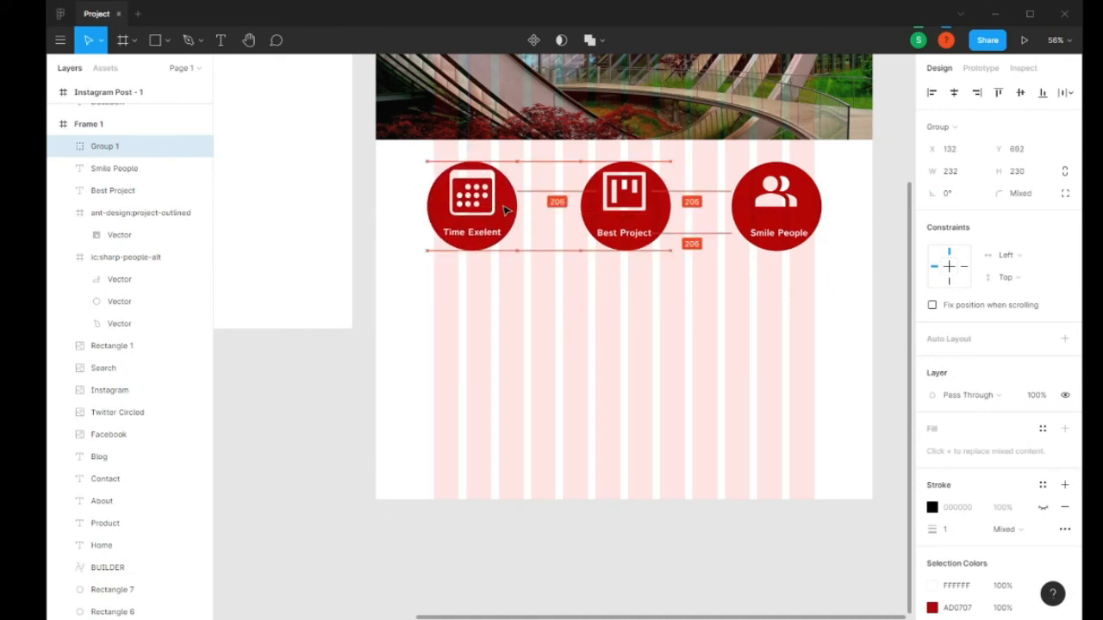
- Group the Smile People circle, icon and title
{"action": "left_click", "coordinate": [650, 212]}
{"action": "left_click", "coordinate": [674, 238]}
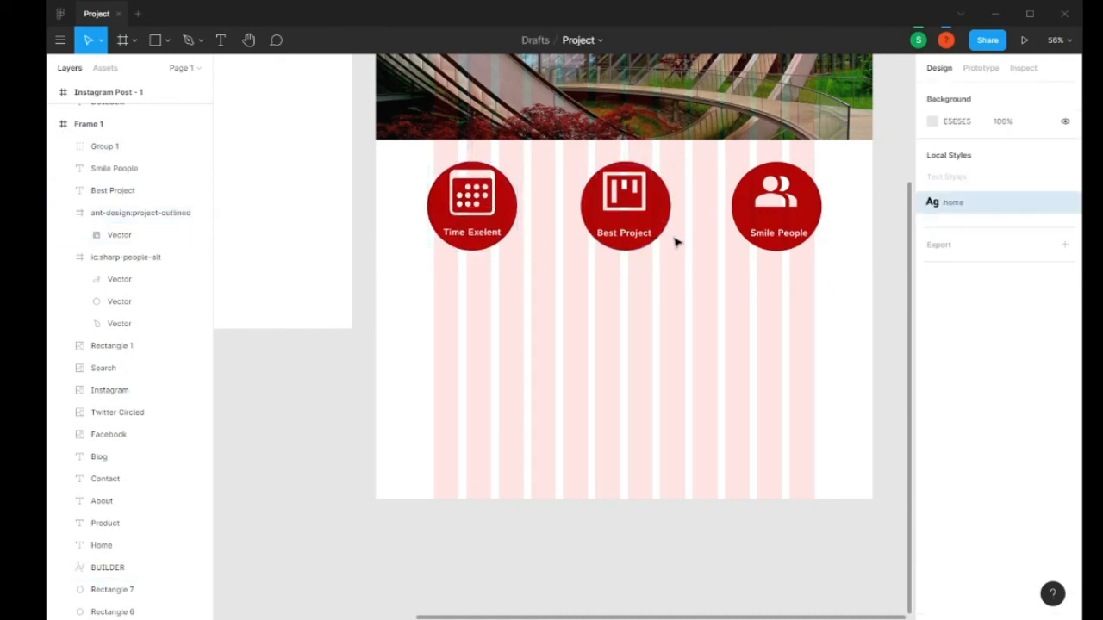
{"action": "left_click_drag", "start_coordinate": [860, 268], "coordinate": [716, 152]}
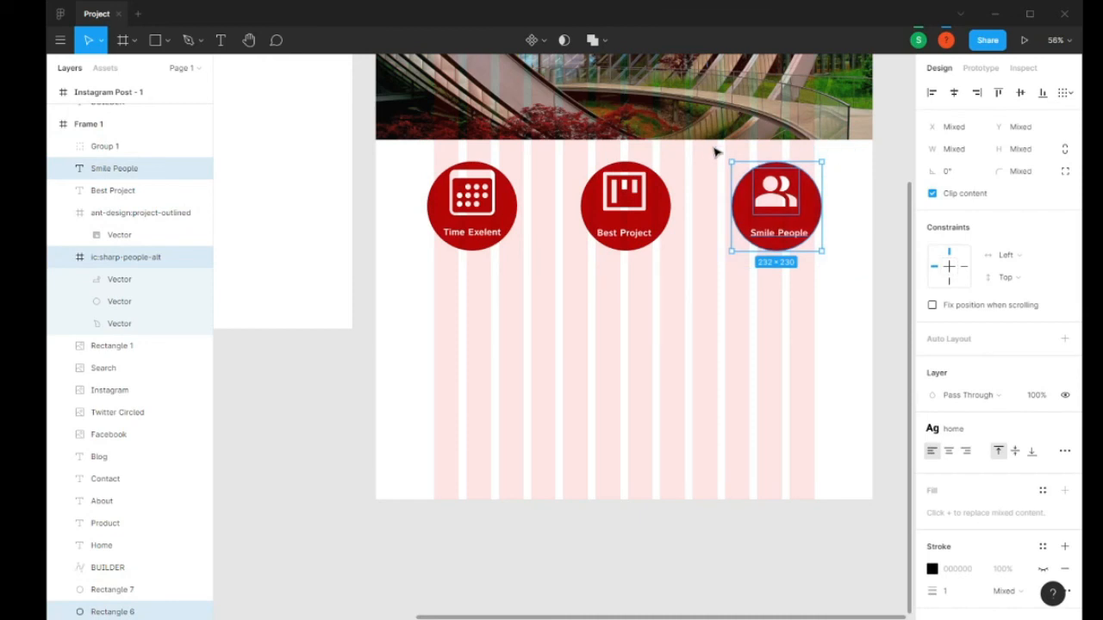
{"action": "key", "text": "ctrl+g"}
{"action": "left_click", "coordinate": [815, 306]}
- Nudge the Best Project circle up to X 528, Y 690 and put it in its own group
{"action": "left_click_drag", "start_coordinate": [818, 310], "coordinate": [689, 289]}
{"action": "left_click", "coordinate": [577, 226]}
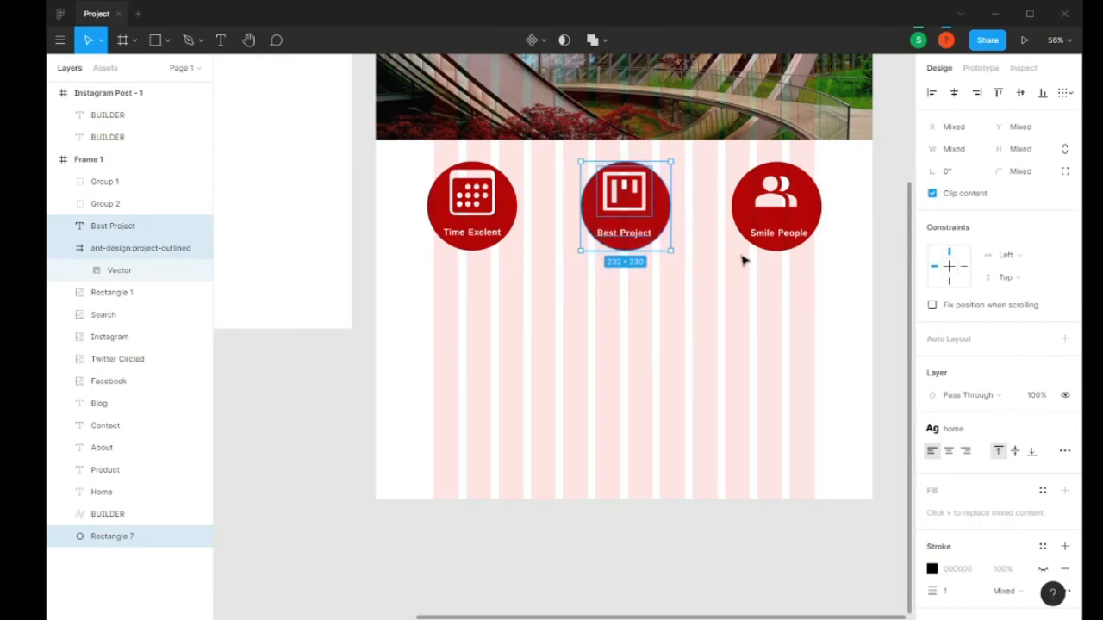
{"action": "left_click", "coordinate": [701, 231]}
{"action": "left_click", "coordinate": [662, 213]}
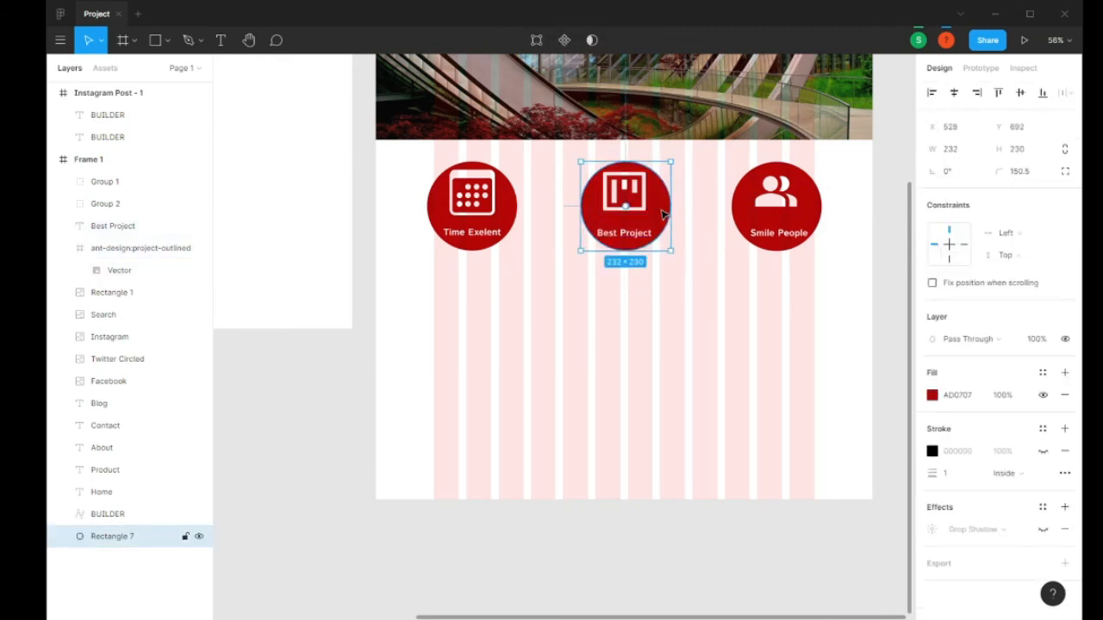
{"action": "left_click_drag", "start_coordinate": [663, 209], "coordinate": [662, 205]}
{"action": "key", "text": "ctrl+g"}
{"action": "key", "text": "Escape"}
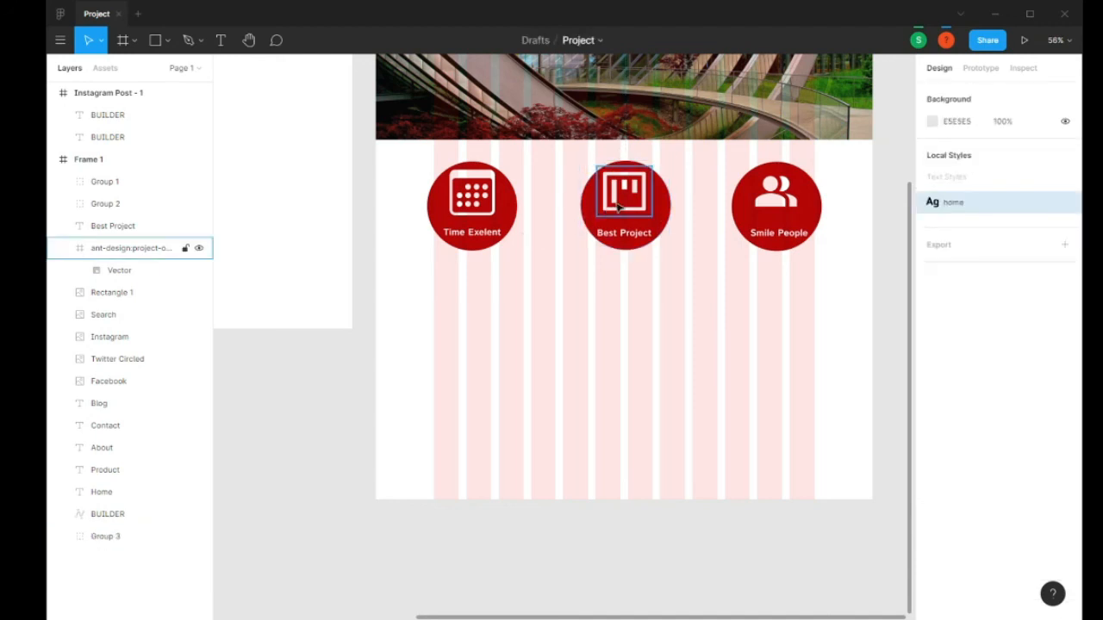
- Try to centre the Best Project circle group horizontally in the frame, and undo the alignment
{"action": "left_click", "coordinate": [140, 248]}
{"action": "left_click", "coordinate": [105, 535]}
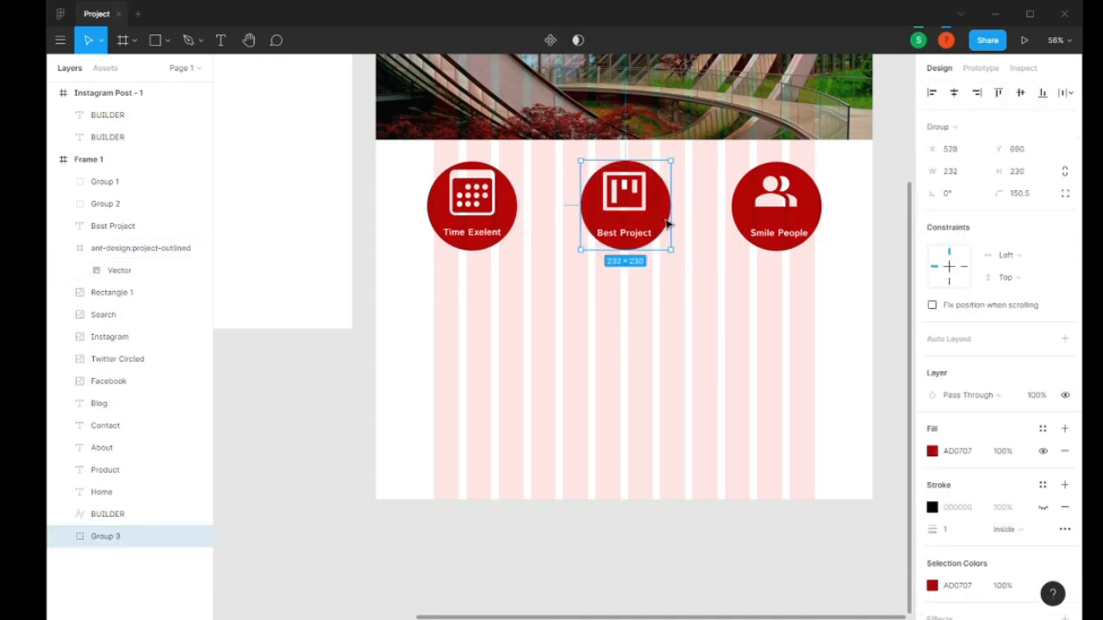
{"action": "left_click", "coordinate": [954, 93]}
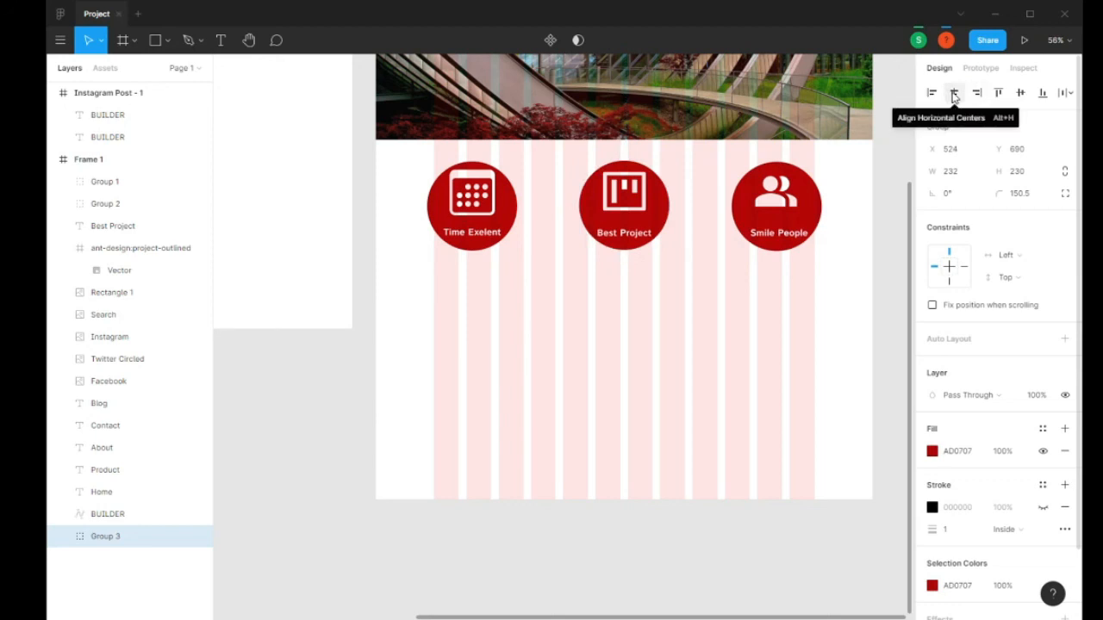
{"action": "key", "text": "ctrl+z"}
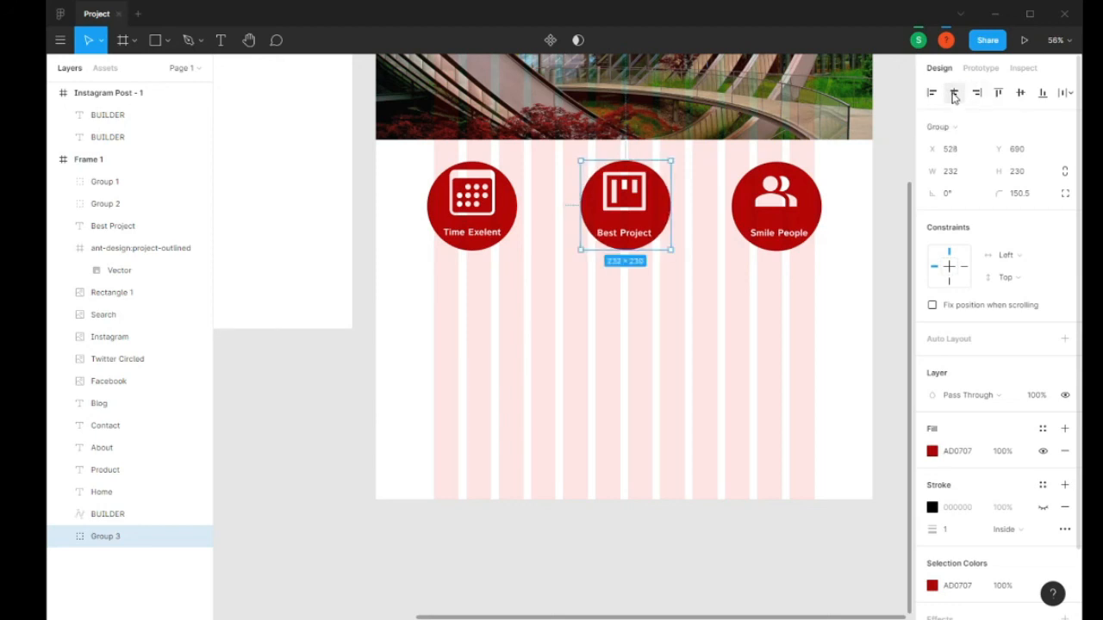
{"action": "left_click", "coordinate": [748, 298]}
{"action": "key", "text": "ctrl+z"}
- Group the Best Project circle, icon and title, and centre the group horizontally in the frame
{"action": "left_click", "coordinate": [700, 283]}
{"action": "left_click_drag", "start_coordinate": [687, 279], "coordinate": [569, 150]}
{"action": "right_click", "coordinate": [635, 181]}
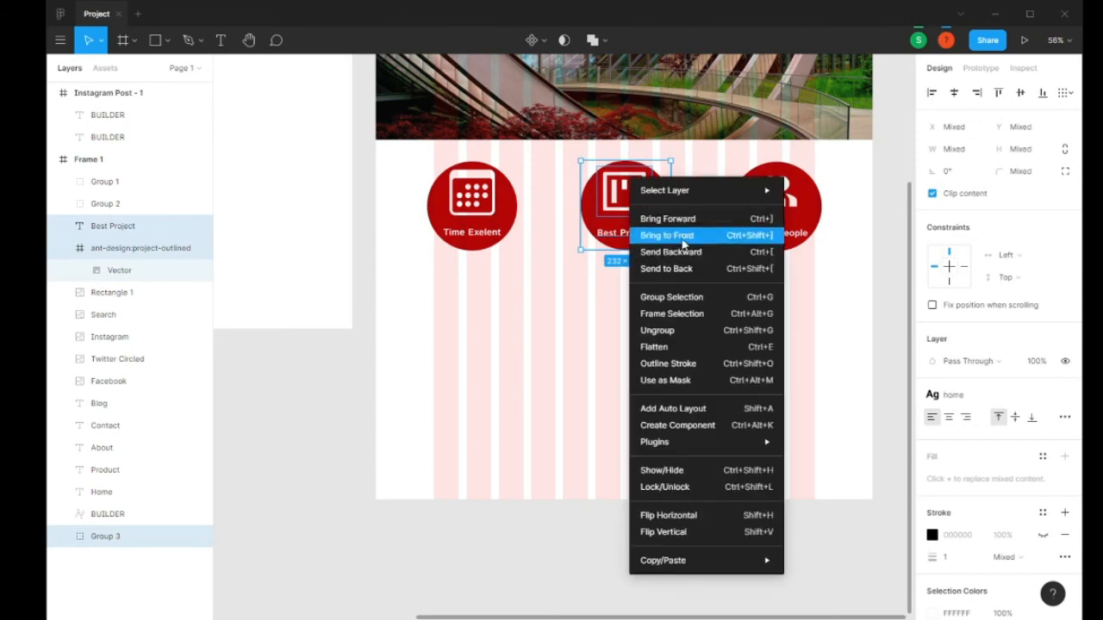
{"action": "left_click", "coordinate": [689, 298]}
{"action": "left_click", "coordinate": [693, 298]}
{"action": "left_click", "coordinate": [660, 213]}
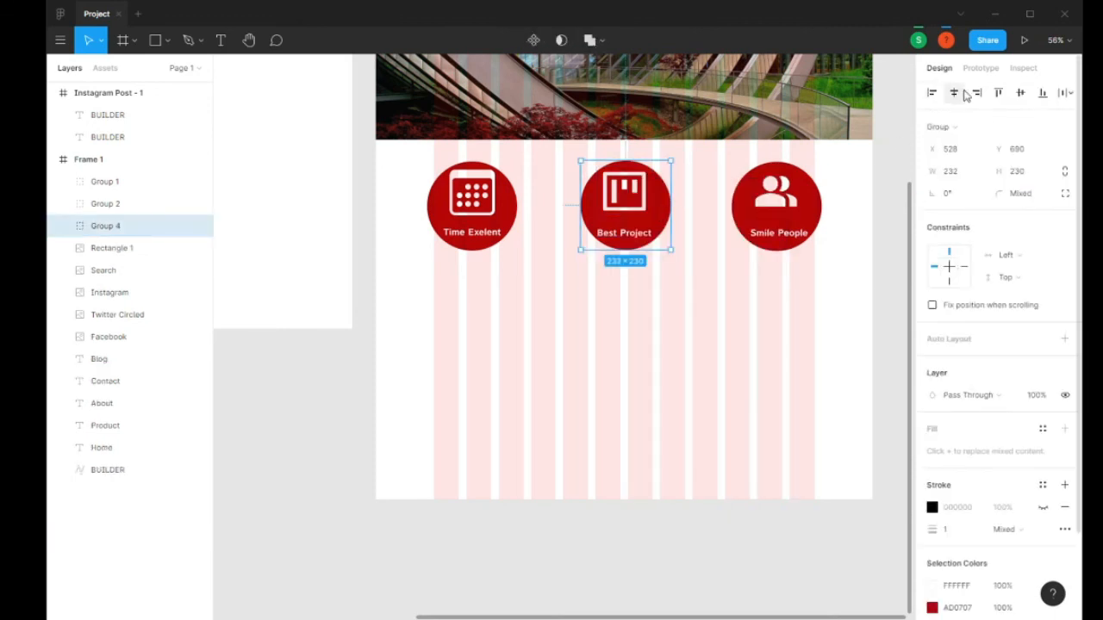
{"action": "left_click", "coordinate": [954, 92]}
- Try aligning the Smile People group to the frame's right and left edges and to its vertical centre
{"action": "left_click", "coordinate": [815, 222]}
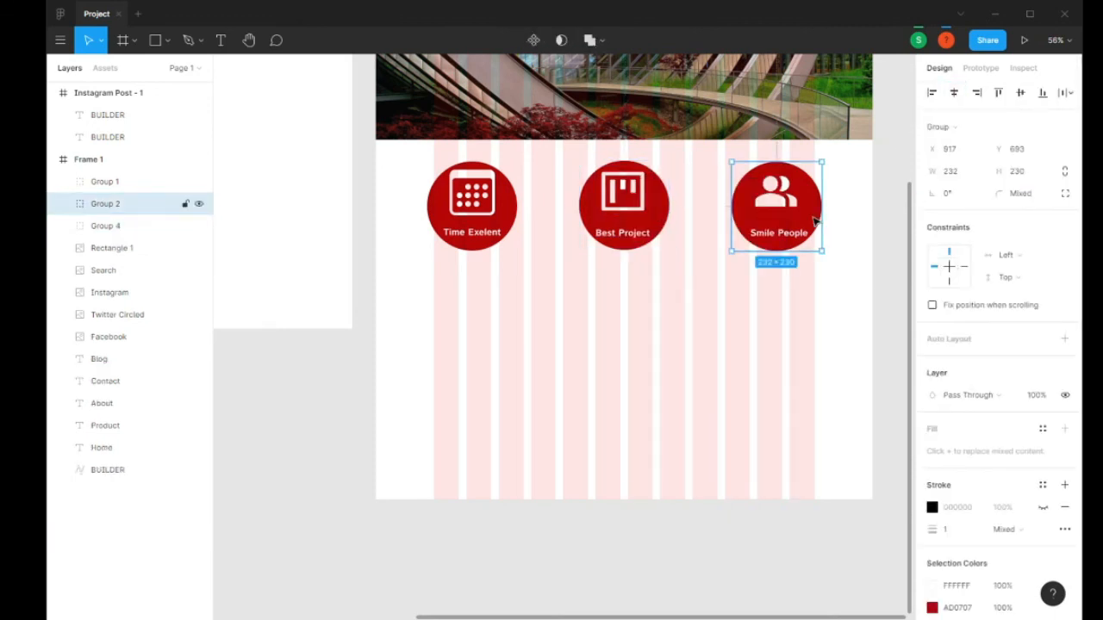
{"action": "left_click", "coordinate": [982, 97]}
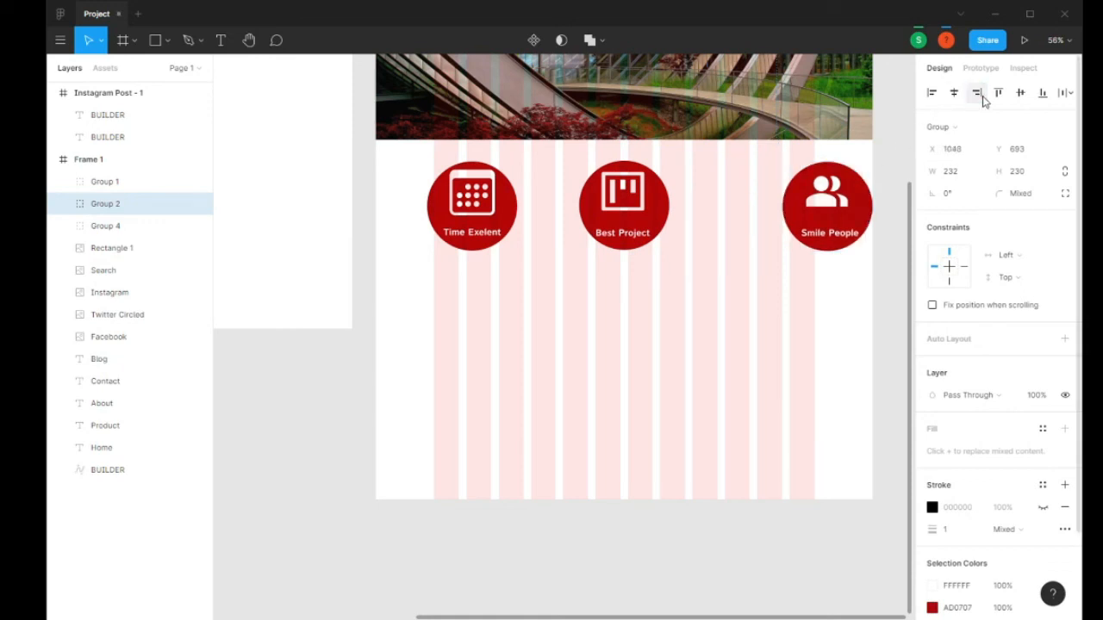
{"action": "left_click", "coordinate": [931, 93]}
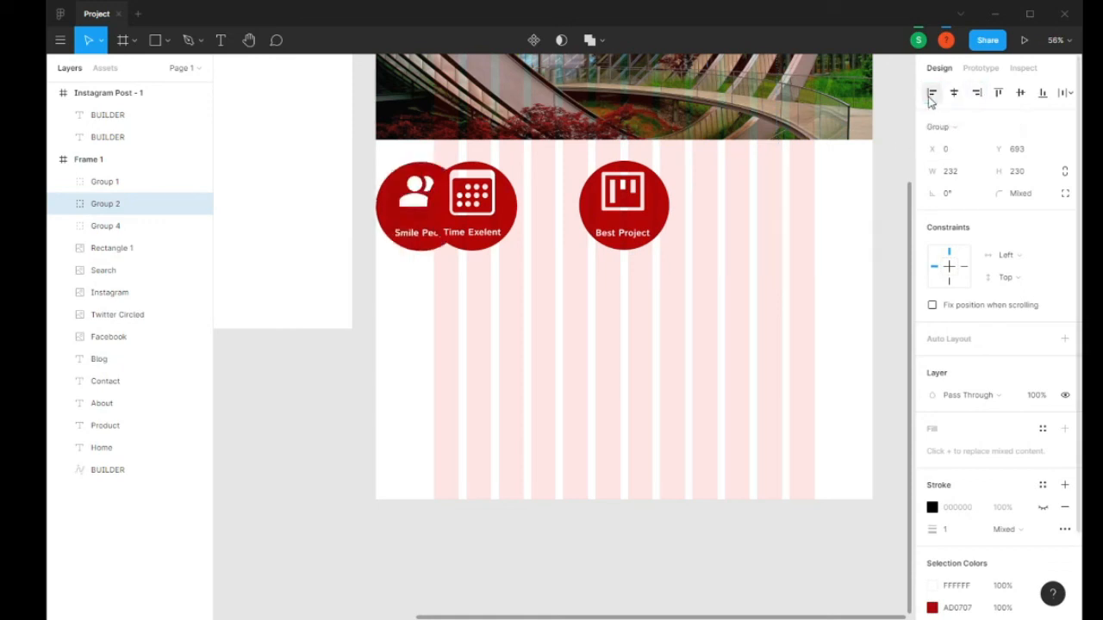
{"action": "left_click", "coordinate": [981, 100]}
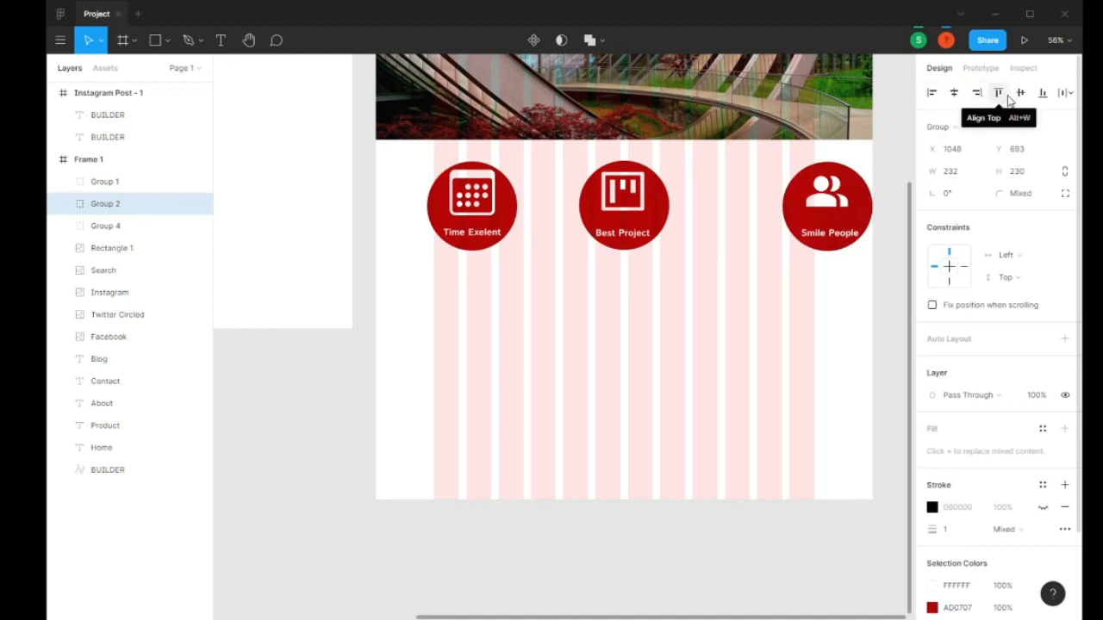
{"action": "left_click", "coordinate": [1019, 94]}
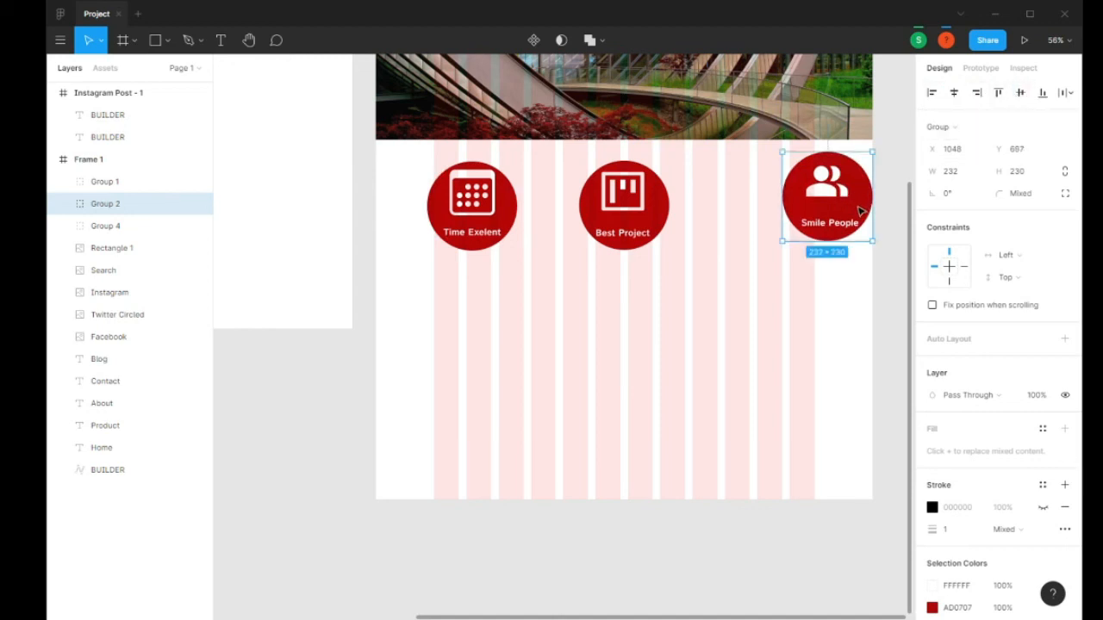
- Move the Smile People and Time Exelent groups level with the Best Project group, with Time Exelent at X 132, Y 690
{"action": "left_click_drag", "start_coordinate": [858, 212], "coordinate": [811, 217]}
{"action": "left_click", "coordinate": [104, 181]}
{"action": "mouse_move", "coordinate": [510, 220]}
{"action": "left_mouse_down"}
{"action": "mouse_move", "coordinate": [524, 221]}
{"action": "mouse_move", "coordinate": [508, 219]}
{"action": "left_mouse_up"}
- Draw a rectangle of about 576 × 479 below the circles, in the right half of the page frame
{"action": "scroll", "coordinate": [762, 305], "scroll_direction": "down", "scroll_amount": 5}
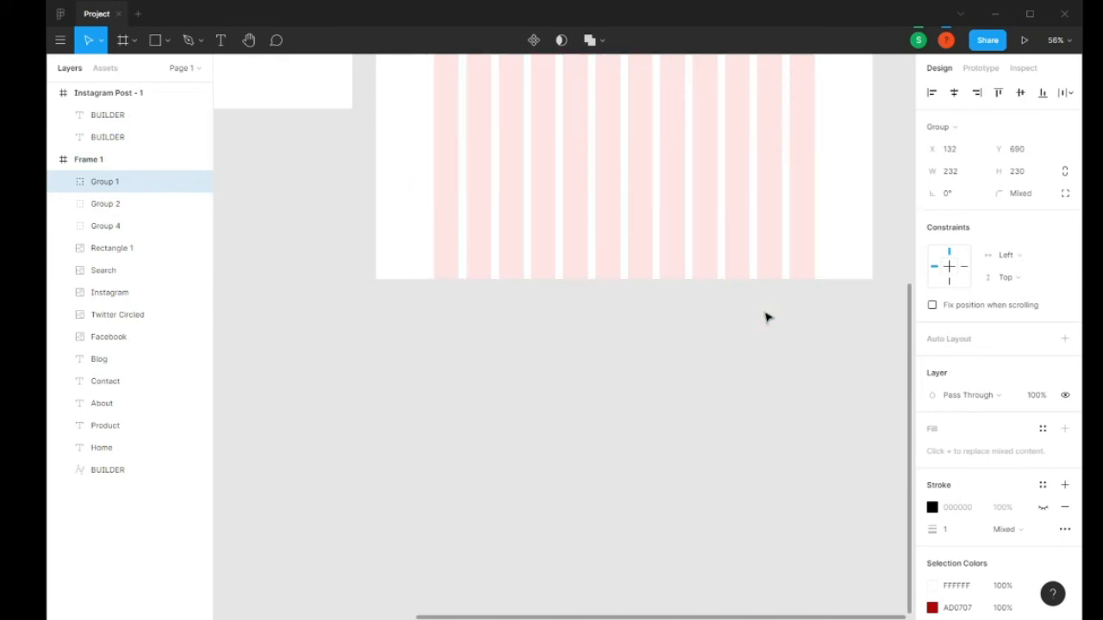
{"action": "scroll", "coordinate": [763, 310], "scroll_direction": "up", "scroll_amount": 3}
{"action": "scroll", "coordinate": [761, 276], "scroll_direction": "up", "scroll_amount": 2}
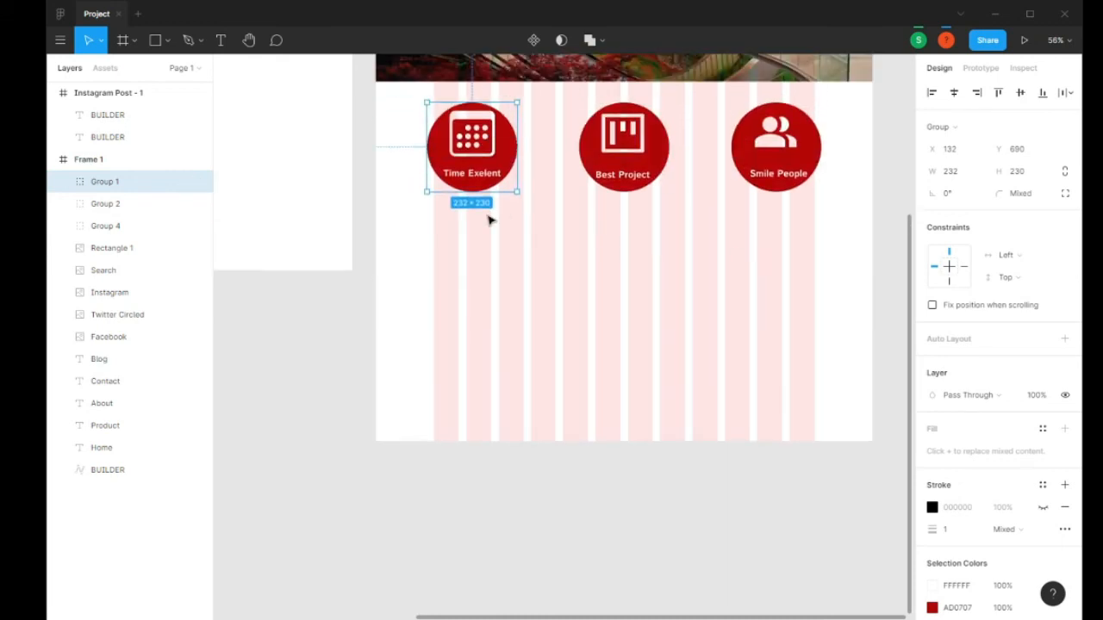
{"action": "left_click", "coordinate": [168, 40]}
{"action": "left_click", "coordinate": [142, 72]}
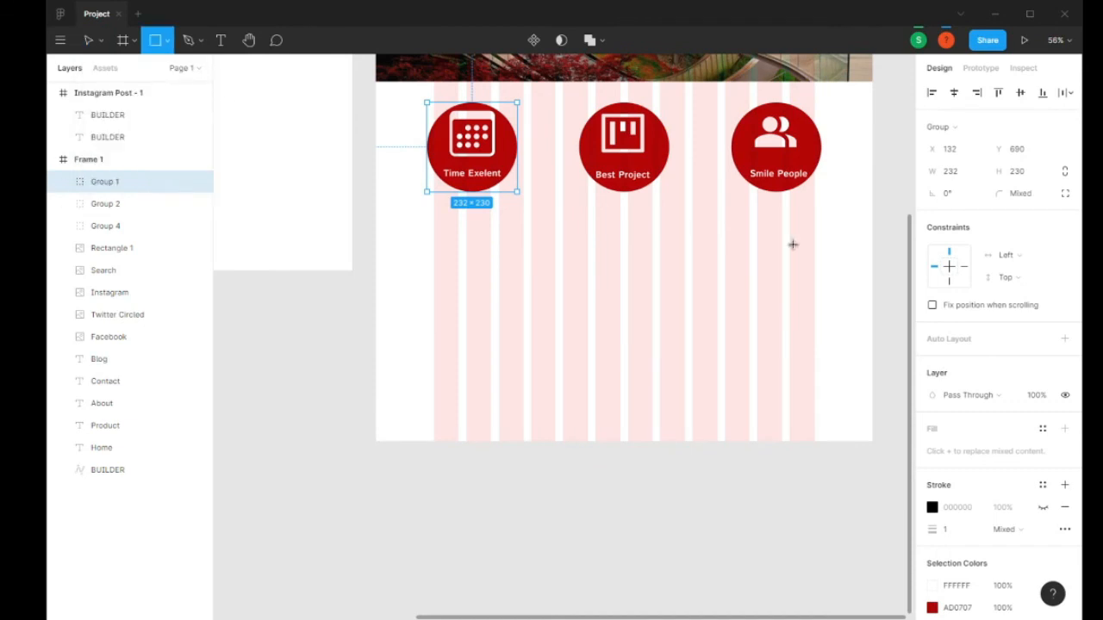
{"action": "left_click_drag", "start_coordinate": [643, 234], "coordinate": [867, 414]}
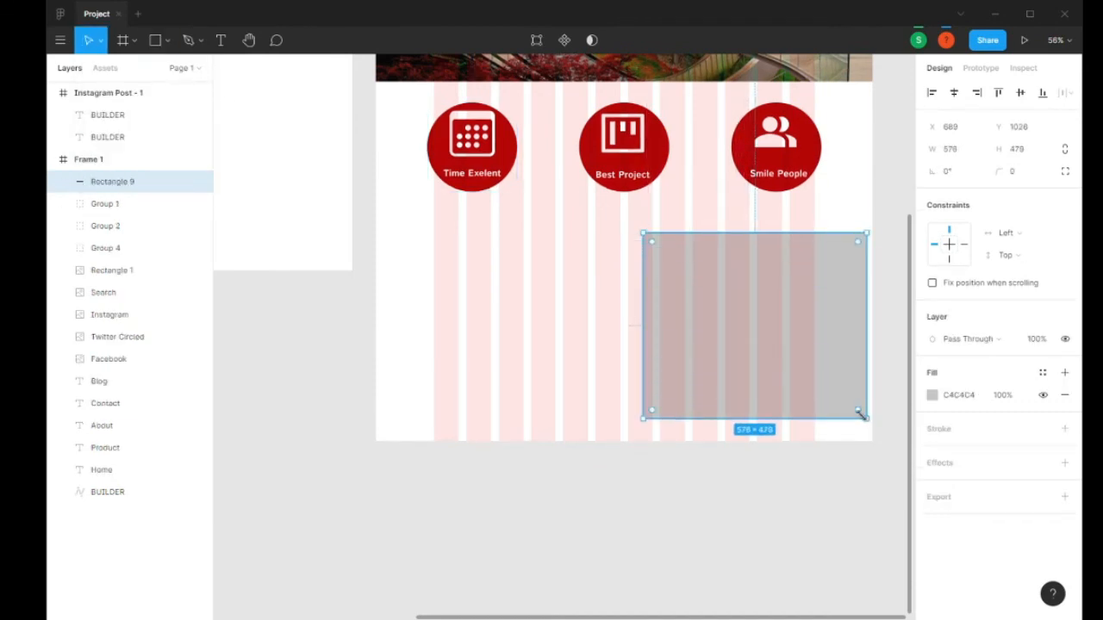
- Extend the page frame downward to a height of about 2055
{"action": "scroll", "coordinate": [836, 352], "scroll_direction": "down", "scroll_amount": 3}
{"action": "scroll", "coordinate": [801, 318], "scroll_direction": "down", "scroll_amount": 1}
{"action": "left_click", "coordinate": [609, 234]}
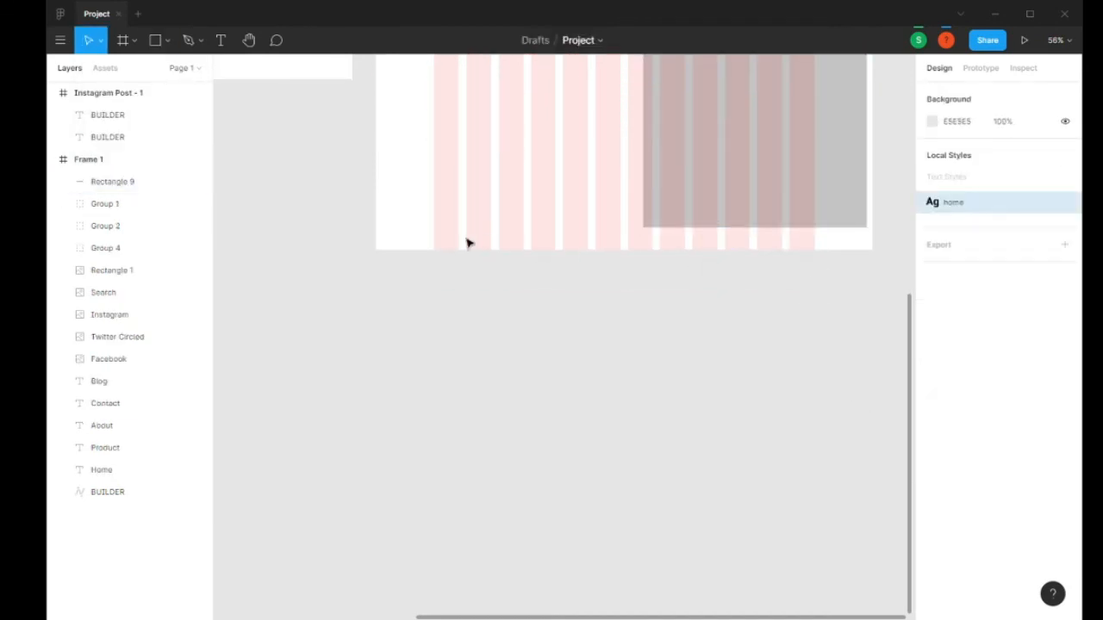
{"action": "scroll", "coordinate": [405, 259], "scroll_direction": "up", "scroll_amount": 10}
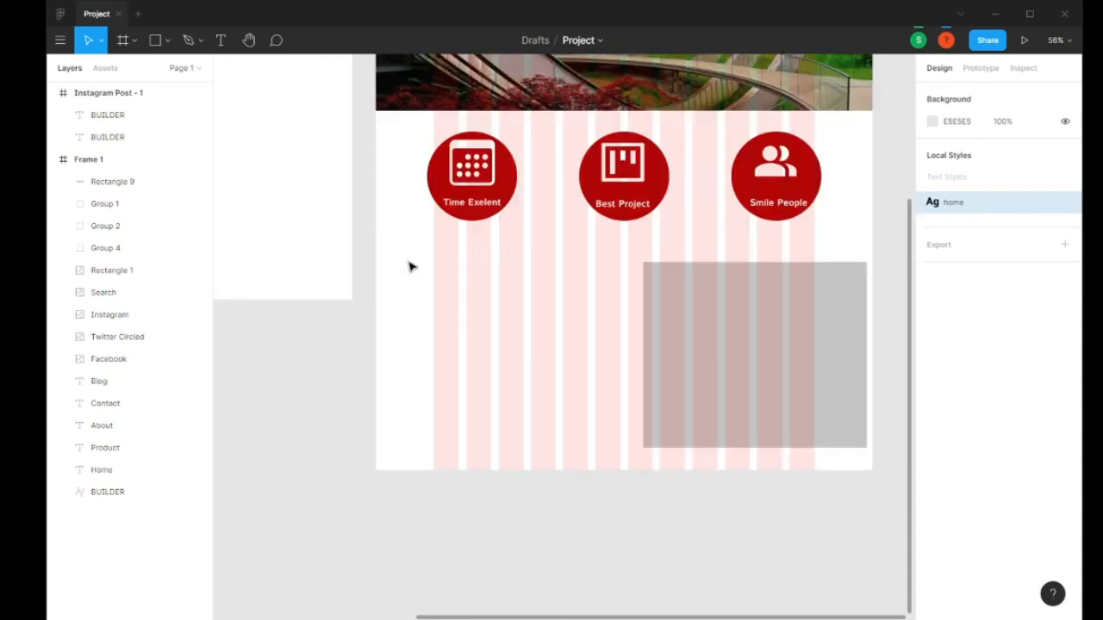
{"action": "left_click", "coordinate": [401, 175]}
{"action": "scroll", "coordinate": [628, 362], "scroll_direction": "down", "scroll_amount": 10}
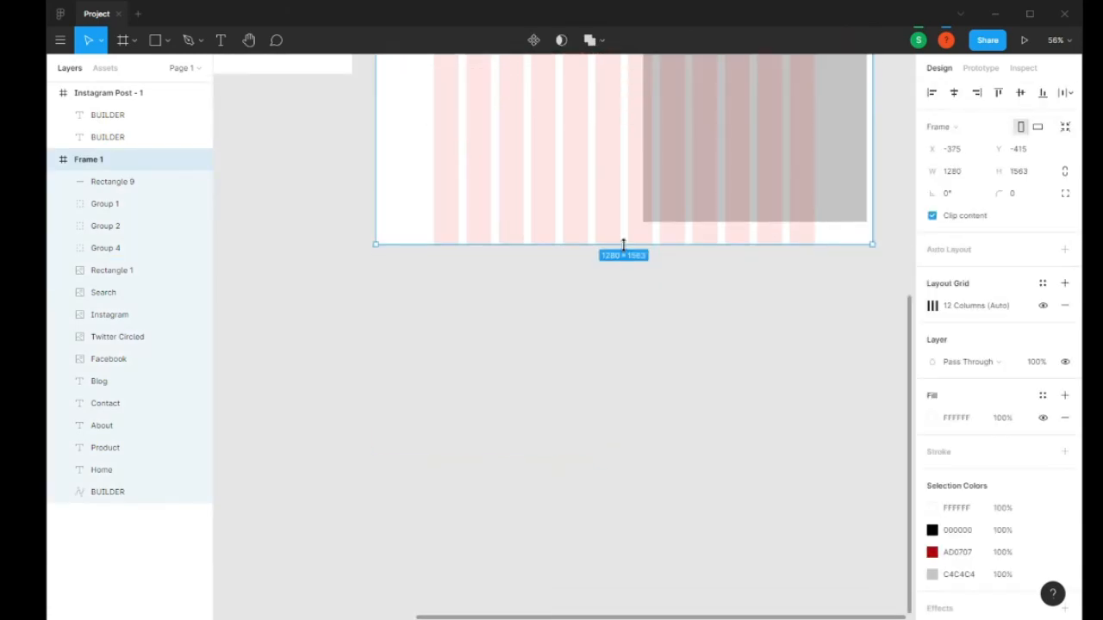
{"action": "left_click_drag", "start_coordinate": [623, 245], "coordinate": [598, 436]}
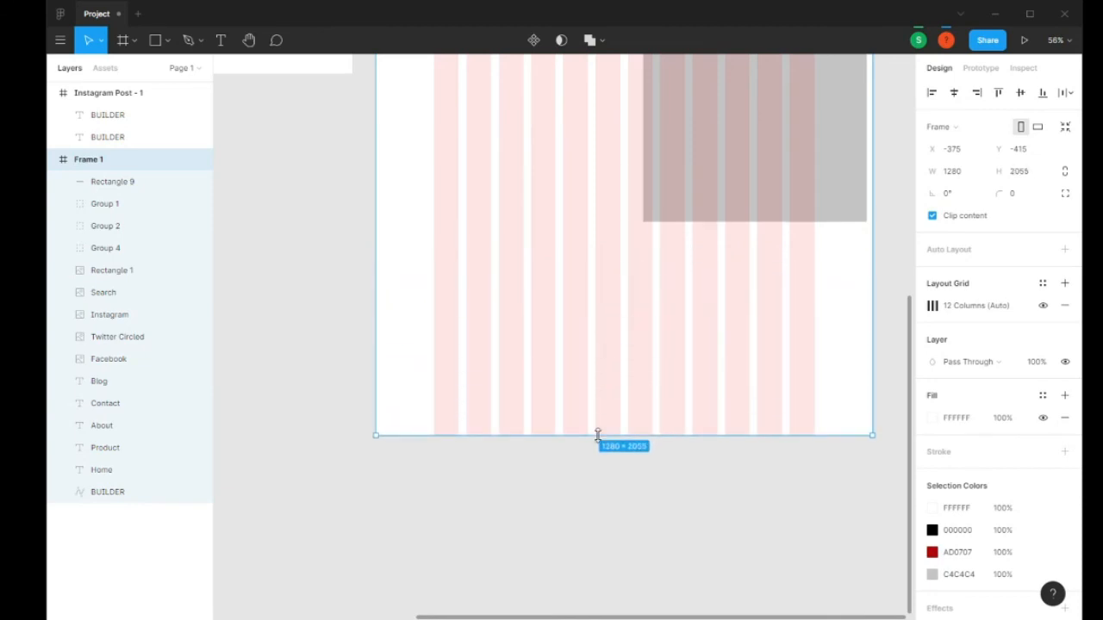
- Stretch the grey rectangle to a height of about 988 and place it against the frame's right edge at X 704, Y 1024
{"action": "left_click", "coordinate": [737, 198]}
{"action": "scroll", "coordinate": [741, 214], "scroll_direction": "up", "scroll_amount": 3}
{"action": "scroll", "coordinate": [746, 268], "scroll_direction": "down", "scroll_amount": 3}
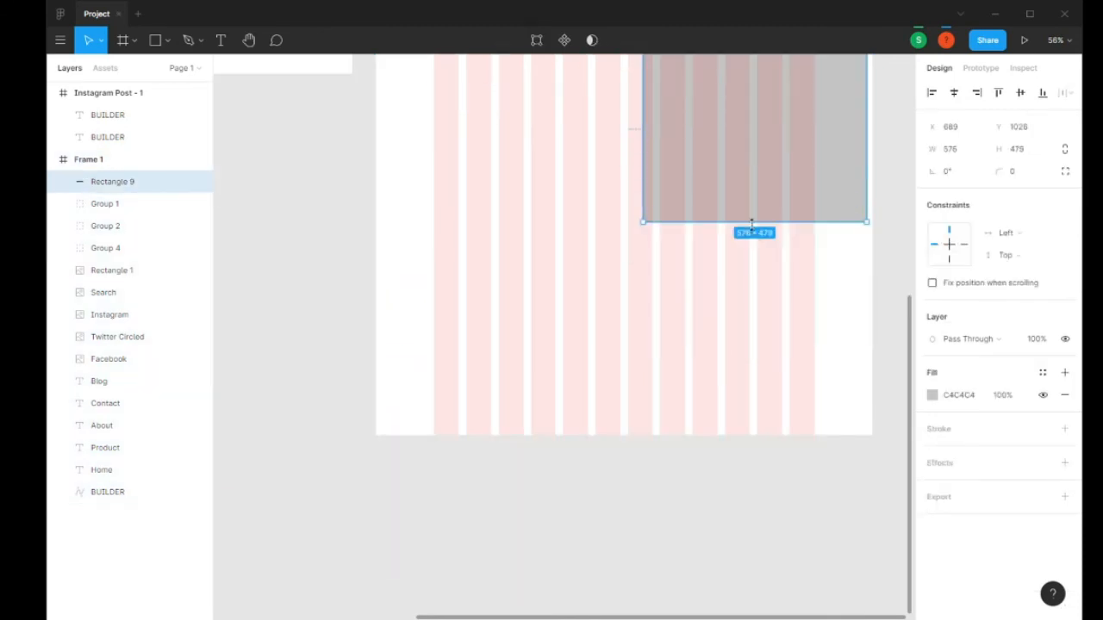
{"action": "left_click_drag", "start_coordinate": [751, 222], "coordinate": [752, 419]}
{"action": "scroll", "coordinate": [801, 239], "scroll_direction": "up", "scroll_amount": 3}
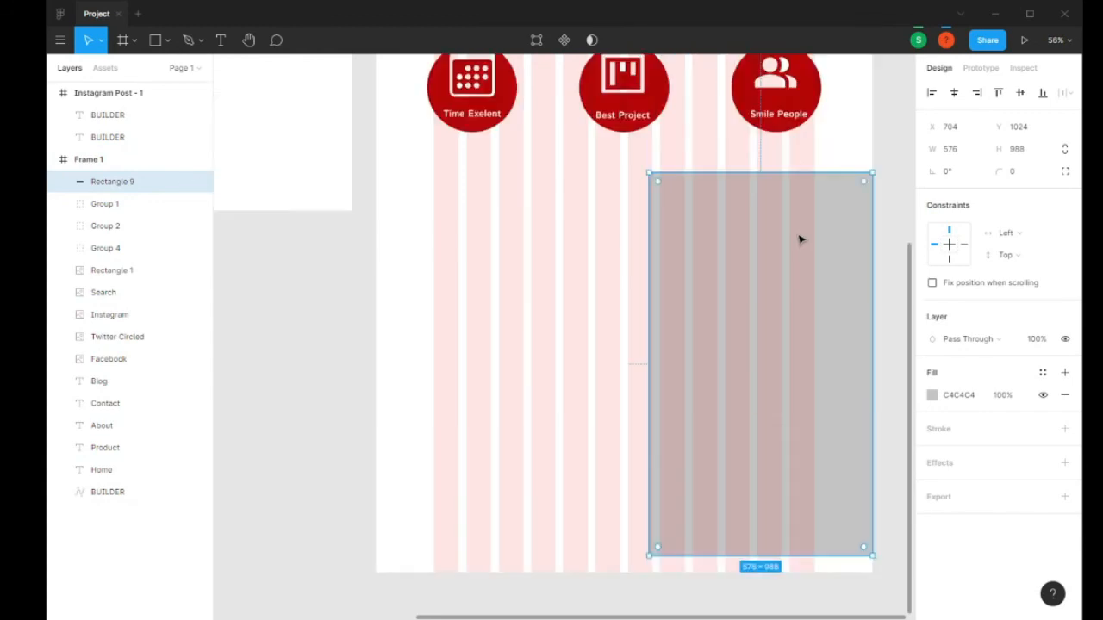
{"action": "scroll", "coordinate": [800, 240], "scroll_direction": "up", "scroll_amount": 2}
{"action": "right_click", "coordinate": [775, 274]}
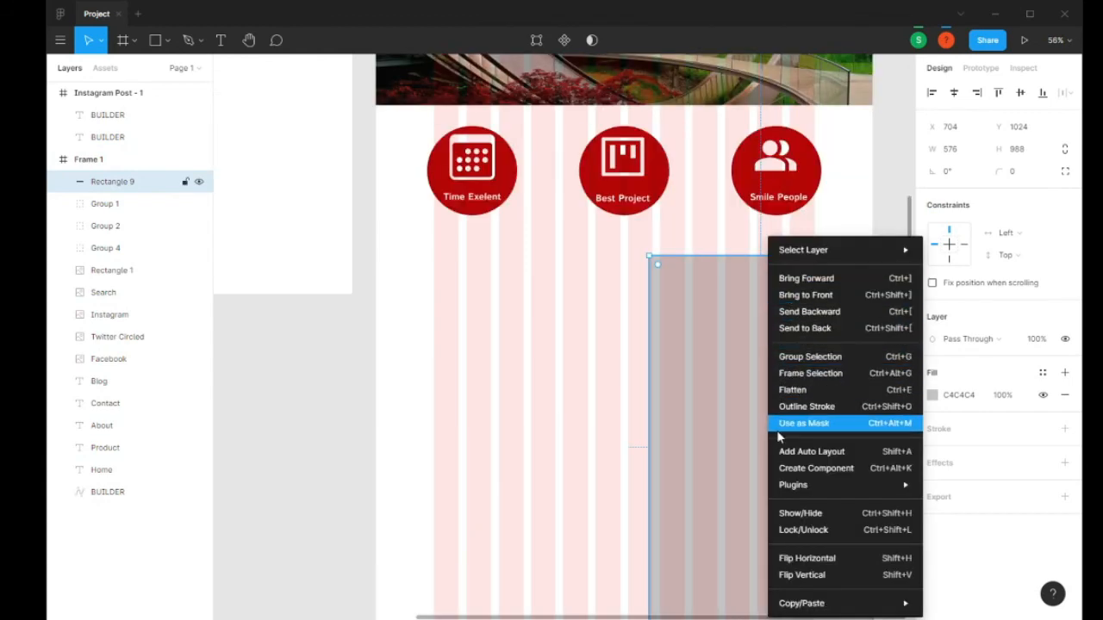
{"action": "key", "text": "Escape"}
{"action": "right_click", "coordinate": [711, 238]}
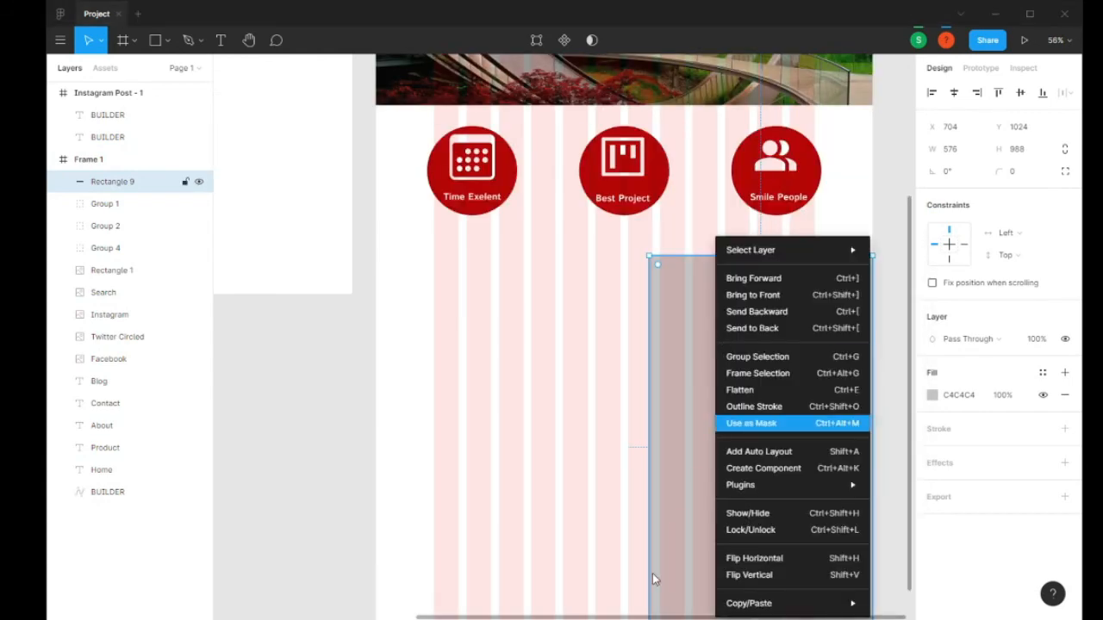
{"action": "key", "text": "Escape"}
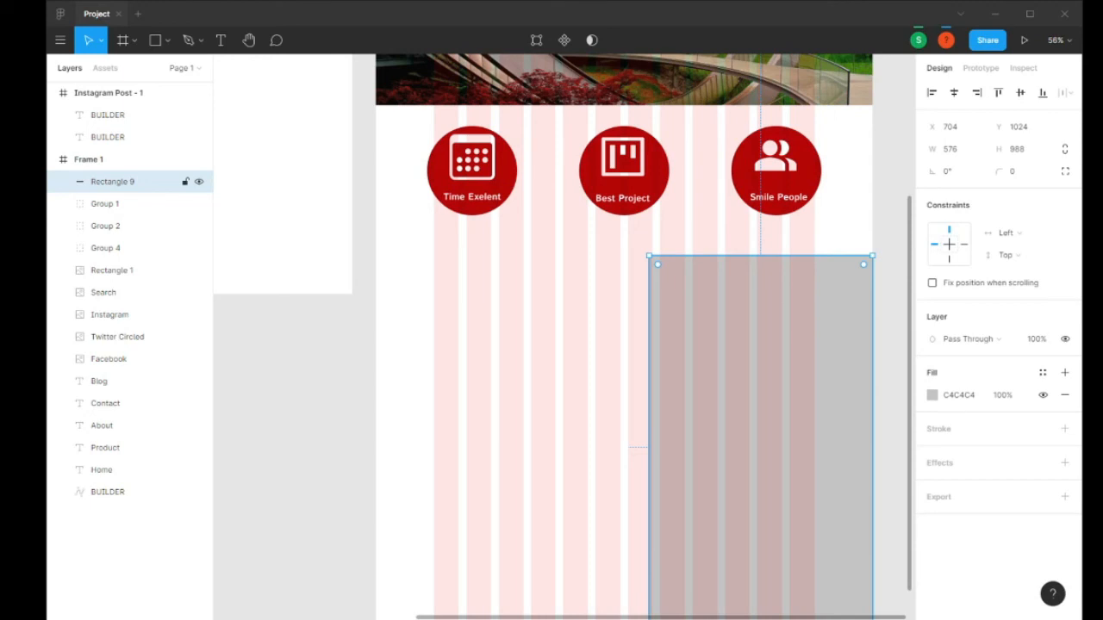
- Run the Unsplash plugin on the grey rectangle and search for architecture photos
{"action": "right_click", "coordinate": [812, 372]}
{"action": "mouse_move", "coordinate": [853, 487]}
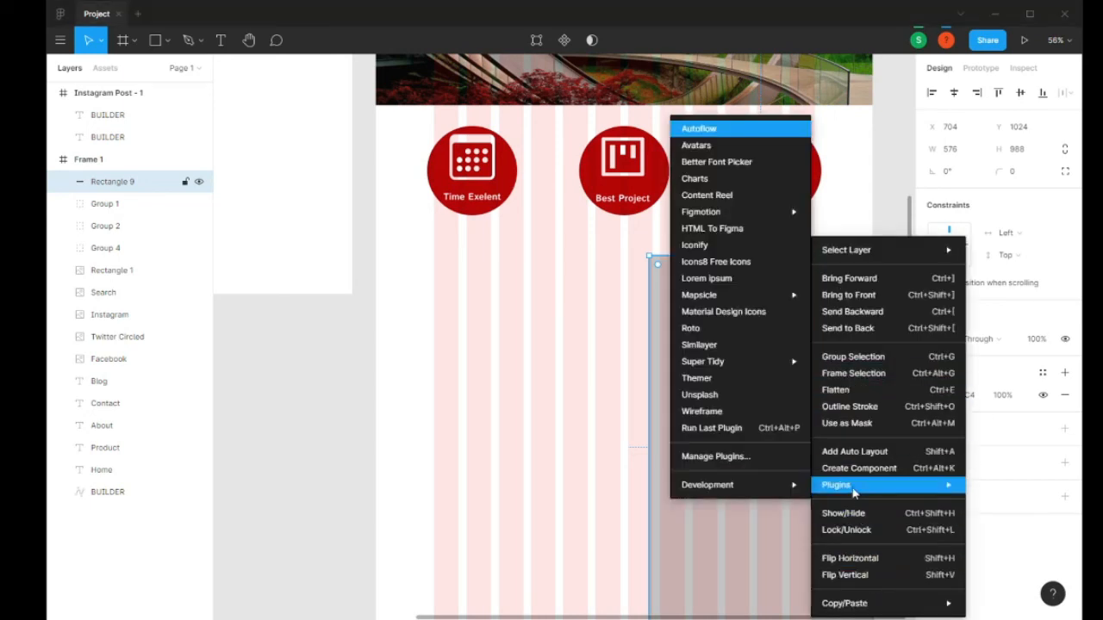
{"action": "left_click", "coordinate": [741, 401]}
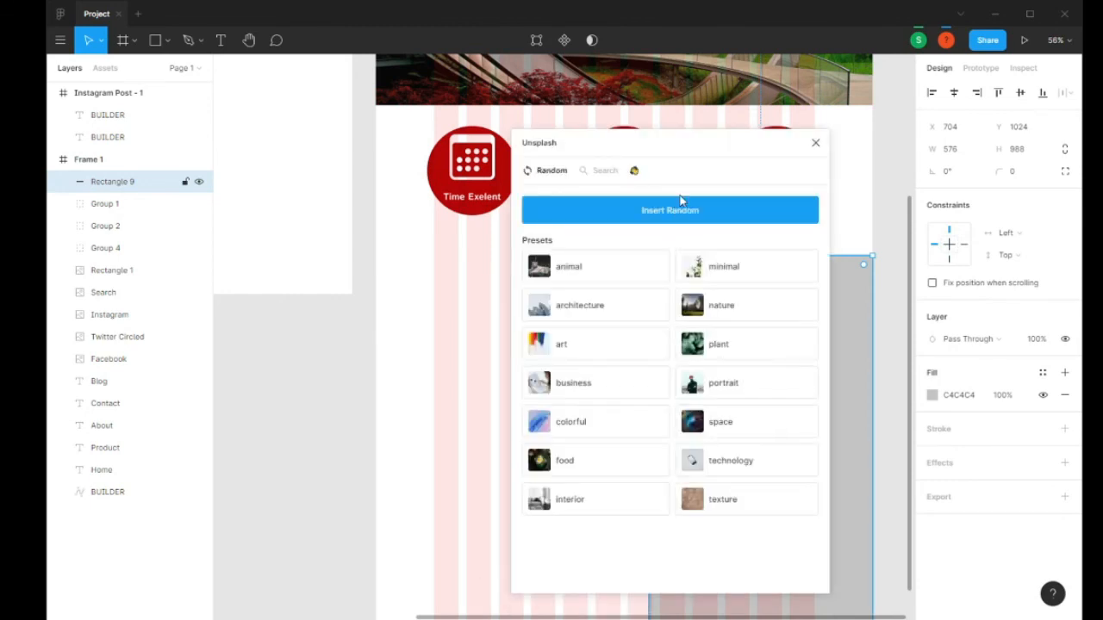
{"action": "left_click", "coordinate": [596, 169]}
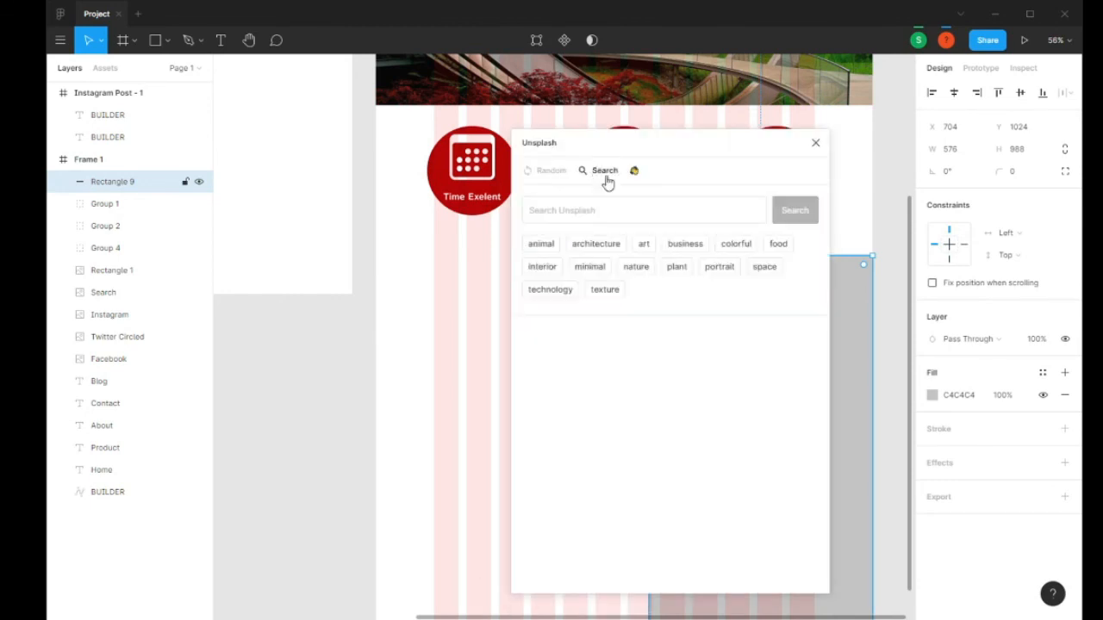
{"action": "left_click", "coordinate": [596, 244]}
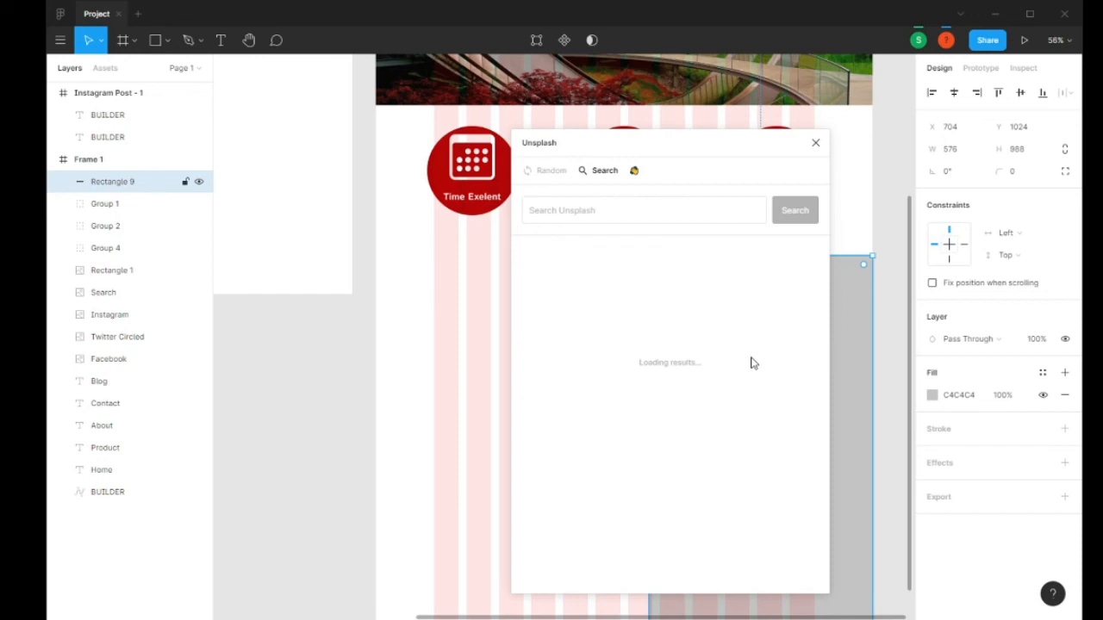
- Fill the grey rectangle with the Unsplash photo of a blue glass skyscraper and close the plugin
{"action": "scroll", "coordinate": [750, 359], "scroll_direction": "down", "scroll_amount": 3}
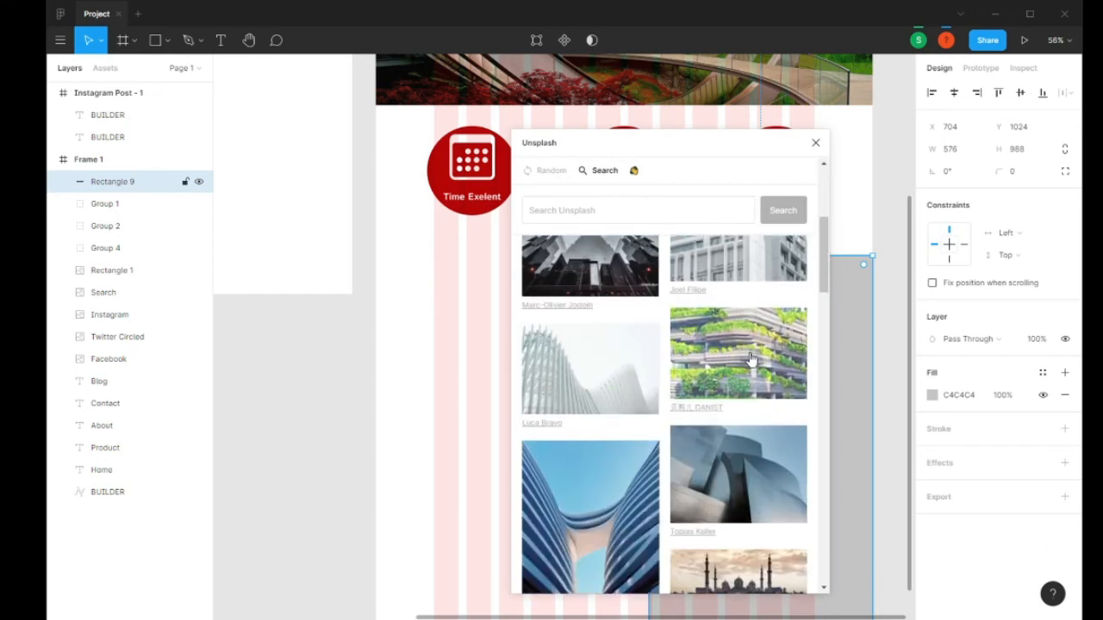
{"action": "scroll", "coordinate": [750, 358], "scroll_direction": "down", "scroll_amount": 10}
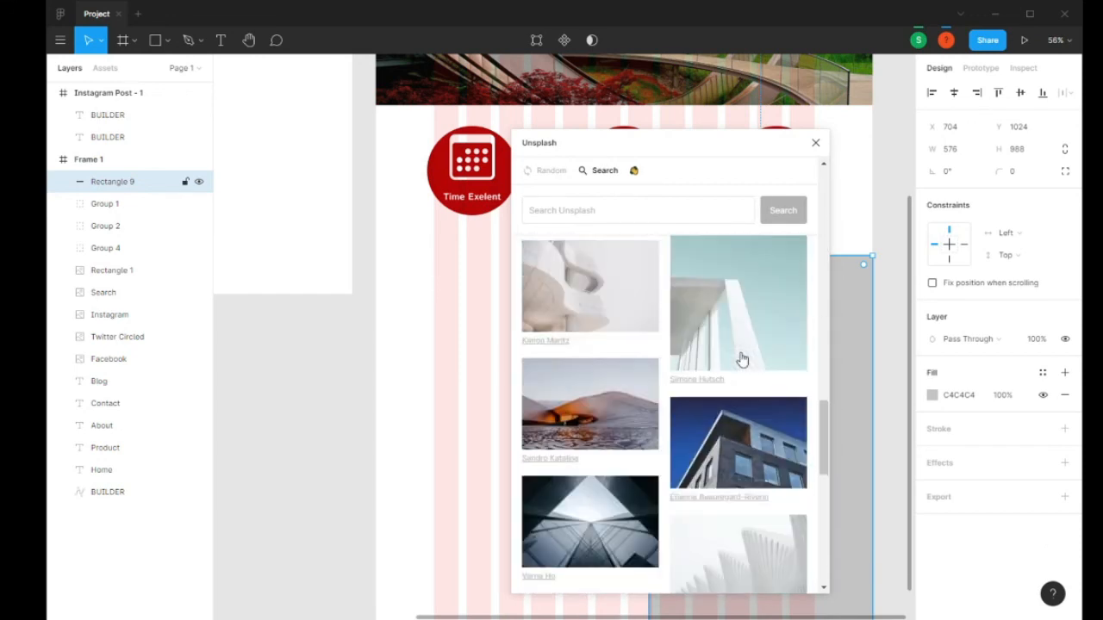
{"action": "scroll", "coordinate": [741, 358], "scroll_direction": "down", "scroll_amount": 3}
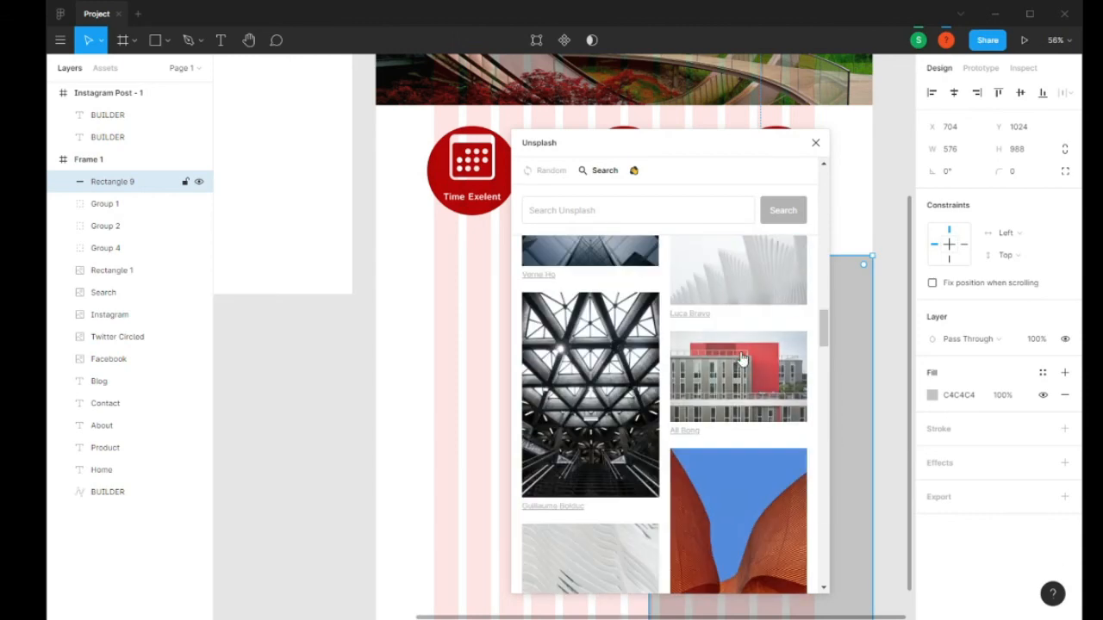
{"action": "scroll", "coordinate": [628, 381], "scroll_direction": "down", "scroll_amount": 3}
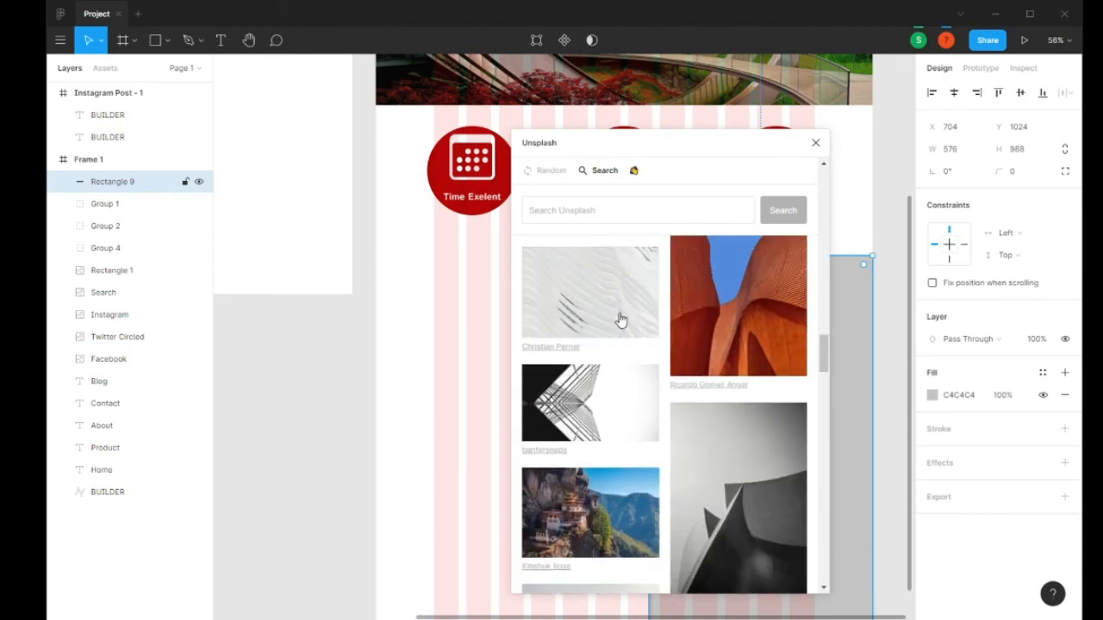
{"action": "scroll", "coordinate": [622, 327], "scroll_direction": "down", "scroll_amount": 3}
{"action": "scroll", "coordinate": [625, 336], "scroll_direction": "down", "scroll_amount": 3}
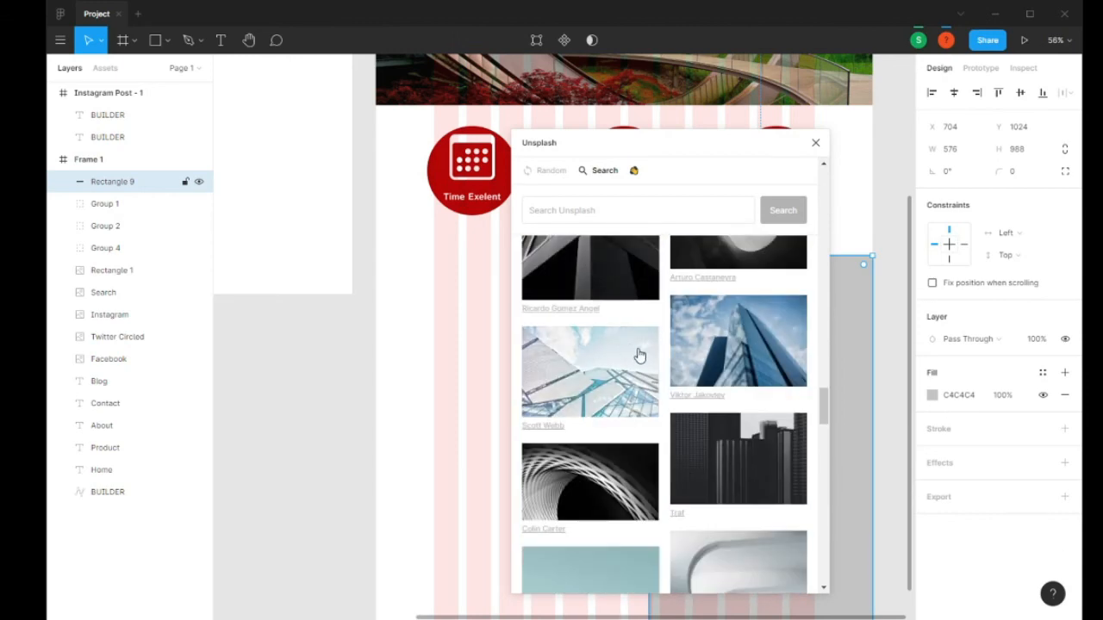
{"action": "scroll", "coordinate": [731, 490], "scroll_direction": "down", "scroll_amount": 3}
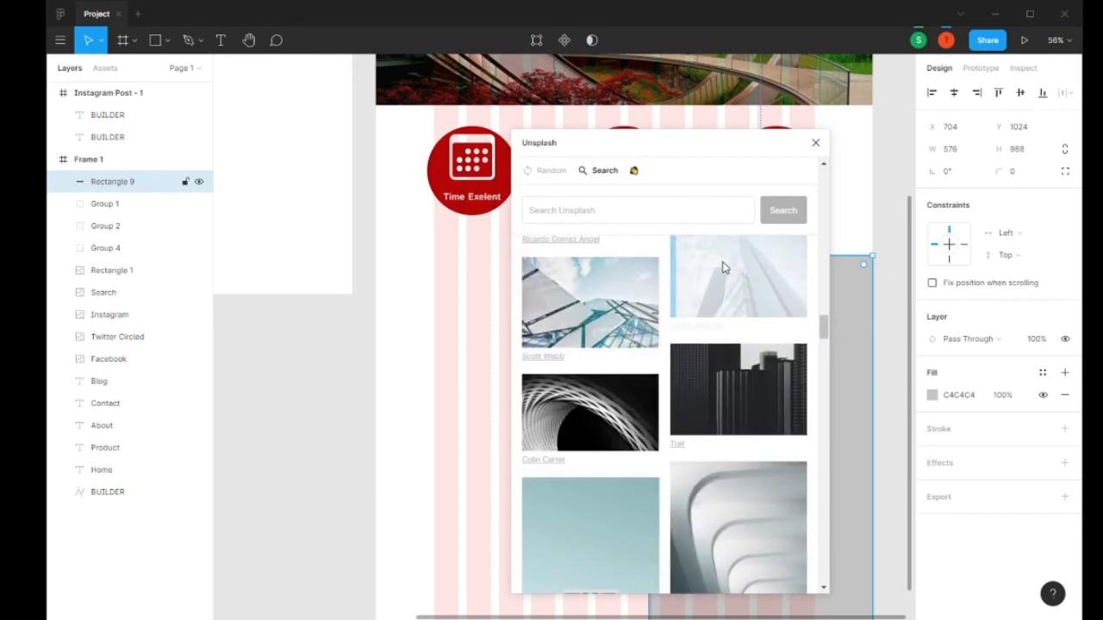
{"action": "left_click", "coordinate": [816, 143]}
{"action": "left_click", "coordinate": [888, 210]}
{"action": "scroll", "coordinate": [867, 268], "scroll_direction": "up", "scroll_amount": 2}
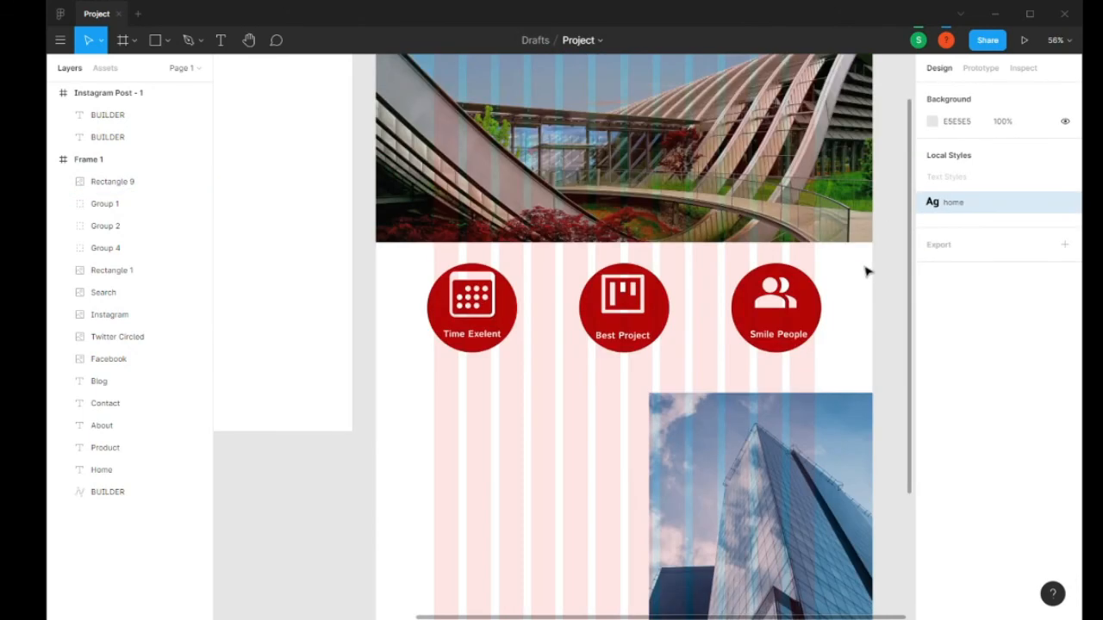
- Draw a rectangle of about 591 × 984 over the skyscraper photo and set its fill opacity to 40%
{"action": "scroll", "coordinate": [869, 267], "scroll_direction": "down", "scroll_amount": 4}
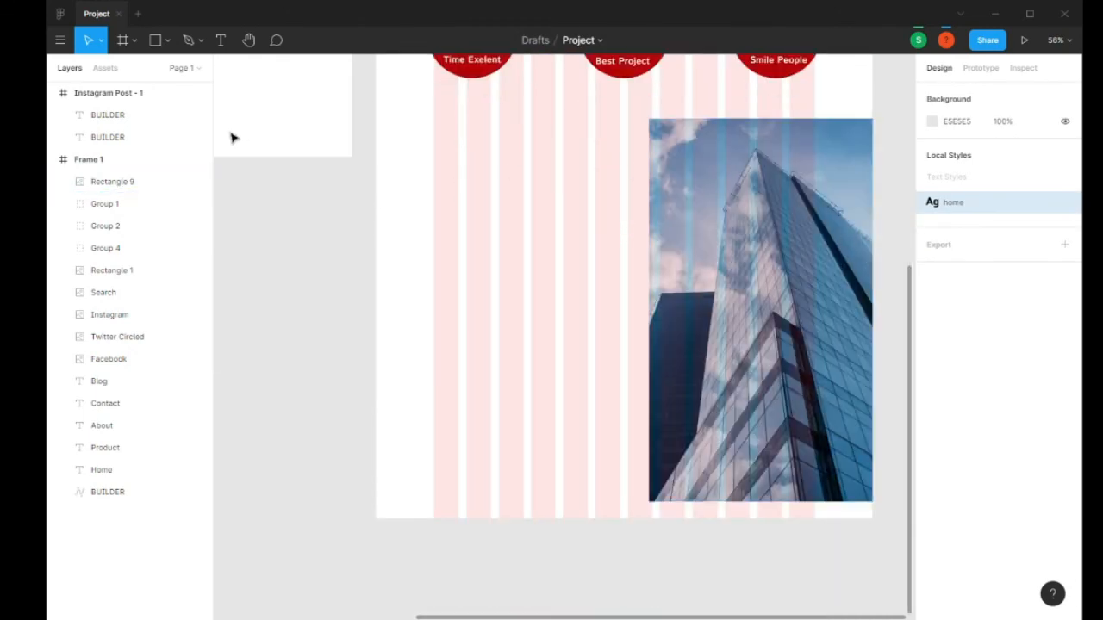
{"action": "left_click", "coordinate": [156, 40]}
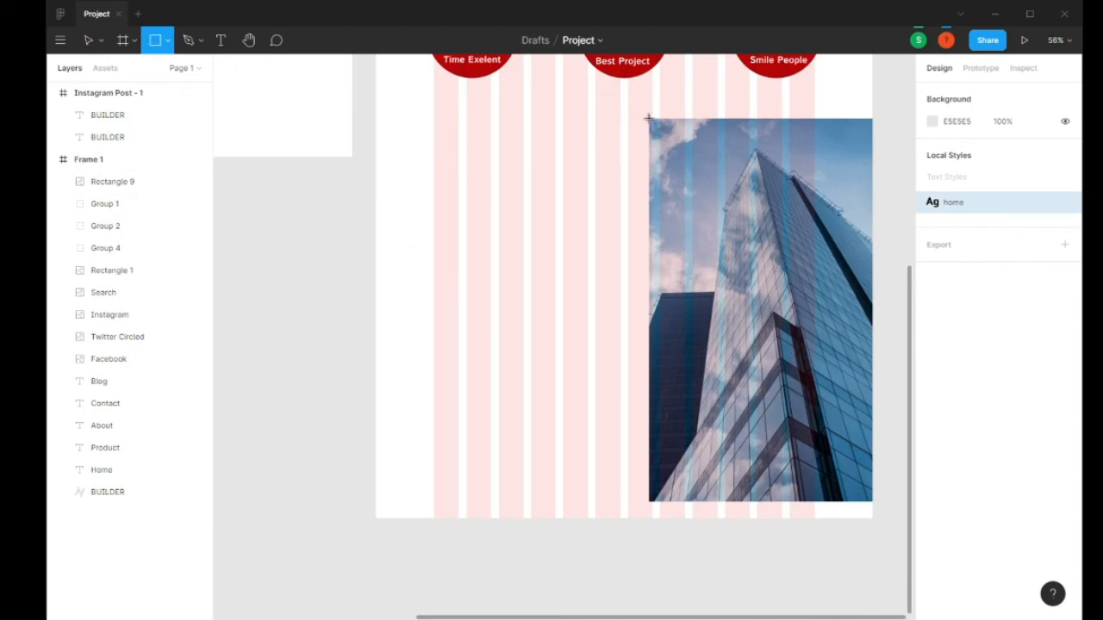
{"action": "mouse_move", "coordinate": [648, 118]}
{"action": "left_mouse_down"}
{"action": "mouse_move", "coordinate": [844, 517]}
{"action": "mouse_move", "coordinate": [869, 497]}
{"action": "mouse_move", "coordinate": [879, 508]}
{"action": "left_mouse_up"}
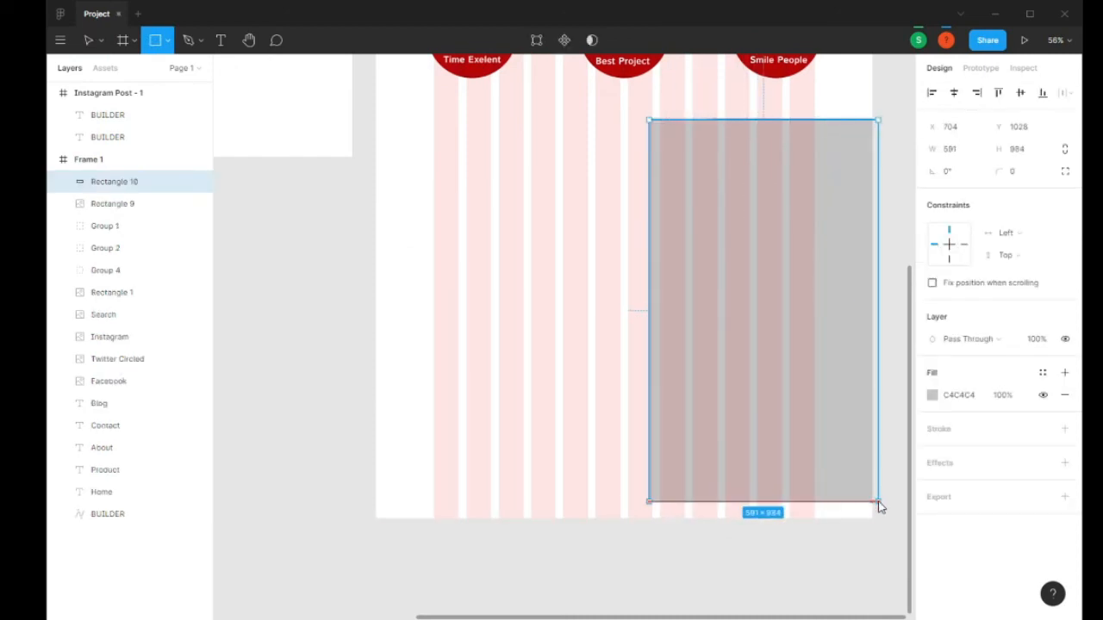
{"action": "left_click", "coordinate": [1007, 400]}
{"action": "type", "text": "40"}
{"action": "key", "text": "Return"}
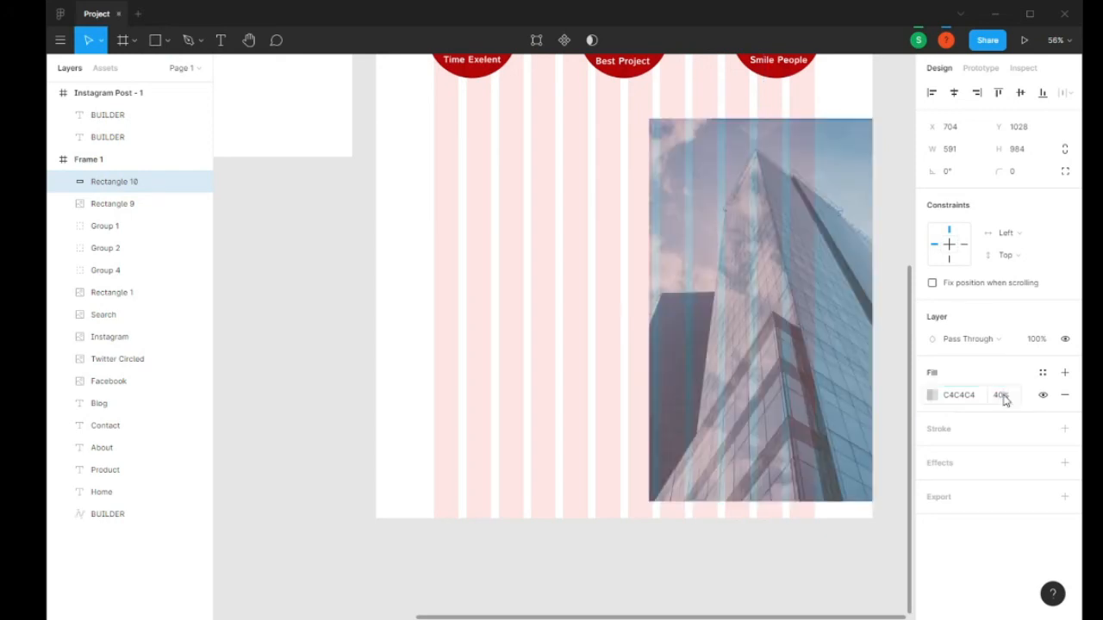
- Change the overlay rectangle's fill to the document red AD0707 at 30% opacity
{"action": "left_click", "coordinate": [933, 396]}
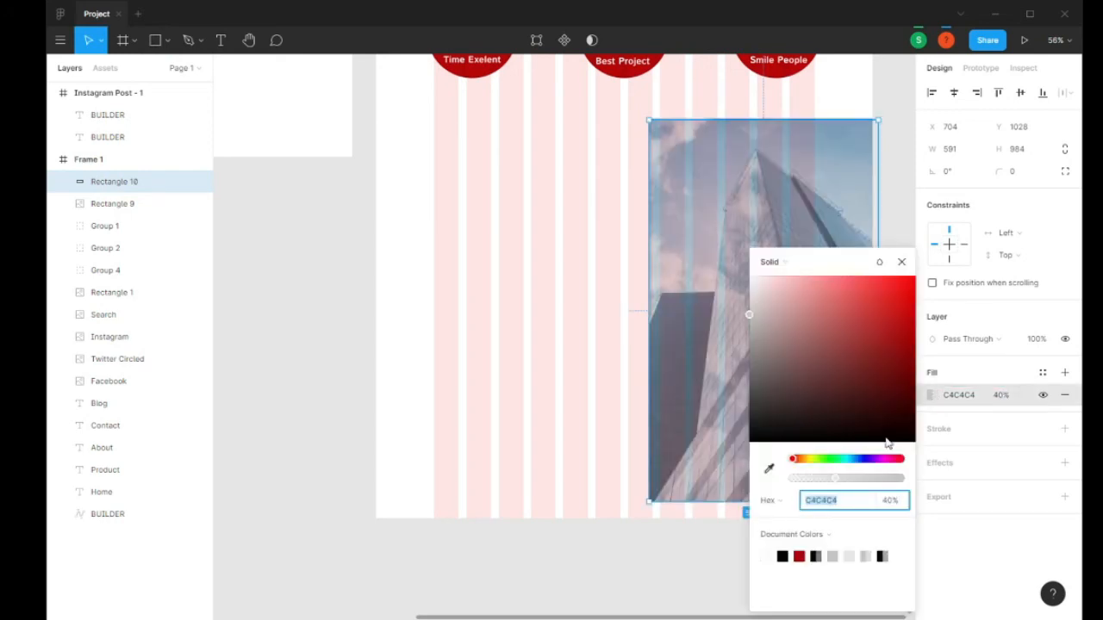
{"action": "left_click", "coordinate": [799, 556]}
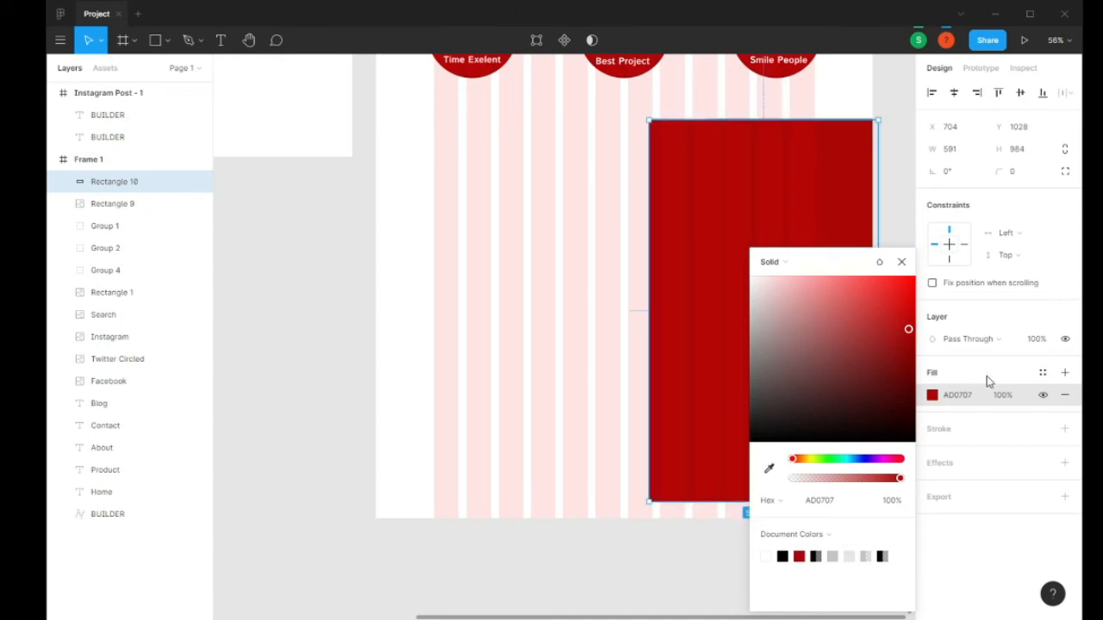
{"action": "left_click", "coordinate": [995, 394]}
{"action": "left_click", "coordinate": [1000, 398]}
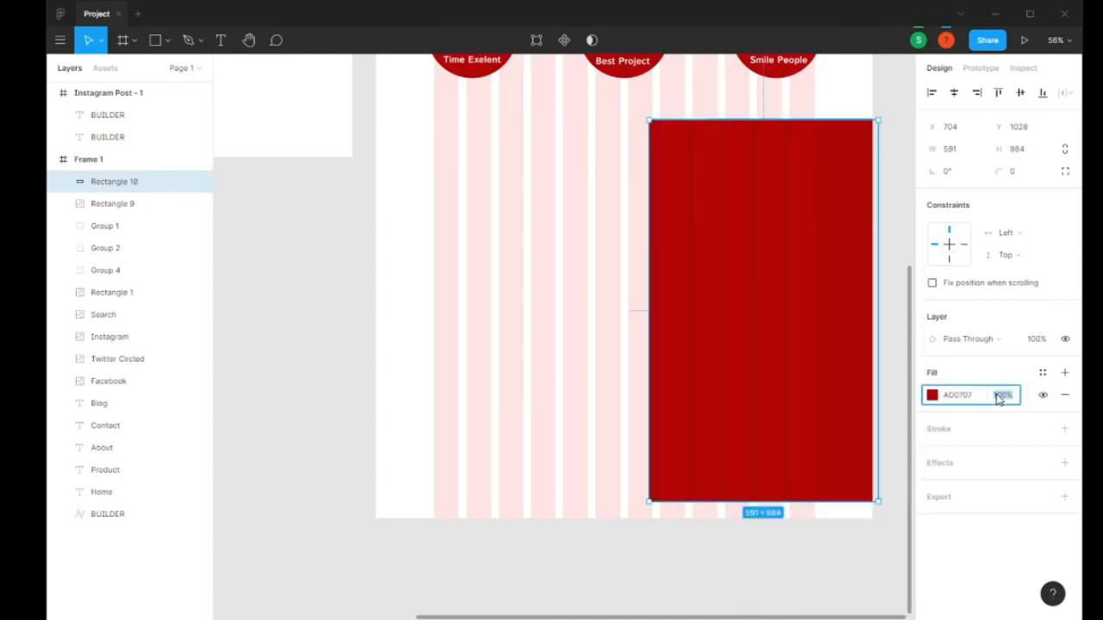
{"action": "key", "text": "Return"}
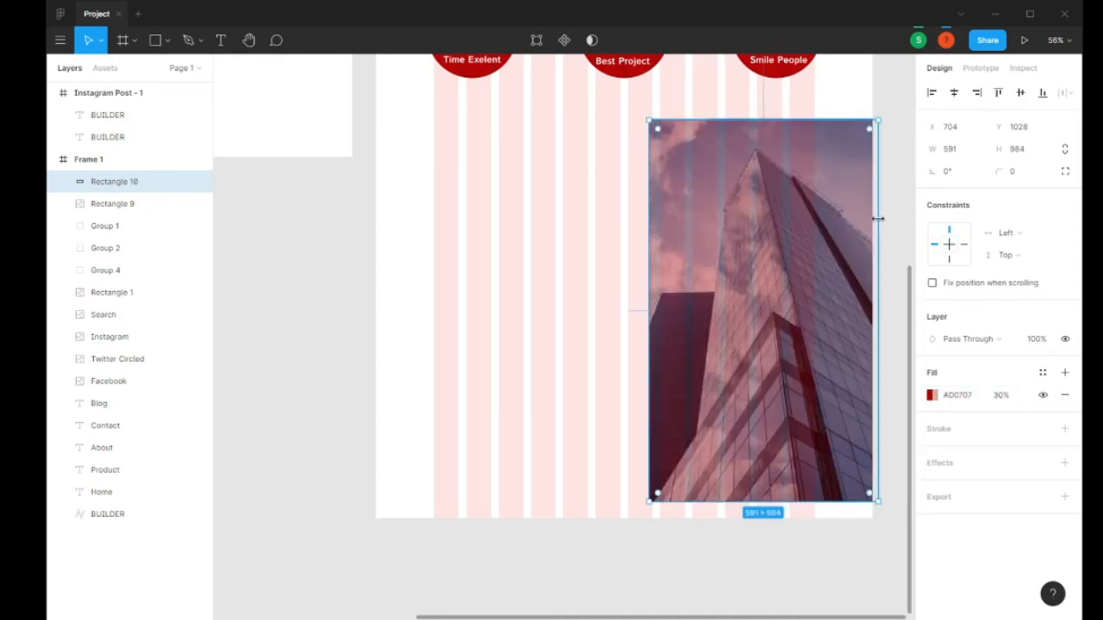
{"action": "left_click", "coordinate": [898, 221]}
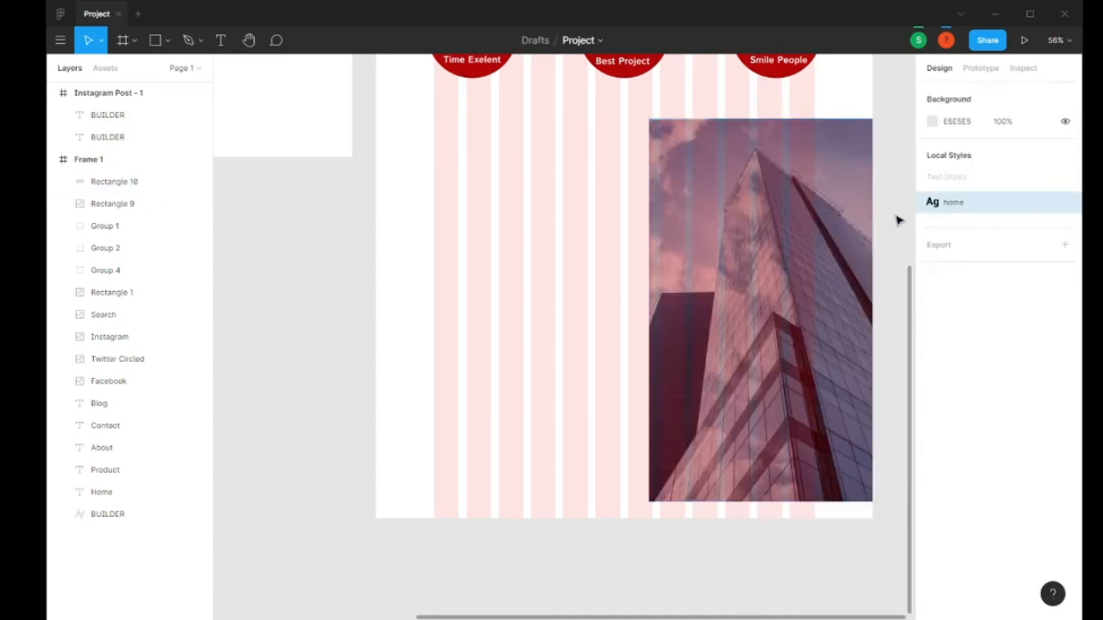
- Reduce the red overlay's fill opacity to 10%
{"action": "left_click", "coordinate": [814, 276]}
{"action": "left_click", "coordinate": [998, 398]}
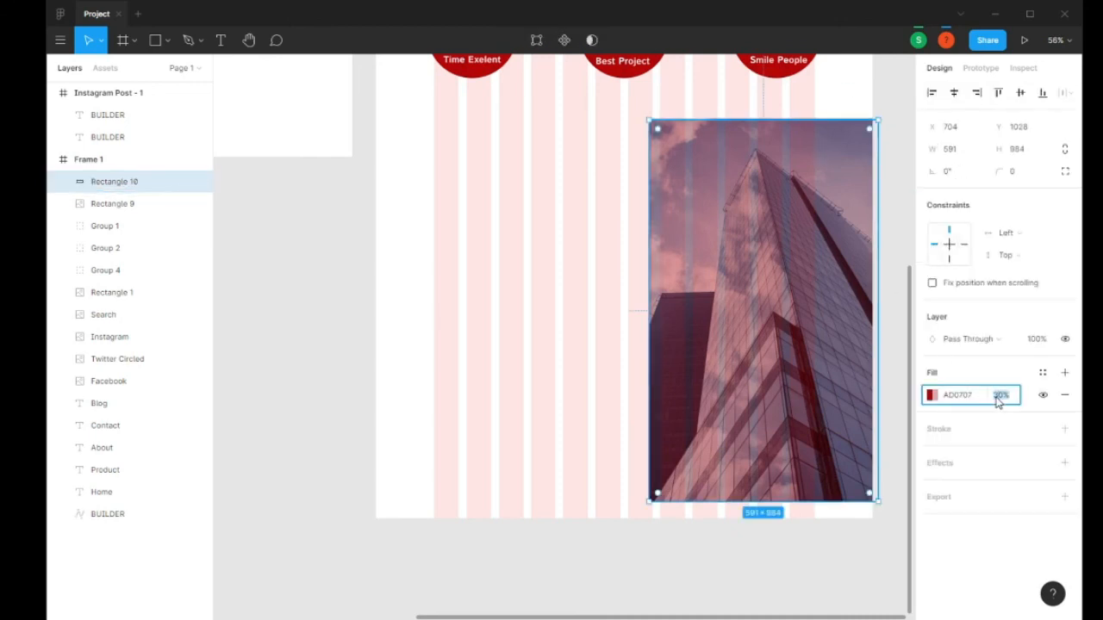
{"action": "type", "text": "10"}
{"action": "key", "text": "Return"}
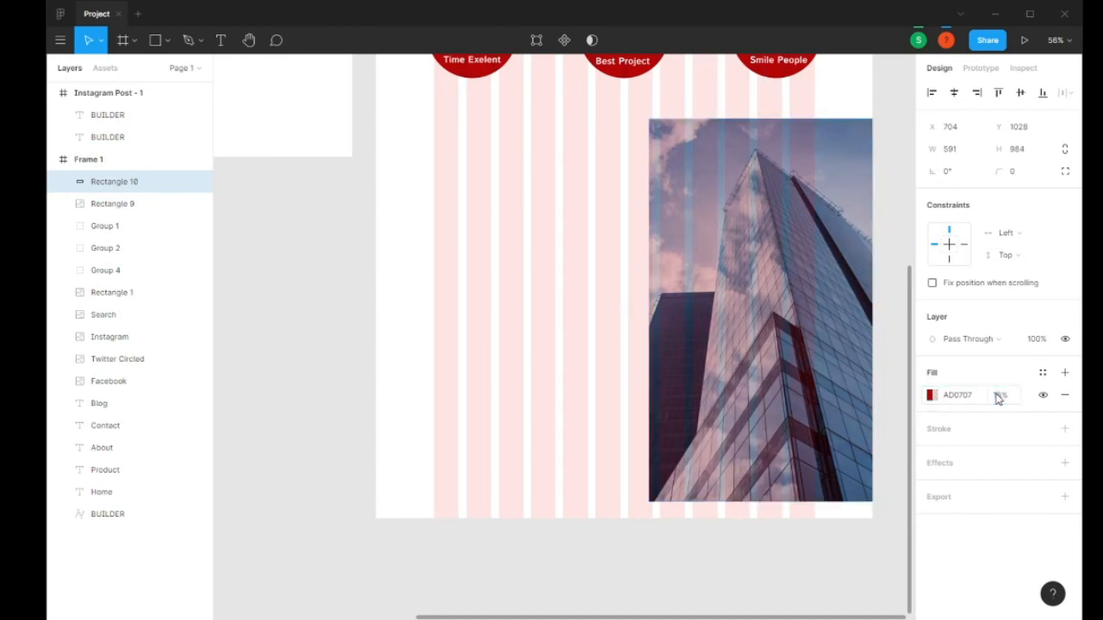
{"action": "left_click", "coordinate": [891, 210]}
{"action": "scroll", "coordinate": [887, 199], "scroll_direction": "up", "scroll_amount": 3}
{"action": "scroll", "coordinate": [832, 273], "scroll_direction": "down", "scroll_amount": 1}
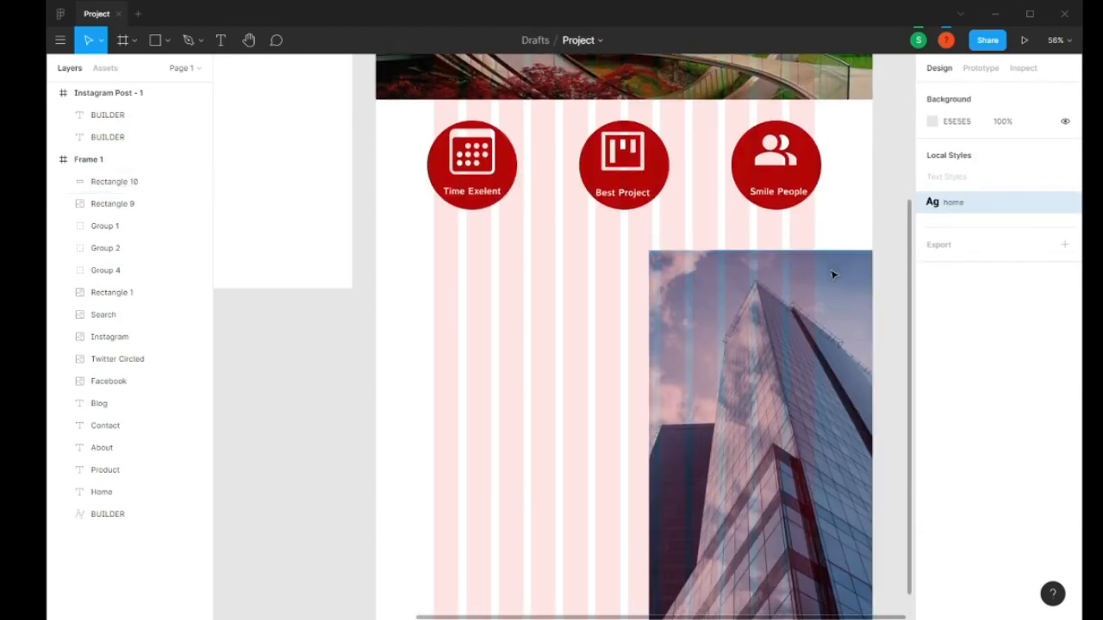
{"action": "scroll", "coordinate": [891, 243], "scroll_direction": "down", "scroll_amount": 3}
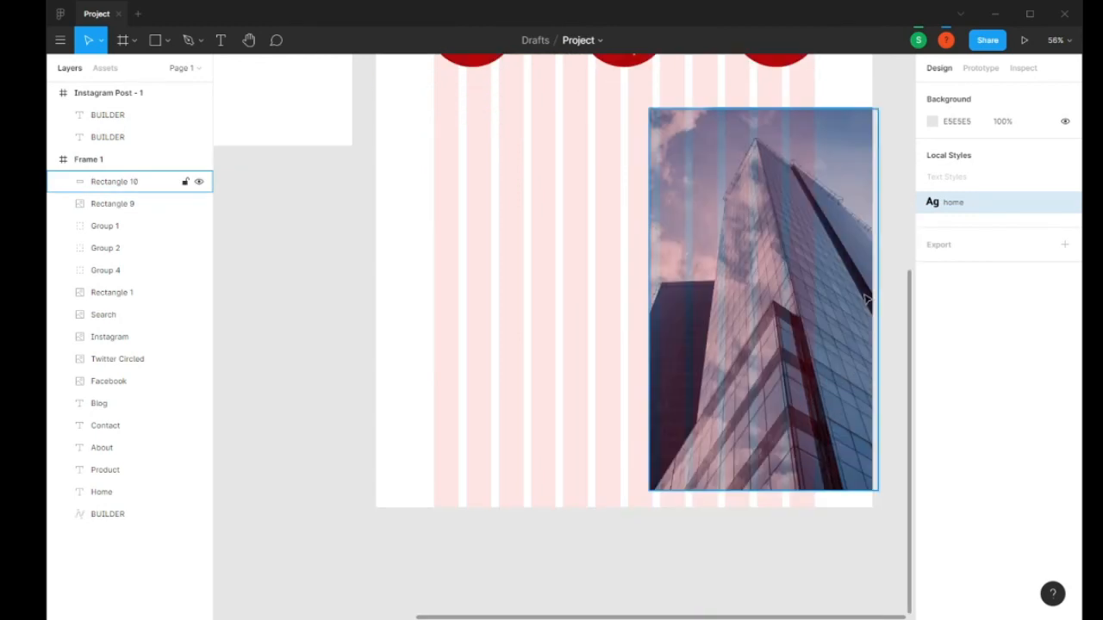
{"action": "left_click", "coordinate": [220, 43]}
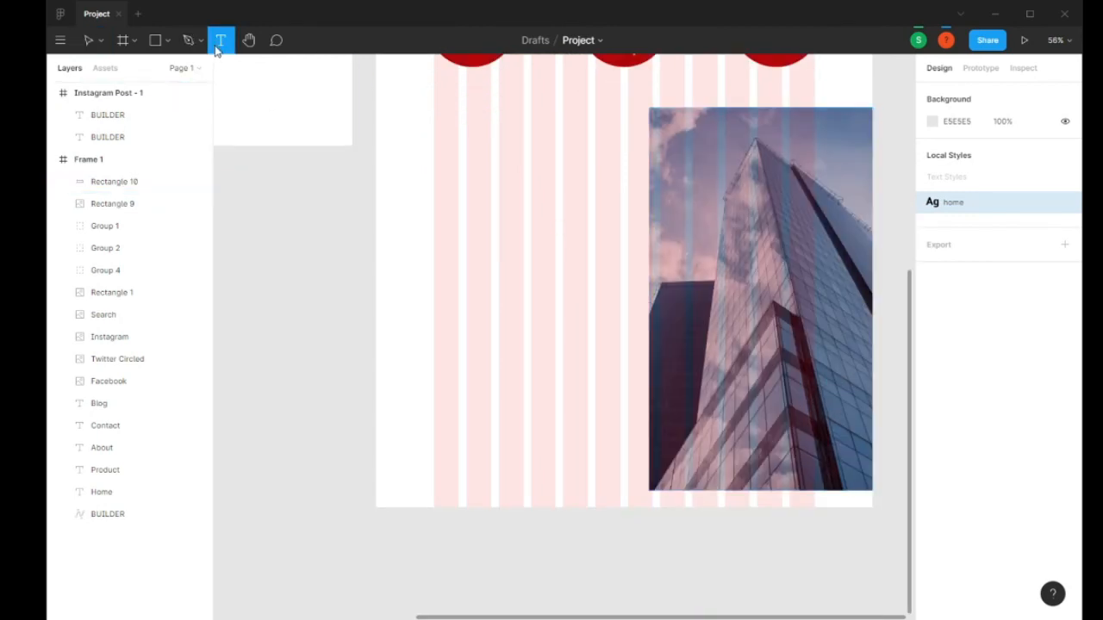
{"action": "left_click", "coordinate": [412, 183]}
{"action": "key", "text": "Escape"}
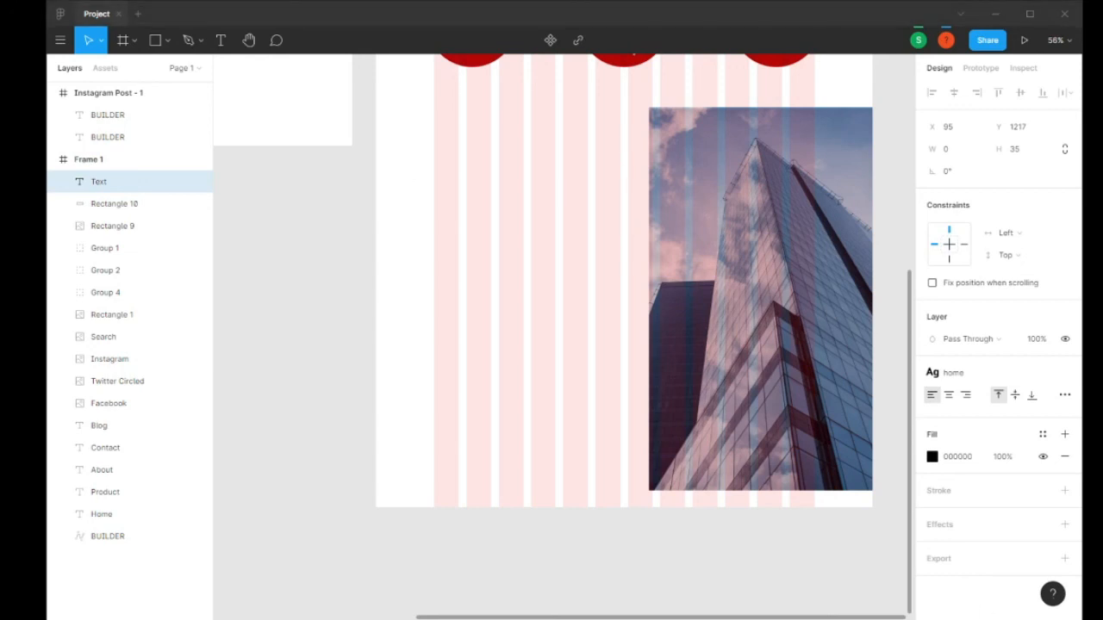
{"action": "scroll", "coordinate": [551, 293], "scroll_direction": "up", "scroll_amount": 2}
{"action": "scroll", "coordinate": [551, 293], "scroll_direction": "down", "scroll_amount": 2}
- Add the text "All About Priority, And All About Perfectly" in the empty area beside the skyscraper photo, at about X 102, Y 1287
{"action": "left_click", "coordinate": [220, 41]}
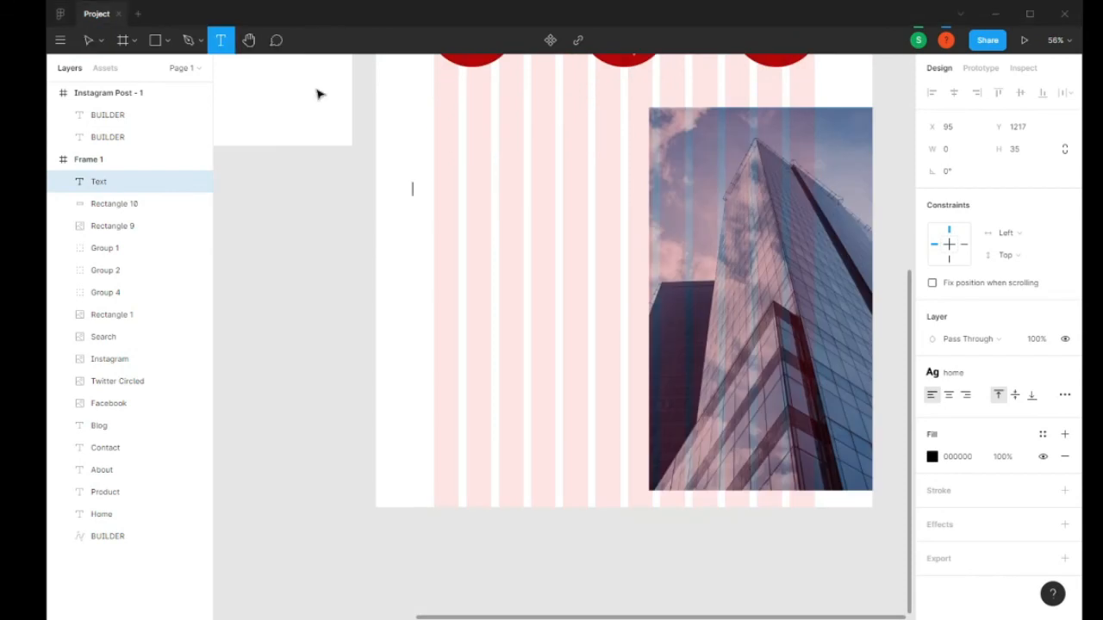
{"action": "left_click", "coordinate": [417, 213]}
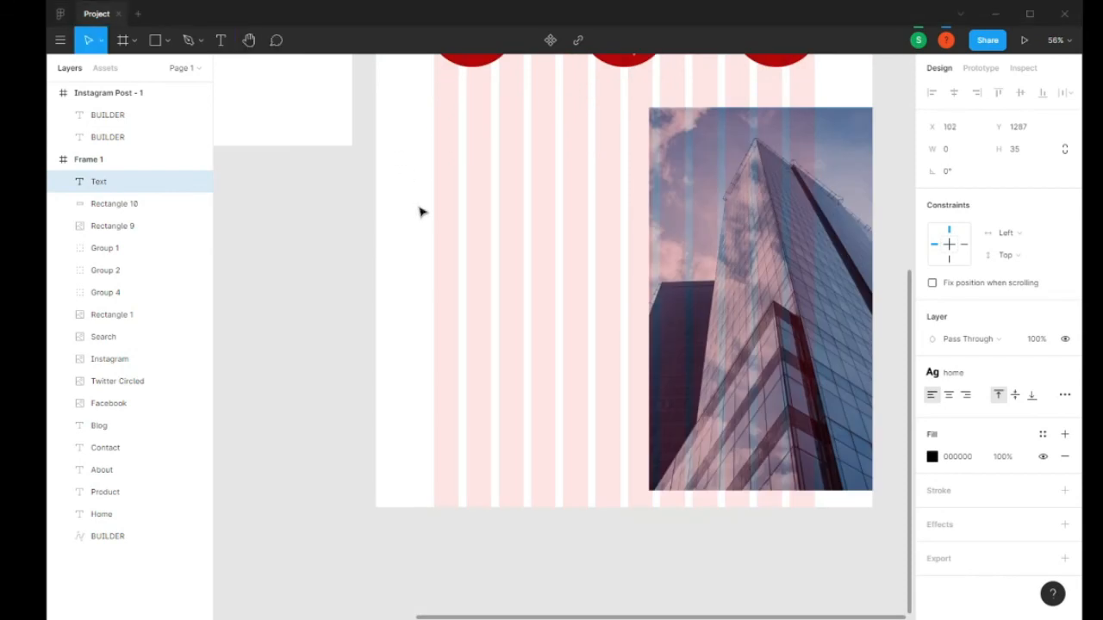
{"action": "type", "text": "Yo"}
{"action": "key", "text": "BackSpace"}
{"action": "key", "text": "BackSpace"}
{"action": "key", "text": "BackSpace"}
{"action": "key", "text": "BackSpace"}
{"action": "type", "text": "All About prior"}
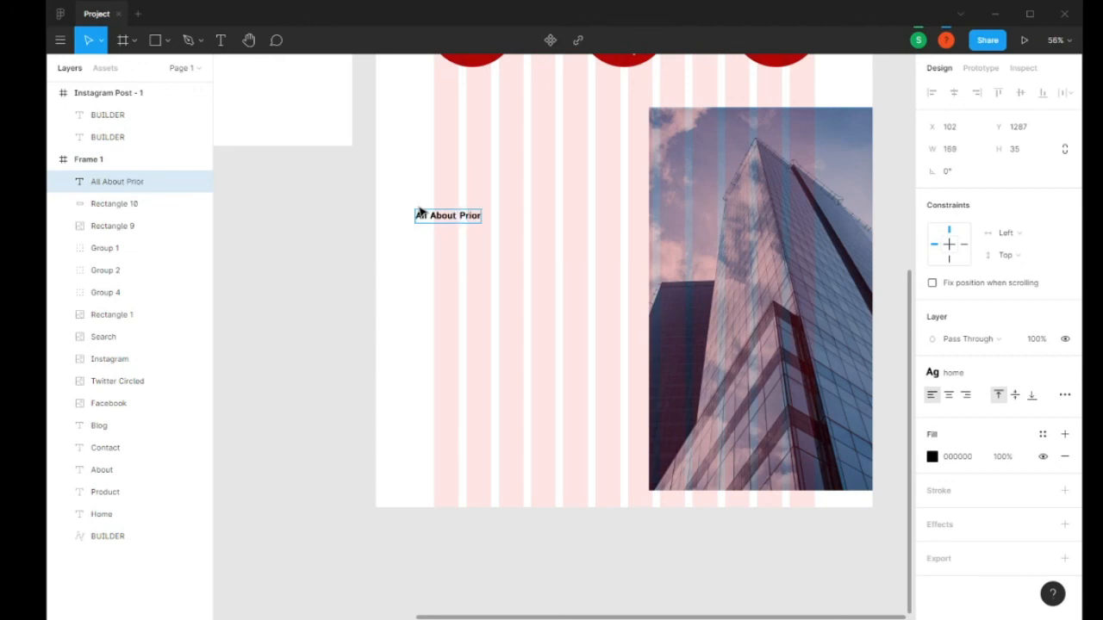
{"action": "type", "text": "ity, And All"}
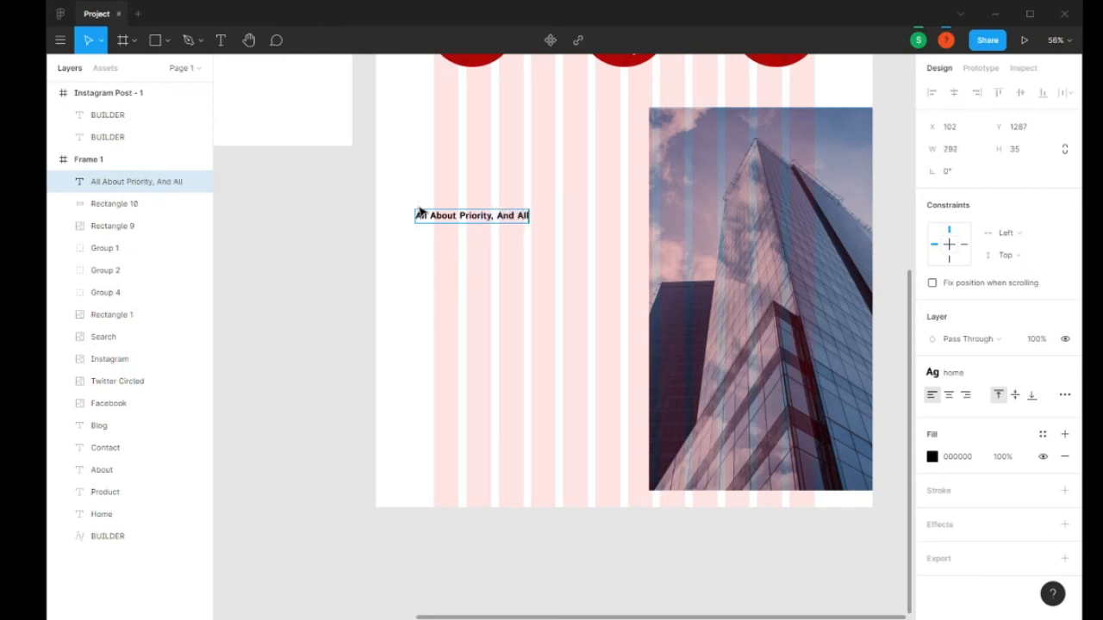
{"action": "type", "text": " About Perfectly"}
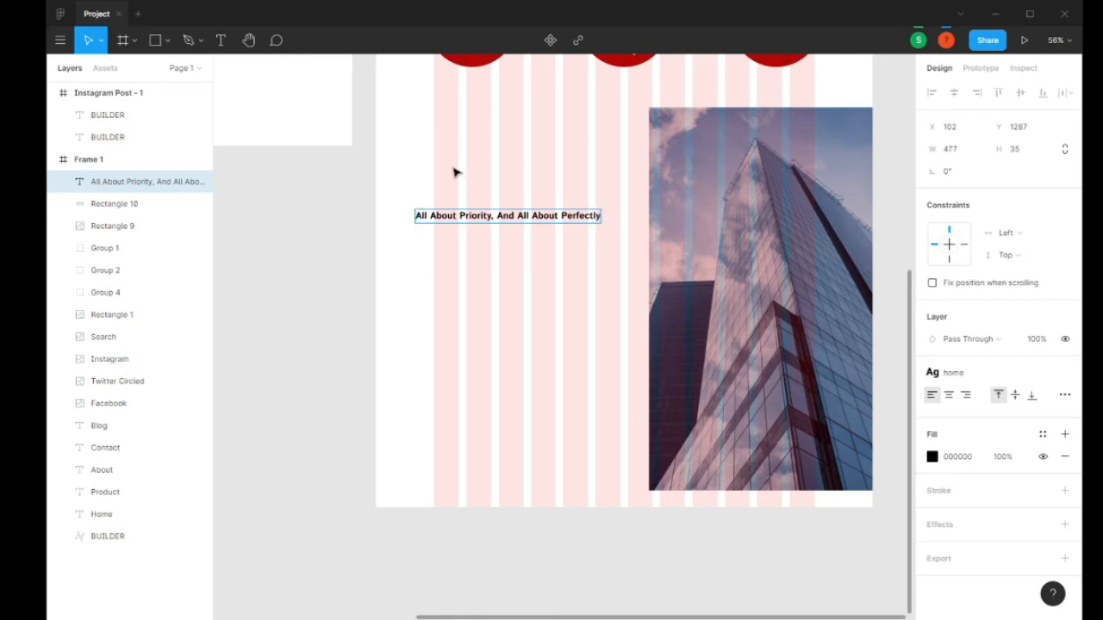
{"action": "key", "text": "Escape"}
{"action": "double_click", "coordinate": [500, 217]}
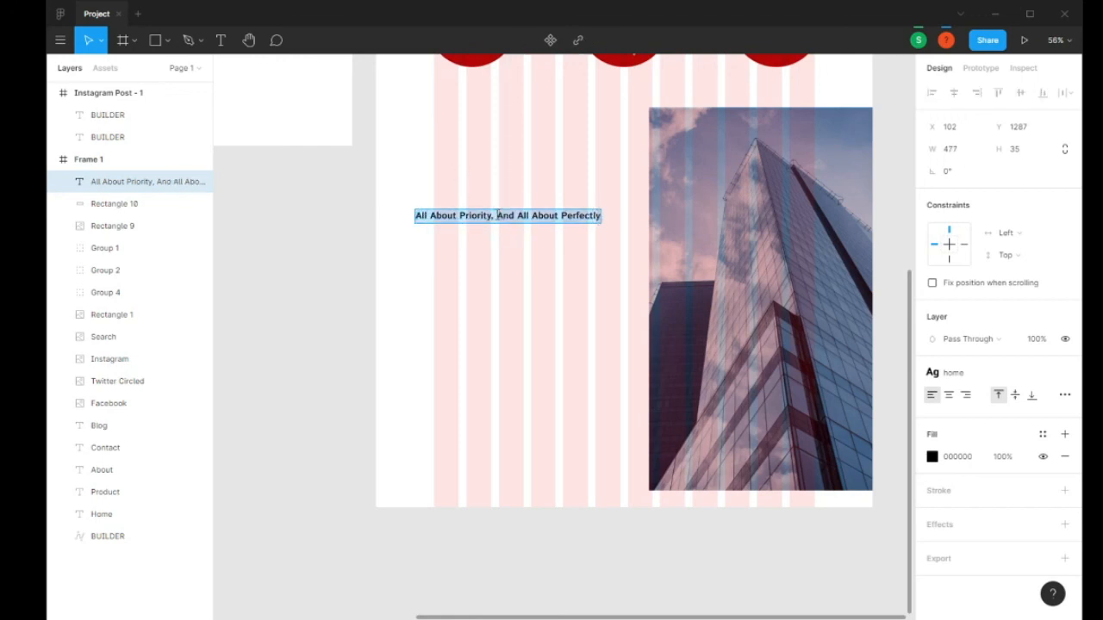
{"action": "left_click", "coordinate": [498, 215]}
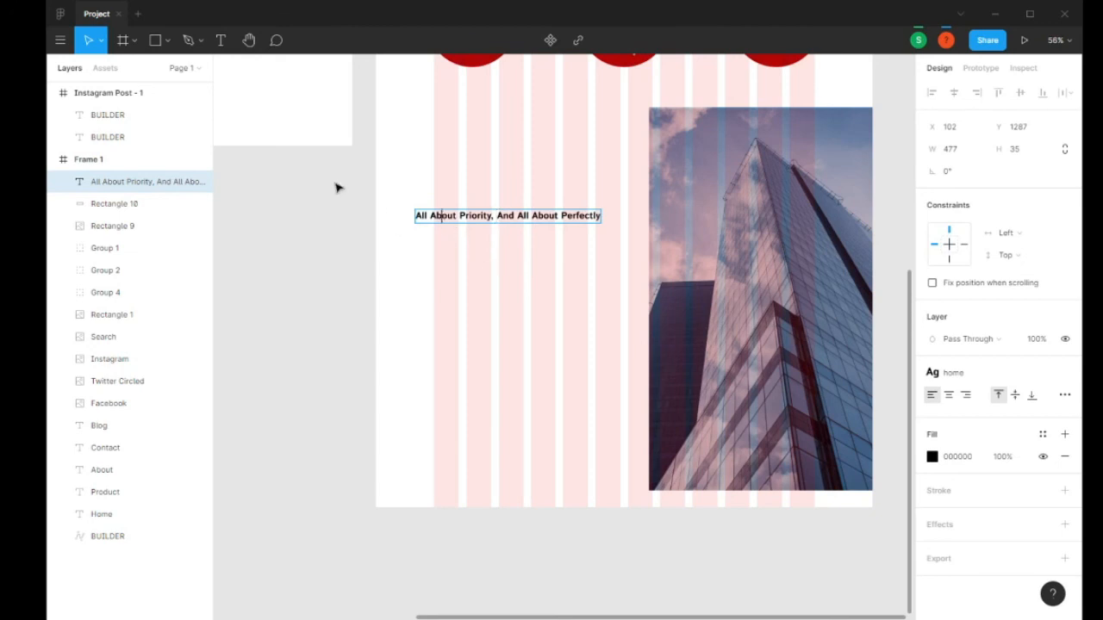
{"action": "key", "text": "Escape"}
{"action": "right_click", "coordinate": [446, 219]}
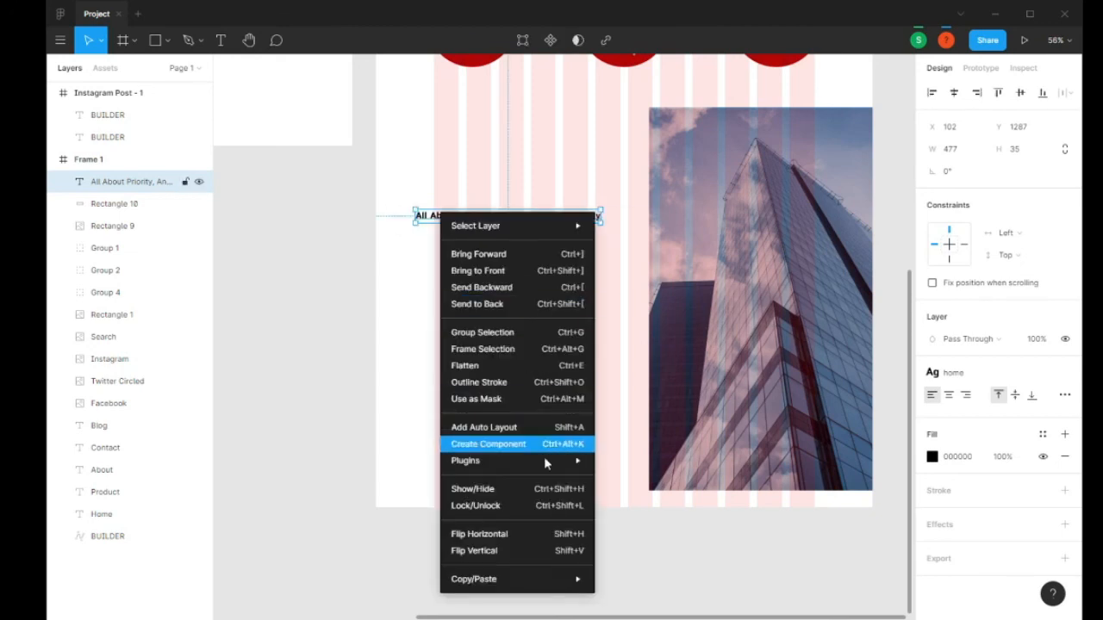
{"action": "left_click", "coordinate": [517, 507]}
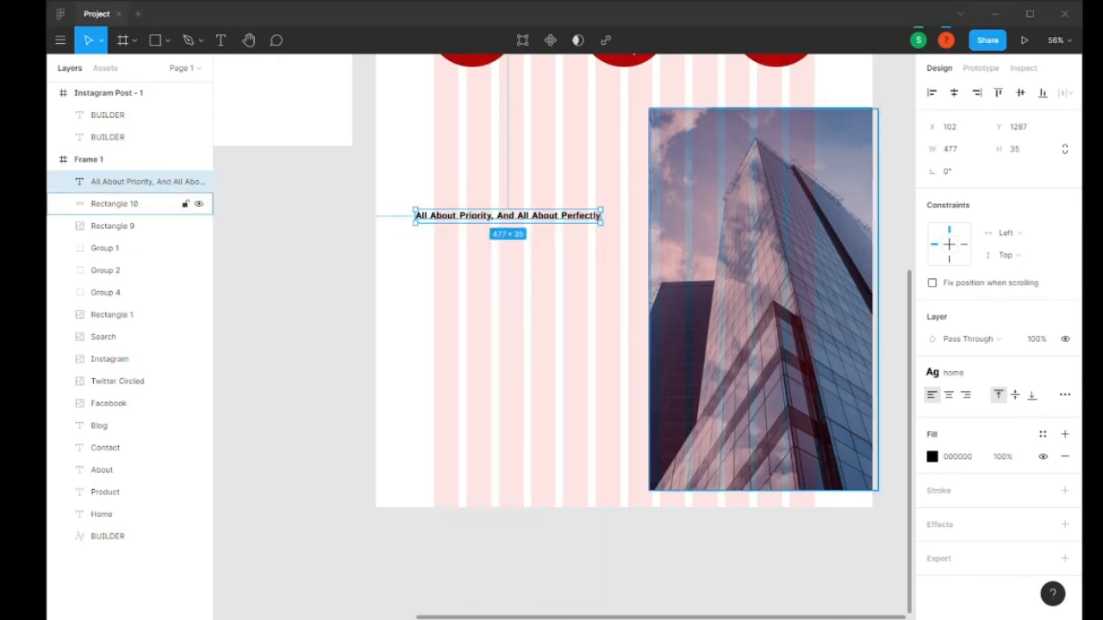
{"action": "left_click", "coordinate": [288, 120]}
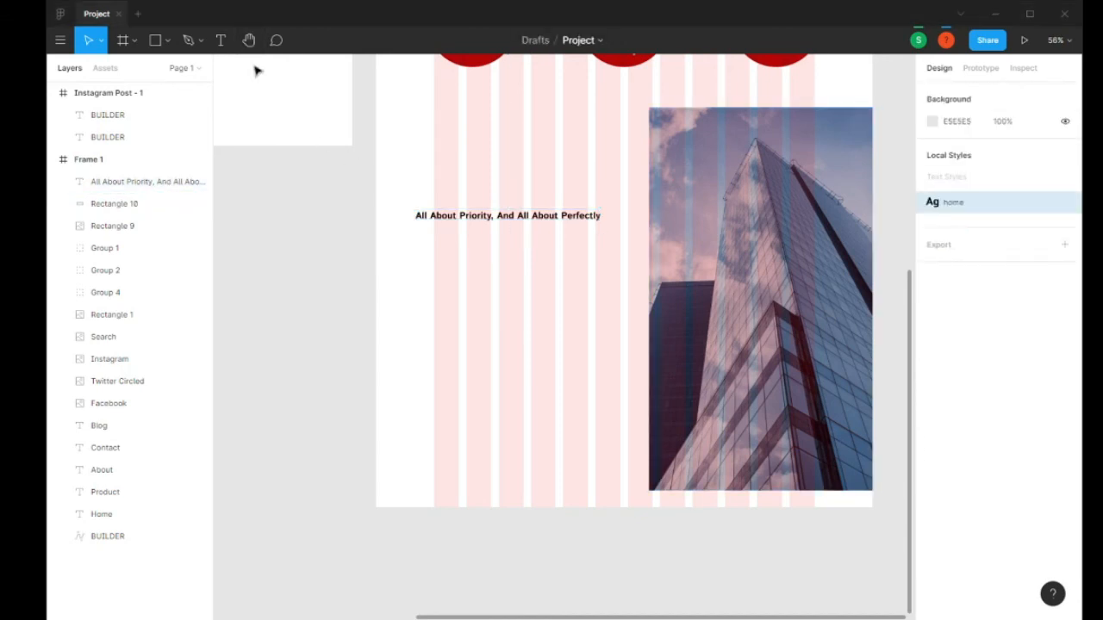
- Detach the home text style from the heading and break it into two lines after "All About Priority,"
{"action": "left_click", "coordinate": [434, 215]}
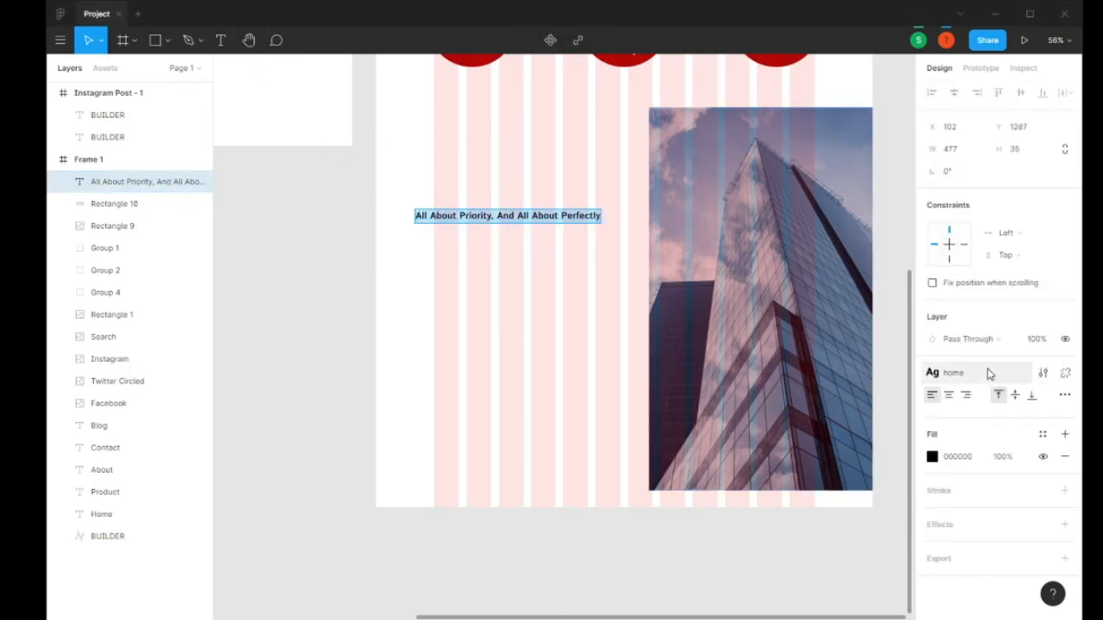
{"action": "left_click", "coordinate": [1065, 375]}
{"action": "double_click", "coordinate": [483, 213]}
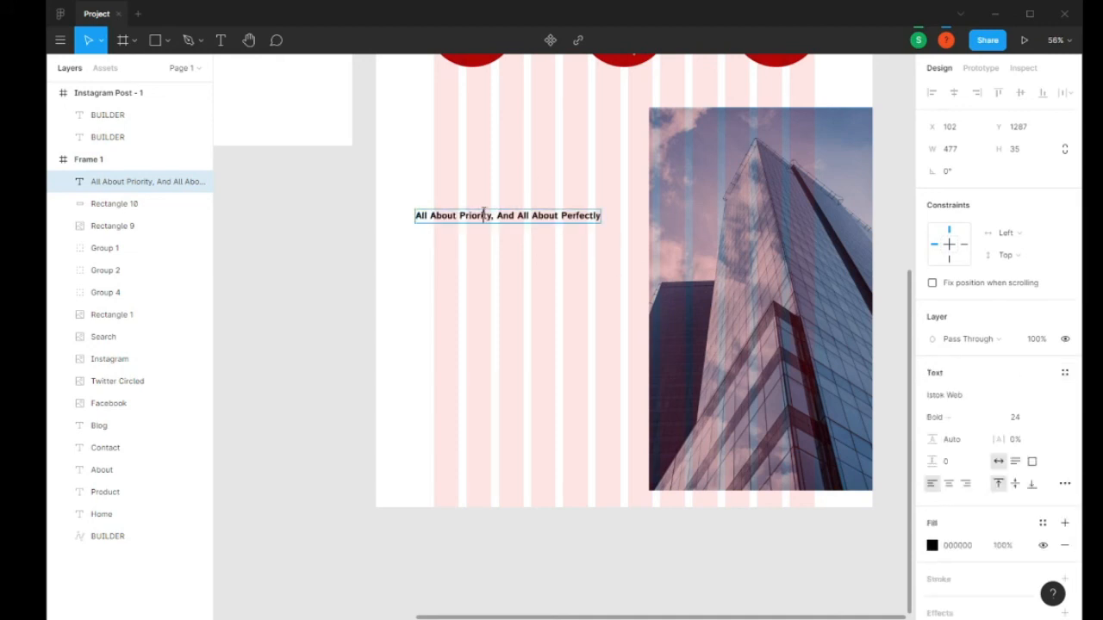
{"action": "key", "text": "Return"}
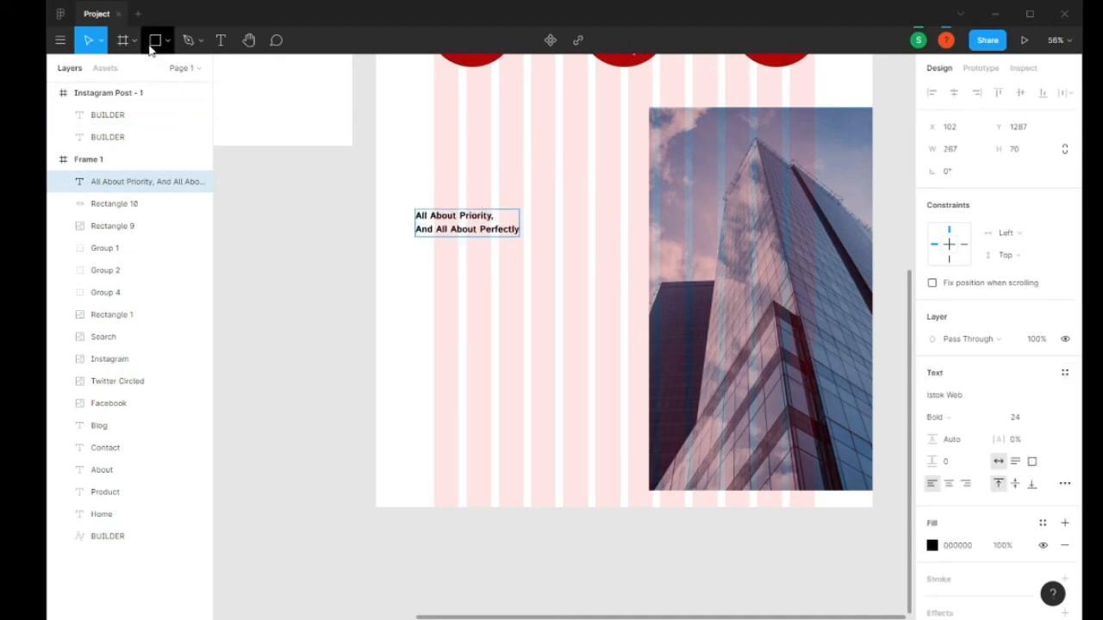
- Select the whole two-line heading and enlarge its font size to 36, and finally to 48
{"action": "key", "text": "ctrl+a"}
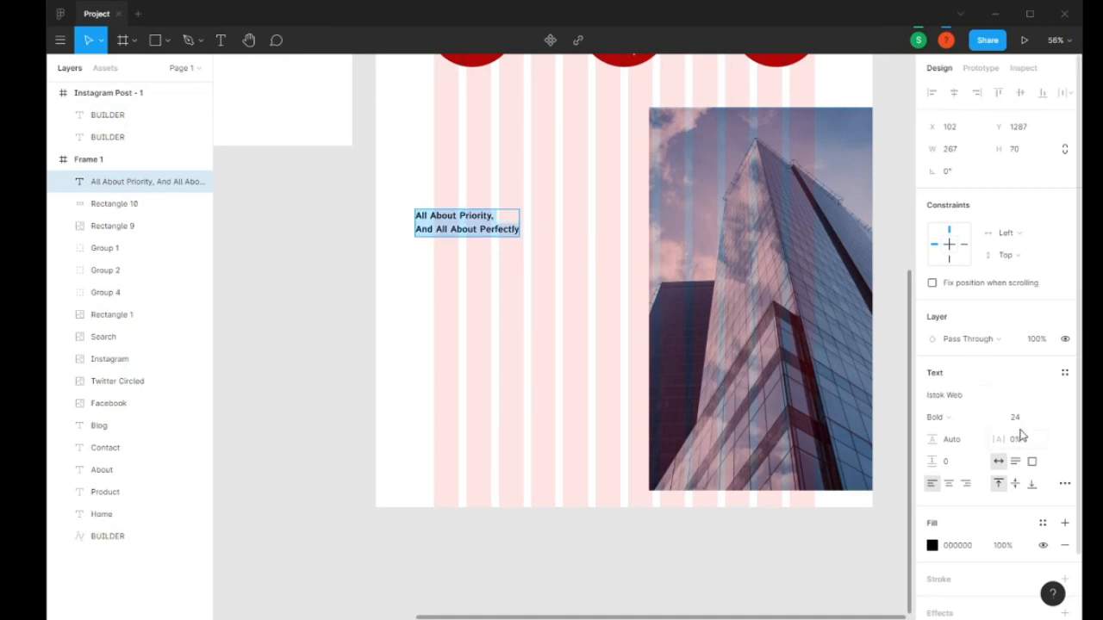
{"action": "left_click", "coordinate": [1043, 420]}
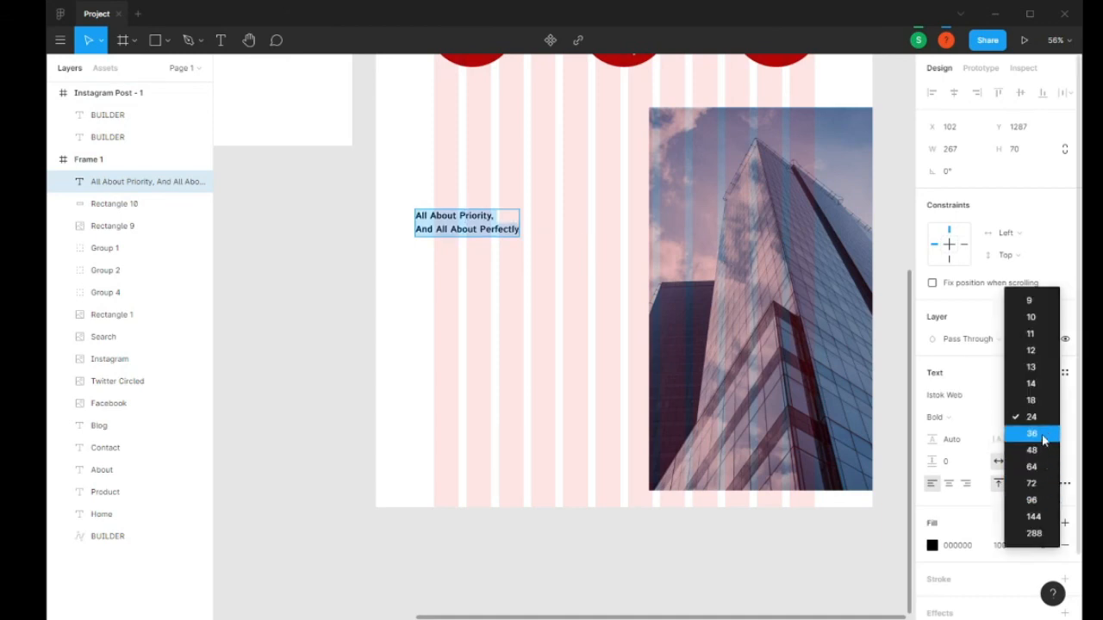
{"action": "left_click", "coordinate": [1038, 433]}
{"action": "left_click", "coordinate": [1039, 419]}
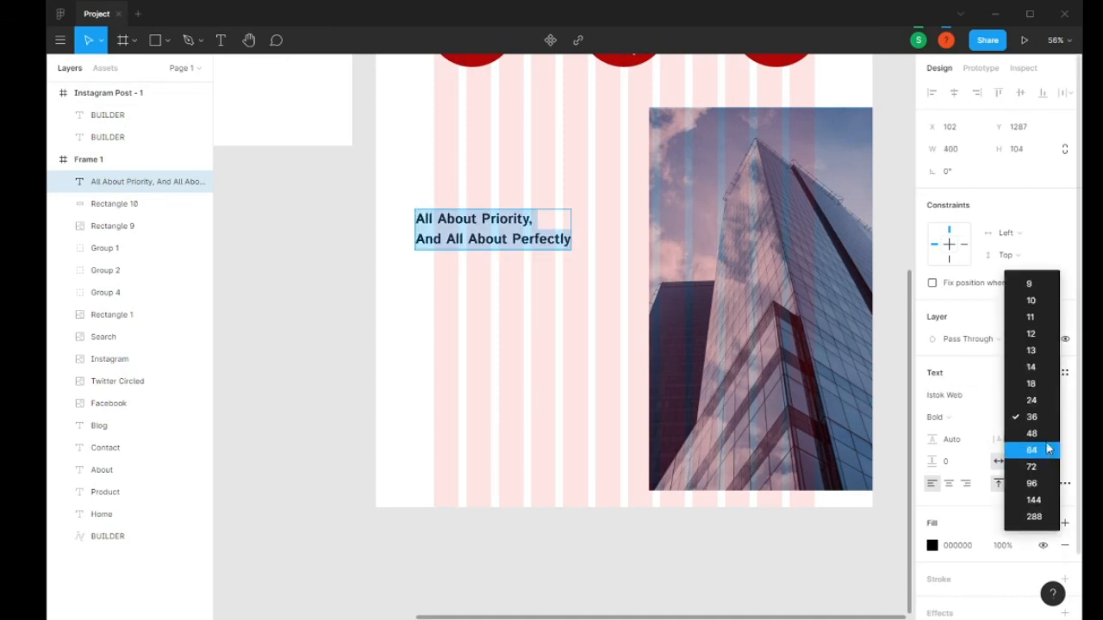
{"action": "left_click", "coordinate": [1041, 448]}
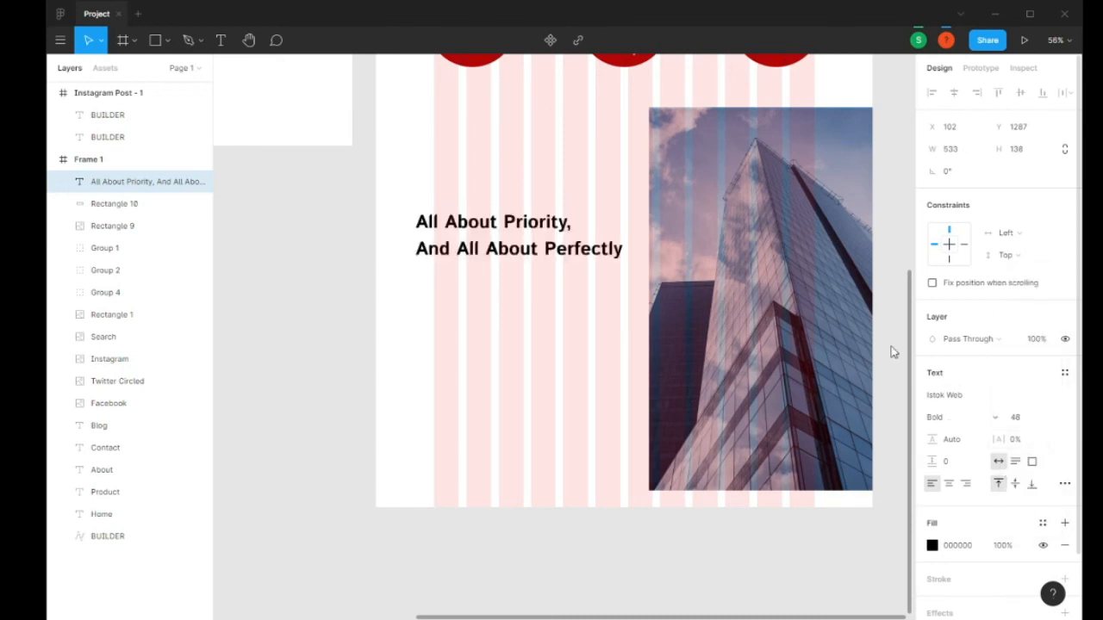
- Try the Jacques Francois font and several alphabetically following fonts on the heading
{"action": "left_click", "coordinate": [956, 396]}
{"action": "type", "text": "Jacques Francois"}
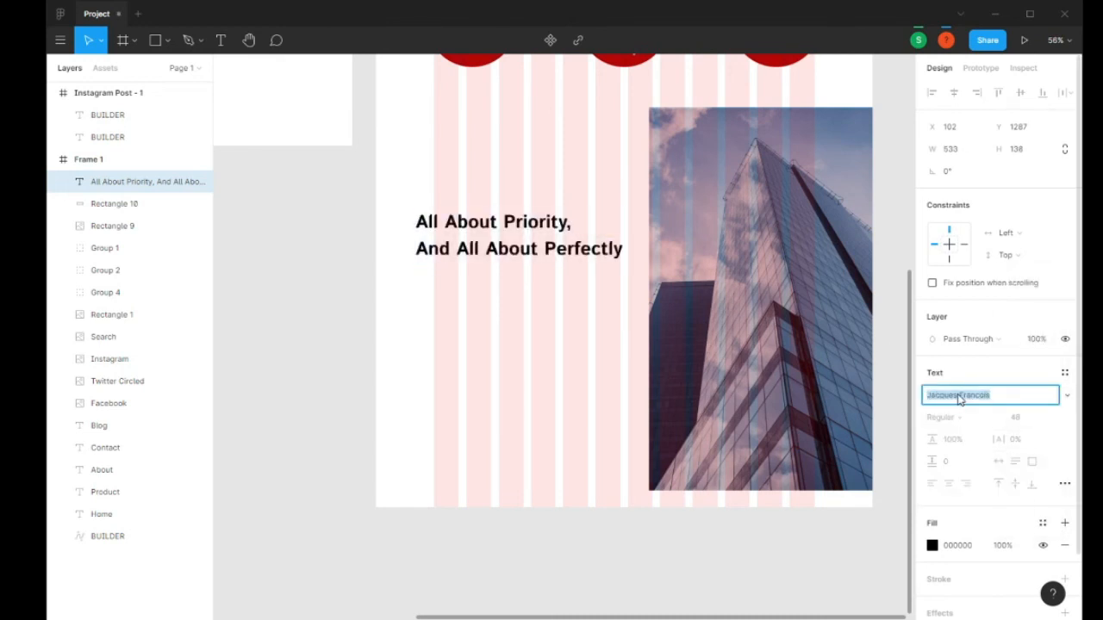
{"action": "key", "text": "Return"}
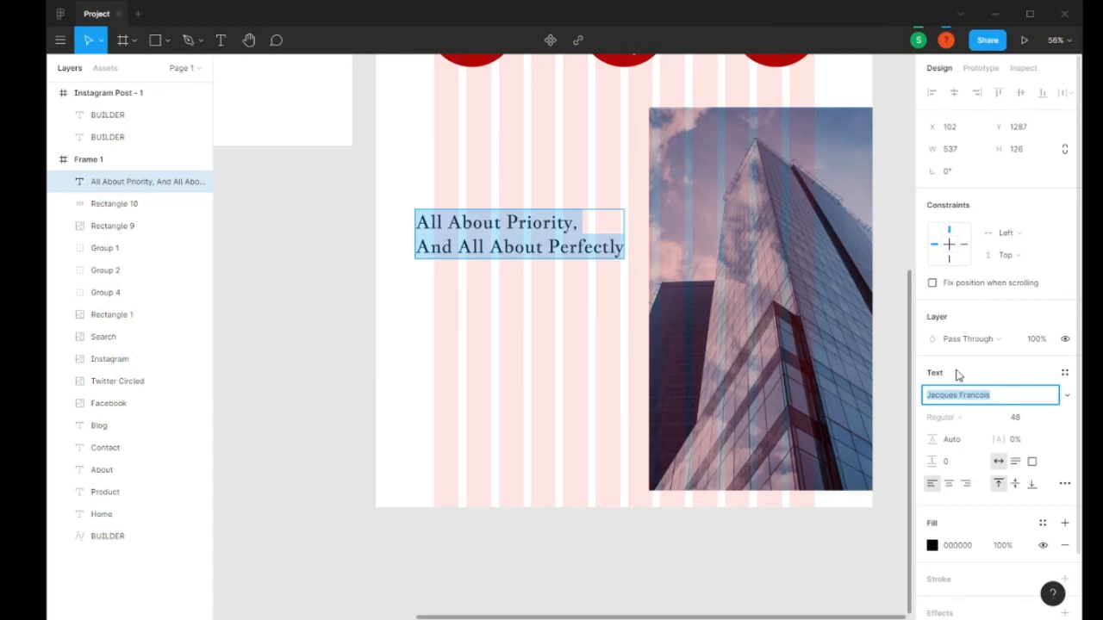
{"action": "key", "text": "Down"}
{"action": "key", "text": "Down"}
{"action": "key", "text": "Down"}
{"action": "key", "text": "Down"}
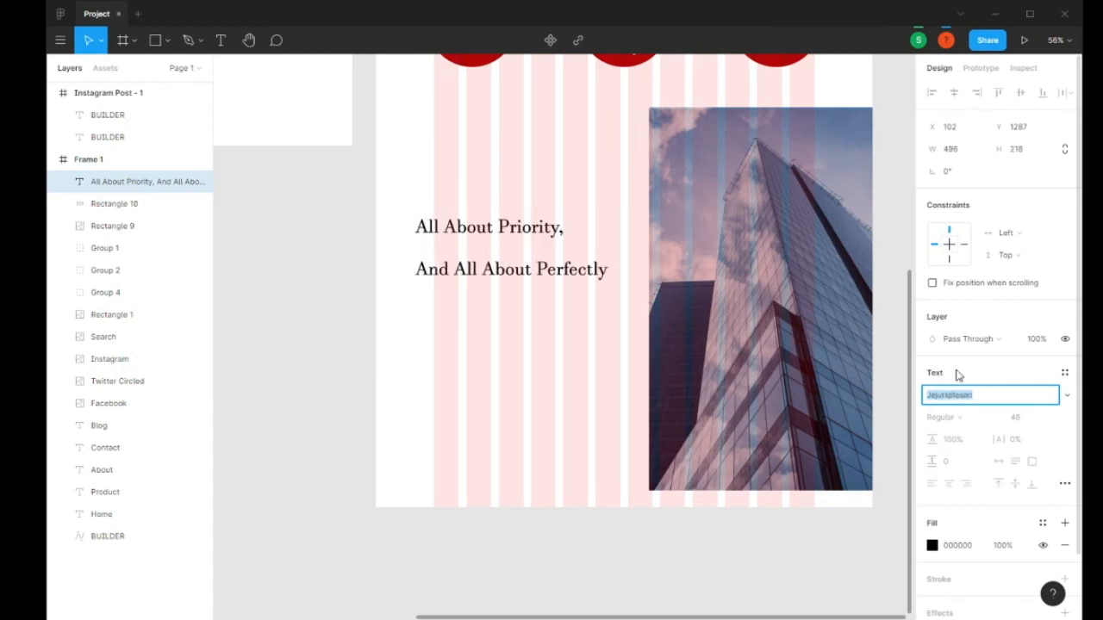
{"action": "key", "text": "Down"}
{"action": "key", "text": "Down"}
{"action": "key", "text": "Down"}
{"action": "key", "text": "Down"}
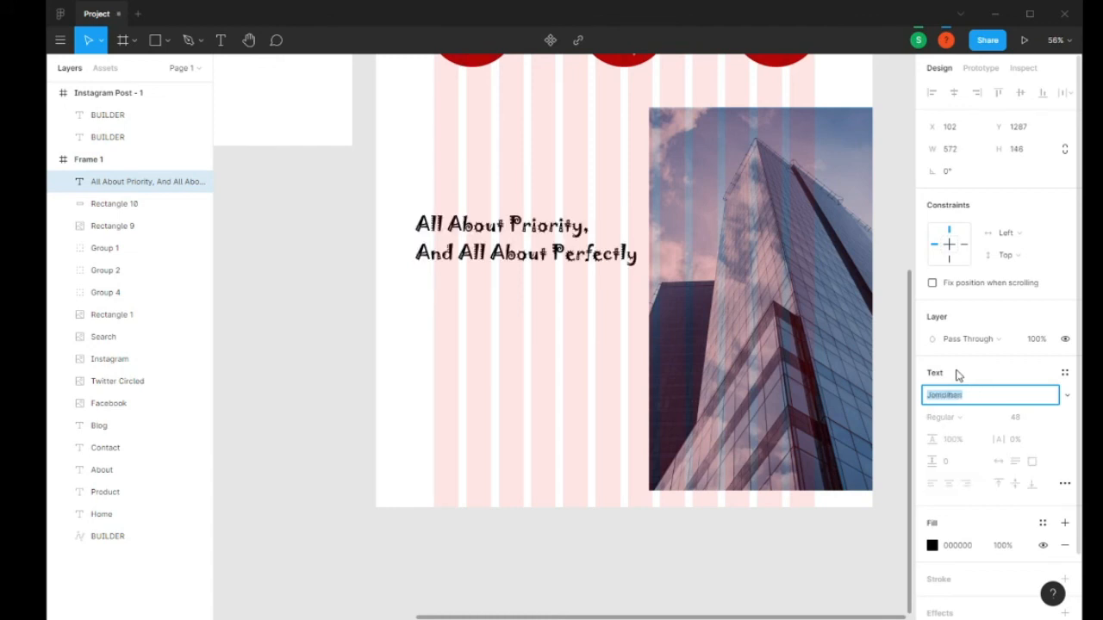
- Browse the available fonts and set the heading's font to Freestyle Script
{"action": "left_click", "coordinate": [1067, 394]}
{"action": "scroll", "coordinate": [993, 362], "scroll_direction": "down", "scroll_amount": 12}
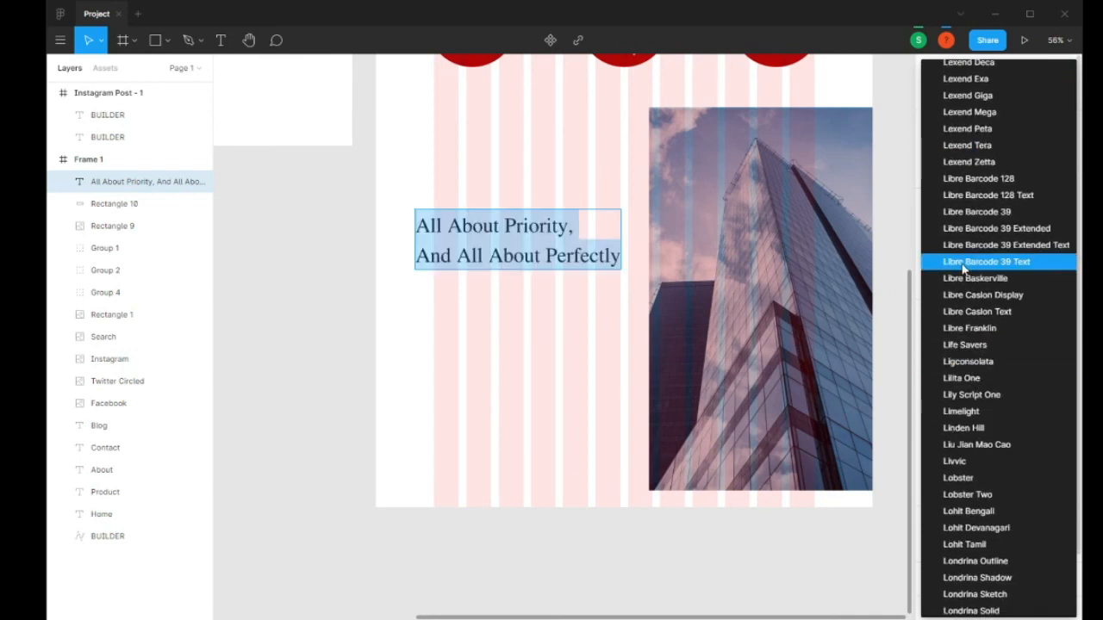
{"action": "key", "text": "Down"}
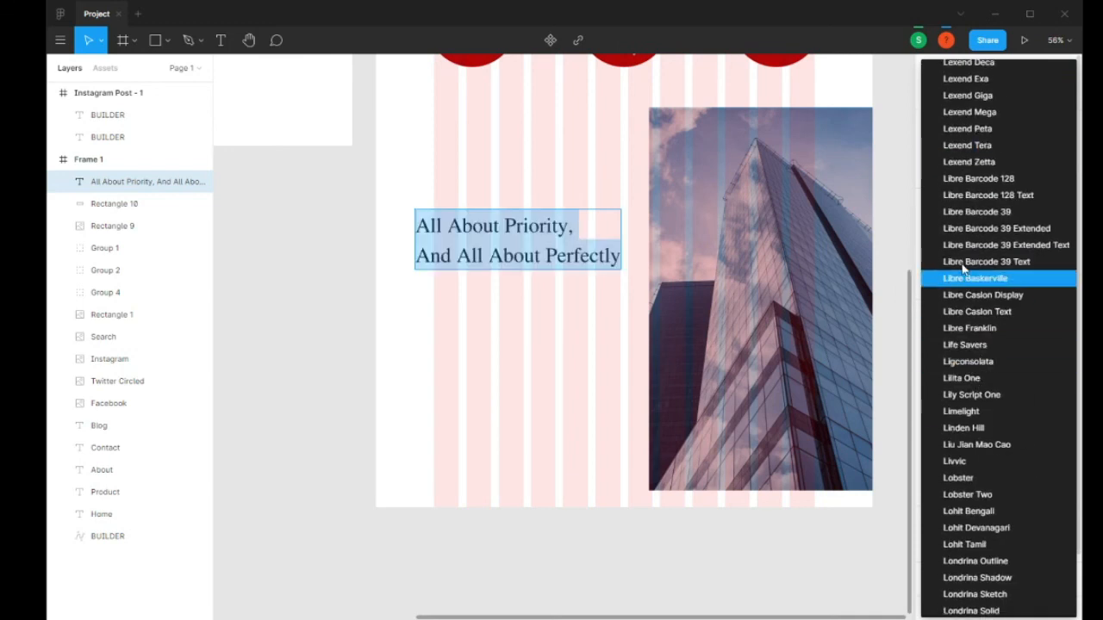
{"action": "key", "text": "Down"}
{"action": "key", "text": "Down"}
{"action": "key", "text": "Down"}
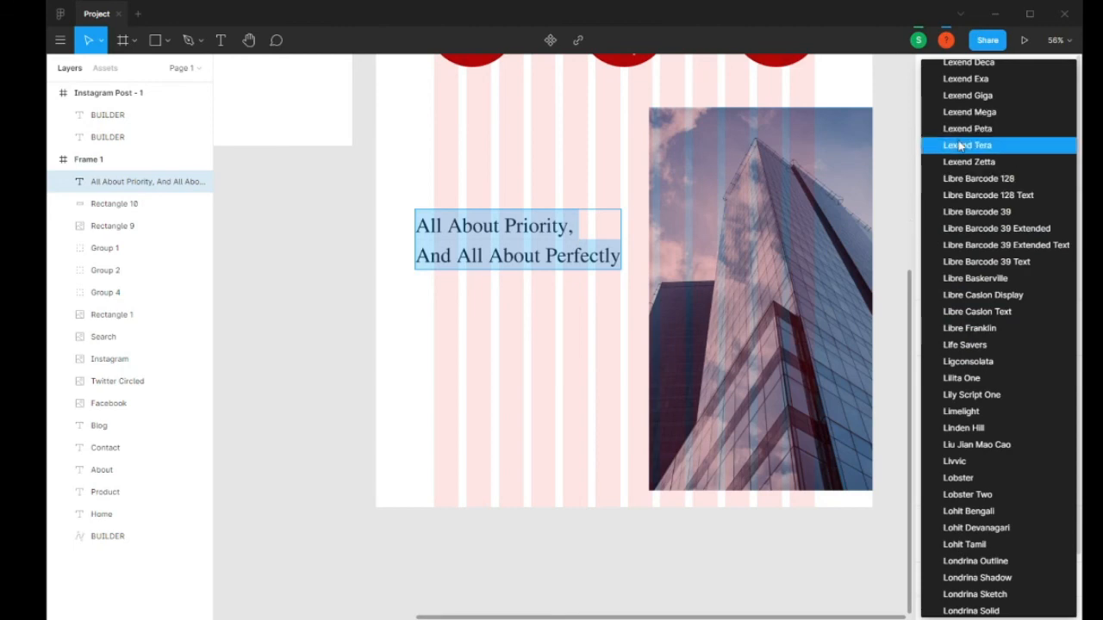
{"action": "scroll", "coordinate": [973, 172], "scroll_direction": "up", "scroll_amount": 20}
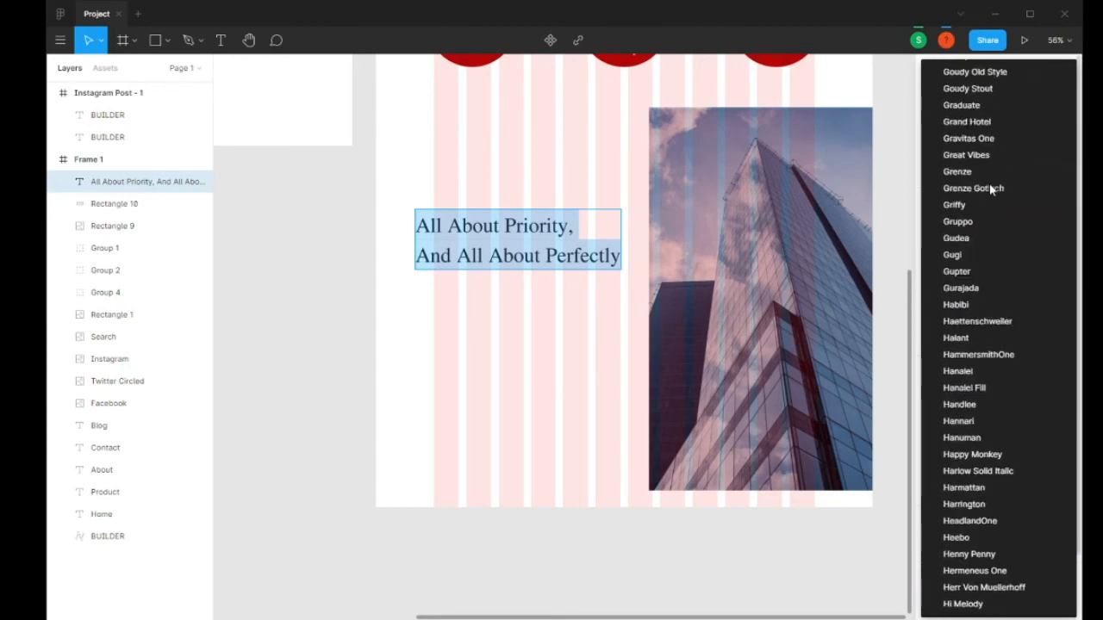
{"action": "scroll", "coordinate": [991, 185], "scroll_direction": "up", "scroll_amount": 5}
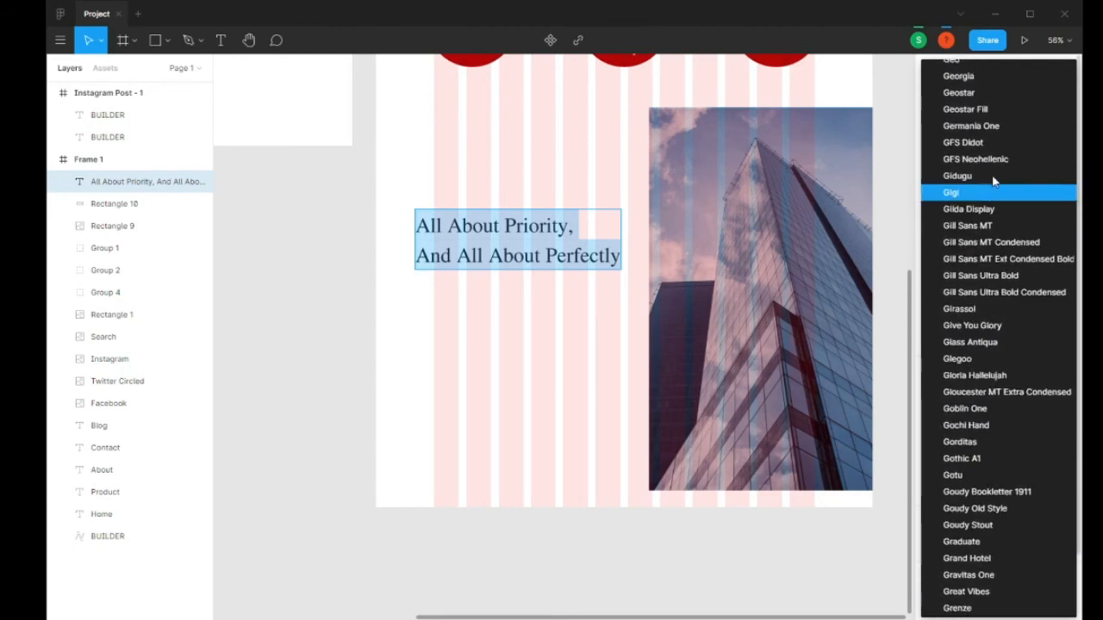
{"action": "scroll", "coordinate": [990, 170], "scroll_direction": "up", "scroll_amount": 5}
{"action": "scroll", "coordinate": [989, 280], "scroll_direction": "down", "scroll_amount": 5}
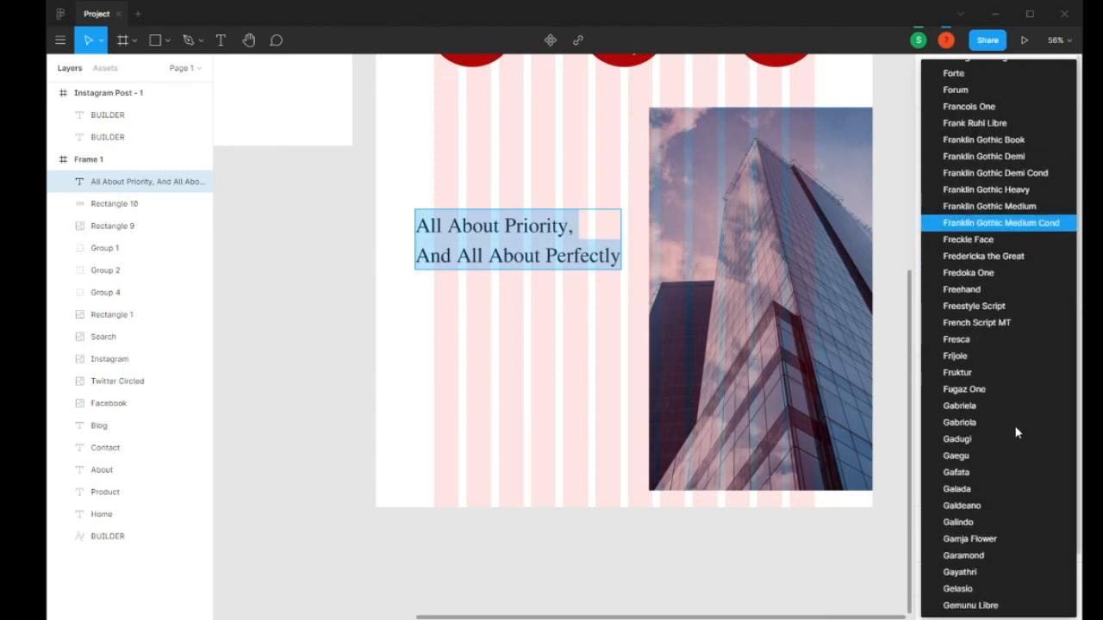
{"action": "left_click", "coordinate": [1010, 308]}
{"action": "double_click", "coordinate": [502, 247]}
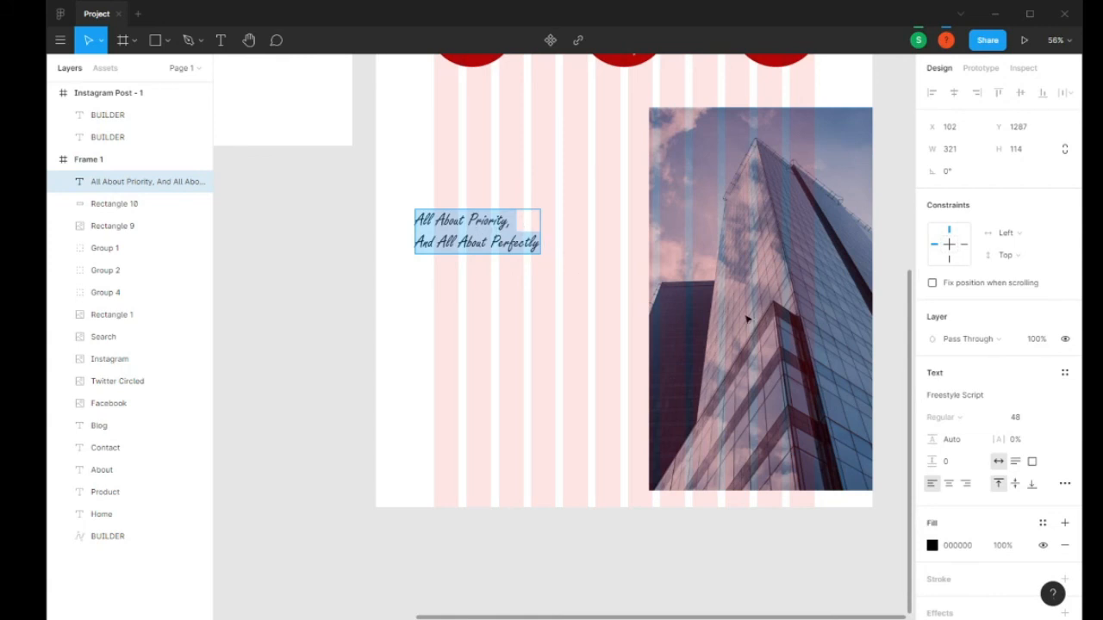
- Enlarge the heading's font size to 96 and bring it down to 80
{"action": "left_click", "coordinate": [1050, 420]}
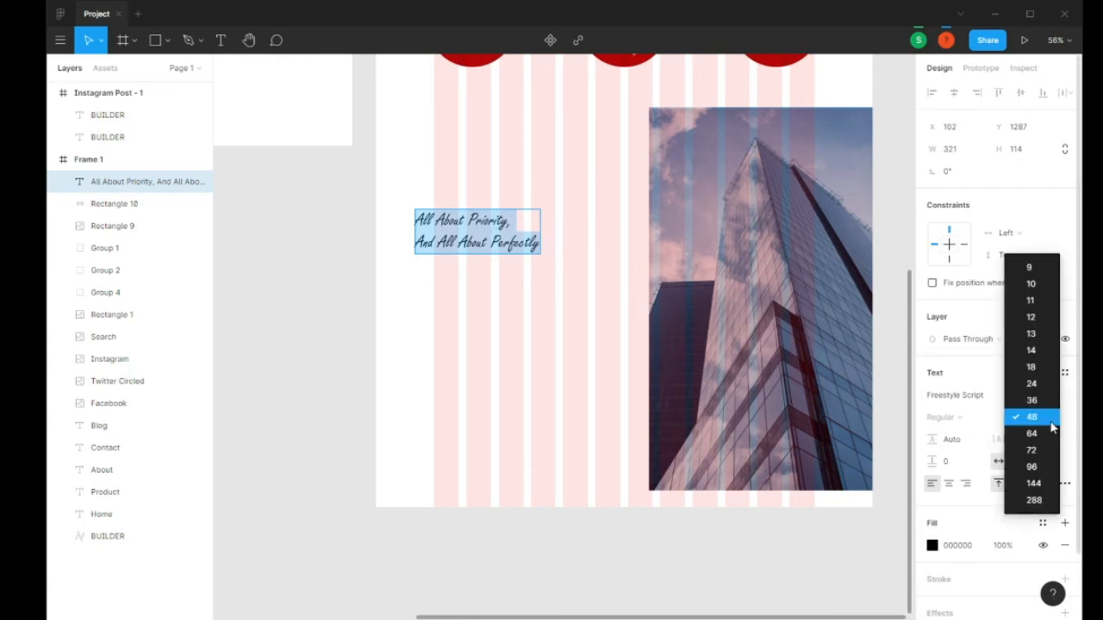
{"action": "left_click", "coordinate": [1033, 467]}
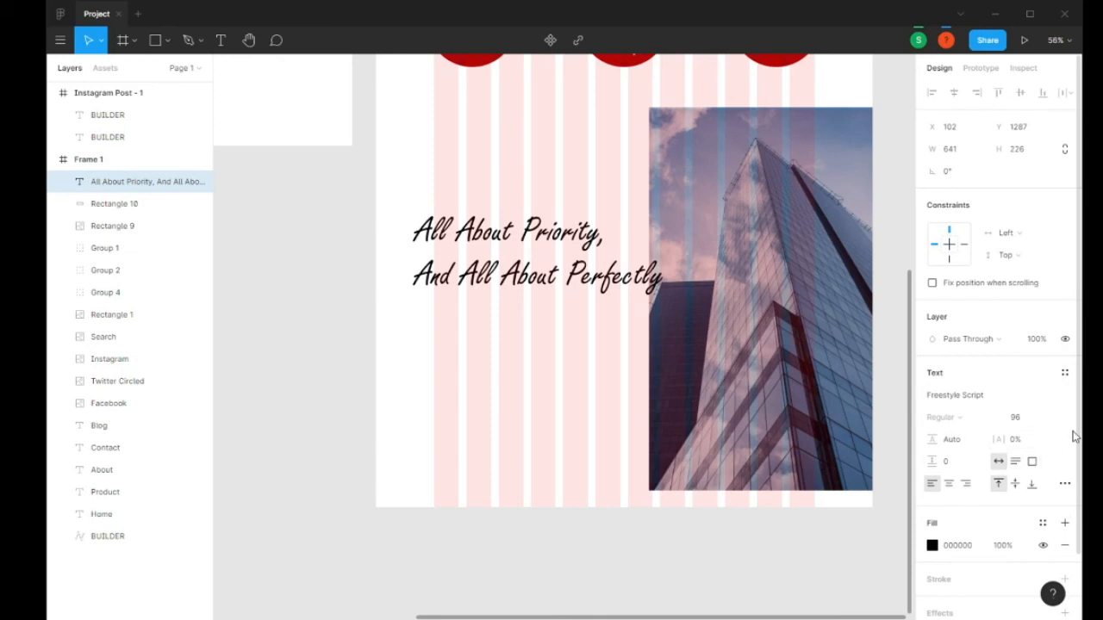
{"action": "left_click", "coordinate": [1048, 419]}
{"action": "left_click", "coordinate": [1029, 420]}
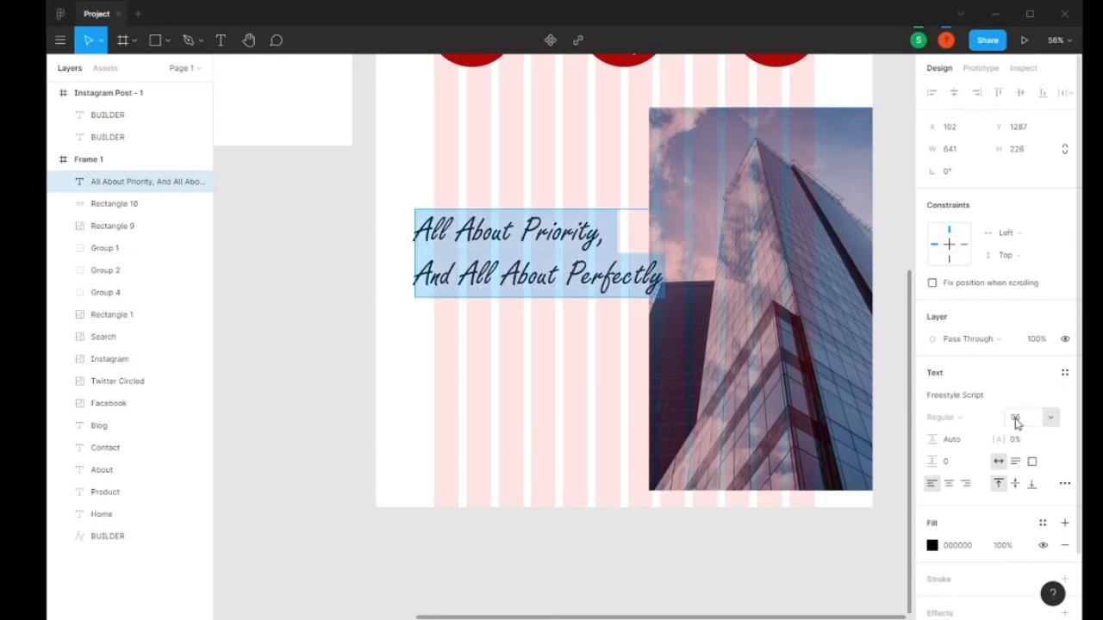
{"action": "left_click", "coordinate": [1017, 419]}
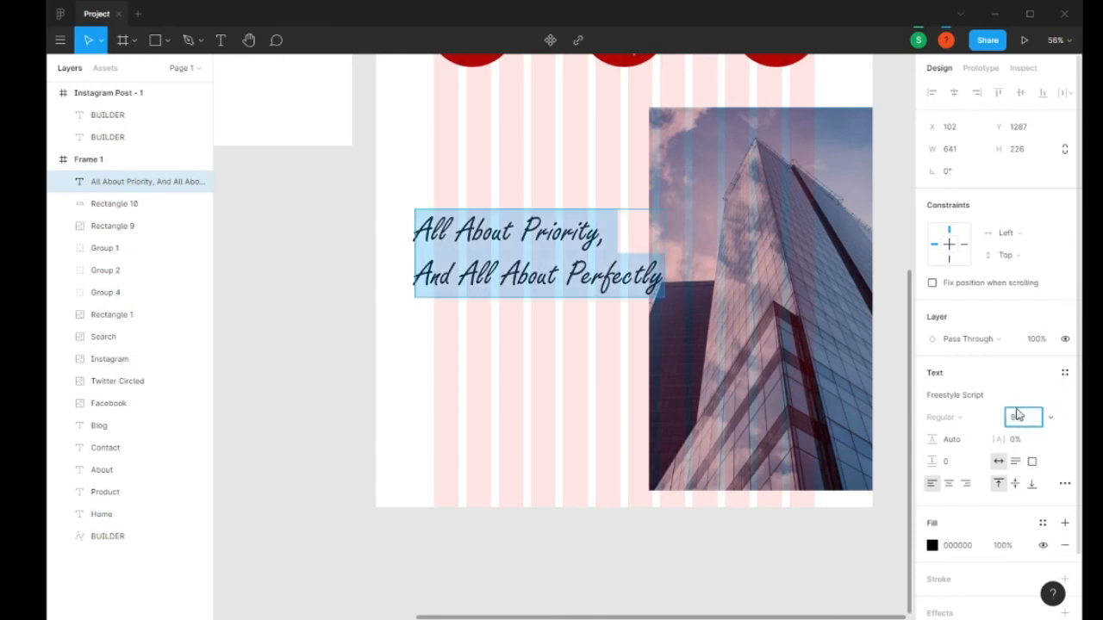
{"action": "type", "text": "80"}
{"action": "key", "text": "Return"}
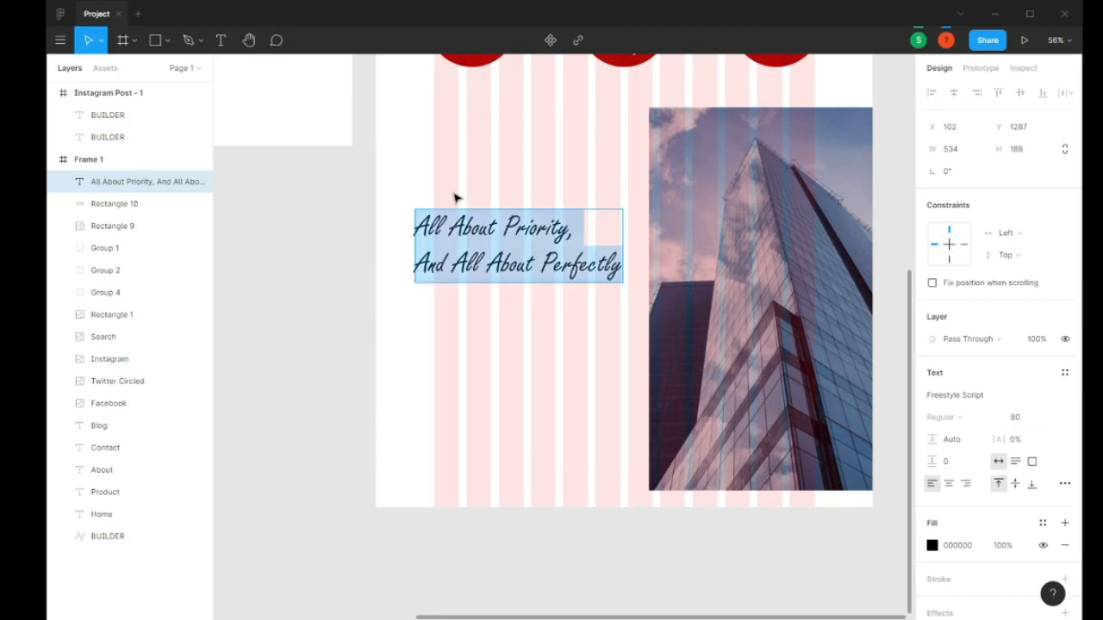
- Add a quotation mark before "All About Priority," and another after "Perfectly", separated from the words by a space
{"action": "left_click", "coordinate": [432, 219]}
{"action": "type", "text": "\""}
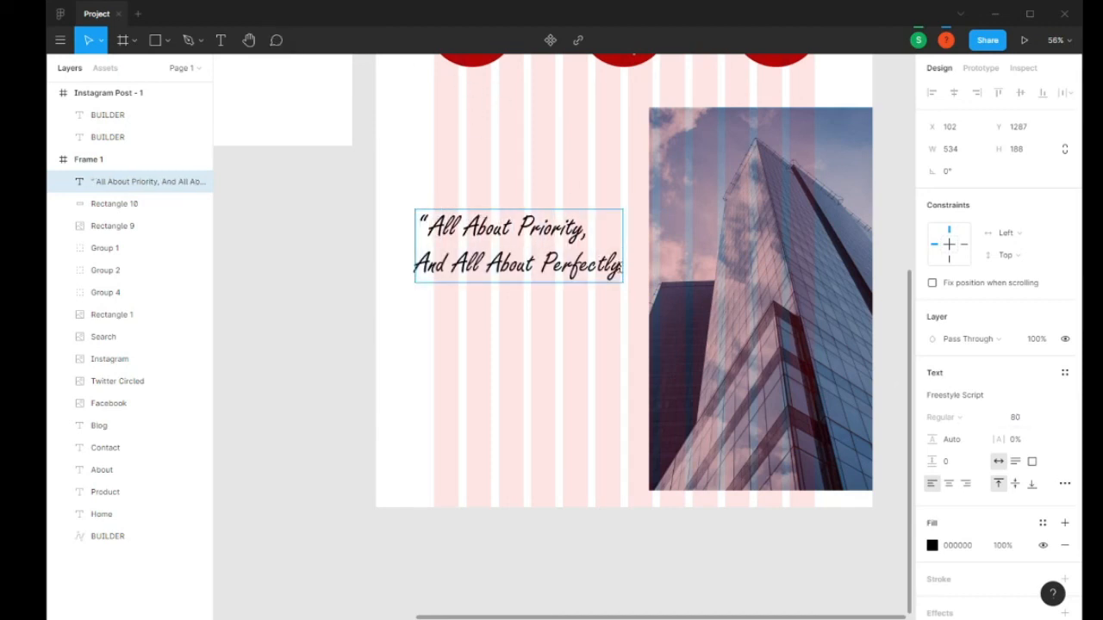
{"action": "type", "text": " \""}
- Change the font of the whole quoted heading to Fresca and finish editing the text
{"action": "key", "text": "ctrl+a"}
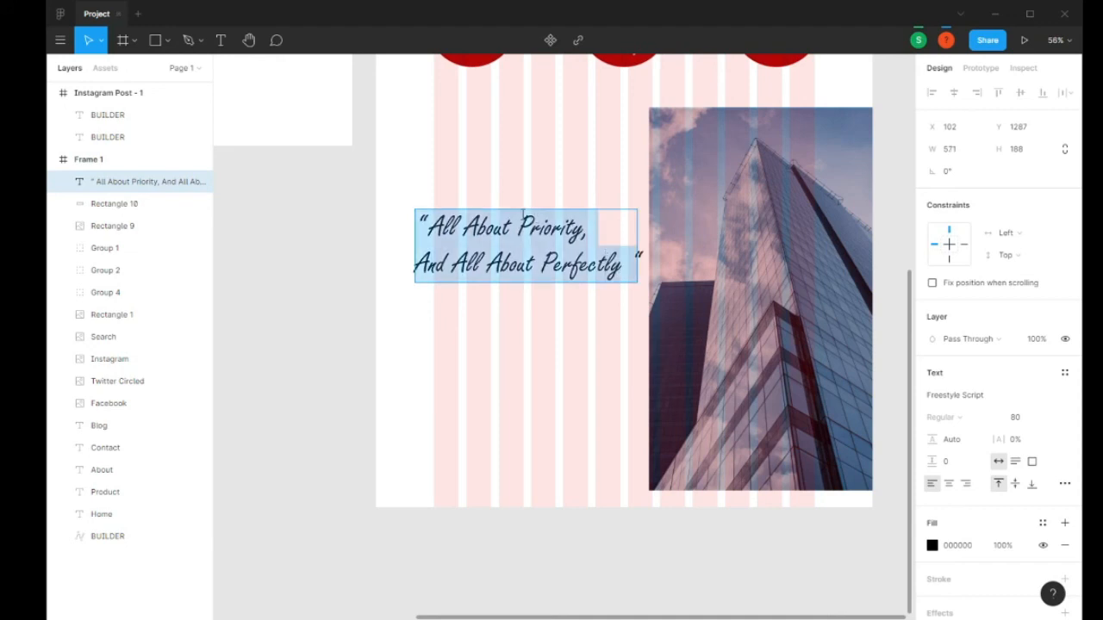
{"action": "left_click", "coordinate": [959, 399]}
{"action": "key", "text": "Down"}
{"action": "key", "text": "Down"}
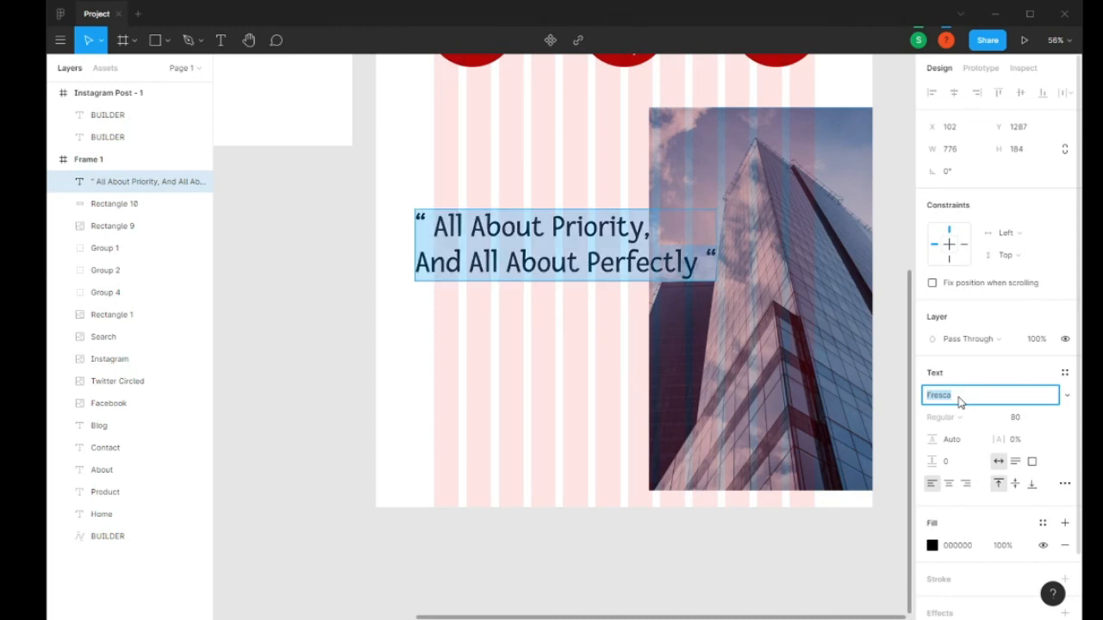
{"action": "left_click", "coordinate": [93, 47]}
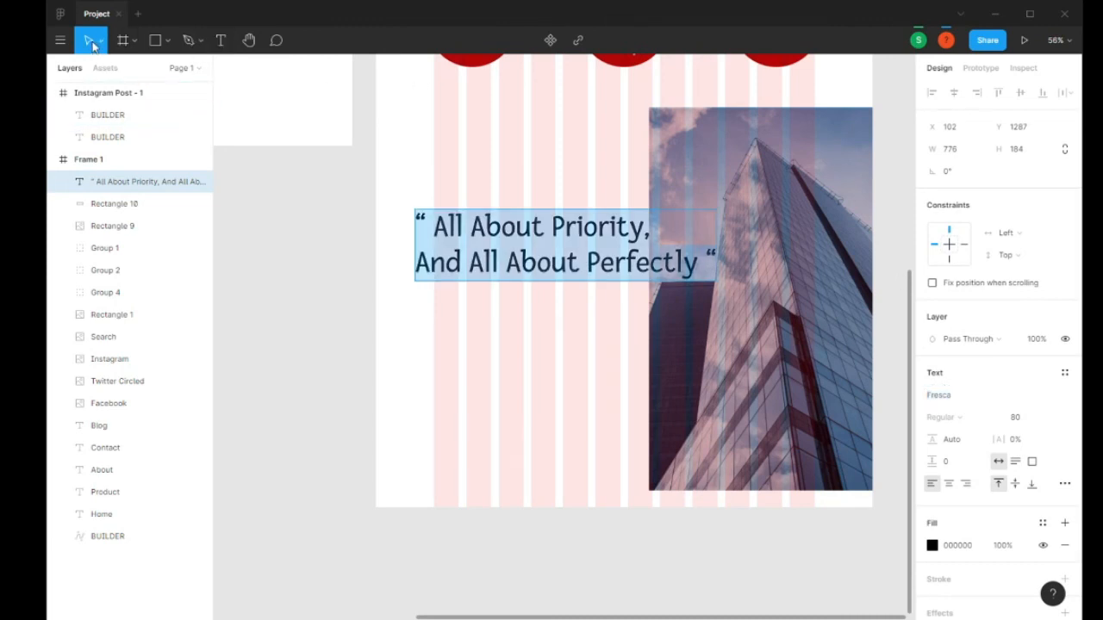
{"action": "key", "text": "Escape"}
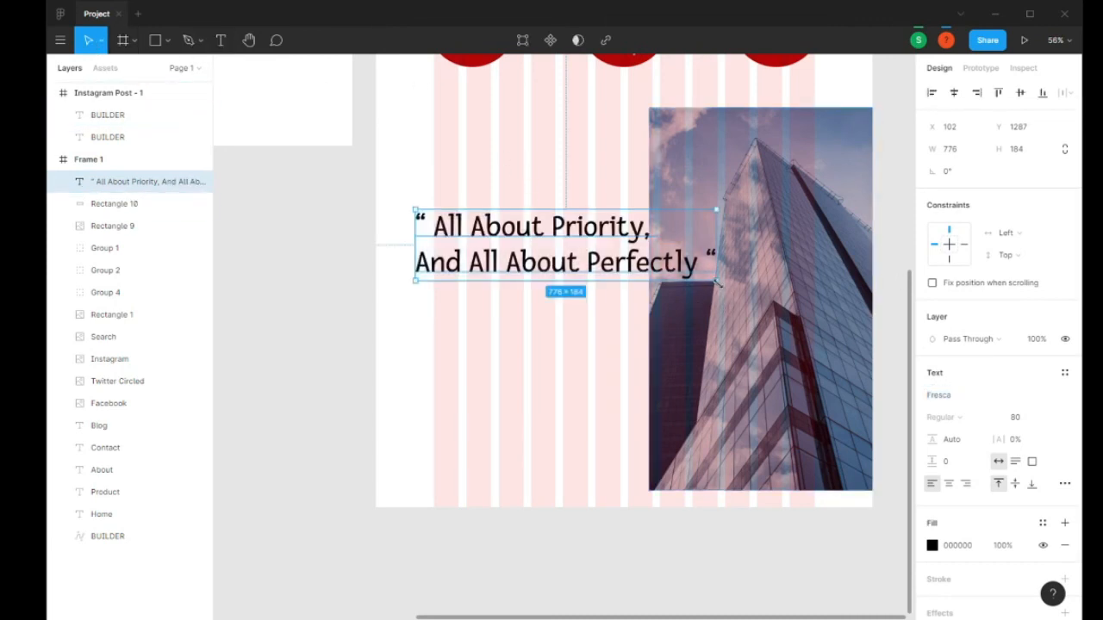
- Resize the heading's text box to about 548 × 109 and move it up to about X 92, Y 1173
{"action": "left_click_drag", "start_coordinate": [716, 280], "coordinate": [629, 251]}
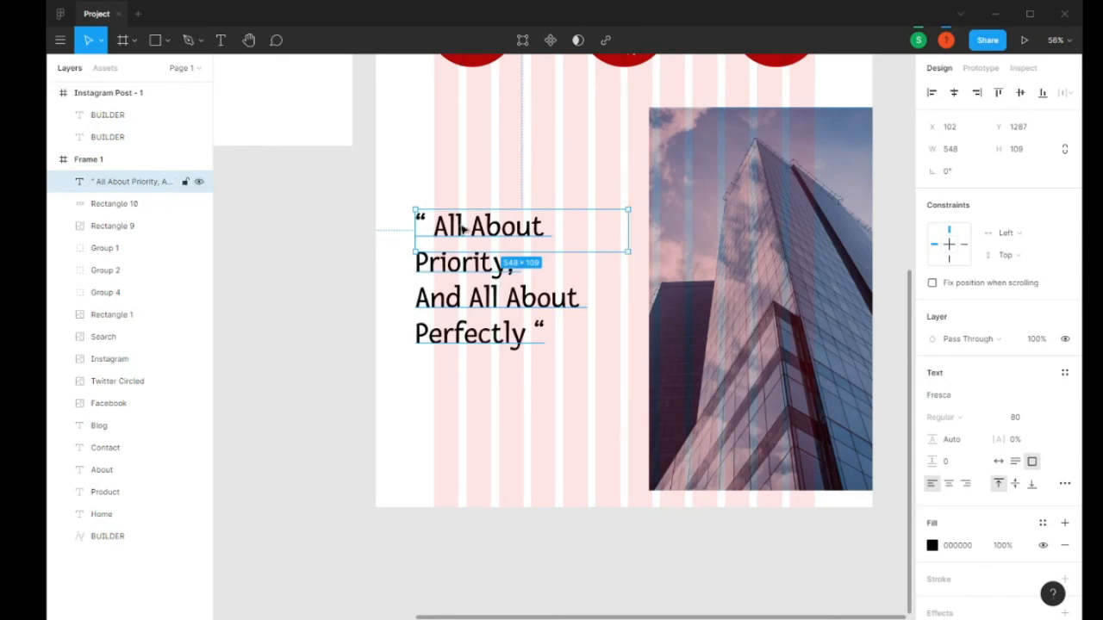
{"action": "left_click_drag", "start_coordinate": [463, 229], "coordinate": [486, 196]}
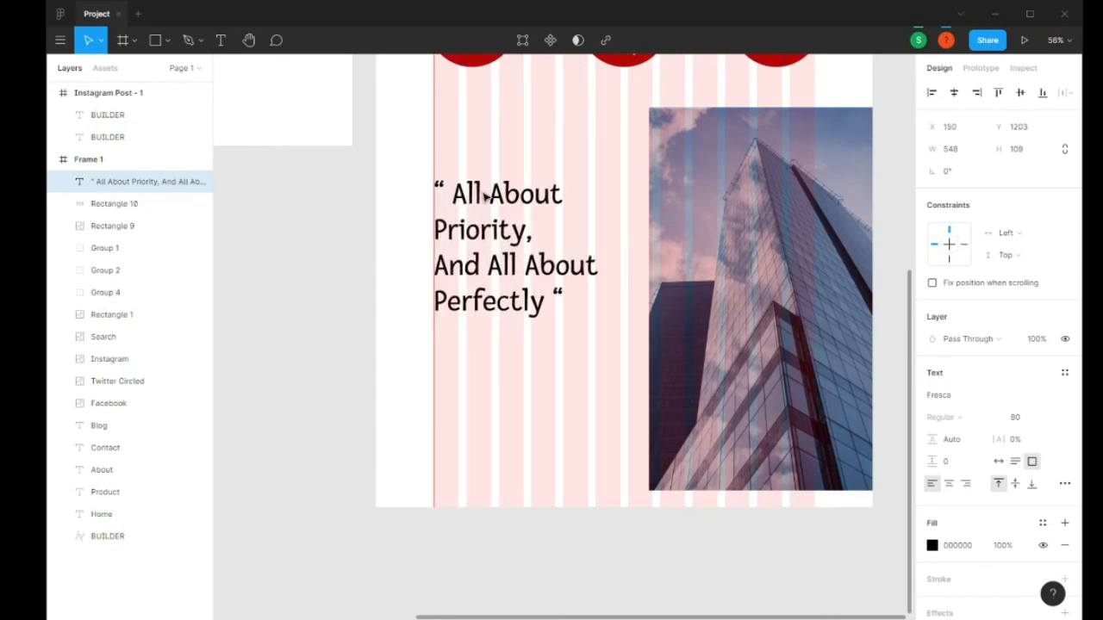
{"action": "scroll", "coordinate": [487, 197], "scroll_direction": "up", "scroll_amount": 3}
{"action": "scroll", "coordinate": [489, 196], "scroll_direction": "down", "scroll_amount": 3}
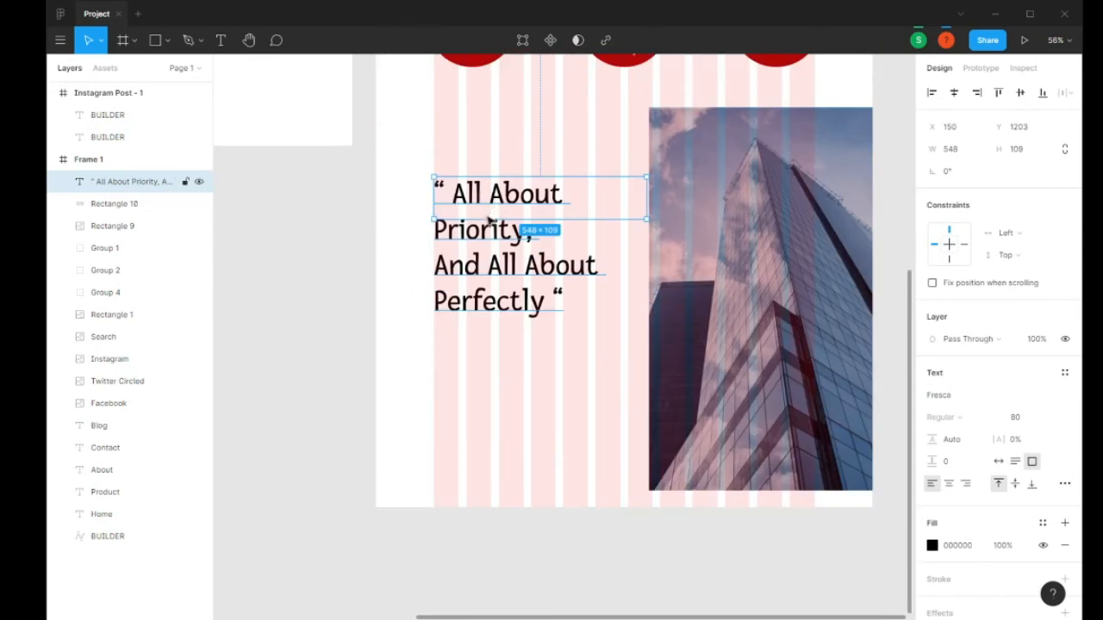
{"action": "left_click_drag", "start_coordinate": [475, 212], "coordinate": [451, 200]}
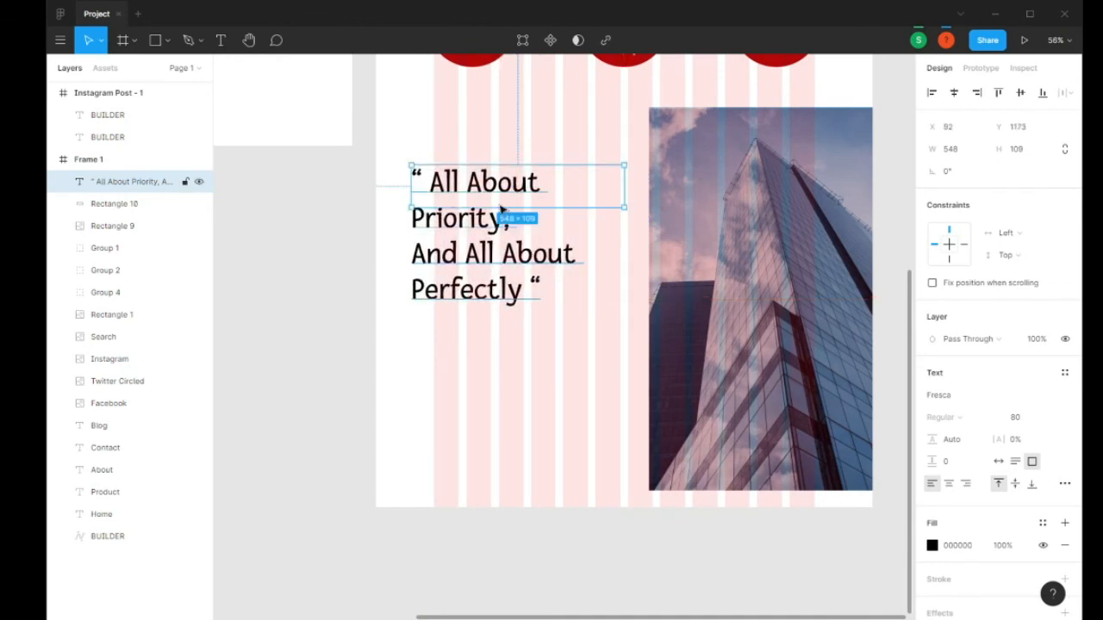
- Reduce the heading's font size to 72 and finally to 48, and move the heading to about X 132, Y 1171
{"action": "left_click", "coordinate": [1057, 418]}
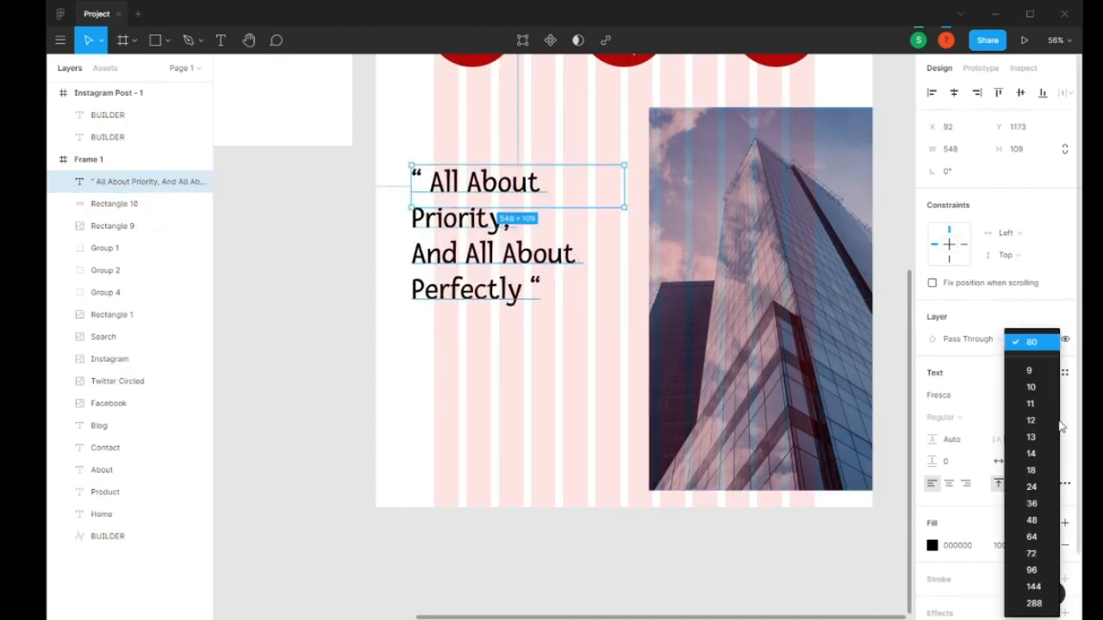
{"action": "left_click", "coordinate": [1033, 553]}
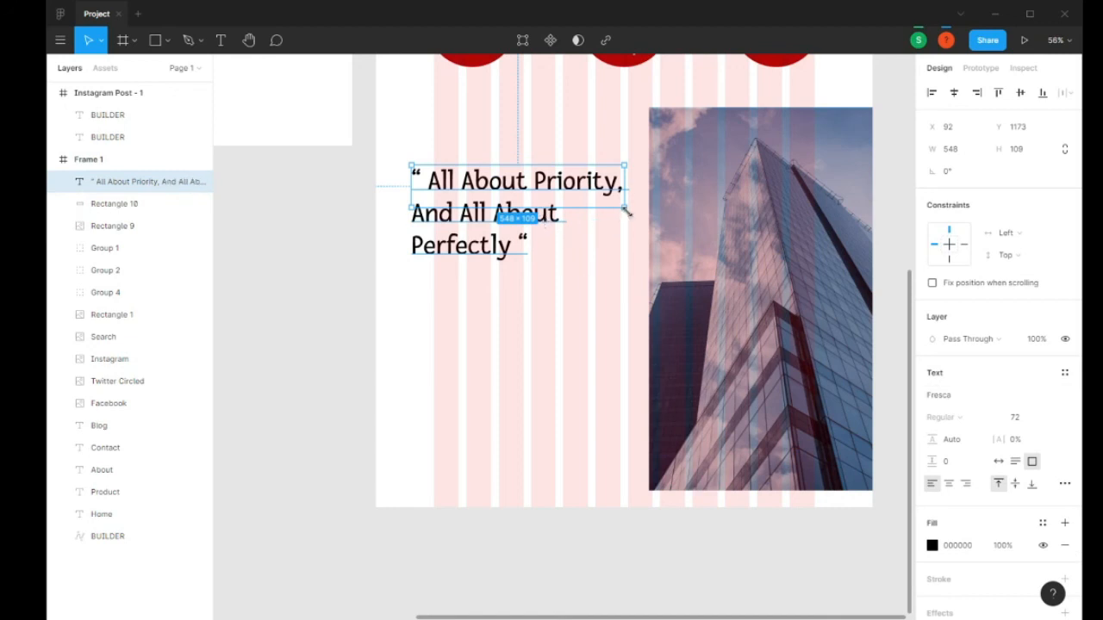
{"action": "left_click", "coordinate": [1048, 418]}
{"action": "left_click", "coordinate": [1038, 383]}
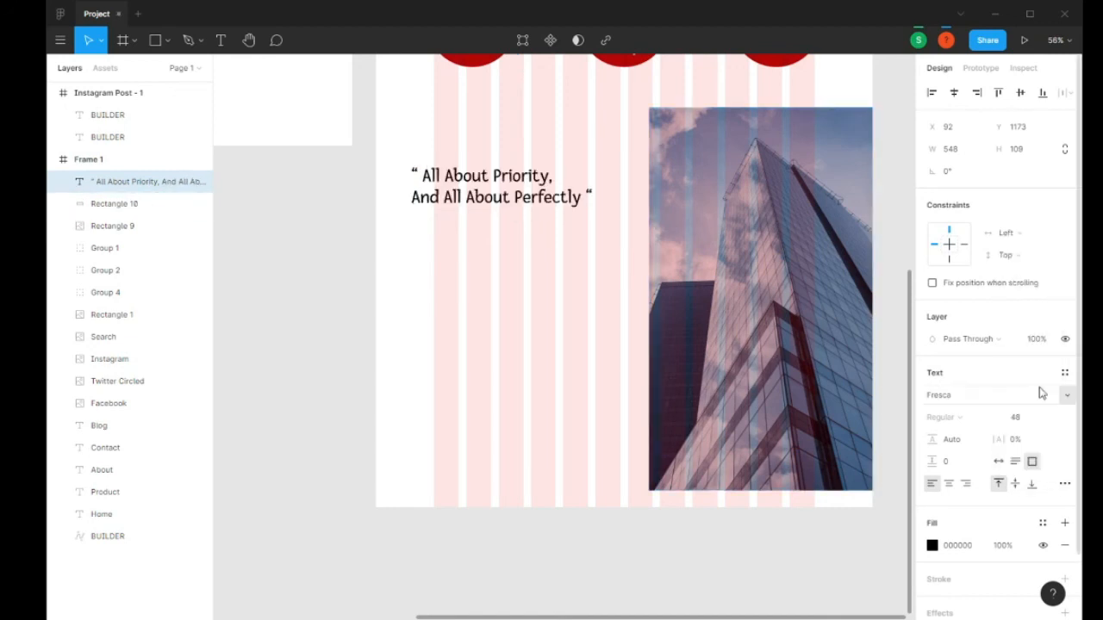
{"action": "left_click_drag", "start_coordinate": [564, 198], "coordinate": [584, 197]}
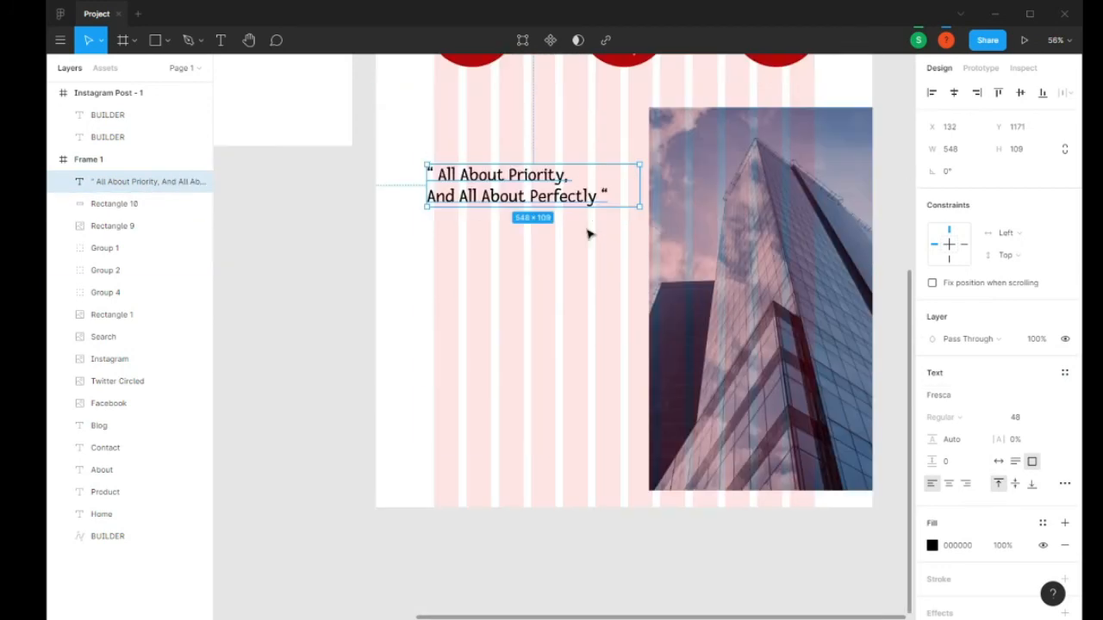
{"action": "left_click", "coordinate": [562, 281]}
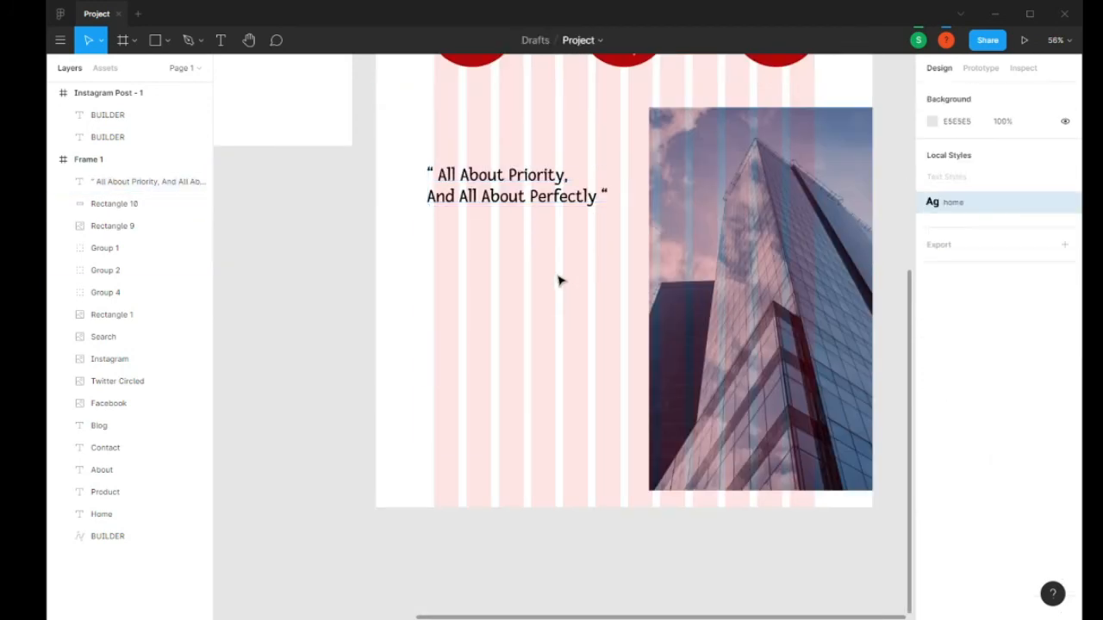
- Place a new text below the quoted heading at about X 184, Y 1383
{"action": "left_click", "coordinate": [221, 50]}
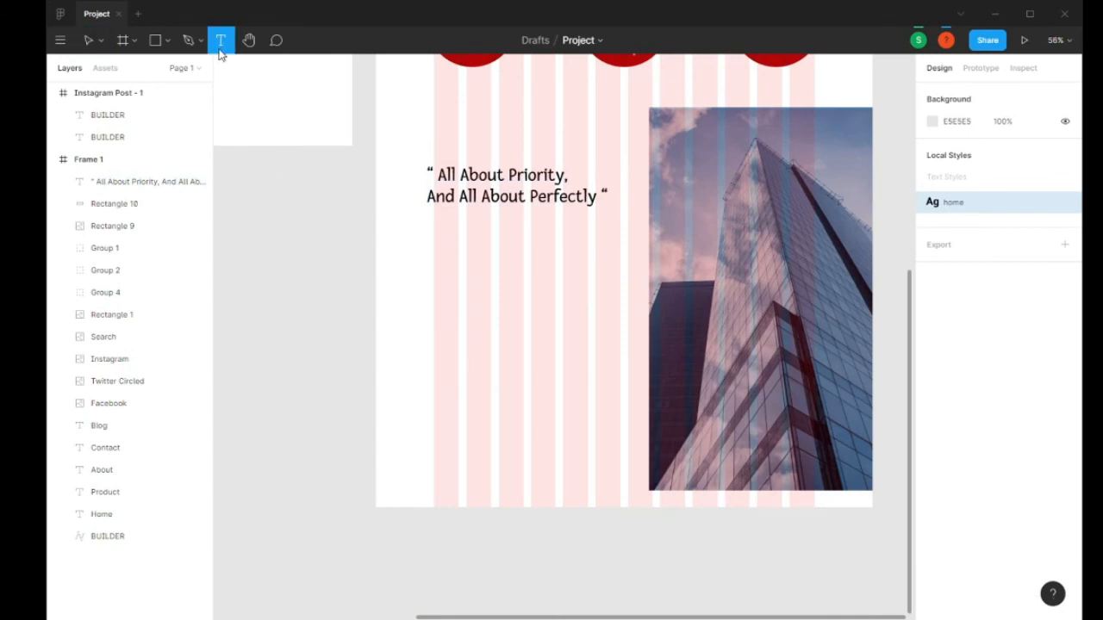
{"action": "left_click", "coordinate": [448, 247]}
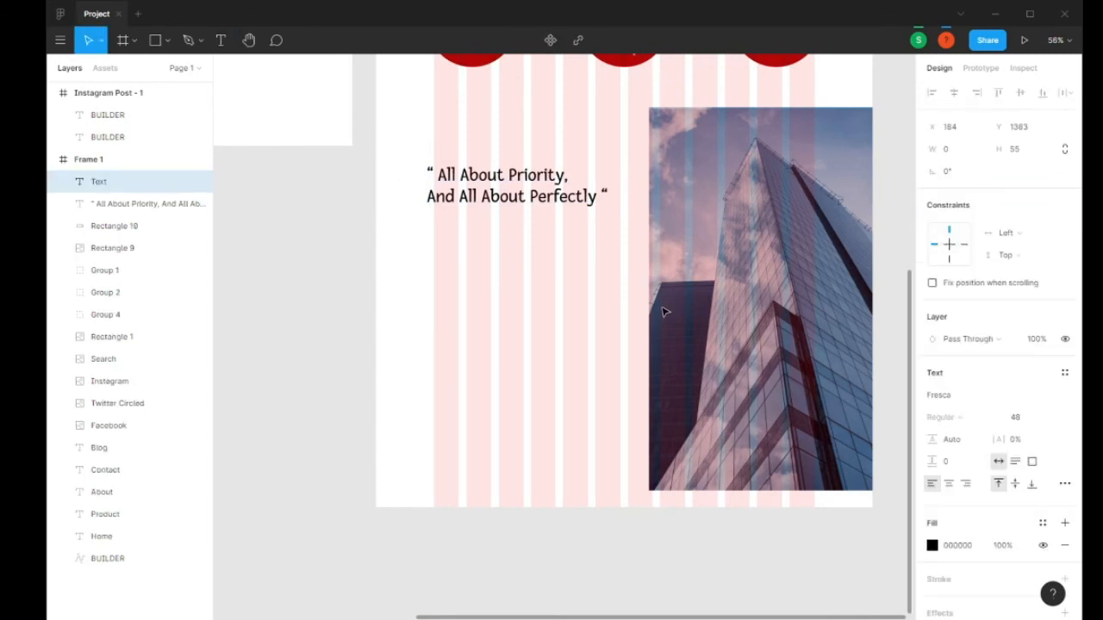
{"action": "left_click", "coordinate": [980, 395]}
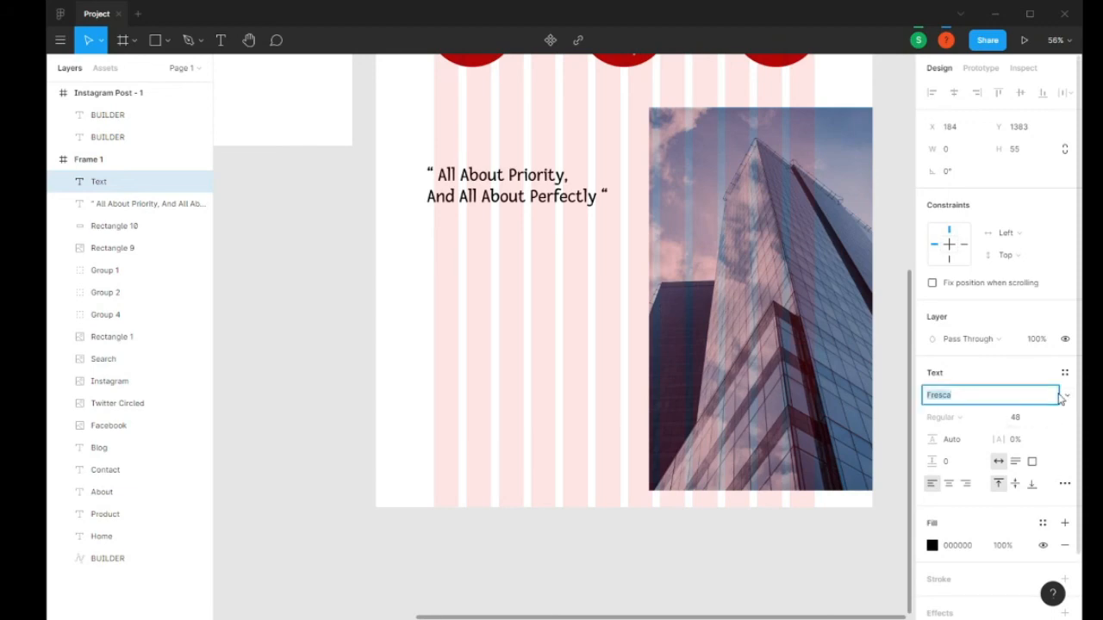
{"action": "left_click", "coordinate": [1066, 398]}
{"action": "scroll", "coordinate": [1034, 250], "scroll_direction": "up", "scroll_amount": 10}
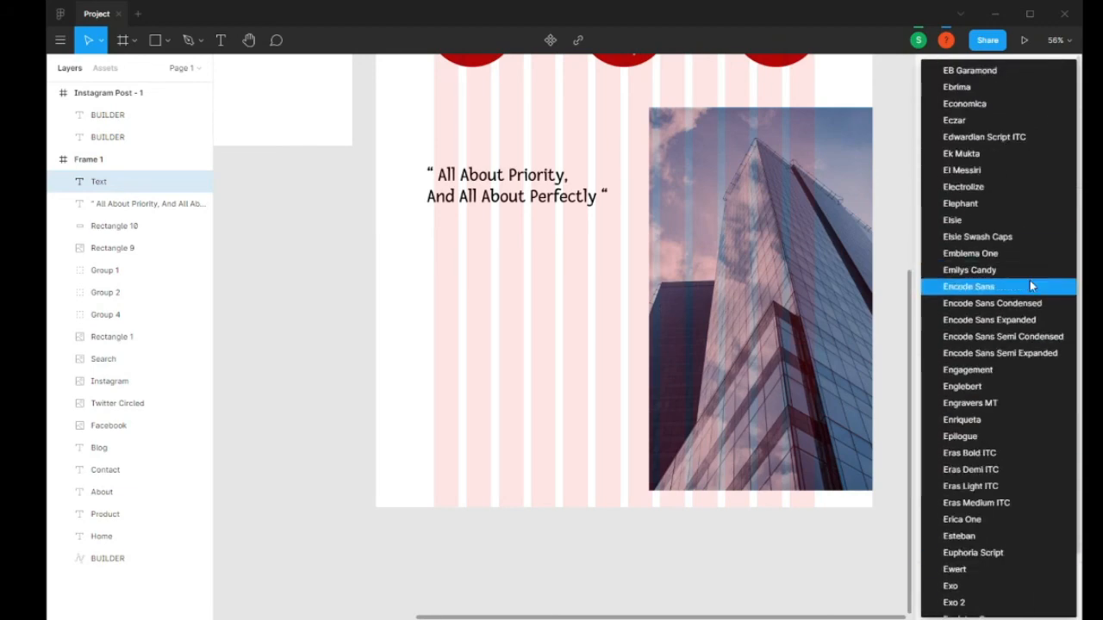
{"action": "scroll", "coordinate": [1027, 259], "scroll_direction": "up", "scroll_amount": 15}
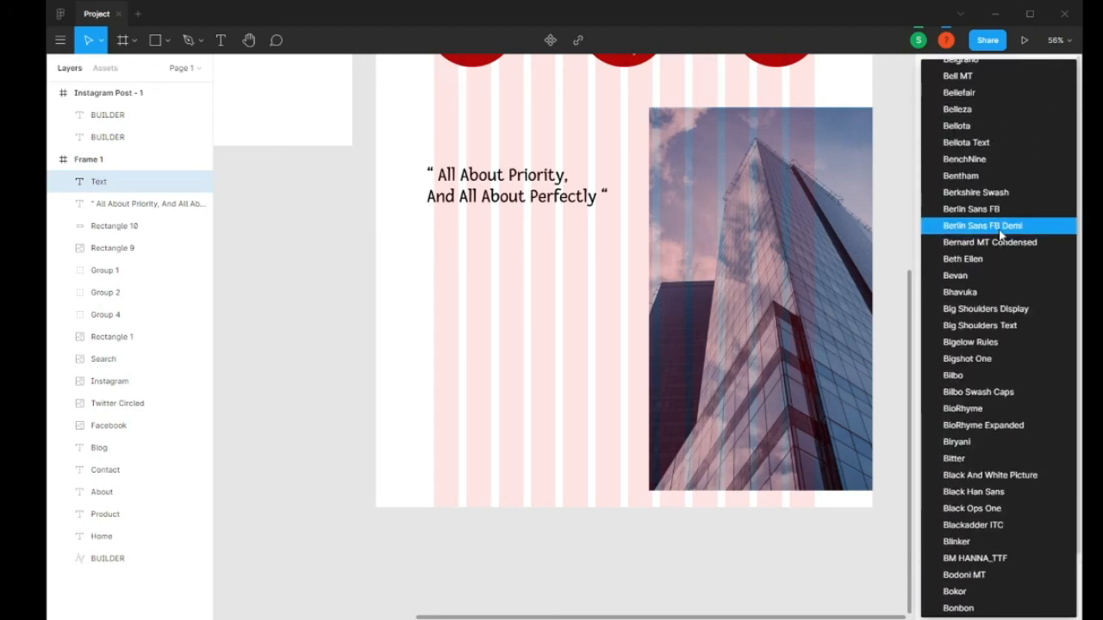
{"action": "key", "text": "Up"}
{"action": "key", "text": "Escape"}
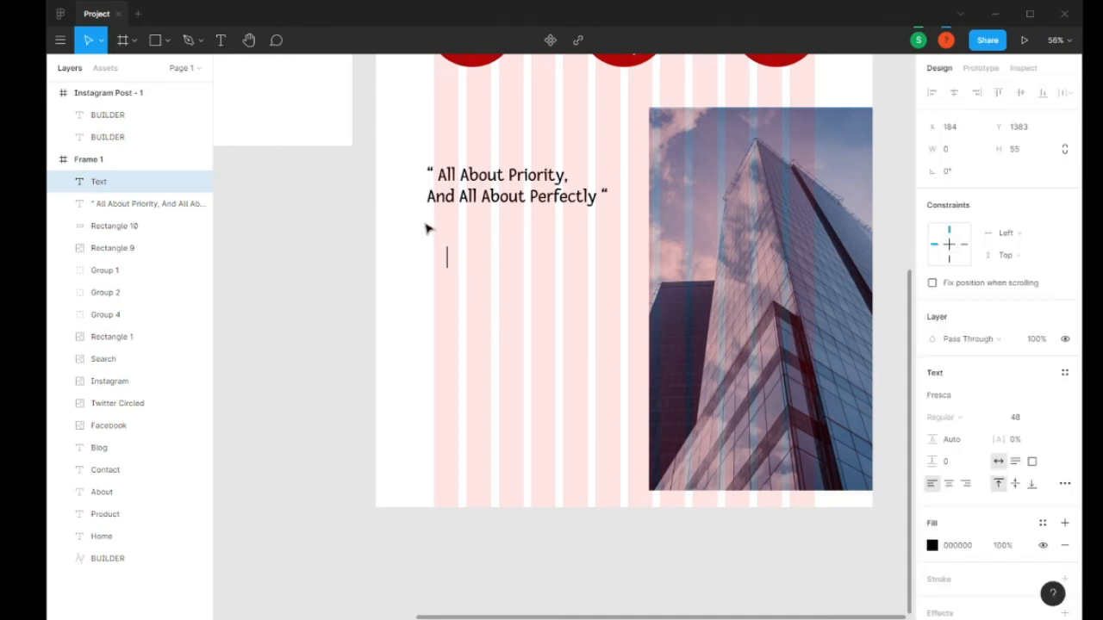
- Enter "Your idea is my mission" in the new text below the quoted heading
{"action": "type", "text": "sa"}
{"action": "key", "text": "BackSpace"}
{"action": "key", "text": "BackSpace"}
{"action": "type", "text": "Your"}
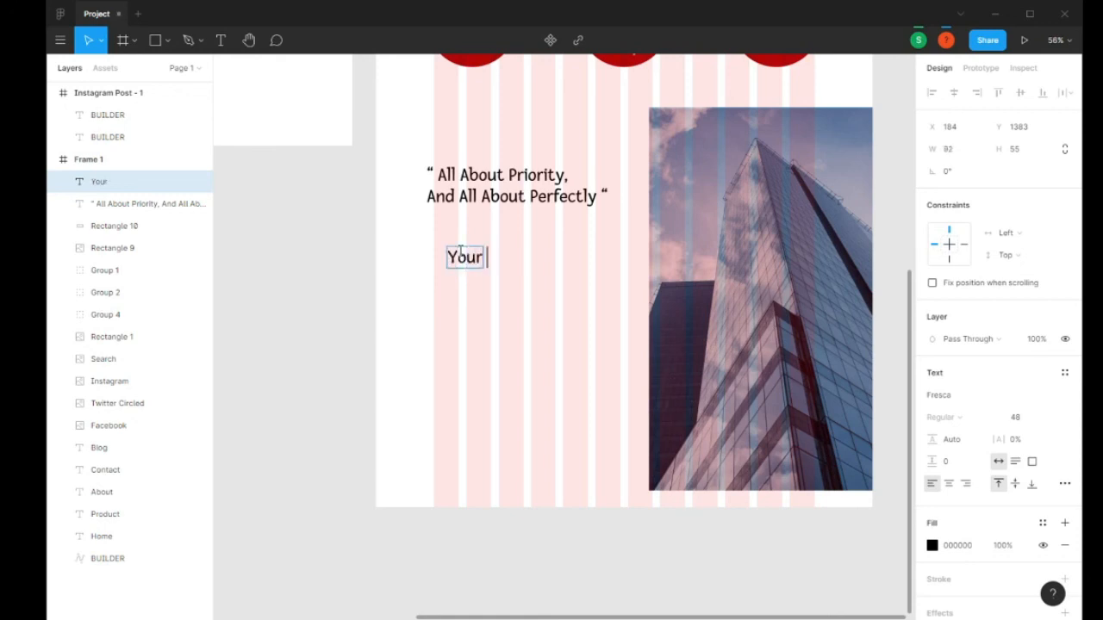
{"action": "type", "text": " ai"}
{"action": "key", "text": "BackSpace"}
{"action": "key", "text": "BackSpace"}
{"action": "type", "text": "idea"}
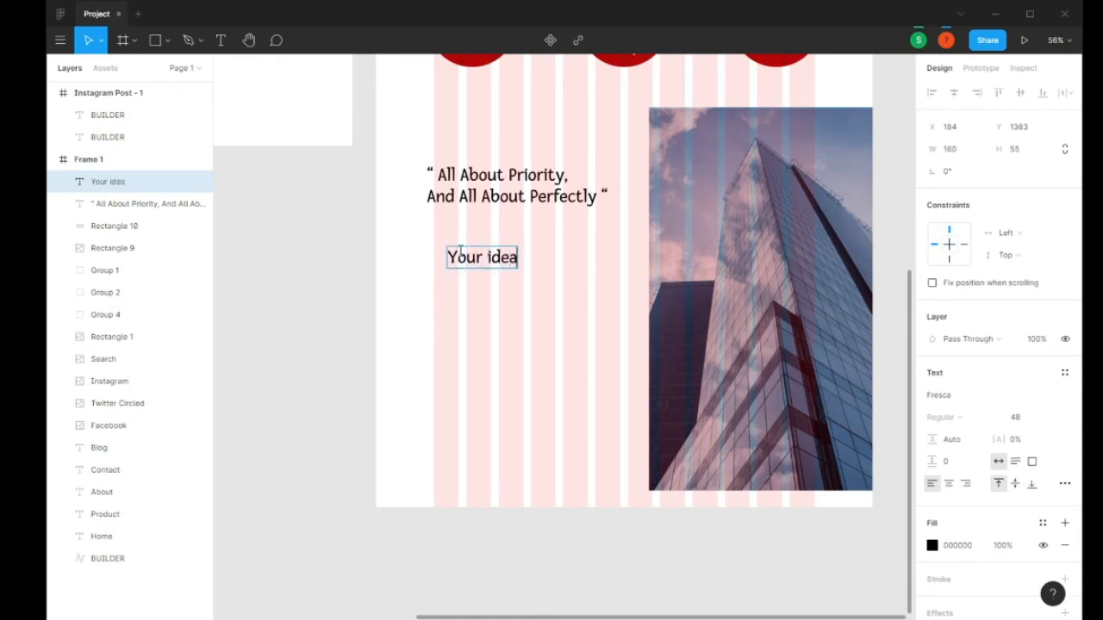
{"action": "type", "text": " is muy"}
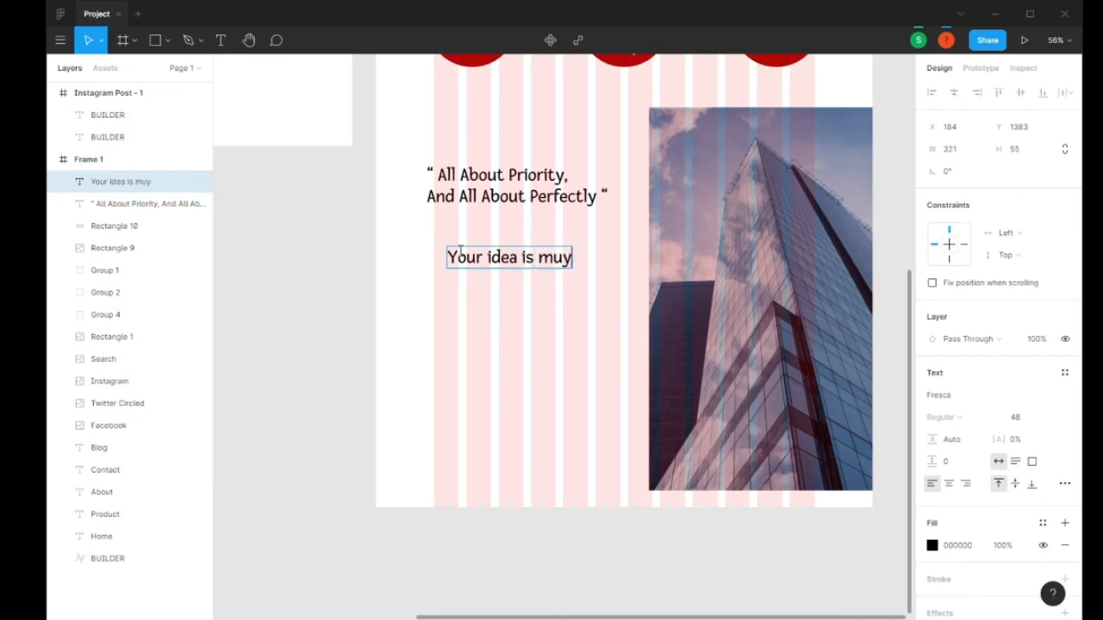
{"action": "key", "text": "BackSpace"}
{"action": "key", "text": "BackSpace"}
{"action": "type", "text": "y mission"}
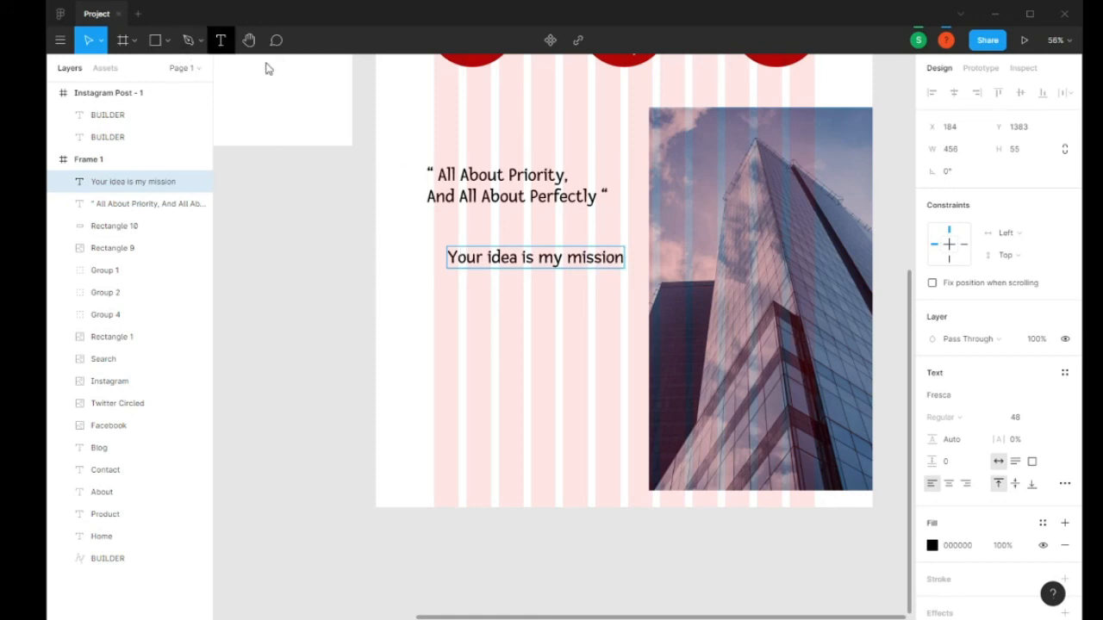
- Apply the "home" text style to the whole line "Your idea is my mission"
{"action": "key", "text": "ctrl+a"}
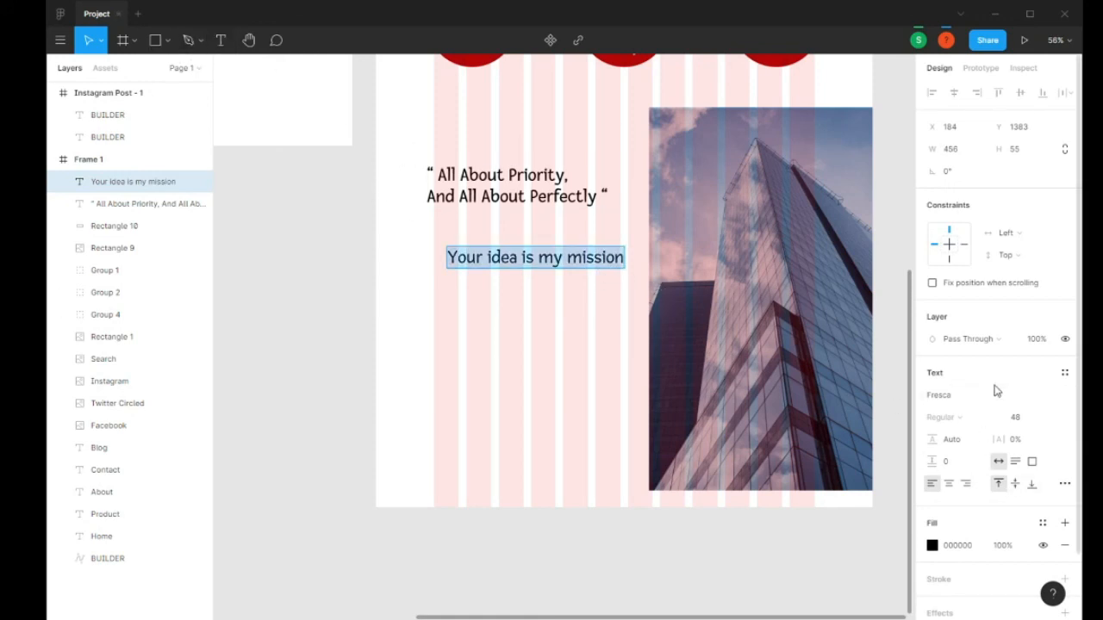
{"action": "left_click", "coordinate": [1065, 373]}
{"action": "left_click", "coordinate": [985, 457]}
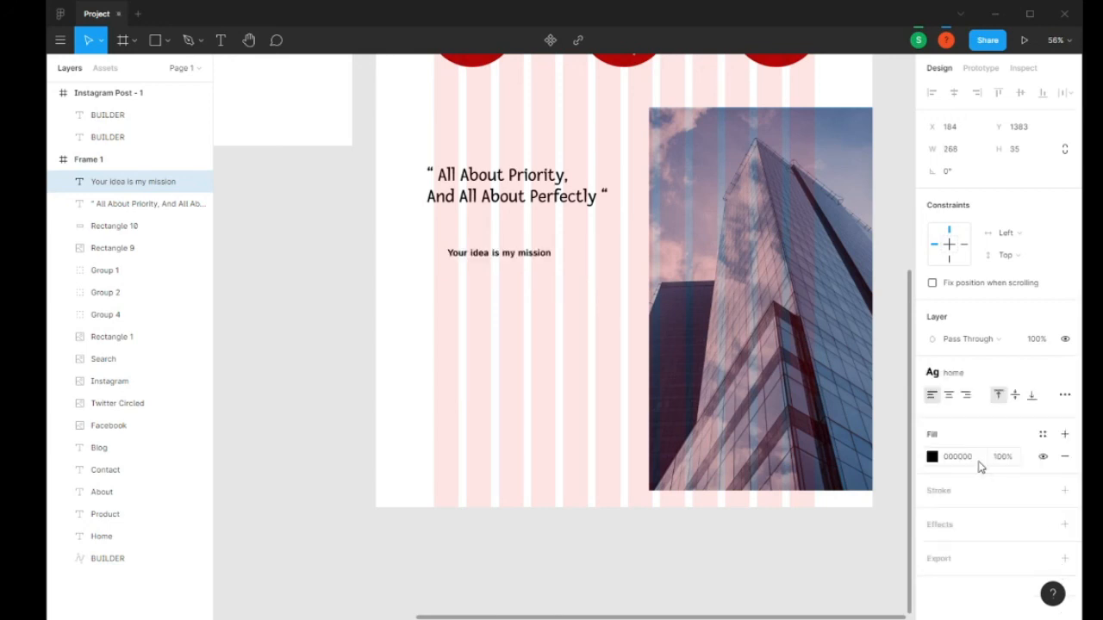
- Edit the "home" text style to set its font size to 36
{"action": "left_click", "coordinate": [551, 252]}
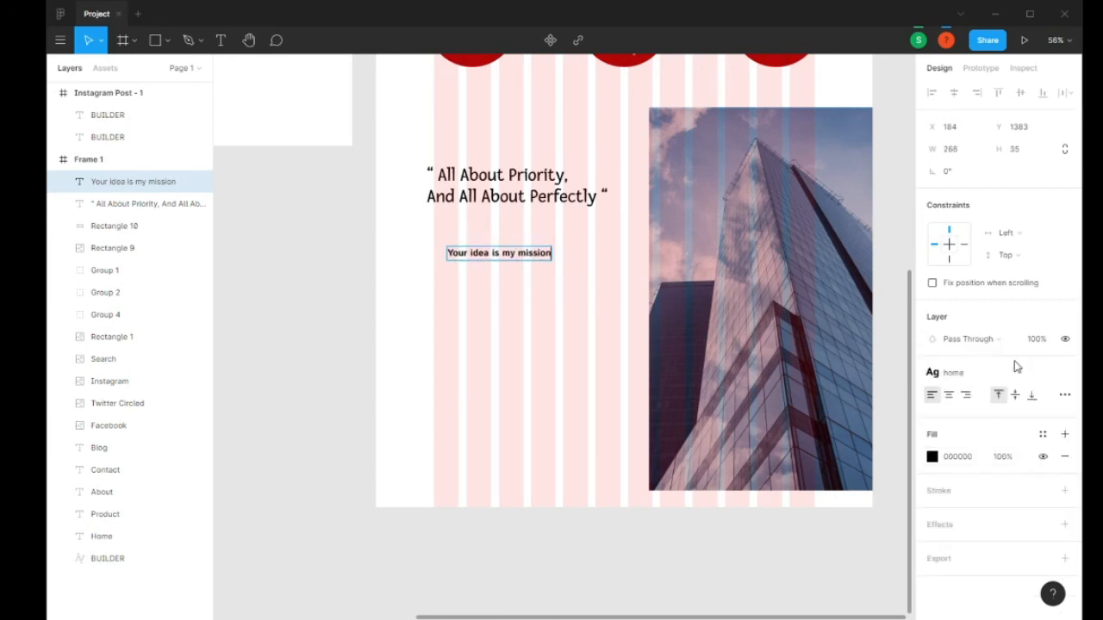
{"action": "left_click", "coordinate": [1052, 374]}
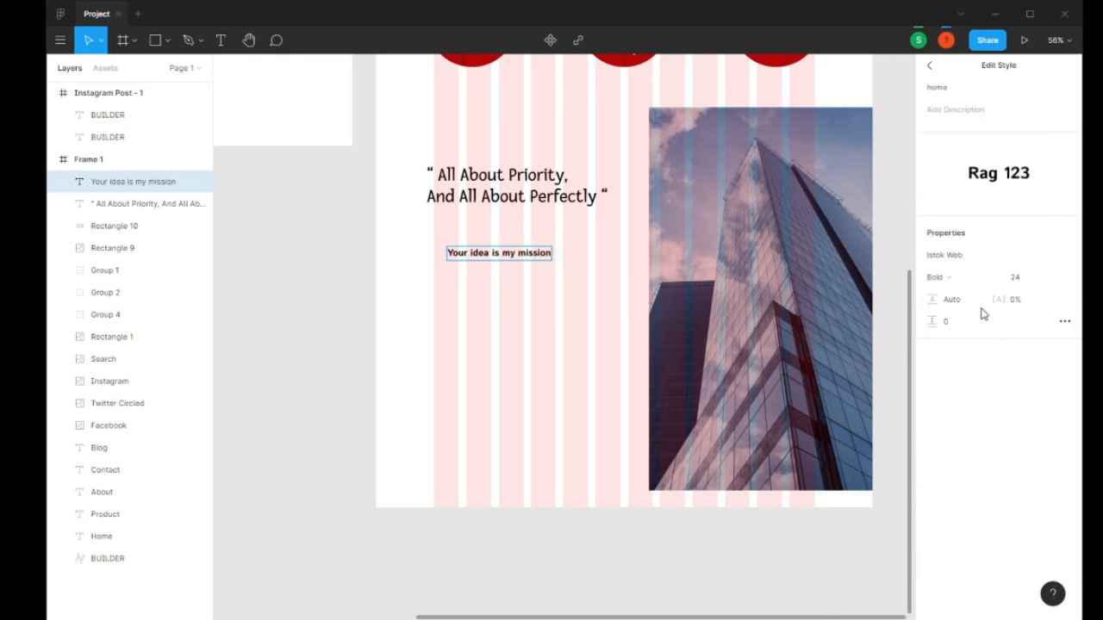
{"action": "left_click", "coordinate": [1013, 276]}
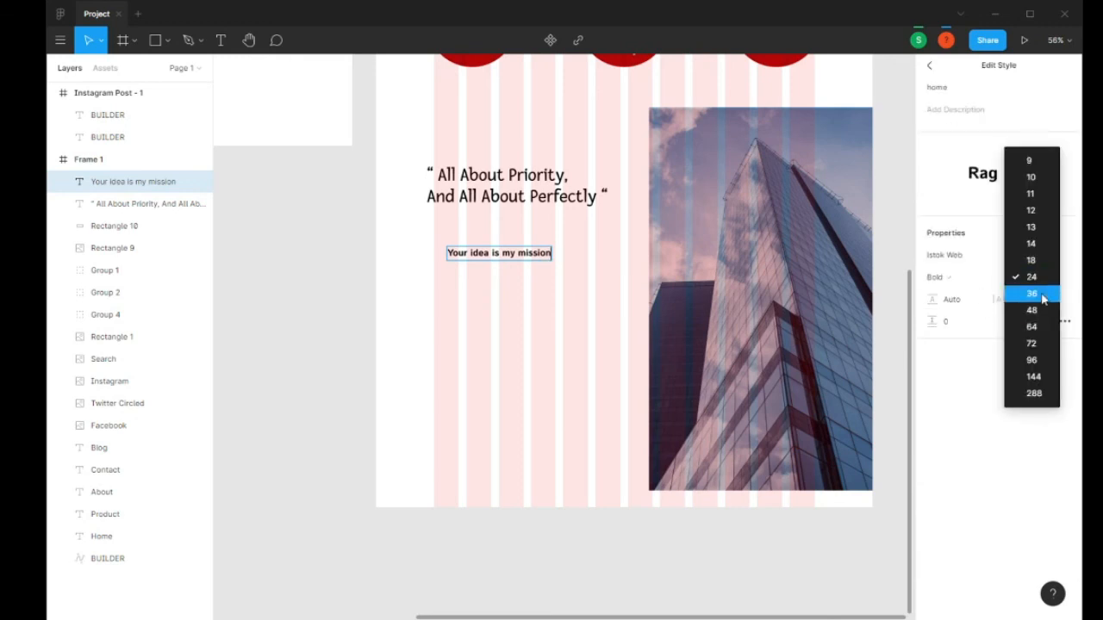
{"action": "left_click", "coordinate": [1032, 294]}
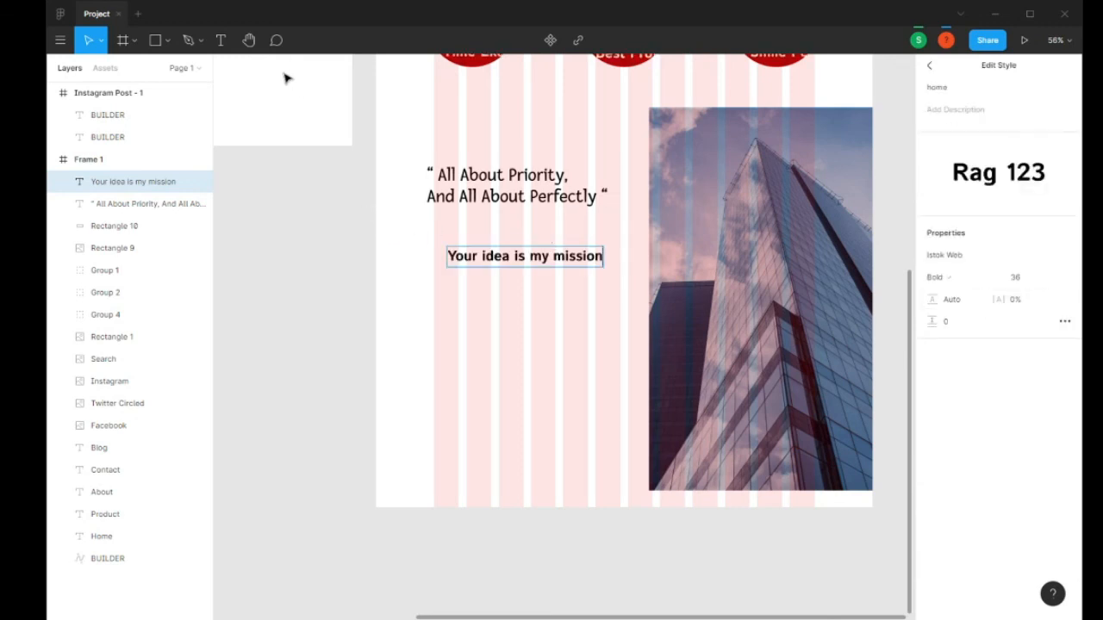
- Finish editing the mission line and move it directly beneath the quoted heading, to about X 132, Y 1298
{"action": "key", "text": "Escape"}
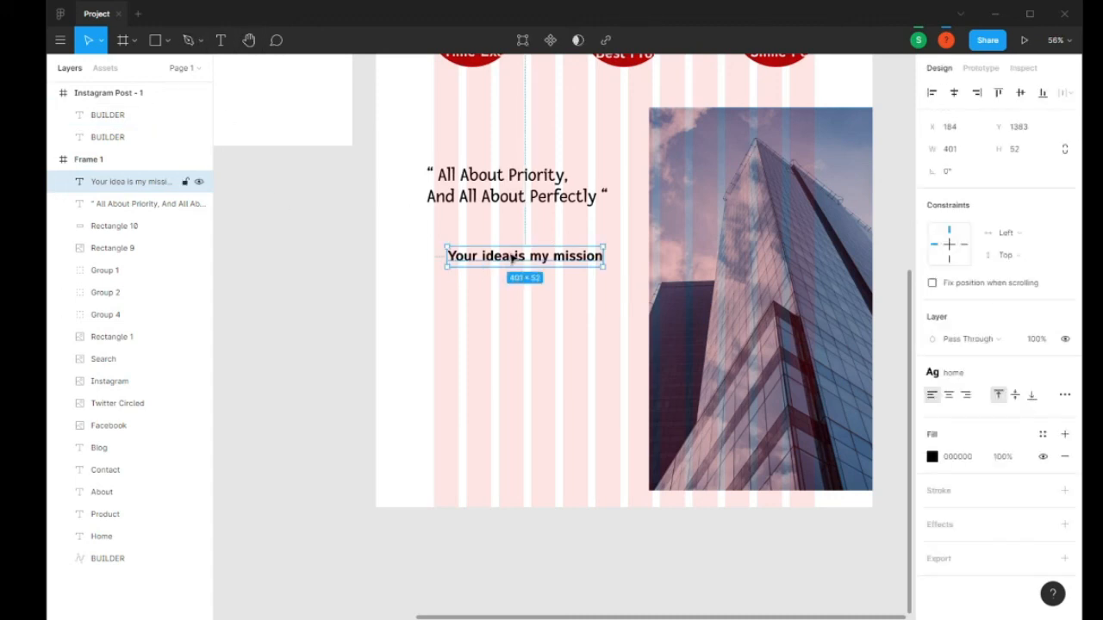
{"action": "left_click_drag", "start_coordinate": [514, 260], "coordinate": [495, 226]}
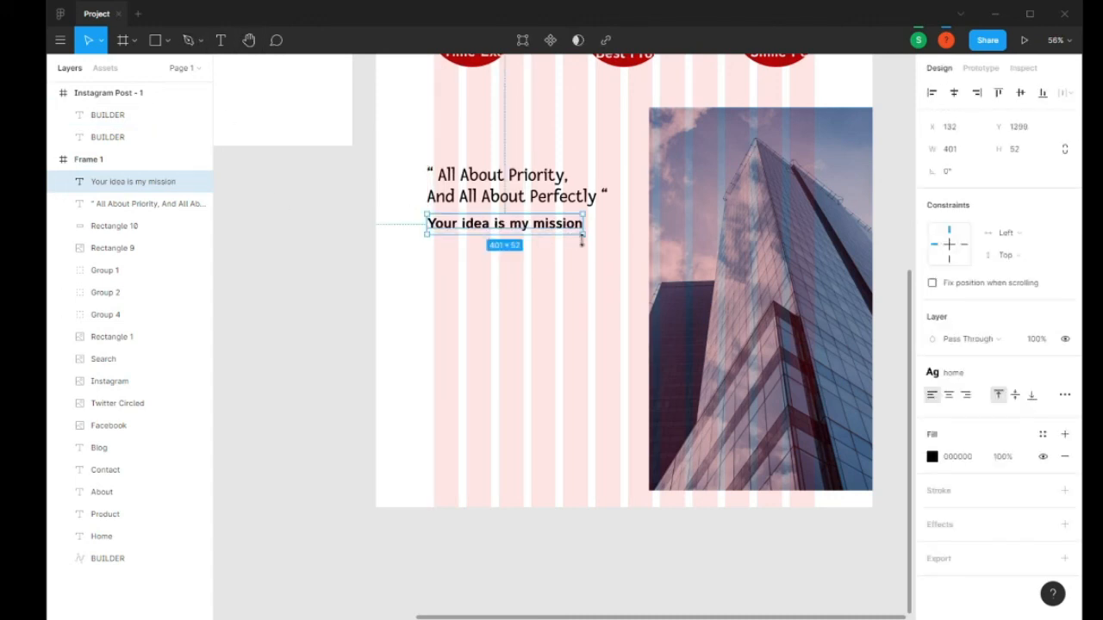
{"action": "left_click", "coordinate": [512, 284]}
{"action": "scroll", "coordinate": [510, 265], "scroll_direction": "up", "scroll_amount": 5}
{"action": "scroll", "coordinate": [583, 366], "scroll_direction": "down", "scroll_amount": 2}
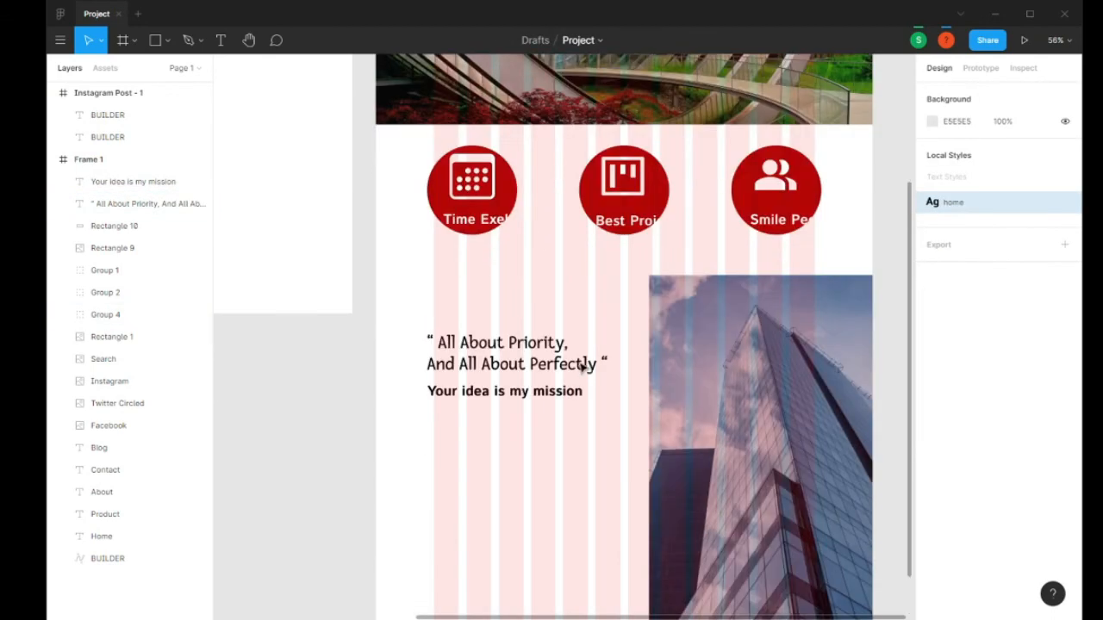
{"action": "scroll", "coordinate": [558, 364], "scroll_direction": "down", "scroll_amount": 1}
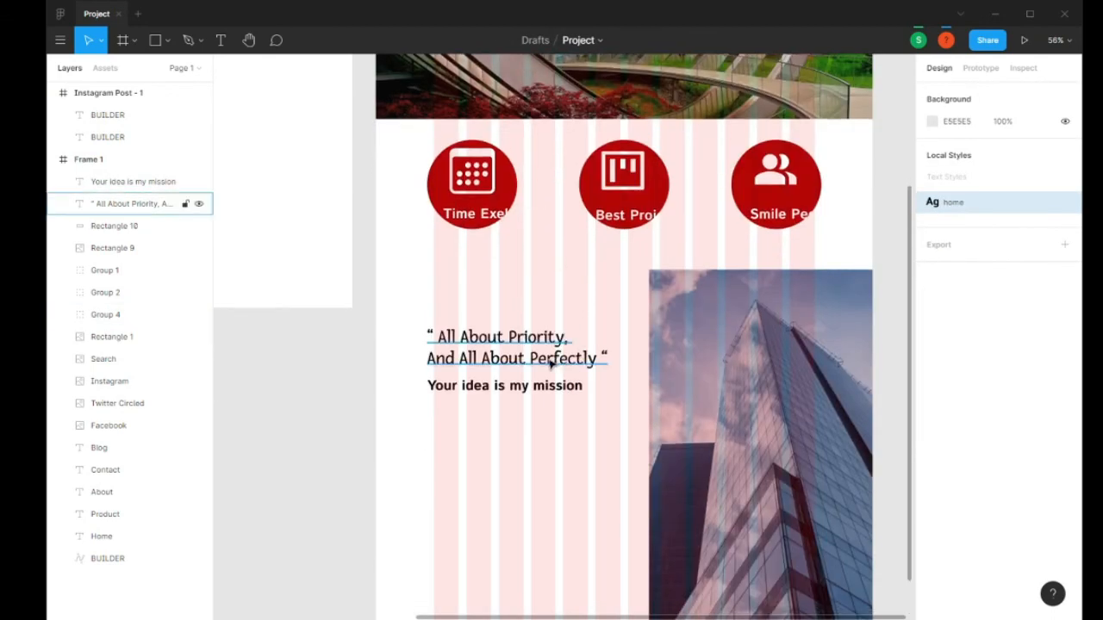
{"action": "scroll", "coordinate": [550, 364], "scroll_direction": "down", "scroll_amount": 5}
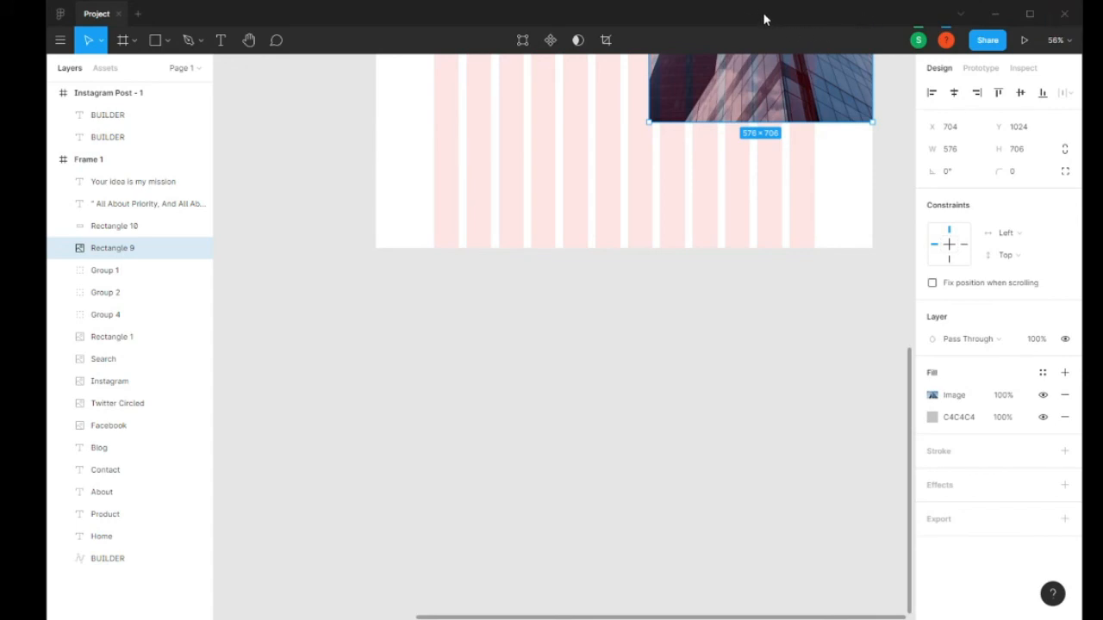
{"action": "left_click", "coordinate": [789, 316]}
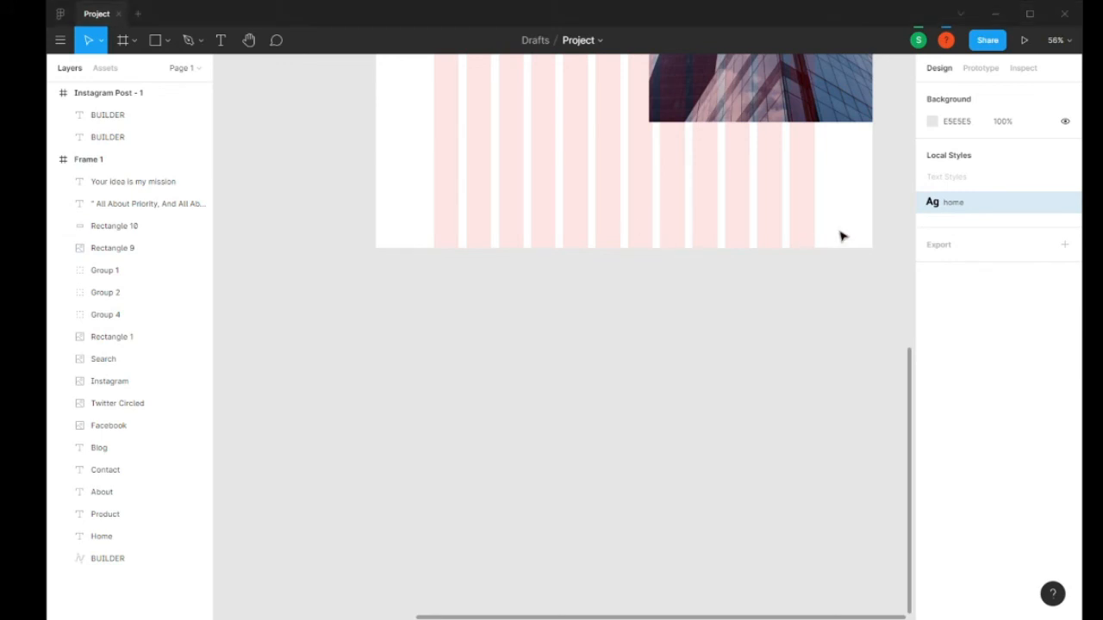
- Extend Frame 1 downward to a height of about 2417 to make room below the skyscraper photo
{"action": "scroll", "coordinate": [833, 251], "scroll_direction": "up", "scroll_amount": 15}
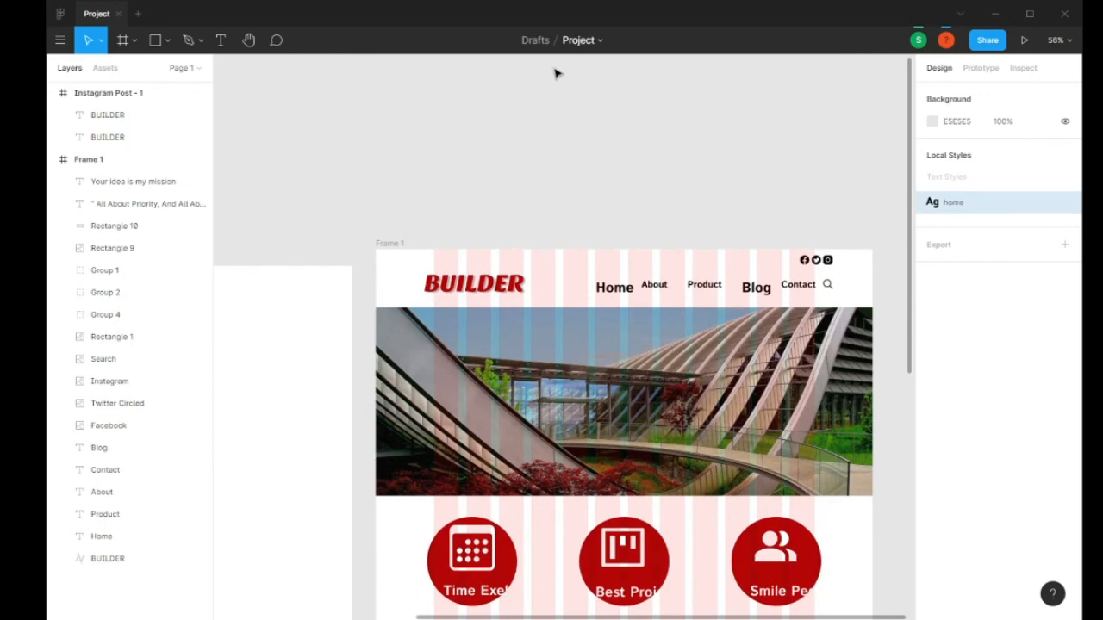
{"action": "left_click", "coordinate": [390, 248]}
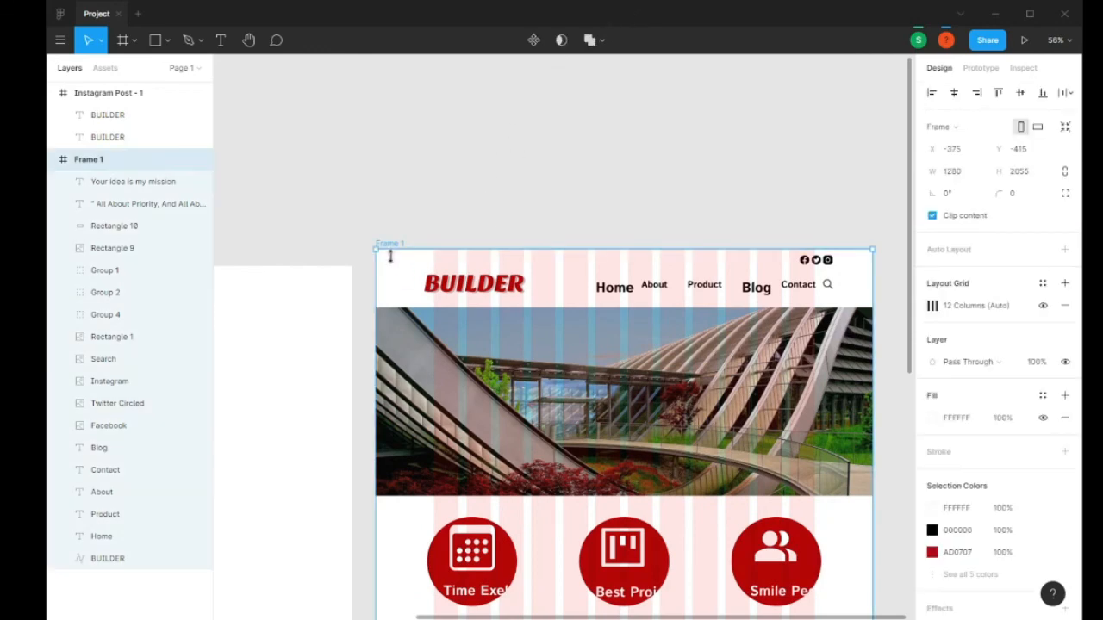
{"action": "scroll", "coordinate": [569, 402], "scroll_direction": "down", "scroll_amount": 10}
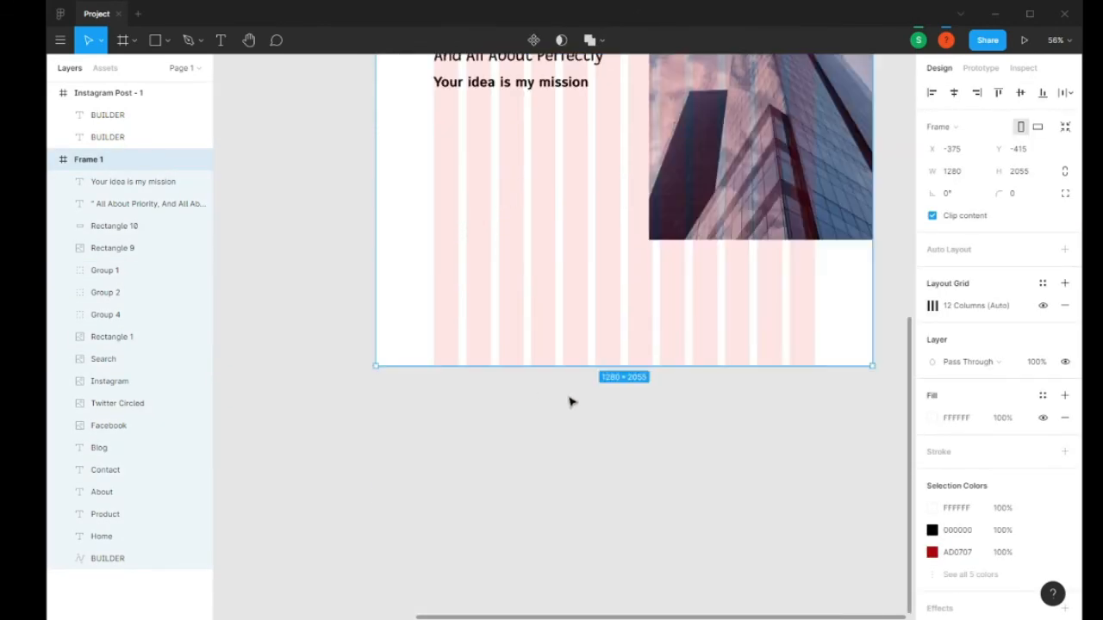
{"action": "left_click_drag", "start_coordinate": [592, 363], "coordinate": [600, 505]}
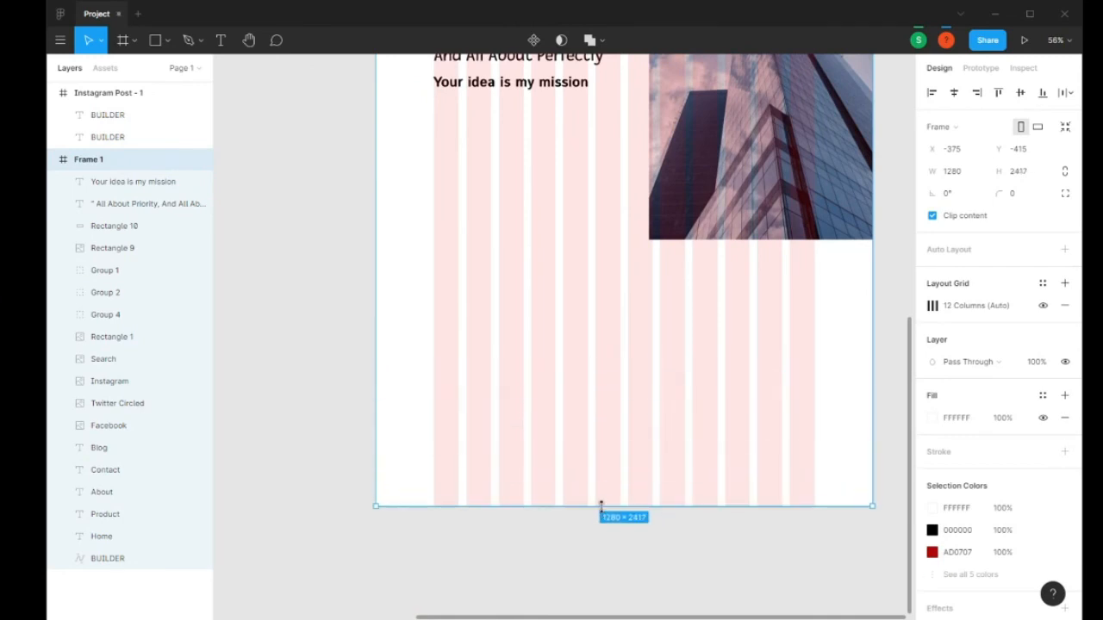
{"action": "left_click", "coordinate": [347, 249]}
- Draw a full-width rectangle below the skyscraper photo at X 0, Y 1840 and size it to 1280 × 401
{"action": "left_click", "coordinate": [155, 40]}
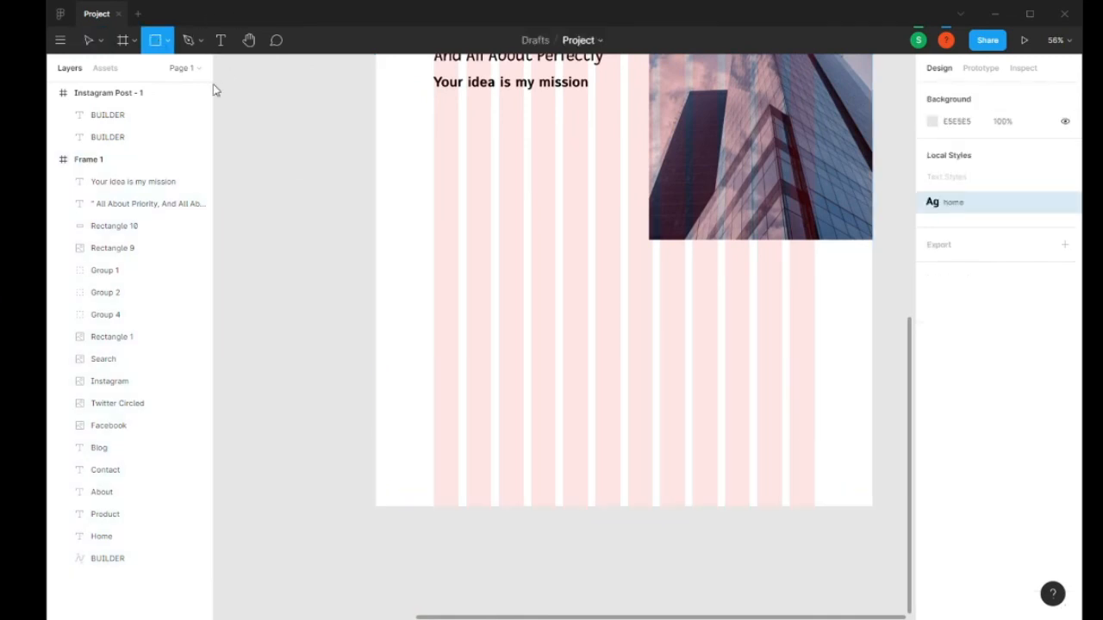
{"action": "mouse_move", "coordinate": [375, 282]}
{"action": "left_mouse_down"}
{"action": "mouse_move", "coordinate": [414, 480]}
{"action": "mouse_move", "coordinate": [520, 510]}
{"action": "mouse_move", "coordinate": [878, 510]}
{"action": "left_mouse_up"}
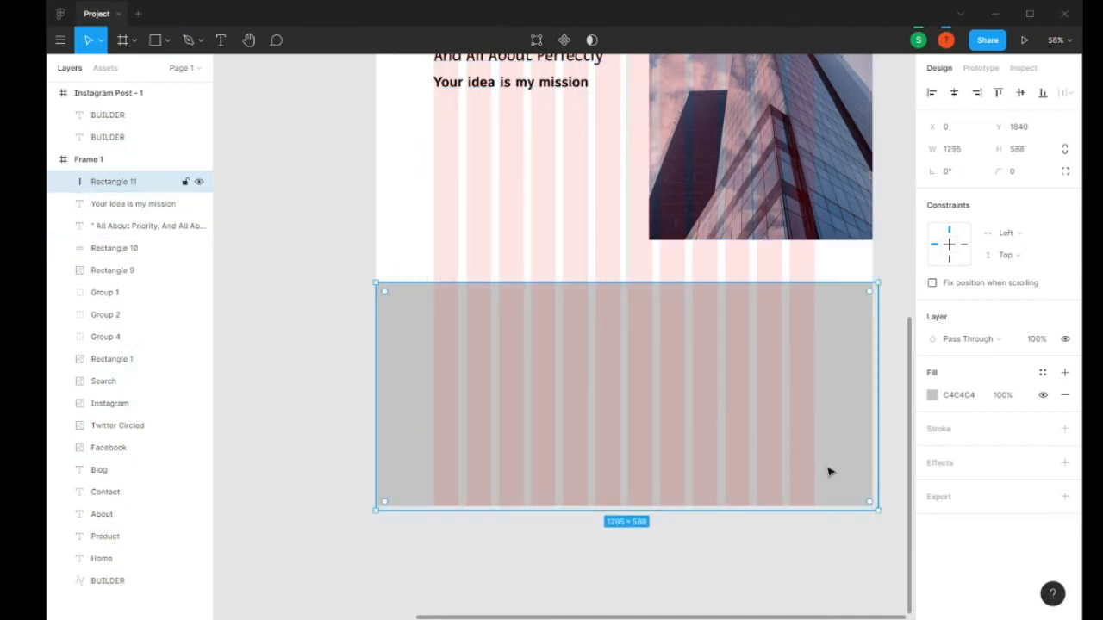
{"action": "left_click_drag", "start_coordinate": [878, 509], "coordinate": [870, 438]}
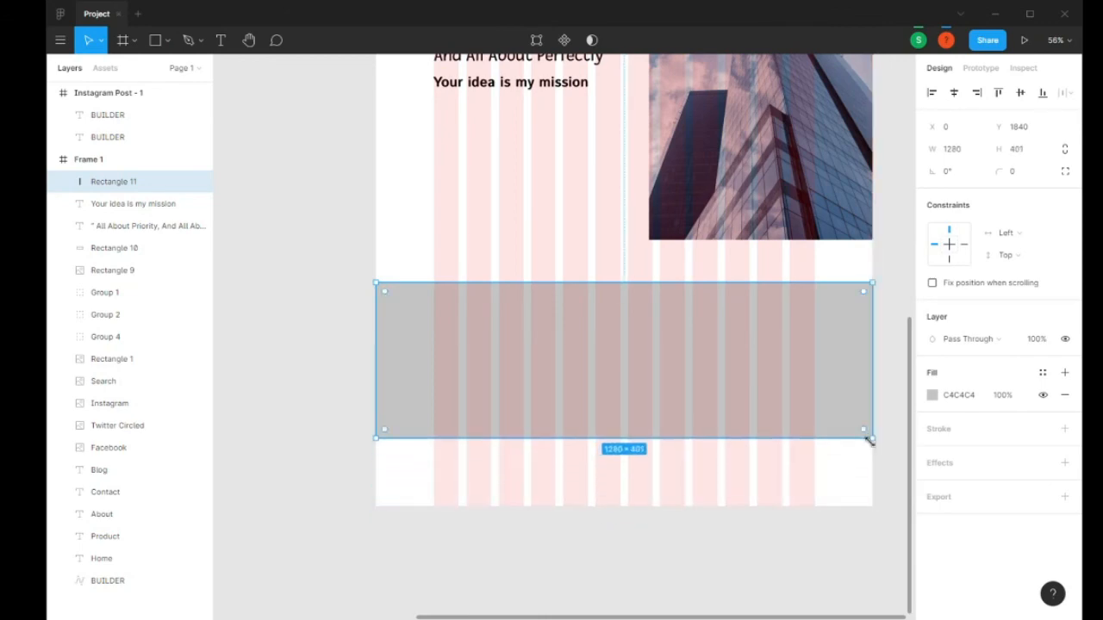
{"action": "left_click", "coordinate": [783, 485]}
- Shorten Frame 1 so that its lower edge meets the bottom of the new full-width rectangle
{"action": "scroll", "coordinate": [571, 249], "scroll_direction": "up", "scroll_amount": 10}
{"action": "scroll", "coordinate": [483, 327], "scroll_direction": "up", "scroll_amount": 4}
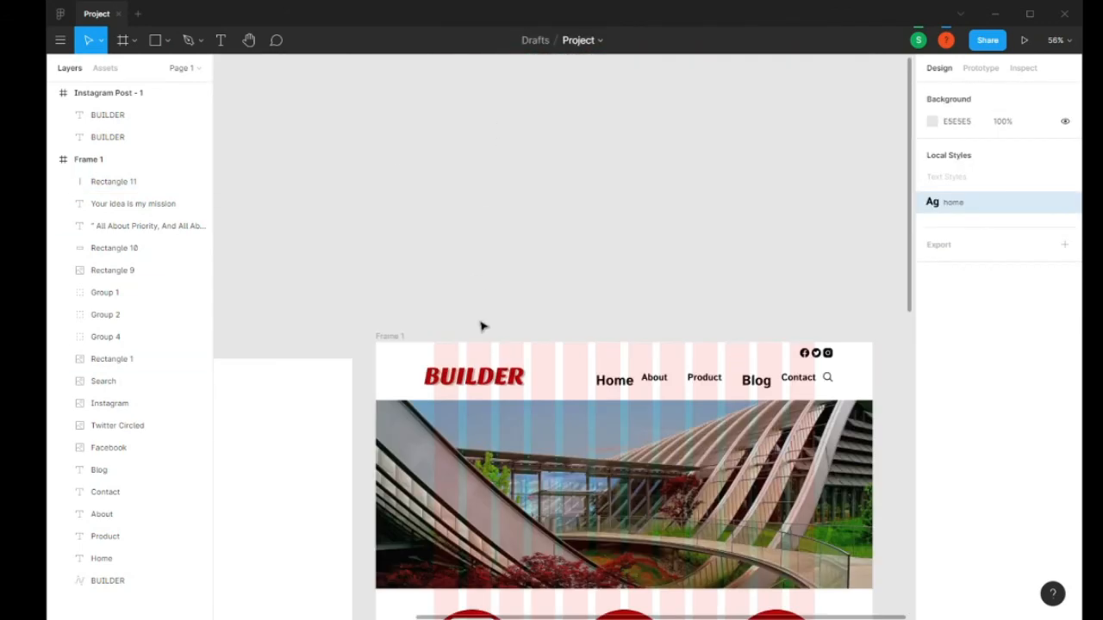
{"action": "left_click", "coordinate": [402, 336]}
{"action": "scroll", "coordinate": [504, 368], "scroll_direction": "down", "scroll_amount": 14}
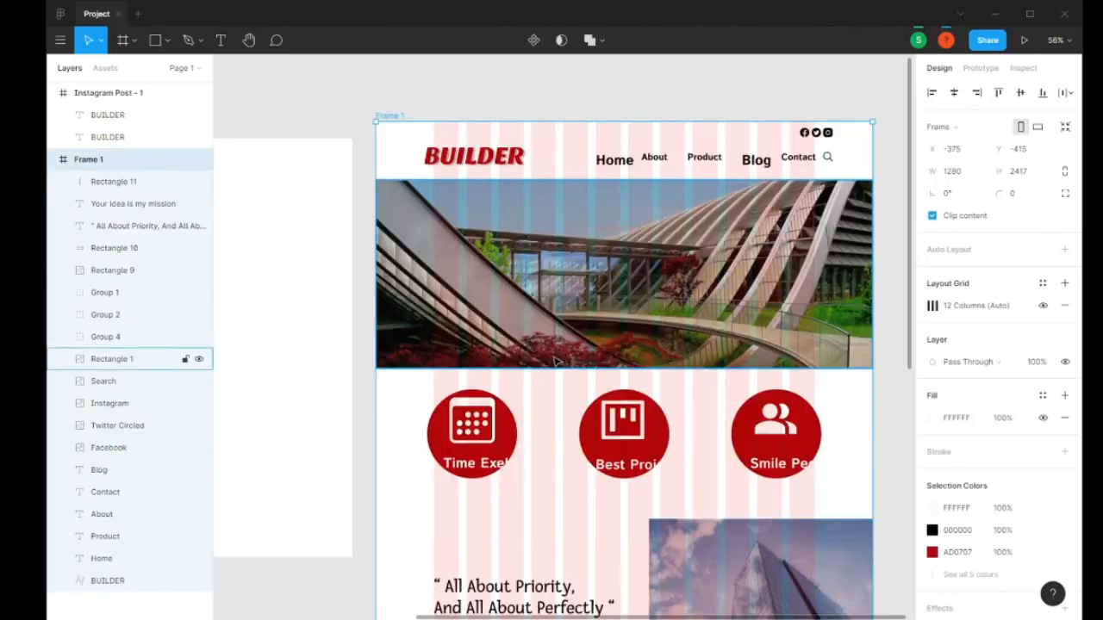
{"action": "scroll", "coordinate": [591, 377], "scroll_direction": "down", "scroll_amount": 5}
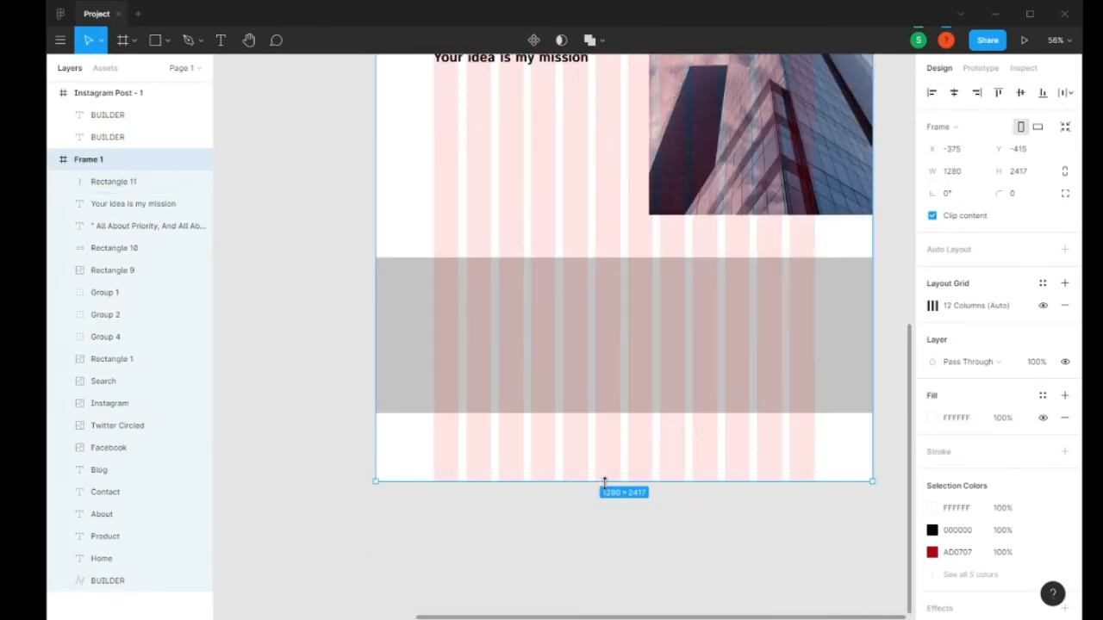
{"action": "left_click_drag", "start_coordinate": [604, 482], "coordinate": [610, 415]}
- Fill the full-width rectangle below the skyscraper photo with the document's red, darkened to 990404
{"action": "scroll", "coordinate": [696, 377], "scroll_direction": "up", "scroll_amount": 5}
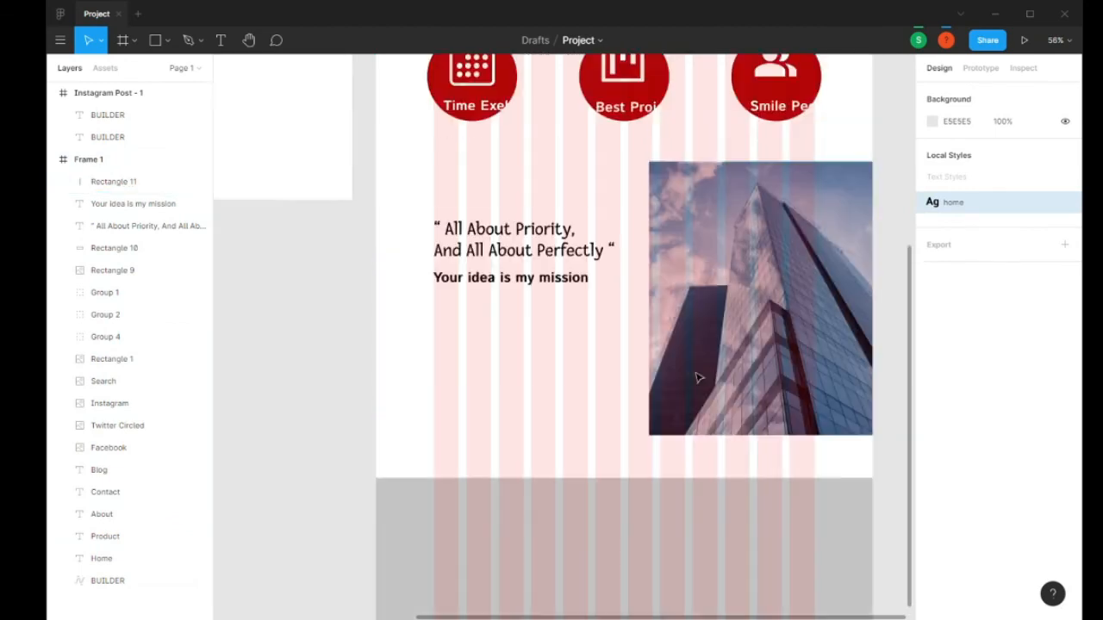
{"action": "scroll", "coordinate": [700, 396], "scroll_direction": "down", "scroll_amount": 5}
{"action": "left_click", "coordinate": [702, 386]}
{"action": "scroll", "coordinate": [865, 256], "scroll_direction": "up", "scroll_amount": 4}
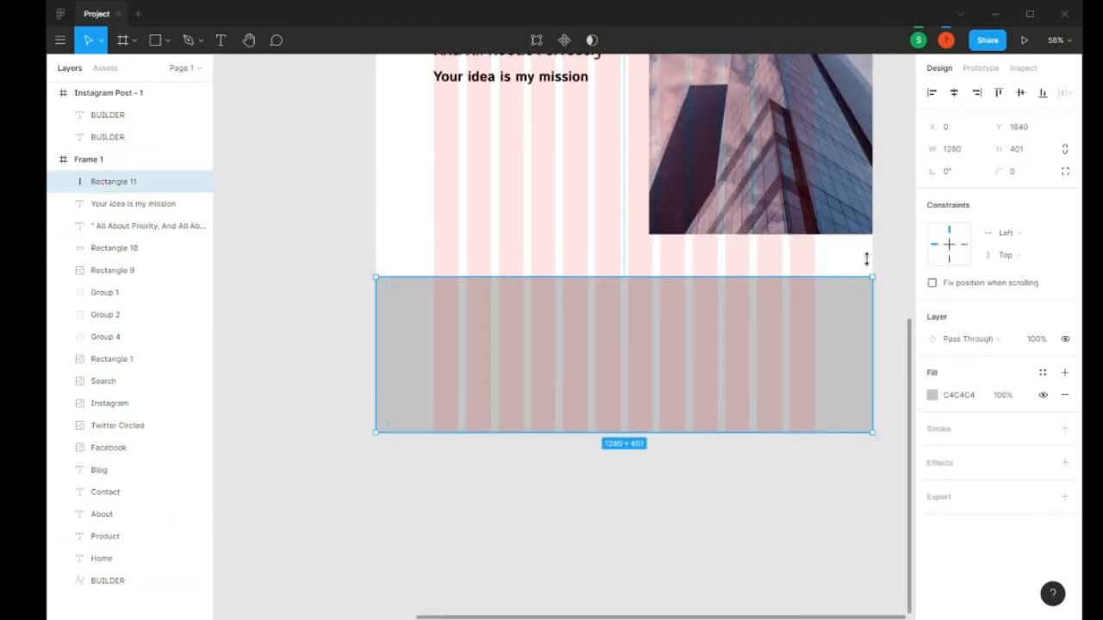
{"action": "scroll", "coordinate": [867, 271], "scroll_direction": "down", "scroll_amount": 5}
{"action": "left_click", "coordinate": [933, 395]}
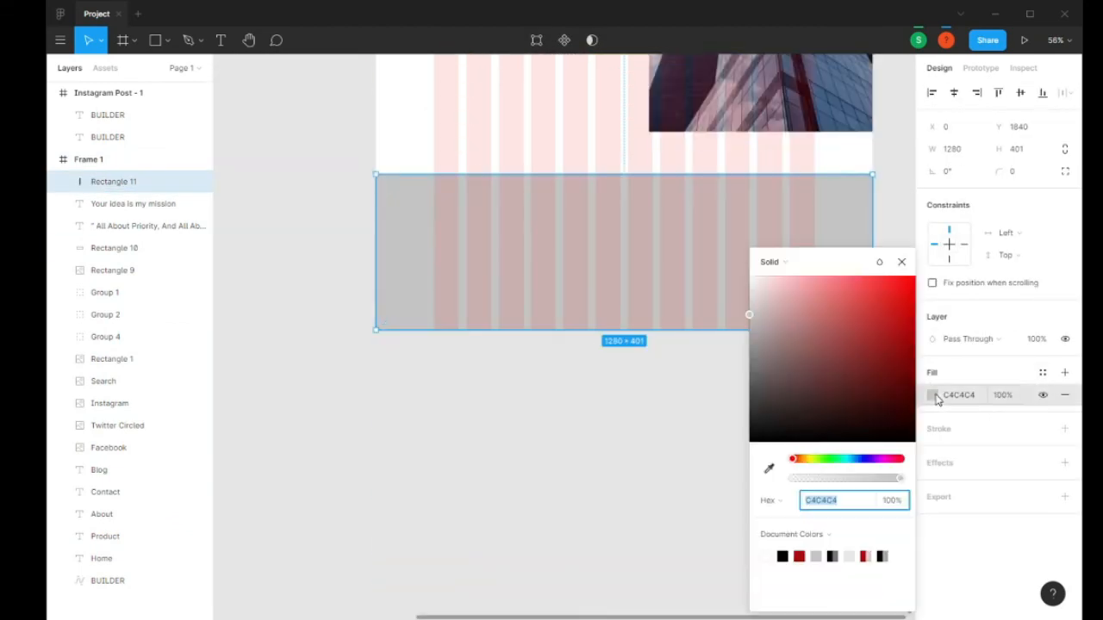
{"action": "left_click", "coordinate": [799, 556]}
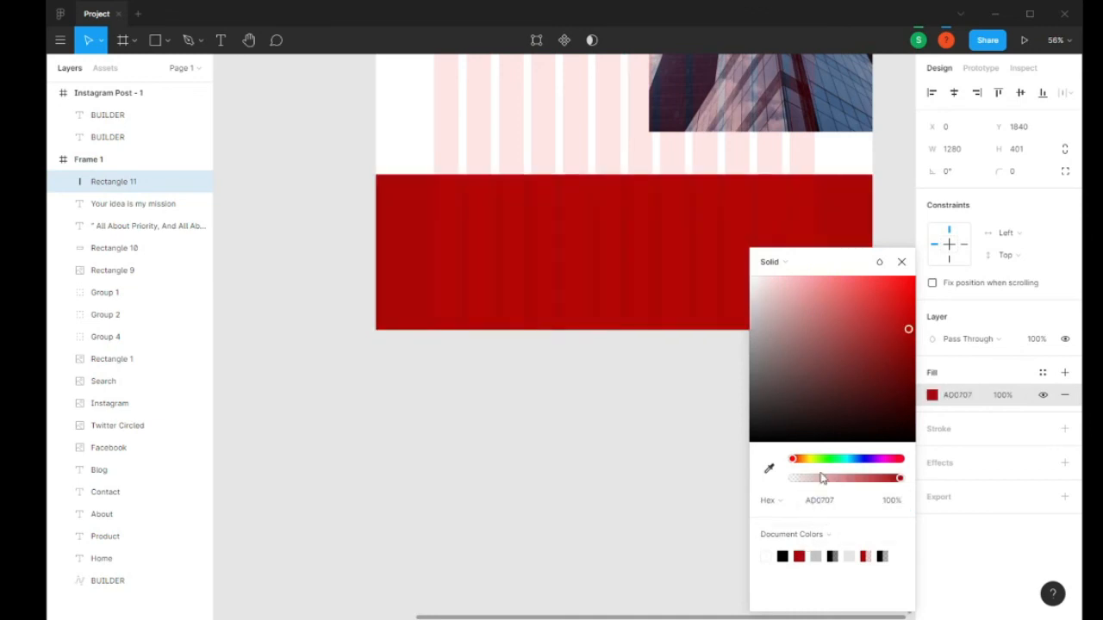
{"action": "left_click_drag", "start_coordinate": [909, 330], "coordinate": [911, 345]}
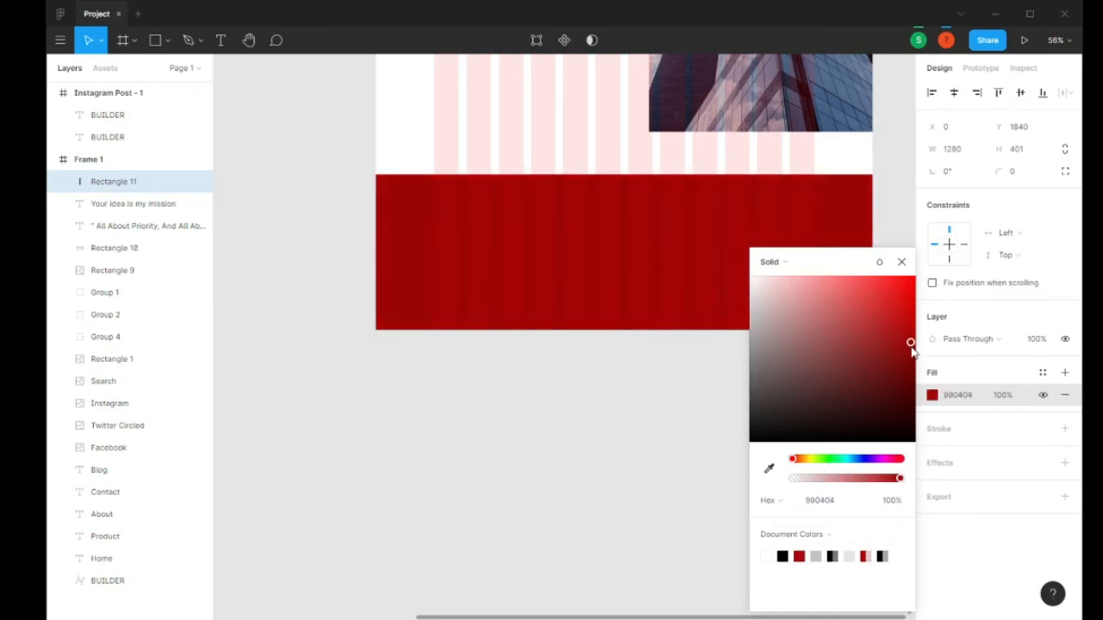
{"action": "left_click", "coordinate": [640, 423]}
- Detach the "Your idea is my mission" line from the shared home text style
{"action": "scroll", "coordinate": [662, 359], "scroll_direction": "up", "scroll_amount": 5}
{"action": "scroll", "coordinate": [677, 348], "scroll_direction": "up", "scroll_amount": 3}
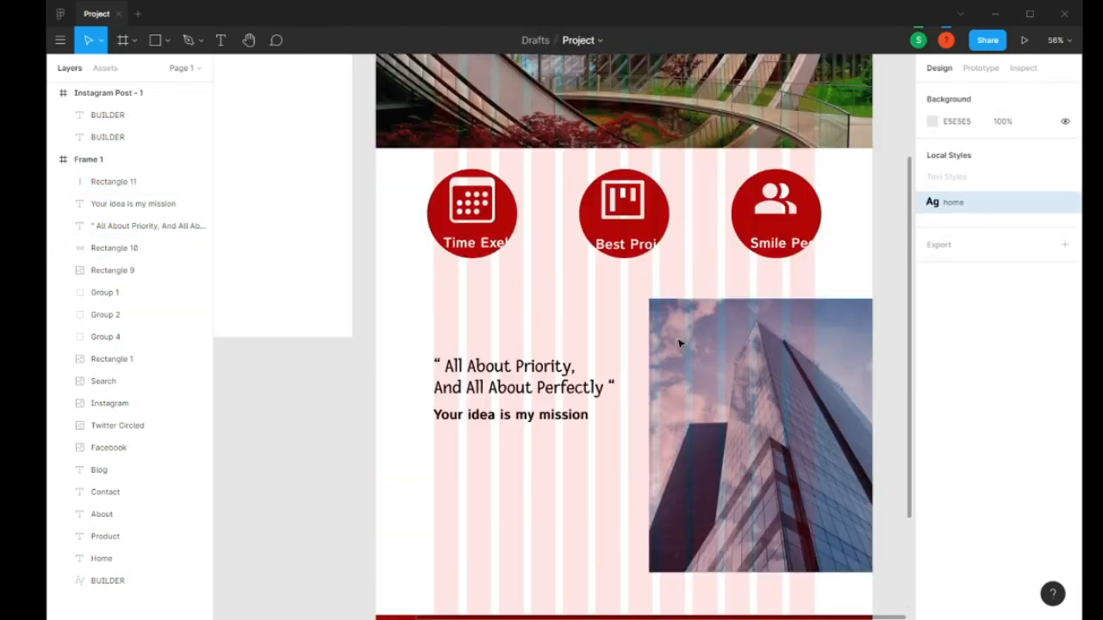
{"action": "double_click", "coordinate": [636, 16]}
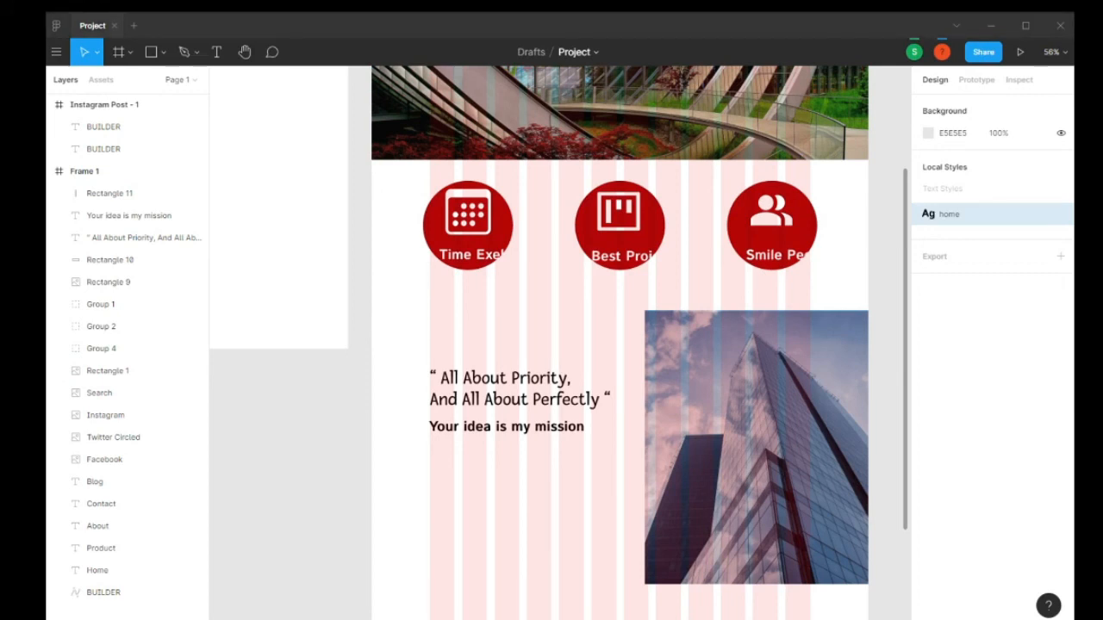
{"action": "left_click", "coordinate": [621, 219]}
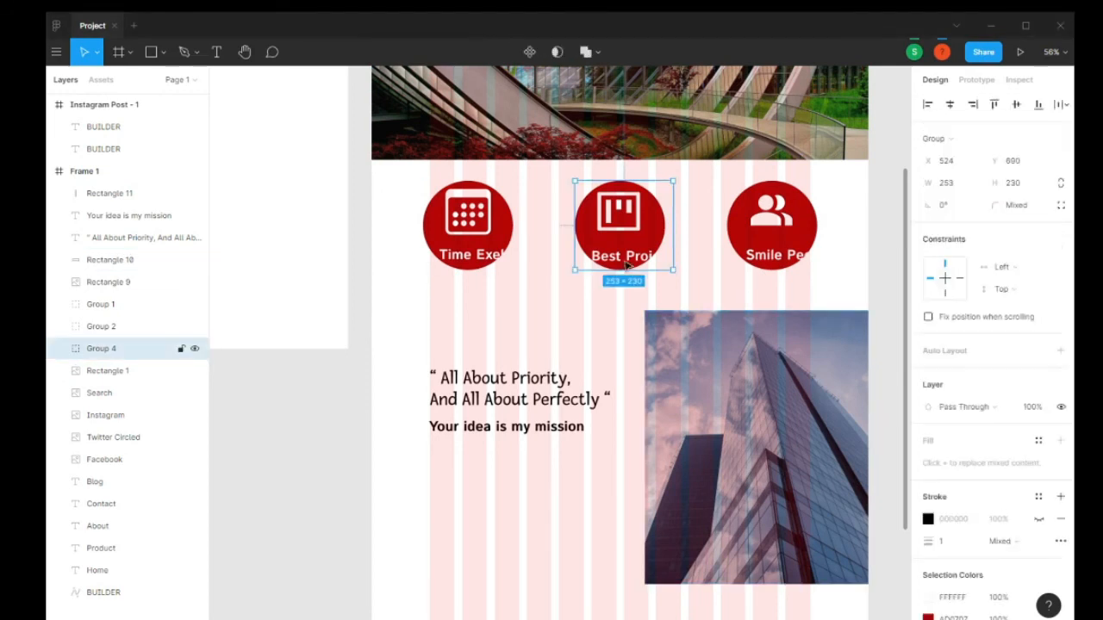
{"action": "left_click", "coordinate": [508, 424]}
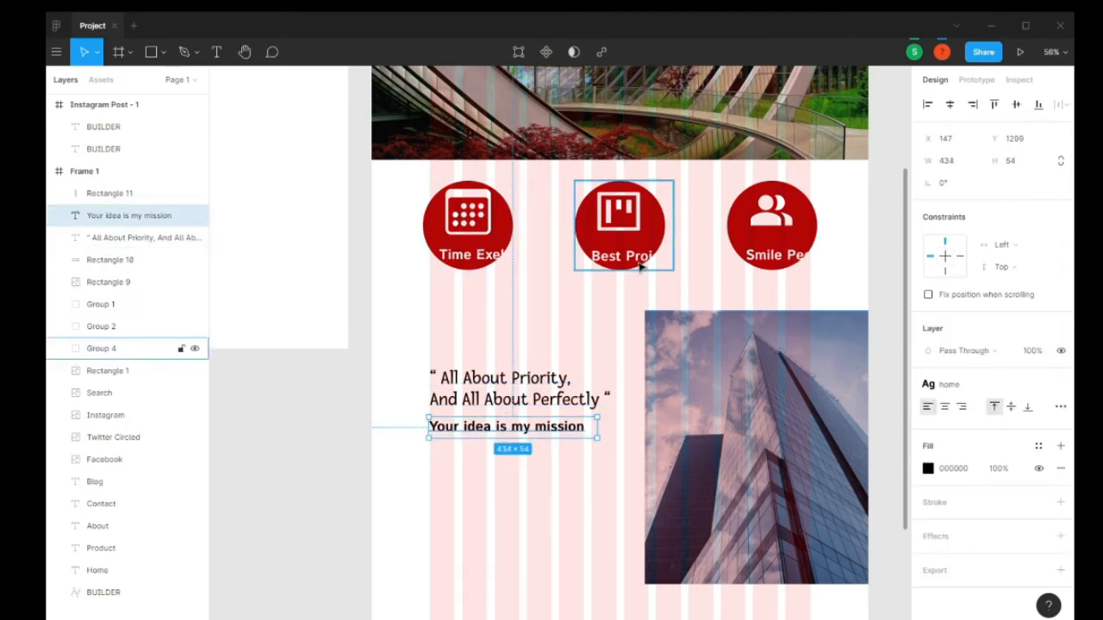
{"action": "left_click", "coordinate": [620, 226]}
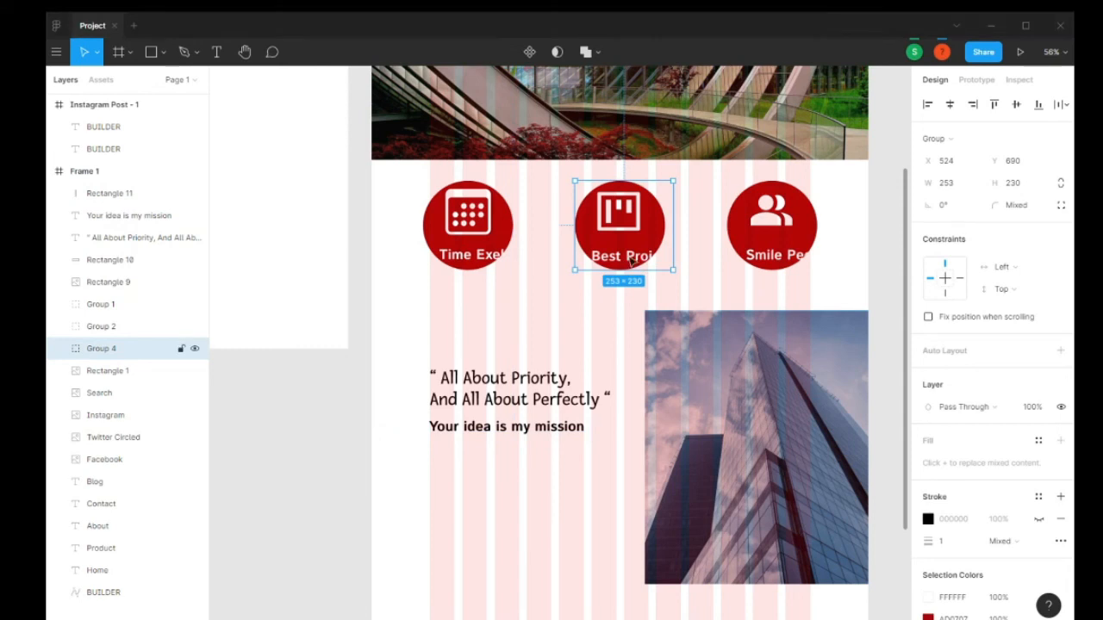
{"action": "left_click", "coordinate": [495, 262]}
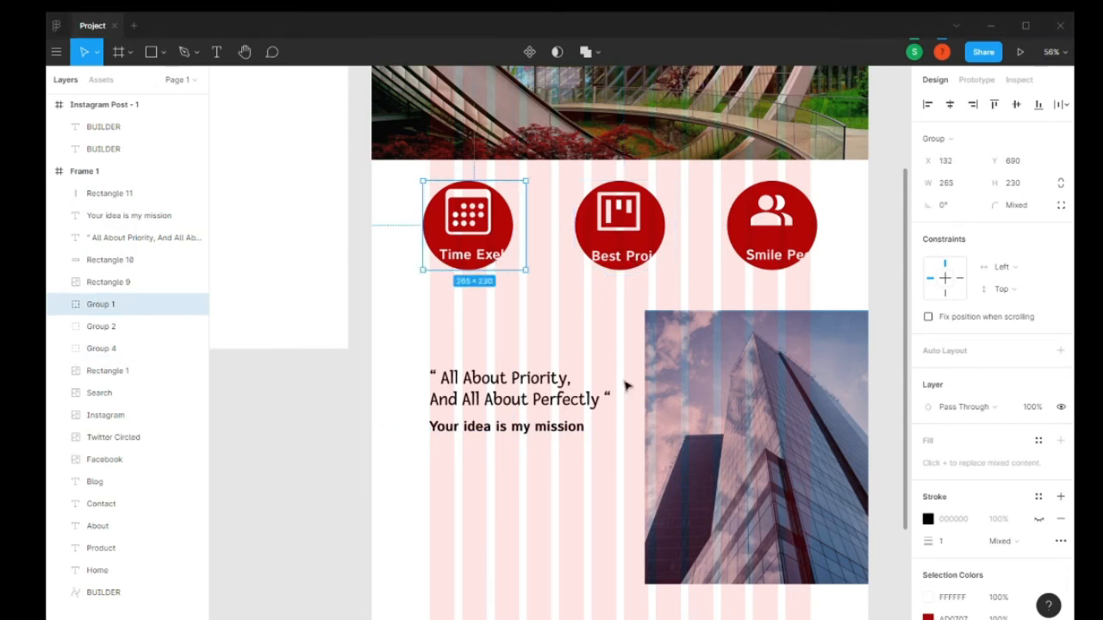
{"action": "left_click", "coordinate": [564, 435]}
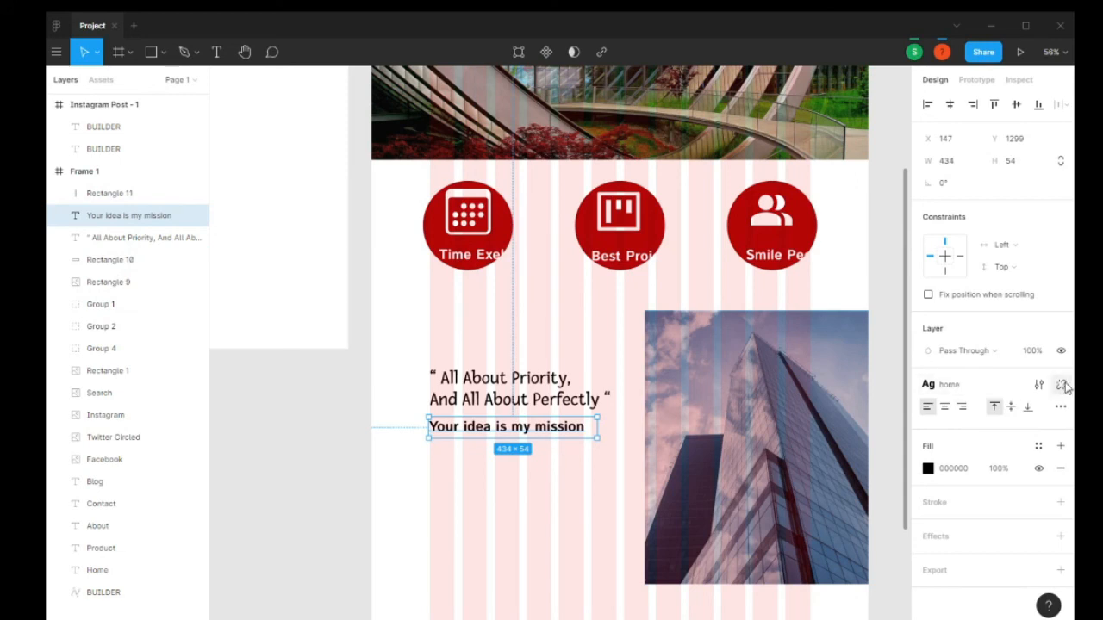
{"action": "left_click", "coordinate": [1062, 385]}
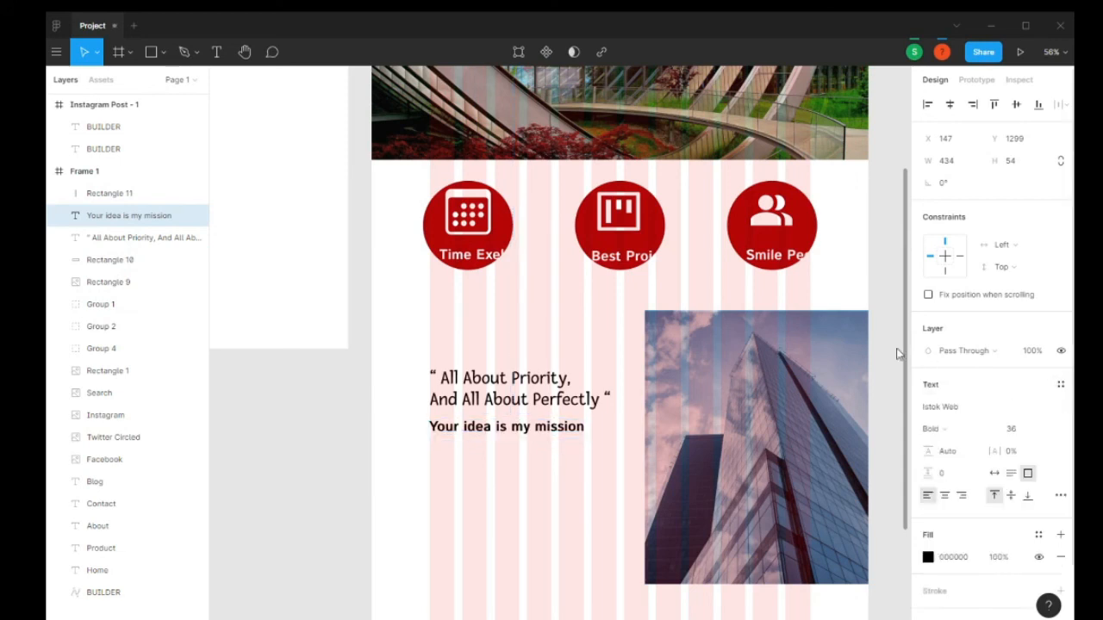
- Edit the home text style through the "Time Exelent" label in the first circle and set its font size to 18
{"action": "left_click", "coordinate": [638, 269]}
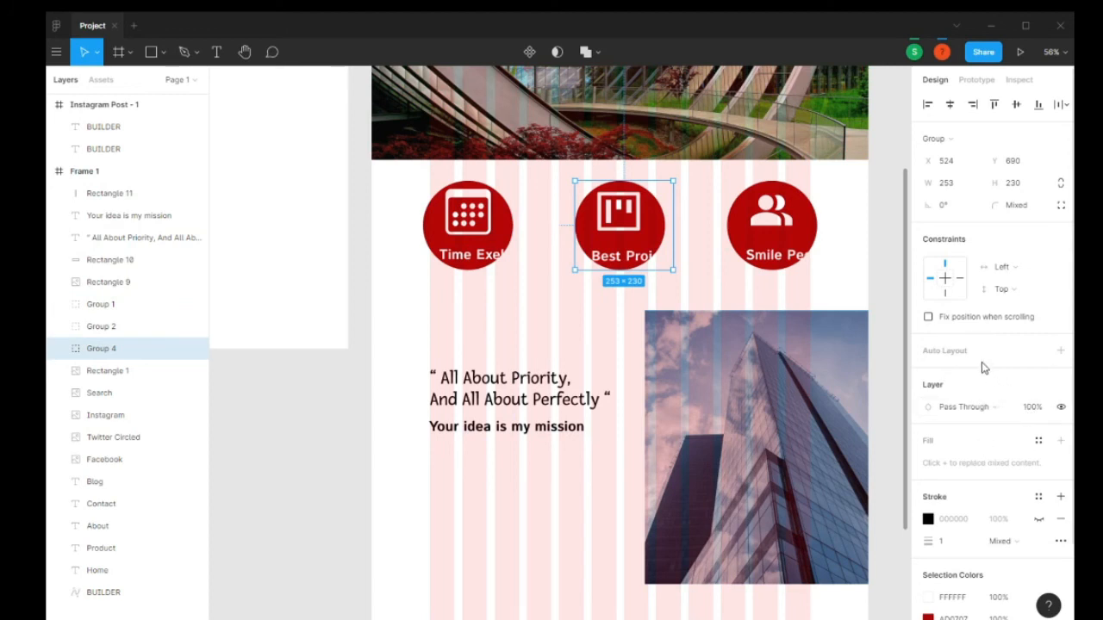
{"action": "left_click", "coordinate": [473, 258]}
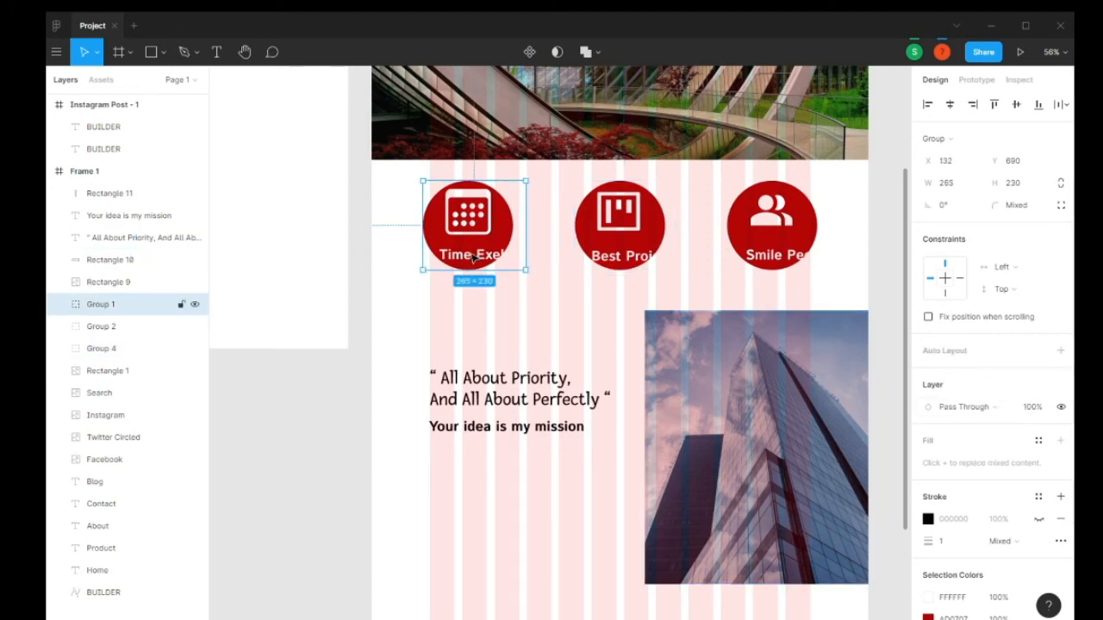
{"action": "double_click", "coordinate": [473, 258]}
{"action": "left_click", "coordinate": [609, 259]}
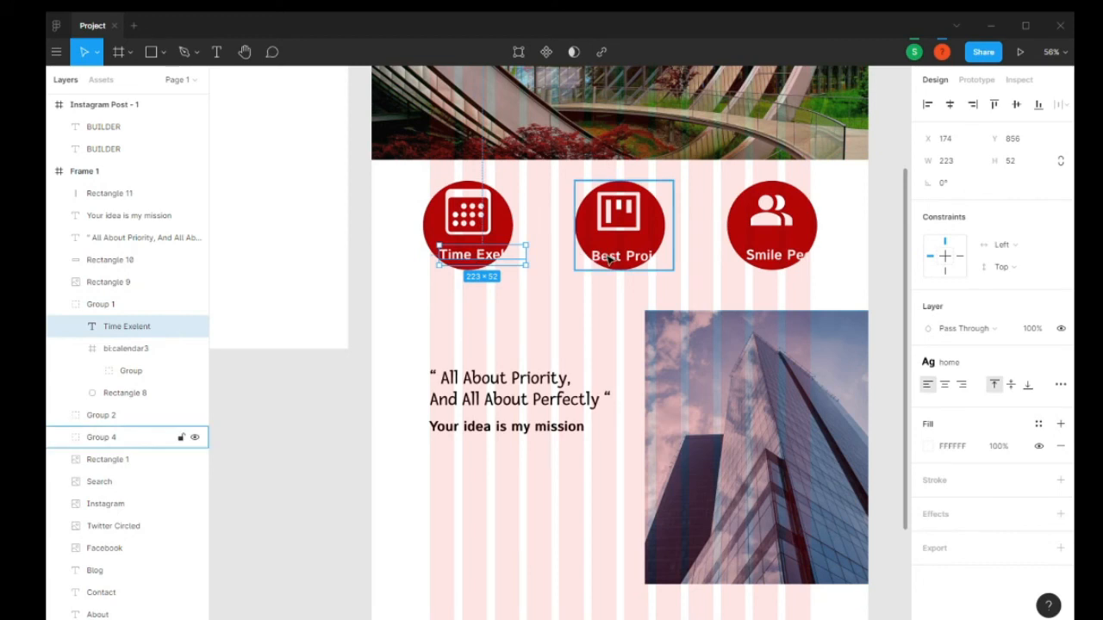
{"action": "double_click", "coordinate": [608, 259]}
{"action": "left_click", "coordinate": [517, 255]}
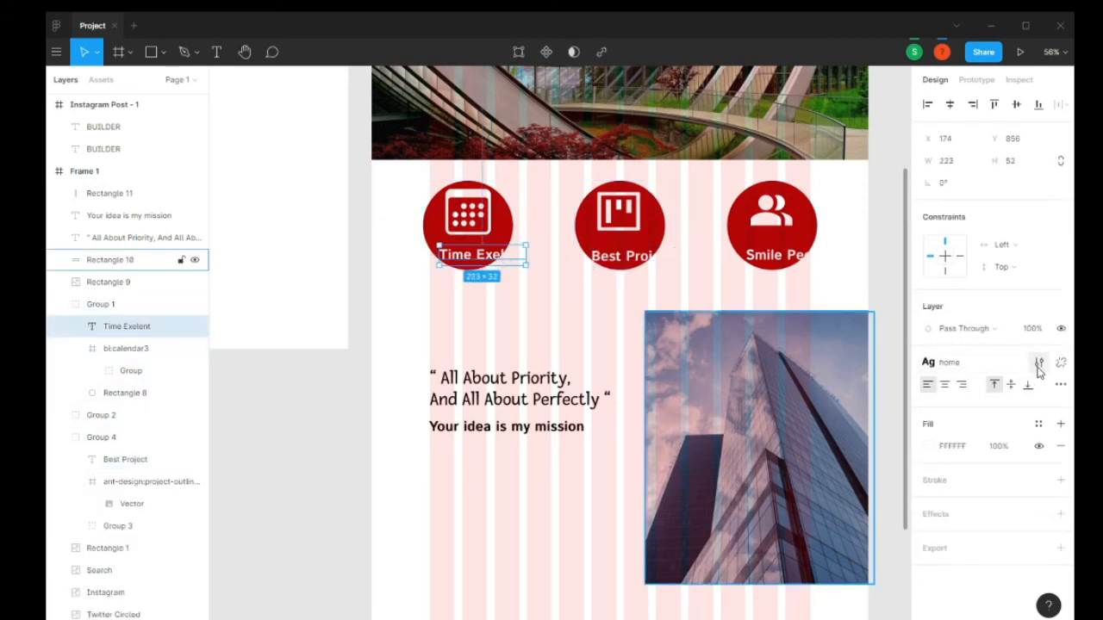
{"action": "left_click", "coordinate": [1038, 368]}
{"action": "left_click", "coordinate": [1043, 290]}
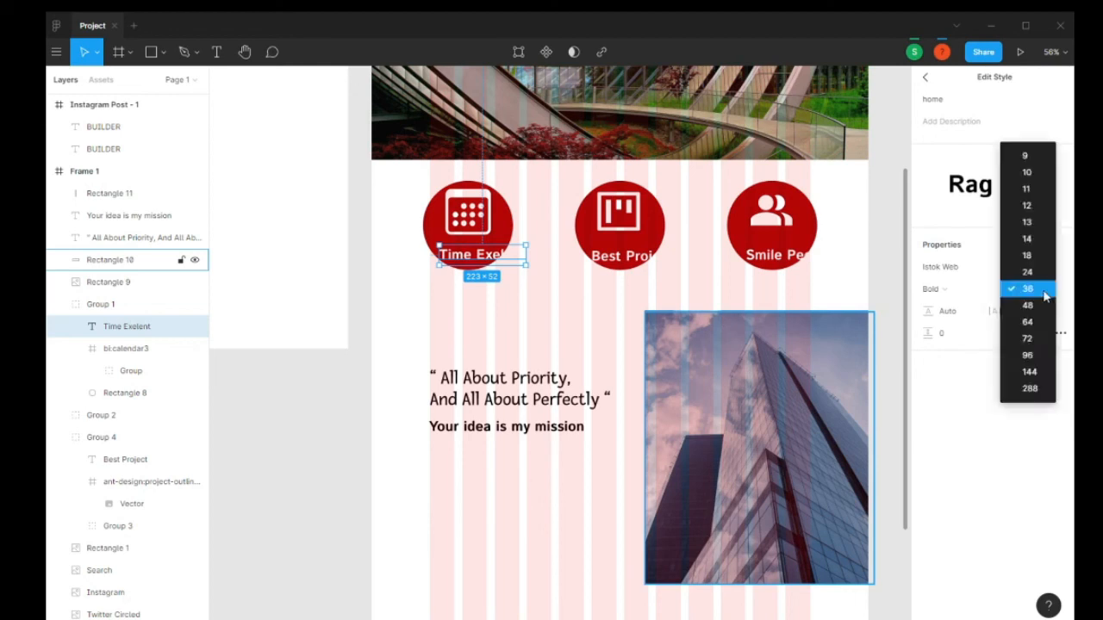
{"action": "left_click", "coordinate": [1039, 257]}
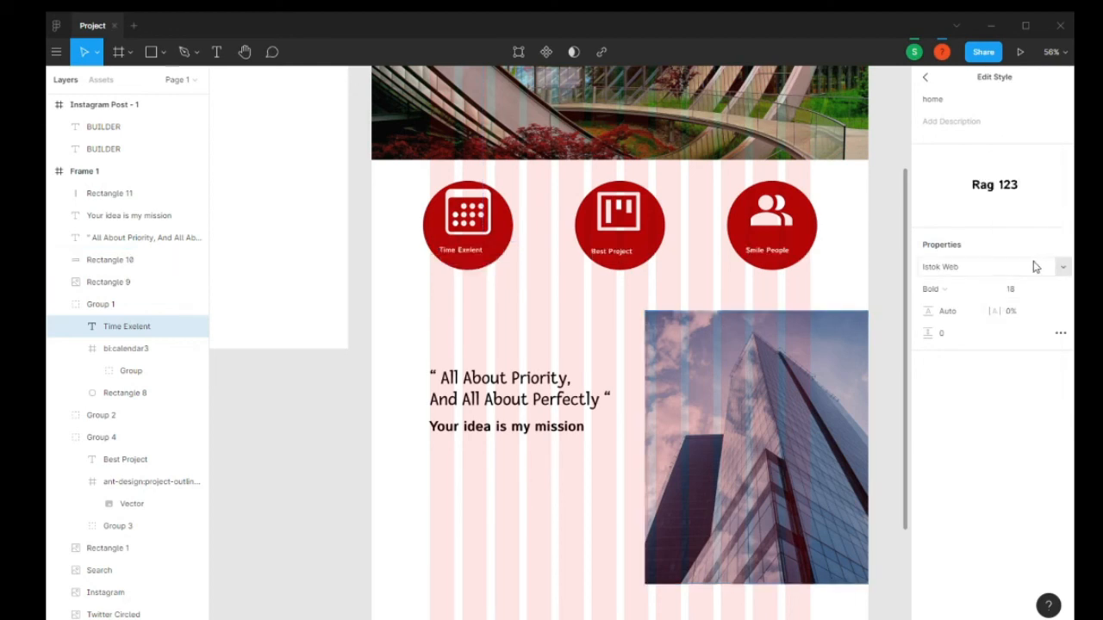
- Set the home text style's font size to 24, keeping the Istok Web font, and finish editing the style
{"action": "left_click", "coordinate": [1063, 270]}
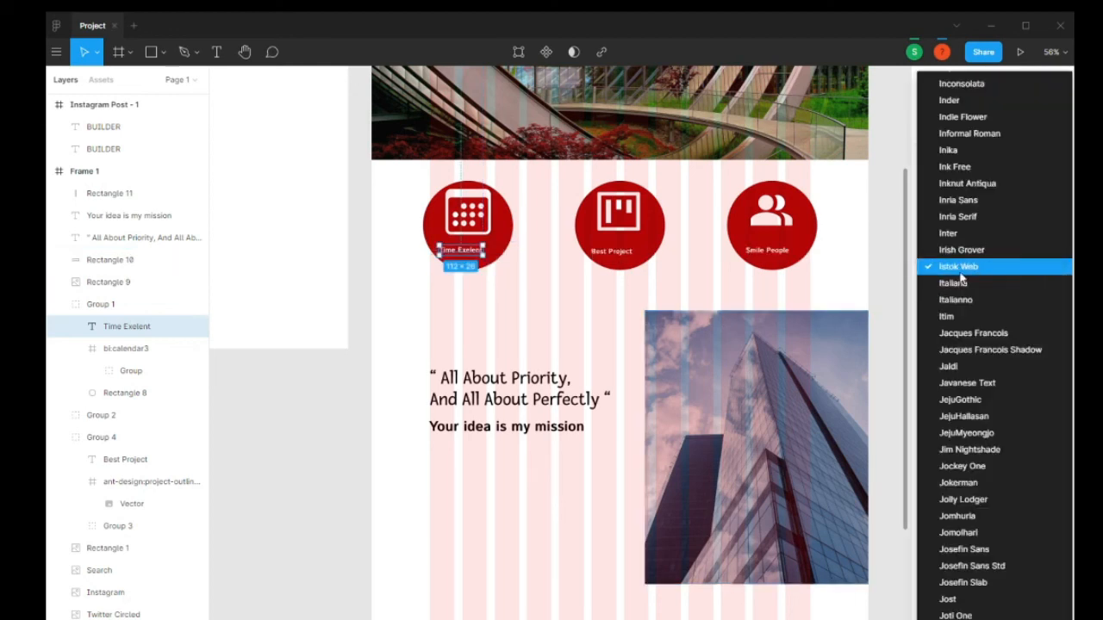
{"action": "left_click", "coordinate": [889, 266]}
{"action": "left_click", "coordinate": [1046, 293]}
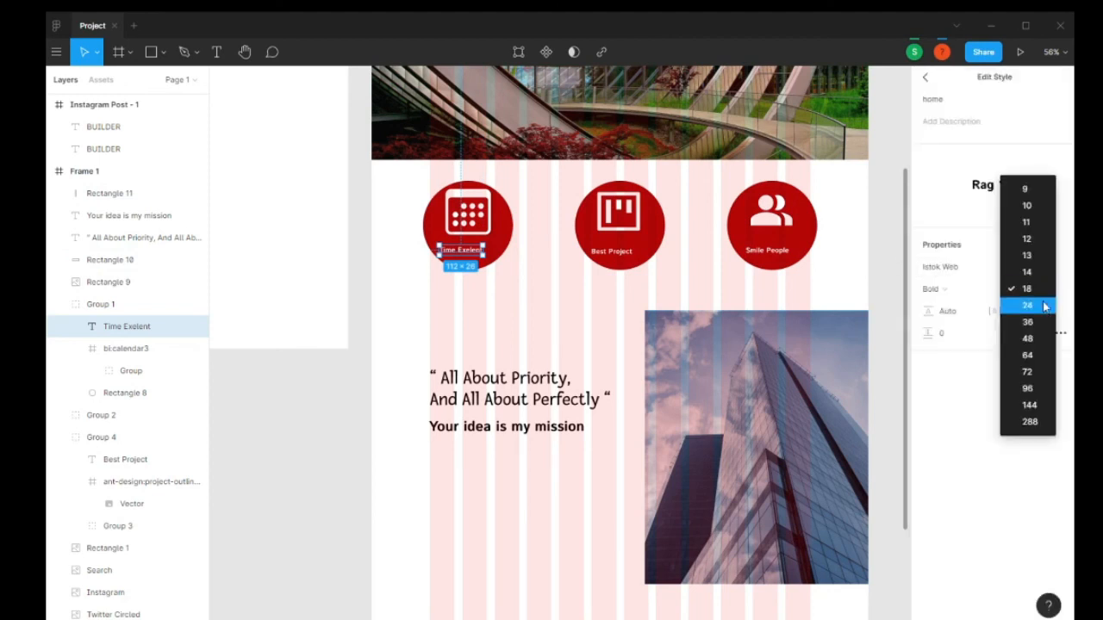
{"action": "left_click", "coordinate": [1044, 307]}
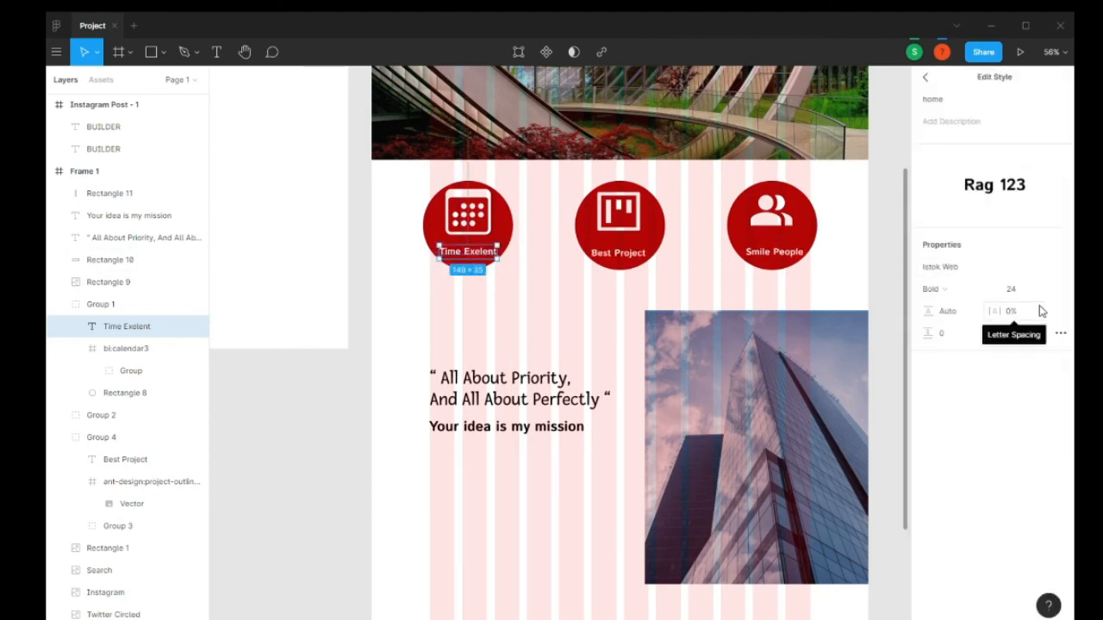
{"action": "left_click", "coordinate": [493, 425]}
{"action": "scroll", "coordinate": [496, 412], "scroll_direction": "down", "scroll_amount": 3}
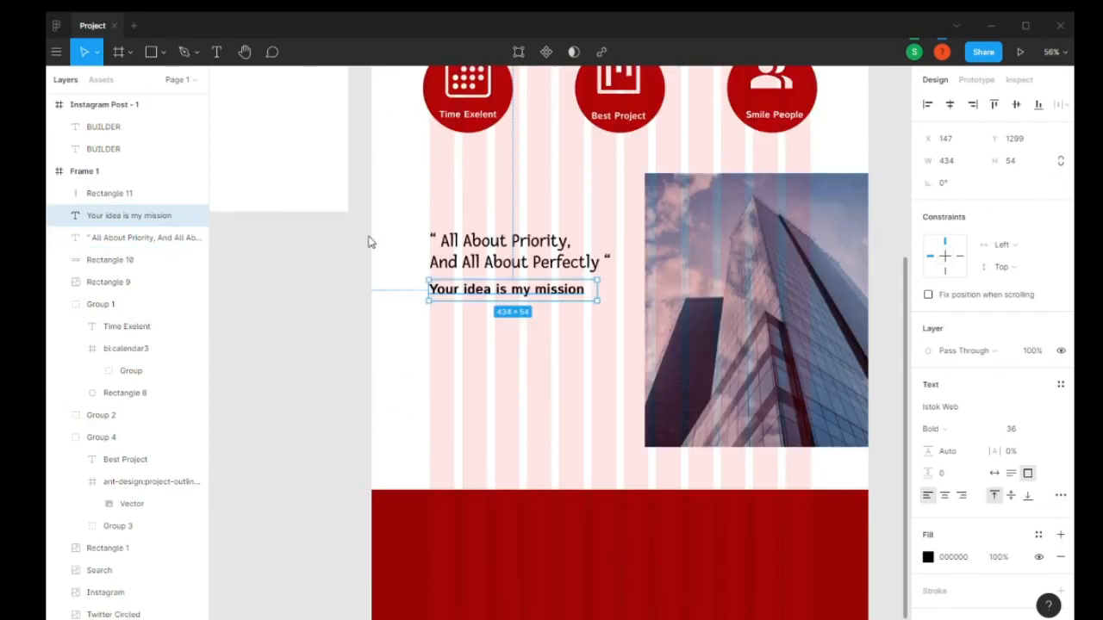